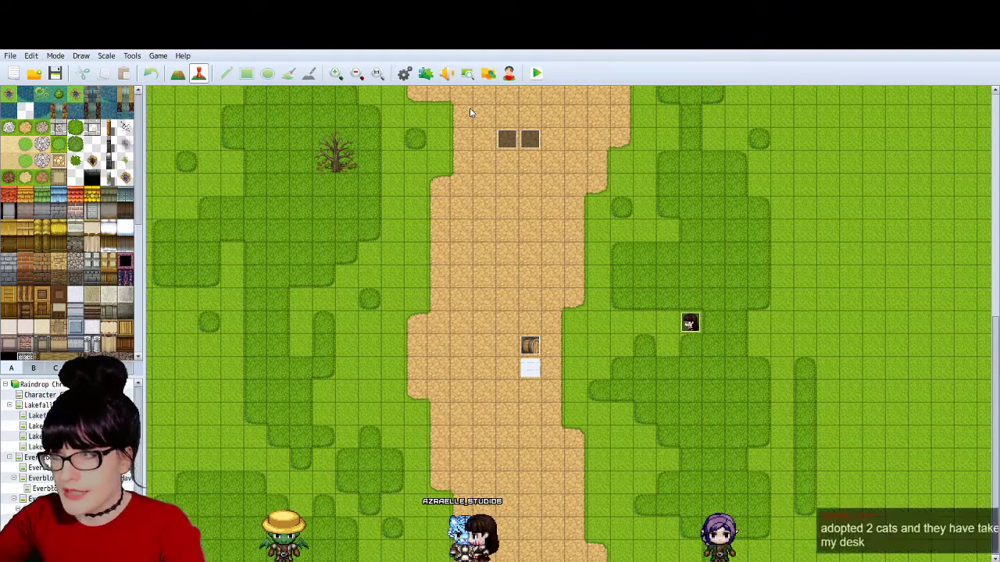
# Step: Examine the grassy map's dirt path, dark-grass patches and placed events at several zoom levels
pyautogui.click(356, 73)
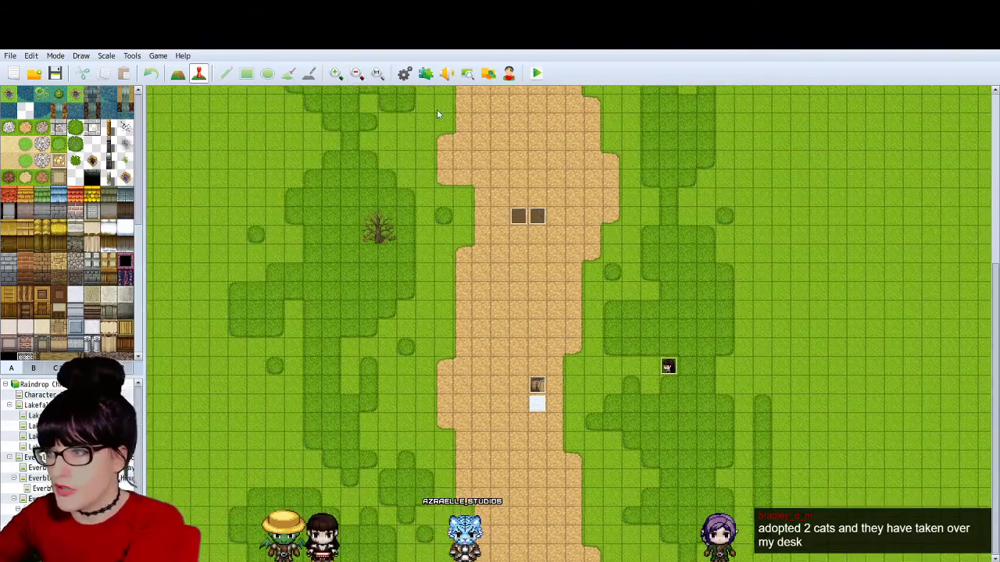
pyautogui.click(335, 73)
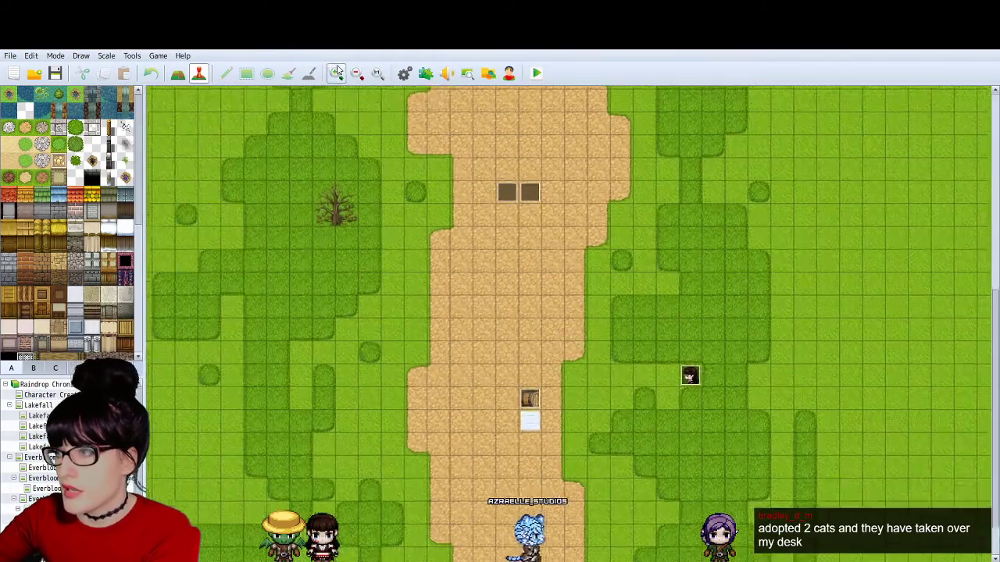
pyautogui.click(337, 72)
pyautogui.scroll(-3, 597, 303)
pyautogui.scroll(2, 592, 309)
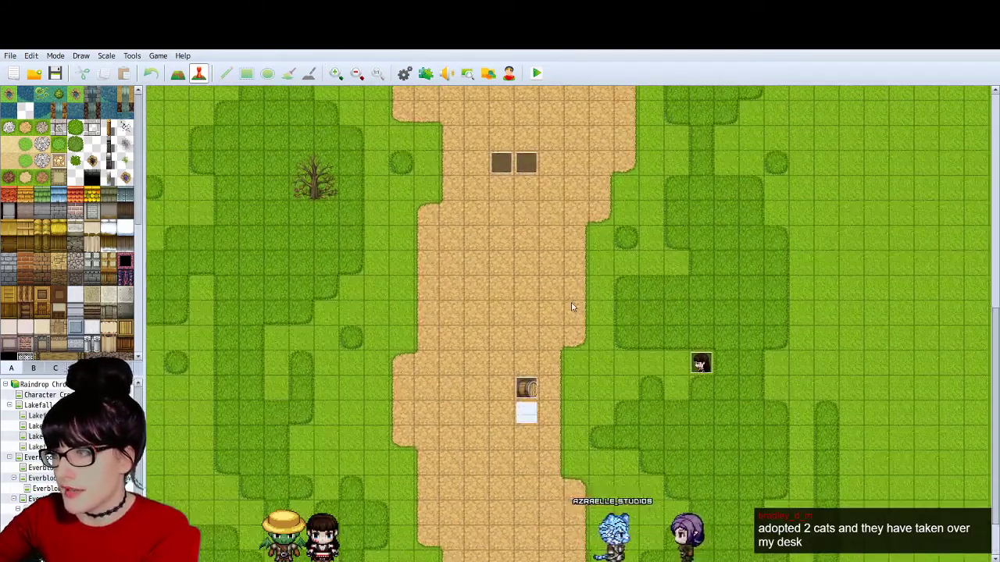
pyautogui.scroll(3, 572, 305)
pyautogui.scroll(-2, 571, 288)
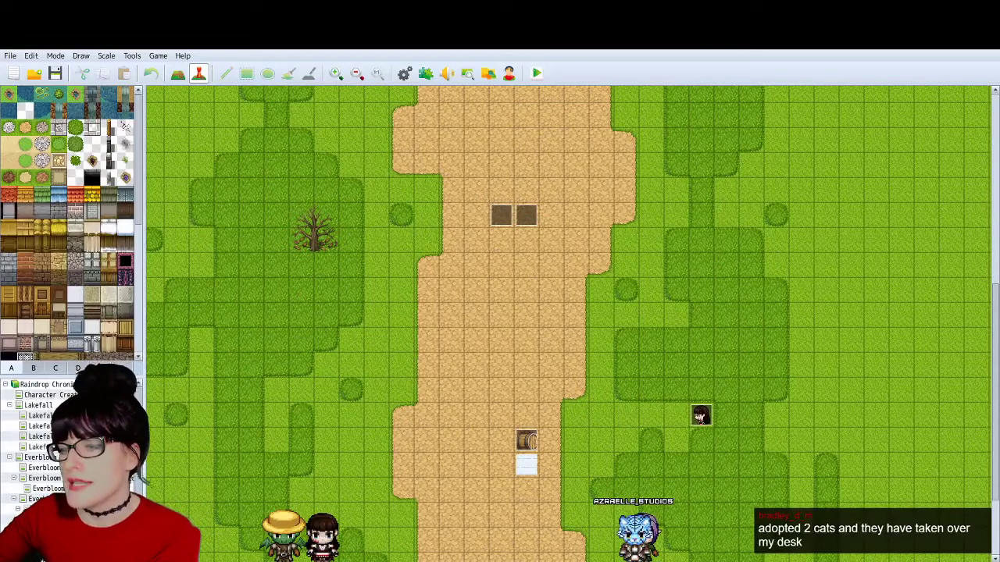
pyautogui.hscroll(-5, 569, 323)
pyautogui.hscroll(8, 569, 323)
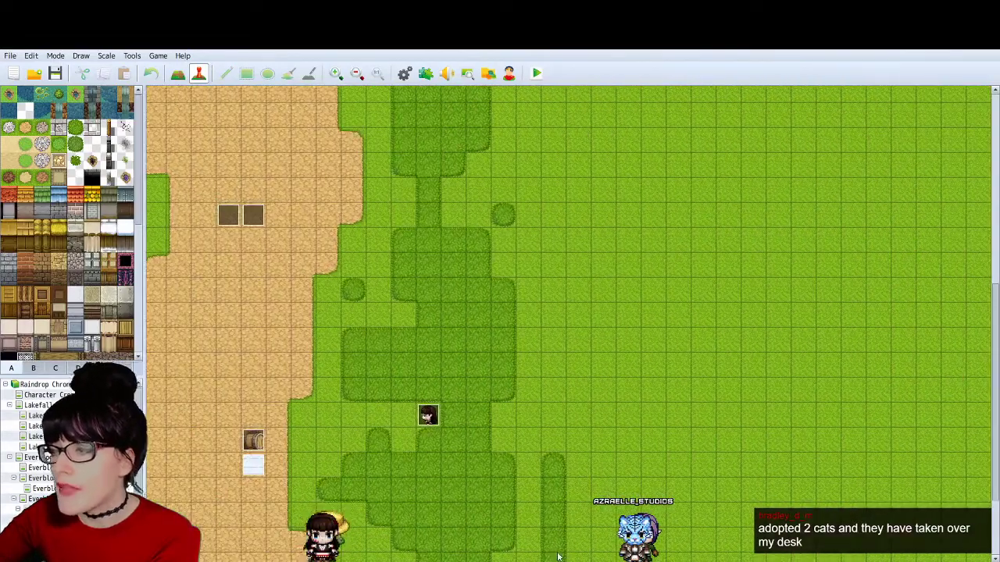
pyautogui.hscroll(-4, 570, 323)
pyautogui.hscroll(2, 569, 323)
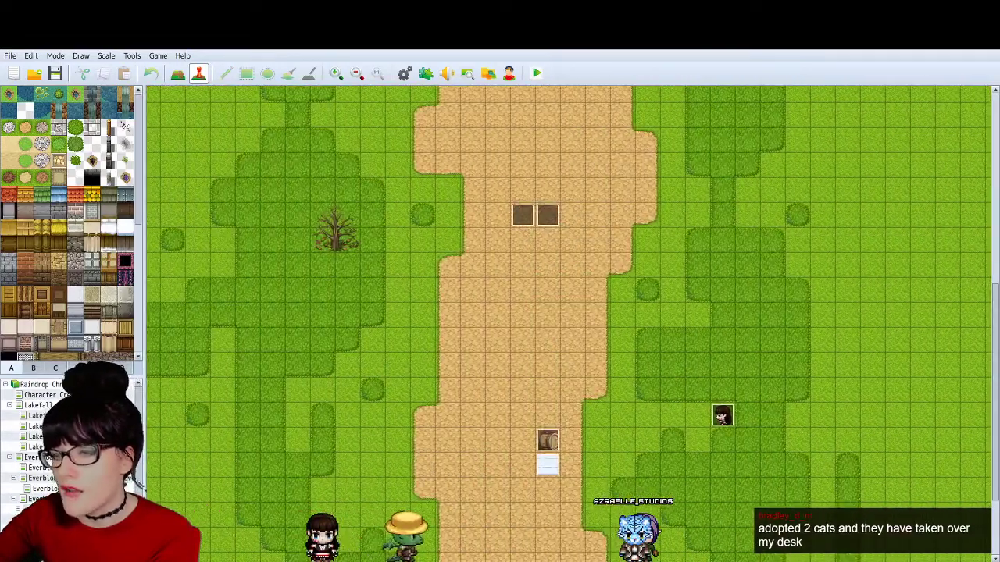
# Step: Open the small wooden-floored interior map and inspect its barrels, crate and wall events
pyautogui.click(70, 519)
pyautogui.click(336, 72)
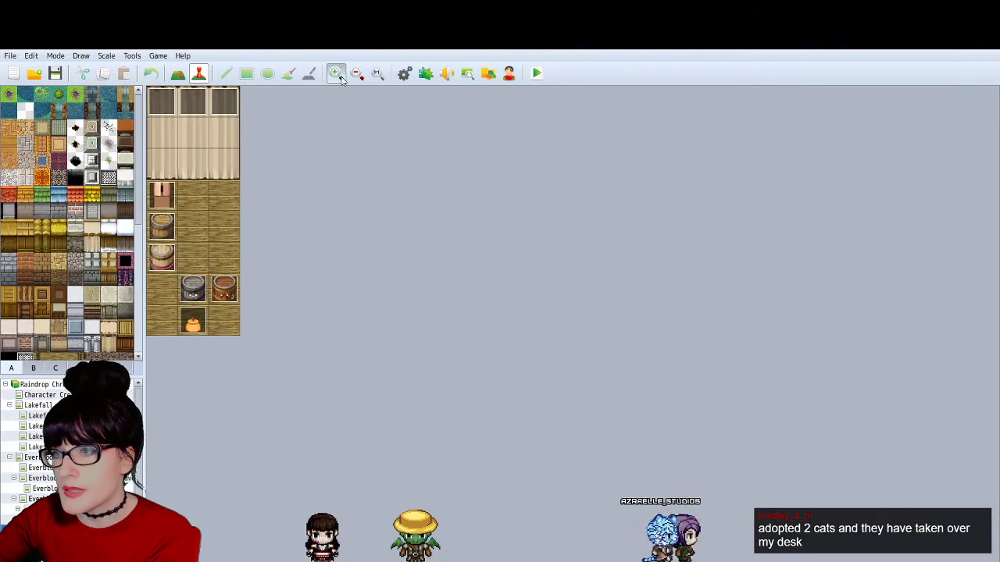
pyautogui.click(356, 79)
pyautogui.click(355, 79)
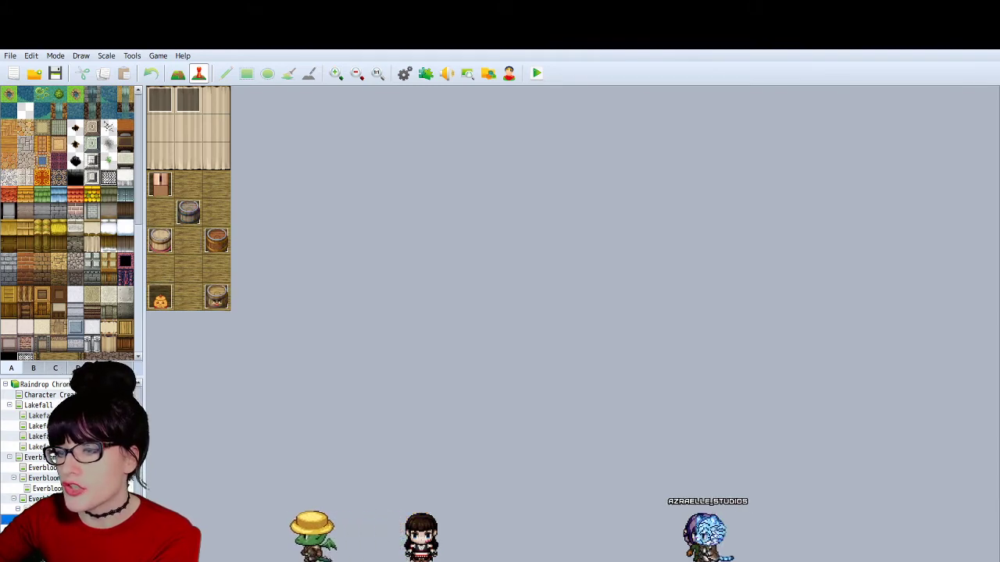
# Step: Open the Everbloom cliff forest map and examine the tree-lined path, its events and the cave entrance
pyautogui.click(37, 498)
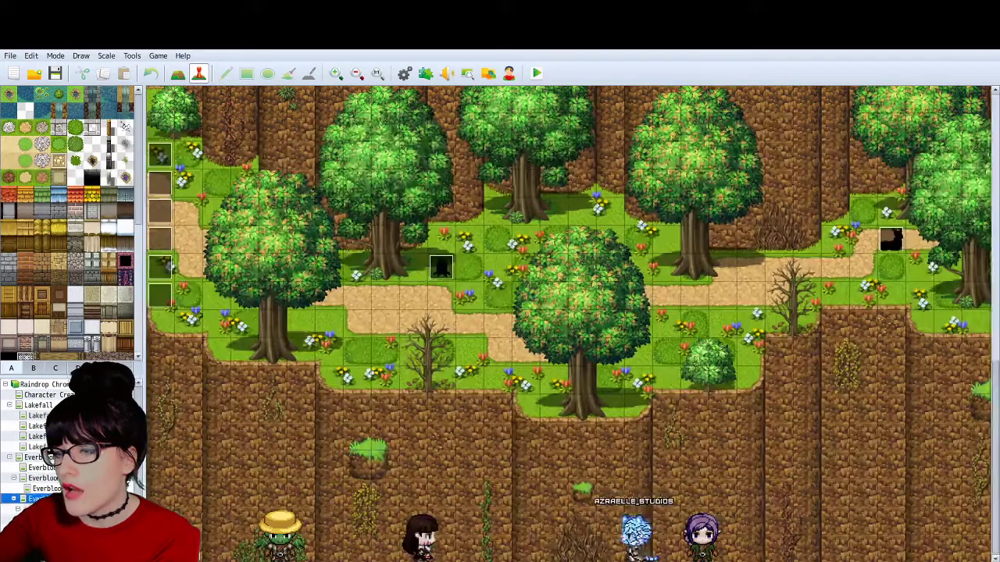
pyautogui.click(37, 509)
pyautogui.click(38, 498)
pyautogui.click(356, 73)
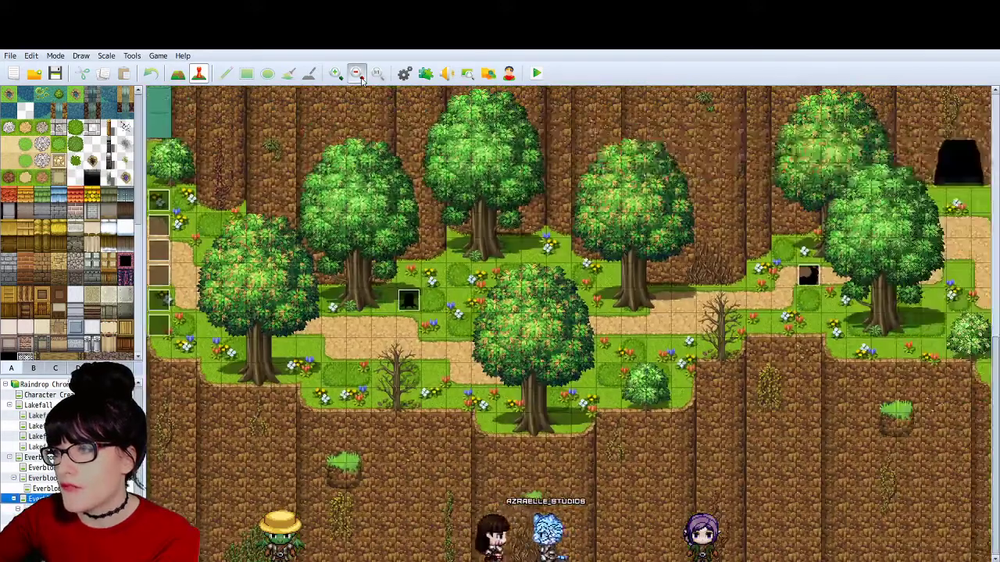
pyautogui.click(356, 73)
pyautogui.click(356, 72)
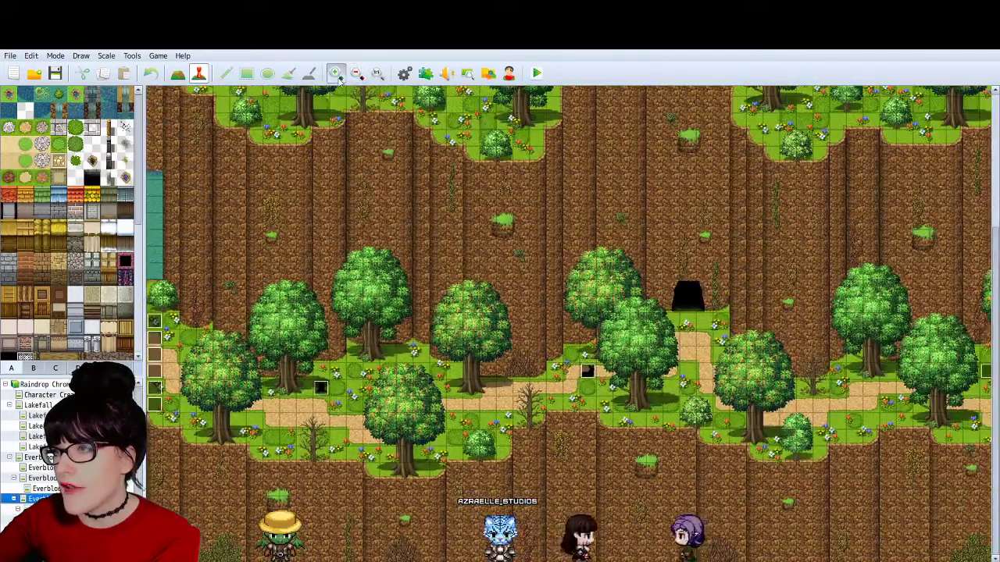
pyautogui.click(336, 72)
pyautogui.click(335, 73)
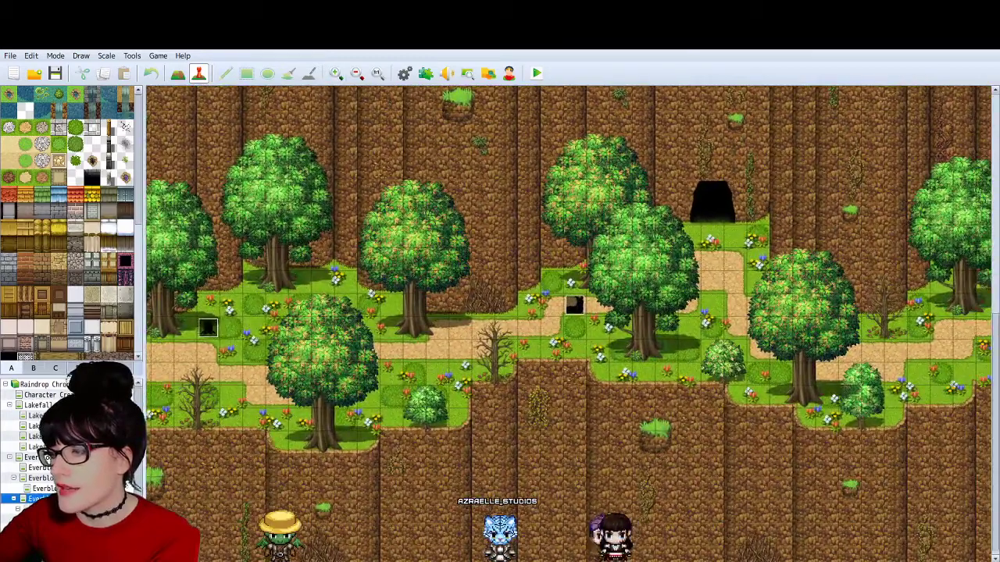
pyautogui.moveTo(223, 436); pyautogui.dragTo(401, 430)
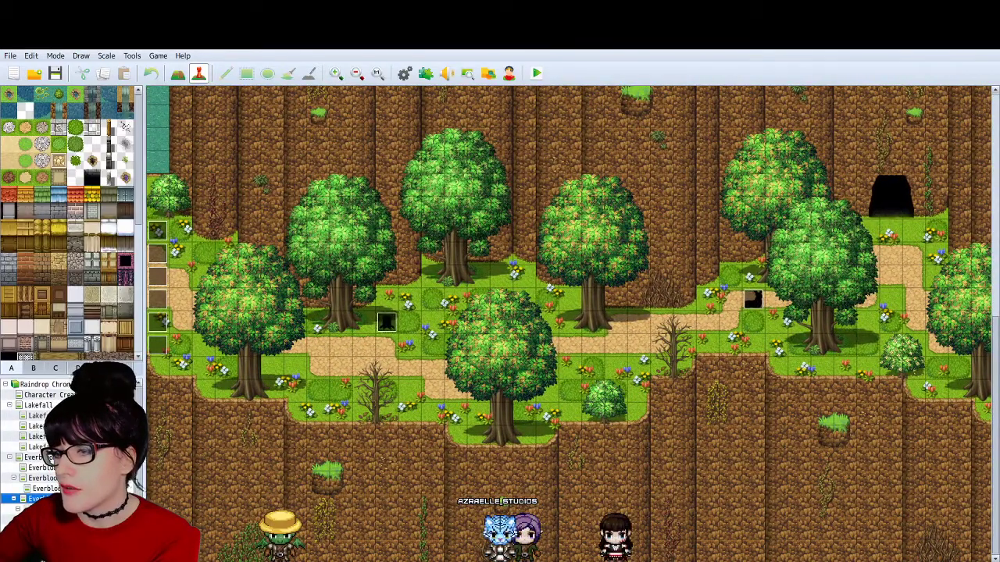
# Step: Open the grass map nested beneath the Everbloom cliff forest and examine the dirt path around its event tile
pyautogui.click(49, 509)
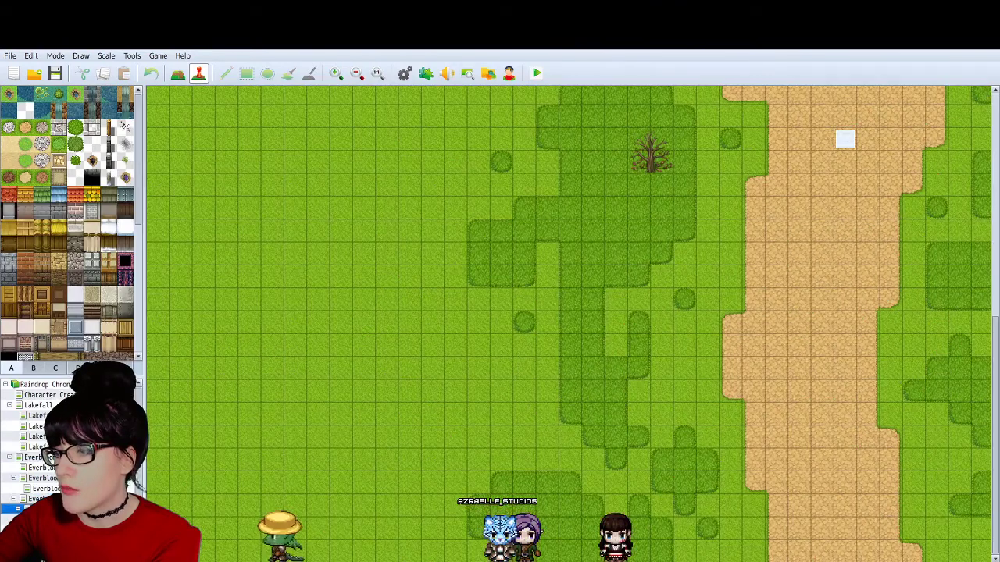
pyautogui.hscroll(3, 533, 399)
pyautogui.scroll(1, 532, 401)
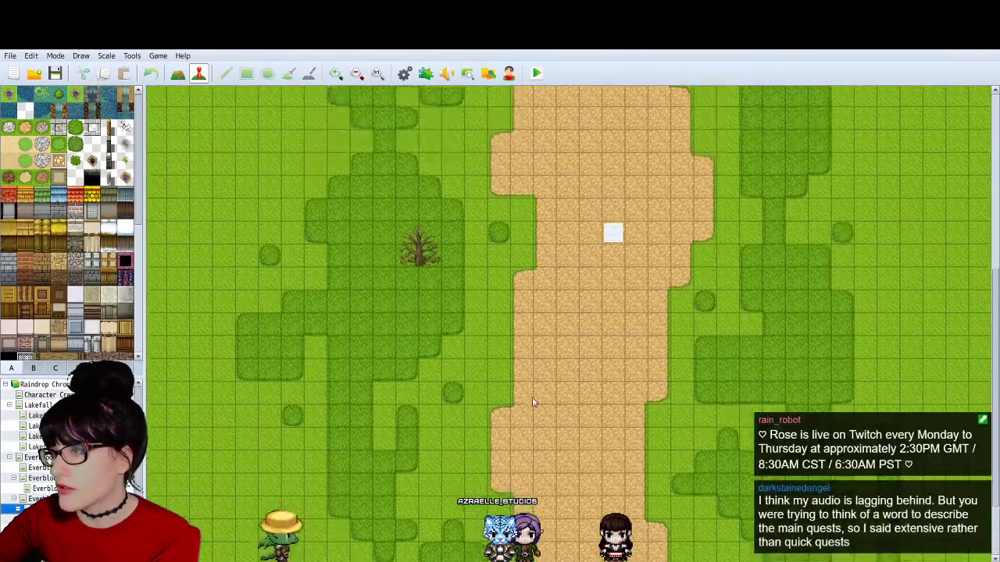
pyautogui.scroll(3, 534, 398)
pyautogui.scroll(-2, 531, 375)
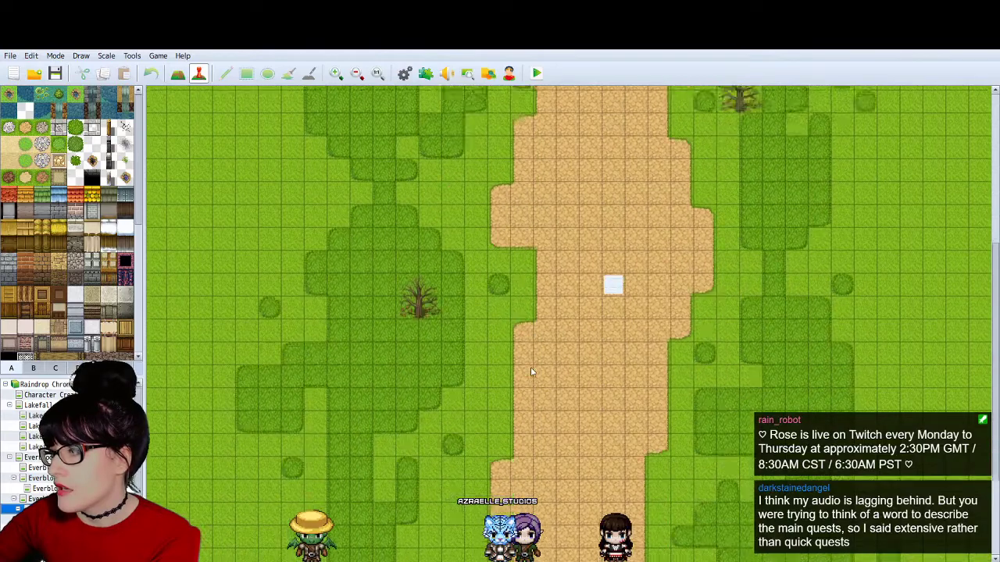
pyautogui.scroll(-3, 530, 372)
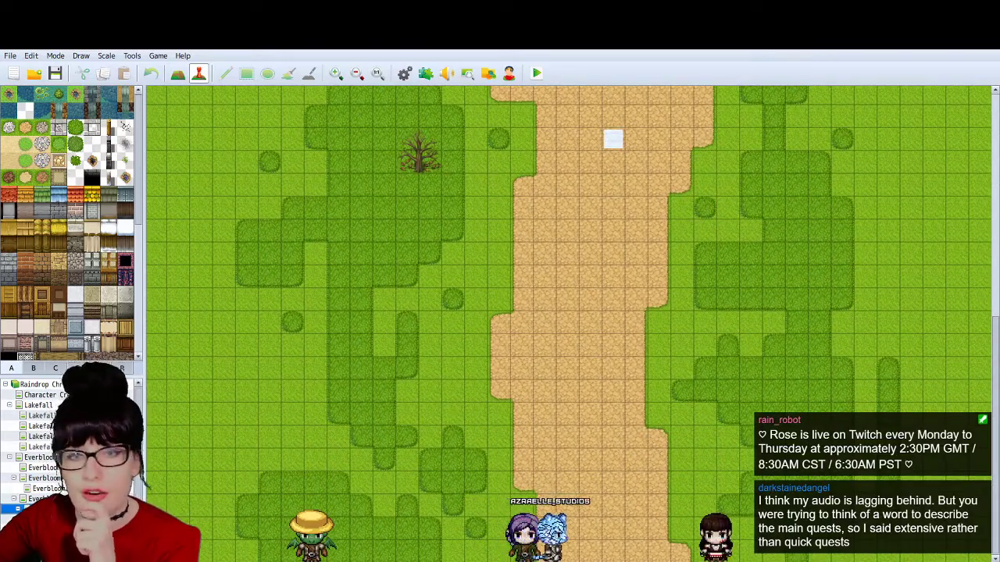
# Step: Examine the grass map's overall layout, from the full map extent down to the area around the path
pyautogui.click(357, 72)
pyautogui.click(358, 72)
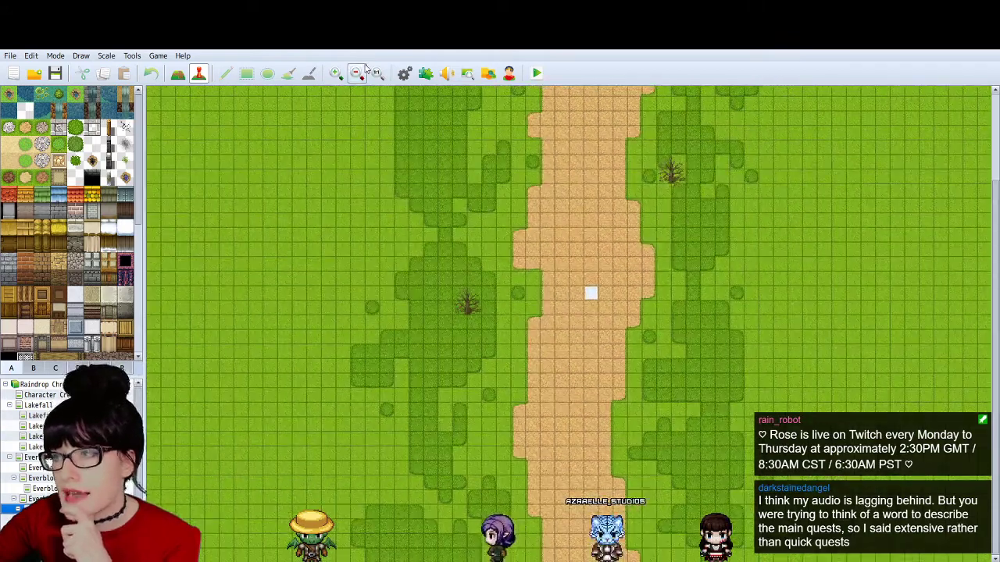
pyautogui.click(337, 73)
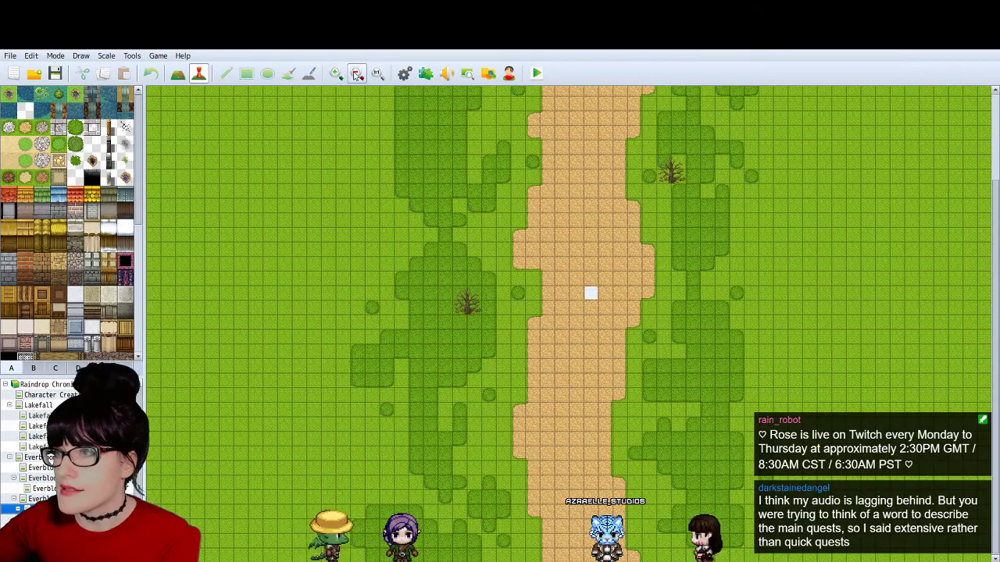
pyautogui.click(357, 73)
pyautogui.click(336, 74)
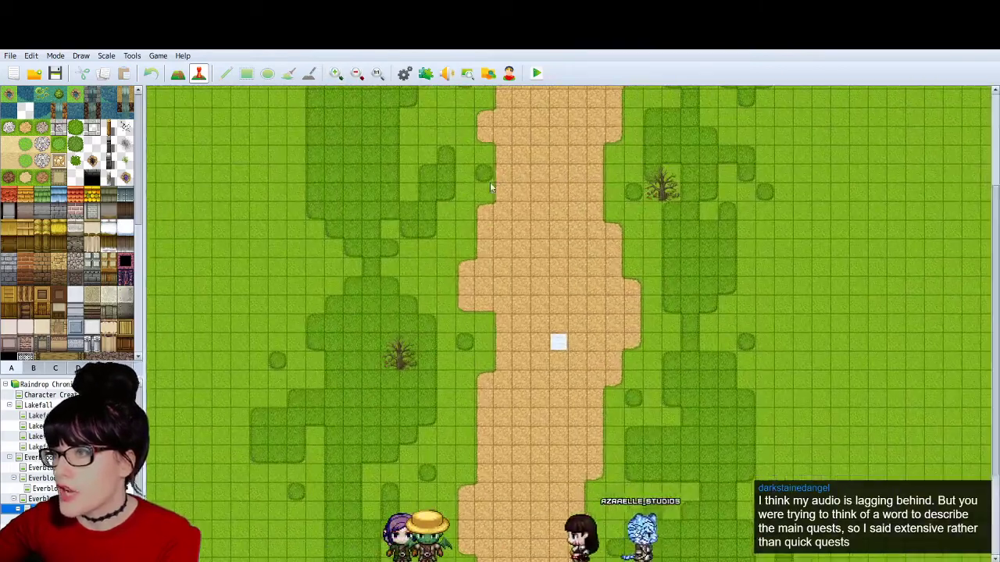
pyautogui.click(336, 73)
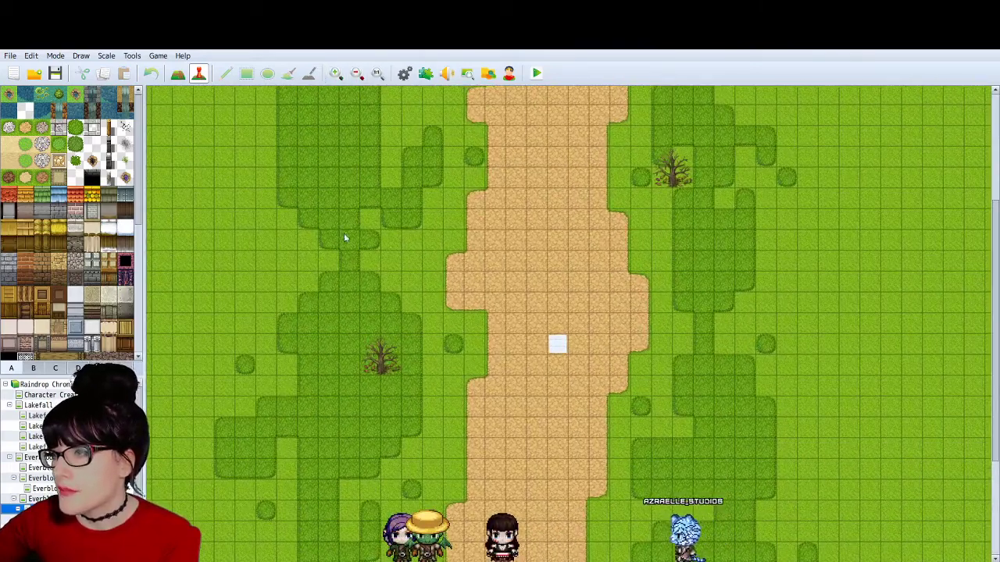
pyautogui.click(356, 73)
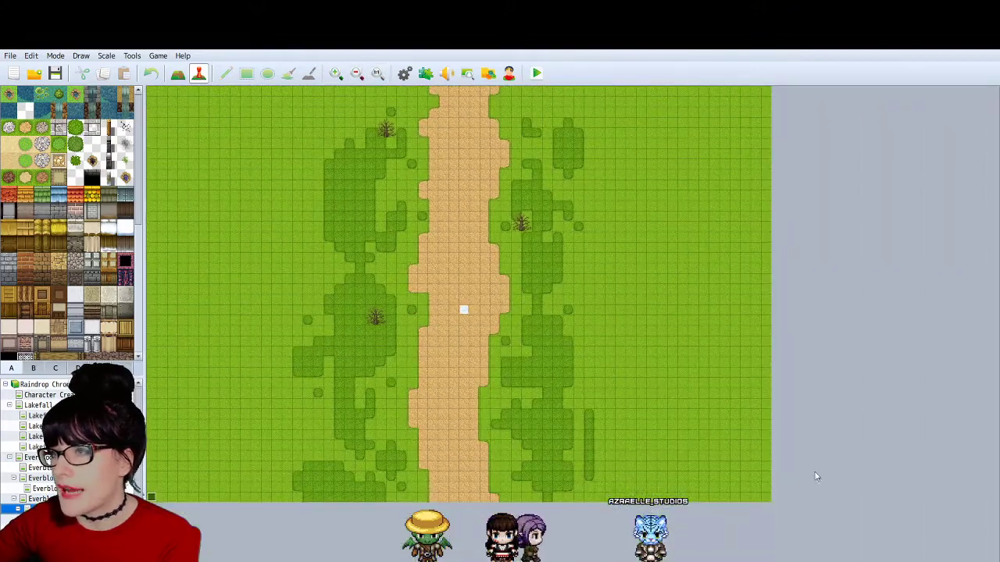
pyautogui.click(335, 74)
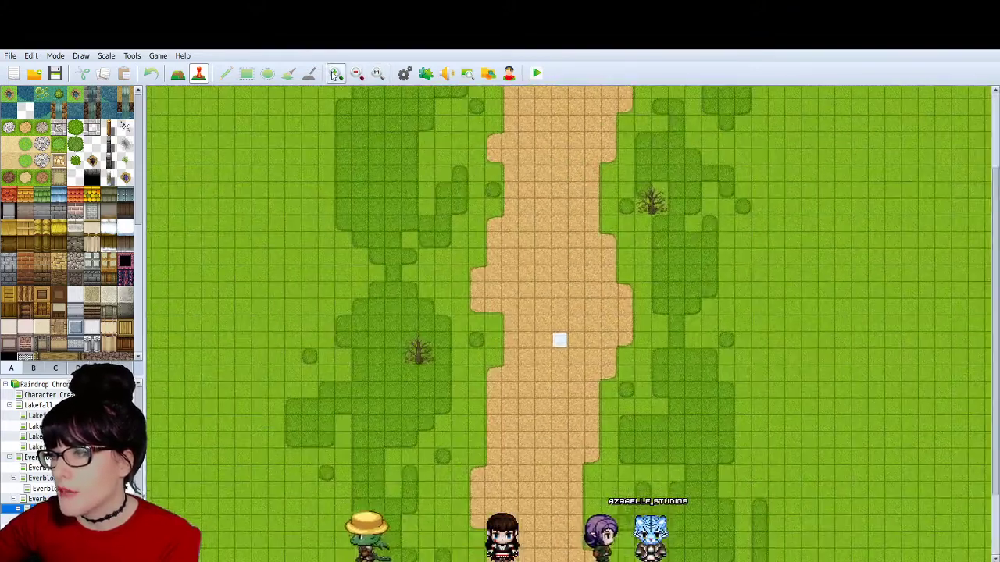
pyautogui.click(335, 74)
pyautogui.click(335, 73)
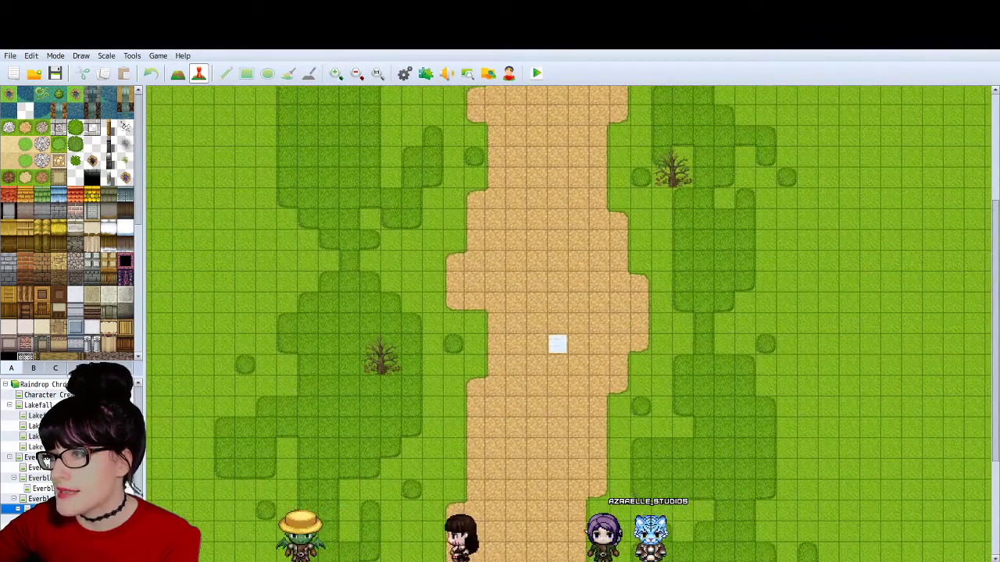
# Step: Survey the upper and lower stretches of the dirt path and the dark-grass patches on both sides
pyautogui.scroll(-5, 373, 141)
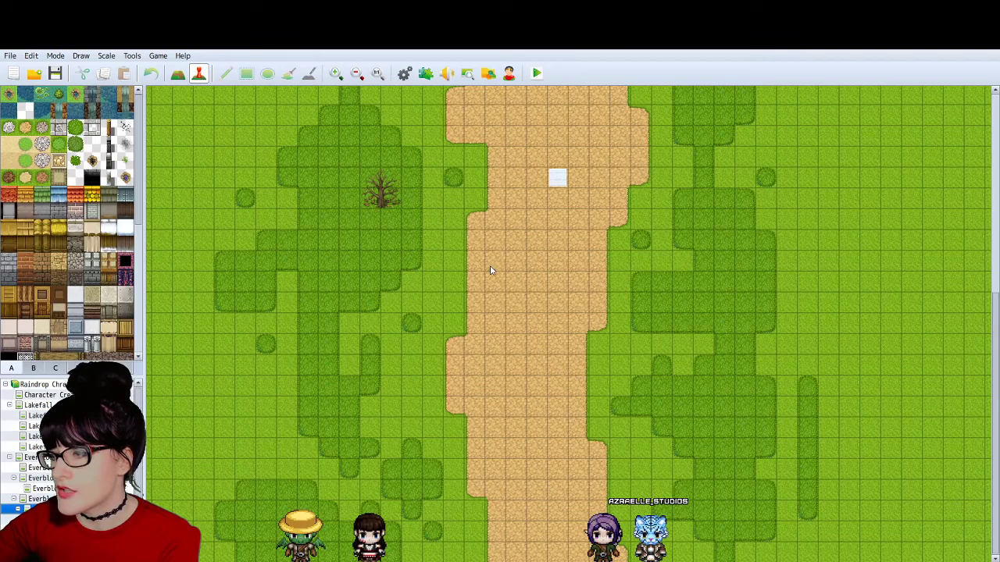
pyautogui.scroll(10, 520, 355)
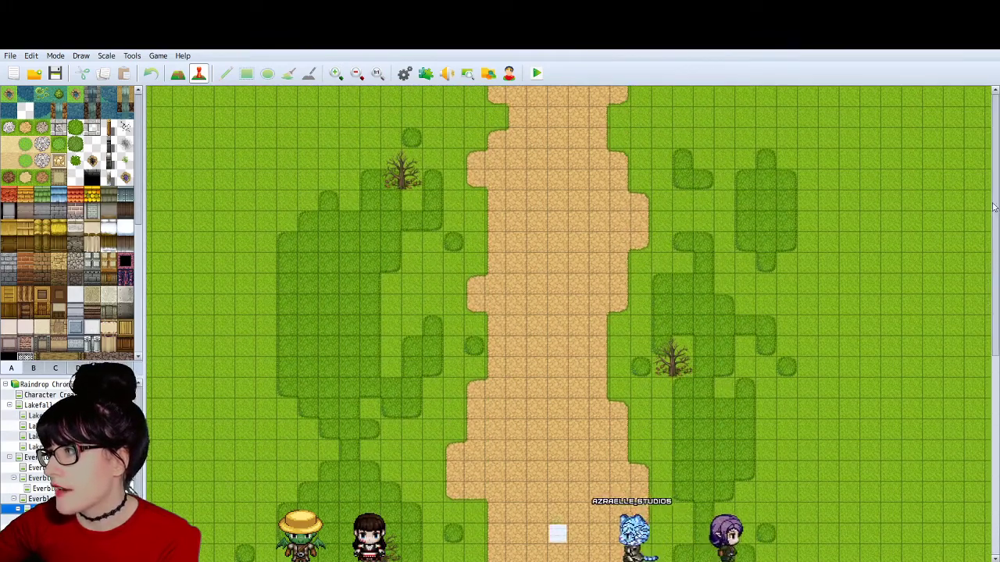
pyautogui.moveTo(995, 236); pyautogui.dragTo(996, 436)
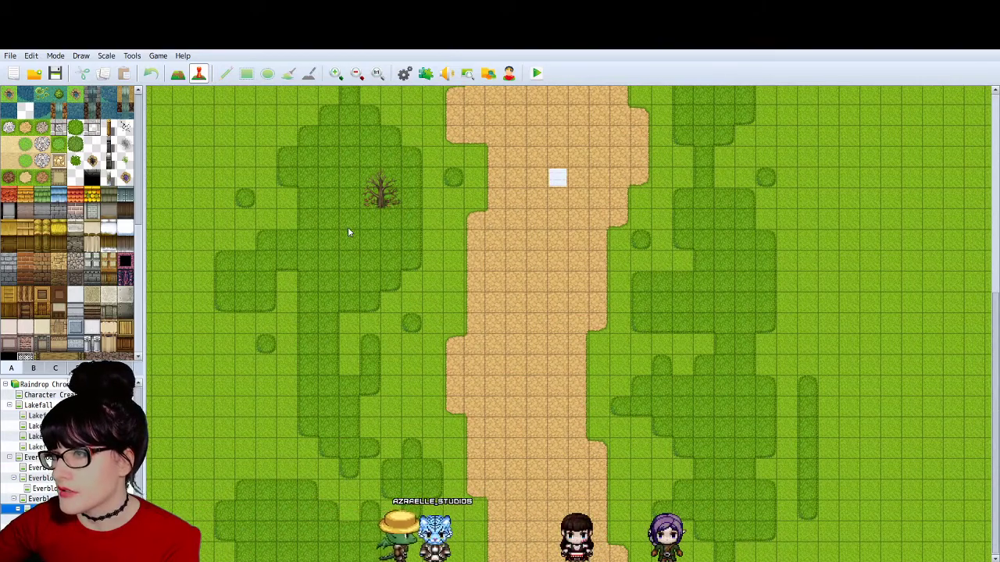
pyautogui.scroll(3, 455, 189)
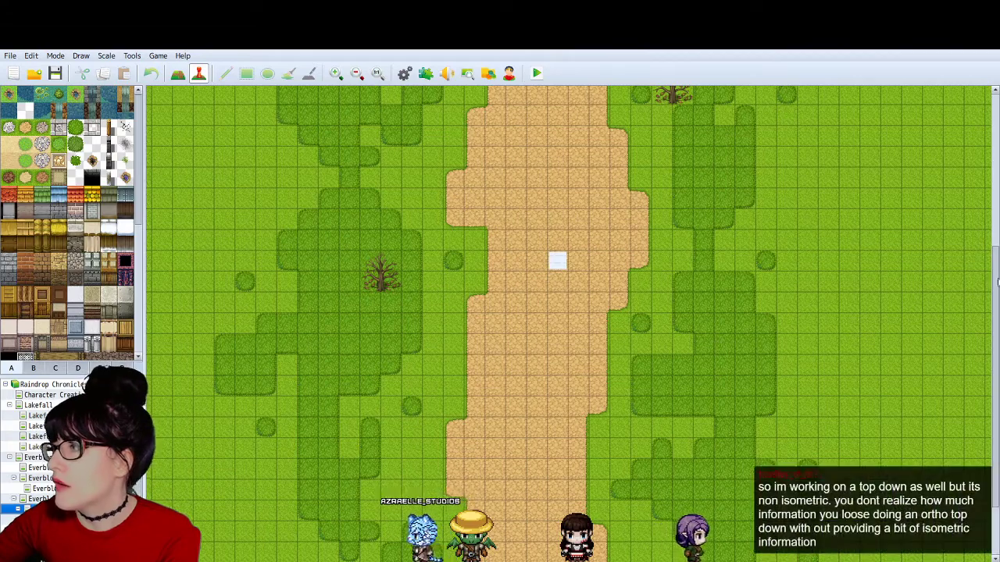
pyautogui.scroll(3, 980, 377)
pyautogui.scroll(-4, 980, 377)
pyautogui.scroll(3, 980, 376)
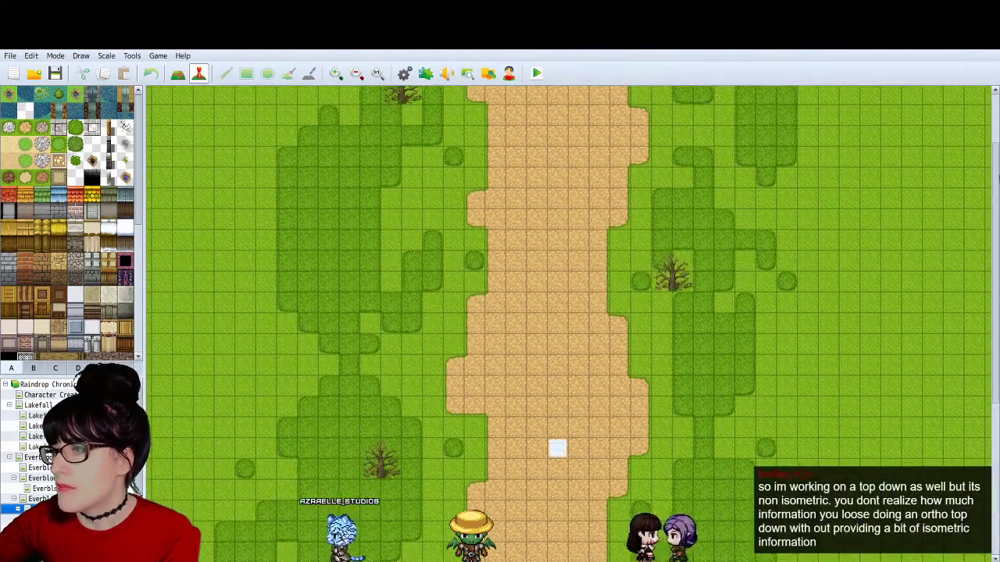
pyautogui.scroll(-3, 972, 363)
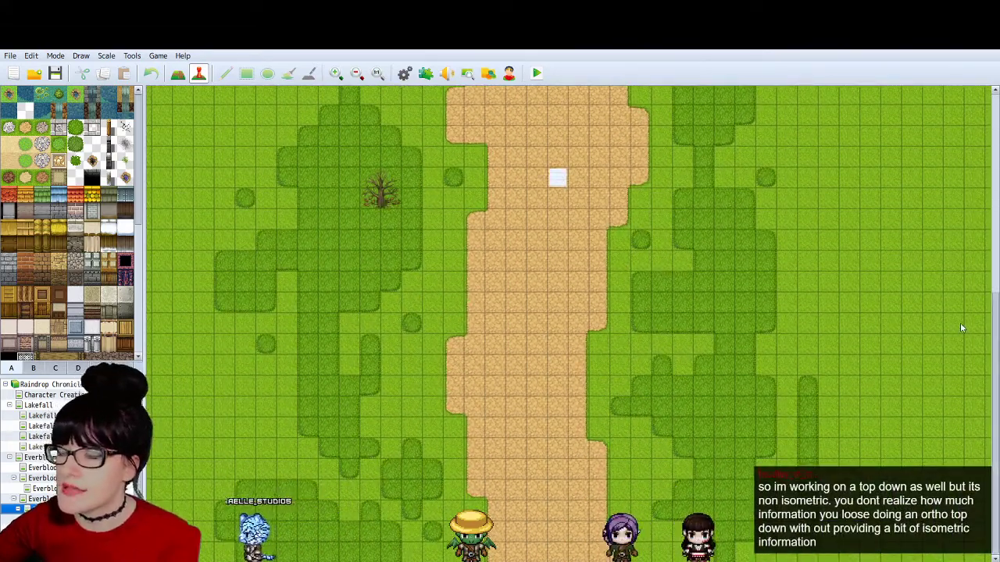
pyautogui.moveTo(996, 402); pyautogui.dragTo(993, 264)
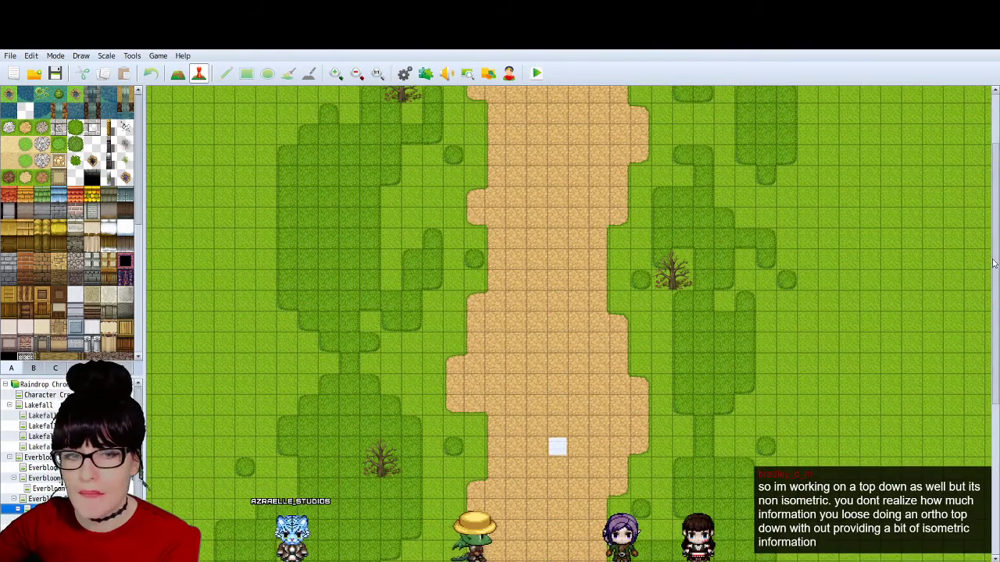
pyautogui.moveTo(994, 264); pyautogui.dragTo(983, 392)
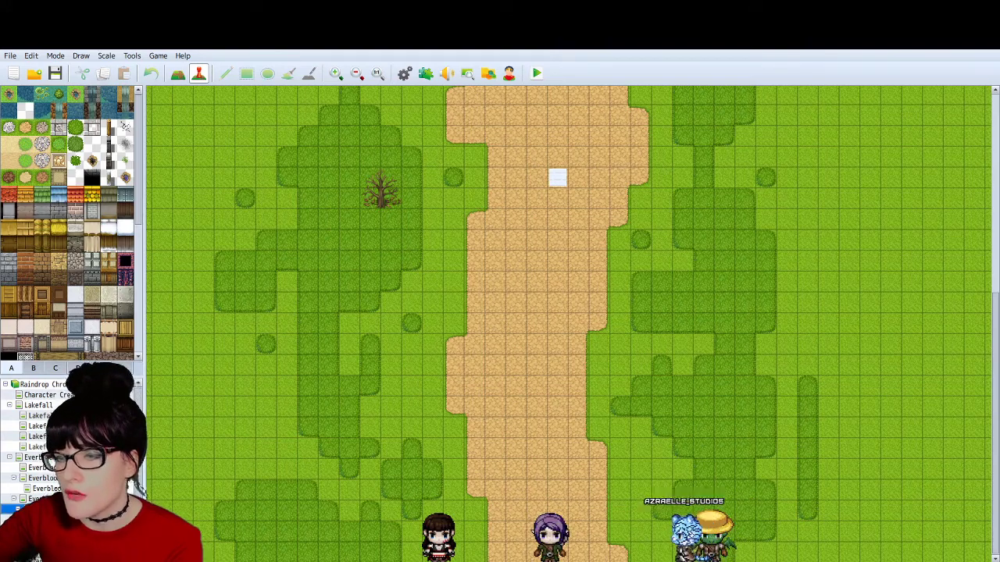
# Step: Review the other Everbloom maps, including the house interior, the winding forest paths and the waterfall area with the yellow-roofed house
pyautogui.click(47, 498)
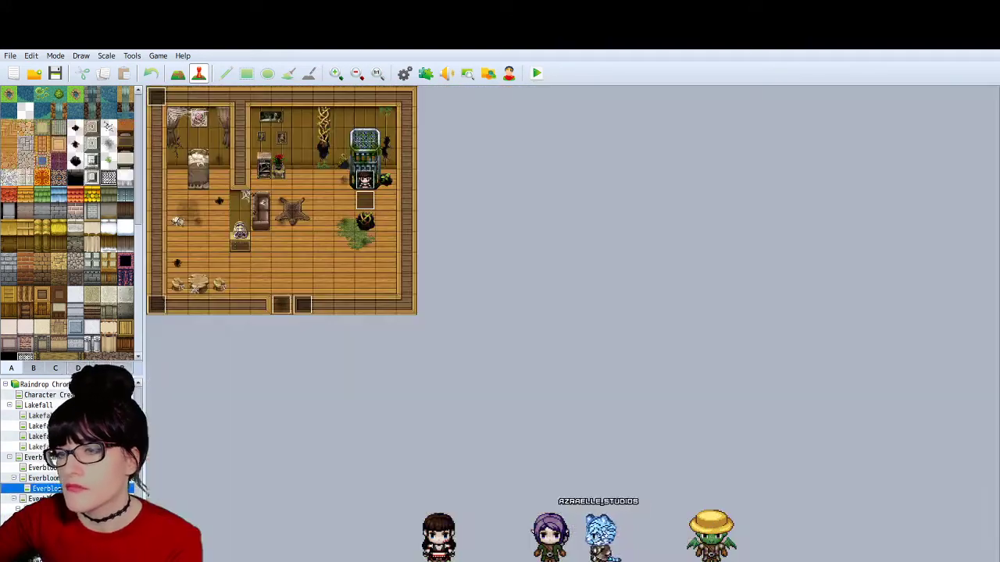
pyautogui.click(47, 488)
pyautogui.click(43, 478)
pyautogui.click(39, 467)
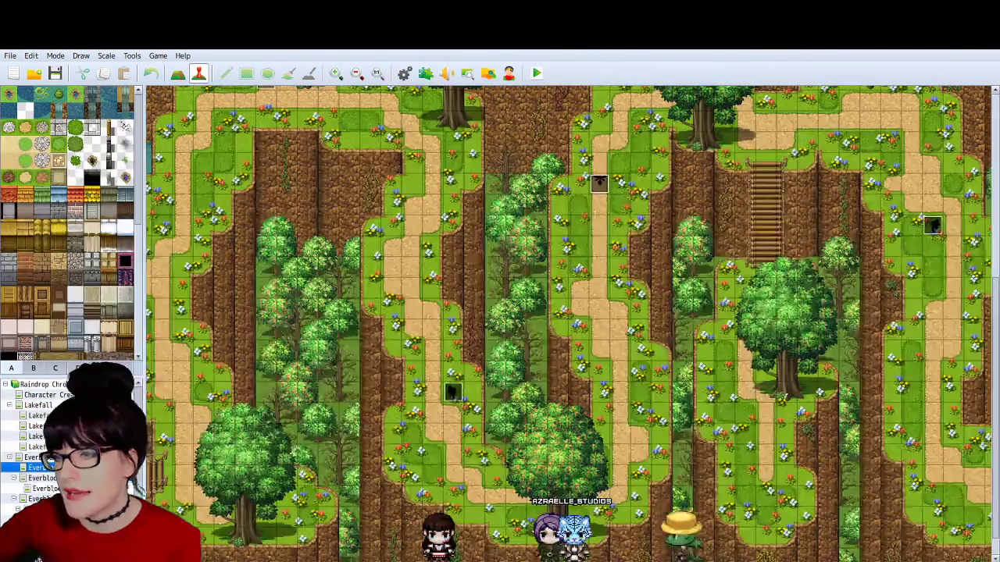
pyautogui.click(35, 456)
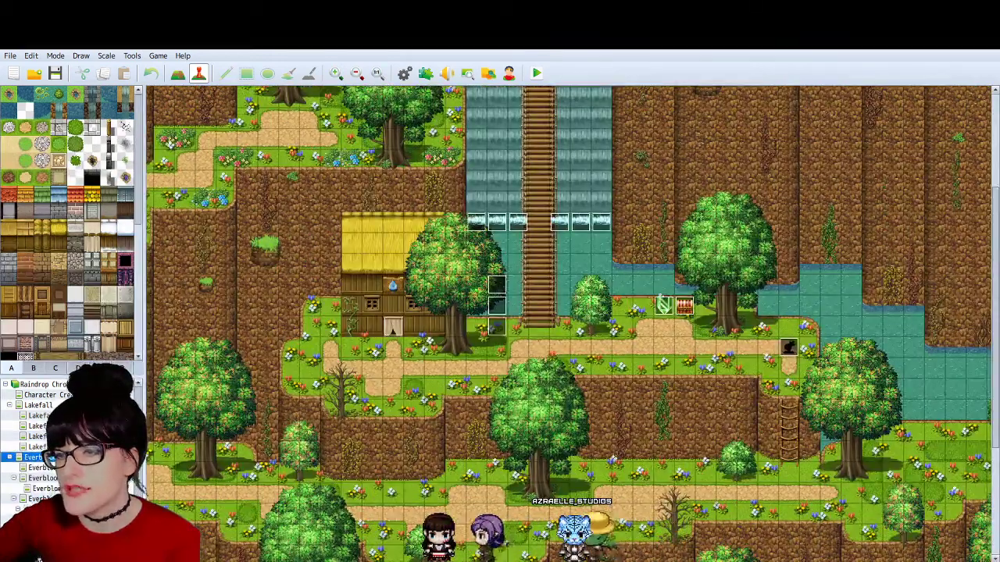
# Step: Review the Everbloom cliff forest with the cave, the small wooden interior nested beneath it and the riverside forest map
pyautogui.click(39, 498)
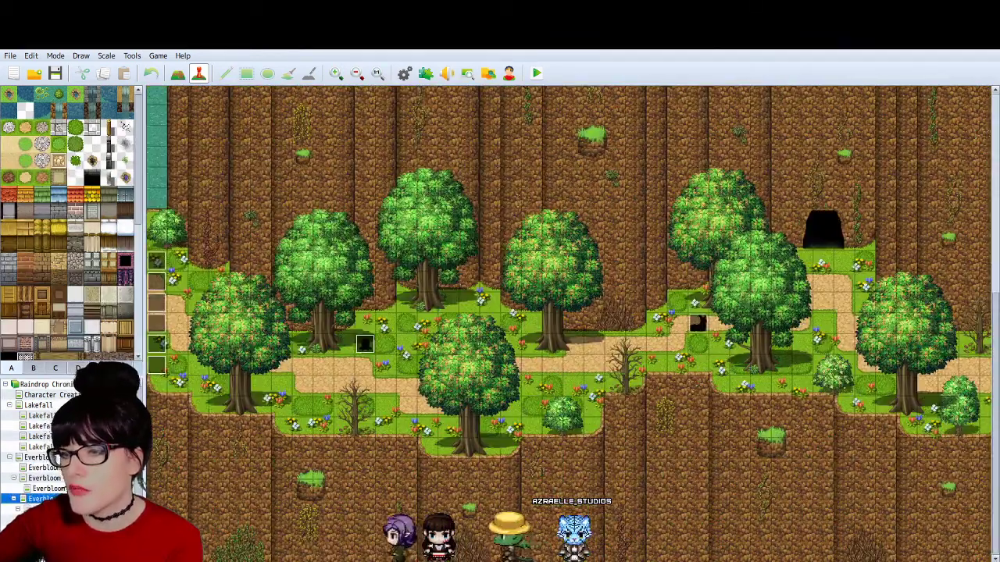
pyautogui.click(32, 509)
pyautogui.click(32, 518)
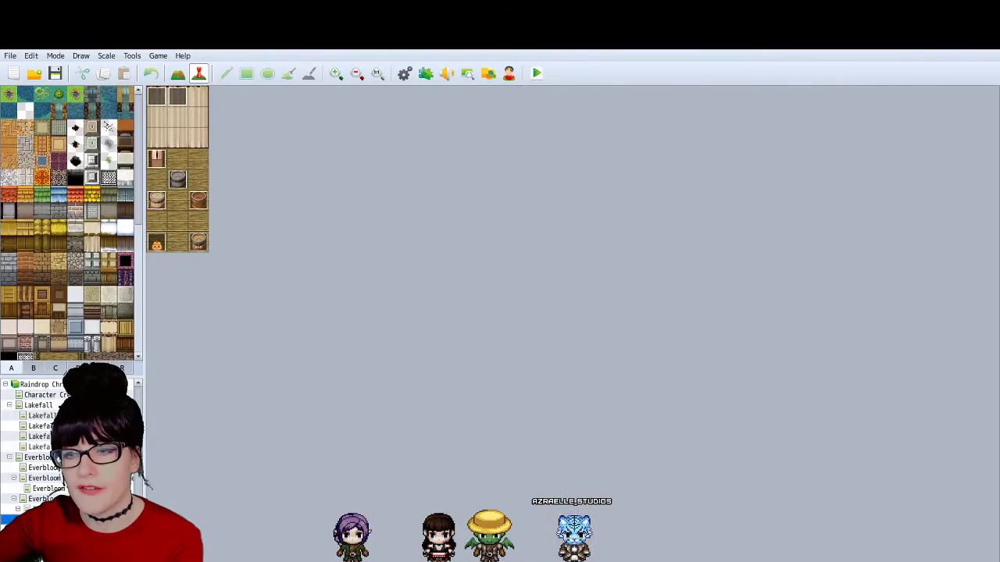
pyautogui.click(47, 488)
pyautogui.click(47, 477)
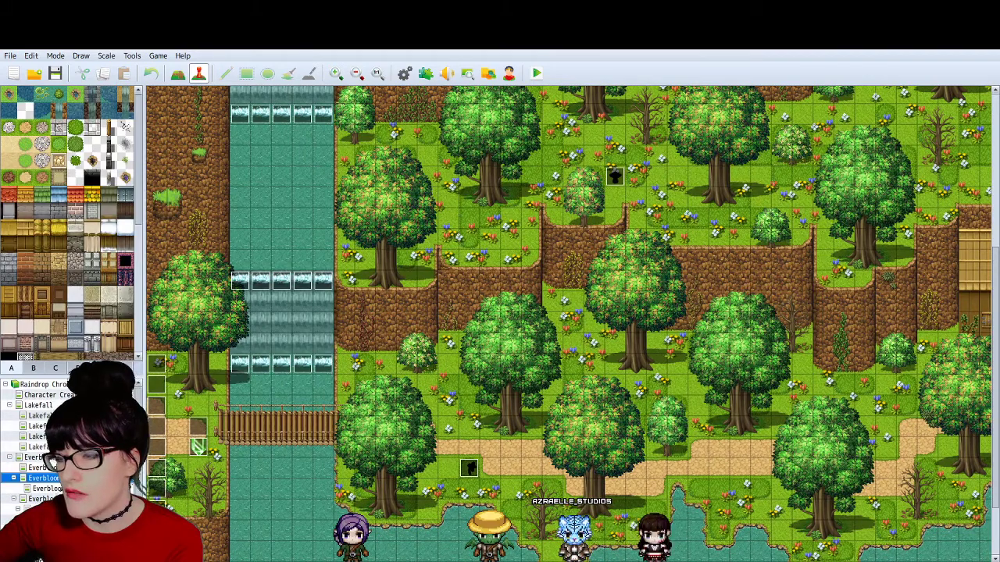
# Step: Compare the Everbloom waterfall map with the main Lakefall map's lake, bridges and tree cover
pyautogui.click(35, 457)
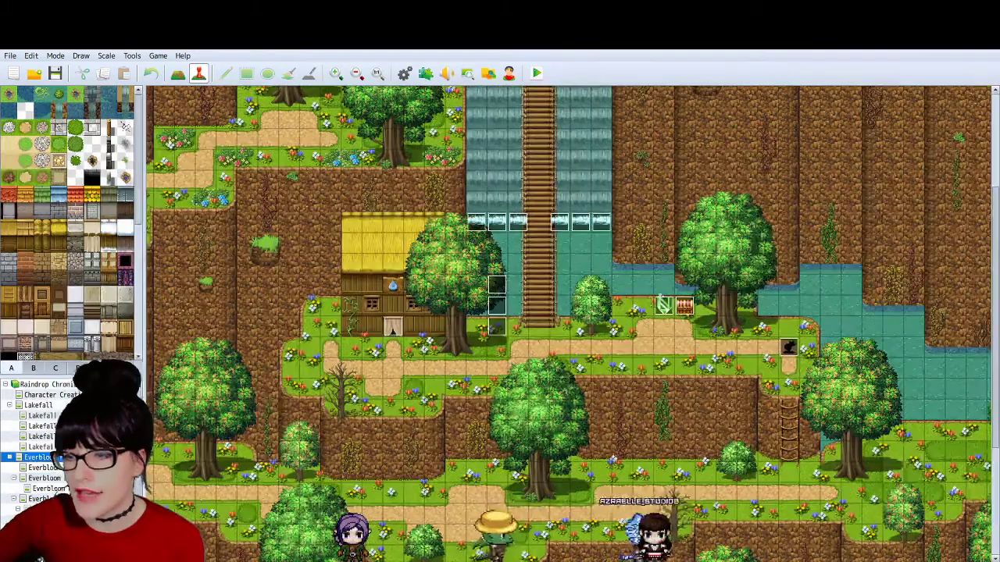
pyautogui.click(40, 415)
pyautogui.click(38, 405)
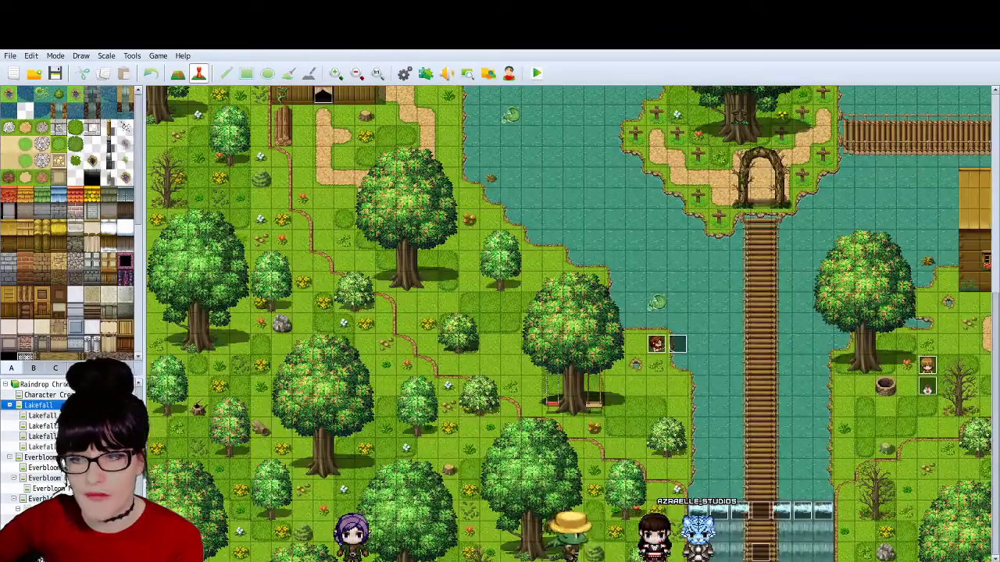
pyautogui.click(35, 457)
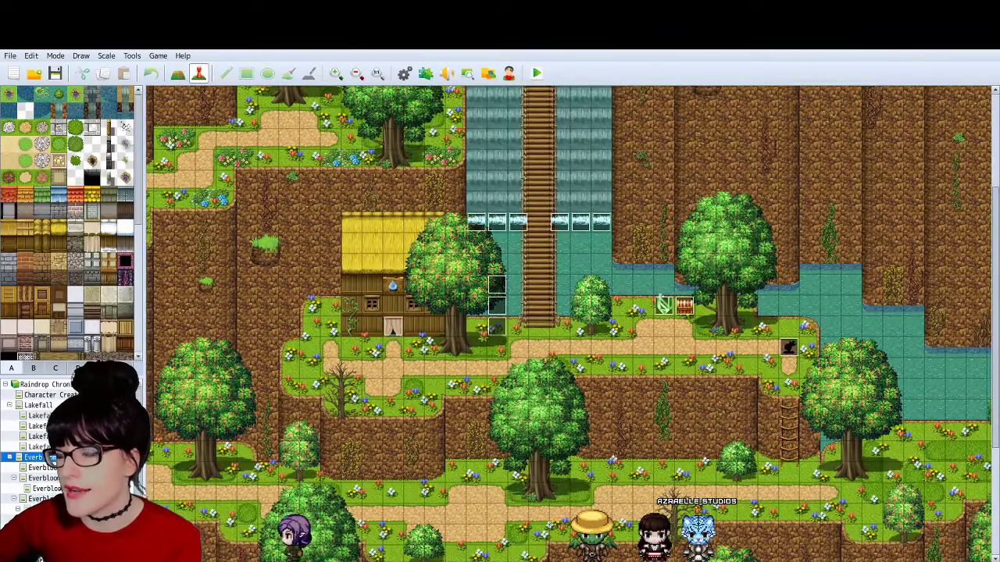
# Step: Review the winding forest paths, the cliff forest with the cave entrance and the small plank-floored interior map
pyautogui.click(39, 467)
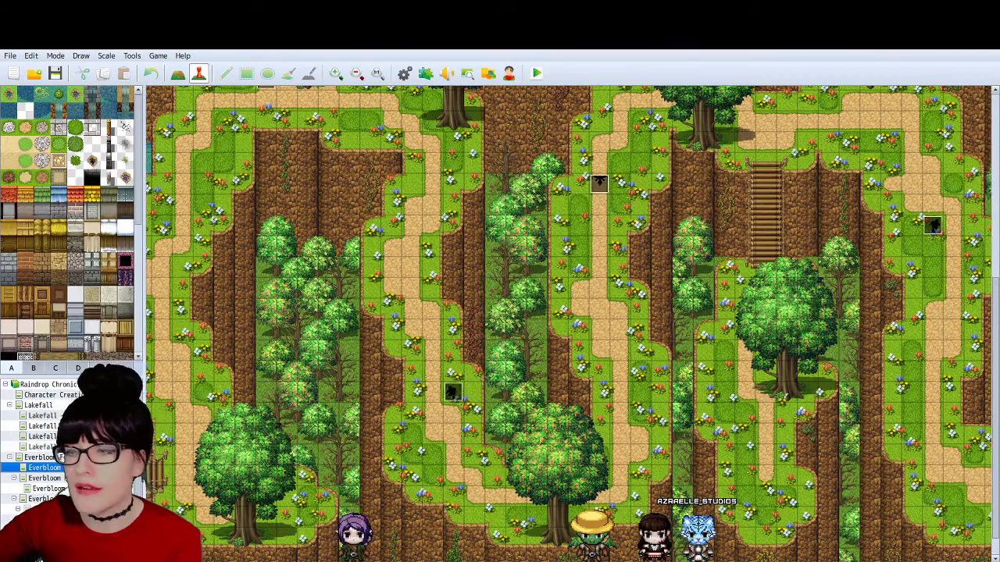
pyautogui.click(39, 498)
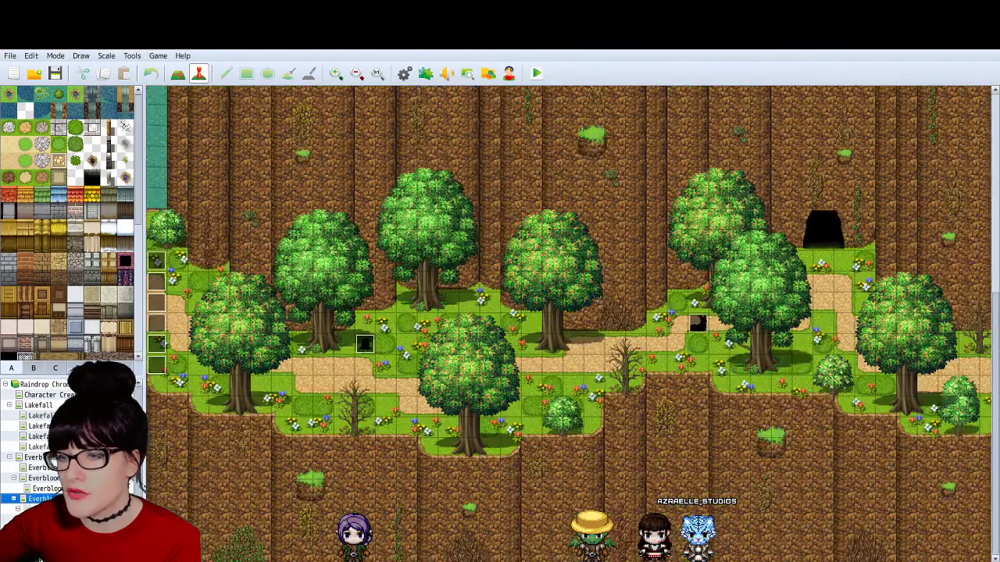
pyautogui.click(39, 508)
pyautogui.click(39, 499)
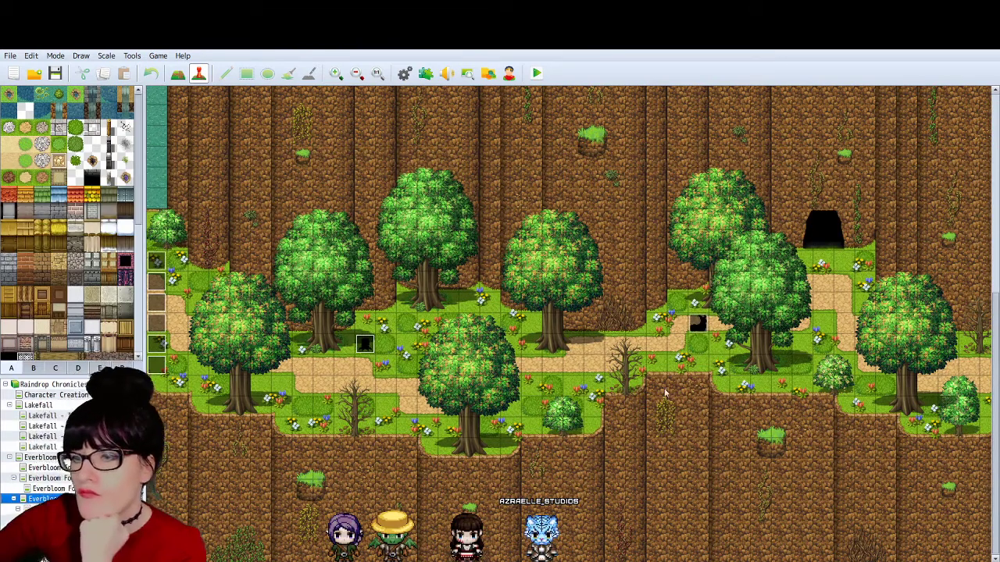
pyautogui.click(58, 529)
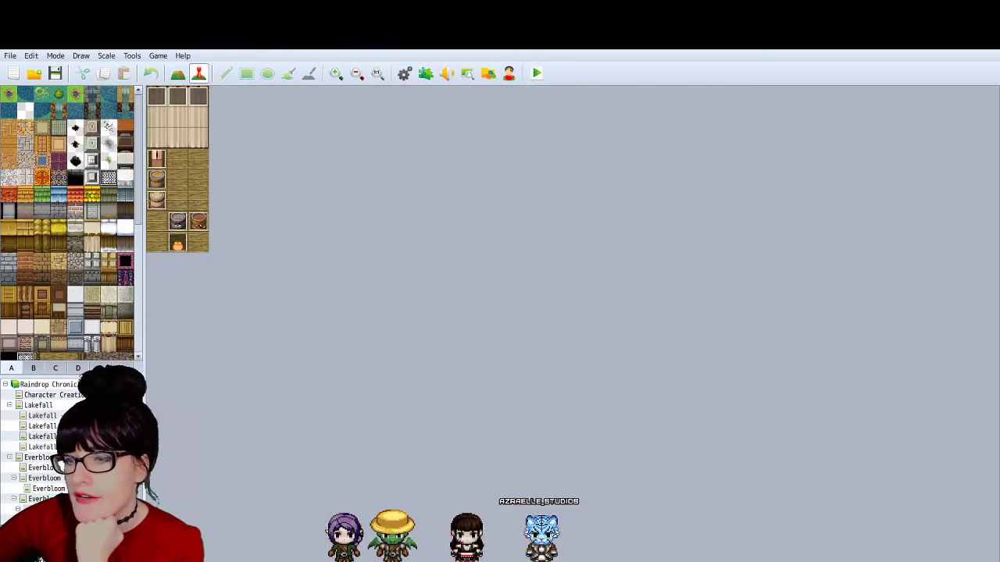
# Step: Open the grass path map again and examine its overall layout around the dirt path
pyautogui.click(59, 520)
pyautogui.click(59, 509)
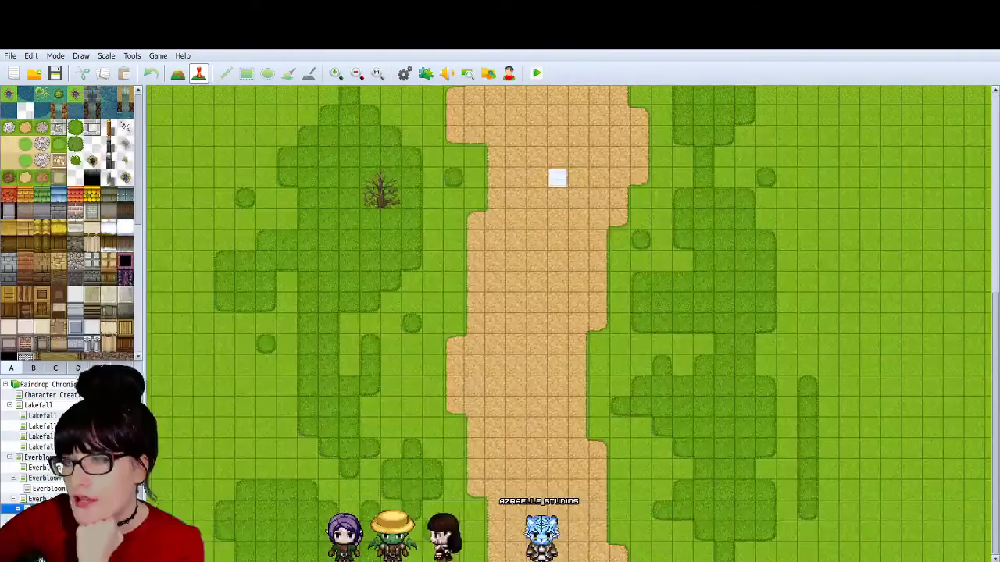
pyautogui.click(356, 78)
pyautogui.click(355, 78)
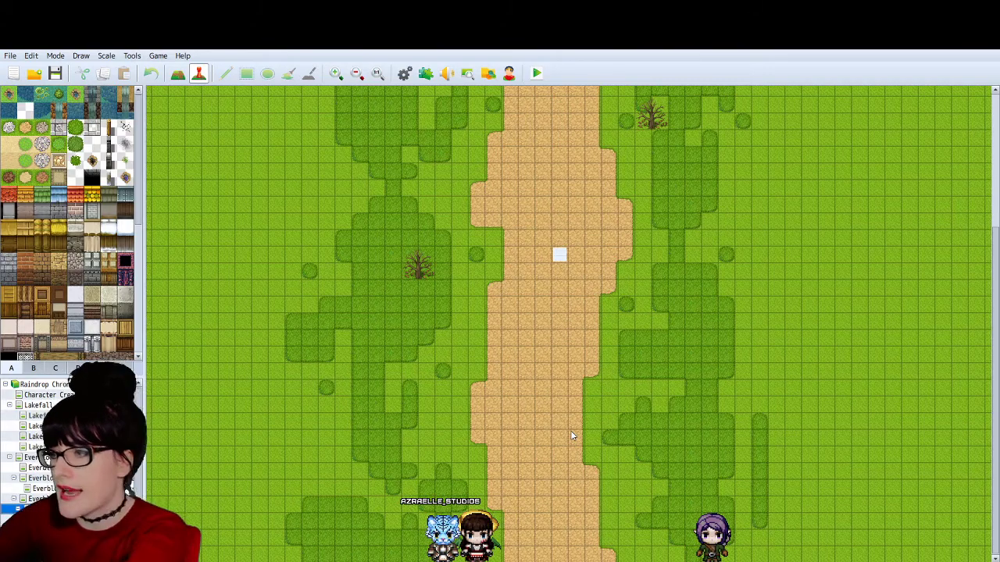
pyautogui.click(356, 74)
pyautogui.click(336, 73)
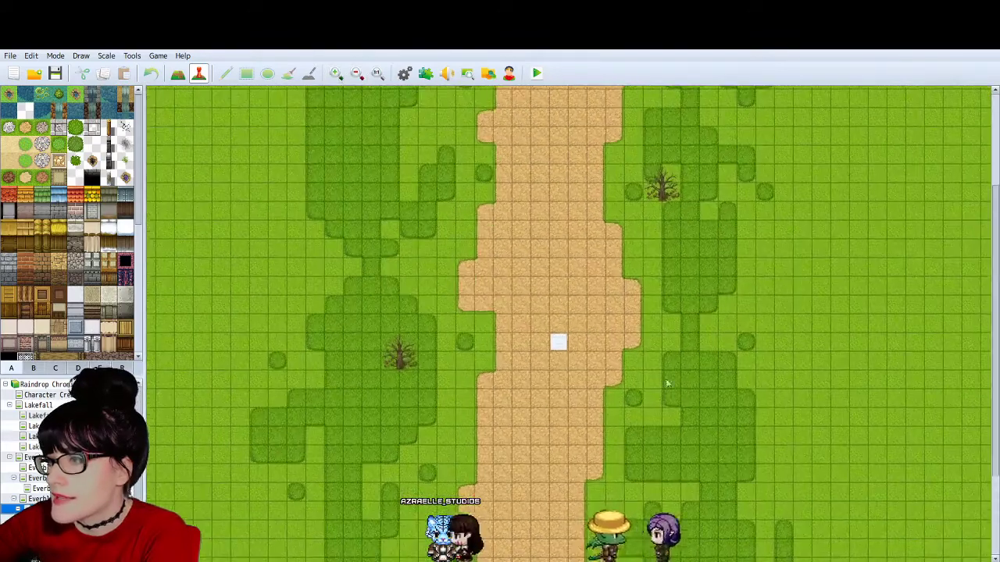
# Step: Inspect the full length of the grass map's dirt path, including the dead trees and dark-grass patches beside it
pyautogui.scroll(-5, 643, 401)
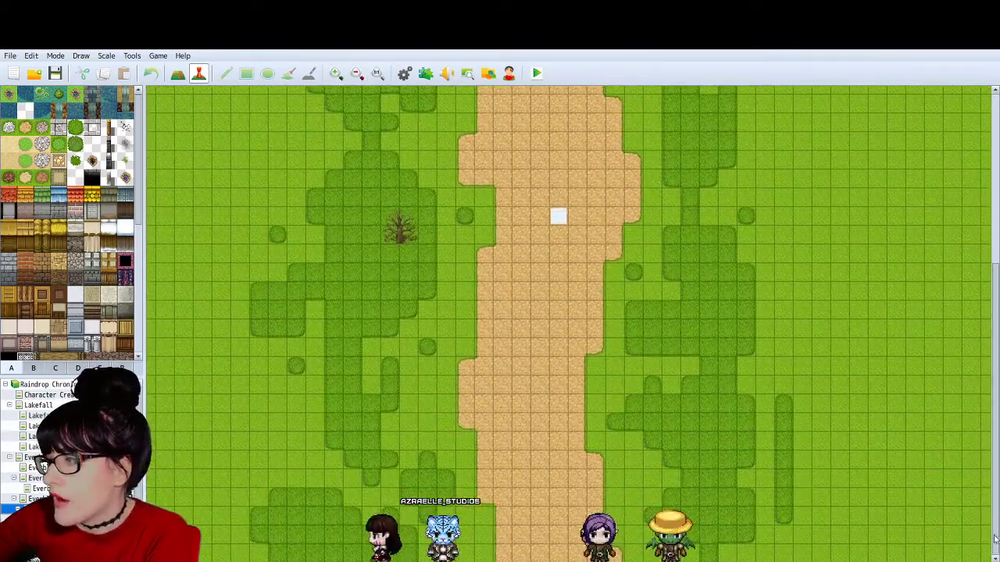
pyautogui.scroll(7, 984, 530)
pyautogui.scroll(-7, 984, 530)
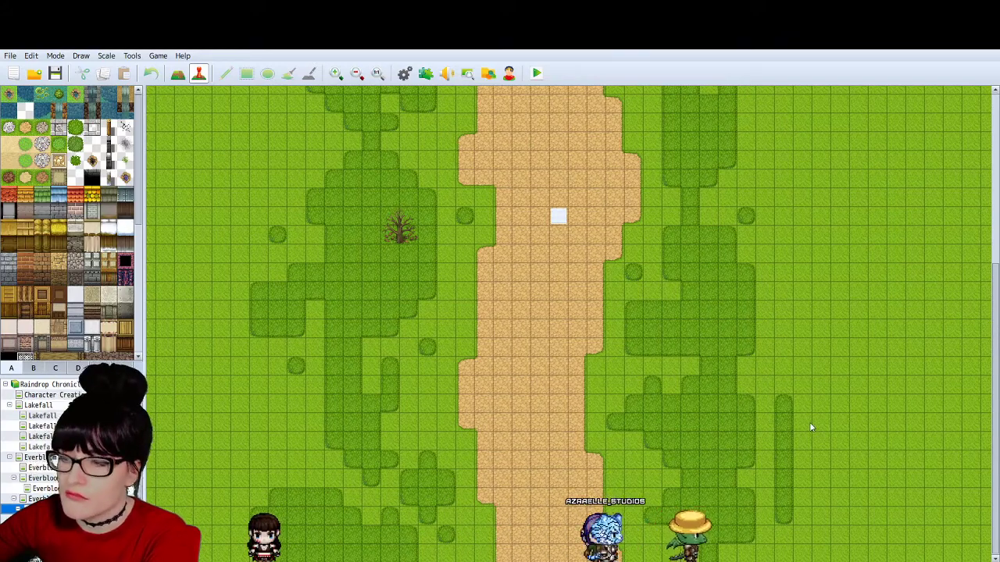
pyautogui.scroll(2, 735, 364)
pyautogui.scroll(2, 734, 364)
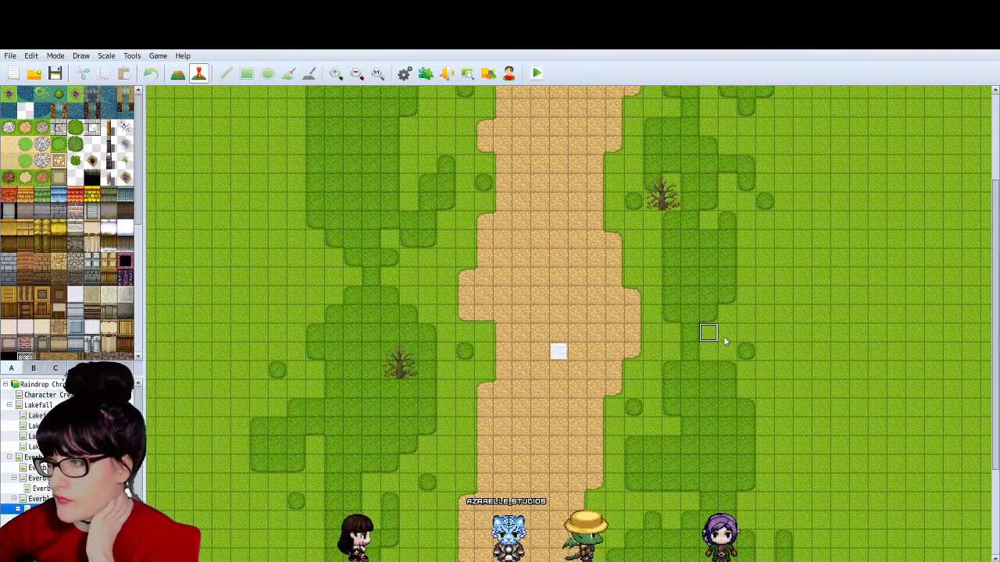
pyautogui.scroll(-3, 725, 348)
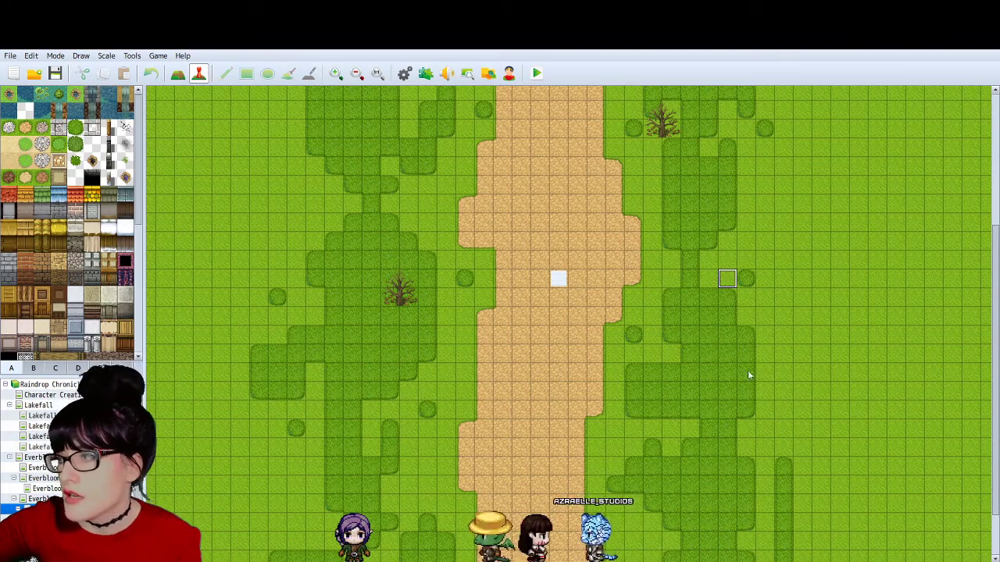
pyautogui.scroll(-2, 380, 539)
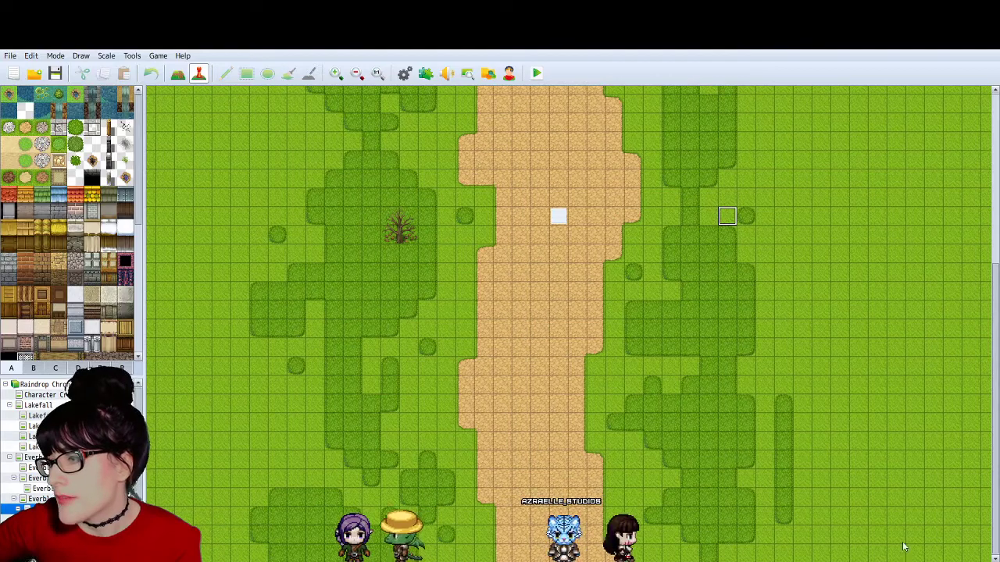
pyautogui.scroll(4, 701, 341)
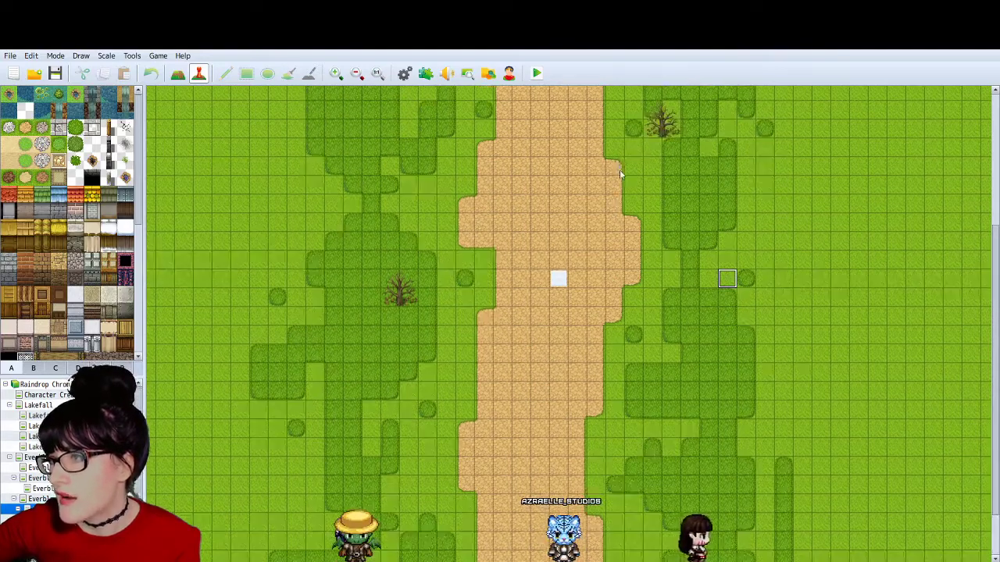
pyautogui.scroll(5, 626, 177)
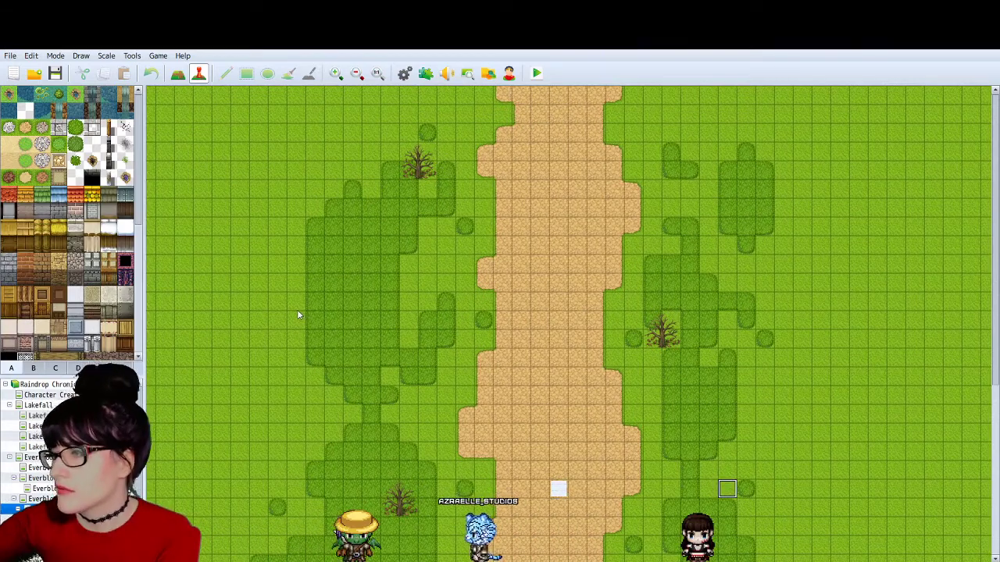
pyautogui.moveTo(996, 167); pyautogui.dragTo(987, 347)
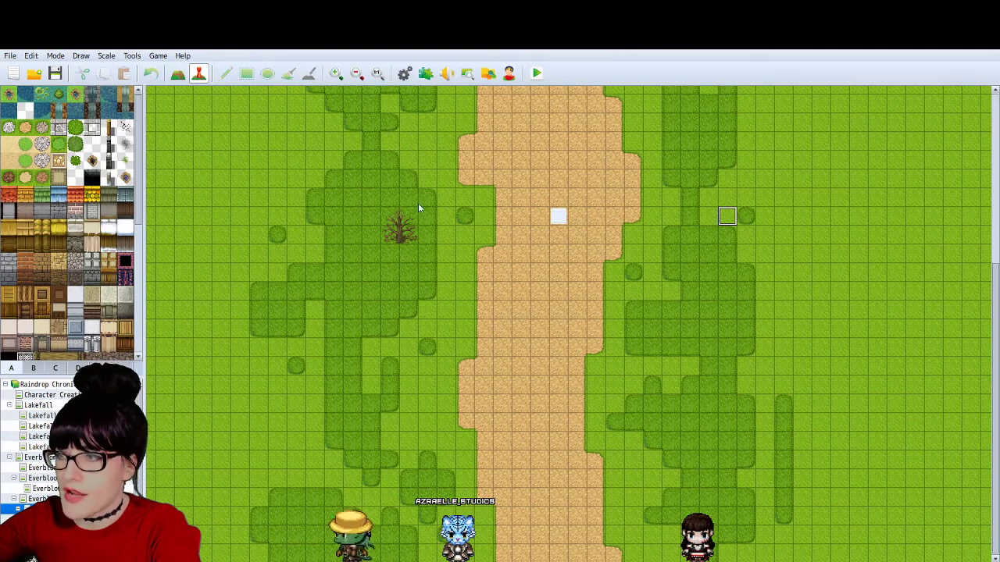
pyautogui.click(483, 216)
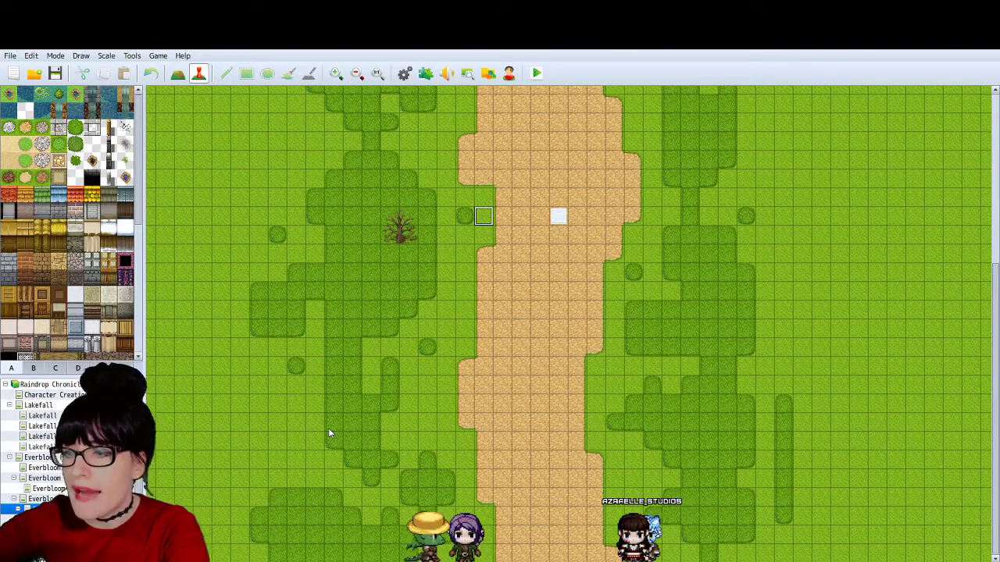
# Step: Open the Everbloom waterfall map and examine the detail around the yellow-roofed house, the bridge and the cliff ledges
pyautogui.click(43, 457)
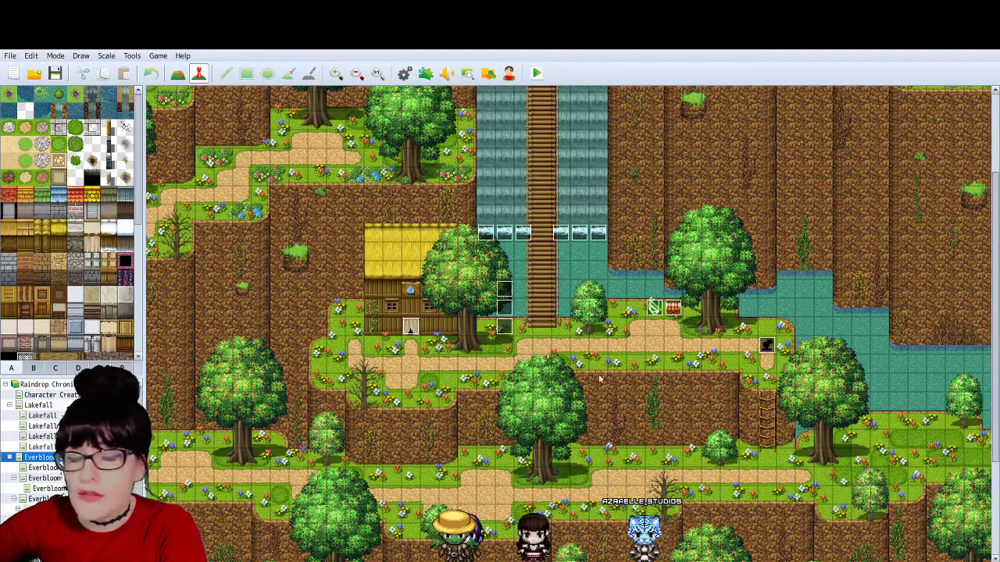
pyautogui.click(334, 73)
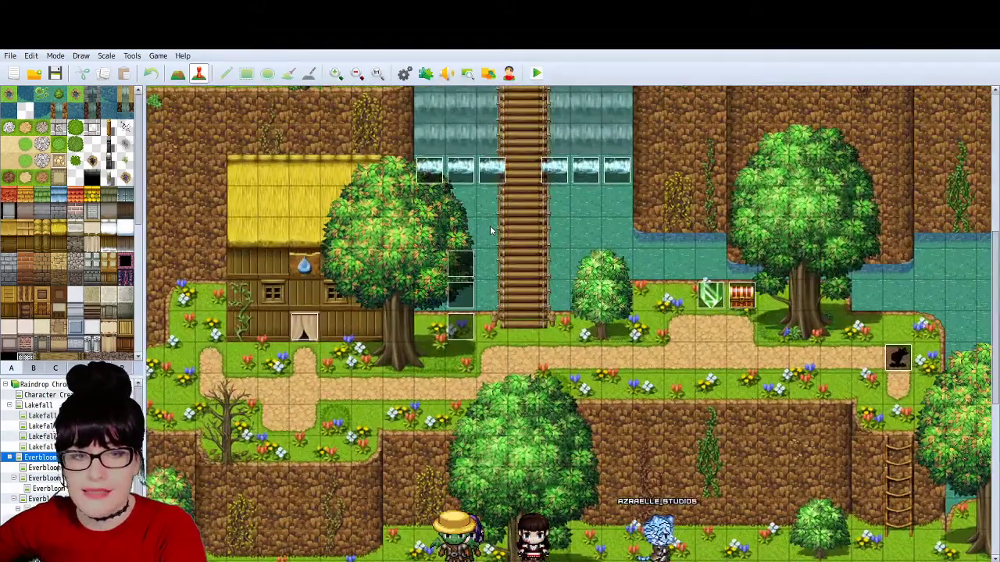
pyautogui.scroll(-5, 490, 230)
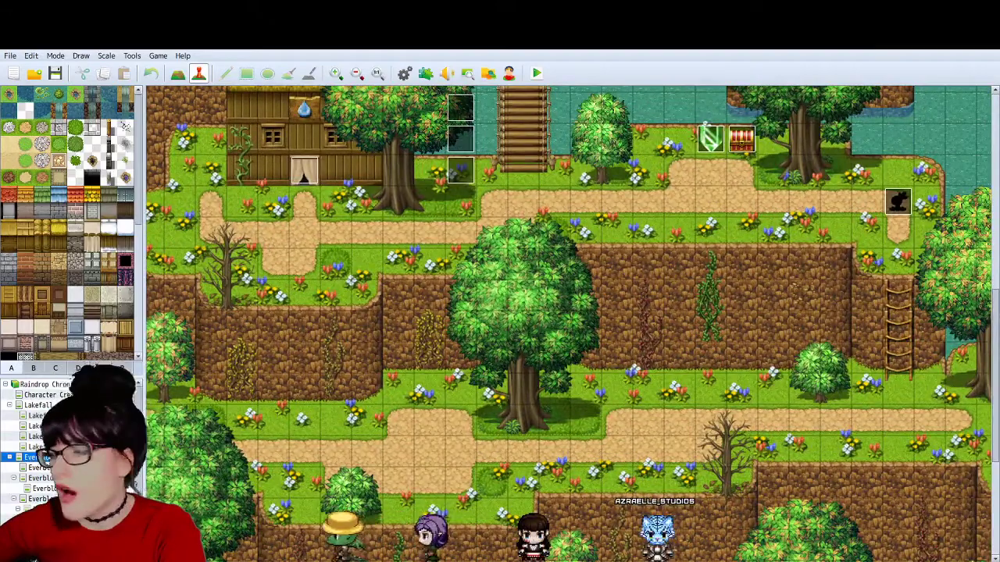
pyautogui.hscroll(-3, 570, 324)
pyautogui.hscroll(-5, 572, 323)
pyautogui.scroll(-5, 573, 323)
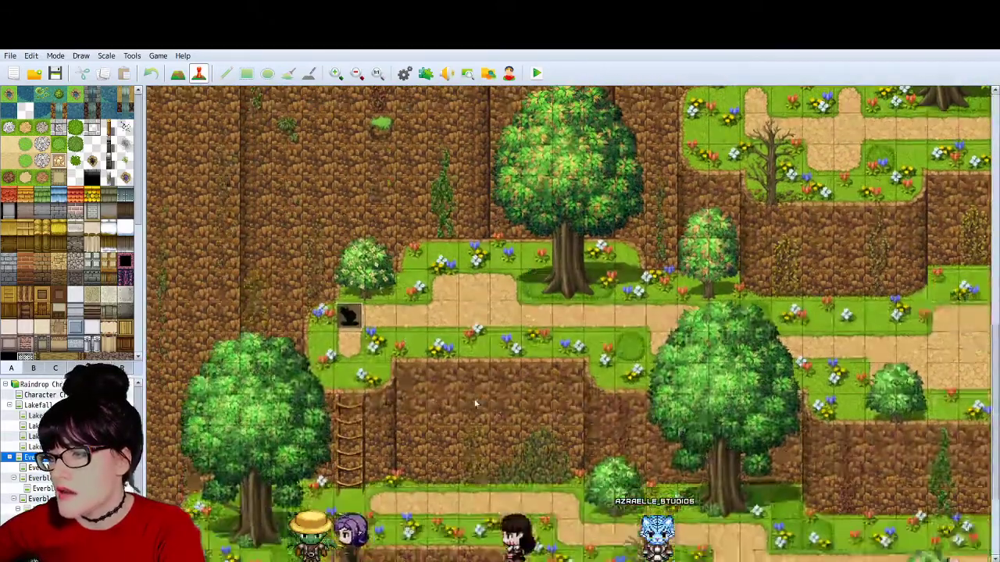
# Step: Inspect individual flower tiles along the grassy edge of the ledge path below the ladder
pyautogui.scroll(-1, 490, 395)
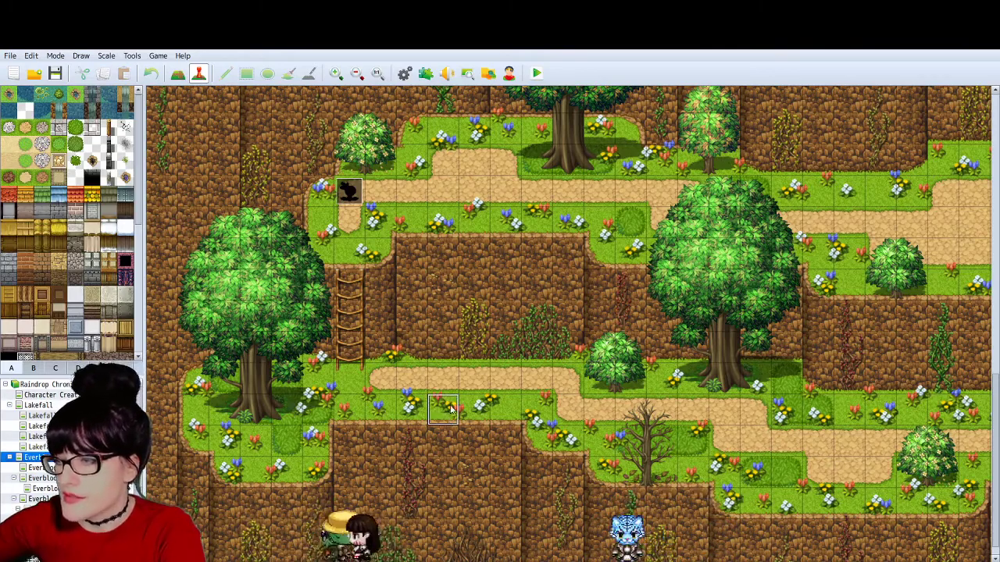
pyautogui.click(412, 410)
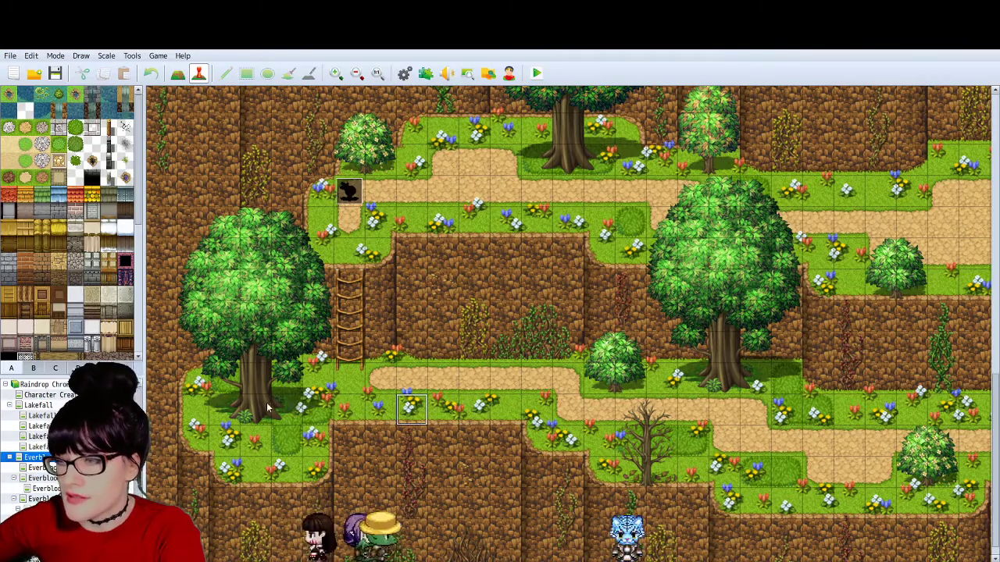
pyautogui.click(480, 409)
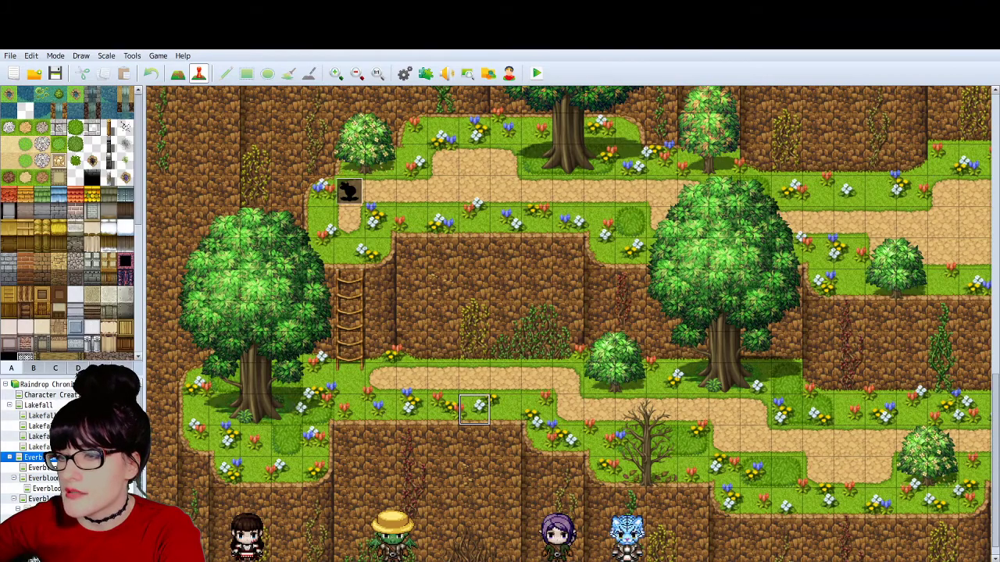
# Step: Examine the abandoned house interior and the lower stretch of the winding forest paths map
pyautogui.click(54, 498)
pyautogui.click(55, 488)
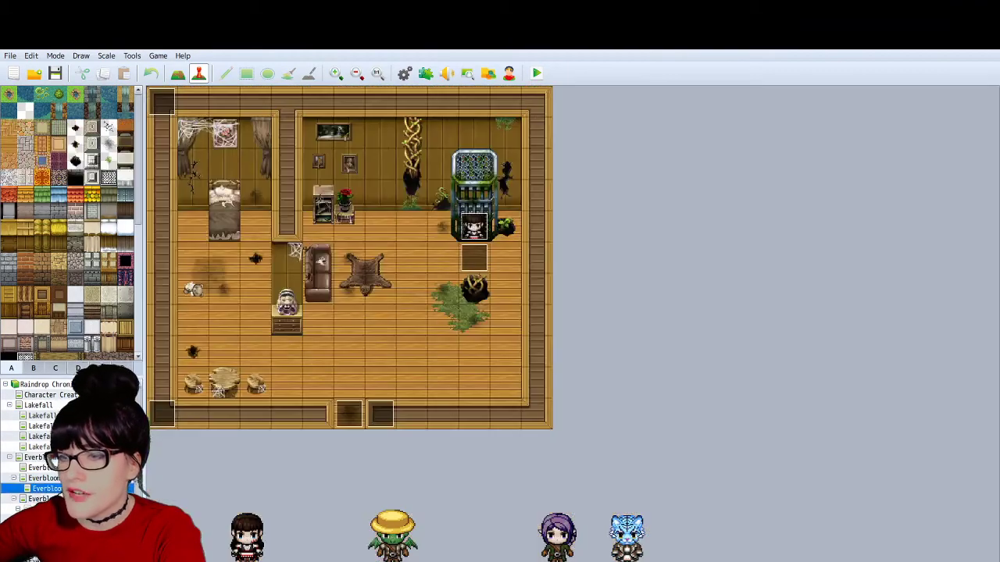
pyautogui.click(55, 478)
pyautogui.click(47, 467)
pyautogui.scroll(-3, 924, 406)
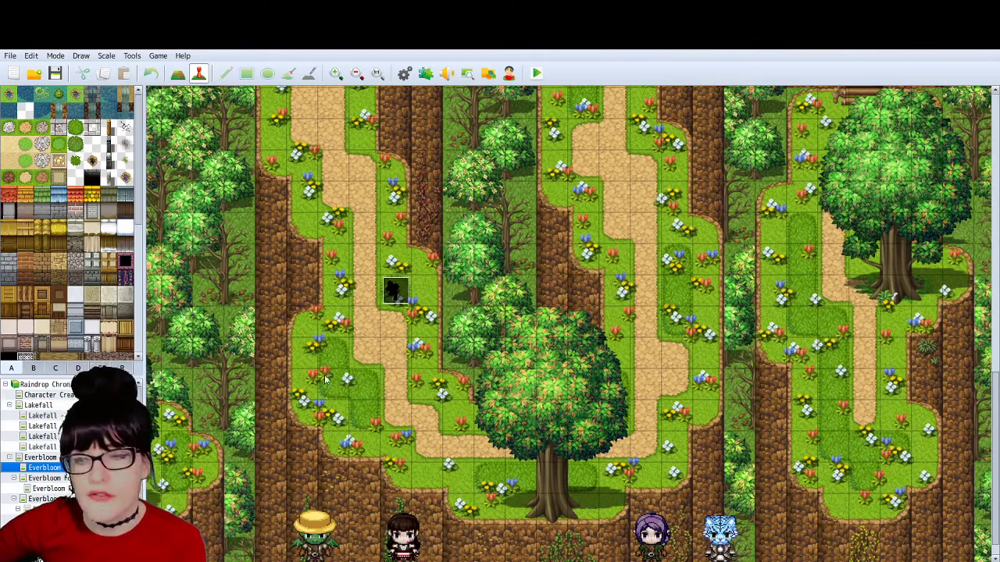
# Step: Compare the cliff forest with the grass path map and the similar grass map containing the barrel and character events
pyautogui.click(43, 498)
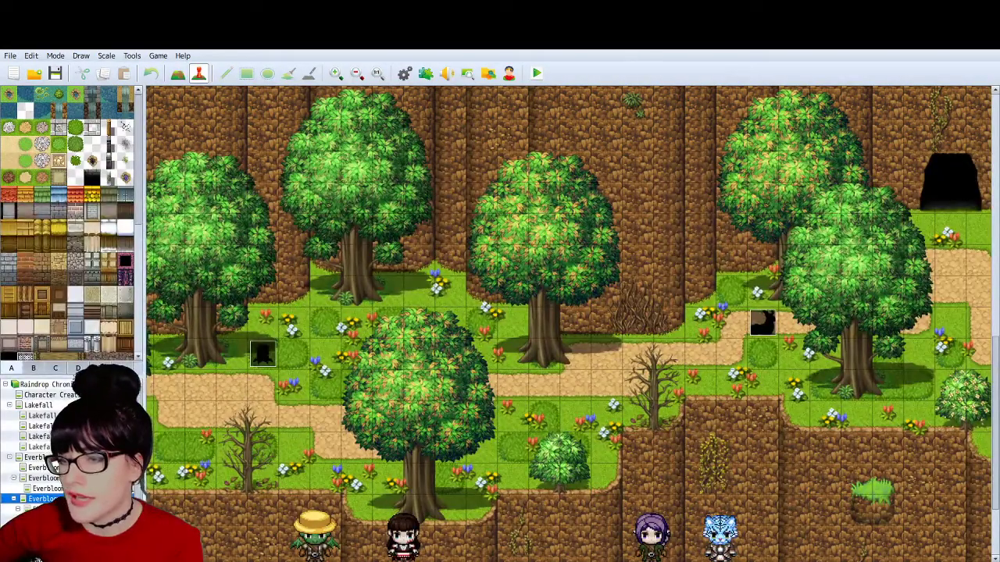
pyautogui.press('Down')
pyautogui.press('Down')
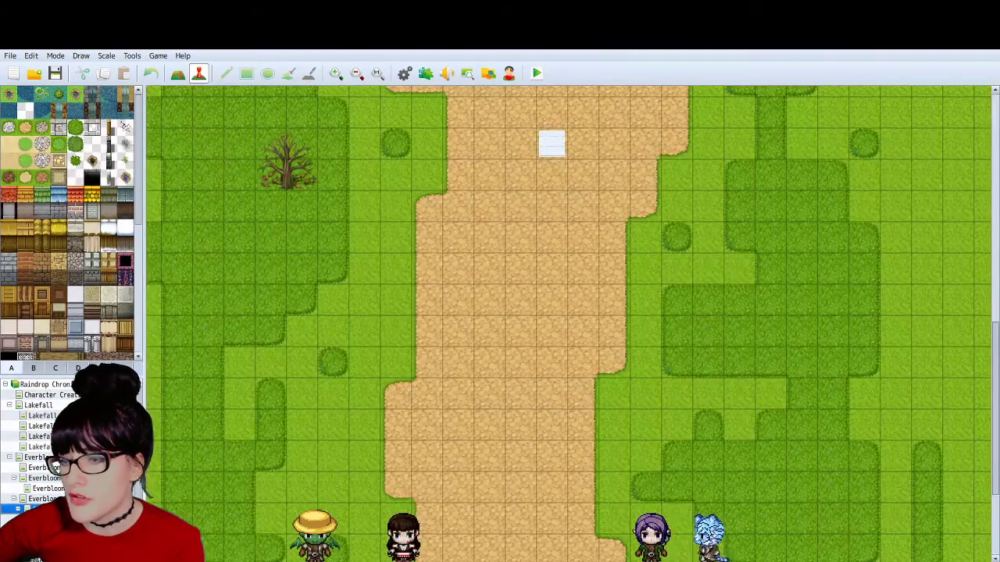
pyautogui.press('Down')
pyautogui.press('Up')
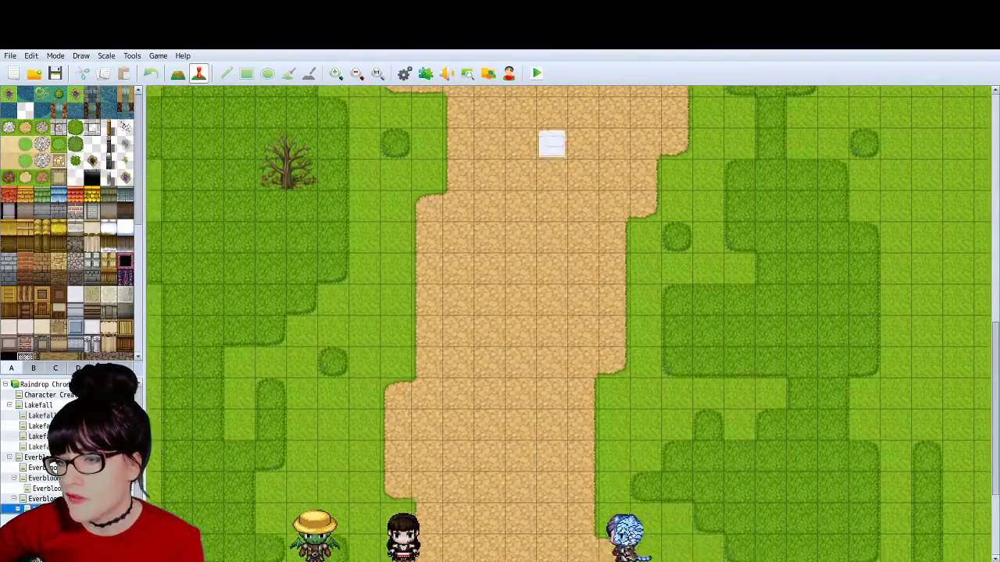
pyautogui.press('Down')
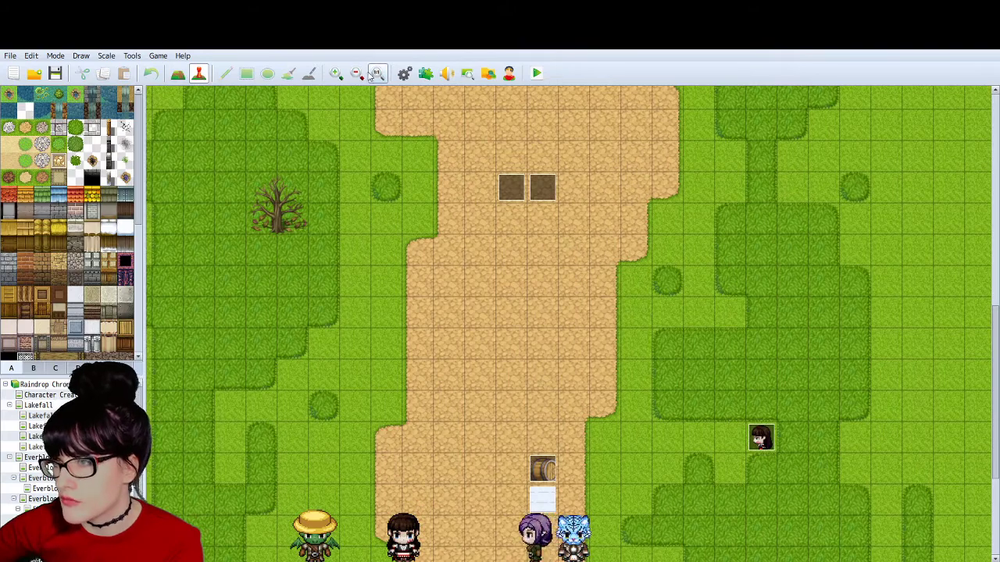
# Step: Compare the grass map holding the barrel and character events with the plain grass path map at a reduced zoom level
pyautogui.click(357, 73)
pyautogui.click(358, 74)
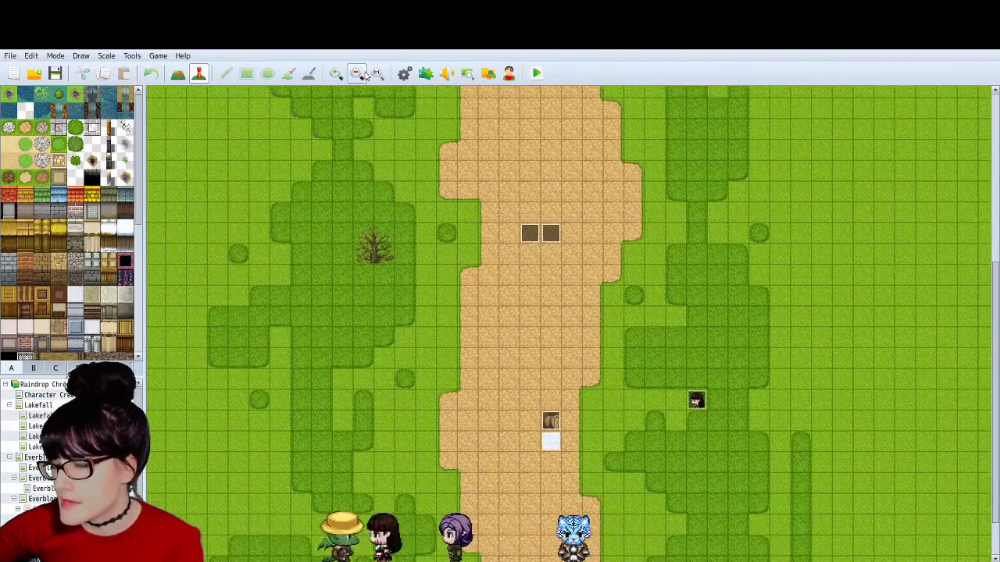
pyautogui.press('Up')
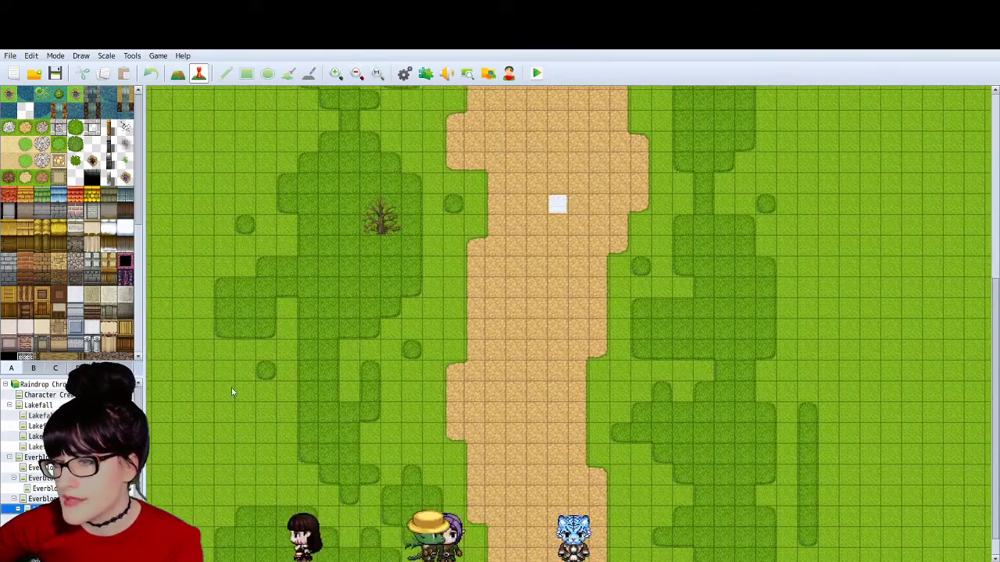
pyautogui.scroll(-1, 404, 230)
pyautogui.scroll(3, 406, 228)
pyautogui.scroll(5, 408, 233)
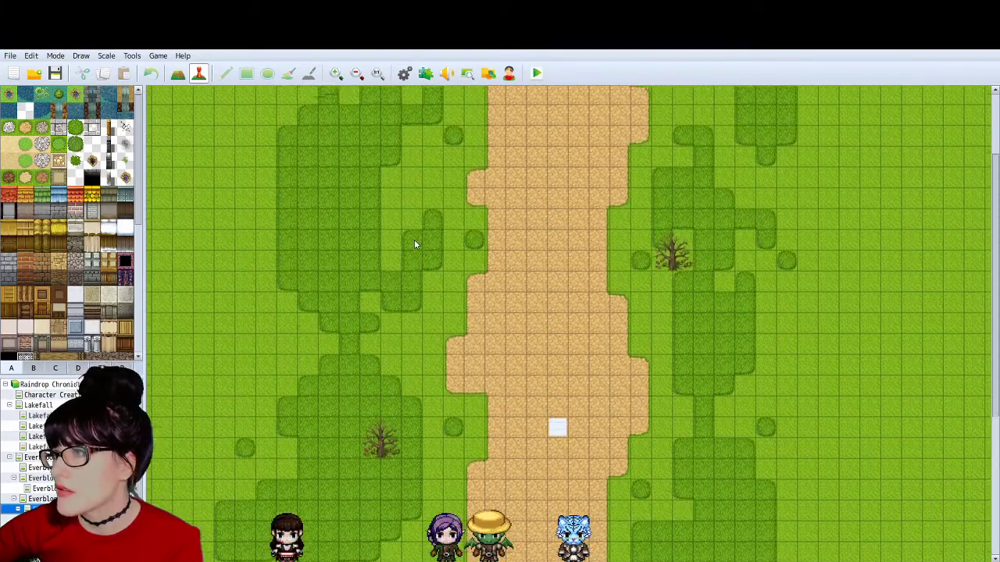
pyautogui.scroll(1, 442, 231)
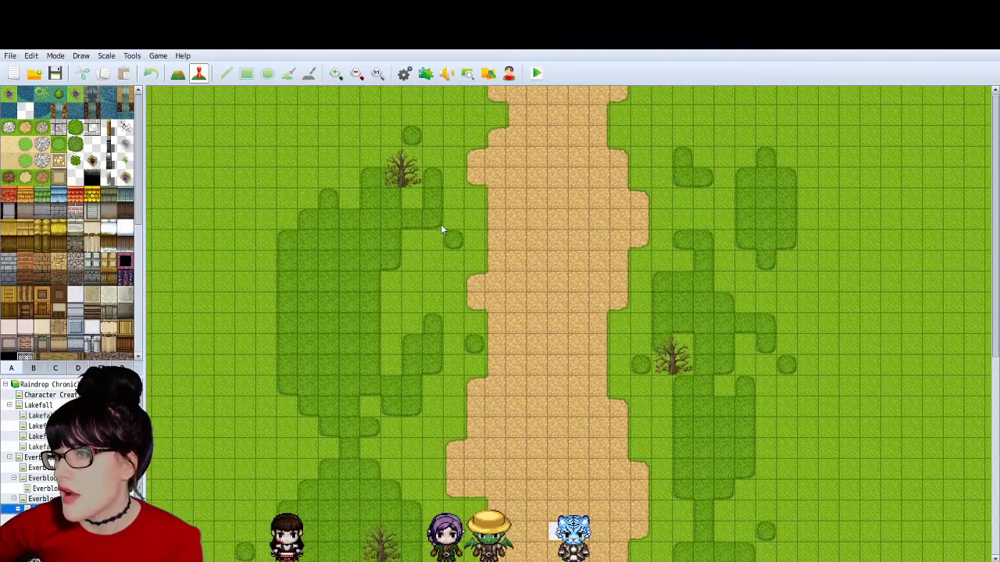
pyautogui.scroll(-3, 433, 233)
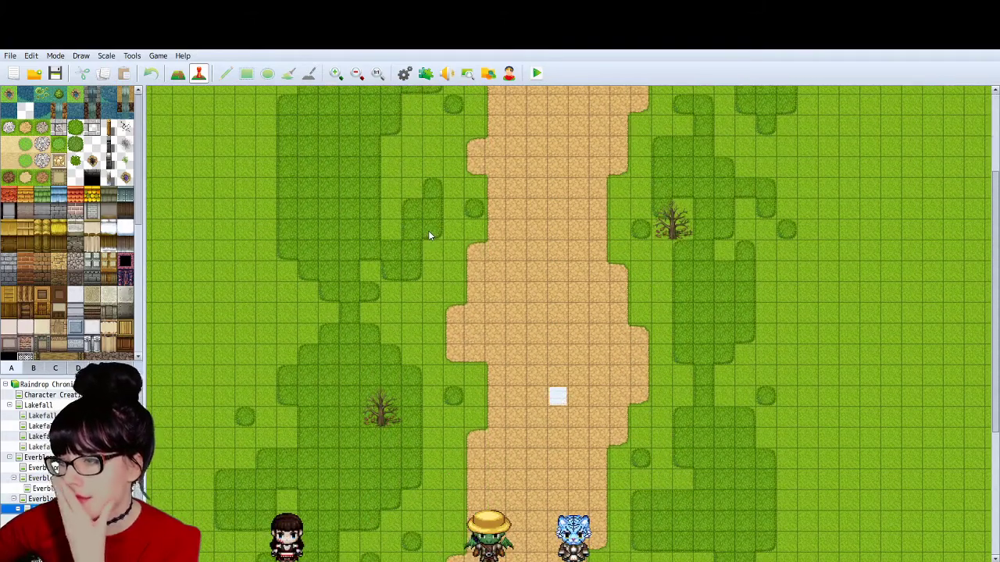
pyautogui.scroll(-5, 437, 258)
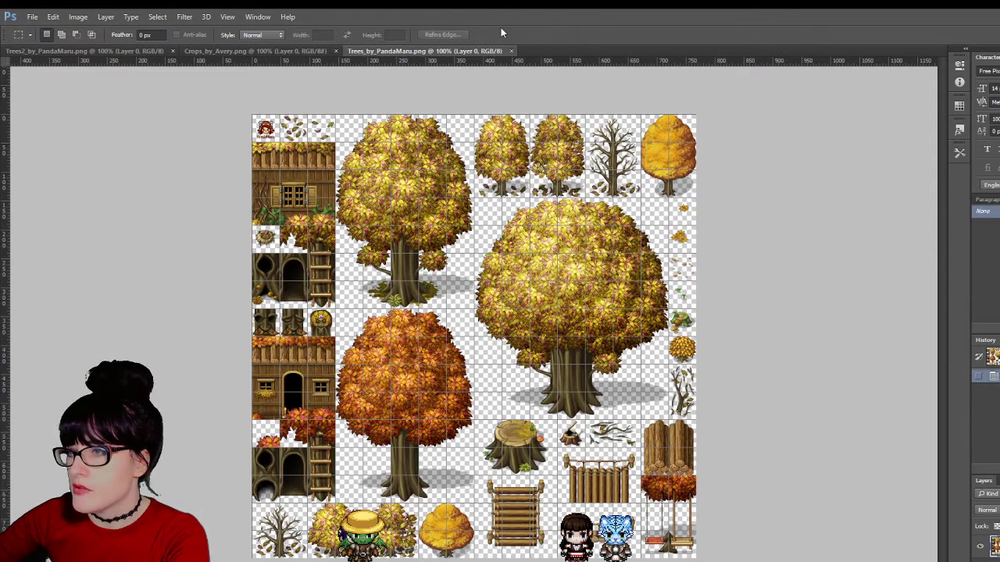
# Step: Look through the tileset sheets in Photoshop, enlarging Trees2_by_PandaMaru.png and Crops_by_Avery.png to 200%
pyautogui.click(293, 52)
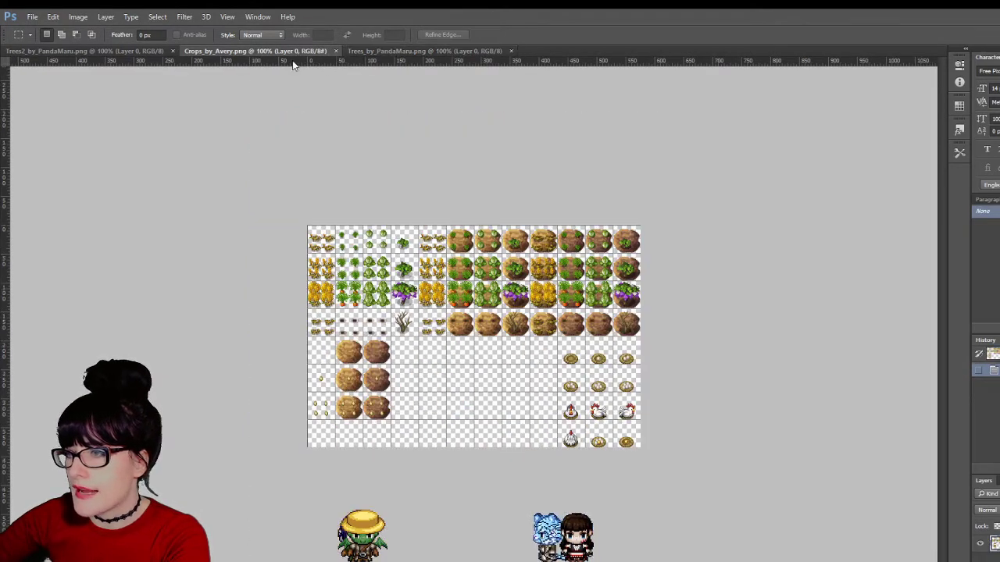
pyautogui.click(117, 51)
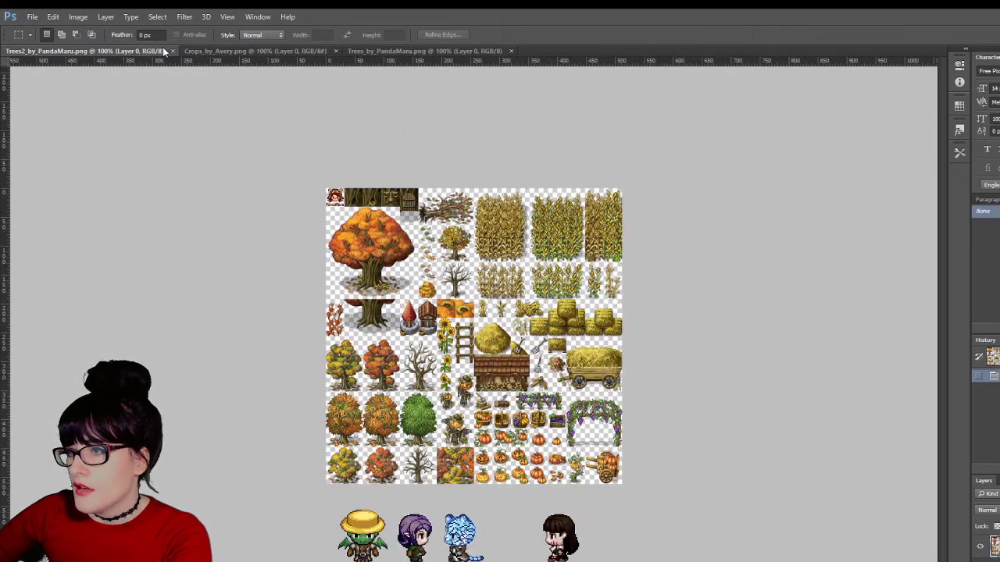
pyautogui.press('z')
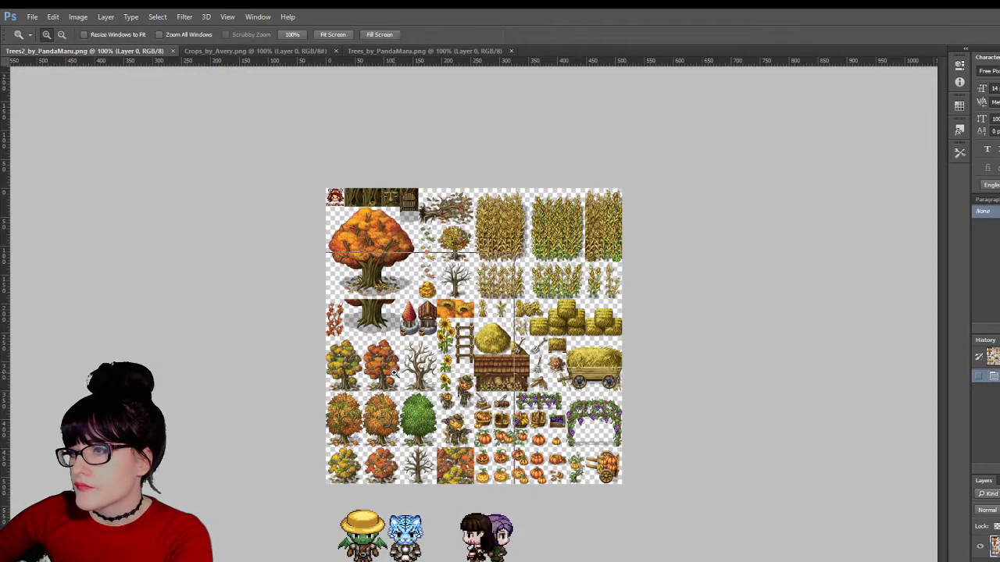
pyautogui.click(383, 375)
pyautogui.click(234, 52)
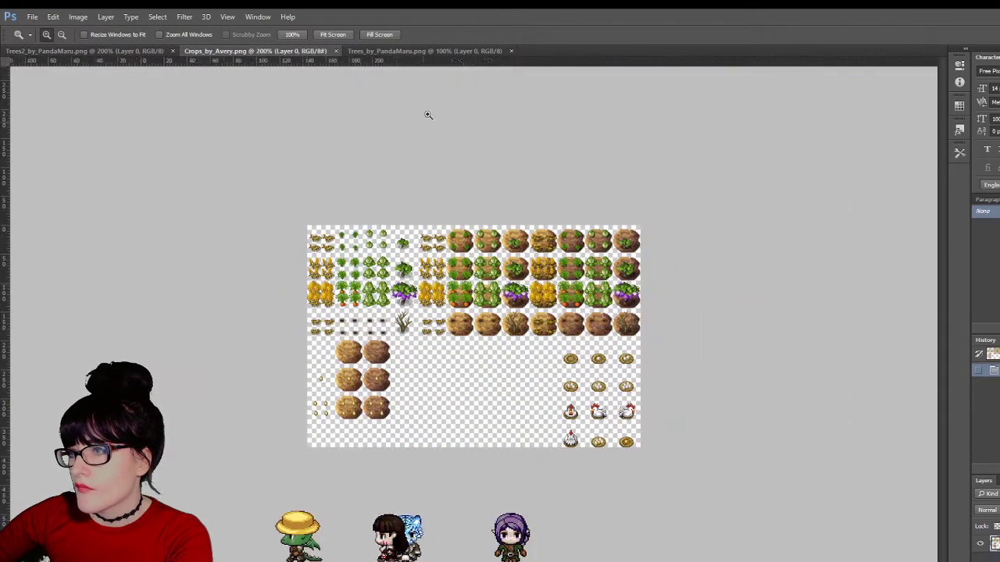
pyautogui.click(426, 112)
pyautogui.click(414, 51)
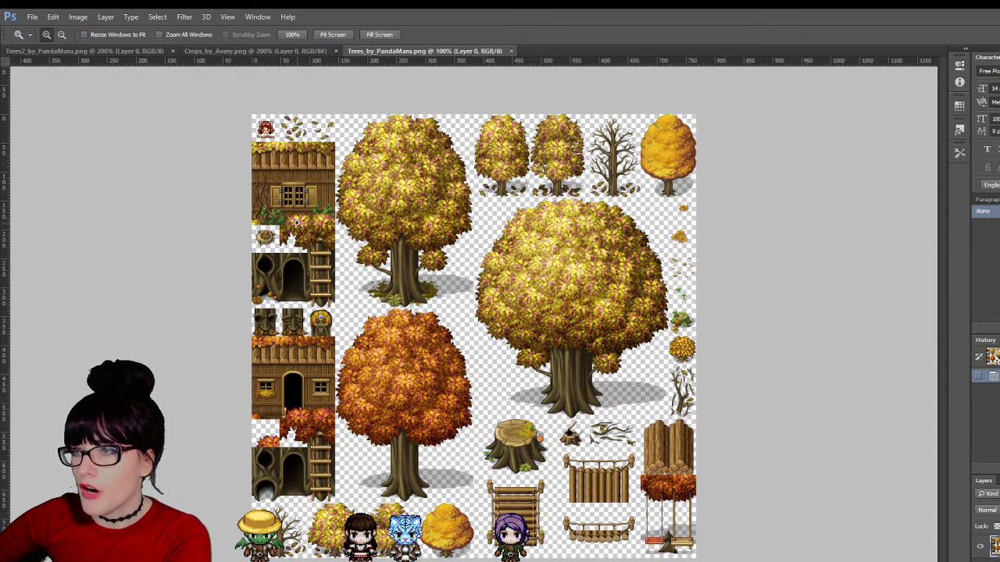
# Step: Examine the crop and chicken tiles in Crops_by_Avery.png and the autumn trees and harvest props in Trees2_by_PandaMaru.png
pyautogui.press('m')
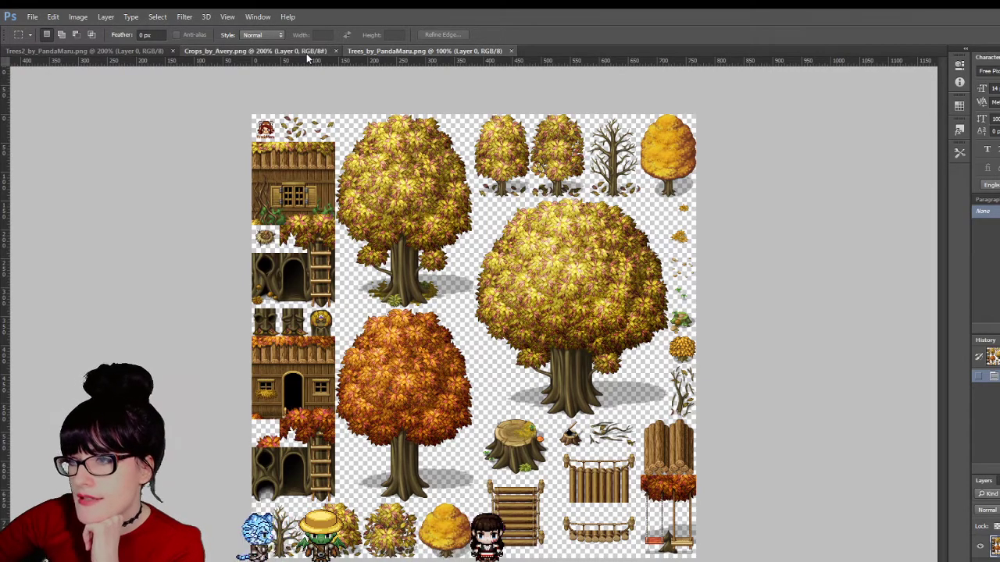
pyautogui.click(234, 52)
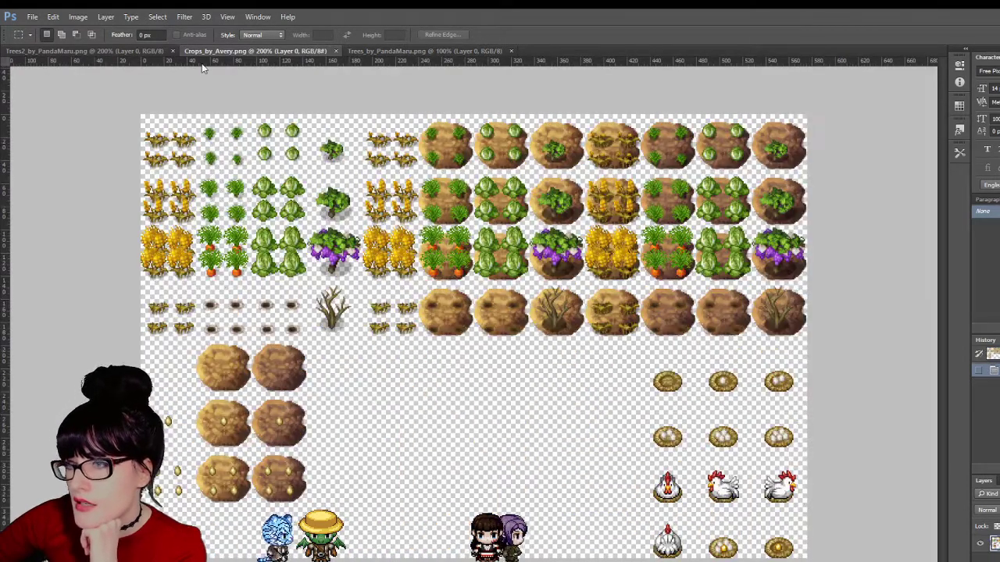
pyautogui.click(125, 50)
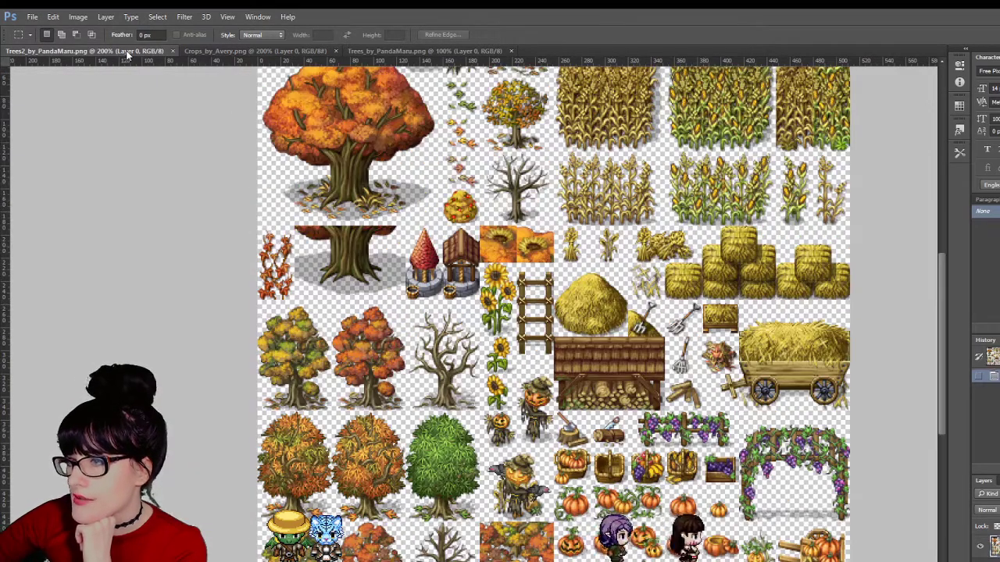
pyautogui.scroll(-5, 553, 312)
pyautogui.scroll(10, 553, 312)
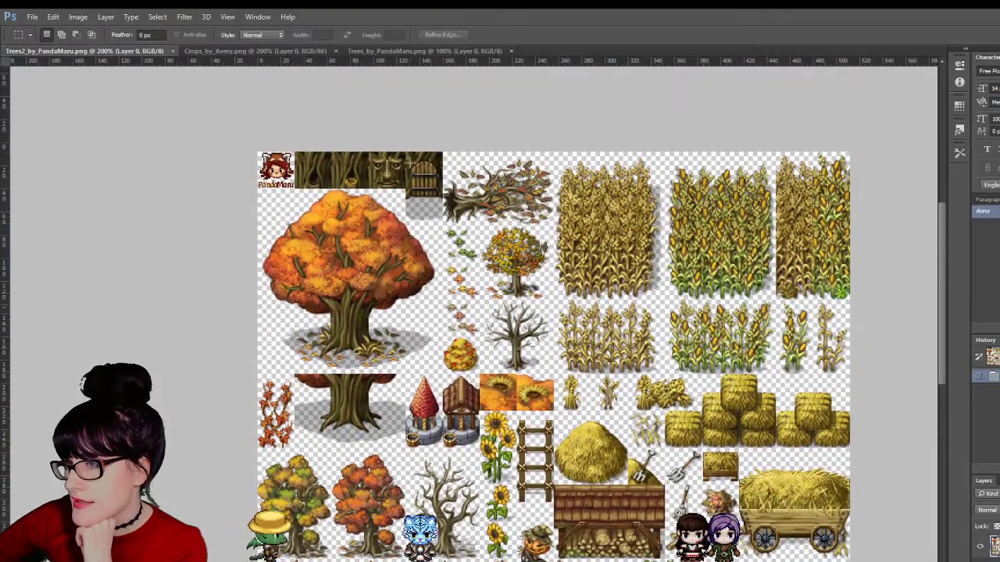
pyautogui.scroll(-3, 552, 319)
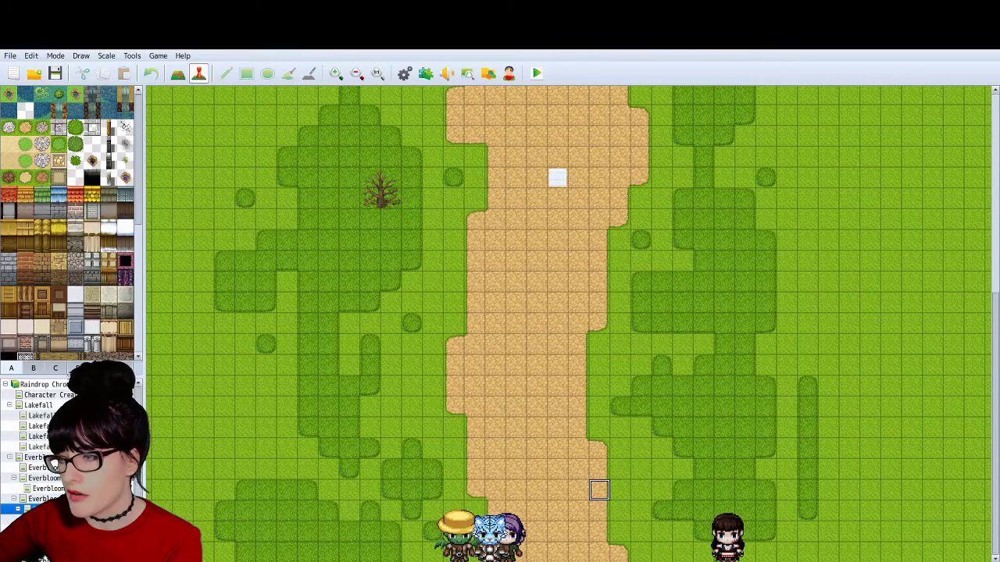
# Step: In RPG Maker, compare the Everbloom cliff path and waterfall maps with the full length of the grass path map
pyautogui.click(43, 467)
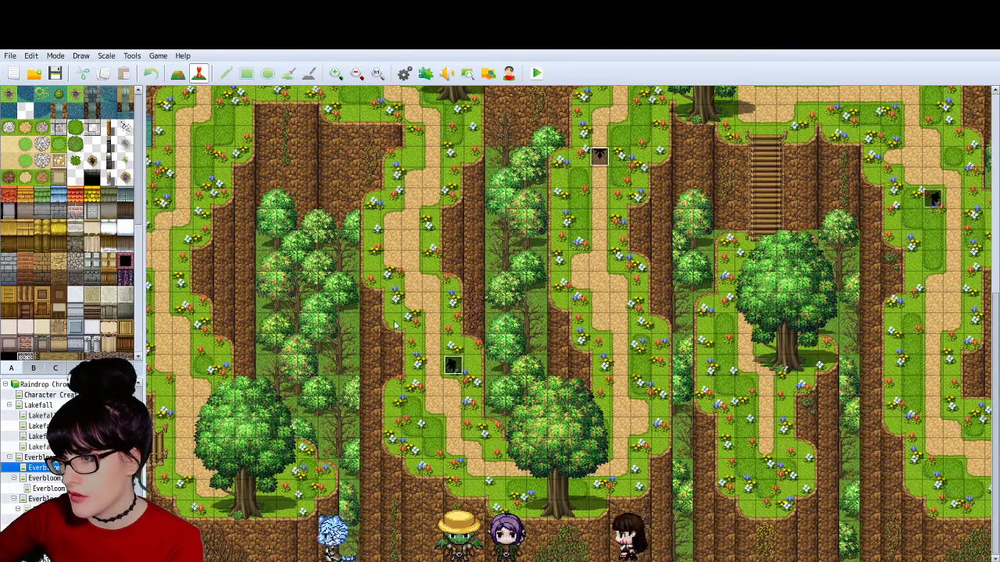
pyautogui.click(43, 478)
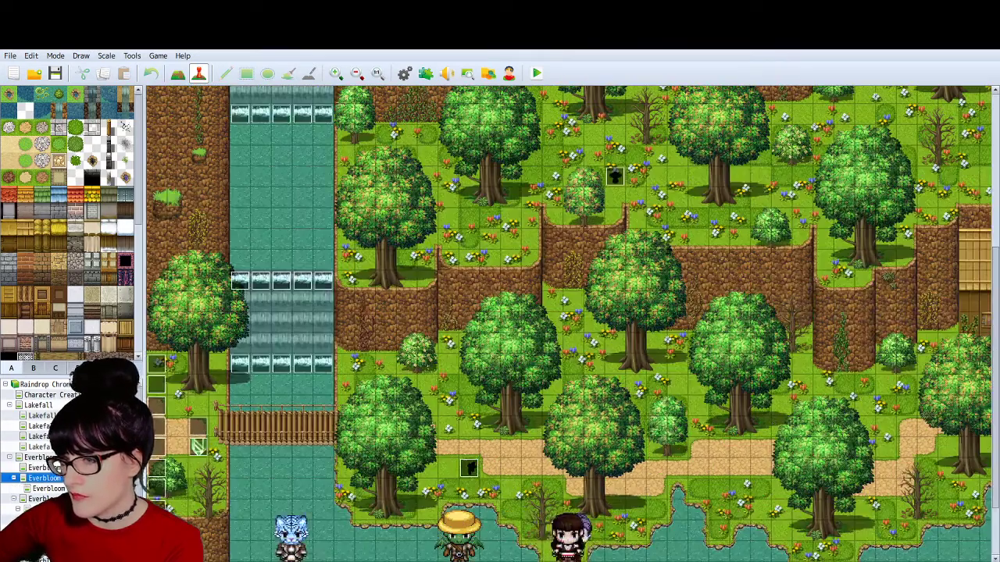
pyautogui.press('Down')
pyautogui.press('Down')
pyautogui.press('Down')
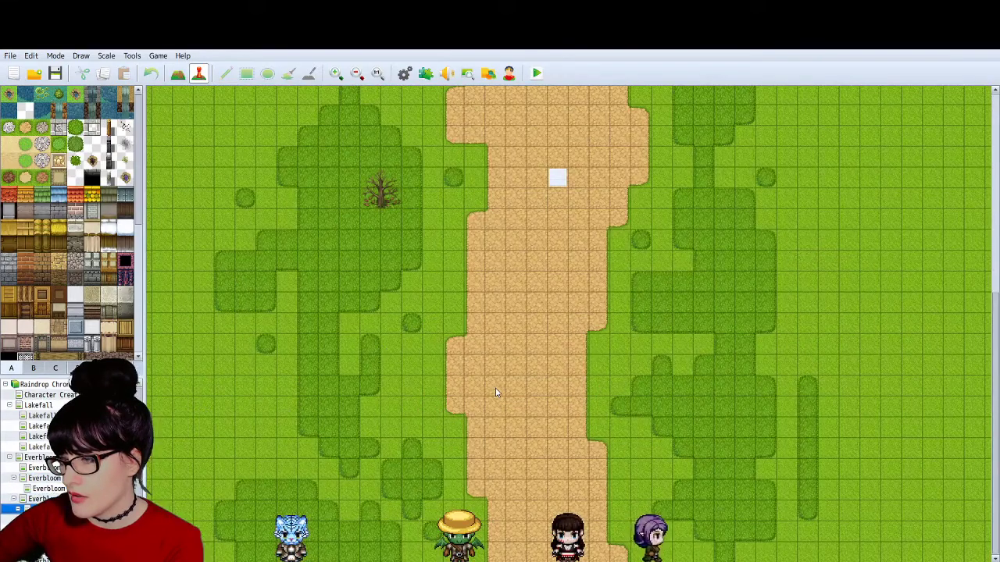
pyautogui.scroll(10, 495, 393)
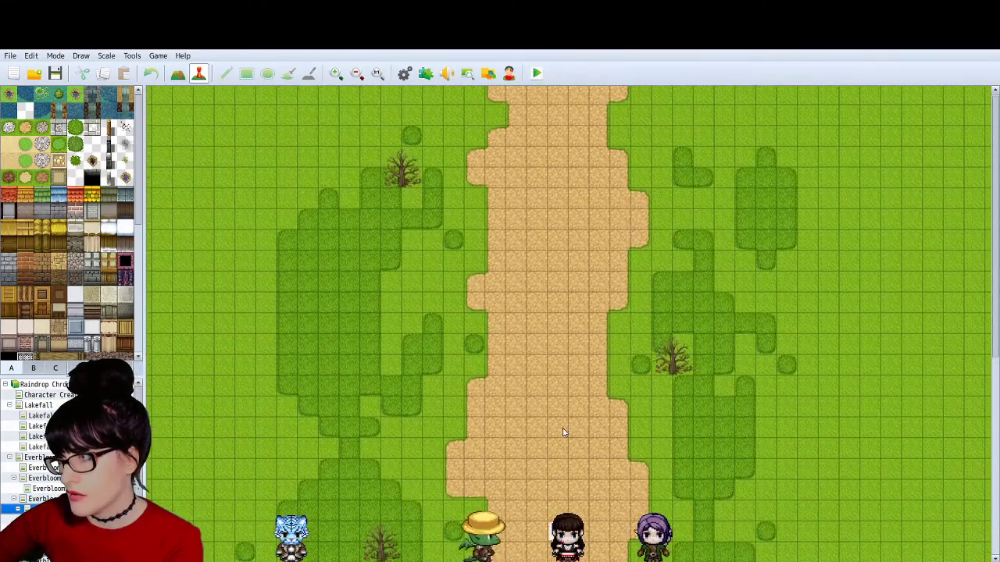
pyautogui.scroll(-10, 996, 352)
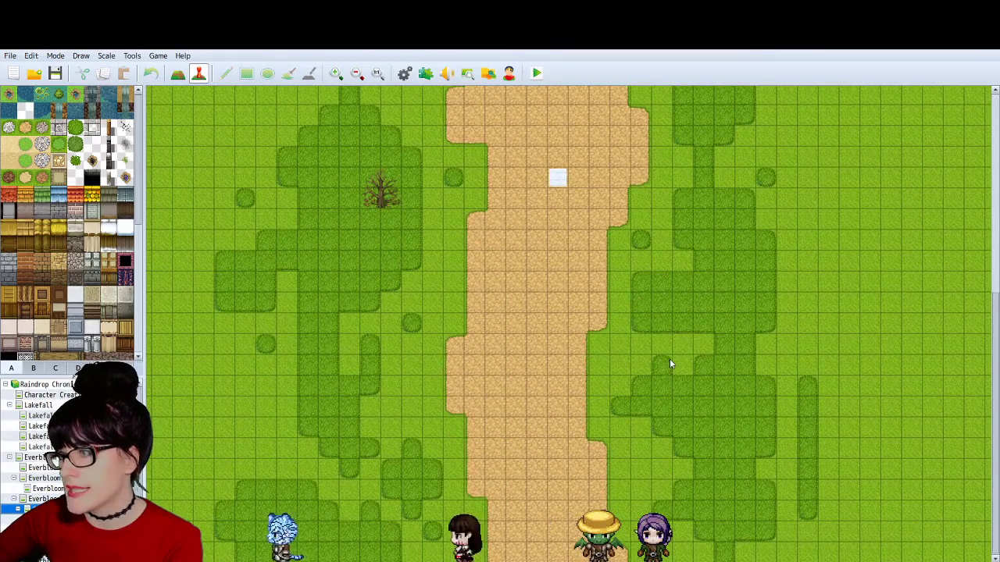
# Step: Examine the open grass beside the dirt path and the dark grass patches and bare trees along the whole grass path map
pyautogui.click(681, 346)
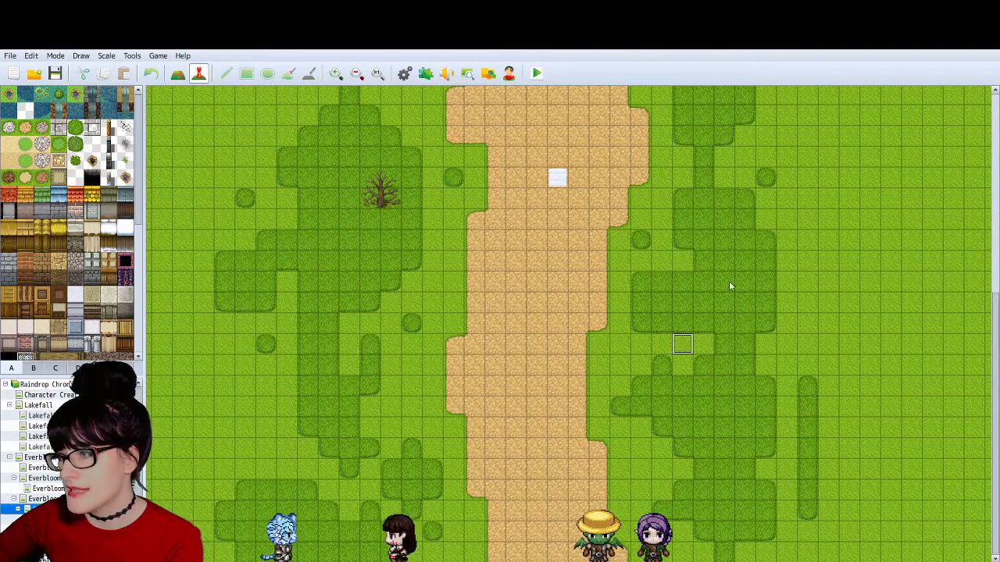
pyautogui.click(831, 216)
pyautogui.click(781, 221)
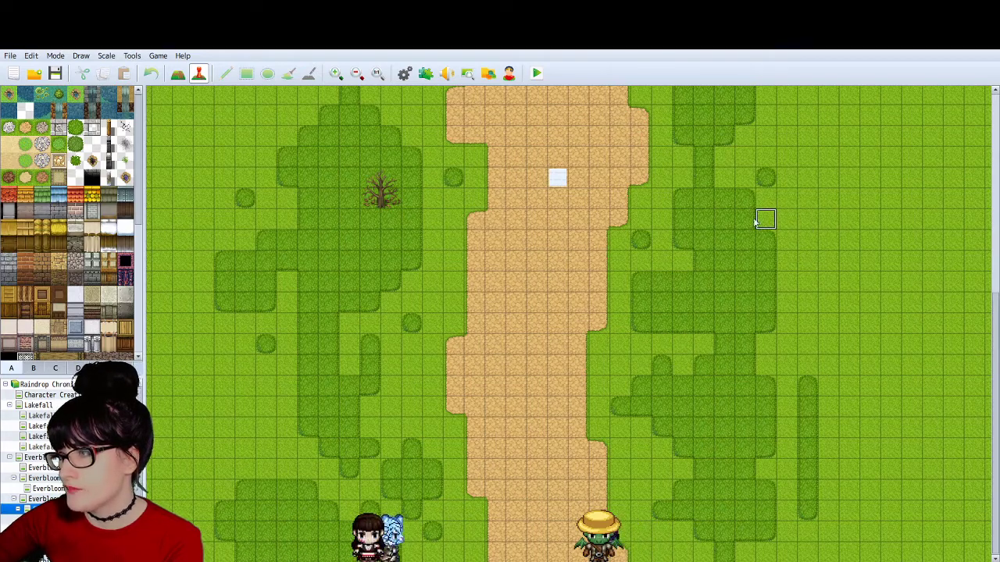
pyautogui.scroll(10, 729, 267)
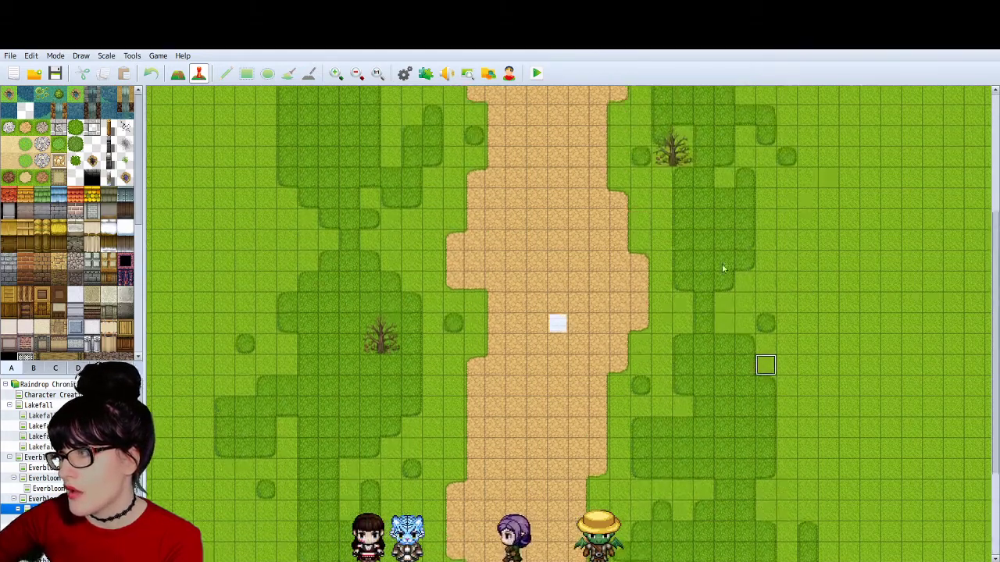
pyautogui.moveTo(994, 203); pyautogui.dragTo(995, 124)
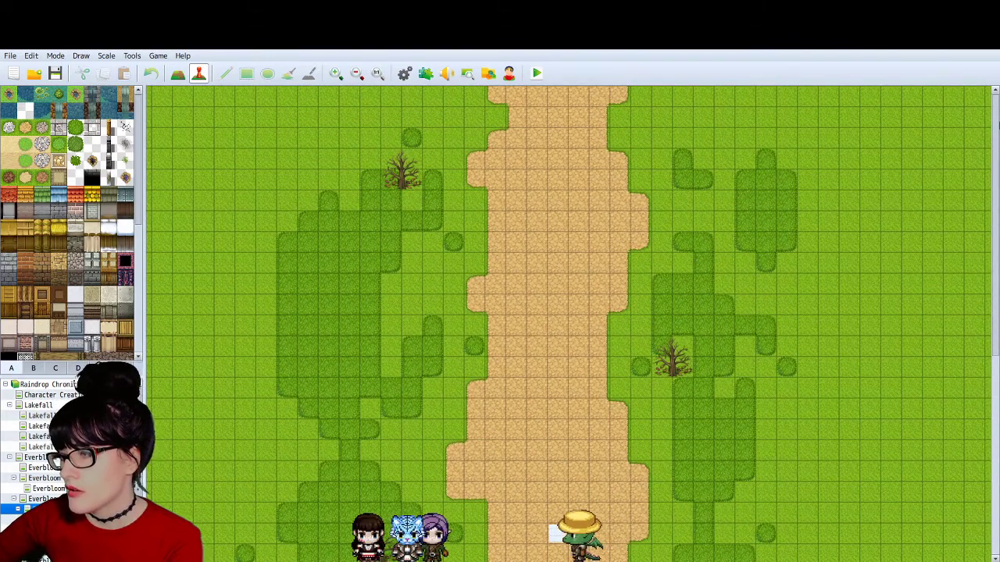
pyautogui.moveTo(996, 133); pyautogui.dragTo(996, 334)
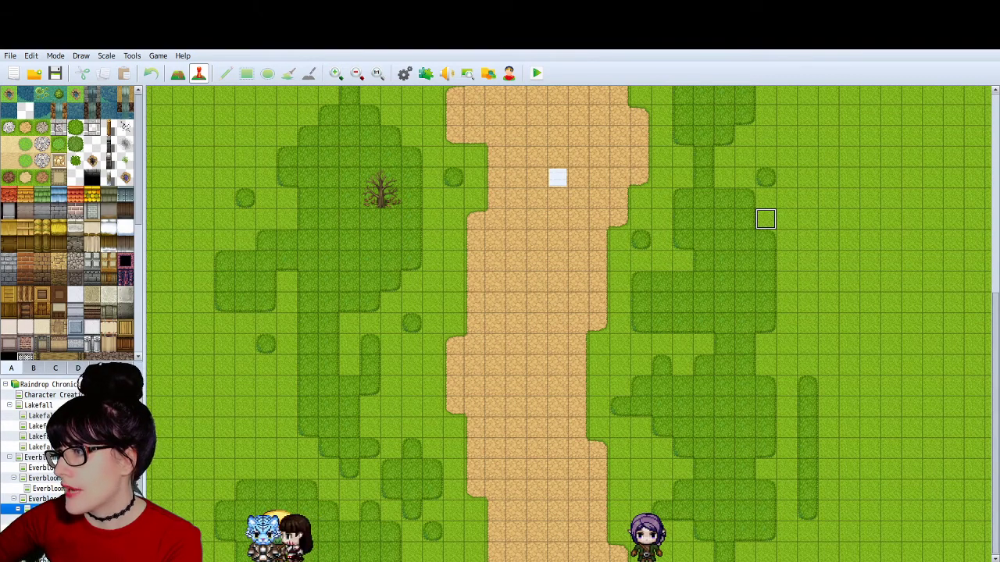
pyautogui.scroll(5, 352, 301)
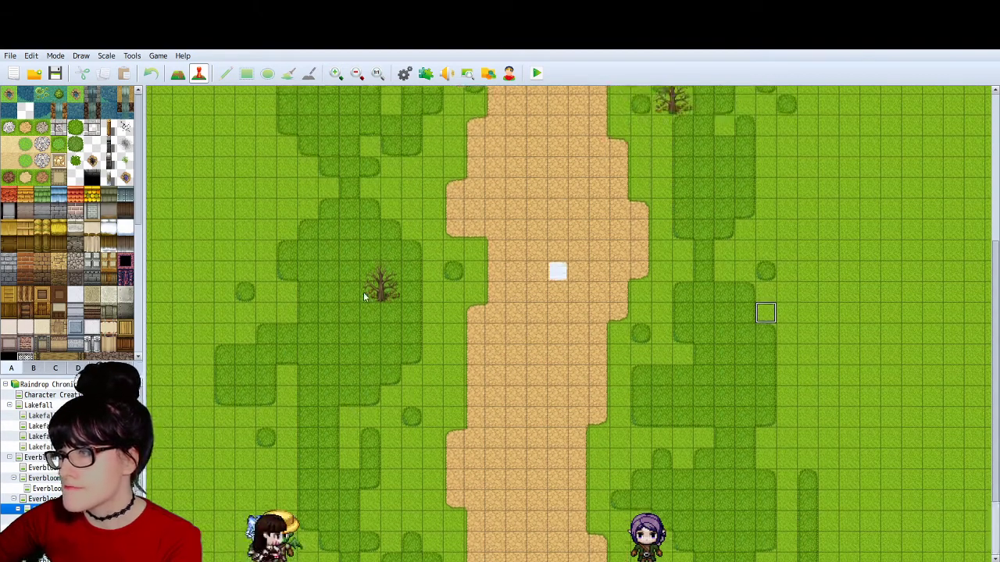
pyautogui.scroll(1, 368, 295)
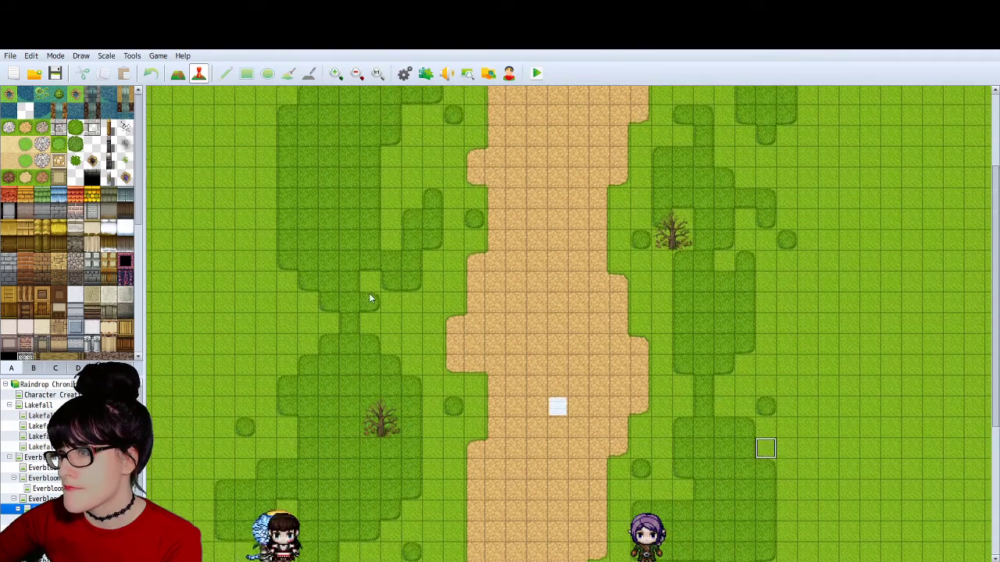
pyautogui.scroll(1, 369, 293)
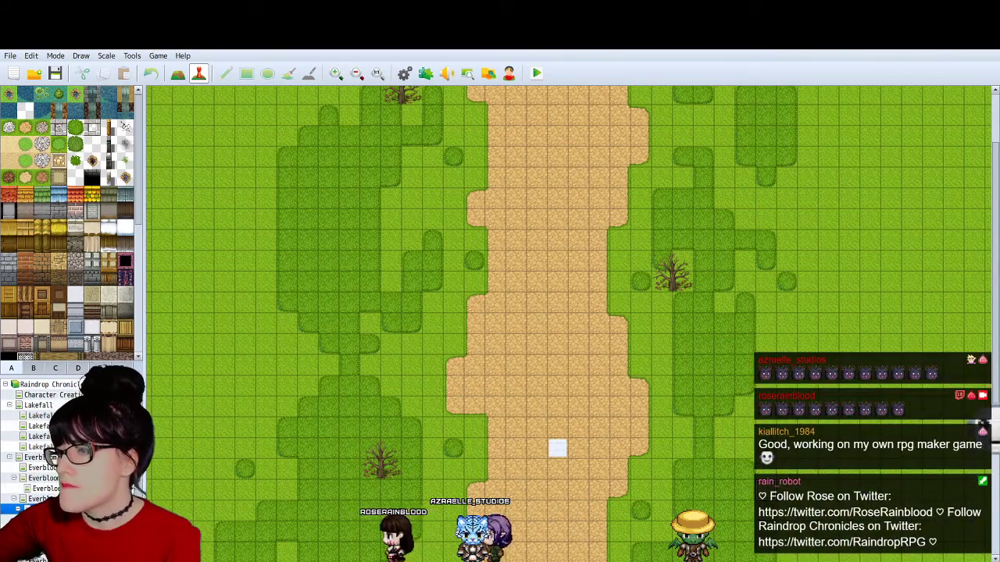
pyautogui.scroll(-3, 420, 291)
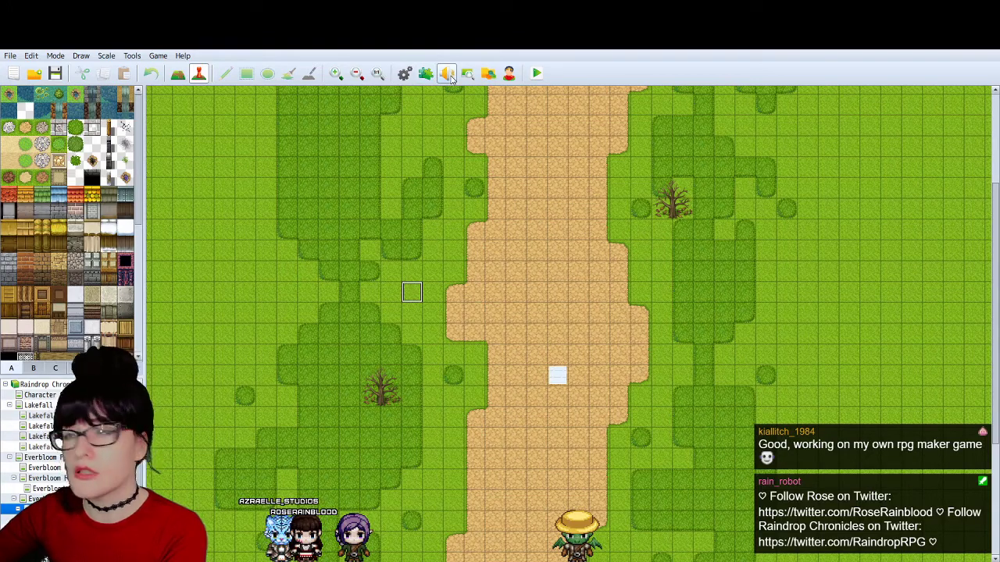
# Step: Open the tileset settings in the database and compare the Lakefall Outside and Lakefall Inside tilesets
pyautogui.click(404, 73)
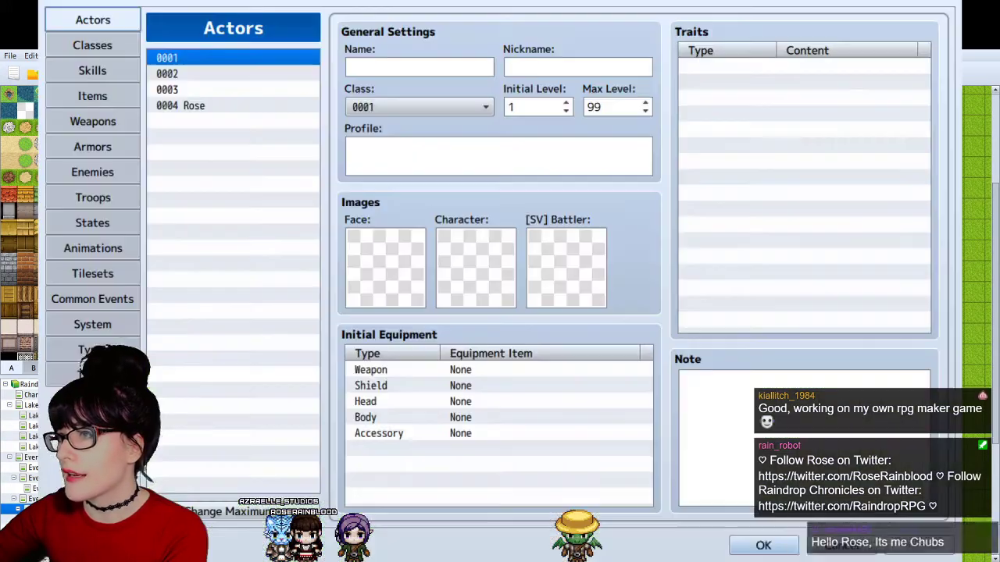
pyautogui.click(108, 272)
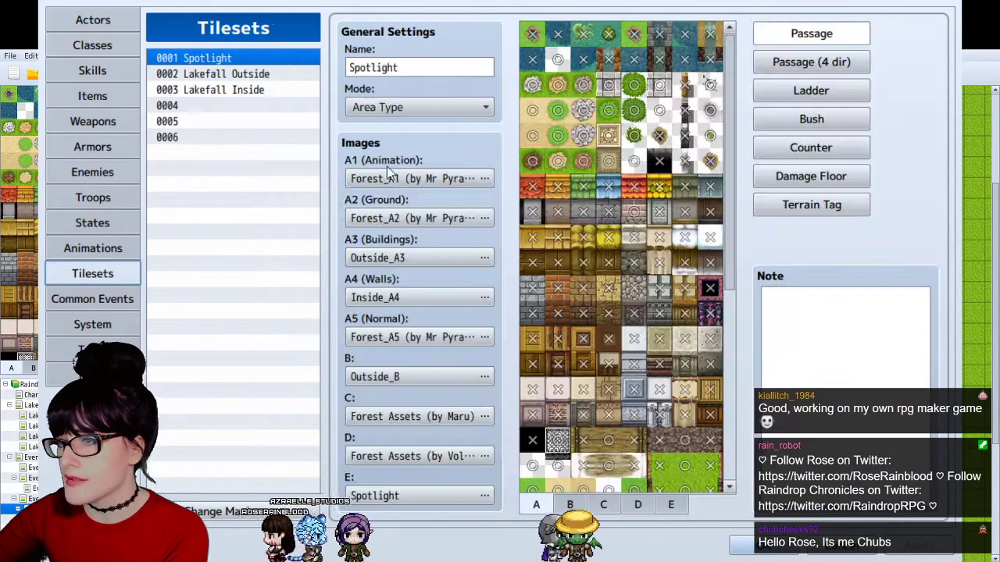
pyautogui.click(234, 74)
pyautogui.click(239, 90)
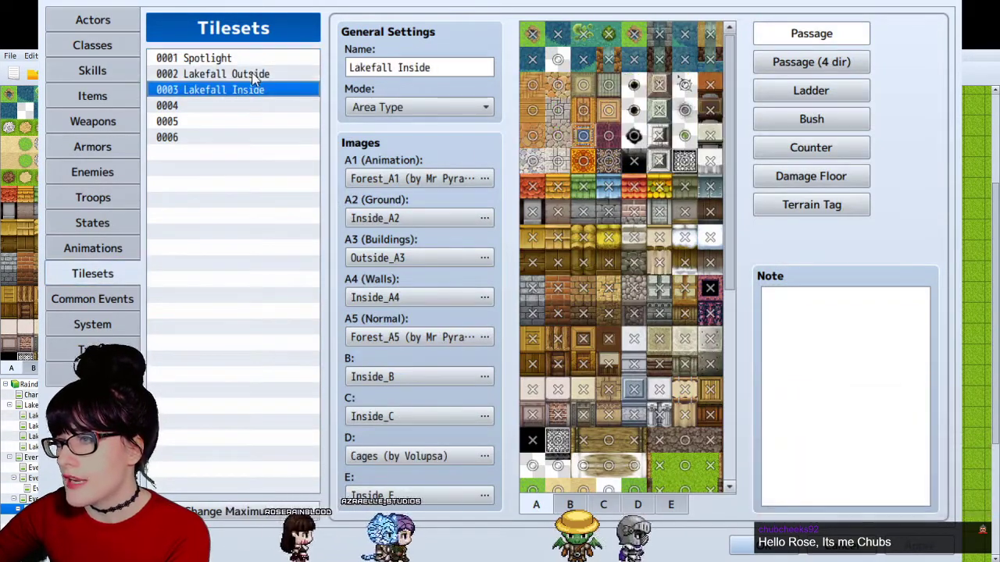
pyautogui.click(260, 82)
pyautogui.click(261, 91)
pyautogui.click(262, 81)
pyautogui.click(252, 91)
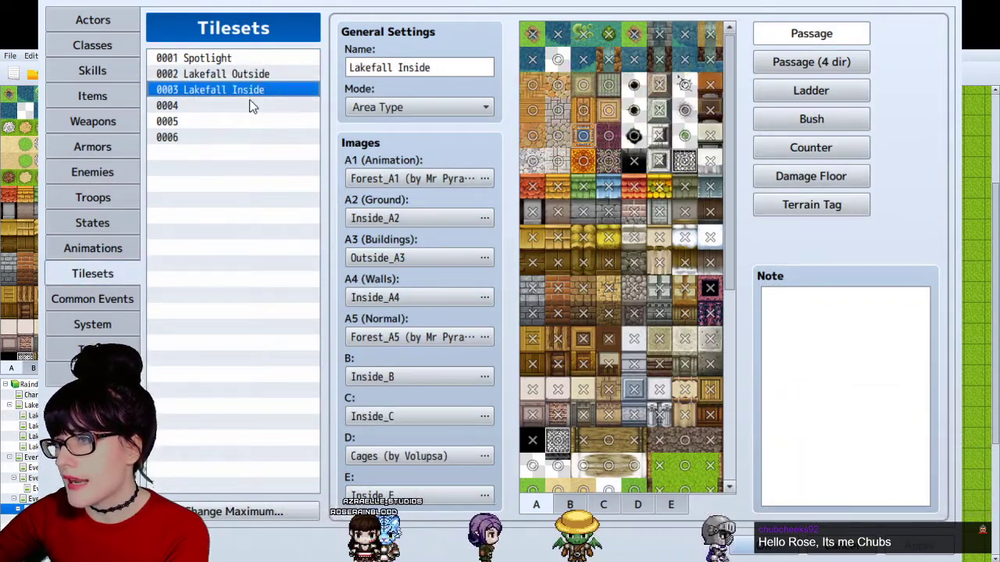
pyautogui.click(247, 106)
pyautogui.click(242, 77)
pyautogui.click(252, 91)
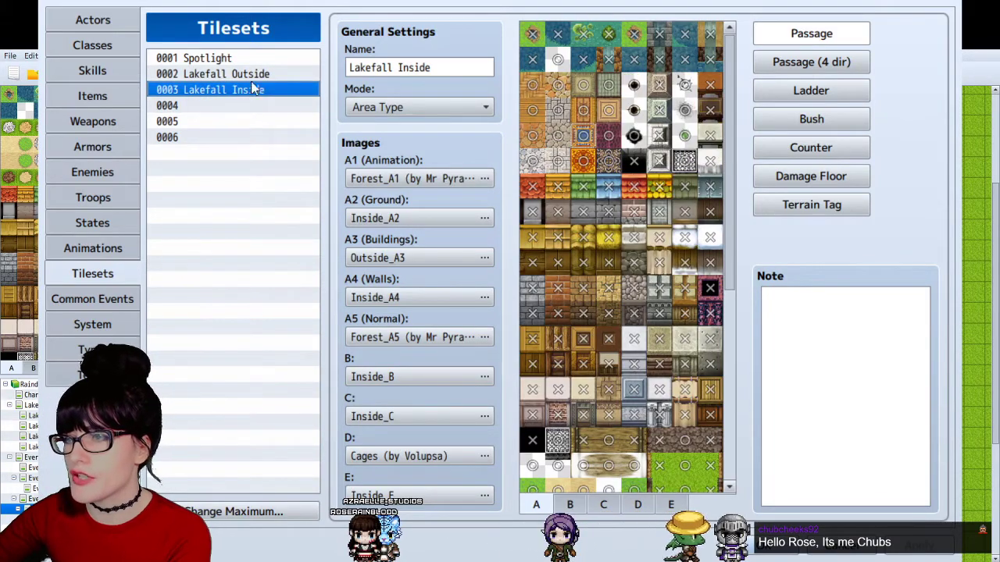
# Step: Name the empty tileset slot 0004 Farmland
pyautogui.click(262, 75)
pyautogui.click(259, 93)
pyautogui.click(247, 110)
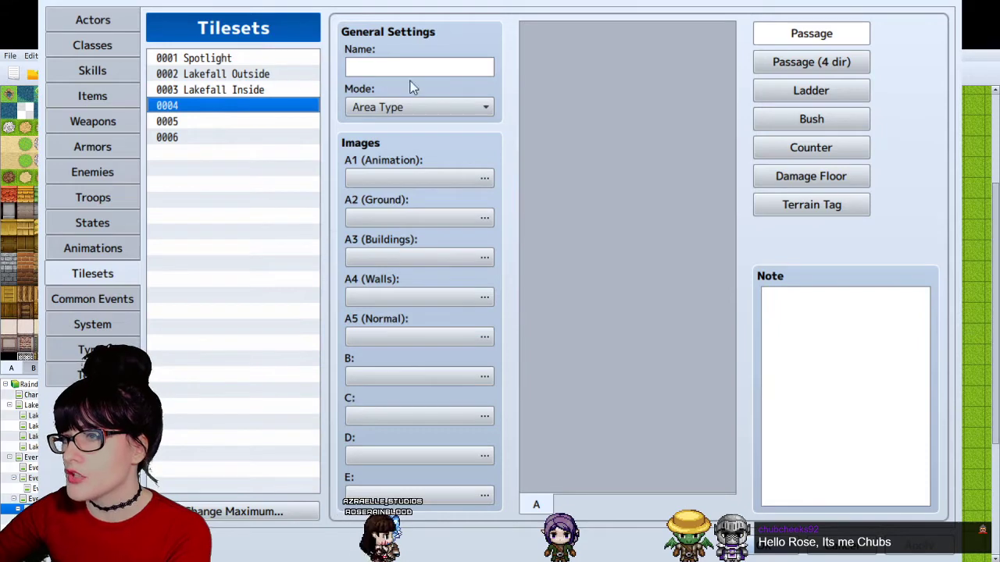
pyautogui.click(363, 68)
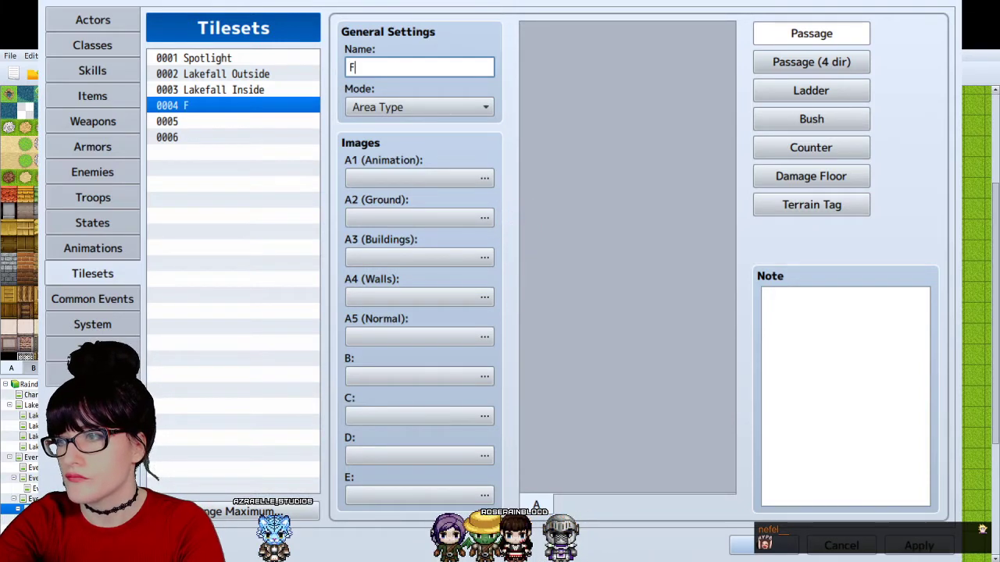
pyautogui.write('Farmland')
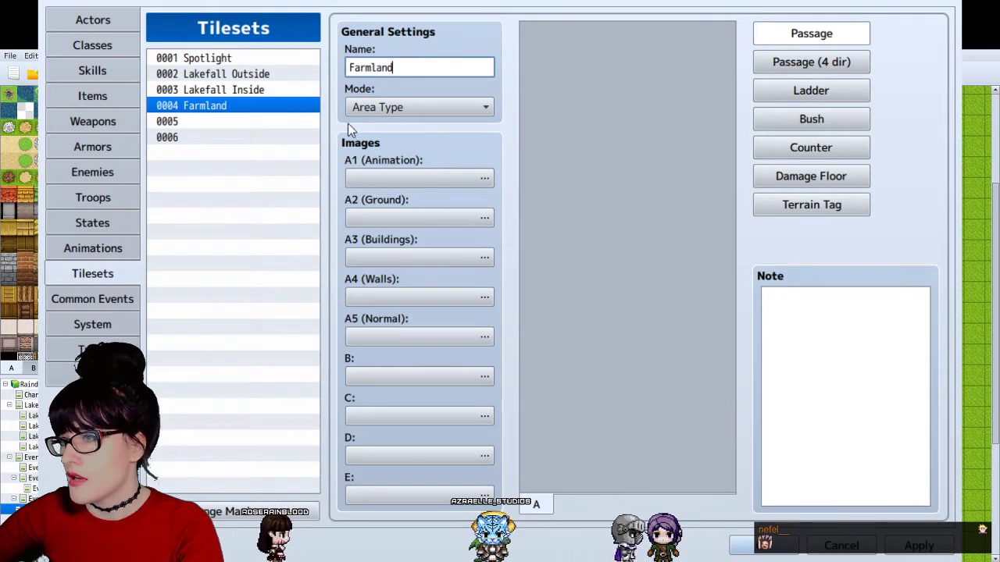
# Step: Copy the Lakefall Outside tileset into slot 0004, name the copy Farmland and save the database changes
pyautogui.click(227, 73)
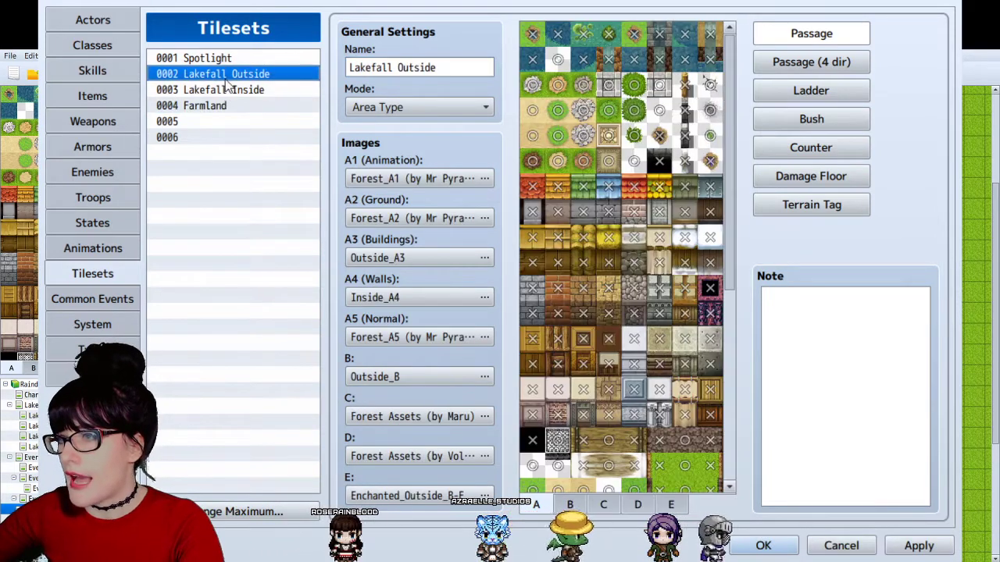
pyautogui.hotkey('ctrl', 'c')
pyautogui.click(221, 107)
pyautogui.hotkey('ctrl', 'v')
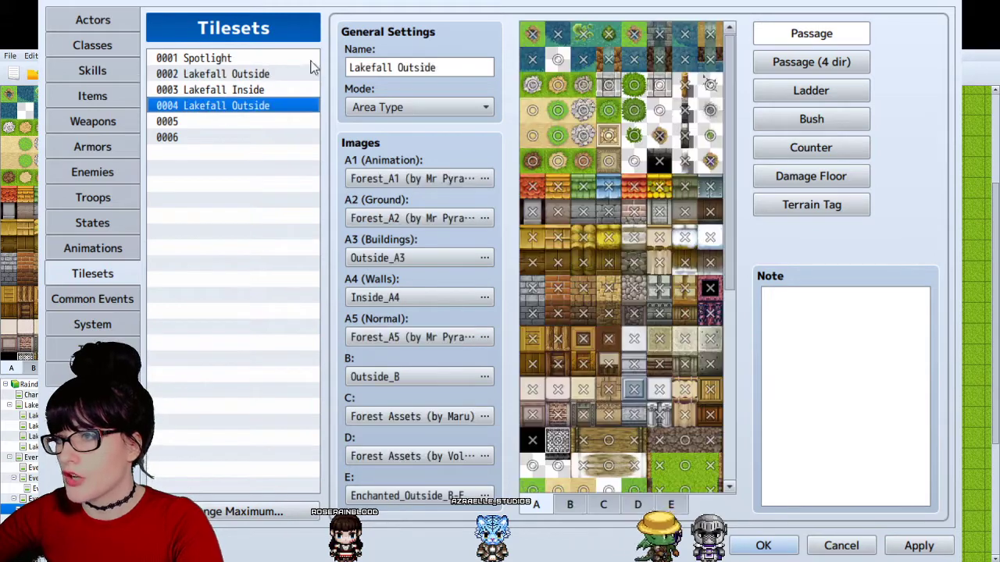
pyautogui.click(435, 69)
pyautogui.doubleClick(358, 66)
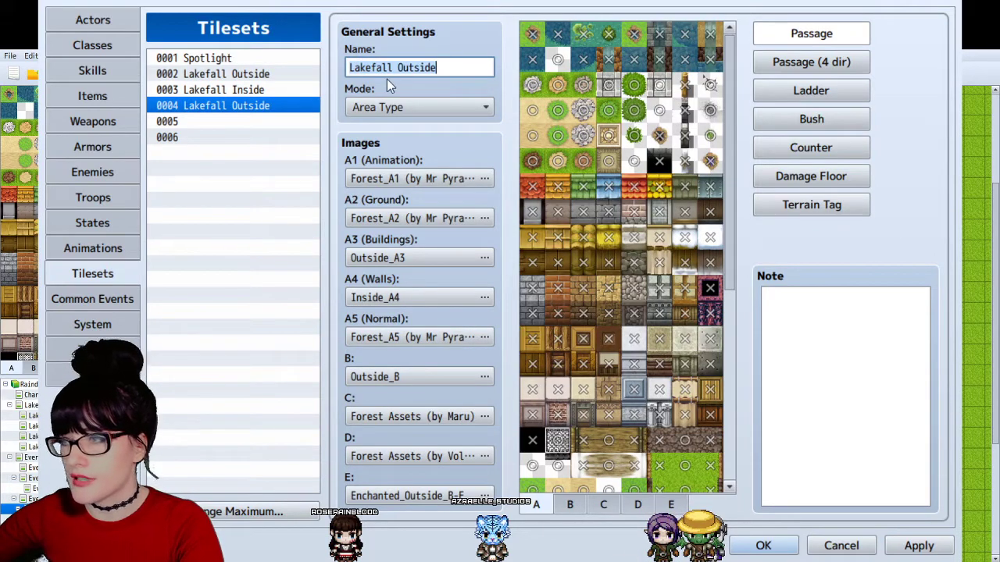
pyautogui.write('Farmland')
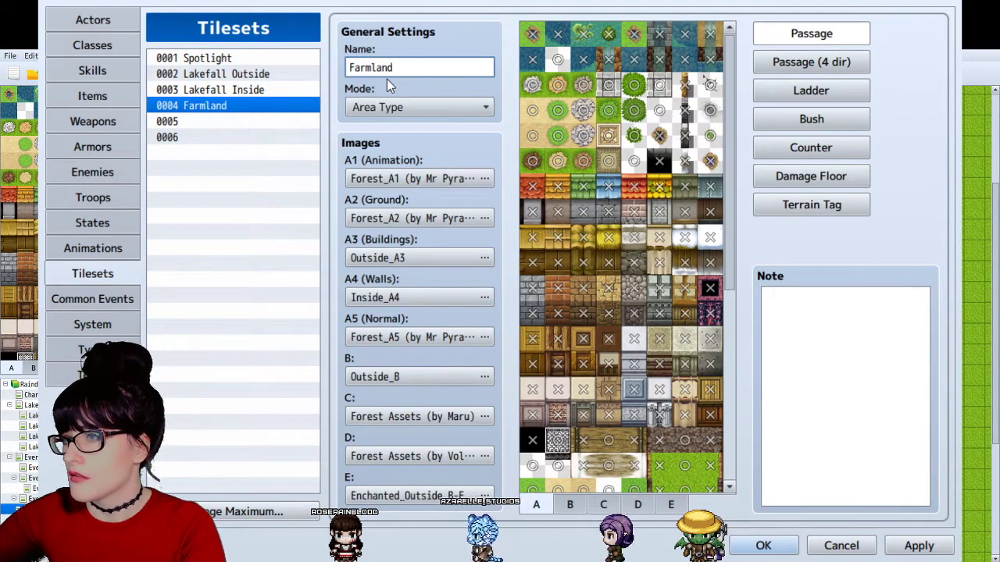
pyautogui.press('Return')
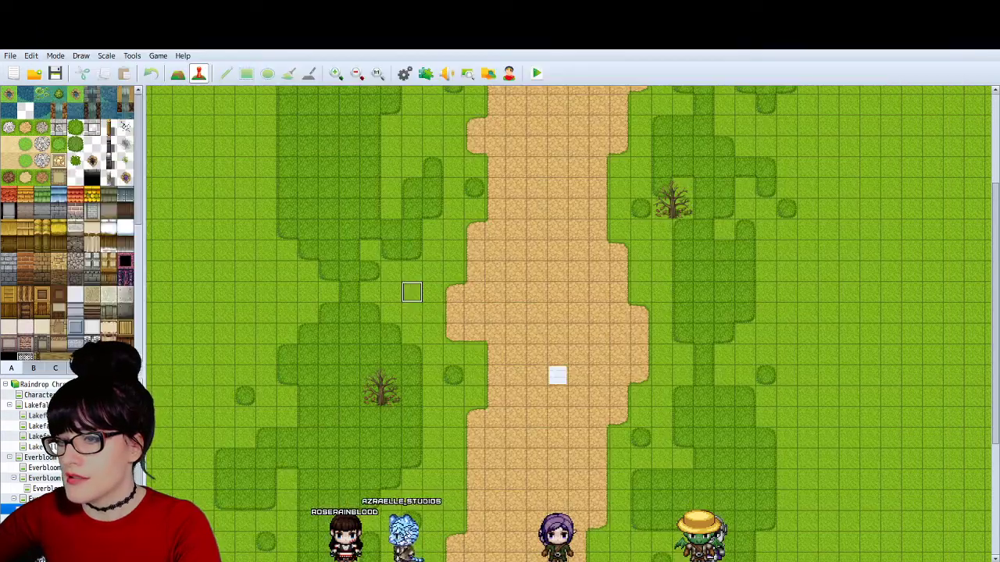
# Step: Assign the 0004 Farmland tileset to the Flashback #1 grass path map in its map properties
pyautogui.press('space')
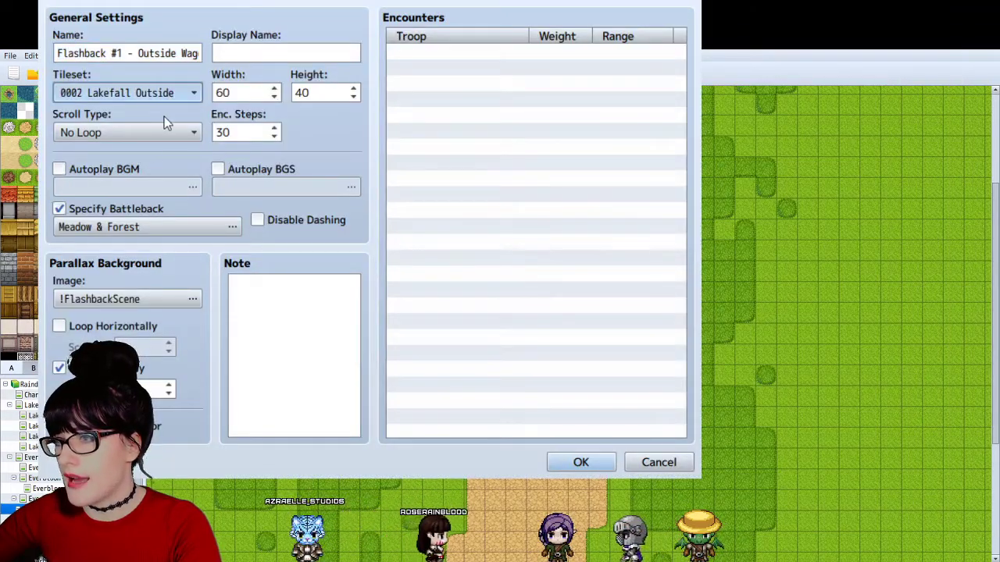
pyautogui.click(143, 167)
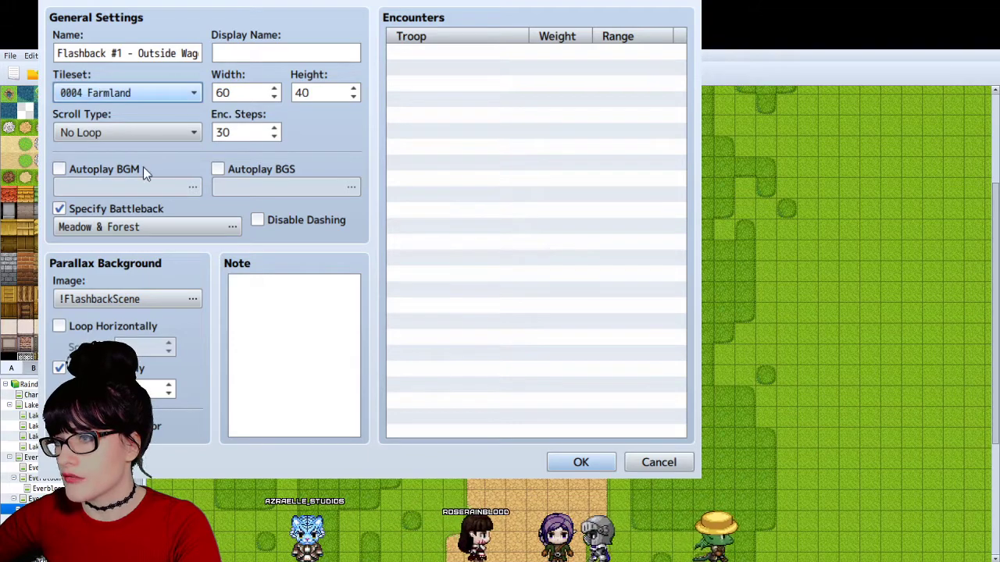
pyautogui.click(580, 462)
pyautogui.scroll(-2, 508, 273)
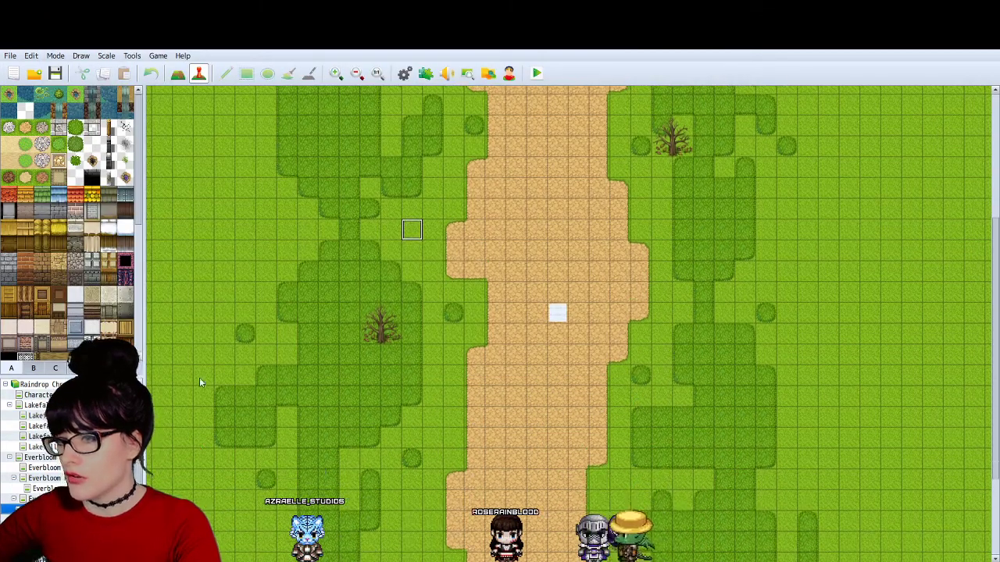
# Step: Review the Farmland tileset's image slots and tiles in the database, checking the Spotlight tileset as well
pyautogui.click(404, 73)
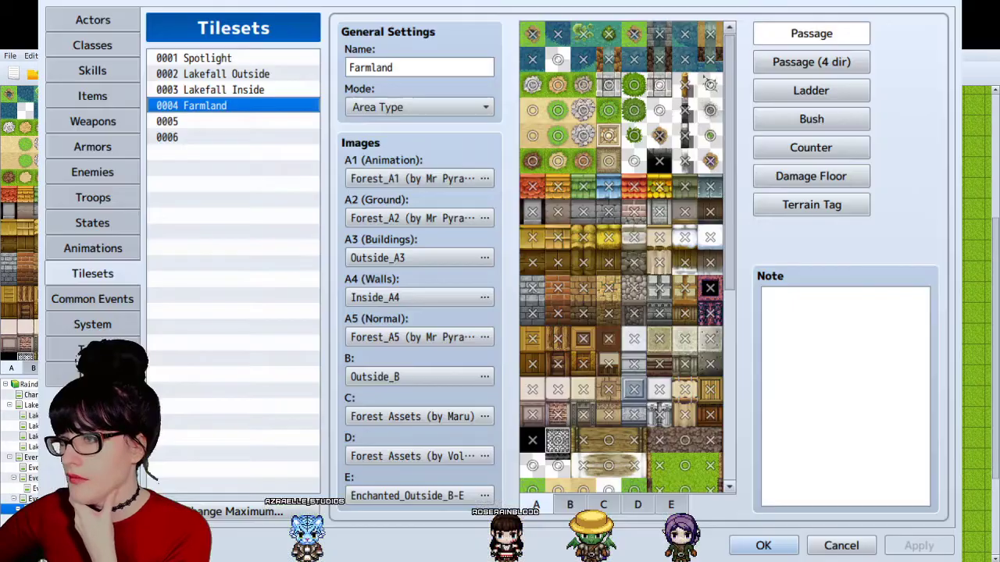
pyautogui.click(218, 60)
pyautogui.click(219, 108)
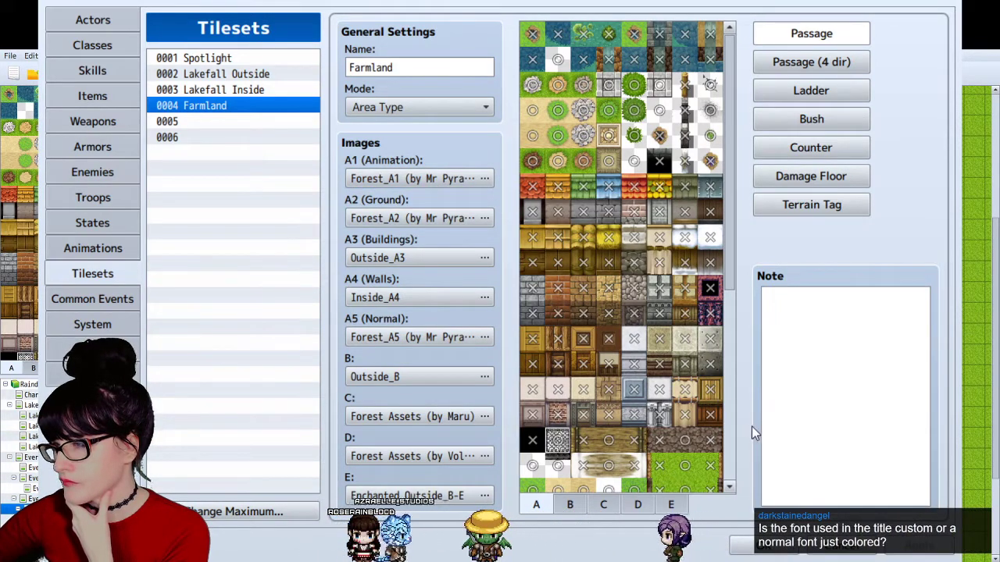
pyautogui.click(413, 263)
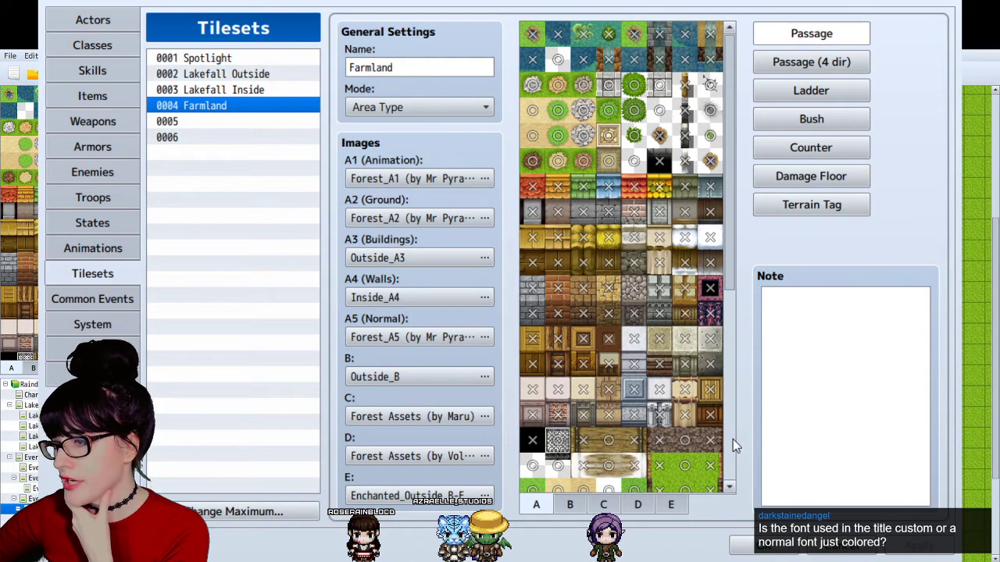
pyautogui.click(403, 290)
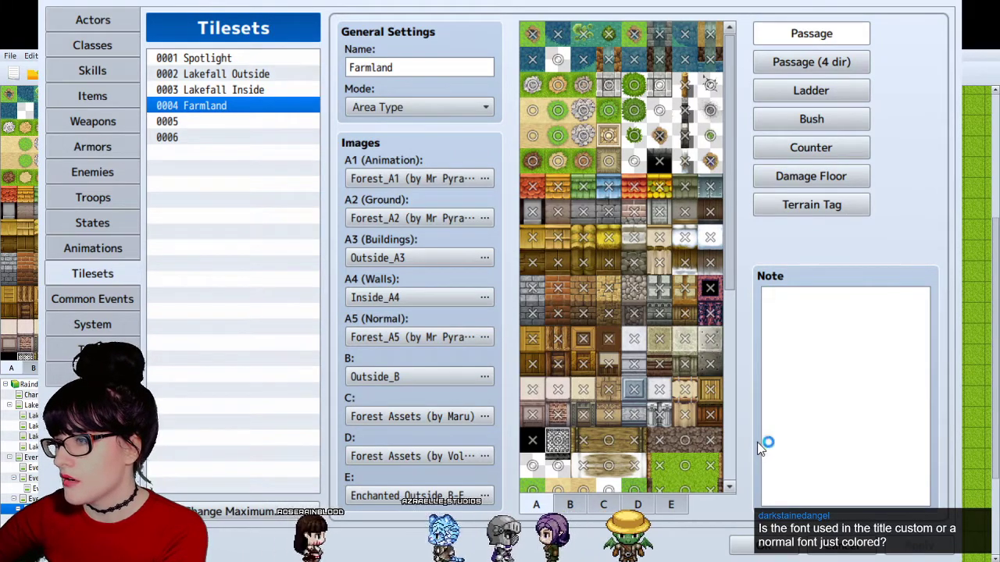
pyautogui.click(763, 545)
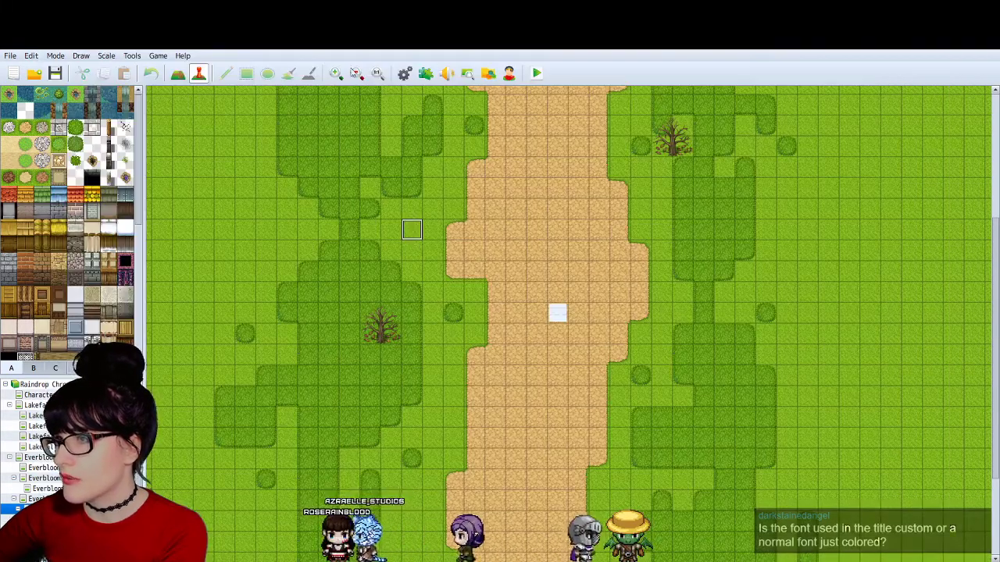
# Step: Switch from event editing to map editing and select a blank tile from tile sheet A
pyautogui.click(357, 74)
pyautogui.click(357, 74)
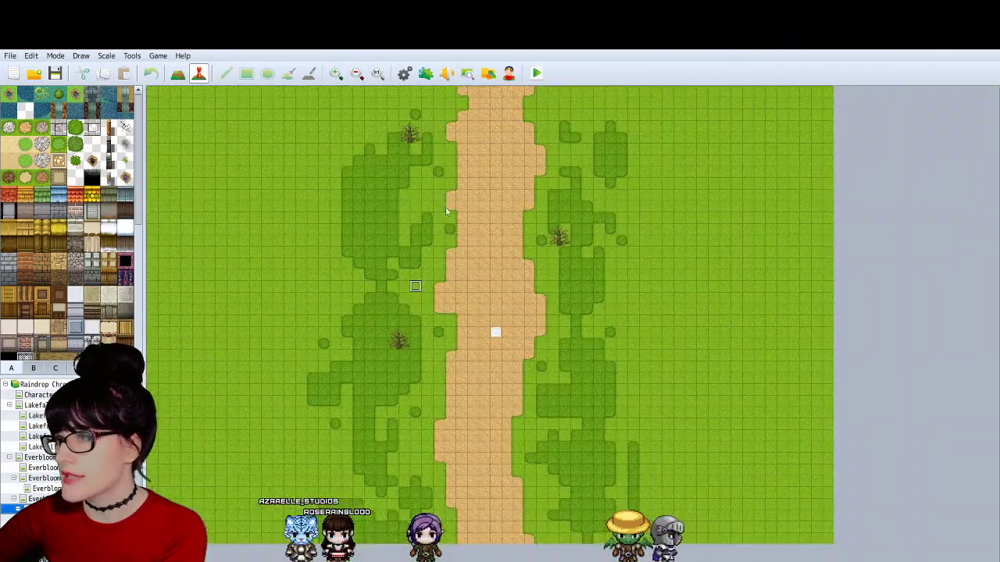
pyautogui.click(177, 73)
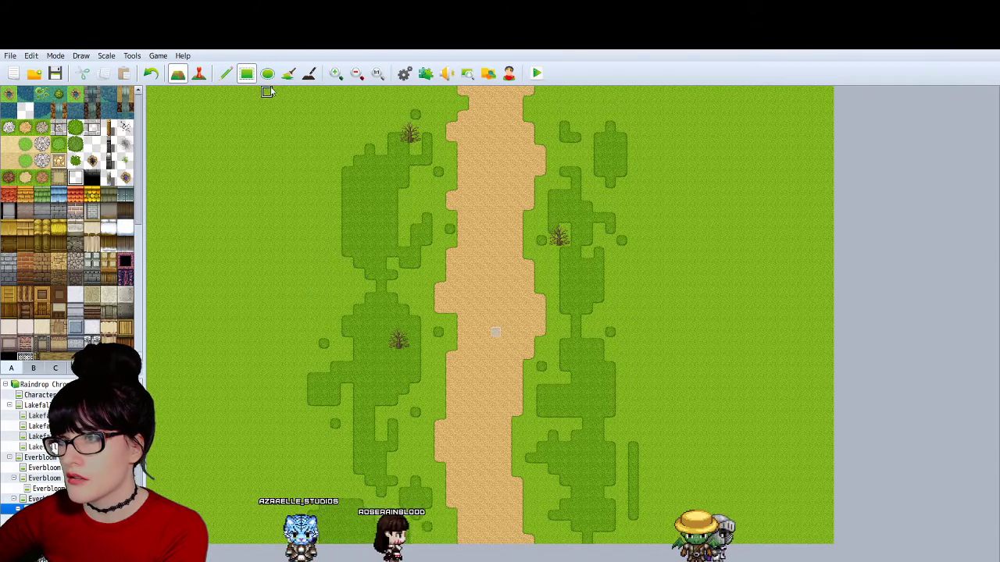
pyautogui.click(92, 143)
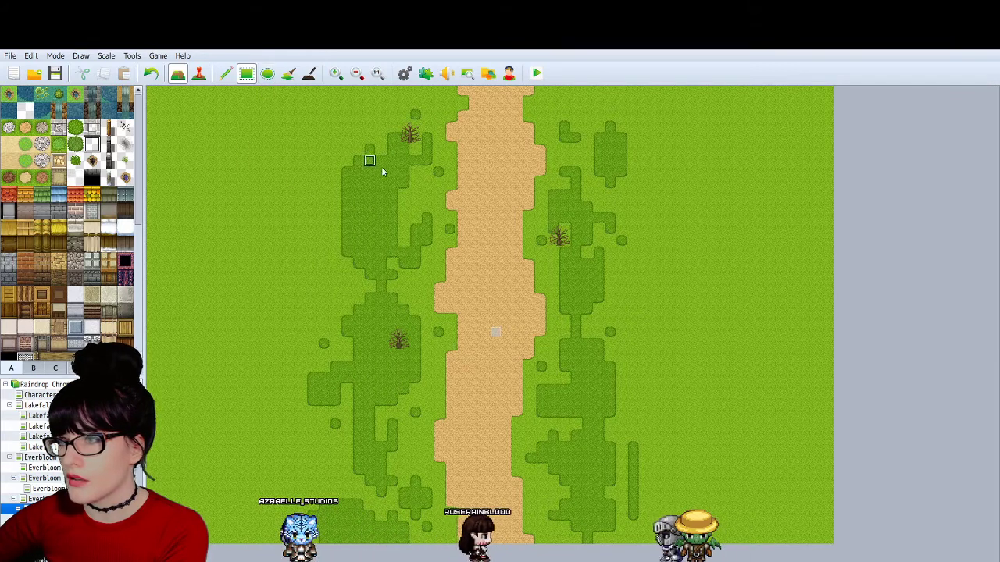
pyautogui.click(25, 110)
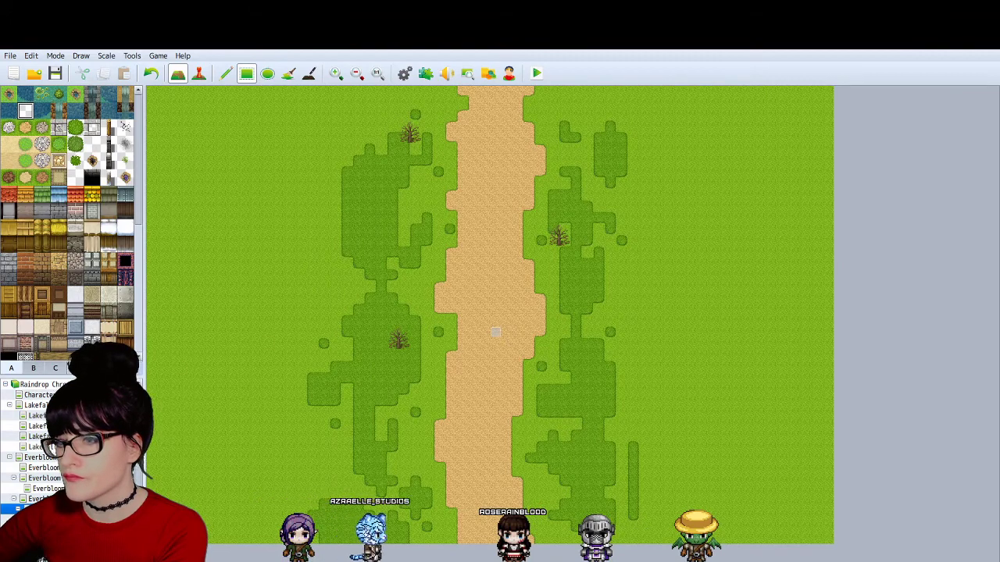
# Step: Examine the buildings, trees, plants and props in the Farmland tileset's sheets A to E for use beside the path
pyautogui.click(33, 368)
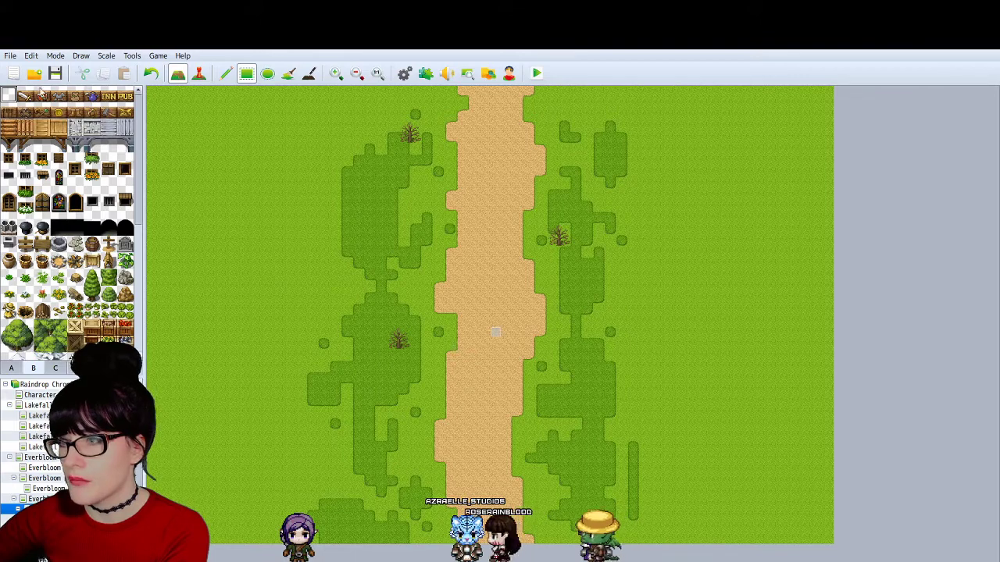
pyautogui.scroll(-5, 72, 256)
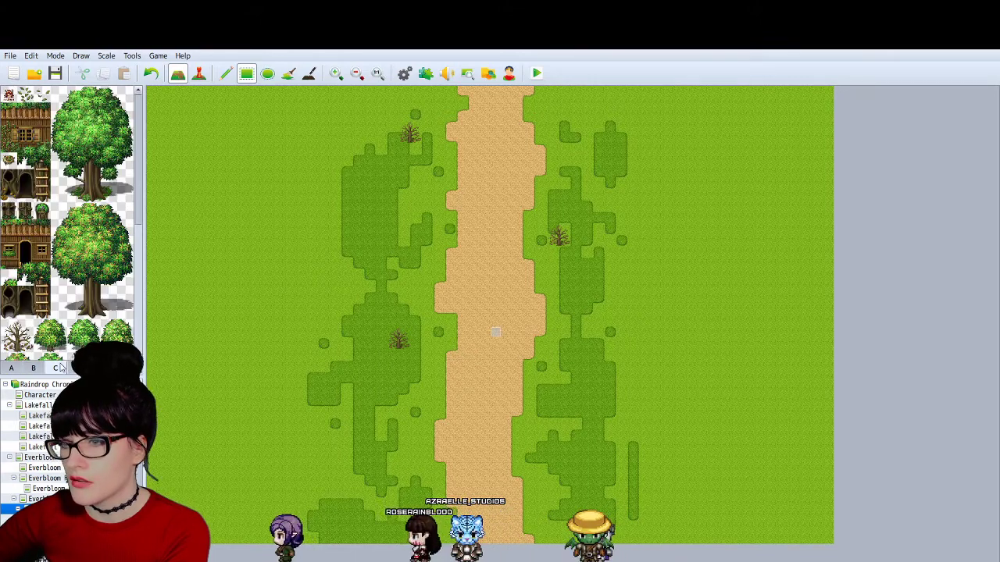
pyautogui.click(77, 368)
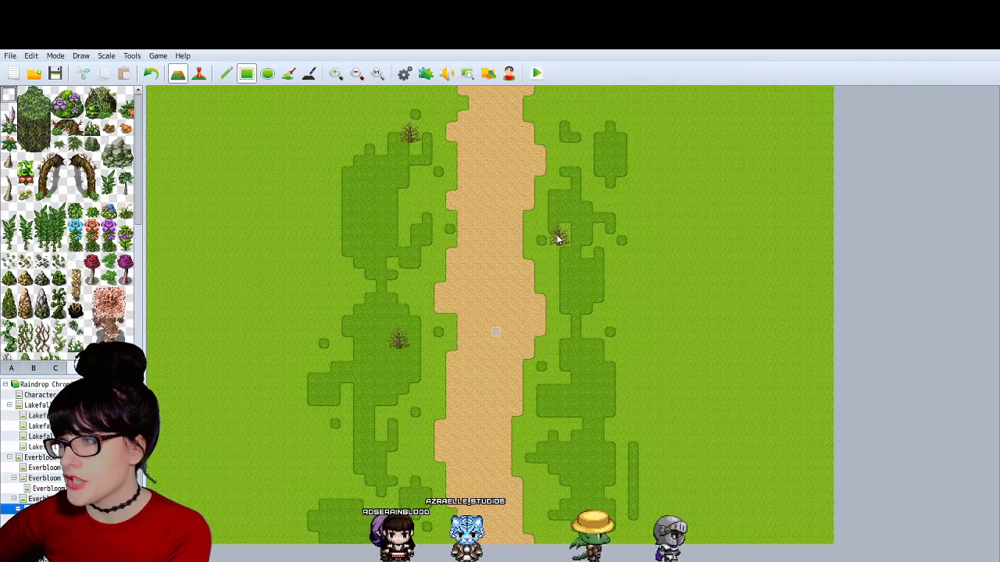
pyautogui.click(99, 367)
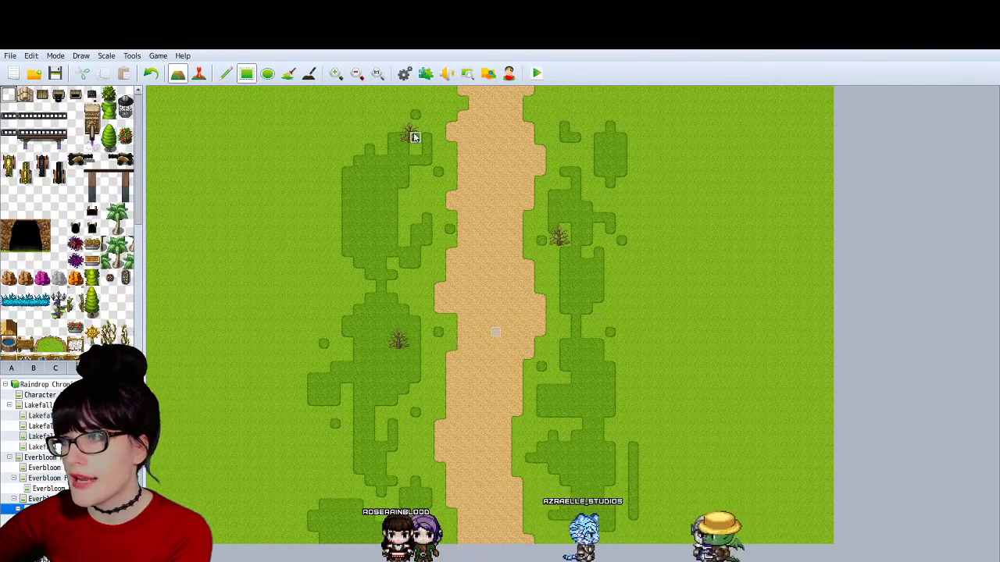
pyautogui.click(12, 368)
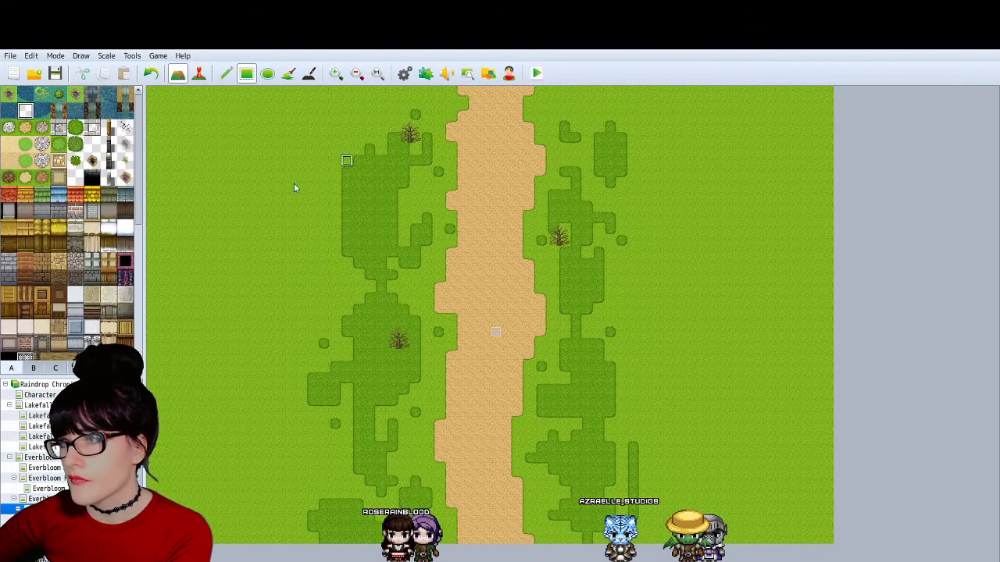
pyautogui.click(33, 368)
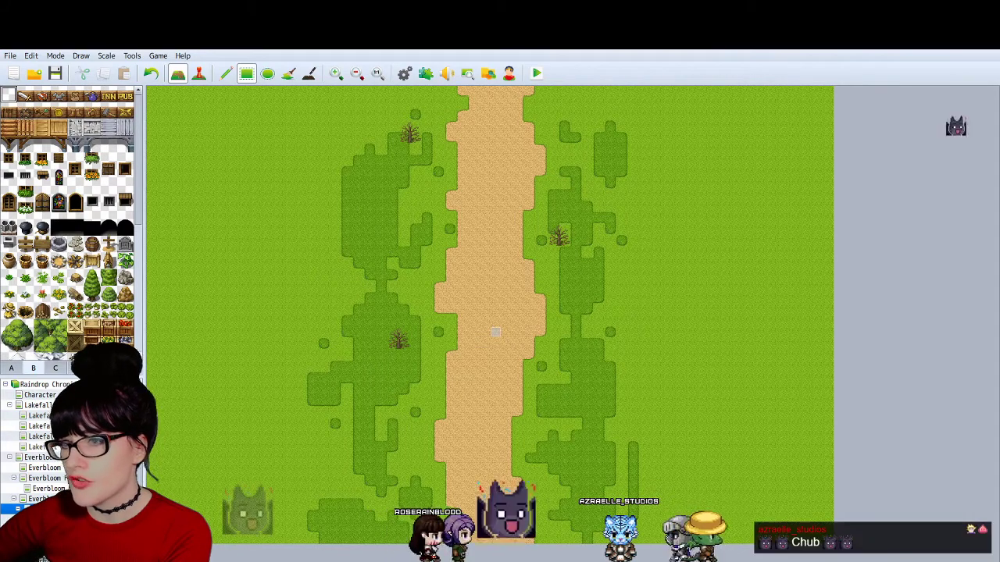
pyautogui.scroll(-5, 47, 121)
pyautogui.scroll(-5, 47, 121)
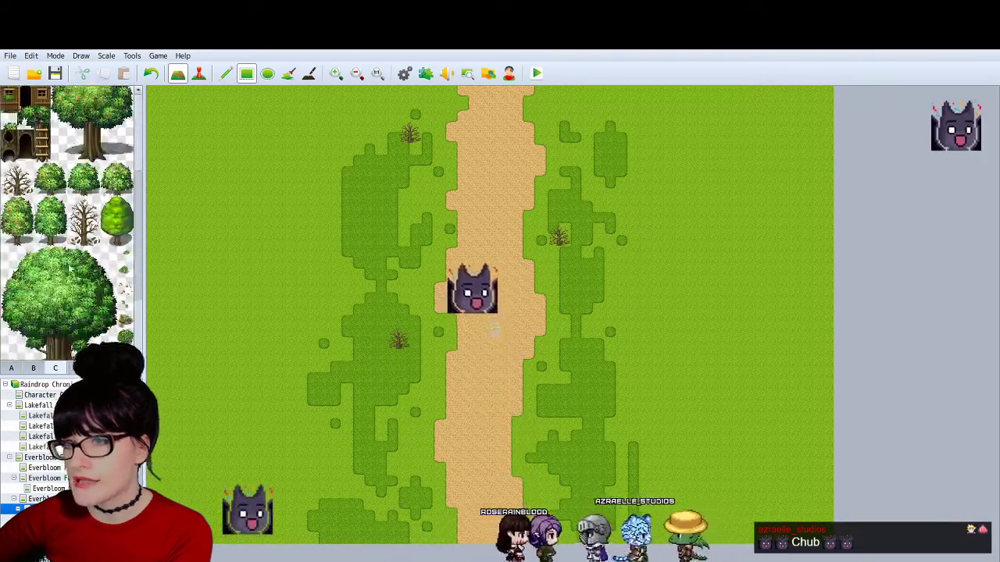
pyautogui.click(10, 160)
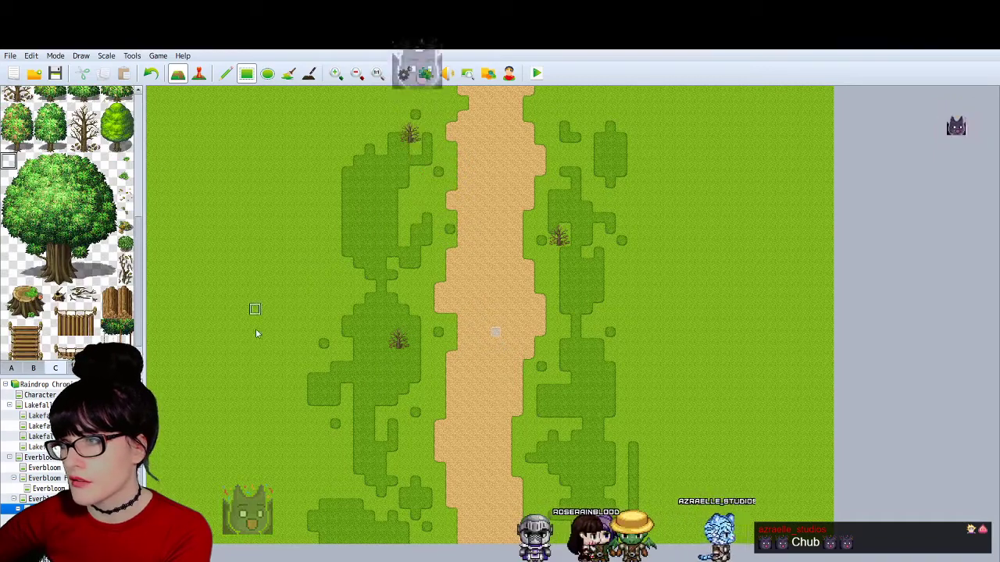
pyautogui.click(62, 367)
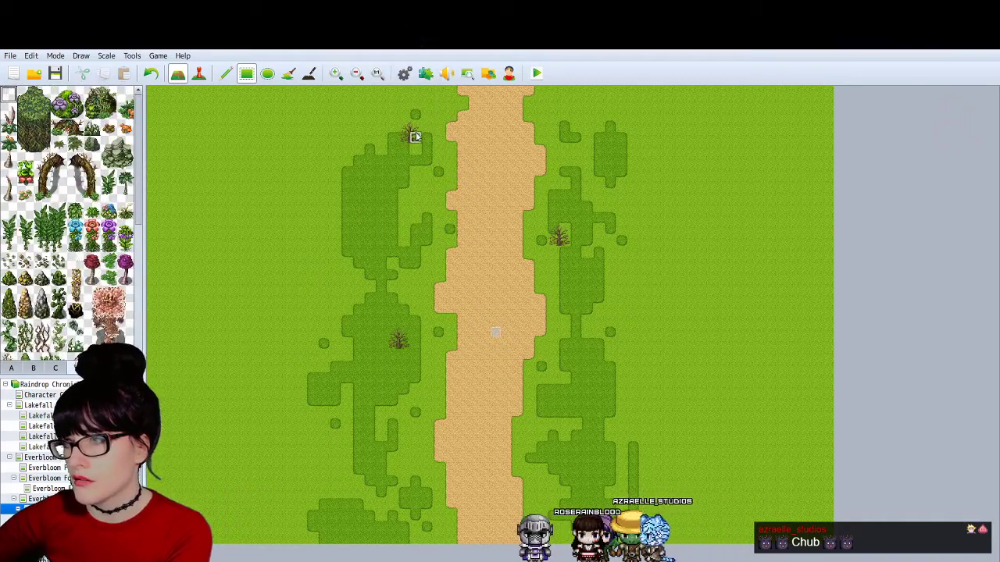
pyautogui.click(33, 367)
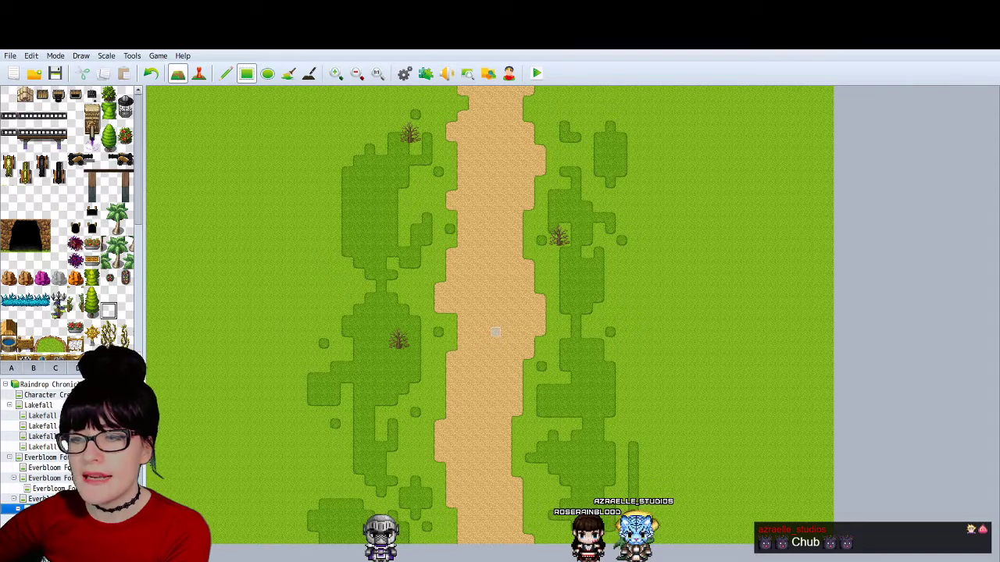
# Step: Turn off showing the !FlashbackScene parallax background in the editor for the Flashback #1 map
pyautogui.press('space')
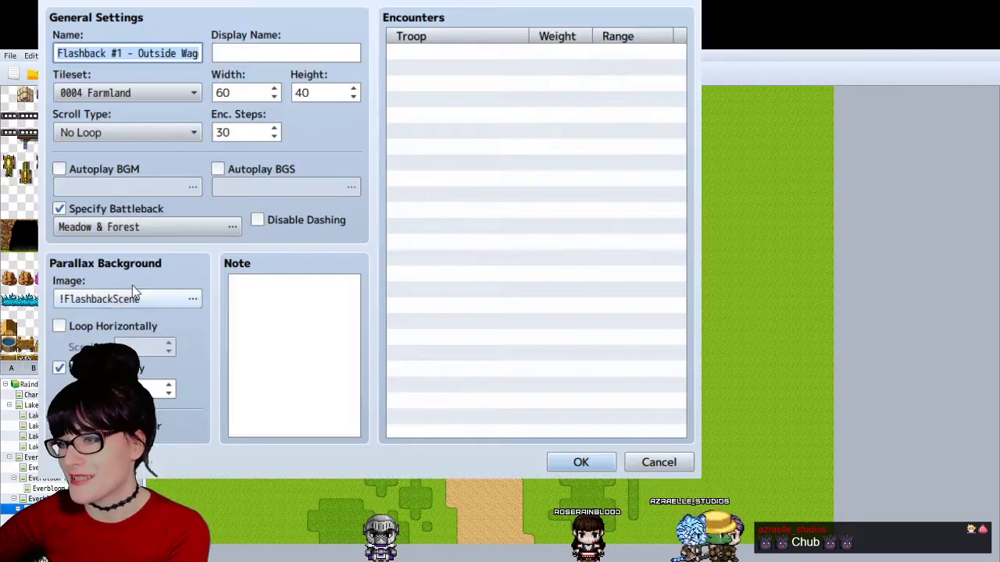
pyautogui.click(59, 425)
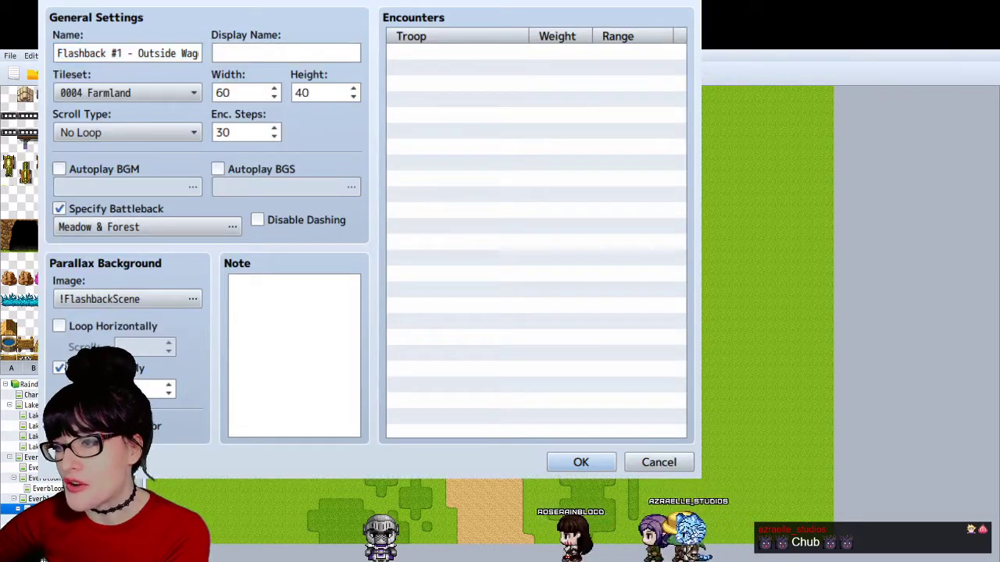
pyautogui.click(610, 464)
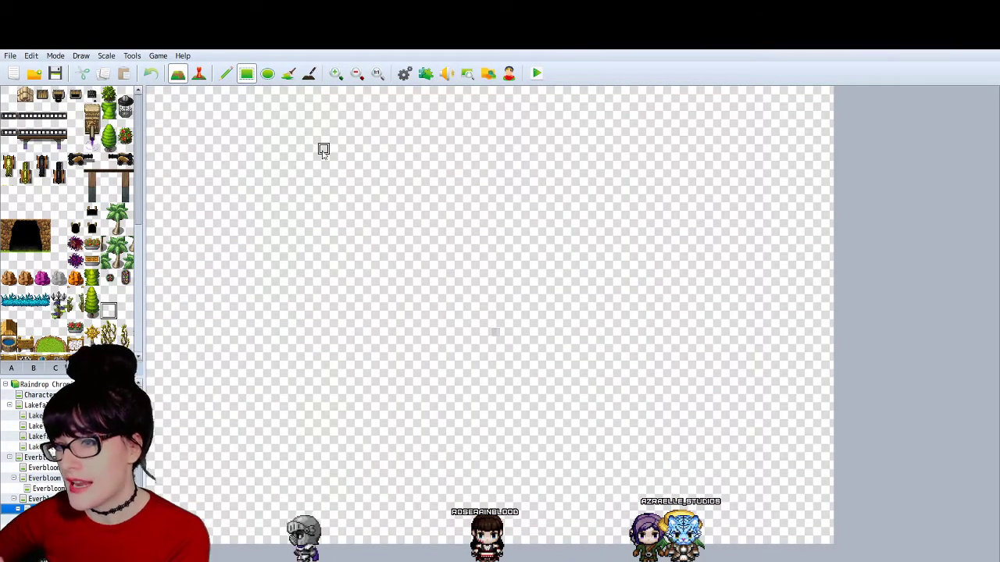
# Step: Examine the ground, building, plant and tree tiles across the Farmland tileset's sheets A to E for the empty map
pyautogui.click(11, 368)
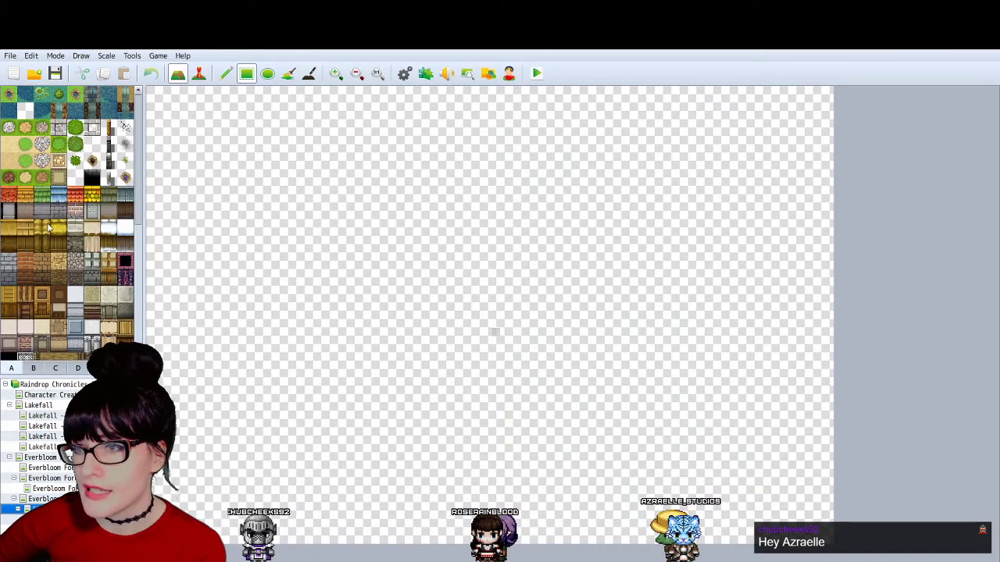
pyautogui.click(33, 367)
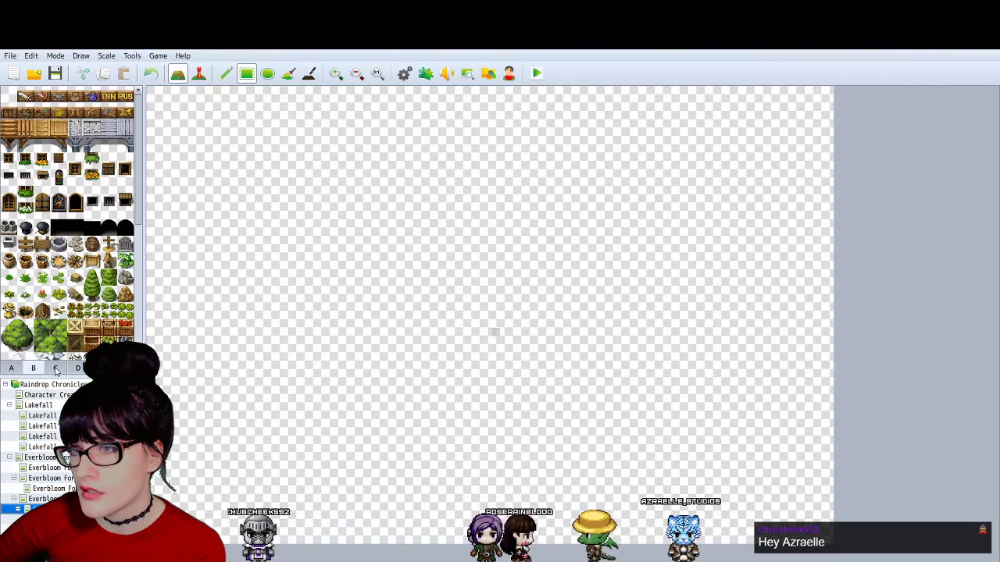
pyautogui.click(58, 369)
pyautogui.click(79, 368)
pyautogui.click(99, 368)
pyautogui.click(78, 368)
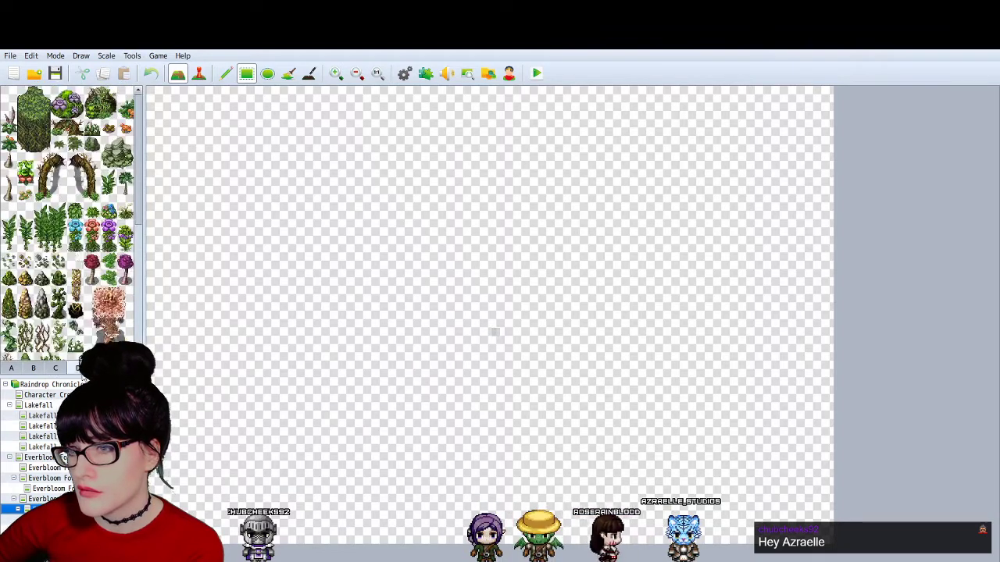
pyautogui.click(33, 368)
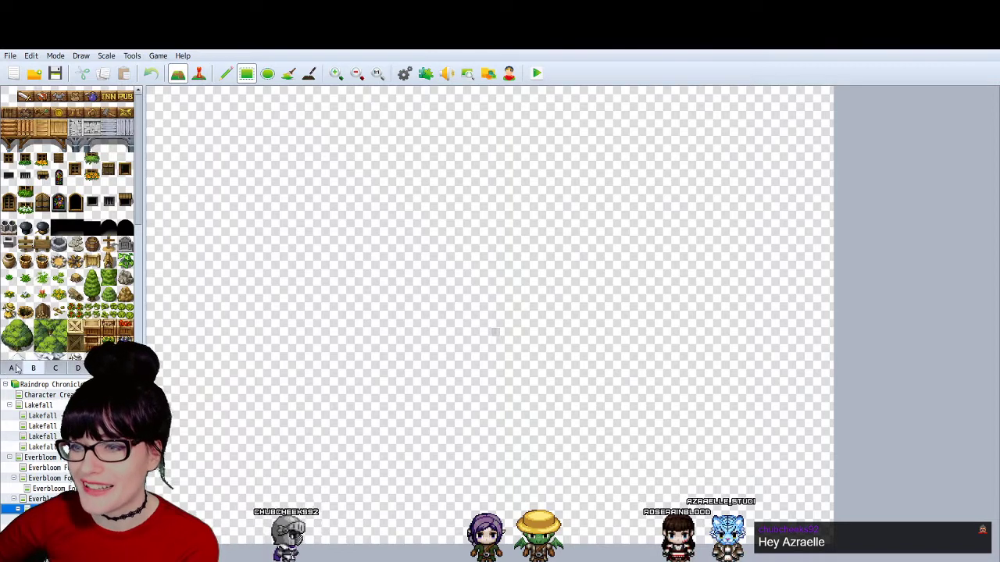
pyautogui.click(13, 369)
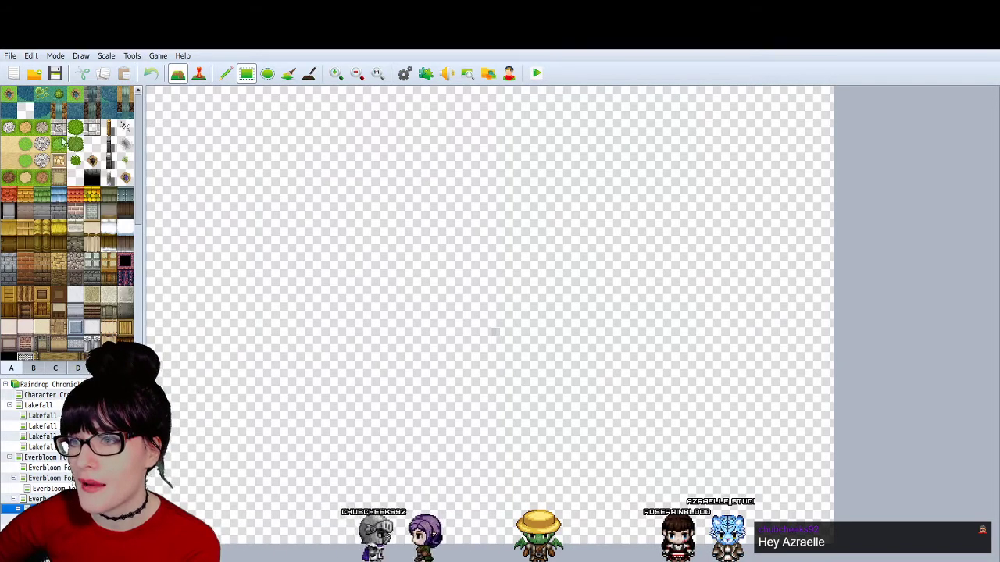
pyautogui.click(31, 372)
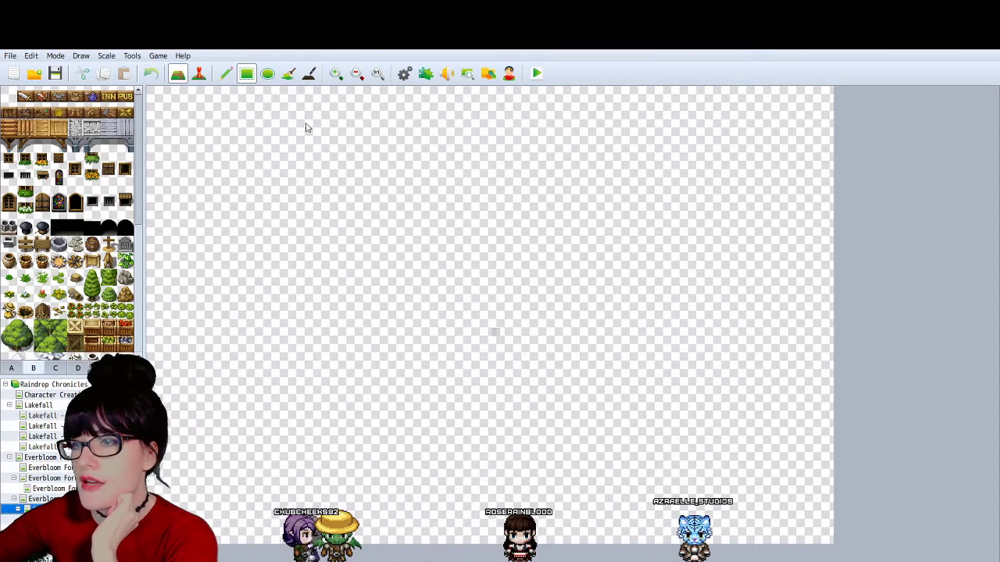
pyautogui.scroll(-5, 72, 349)
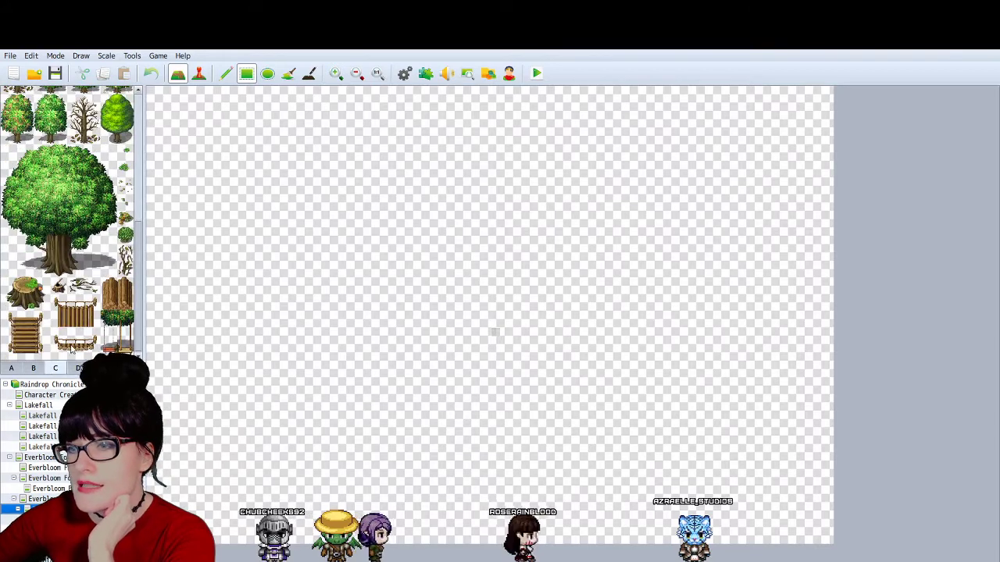
pyautogui.scroll(10, 72, 349)
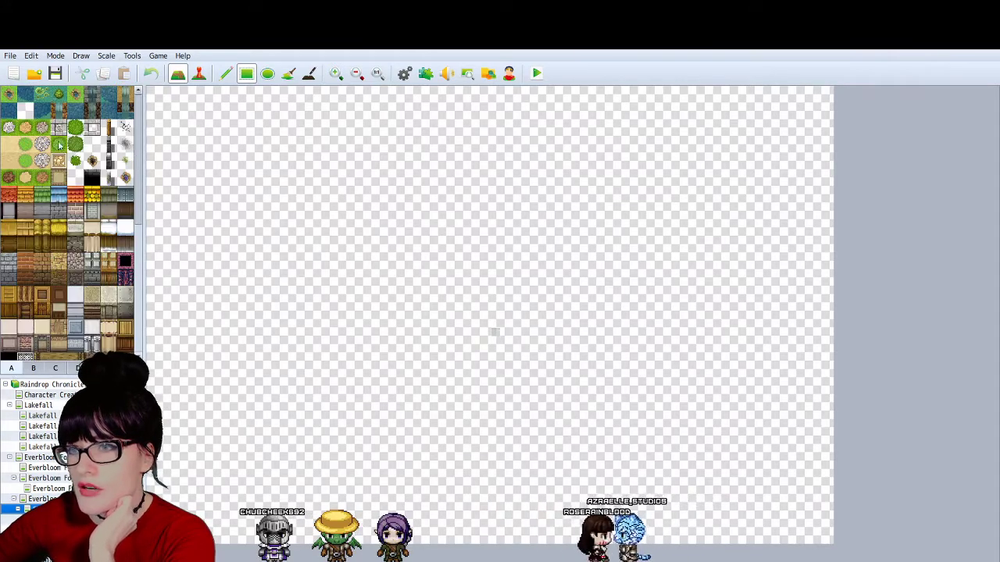
# Step: Try covering the entire map with a plain grass tile from sheet A using filled rectangles, and undo it
pyautogui.scroll(-3, 90, 268)
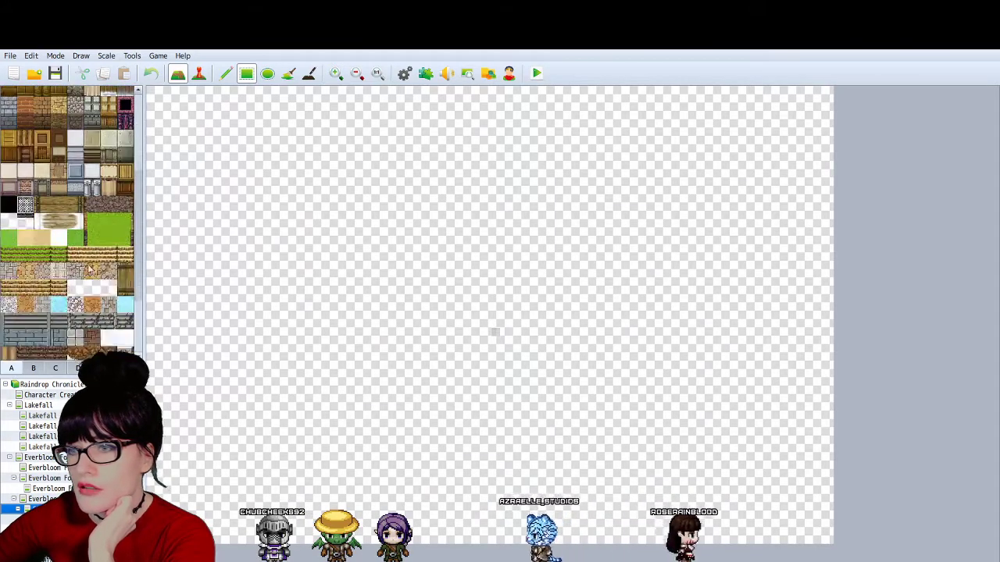
pyautogui.click(109, 221)
pyautogui.moveTo(156, 92); pyautogui.dragTo(531, 445)
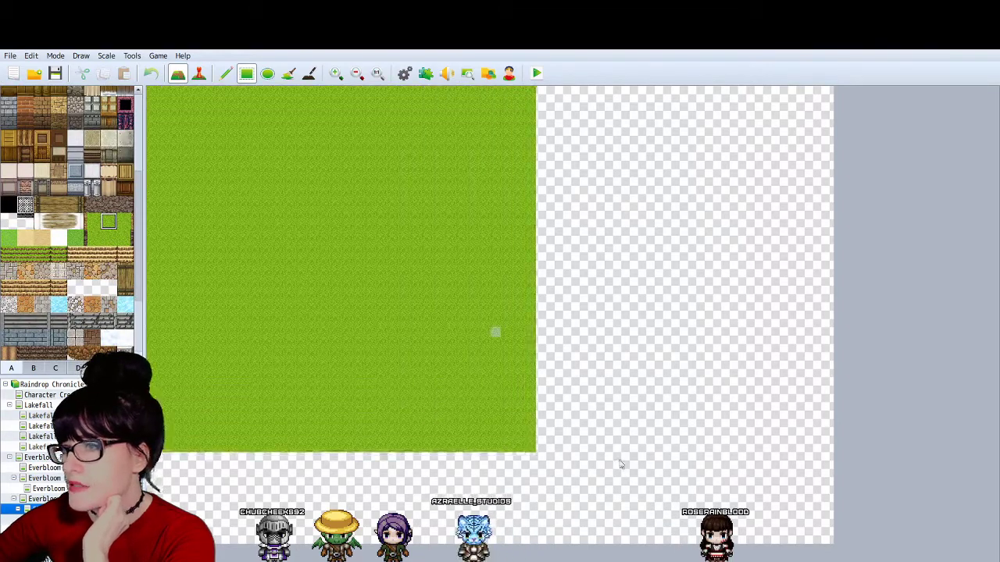
pyautogui.moveTo(620, 464); pyautogui.dragTo(833, 549)
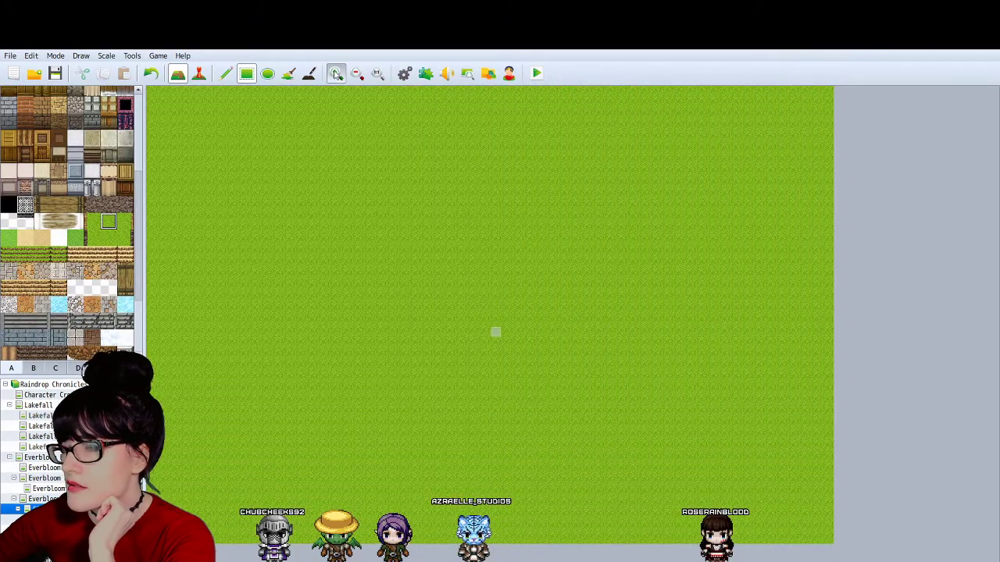
pyautogui.click(337, 75)
pyautogui.click(337, 74)
pyautogui.click(337, 74)
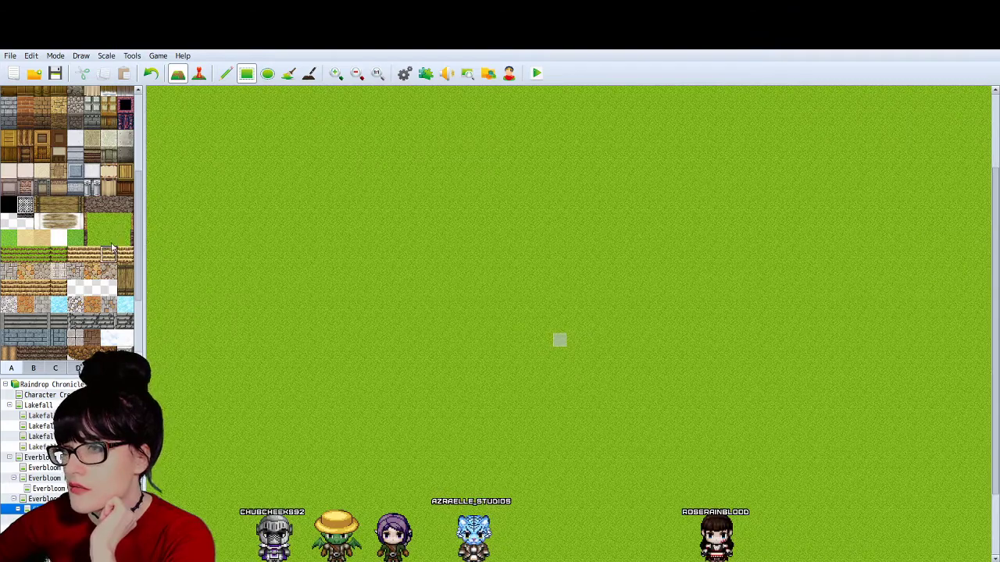
pyautogui.click(156, 75)
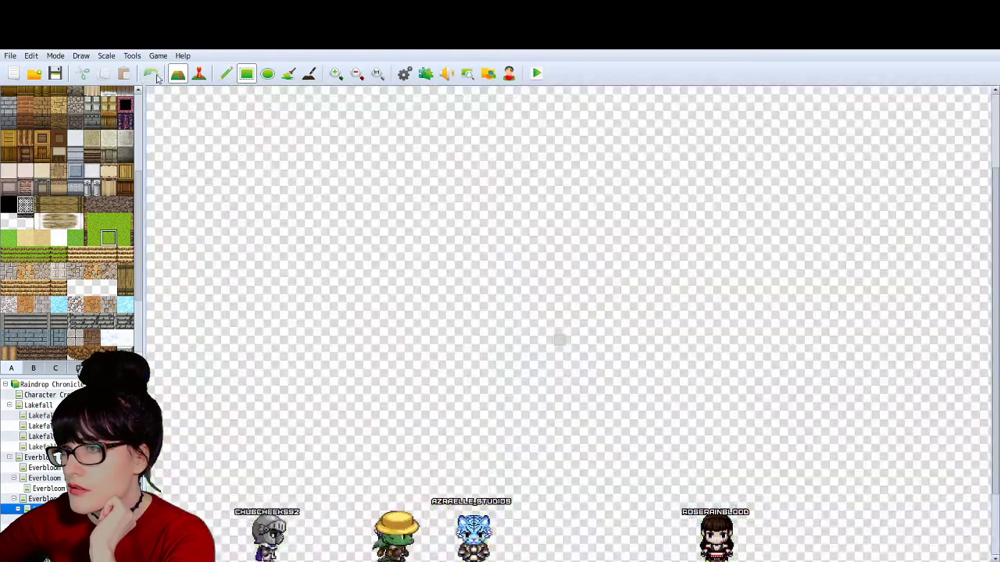
# Step: Flood-fill the empty map with plain grass from sheet A, try the neighbouring grass tile, and undo the last fill
pyautogui.click(198, 73)
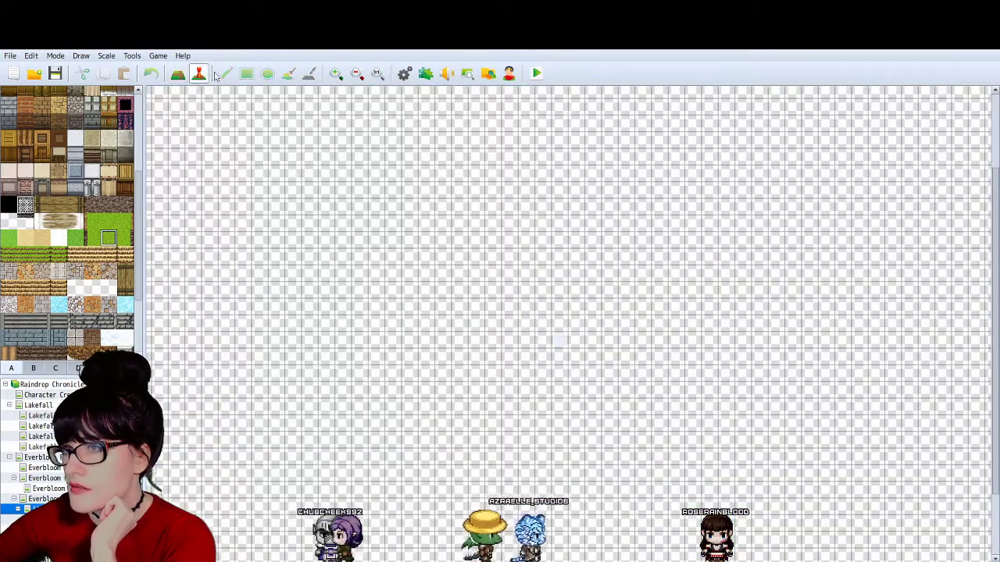
pyautogui.click(177, 74)
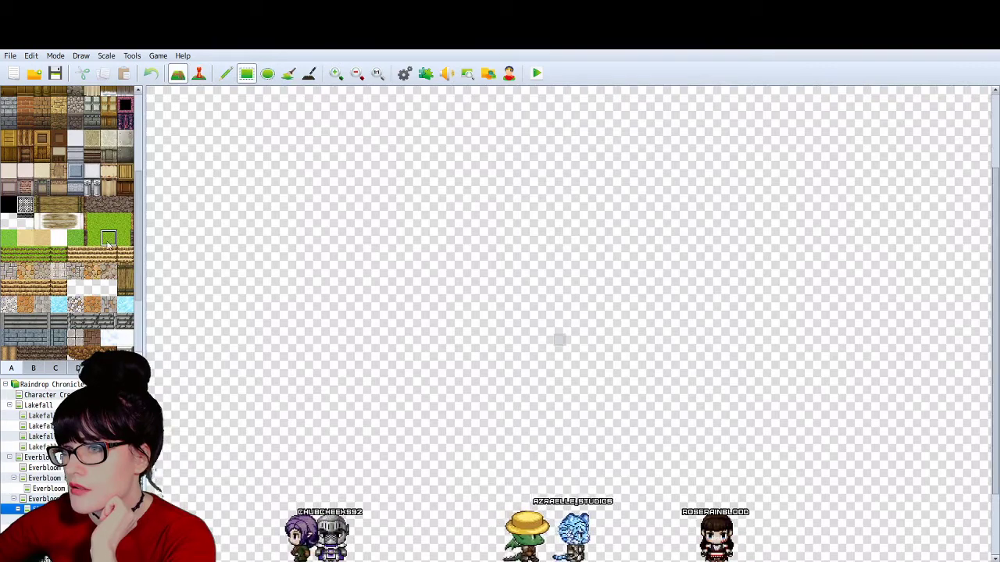
pyautogui.click(287, 74)
pyautogui.click(339, 234)
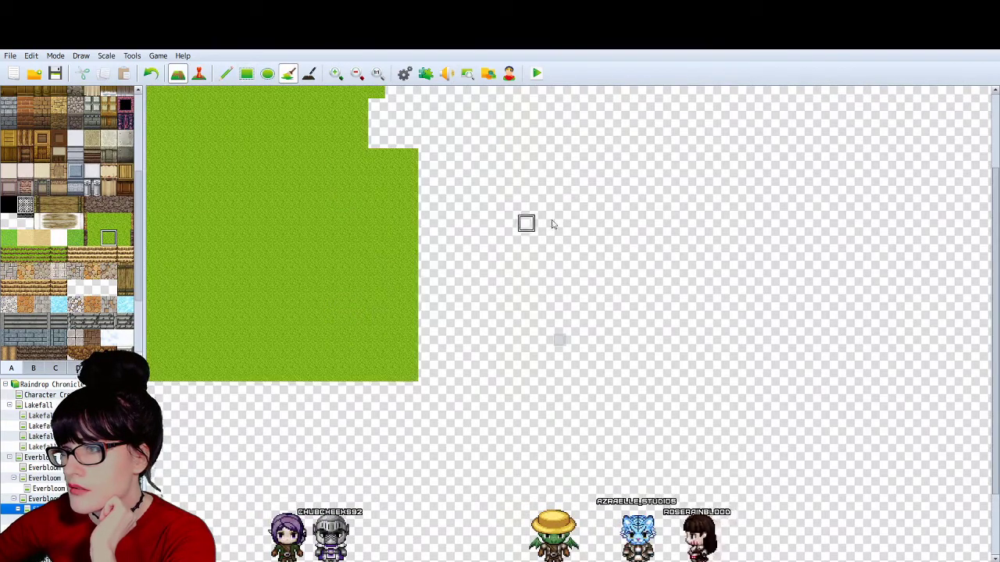
pyautogui.click(526, 223)
pyautogui.click(542, 123)
pyautogui.click(408, 139)
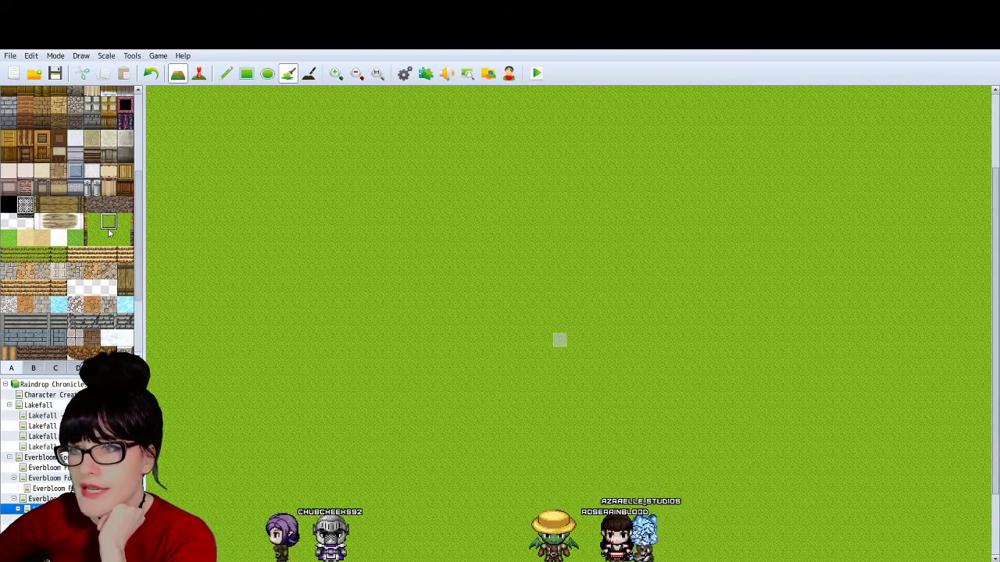
pyautogui.click(109, 235)
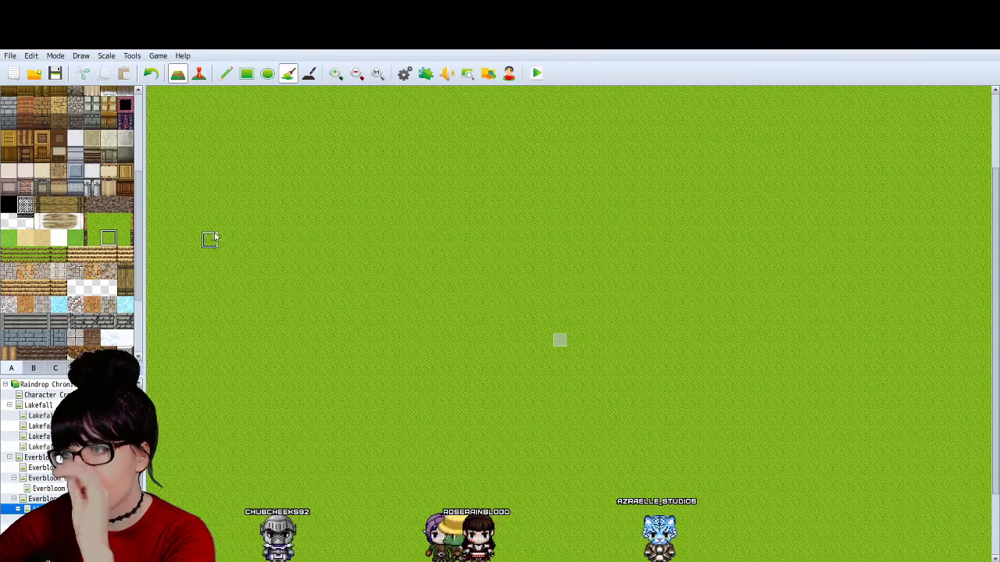
pyautogui.hotkey('ctrl', 'z')
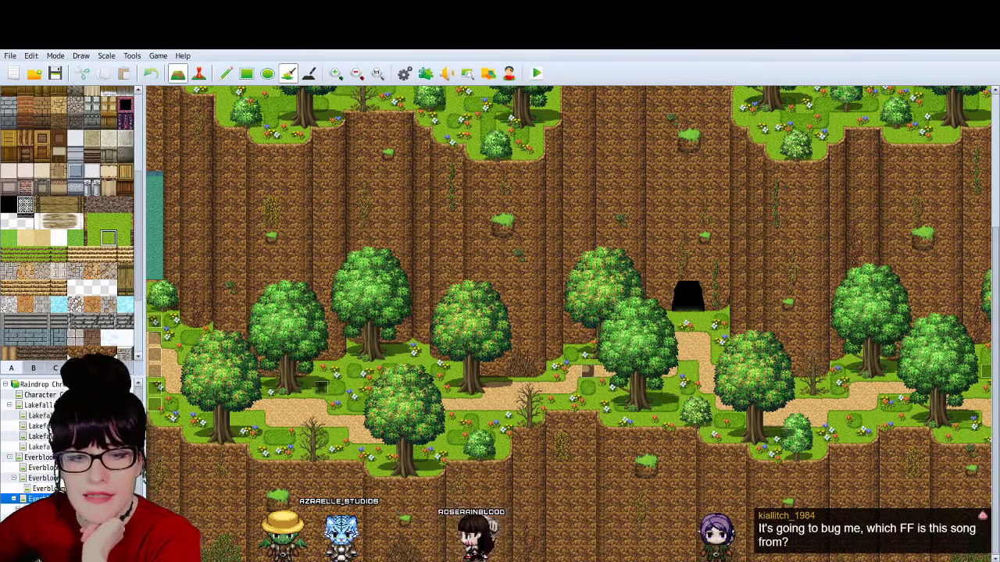
# Step: Switch to the TV Tropes Patchwork Map page and examine its map image, description and example folders
pyautogui.hotkey('alt', 'Tab')
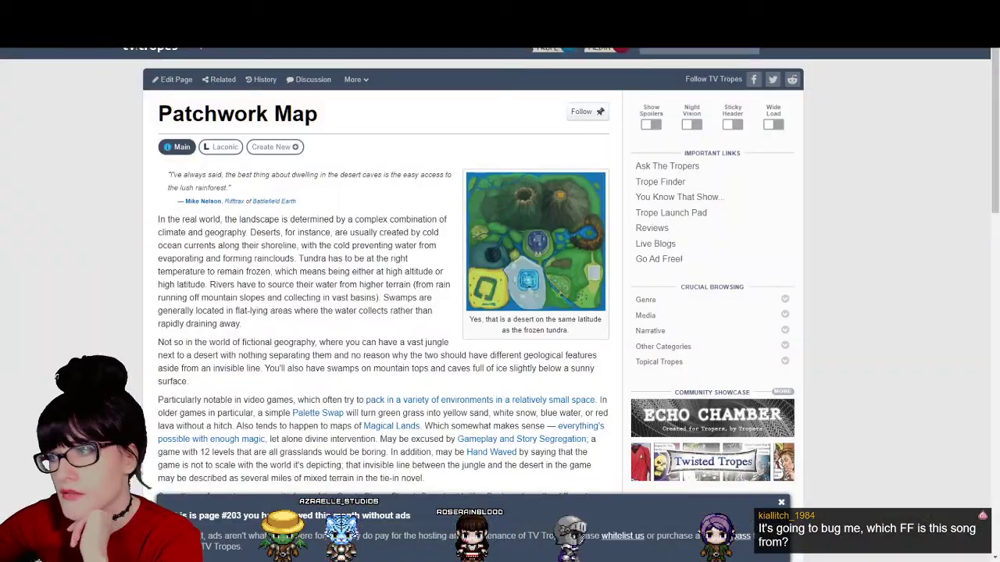
pyautogui.click(536, 241)
pyautogui.hotkey('alt', 'Left')
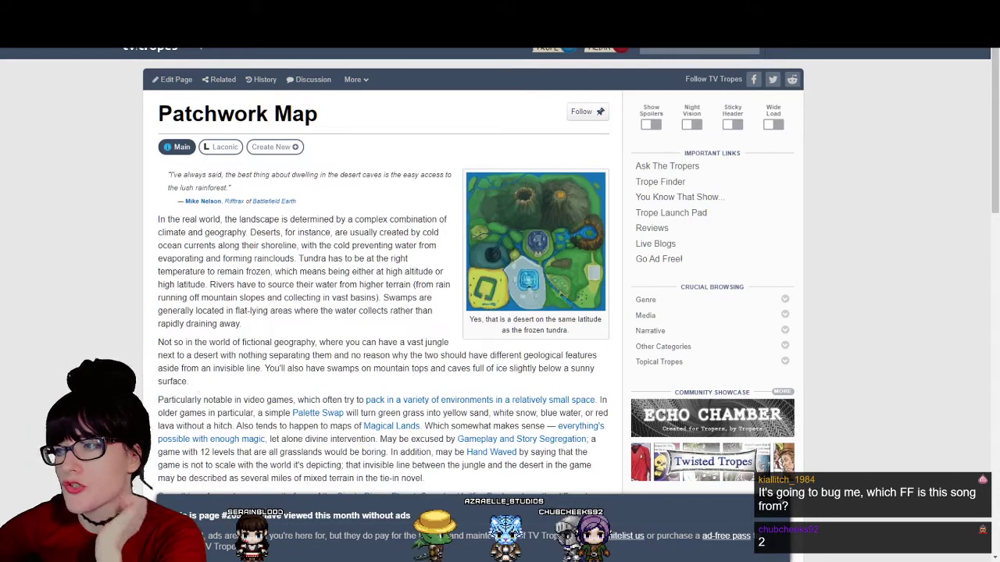
pyautogui.scroll(-2, 500, 304)
pyautogui.scroll(-5, 500, 304)
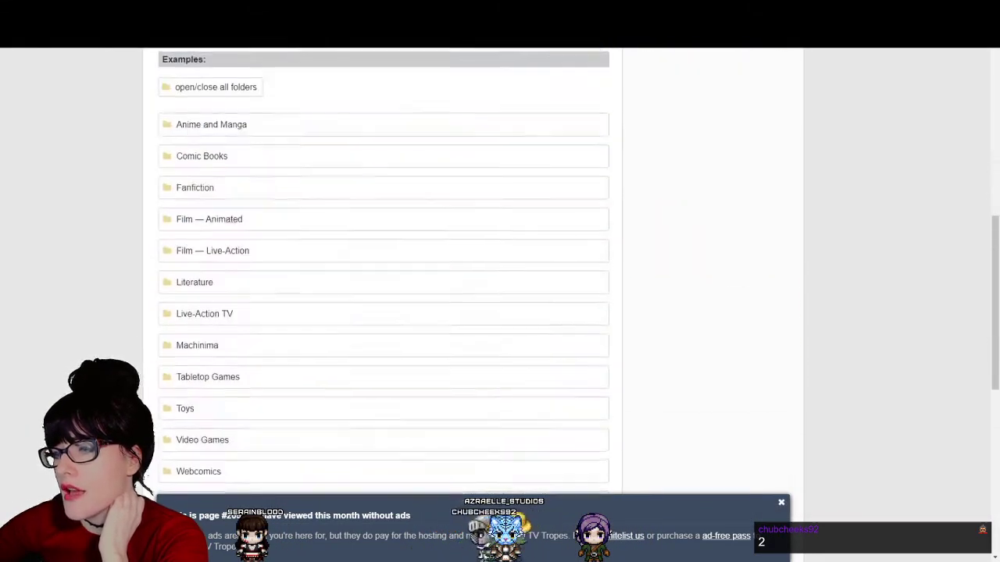
pyautogui.scroll(7, 500, 304)
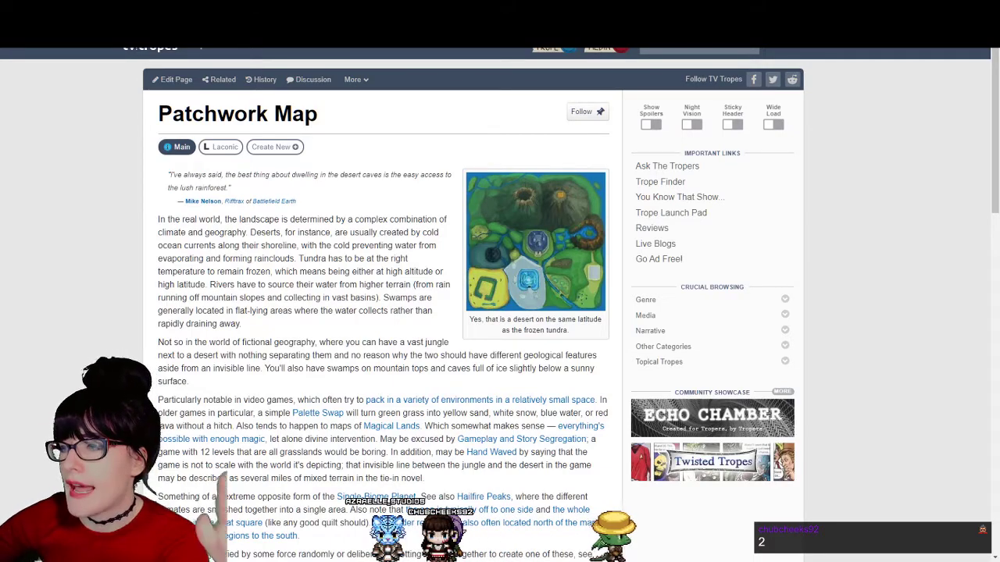
pyautogui.scroll(-5, 383, 281)
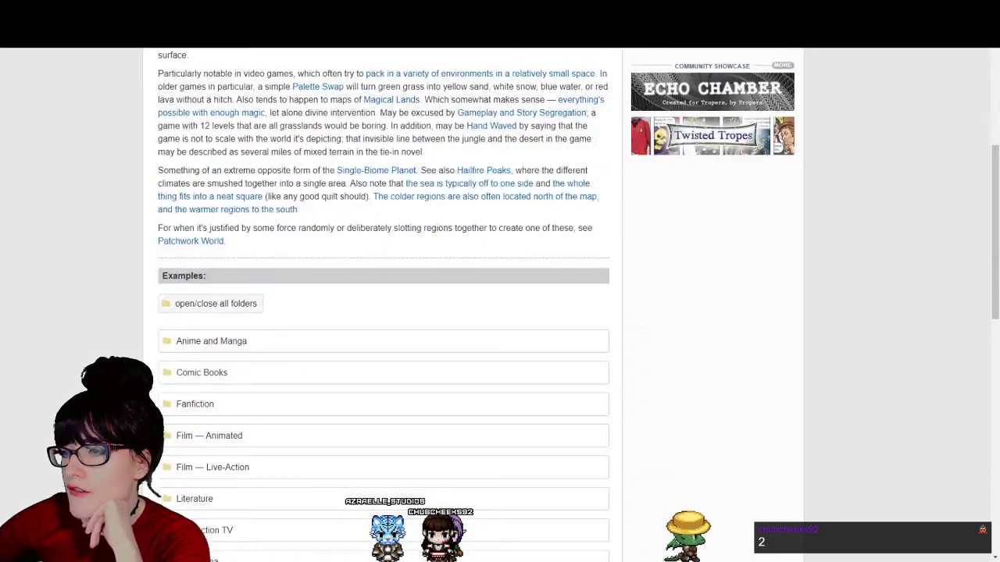
pyautogui.scroll(-4, 383, 281)
pyautogui.scroll(-4, 383, 312)
pyautogui.scroll(4, 382, 313)
pyautogui.scroll(-1, 382, 313)
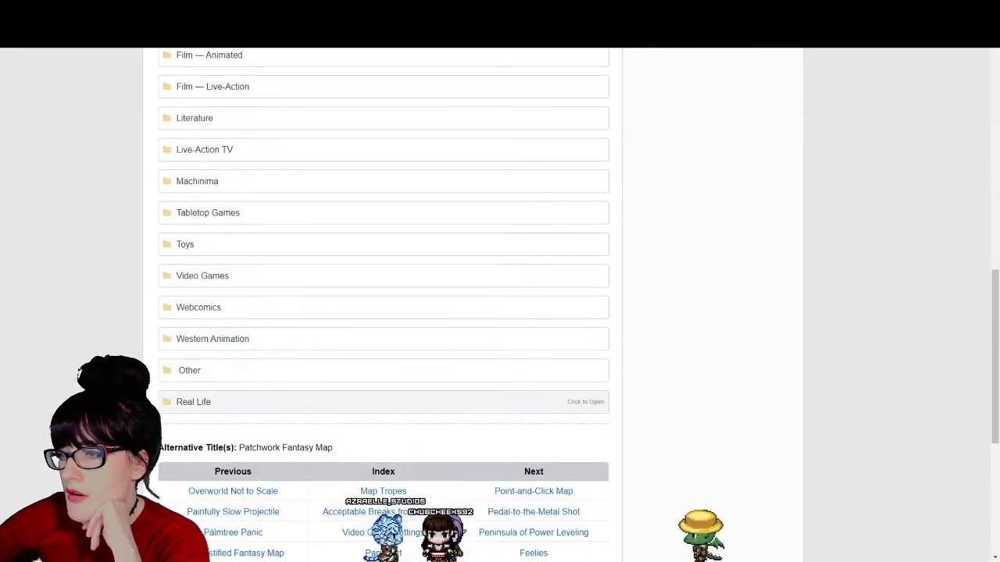
pyautogui.scroll(4, 383, 332)
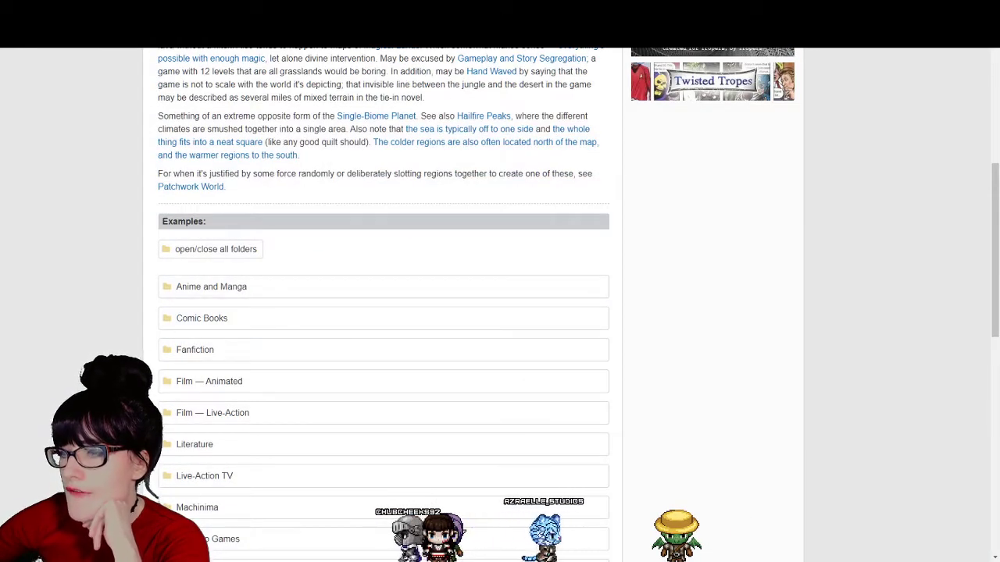
pyautogui.scroll(5, 383, 312)
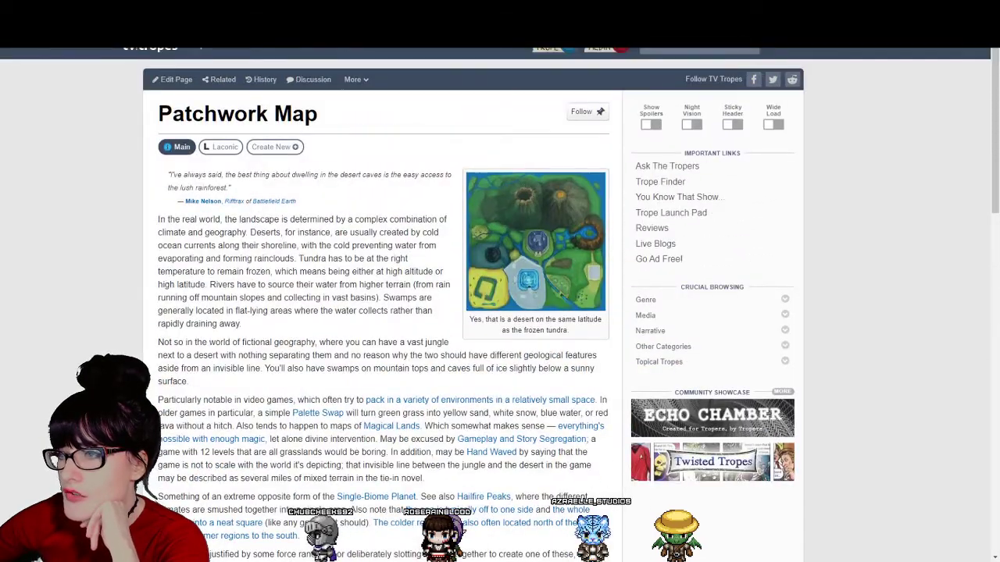
pyautogui.scroll(-5, 383, 313)
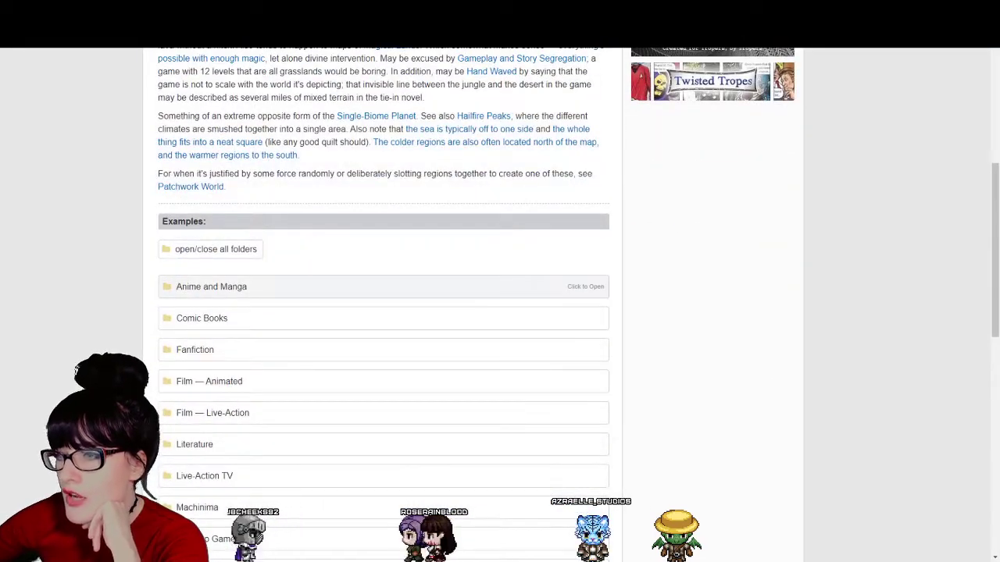
pyautogui.scroll(5, 383, 313)
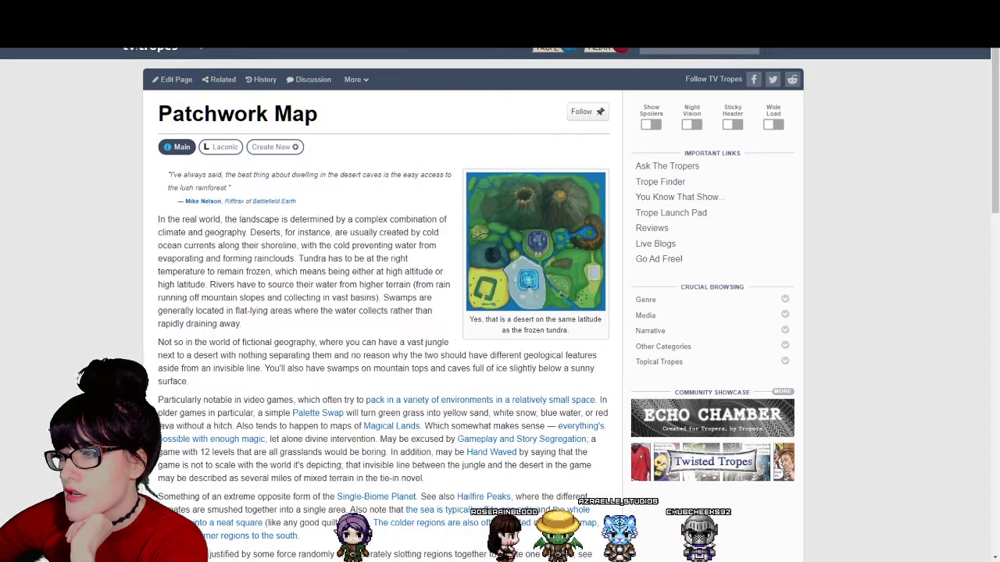
# Step: Return to RPG Maker and look over the Everbloom forest map with its cliffs, path and cave in map and event modes
pyautogui.hotkey('alt', 'Tab')
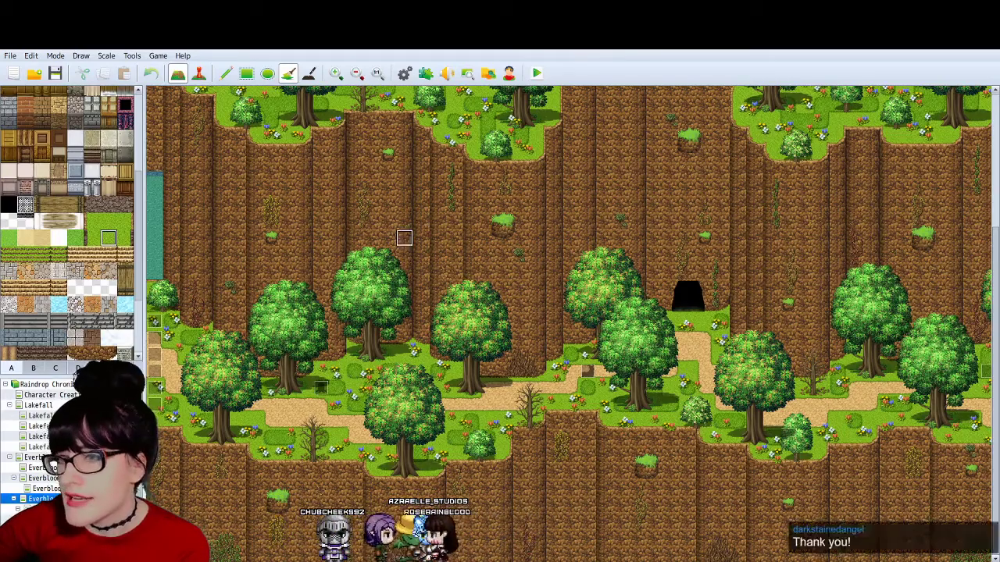
pyautogui.scroll(3, 455, 298)
pyautogui.scroll(2, 454, 298)
pyautogui.scroll(-5, 455, 299)
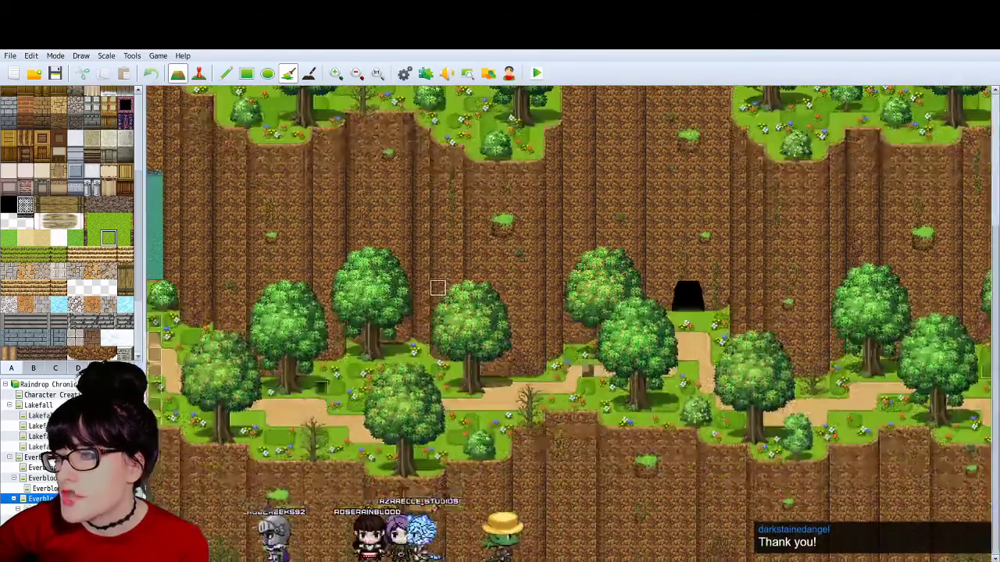
pyautogui.click(198, 73)
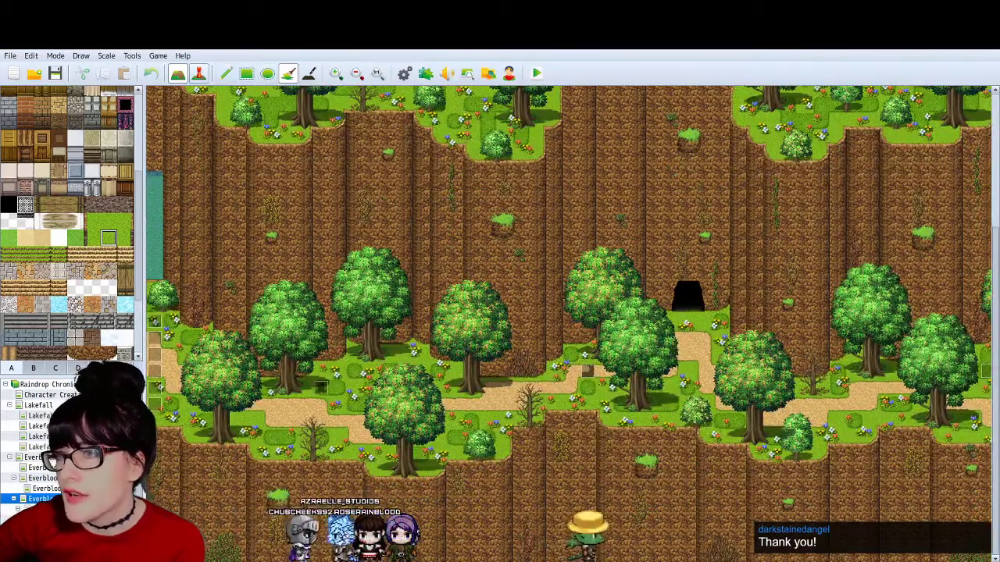
pyautogui.click(178, 72)
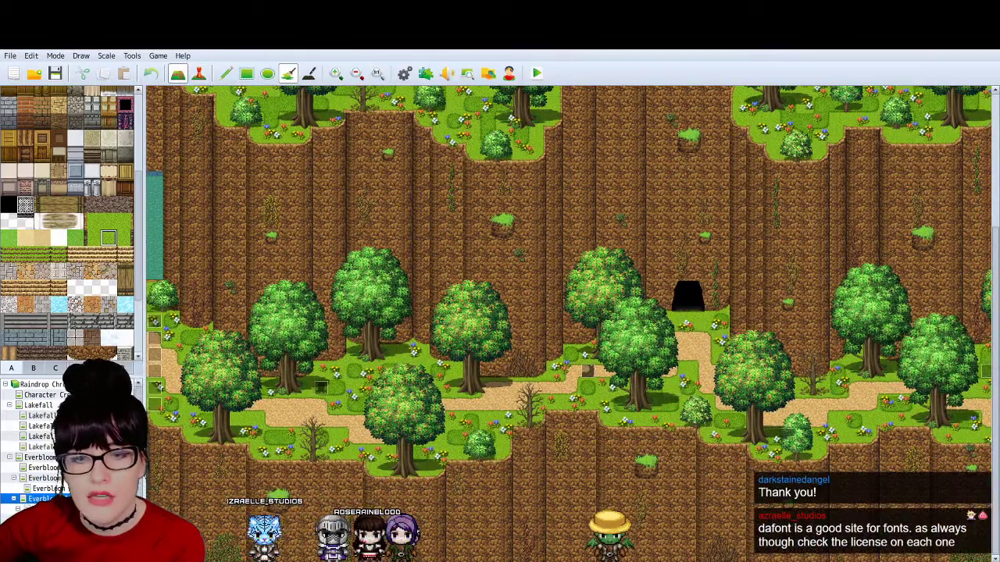
# Step: Switch to Photoshop and go through the open tile sheets to view Trees_by_PandaMaru.png
pyautogui.hotkey('alt', 'Tab')
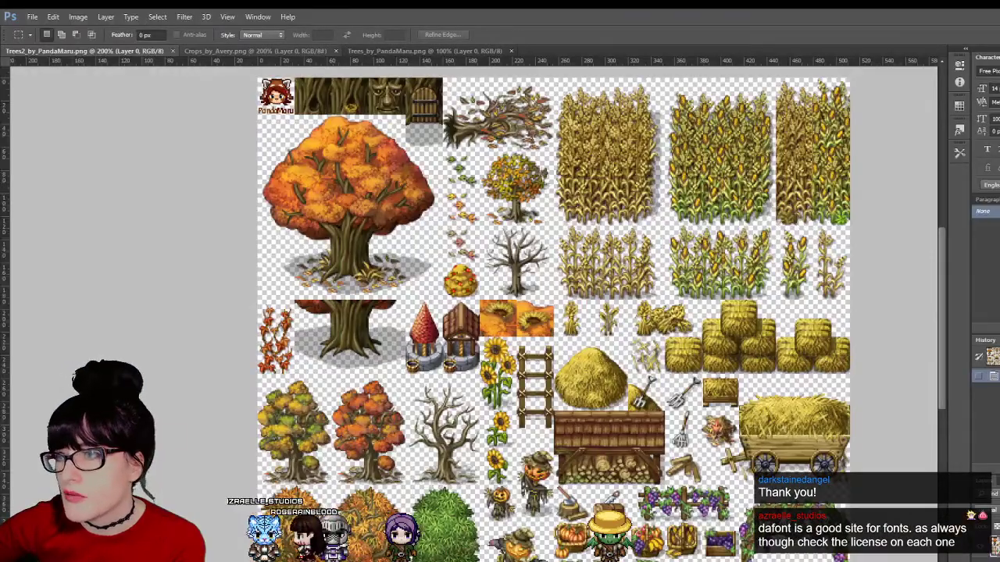
pyautogui.hotkey('ctrl', 'Tab')
pyautogui.hotkey('ctrl', 'Tab')
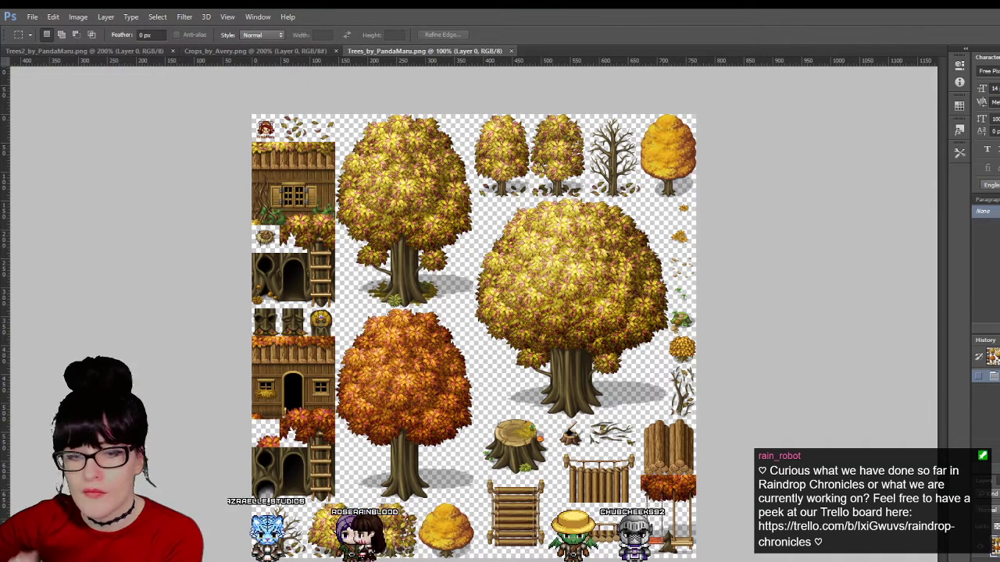
# Step: Check the Farmland tileset in RPG Maker's database, return to Photoshop and examine the grass tiles of Forest_A5 (by Mr Pyramid).png up close
pyautogui.hotkey('alt', 'Tab')
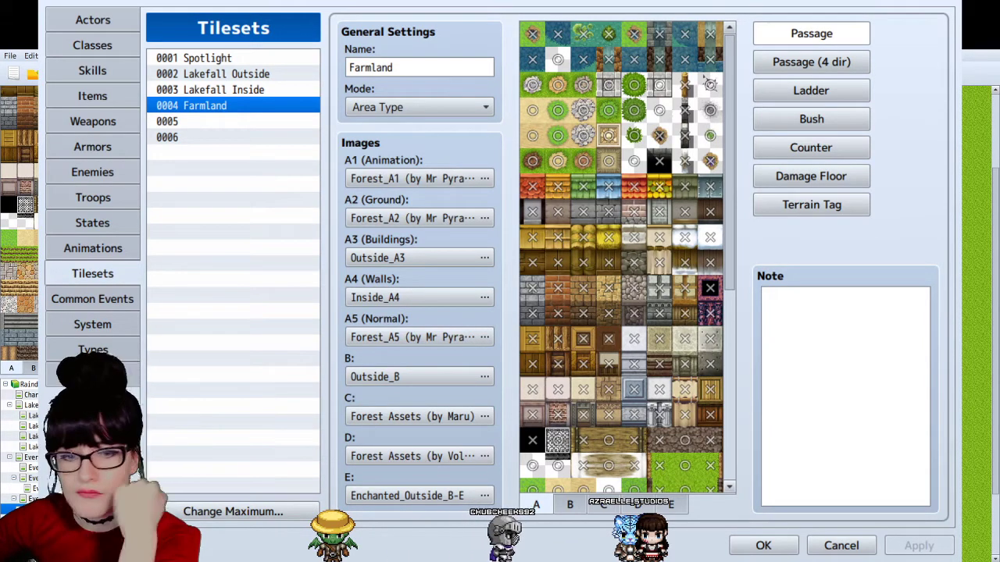
pyautogui.hotkey('alt', 'Tab')
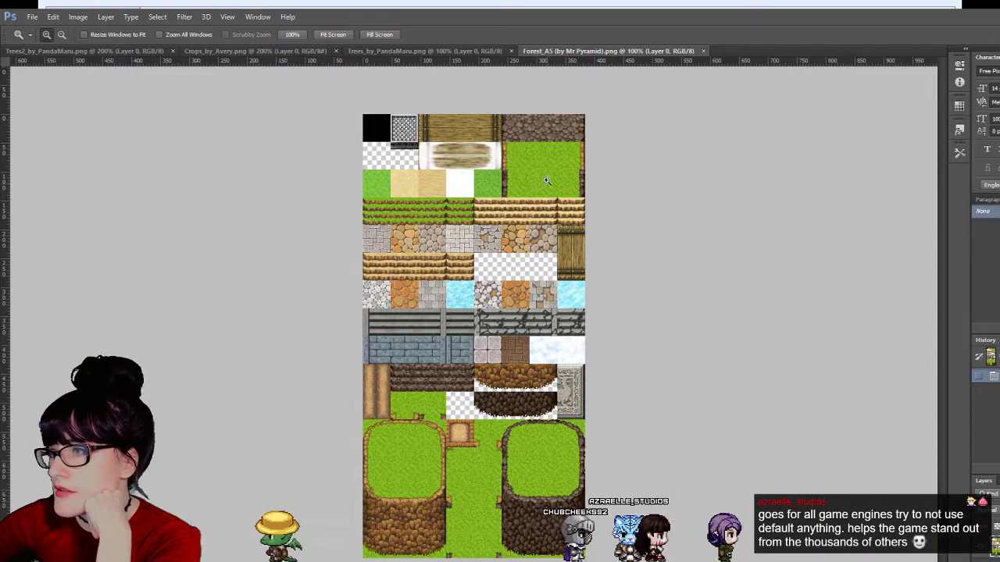
pyautogui.moveTo(545, 162); pyautogui.dragTo(551, 168)
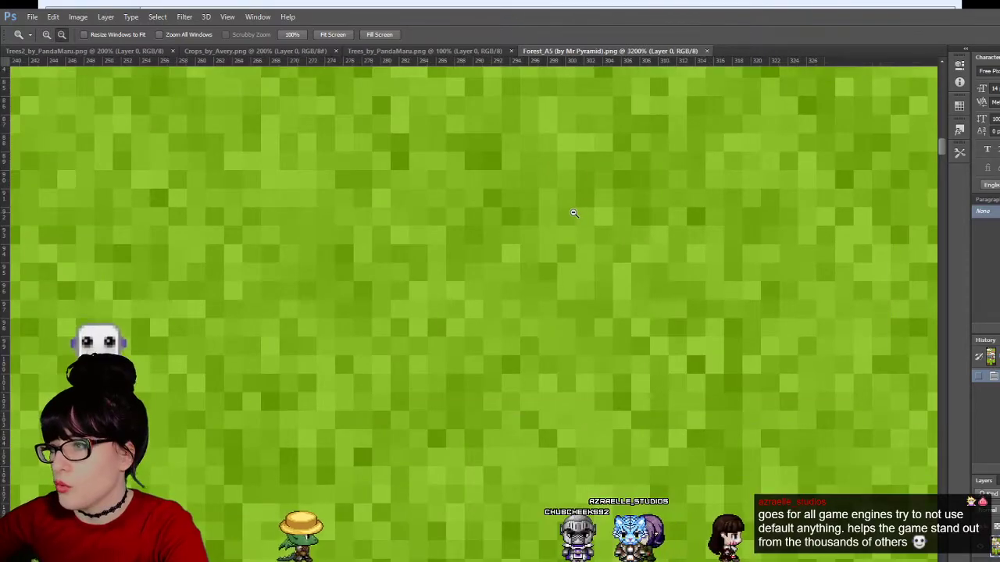
pyautogui.keyDown('alt'); pyautogui.click(574, 212); pyautogui.keyUp('alt')
pyautogui.keyDown('alt'); pyautogui.click(574, 212); pyautogui.keyUp('alt')
pyautogui.keyDown('alt'); pyautogui.click(574, 213); pyautogui.keyUp('alt')
pyautogui.keyDown('alt'); pyautogui.click(642, 205); pyautogui.keyUp('alt')
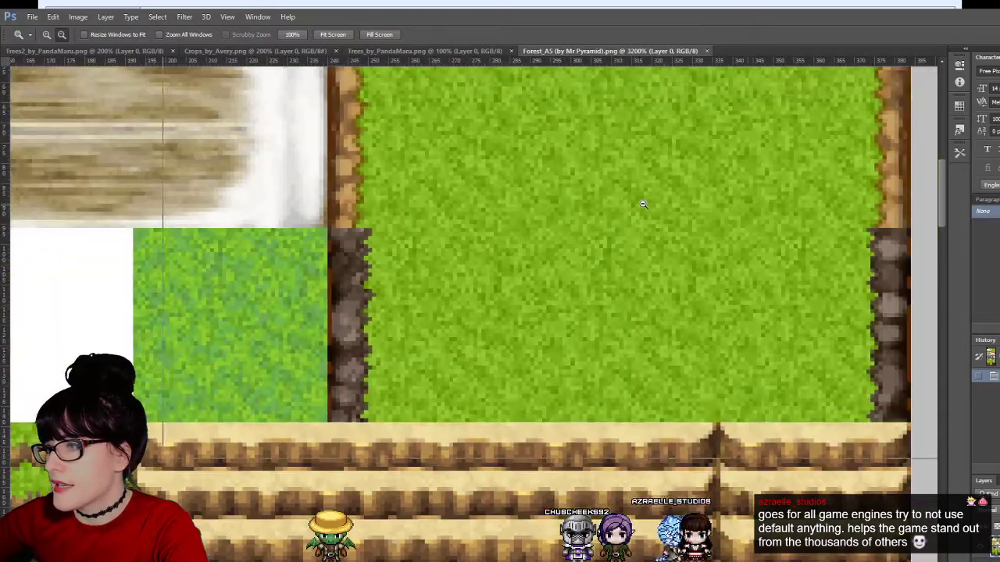
pyautogui.keyDown('alt'); pyautogui.click(644, 202); pyautogui.keyUp('alt')
pyautogui.keyDown('alt'); pyautogui.click(643, 205); pyautogui.keyUp('alt')
pyautogui.keyDown('alt'); pyautogui.click(643, 203); pyautogui.keyUp('alt')
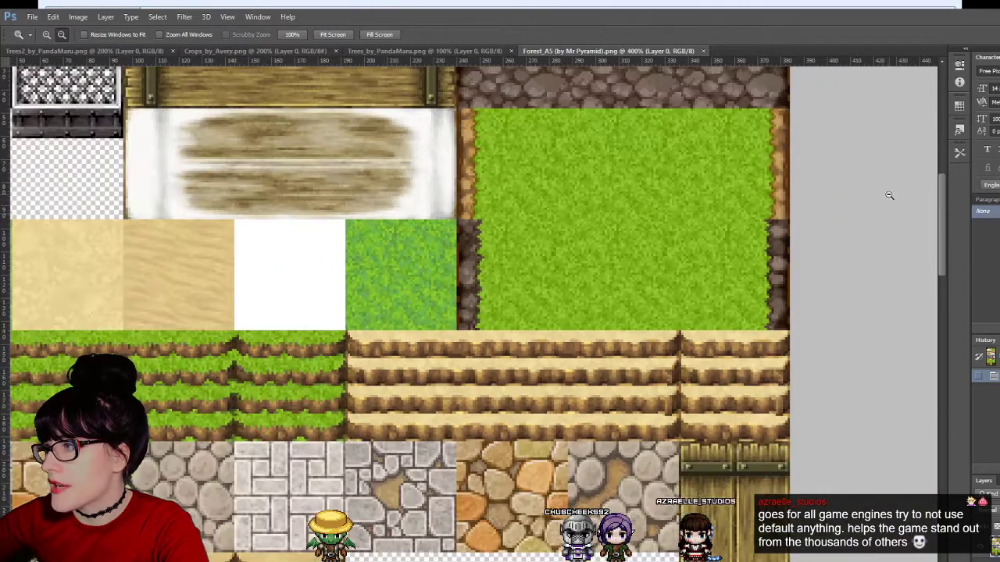
pyautogui.keyDown('alt'); pyautogui.click(673, 173); pyautogui.keyUp('alt')
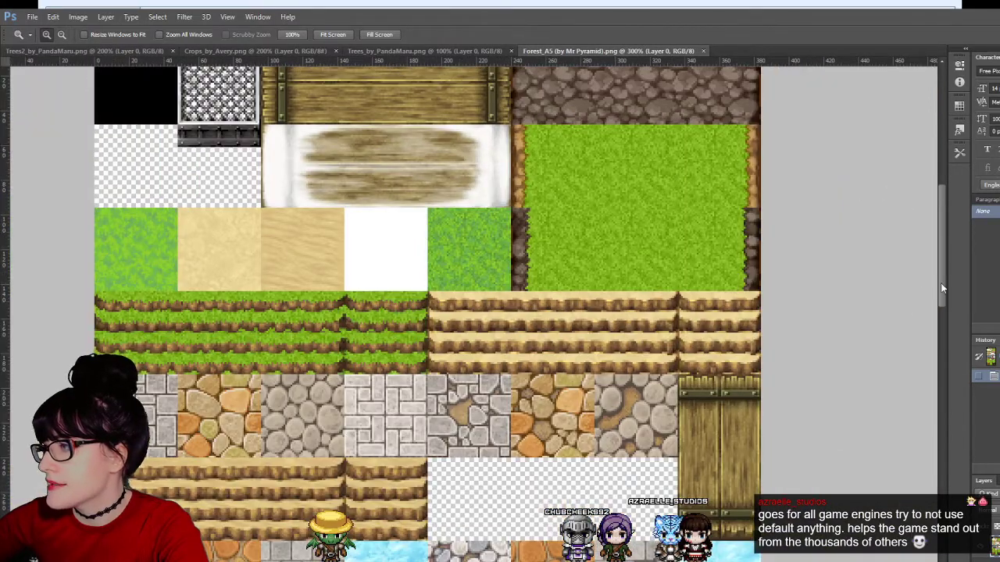
pyautogui.moveTo(941, 289); pyautogui.dragTo(946, 243)
# Step: Try rectangular selections around the edged grass block beside the plank tiles in Forest_A5
pyautogui.press('v')
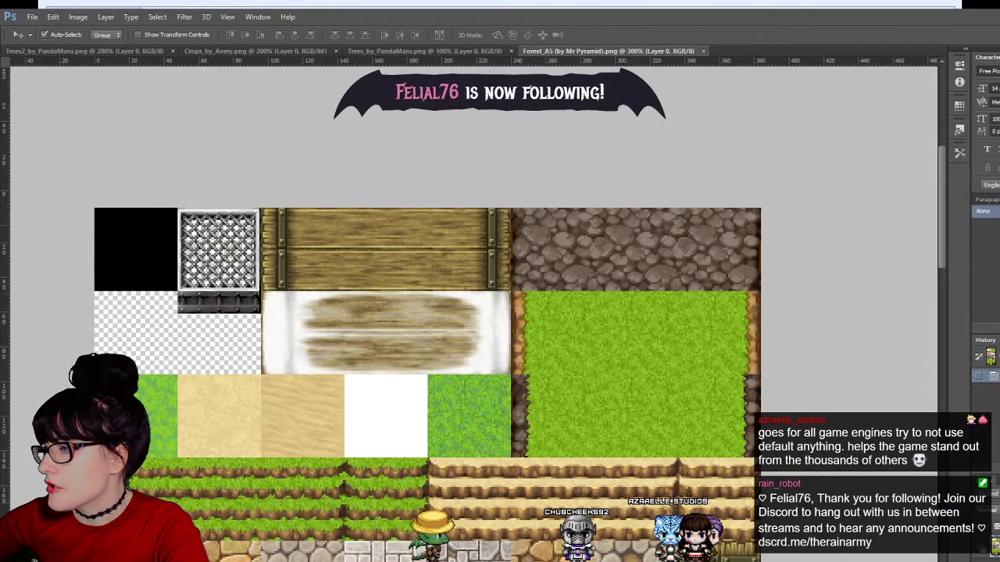
pyautogui.press('m')
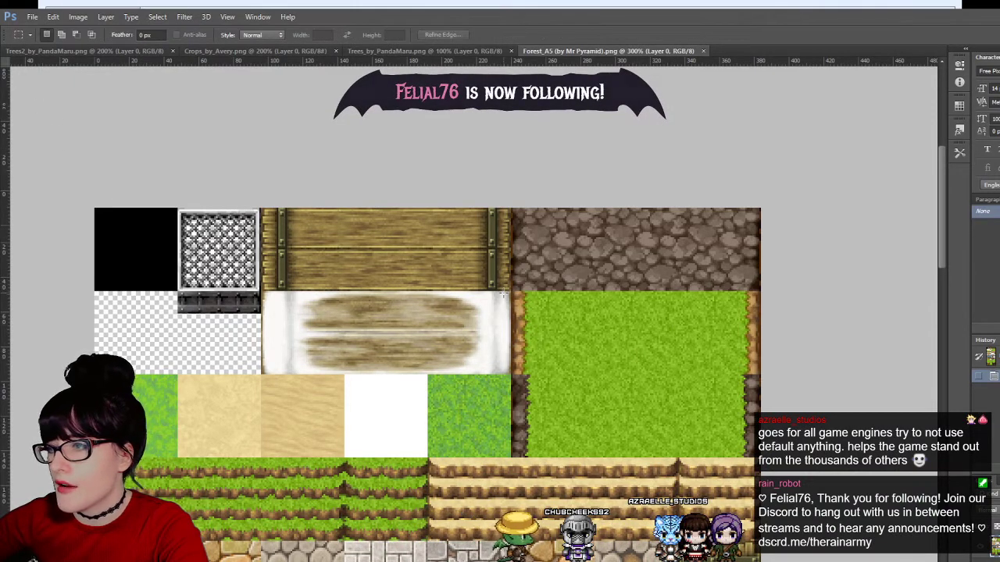
pyautogui.moveTo(512, 292); pyautogui.dragTo(760, 457)
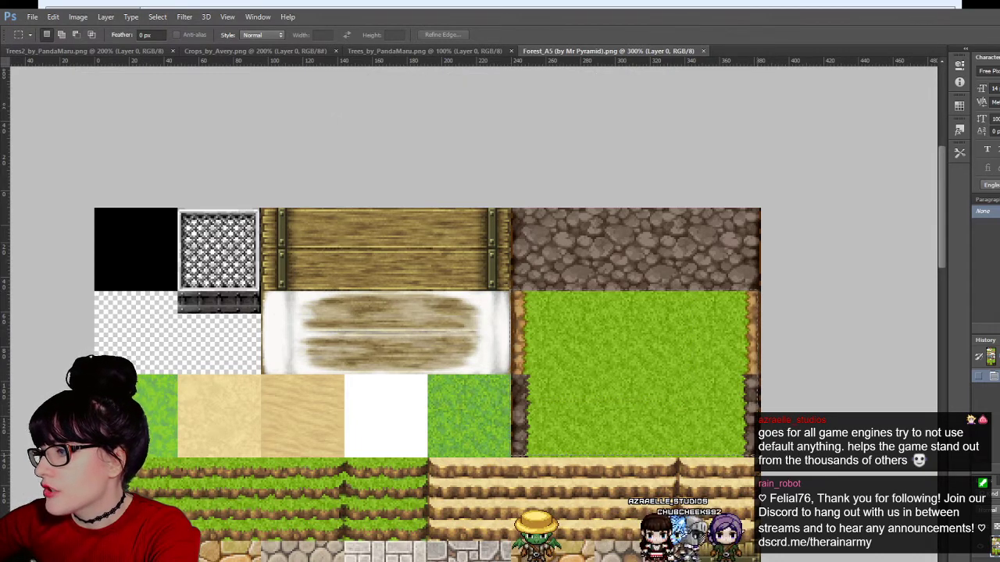
pyautogui.moveTo(760, 457); pyautogui.dragTo(762, 457)
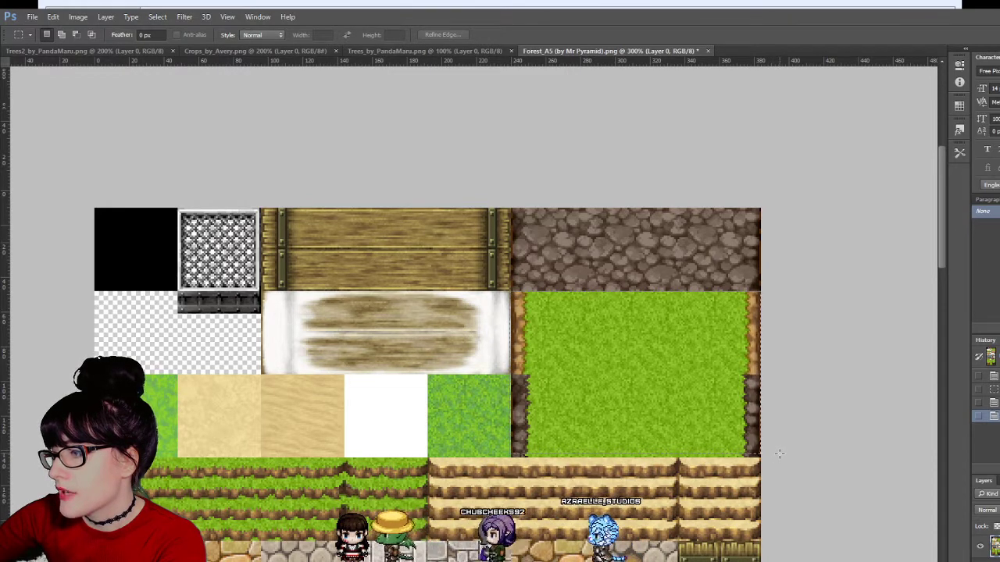
pyautogui.moveTo(759, 457); pyautogui.dragTo(513, 293)
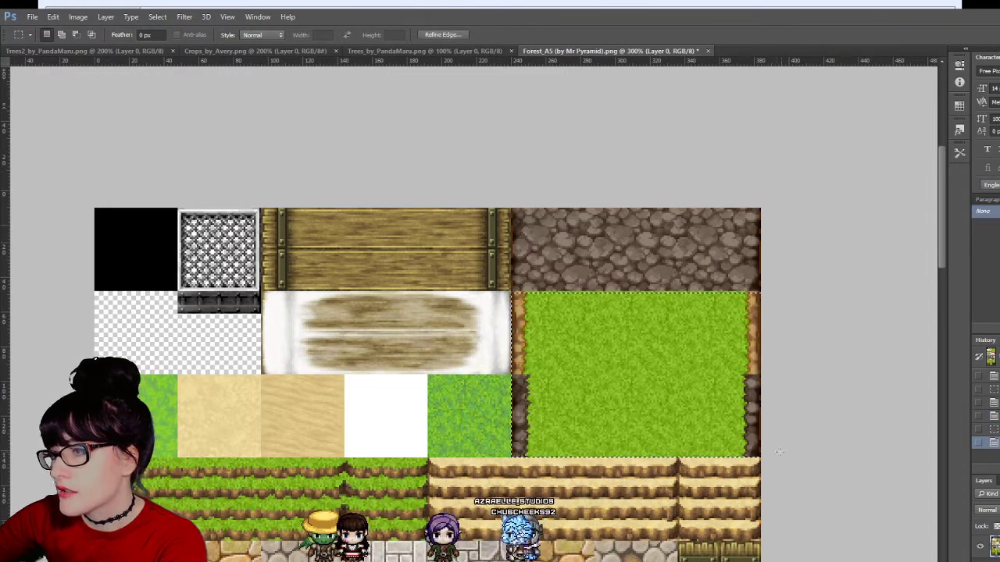
pyautogui.click(512, 291)
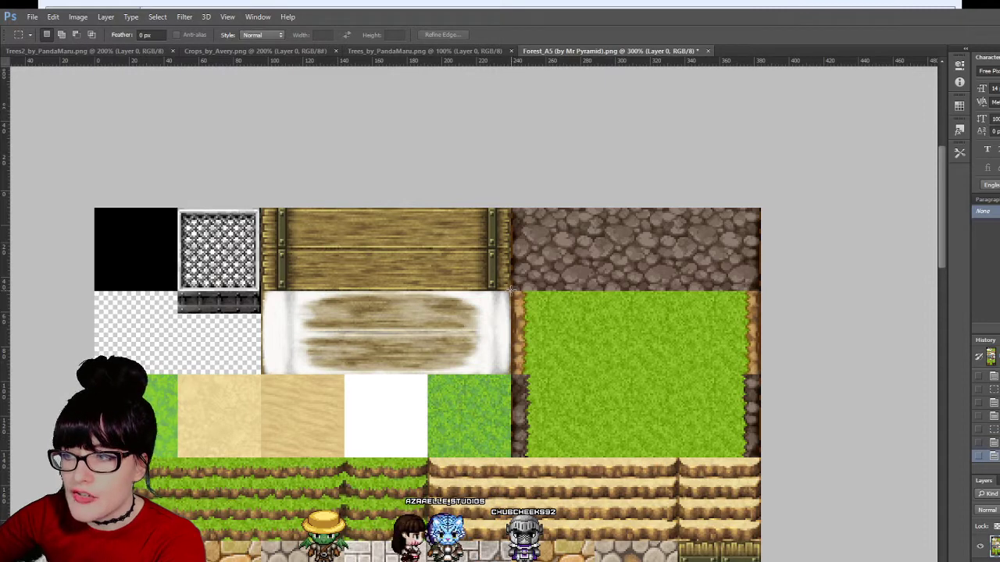
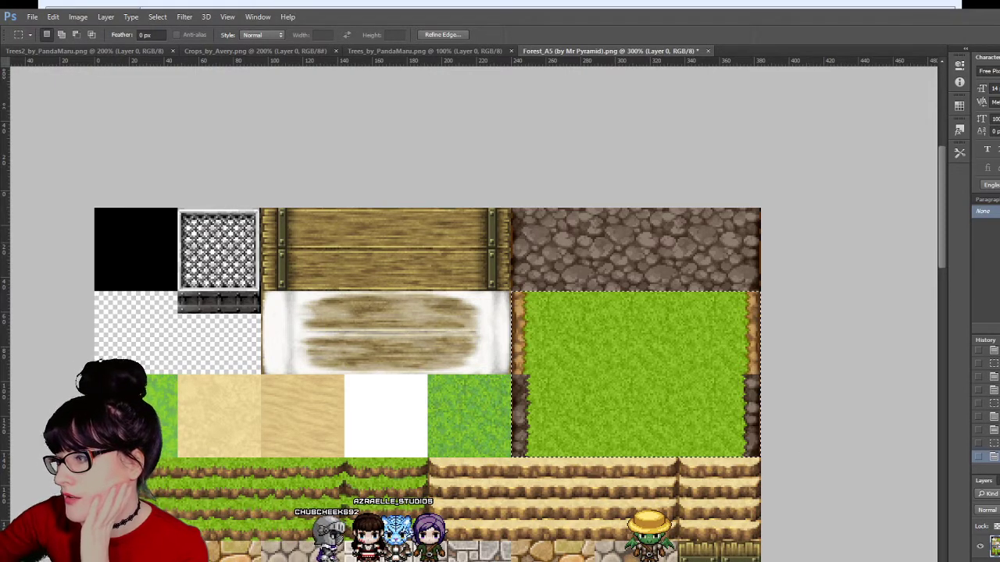
# Step: Select the edged grass block below the dark stone tiles, about 144 by 96 px, and copy it to a new layer
pyautogui.hotkey('ctrl', 'd')
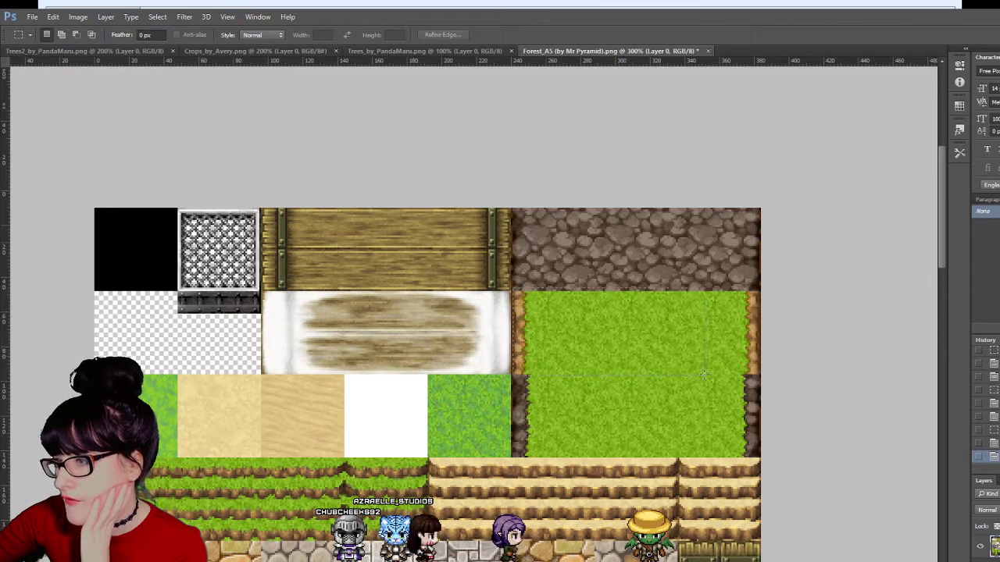
pyautogui.moveTo(512, 289); pyautogui.dragTo(780, 455)
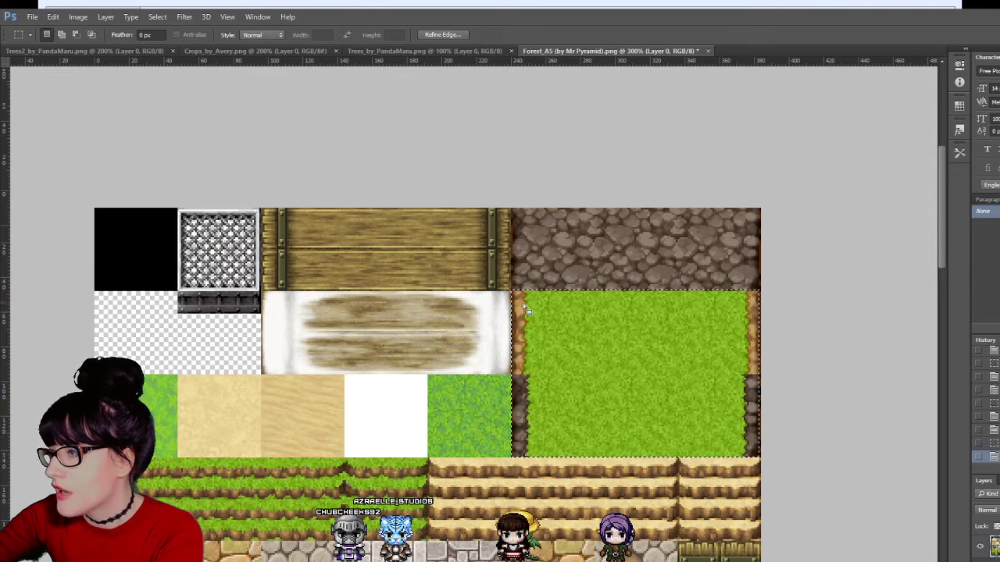
pyautogui.hotkey('ctrl', 'd')
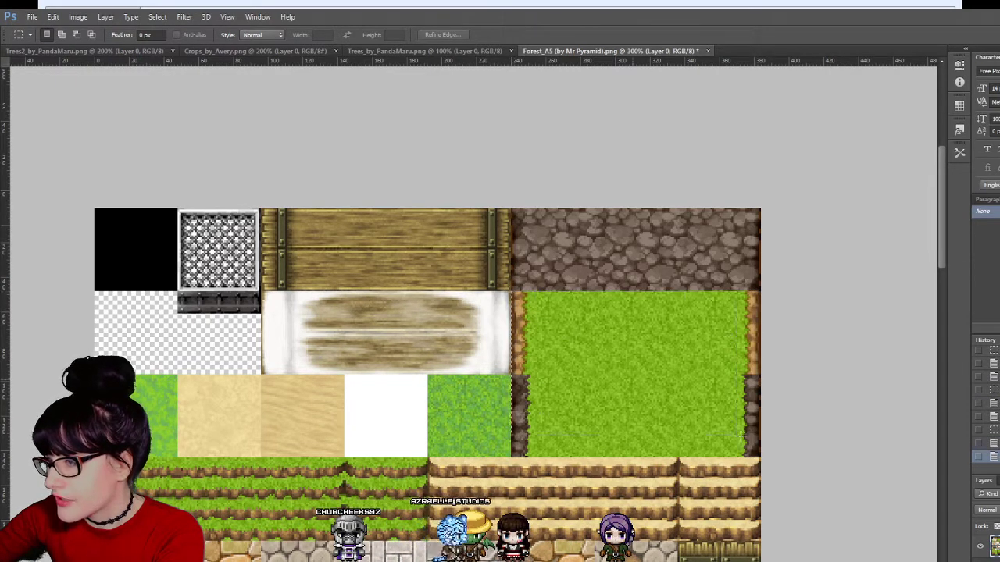
pyautogui.moveTo(513, 292); pyautogui.dragTo(787, 456)
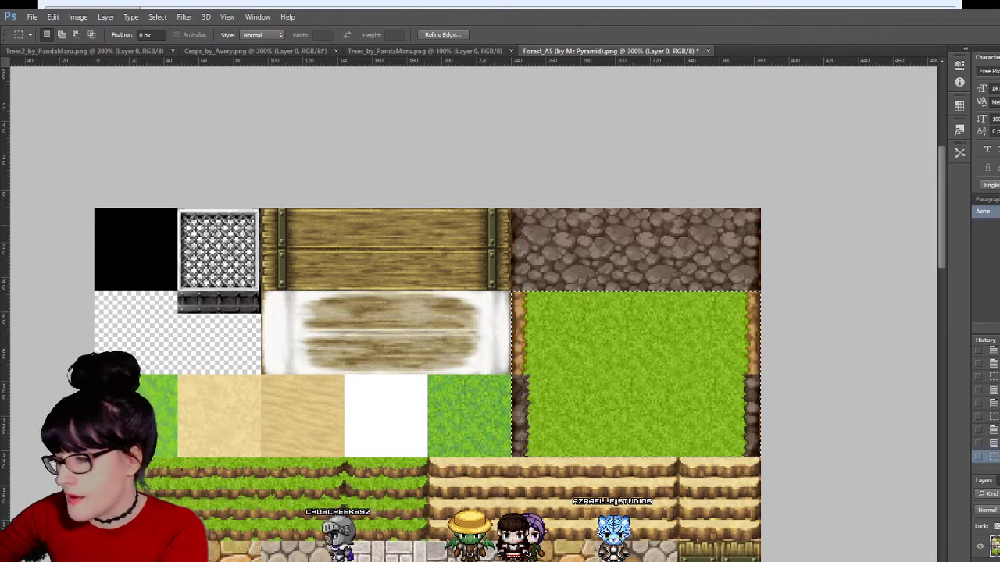
pyautogui.hotkey('ctrl', 'j')
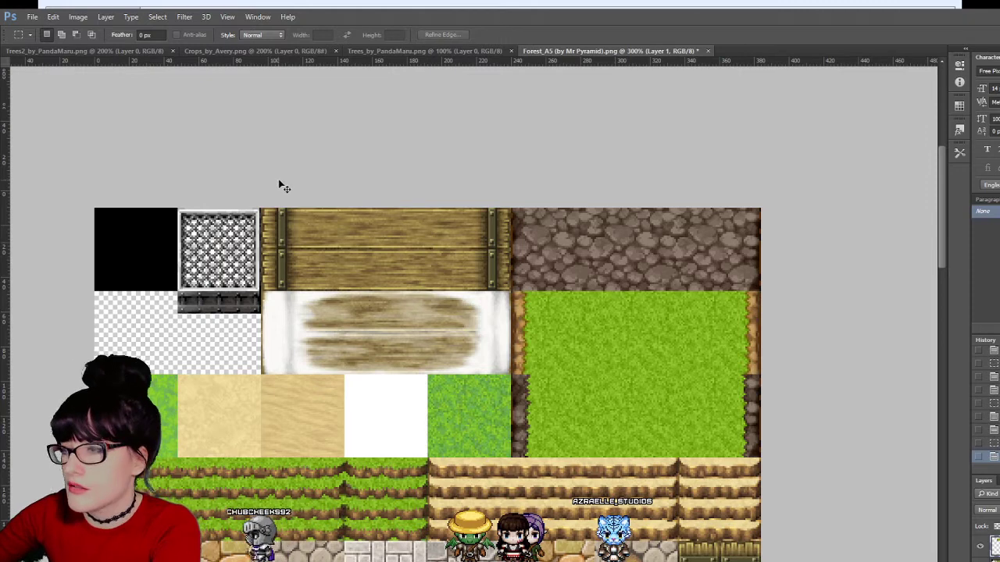
# Step: Try recolouring the copied grass block with Hue/Saturation, testing orange, yellow and yellow-green tints
pyautogui.hotkey('ctrl', 'u')
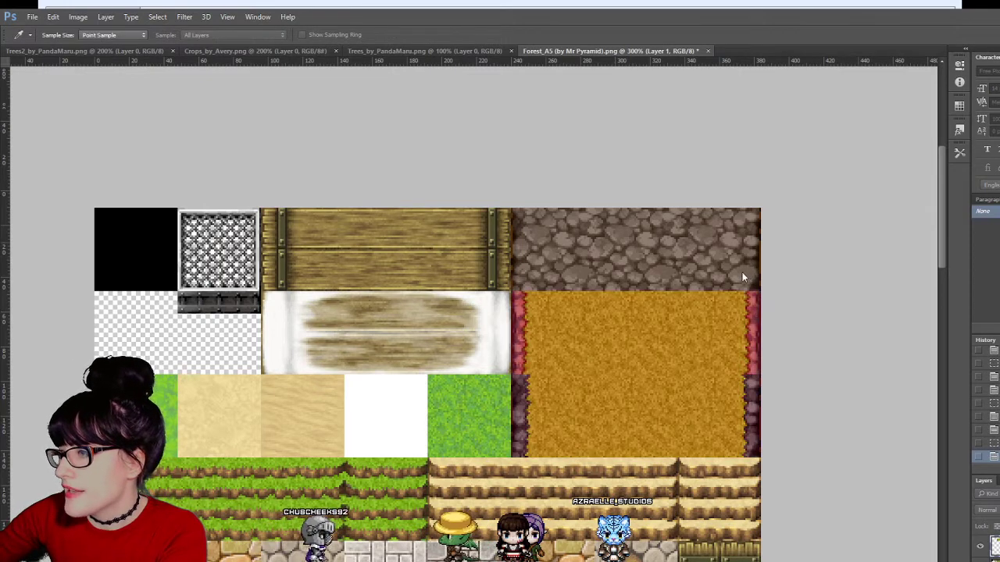
pyautogui.moveTo(754, 280)
pyautogui.mouseDown()
pyautogui.moveTo(810, 276)
pyautogui.moveTo(735, 266)
pyautogui.moveTo(762, 279)
pyautogui.mouseUp()
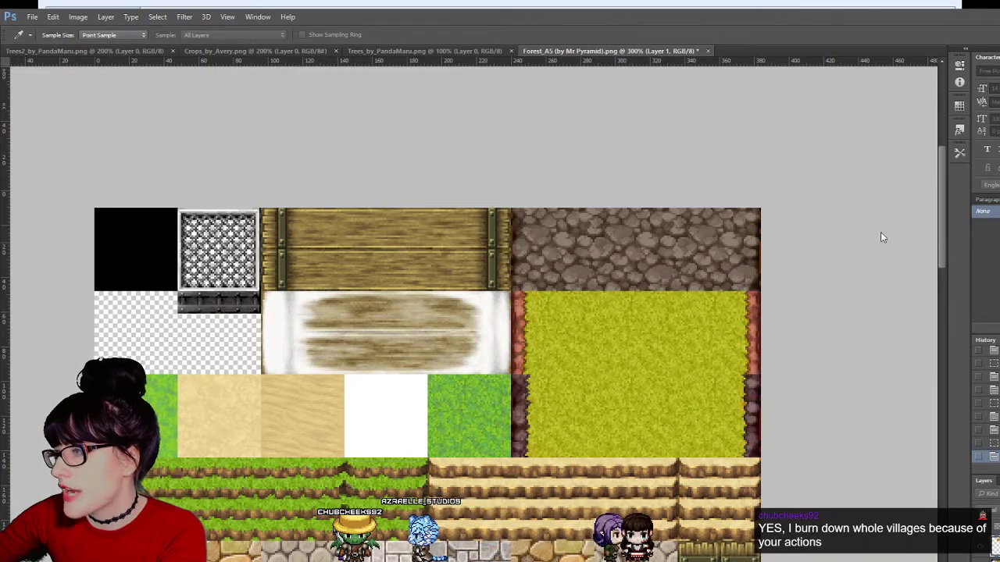
pyautogui.press('Return')
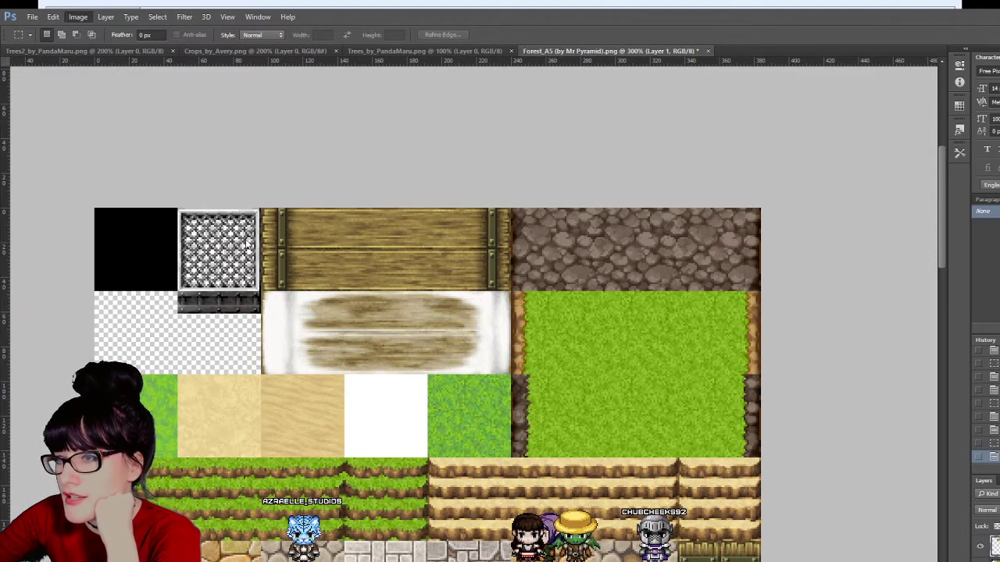
pyautogui.press('i')
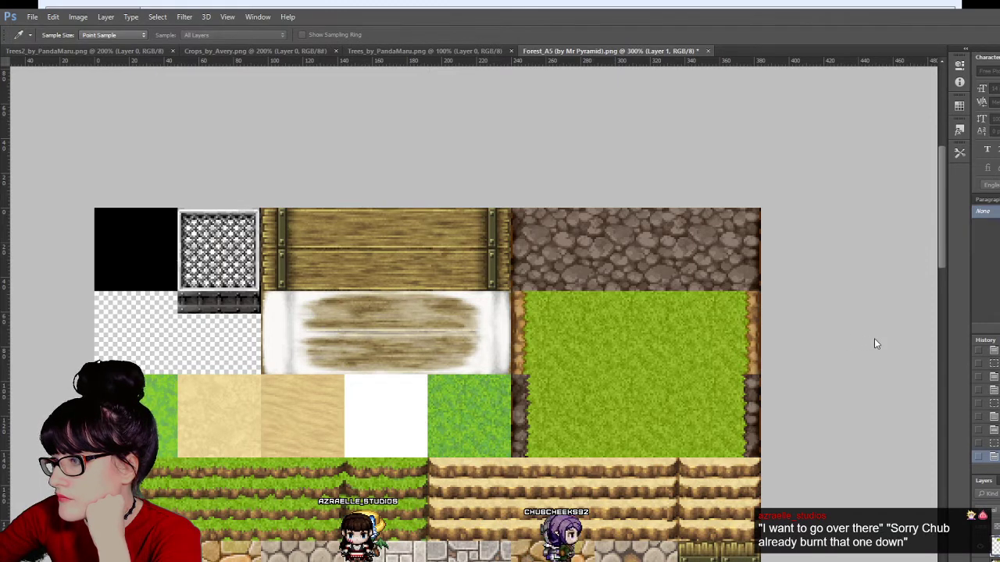
pyautogui.press('m')
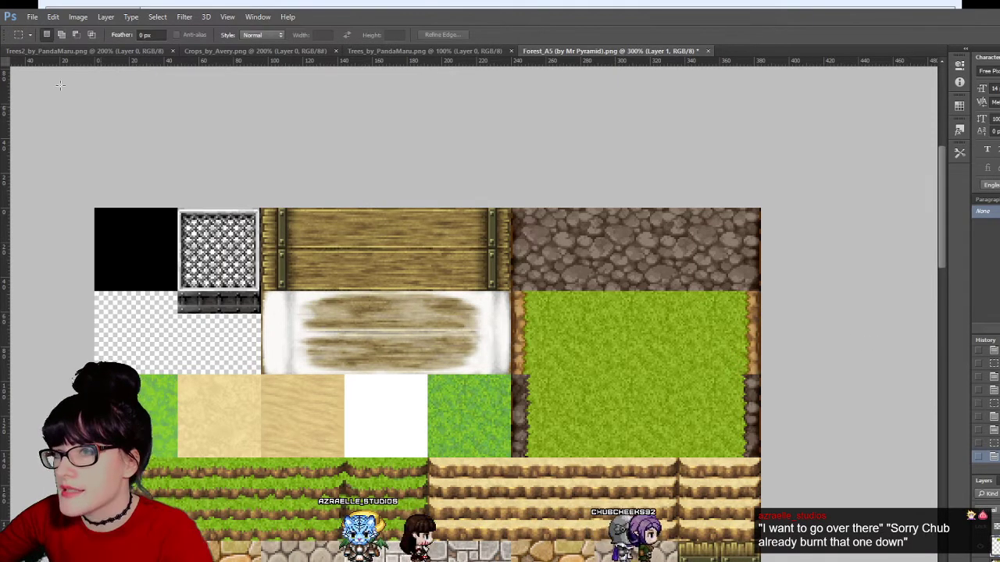
# Step: Move the copied grass block directly beside the original, over the worn plank and ground tiles
pyautogui.press('v')
pyautogui.moveTo(621, 370); pyautogui.dragTo(371, 383)
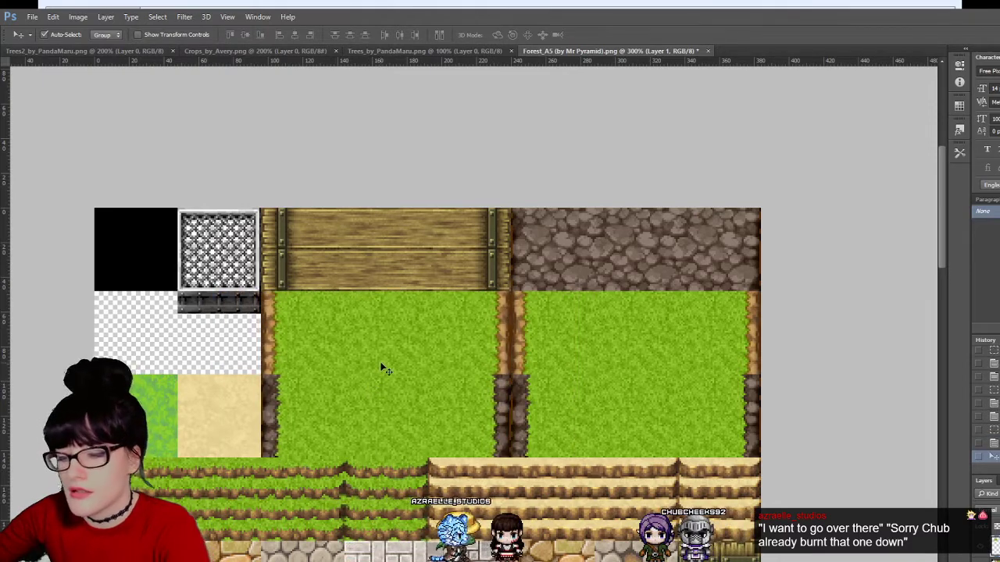
pyautogui.press('i')
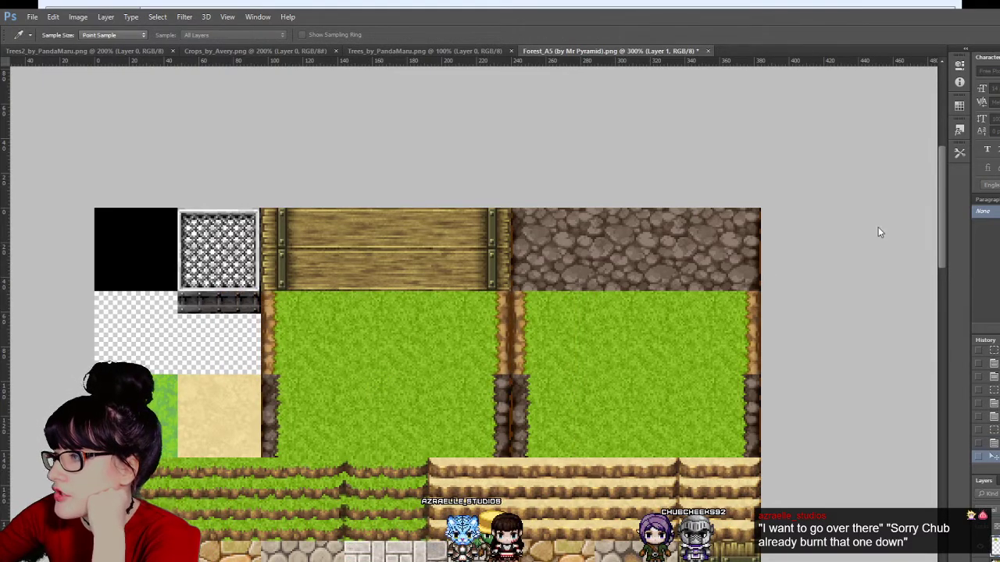
pyautogui.press('v')
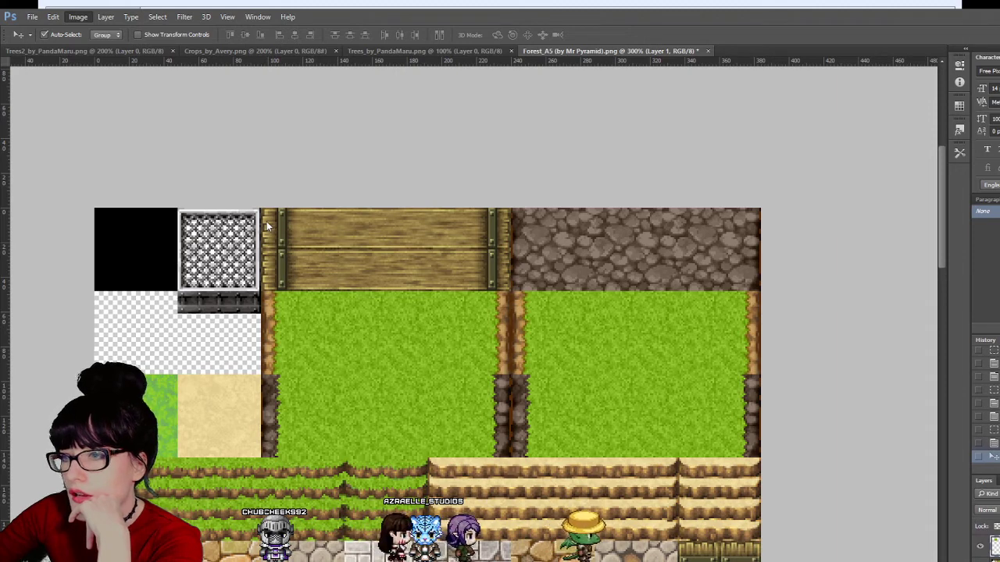
# Step: Recolour the copied grass block to a dry olive-yellow and compare it by toggling the layer's visibility
pyautogui.press('i')
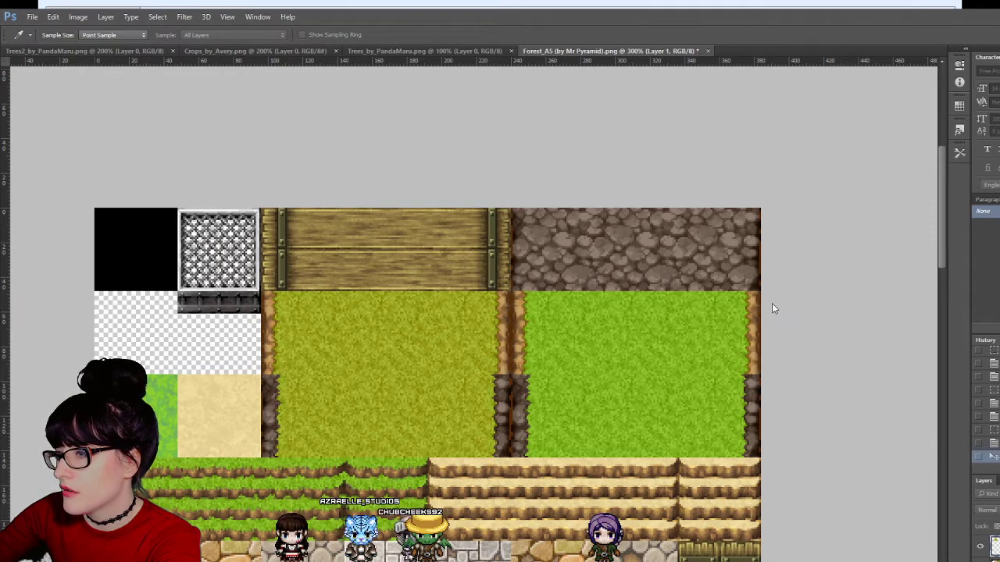
pyautogui.press('v')
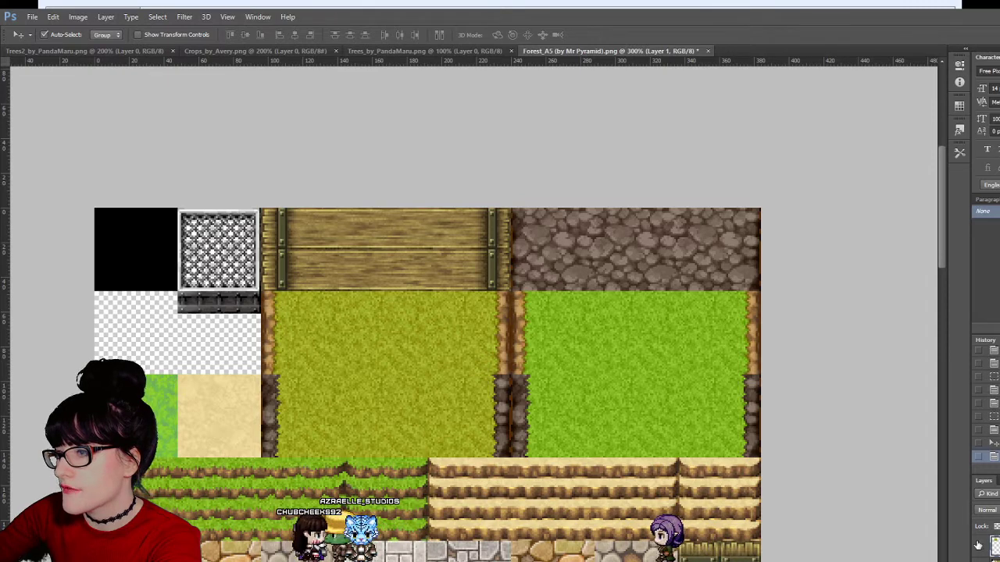
pyautogui.click(979, 545)
pyautogui.click(979, 546)
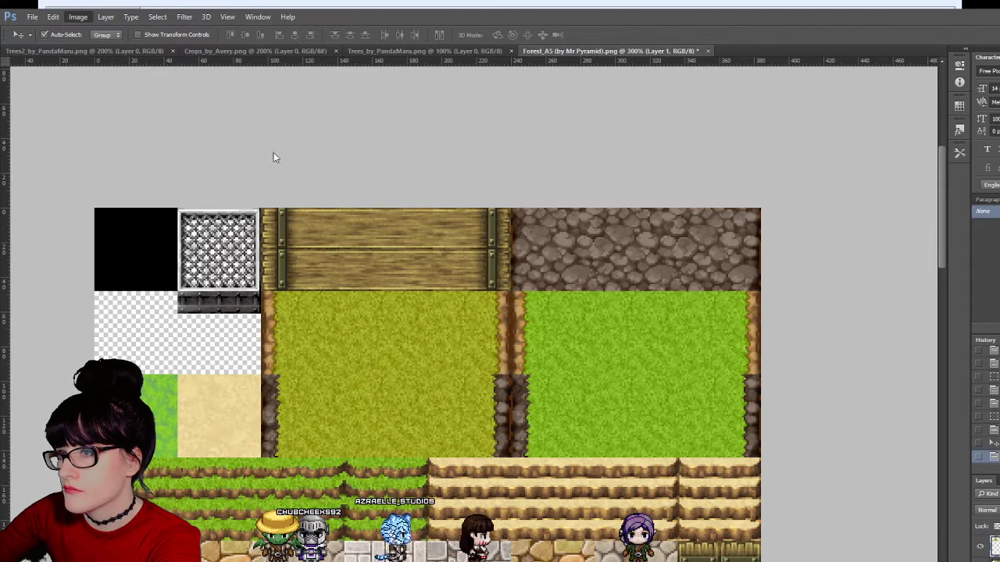
# Step: Test a bright orange-gold tint on the copied grass, revert it, and apply a more muted golden olive adjustment
pyautogui.press('i')
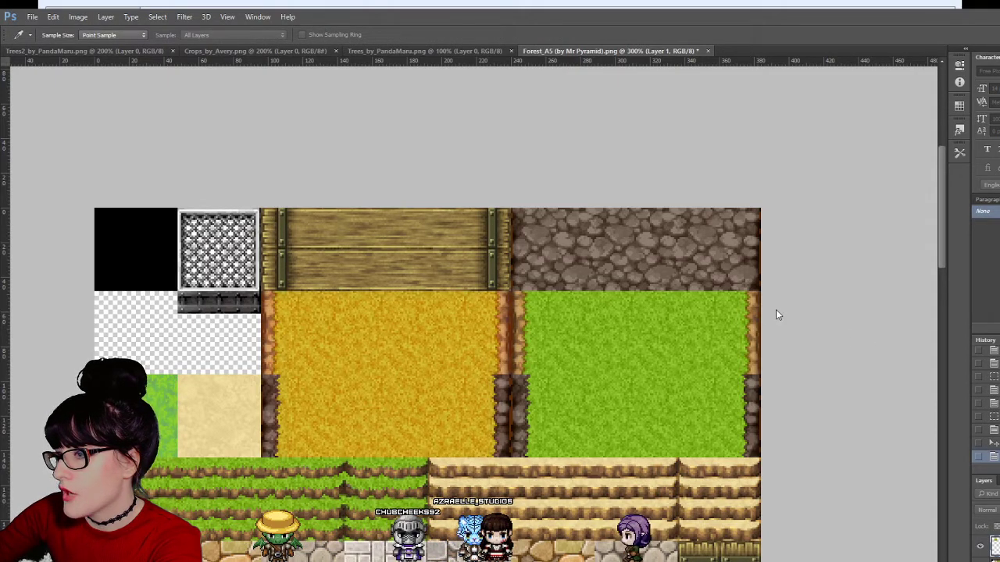
pyautogui.hotkey('ctrl', 'z')
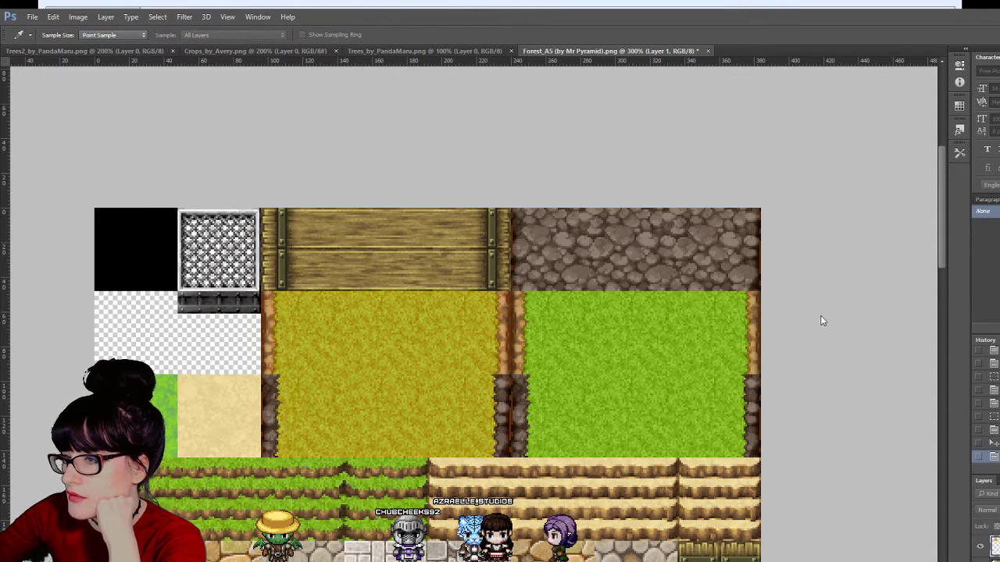
pyautogui.hotkey('ctrl', 'z')
pyautogui.hotkey('ctrl', 'z')
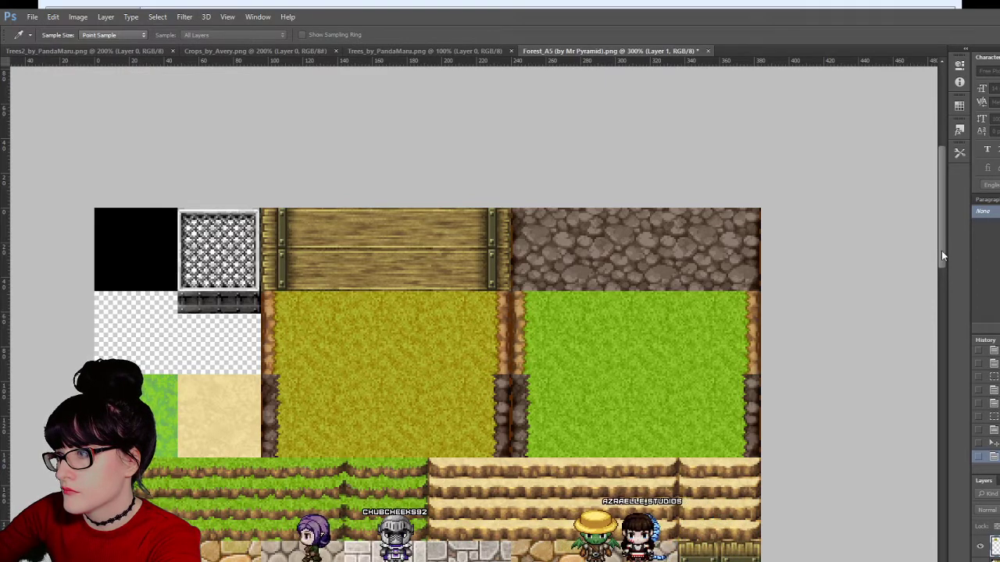
pyautogui.press('v')
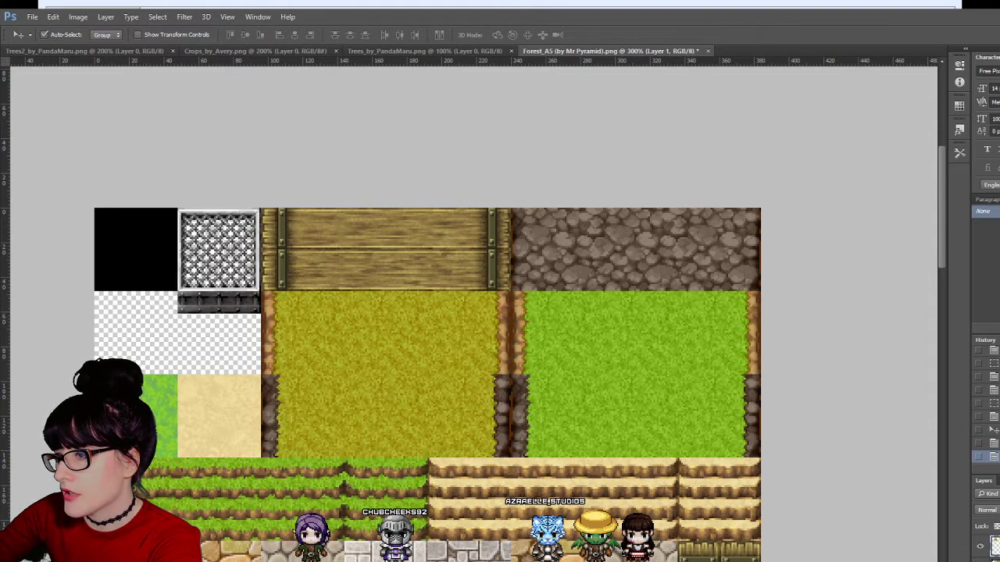
# Step: Compare the copied grass block before and after recolouring by undoing and redoing the colour adjustments
pyautogui.hotkey('ctrl', 'alt', 'z')
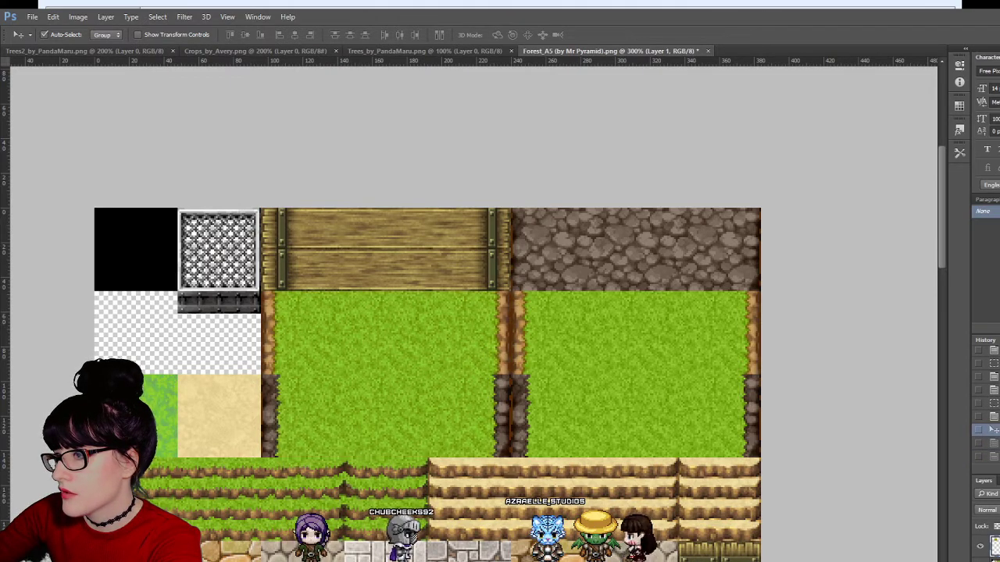
pyautogui.hotkey('ctrl', 'shift', 'z')
pyautogui.hotkey('ctrl', 'shift', 'z')
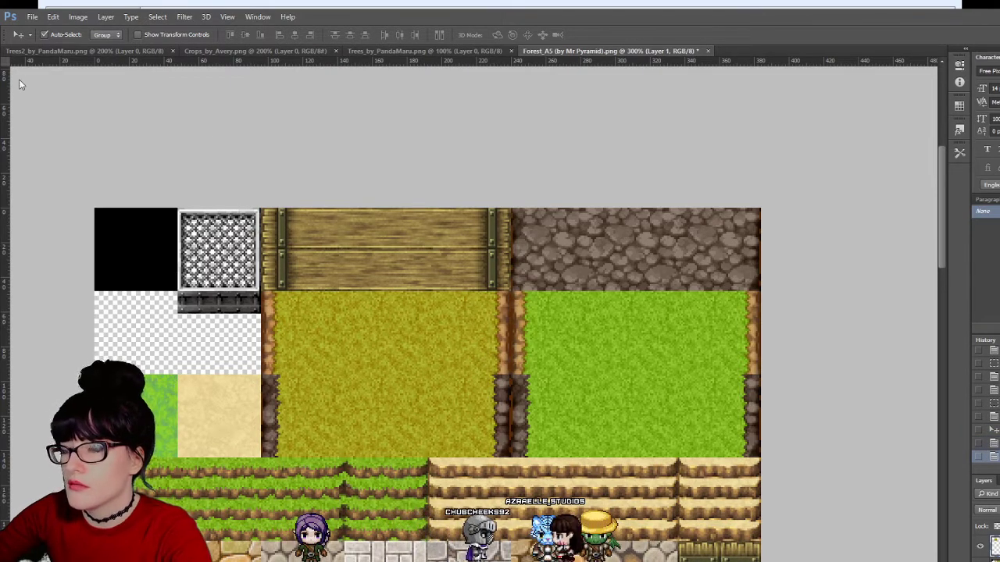
# Step: Move the recoloured golden grass block over the original green grass tiles and compare both by toggling the layer's visibility
pyautogui.moveTo(396, 364); pyautogui.dragTo(647, 364)
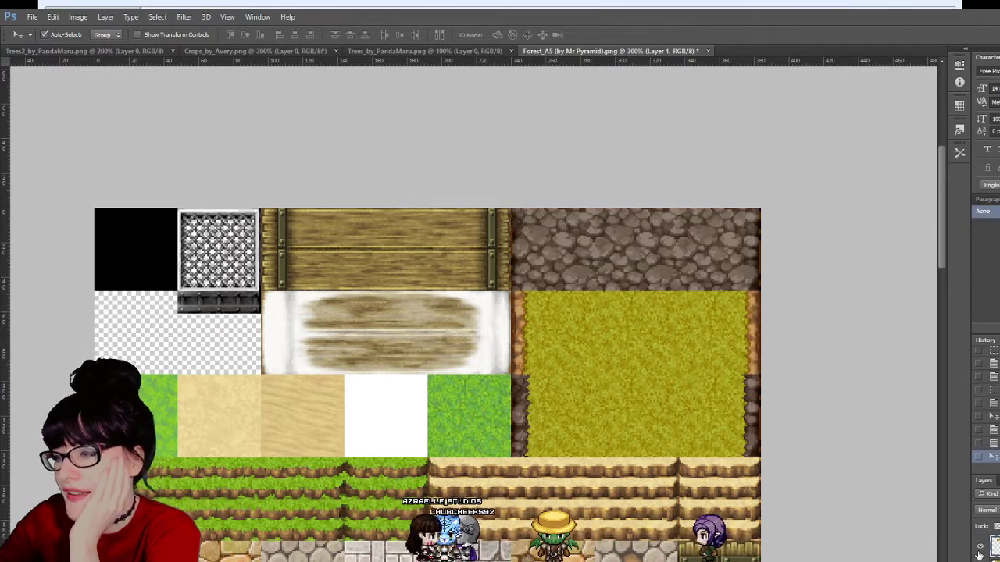
pyautogui.click(979, 551)
pyautogui.click(979, 552)
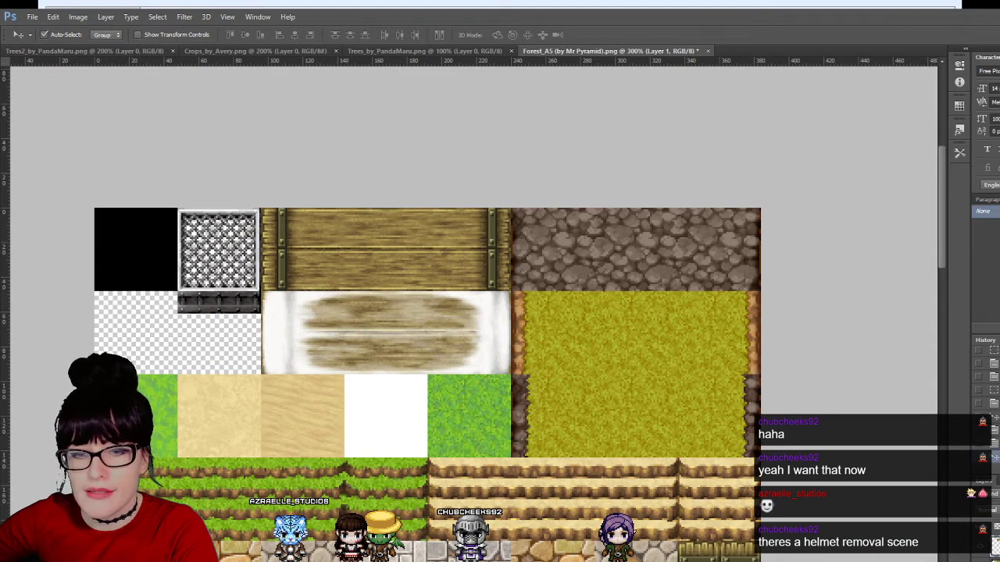
# Step: Switch to RPG Maker MV, review the Farmland tileset's ground tiles and accept the database so the map picks up the recoloured grass
pyautogui.hotkey('alt', 'Tab')
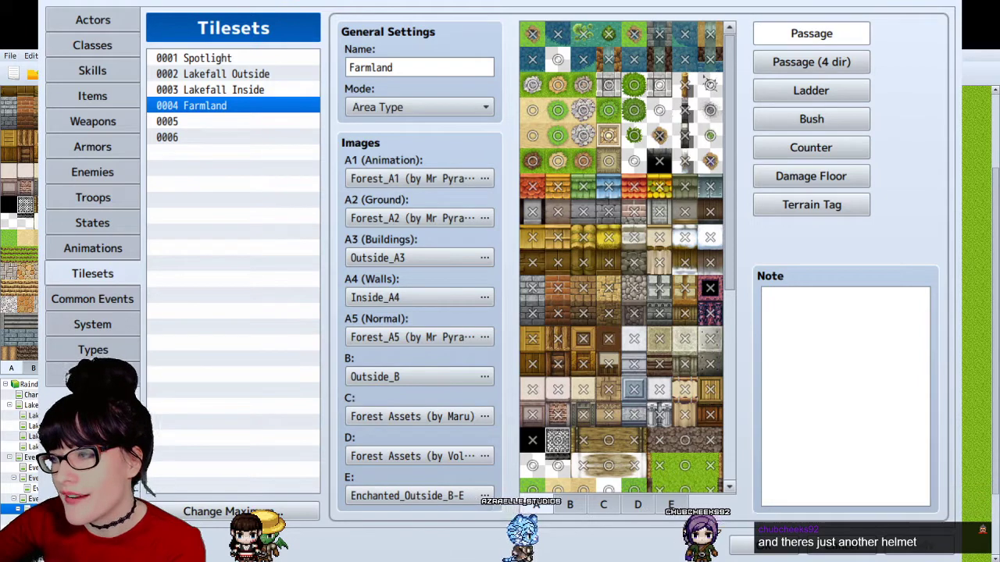
pyautogui.scroll(-2, 746, 88)
pyautogui.scroll(2, 746, 88)
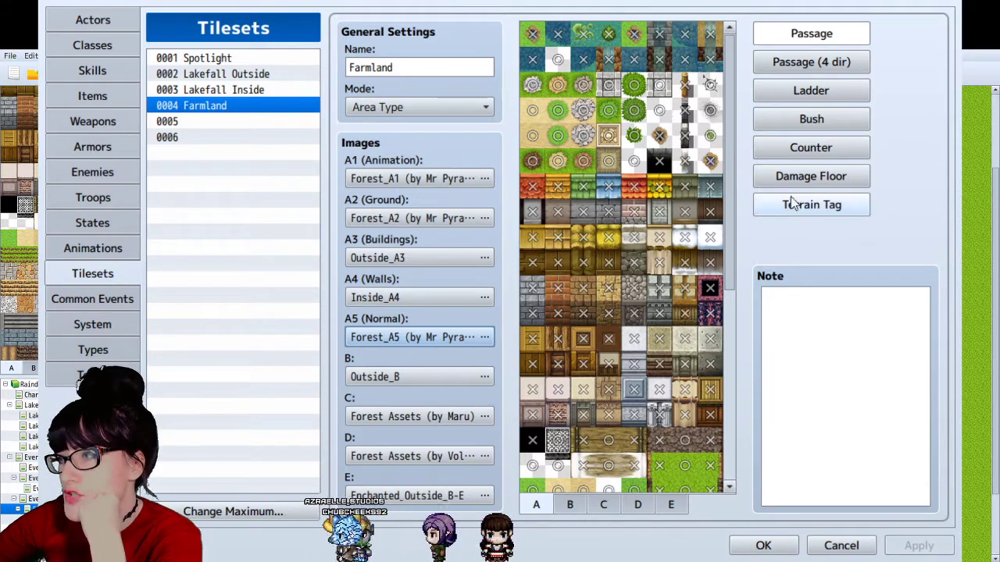
pyautogui.scroll(-5, 750, 297)
pyautogui.scroll(5, 741, 214)
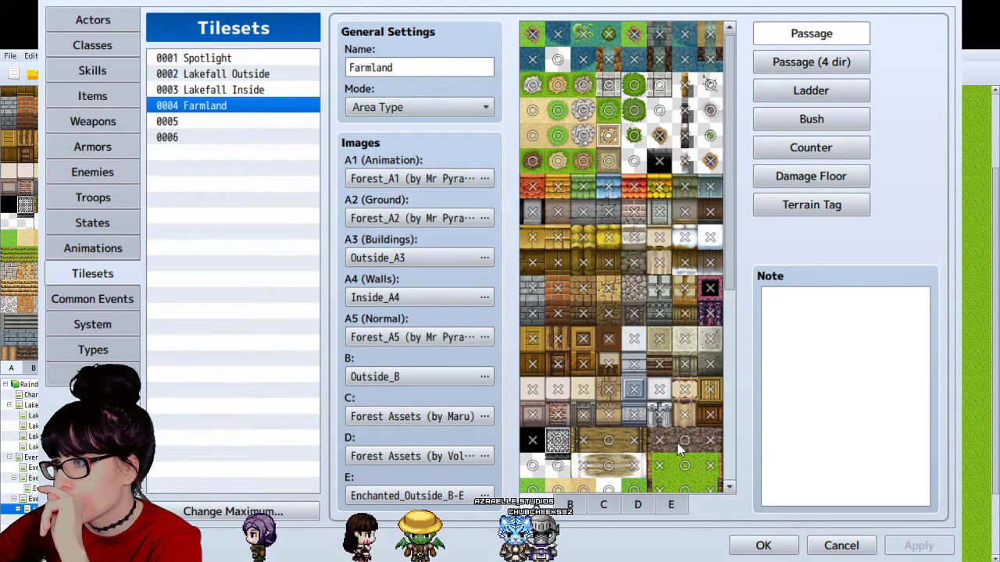
pyautogui.click(761, 545)
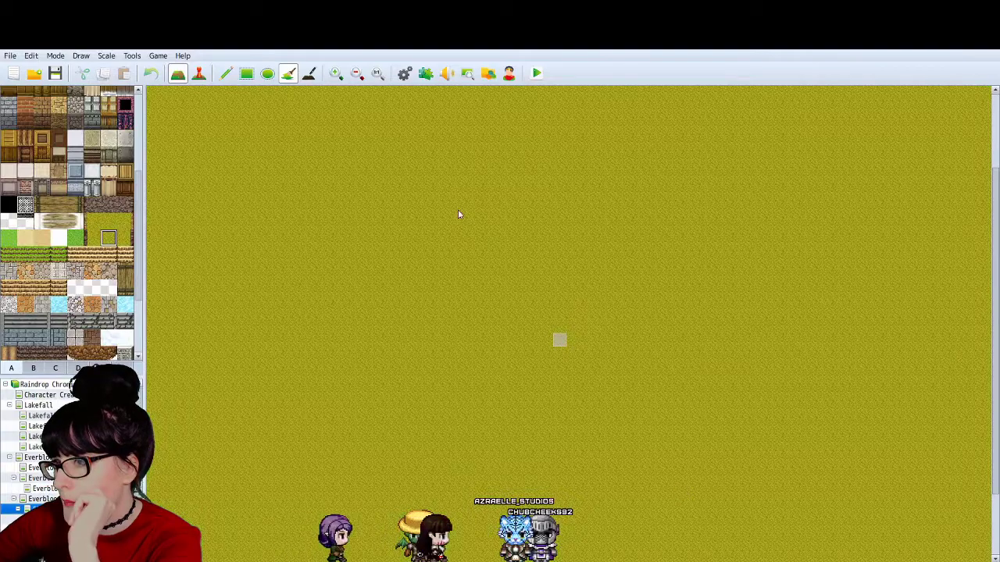
# Step: Compare the golden map with the Everbloom forest map, and fill the blank gap near its upper edge with golden grass
pyautogui.click(356, 78)
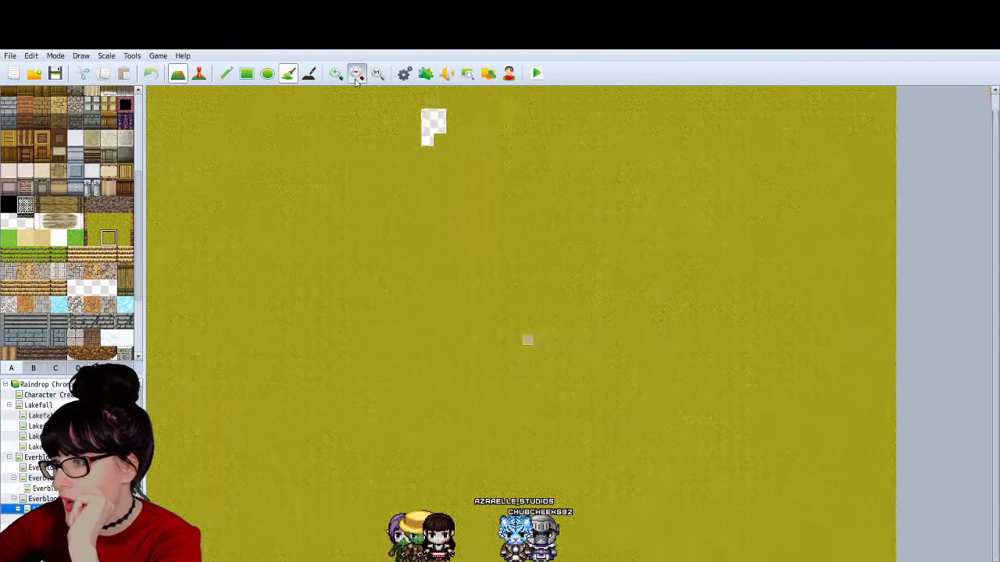
pyautogui.click(355, 79)
pyautogui.click(335, 73)
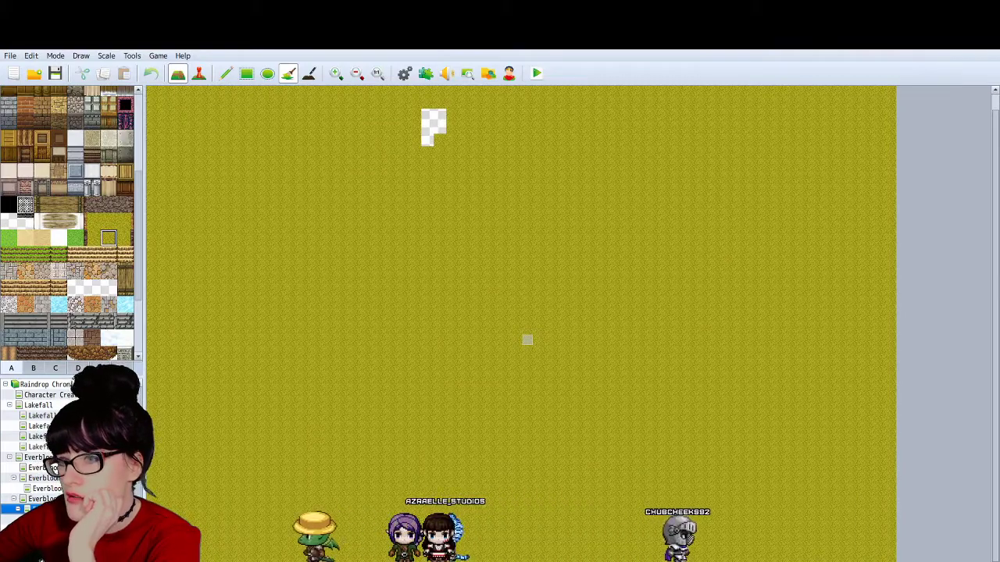
pyautogui.click(46, 478)
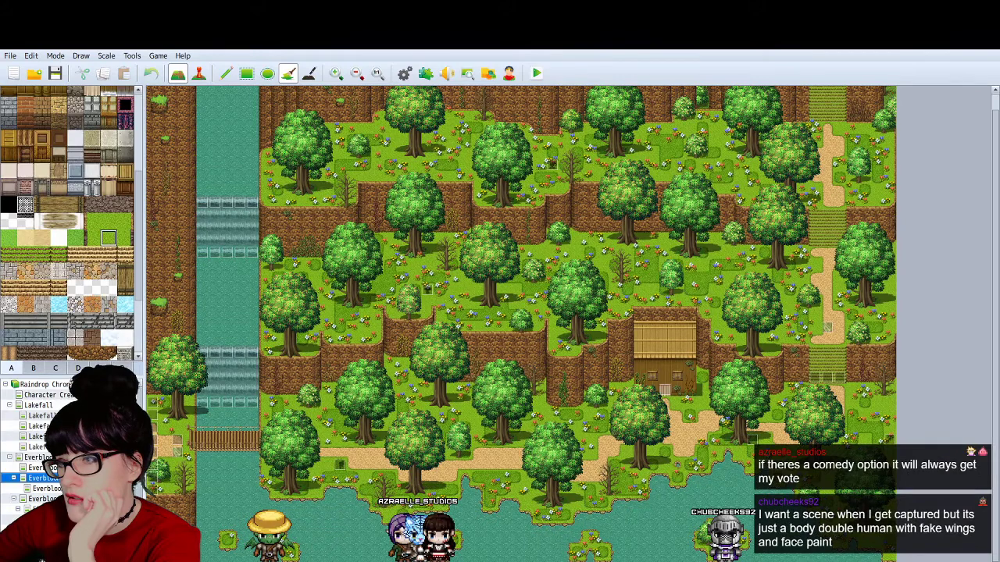
pyautogui.click(32, 509)
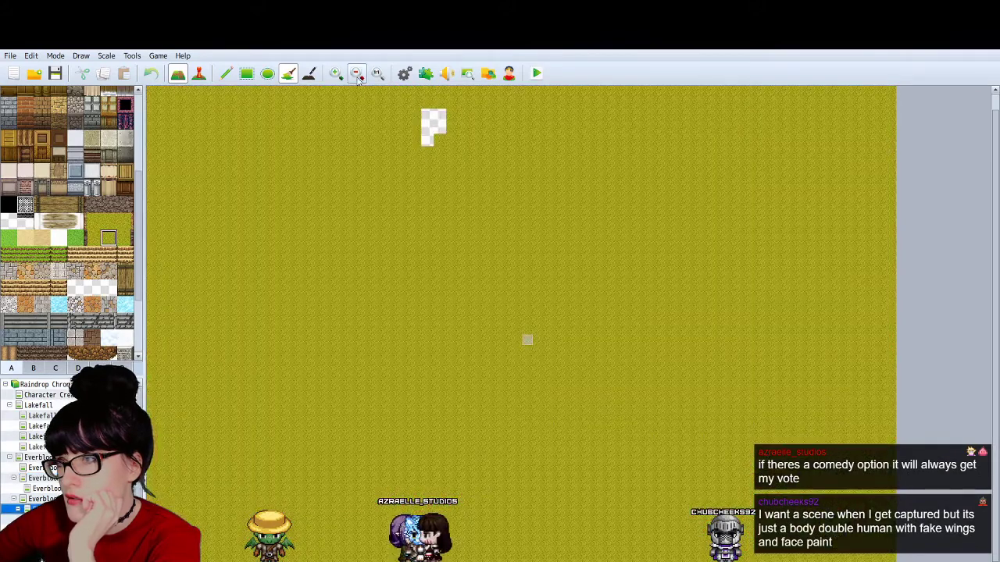
pyautogui.scroll(1, 440, 315)
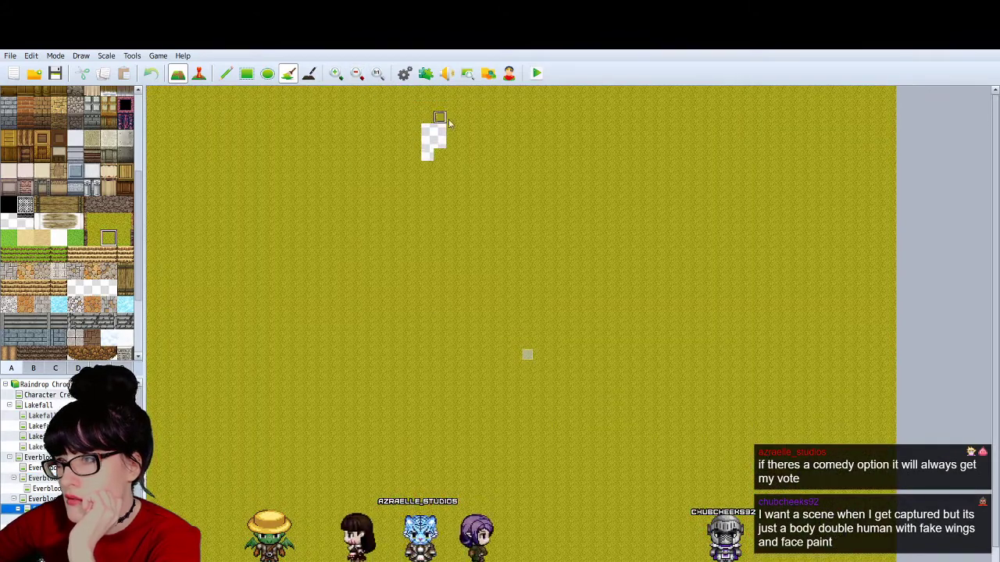
pyautogui.moveTo(442, 125)
pyautogui.mouseDown()
pyautogui.moveTo(415, 140)
pyautogui.moveTo(424, 152)
pyautogui.moveTo(438, 144)
pyautogui.mouseUp()
# Step: Examine the golden grass across the whole map at several zoom levels for colour and coverage
pyautogui.click(337, 74)
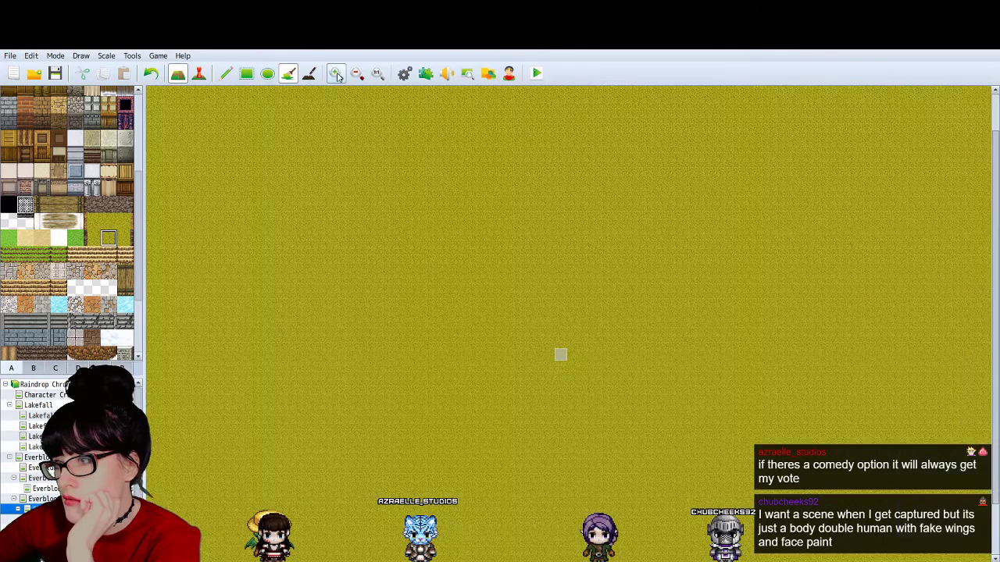
pyautogui.scroll(-5, 632, 378)
pyautogui.moveTo(664, 560)
pyautogui.mouseDown()
pyautogui.moveTo(695, 561)
pyautogui.moveTo(617, 561)
pyautogui.moveTo(695, 561)
pyautogui.mouseUp()
pyautogui.scroll(5, 581, 424)
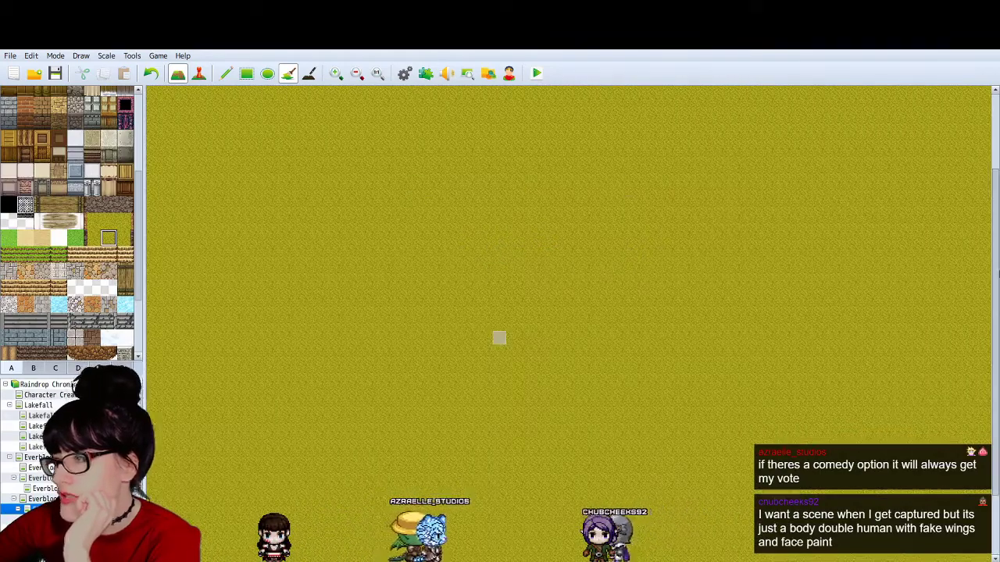
pyautogui.scroll(-5, 984, 266)
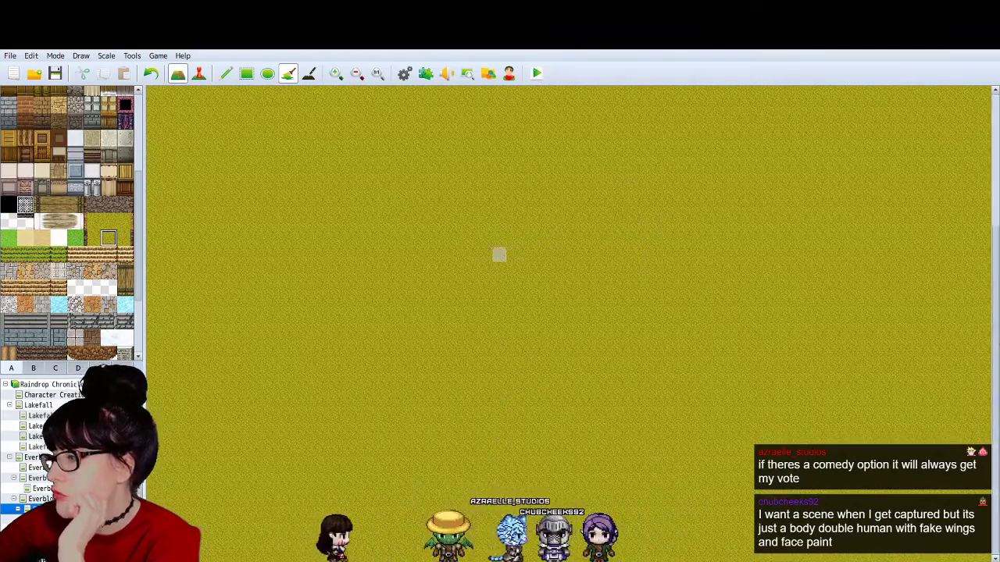
pyautogui.hscroll(-3, 984, 265)
pyautogui.hscroll(1, 984, 265)
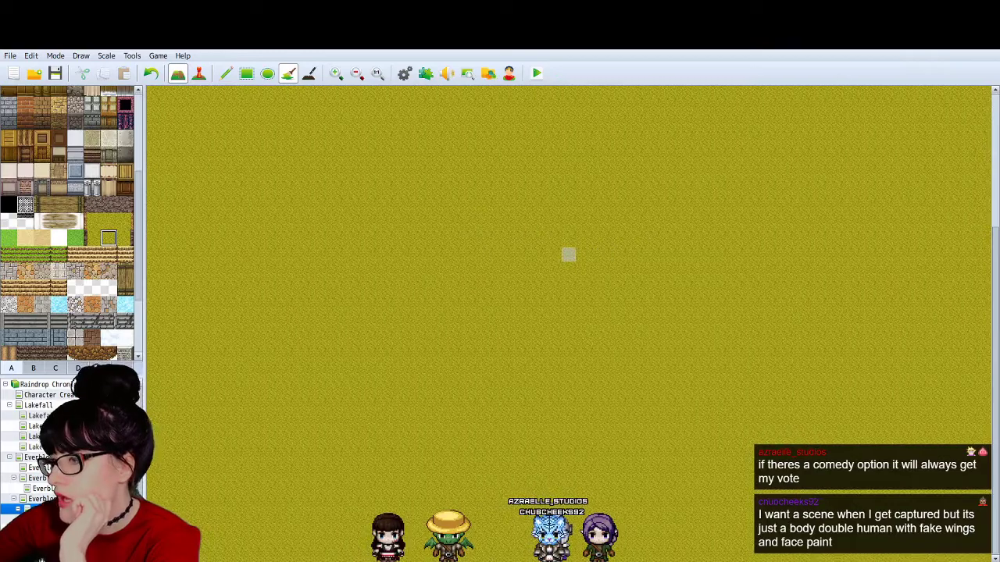
pyautogui.click(356, 74)
pyautogui.click(355, 74)
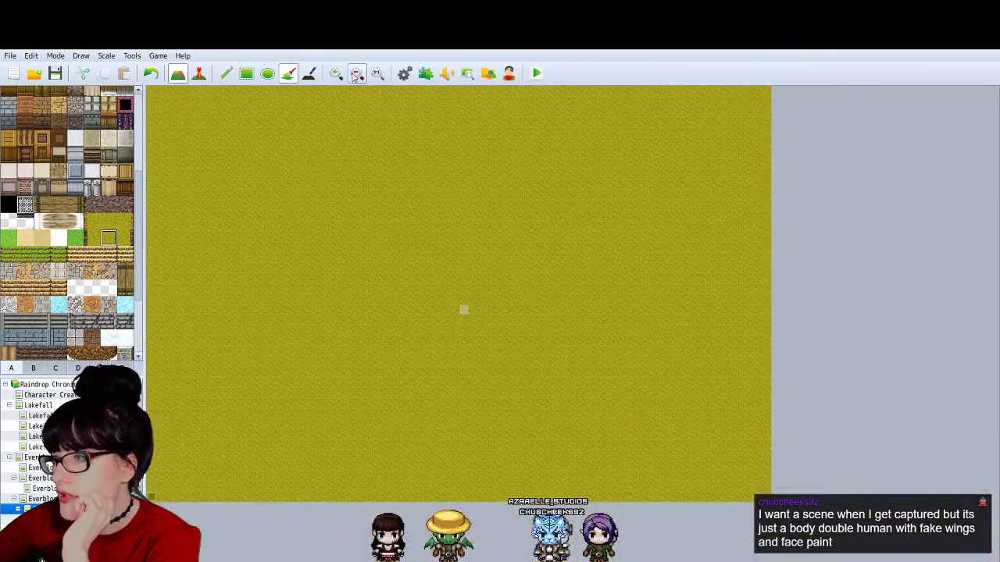
pyautogui.click(336, 72)
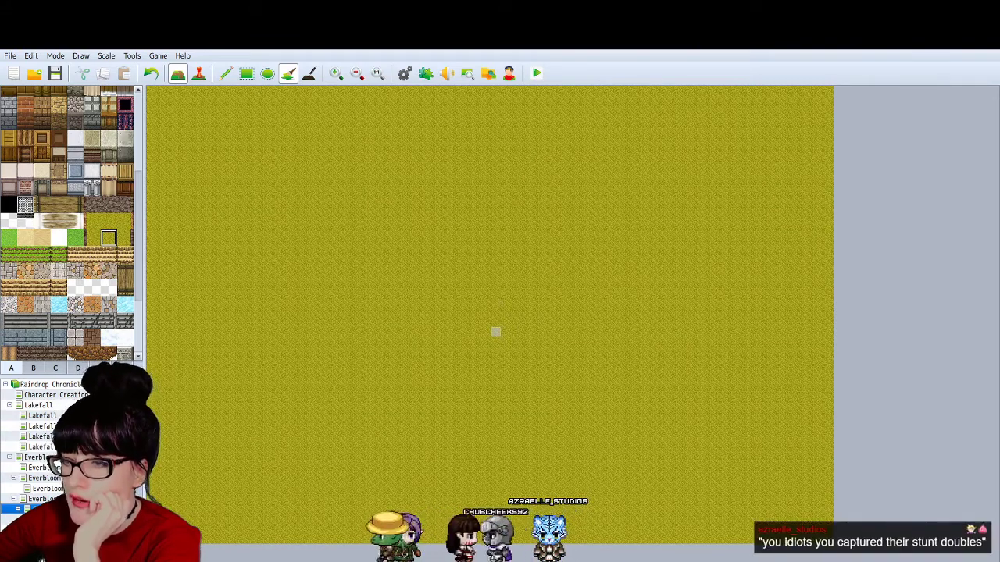
# Step: Enable showing the !FlashbackScene parallax background in the editor through the Flashback #1 map's properties
pyautogui.click(174, 447)
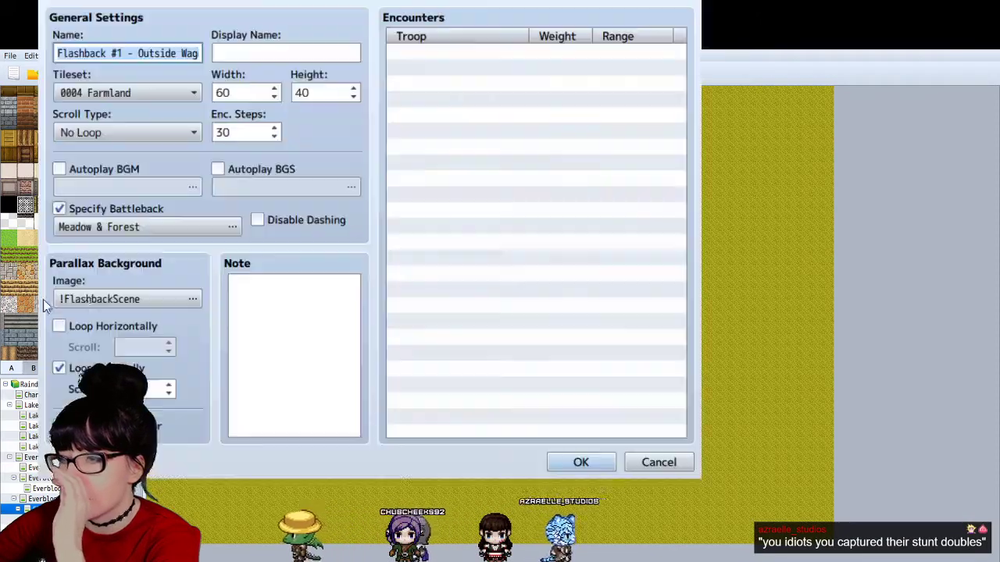
pyautogui.click(103, 427)
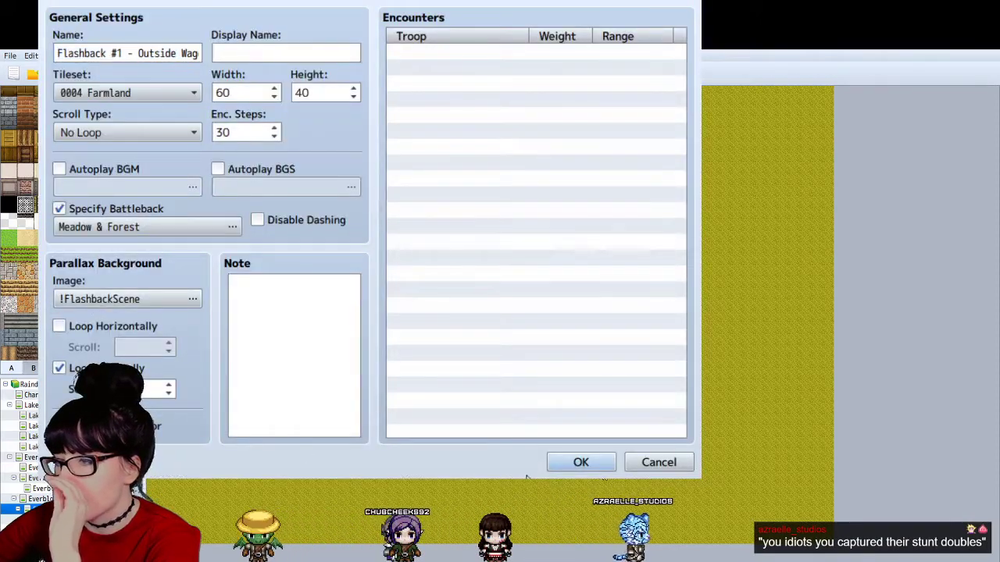
pyautogui.click(605, 462)
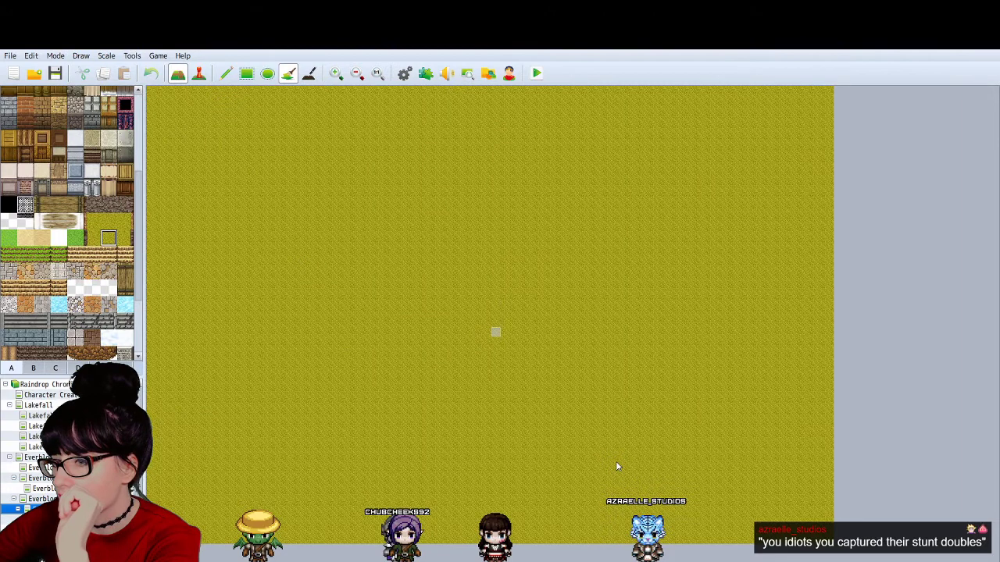
# Step: Clear a full-height vertical strip about ten tiles wide through the middle of the map using the blank tile and the Rectangle tool
pyautogui.click(246, 72)
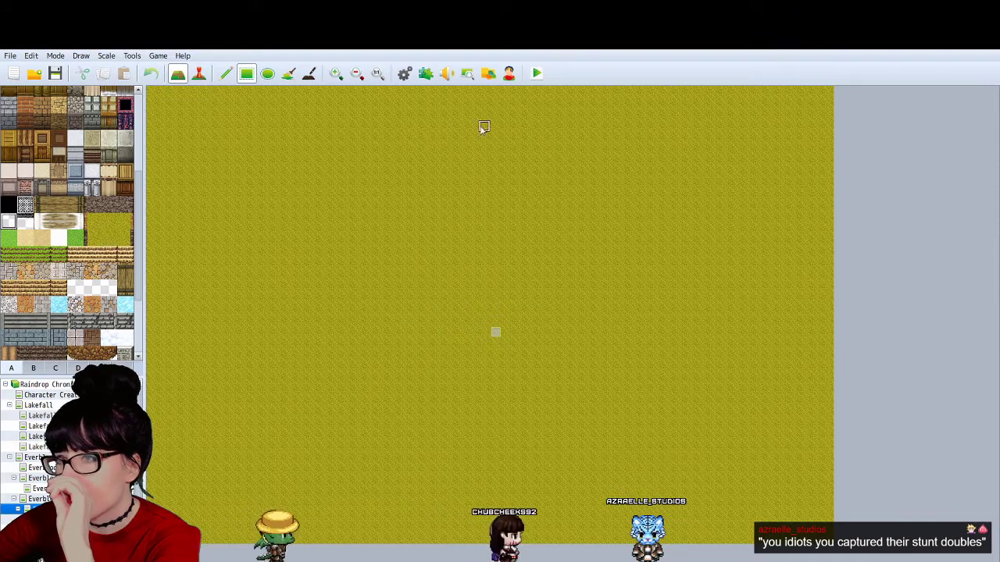
pyautogui.moveTo(461, 104)
pyautogui.mouseDown()
pyautogui.moveTo(523, 460)
pyautogui.moveTo(528, 547)
pyautogui.mouseUp()
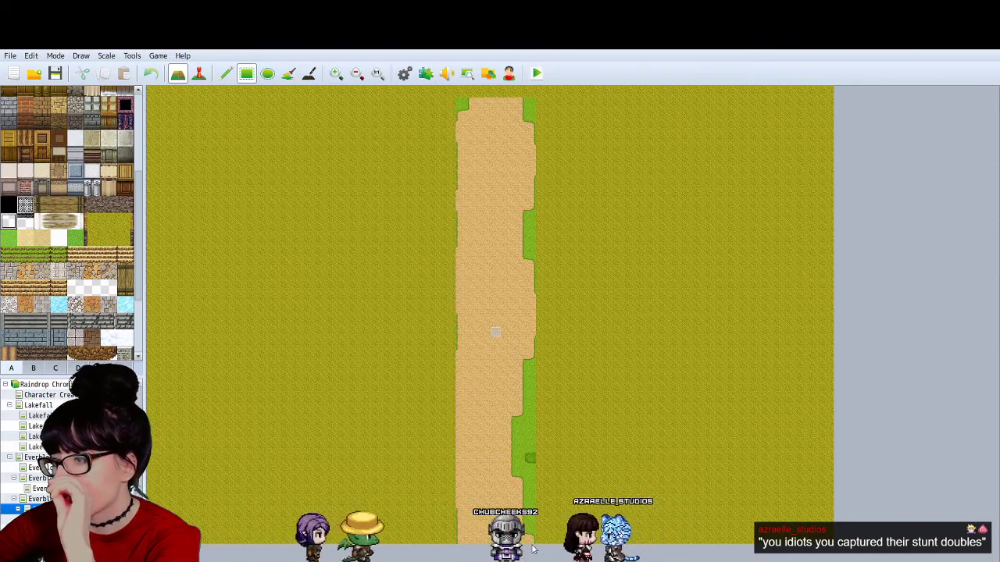
pyautogui.moveTo(446, 539); pyautogui.dragTo(446, 88)
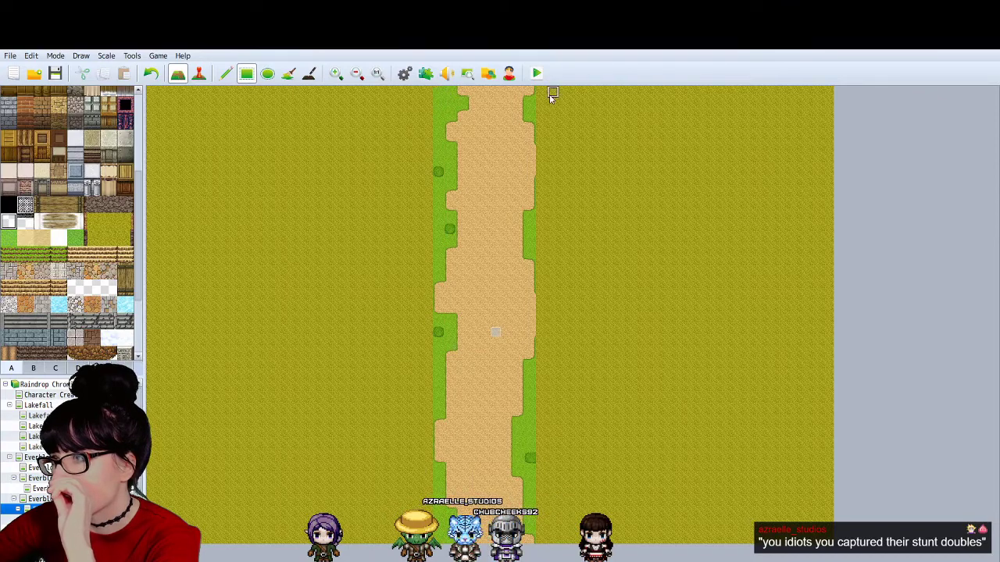
pyautogui.moveTo(541, 94); pyautogui.dragTo(544, 539)
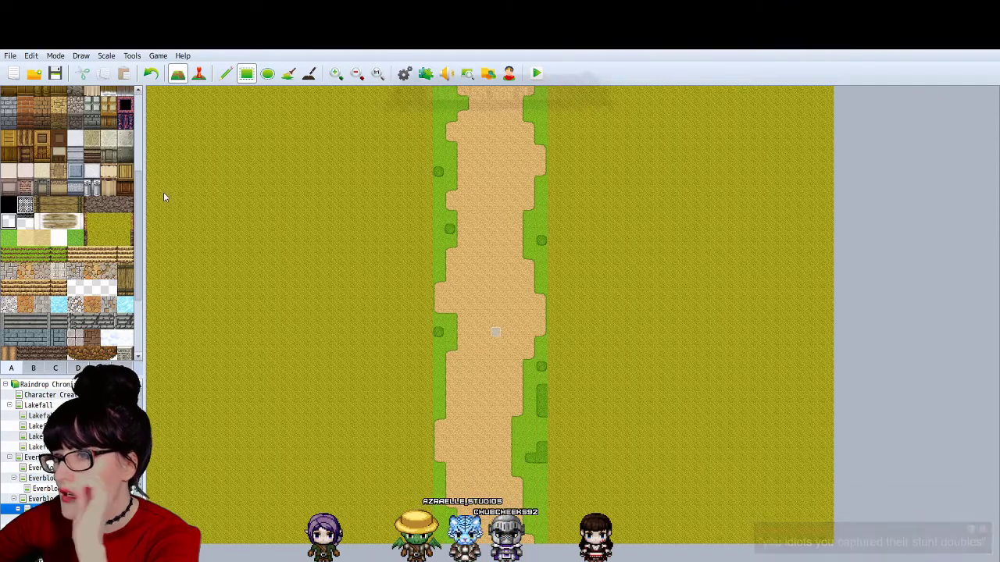
# Step: Trace the dirt path shown in the parallax background with sandy path tiles, following its uneven edges from end to end
pyautogui.scroll(4, 43, 217)
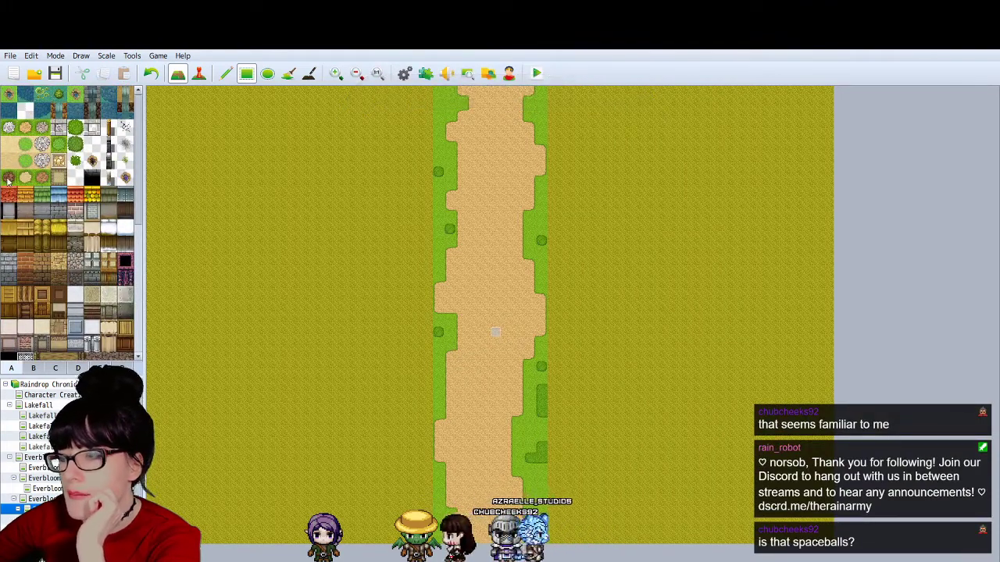
pyautogui.click(41, 176)
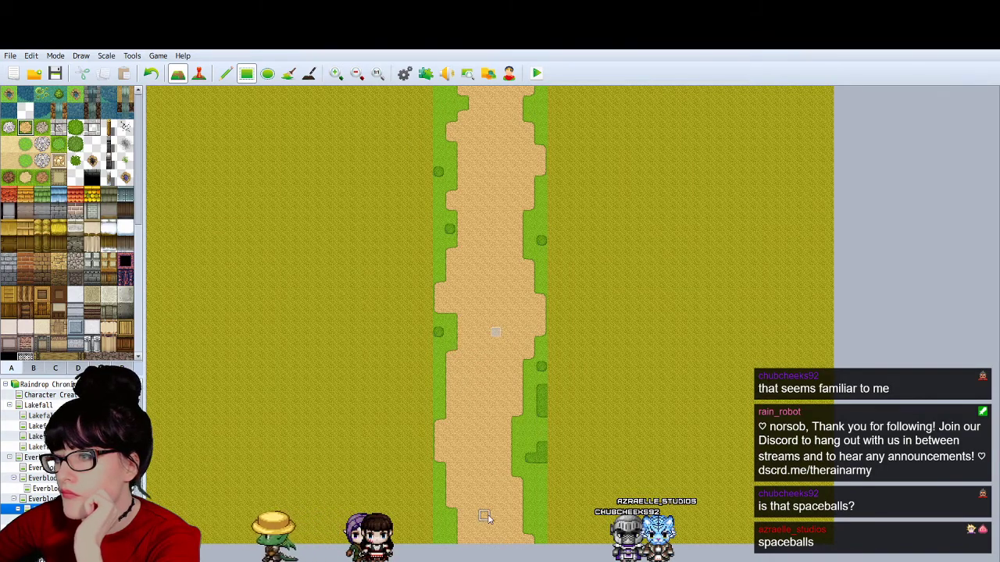
pyautogui.moveTo(466, 491); pyautogui.dragTo(518, 119)
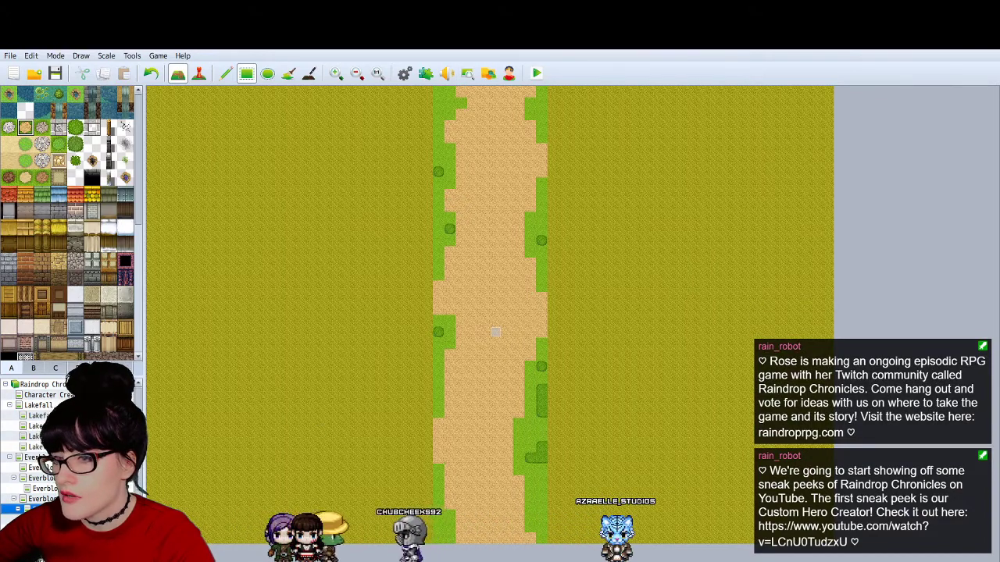
# Step: Turn off the parallax background's display in the editor and fill the missed gaps inside the path with sandy tiles
pyautogui.press('space')
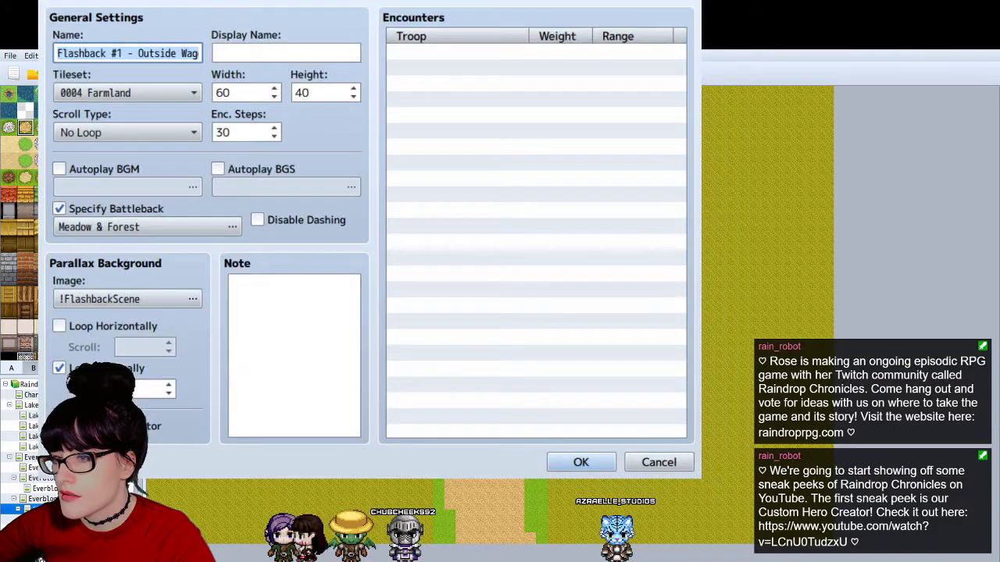
pyautogui.click(556, 462)
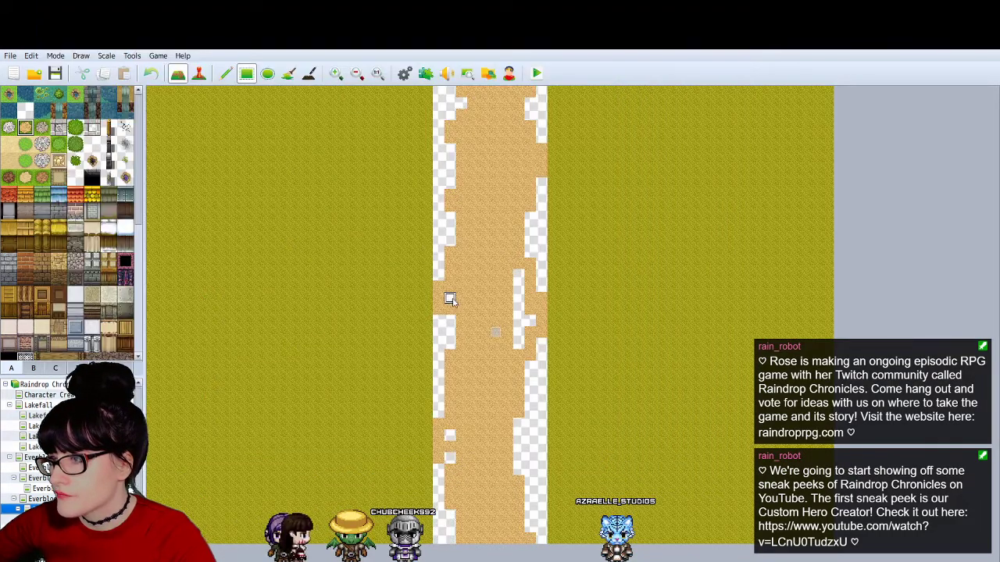
pyautogui.moveTo(528, 274); pyautogui.dragTo(524, 328)
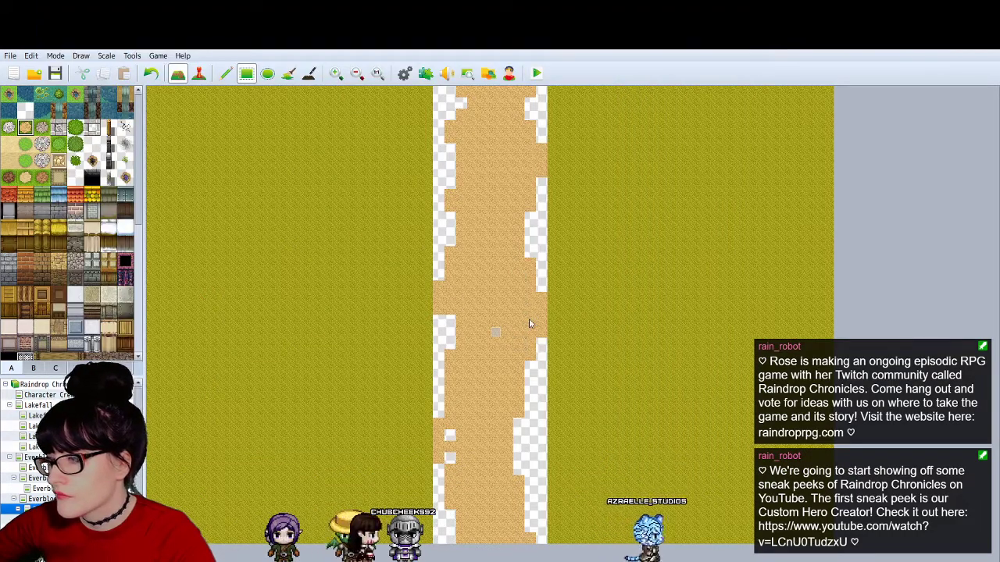
# Step: Flood-fill all blank gaps along both sides of the sandy path with golden grass, without green autotile borders
pyautogui.rightClick(417, 96)
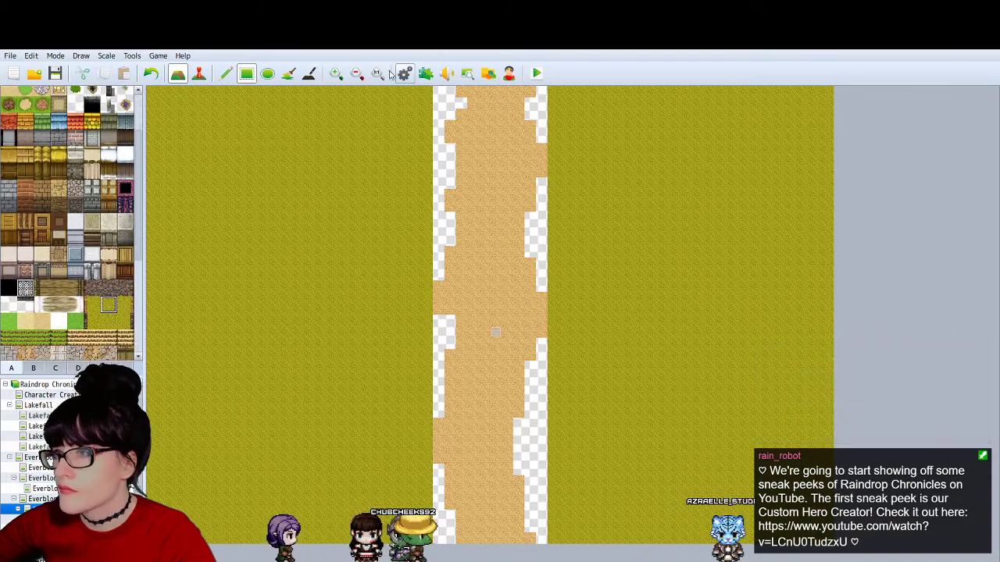
pyautogui.click(289, 73)
pyautogui.click(450, 148)
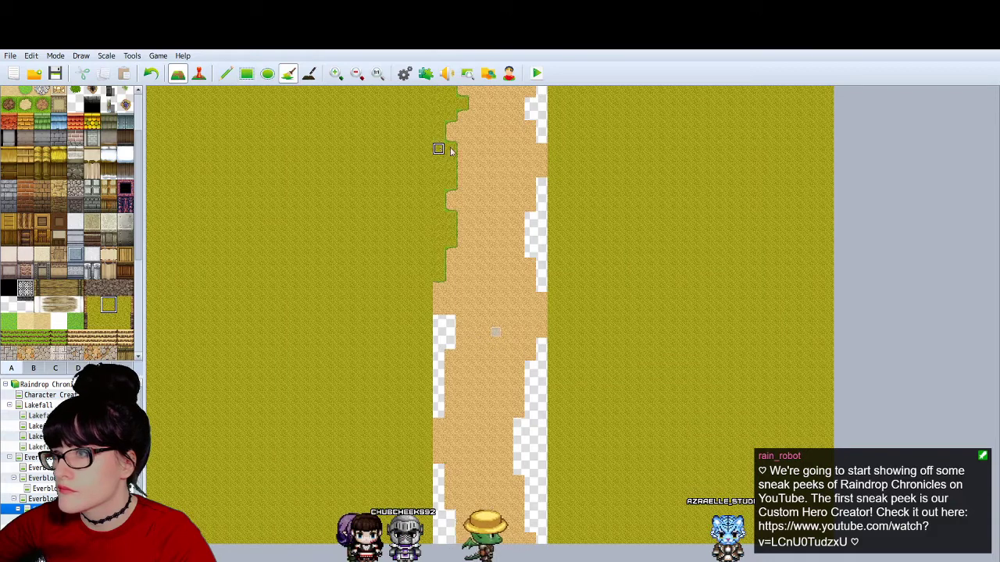
pyautogui.hotkey('ctrl', 'z')
pyautogui.keyDown('shift'); pyautogui.click(440, 163); pyautogui.keyUp('shift')
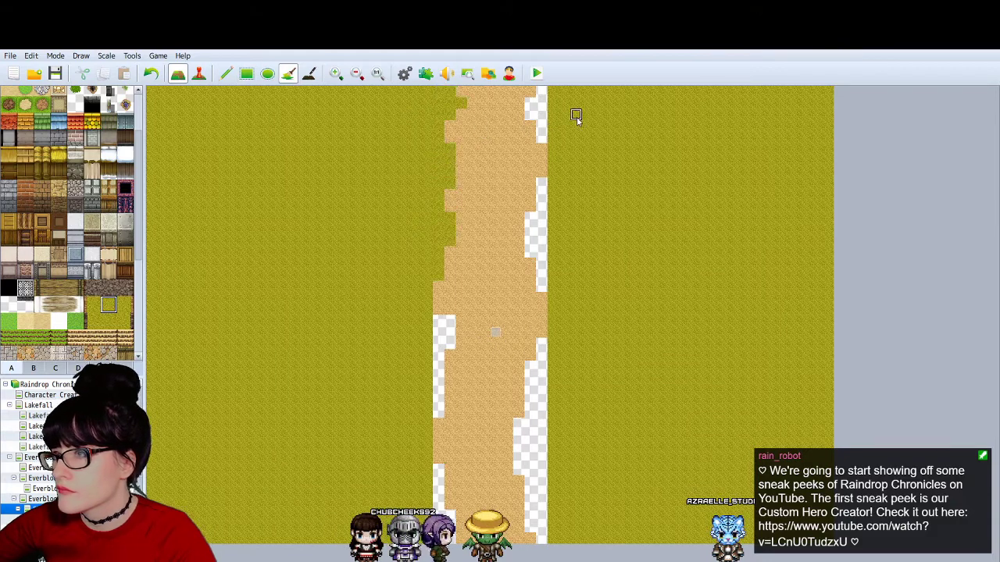
pyautogui.keyDown('shift'); pyautogui.click(540, 129); pyautogui.keyUp('shift')
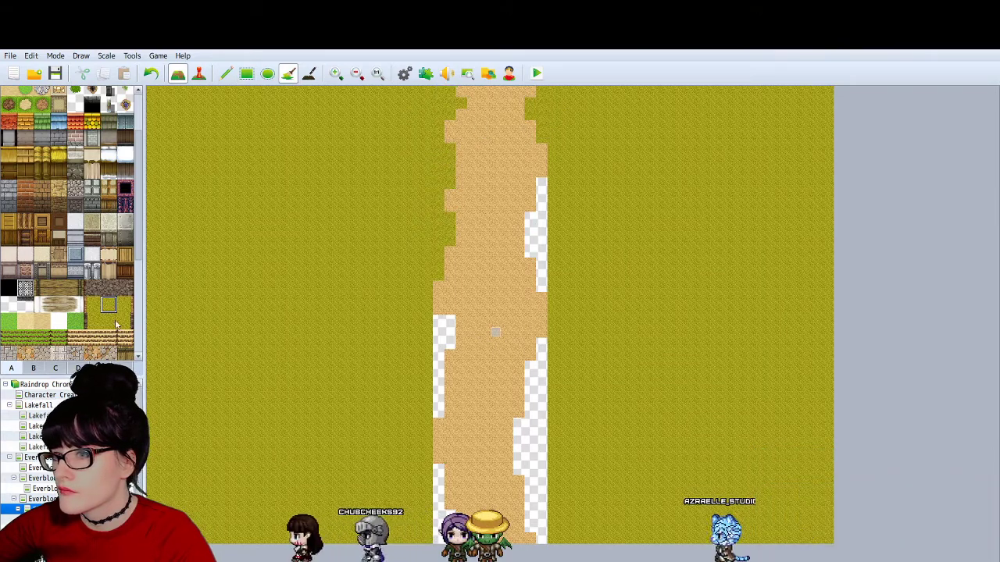
pyautogui.rightClick(449, 166)
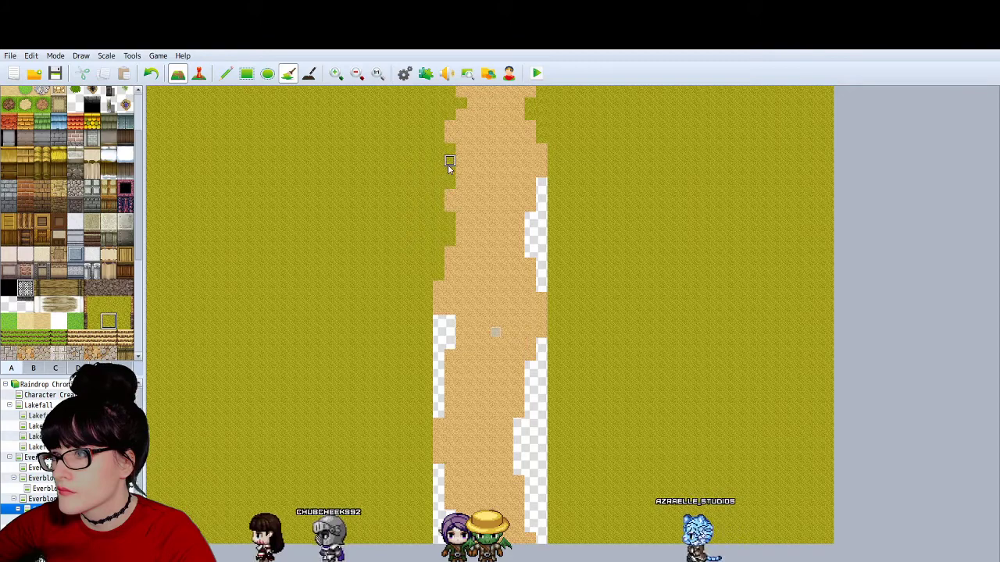
pyautogui.click(540, 228)
pyautogui.click(444, 336)
pyautogui.click(529, 364)
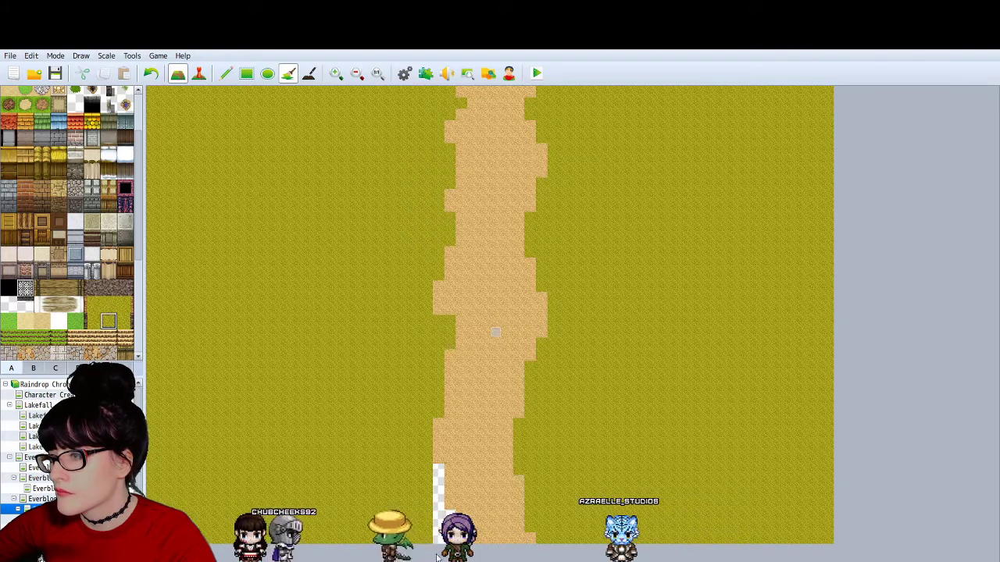
pyautogui.click(438, 539)
# Step: Examine how the sandy path borders the grass on the existing Everbloom maps, for comparison with the Flashback #1 map
pyautogui.click(335, 73)
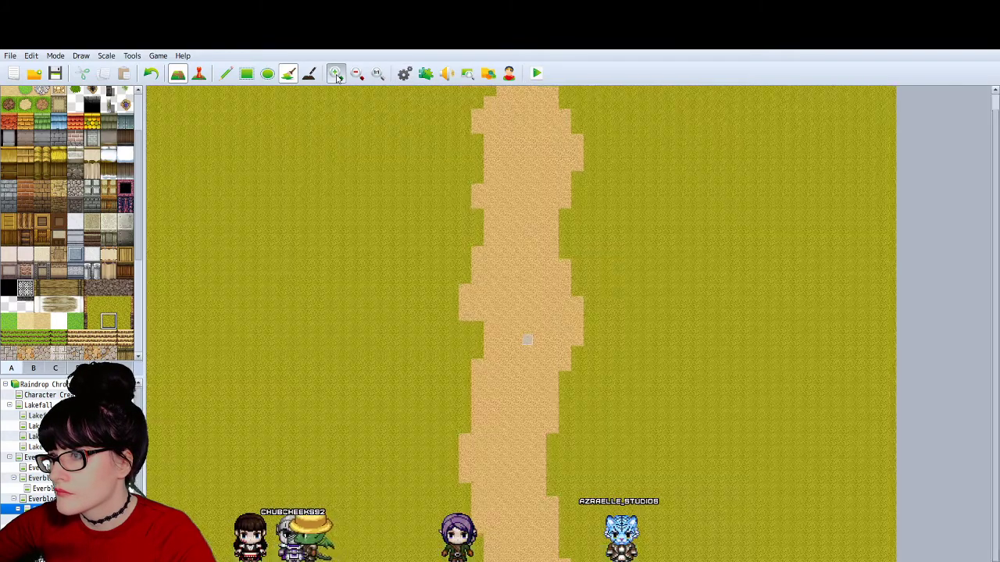
pyautogui.scroll(3, 558, 212)
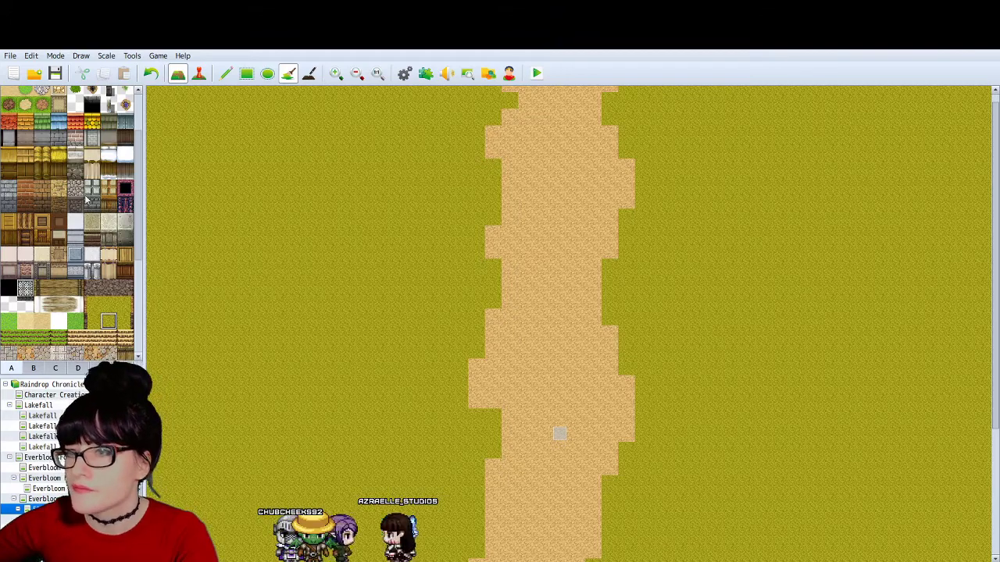
pyautogui.scroll(3, 86, 201)
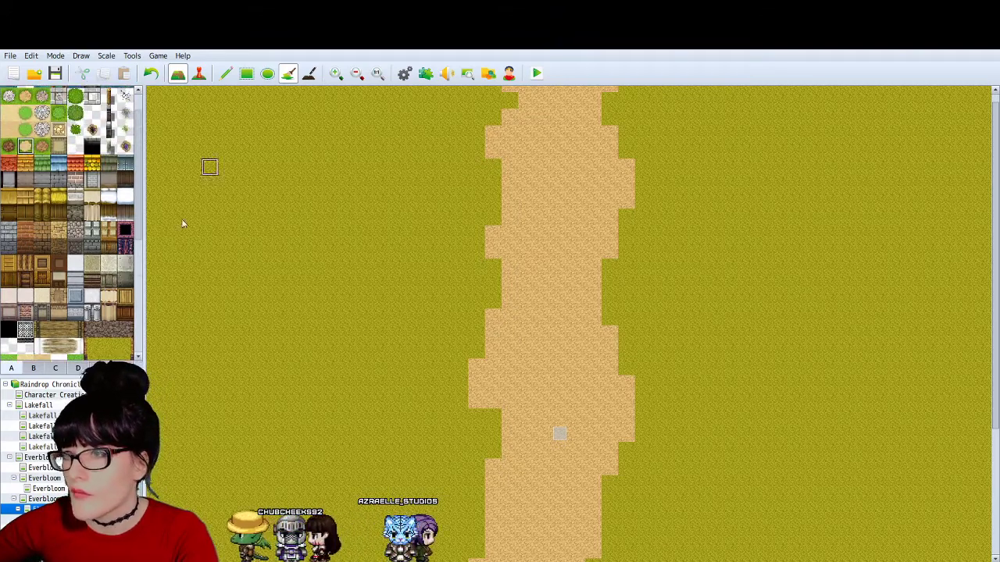
pyautogui.click(43, 477)
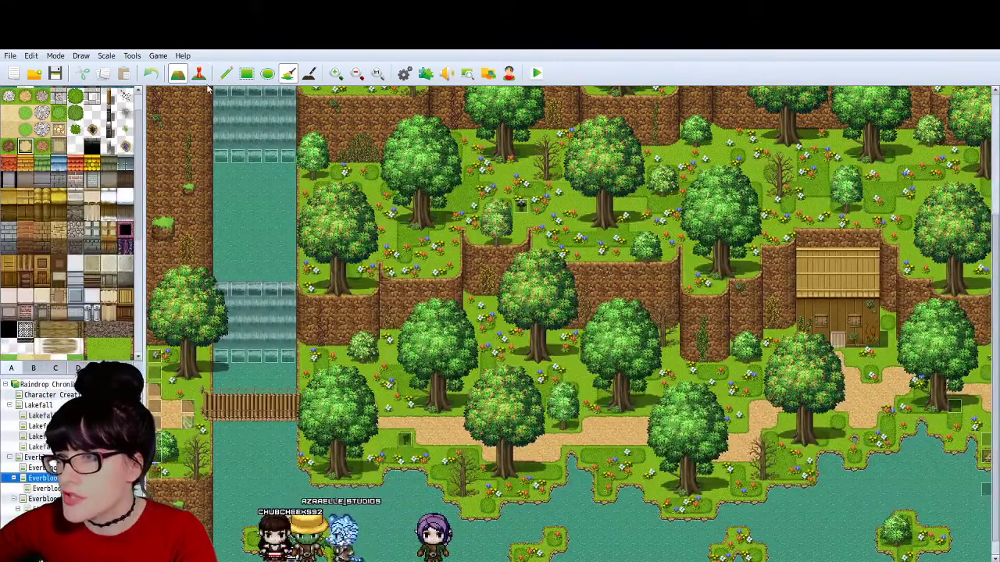
pyautogui.click(336, 73)
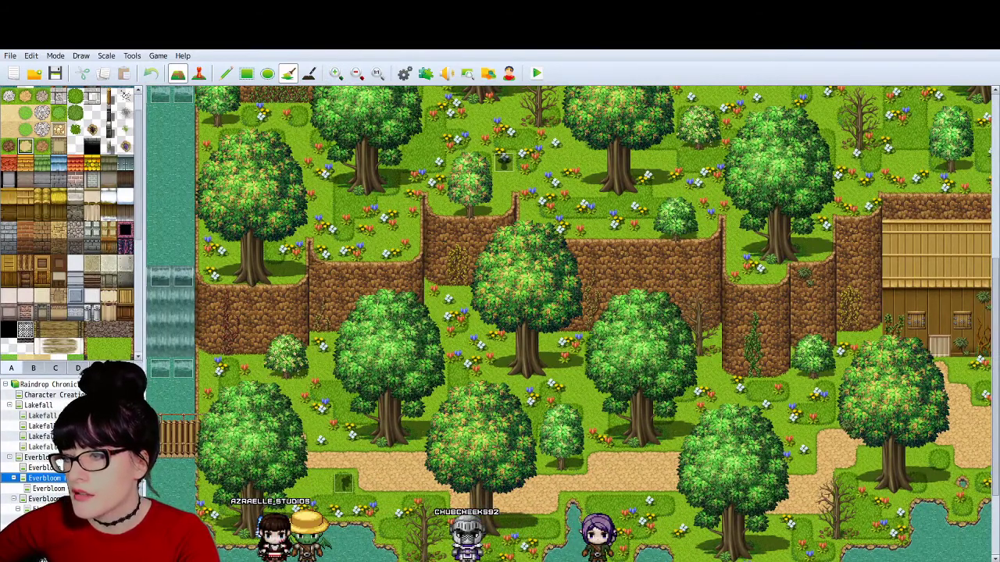
pyautogui.click(58, 467)
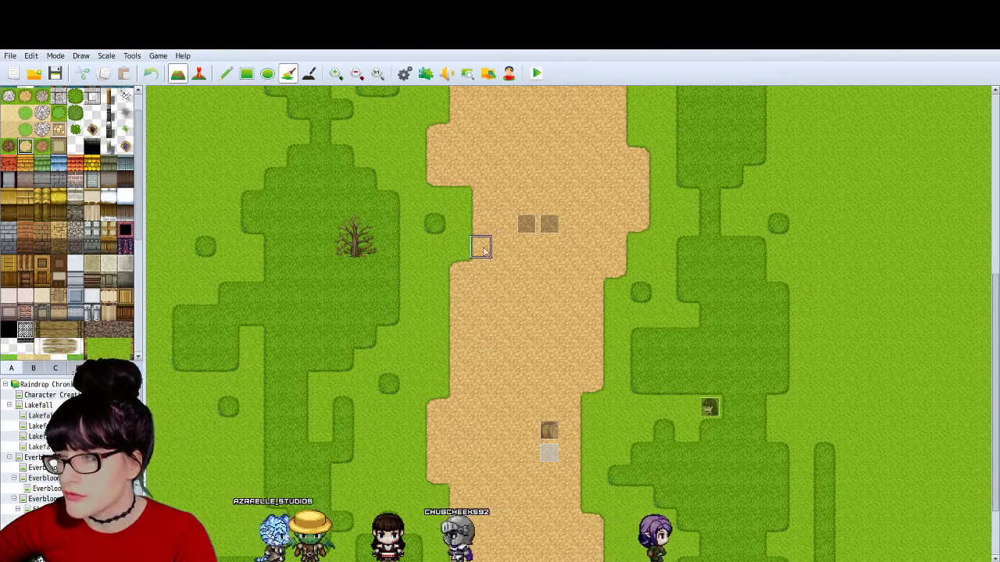
pyautogui.scroll(2, 502, 199)
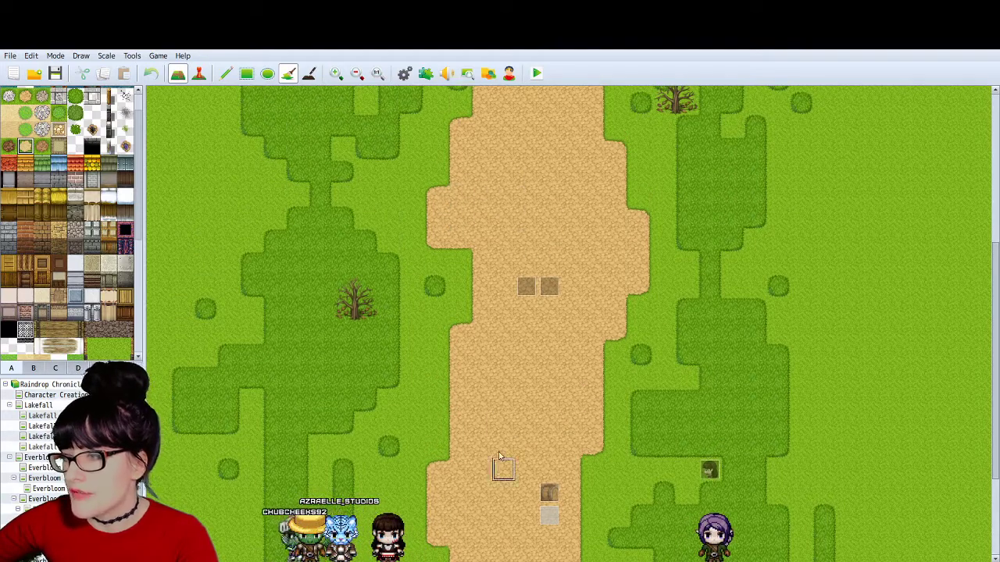
pyautogui.scroll(9, 504, 226)
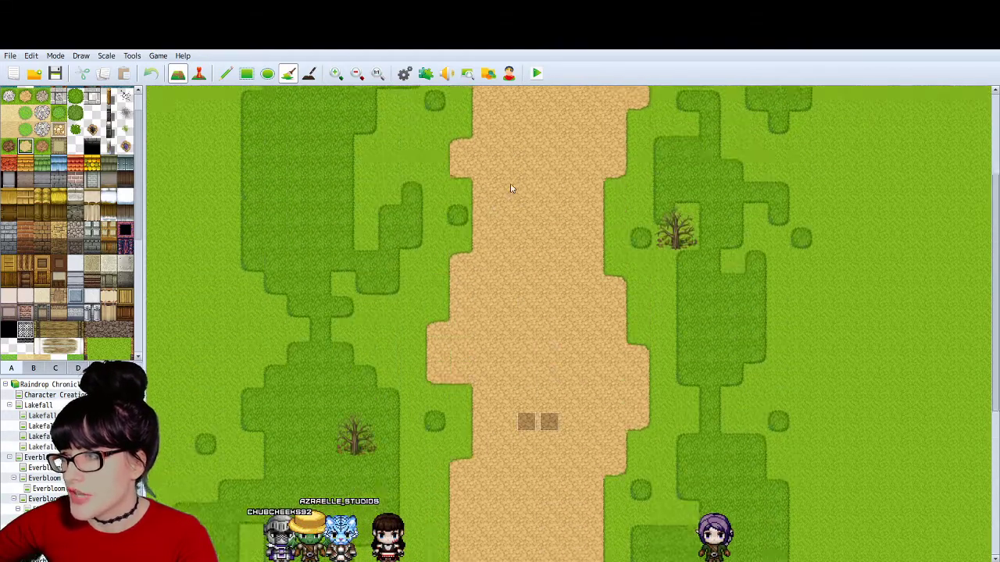
pyautogui.scroll(-6, 507, 174)
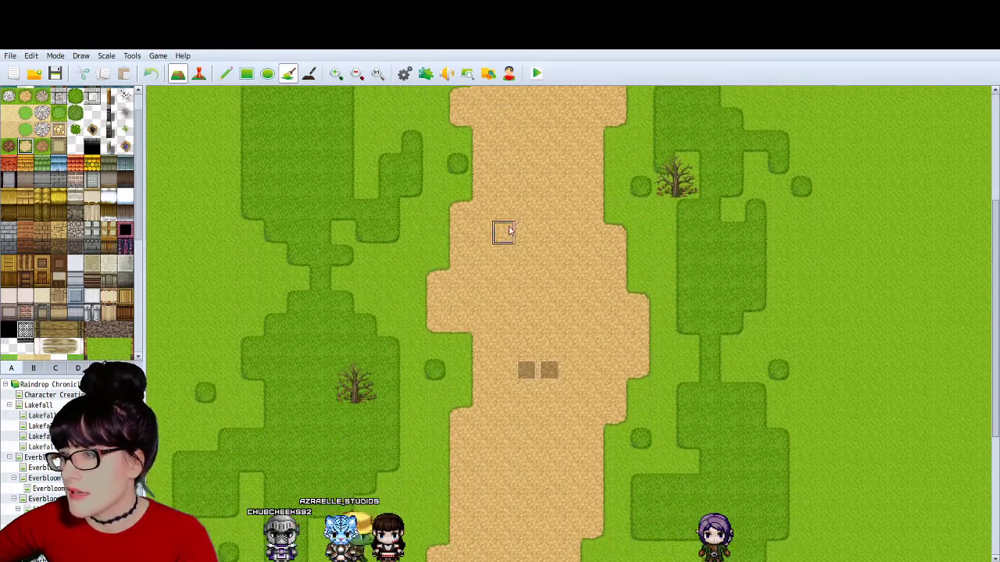
# Step: Return to the Flashback #1 map and flood-fill the path with the sandy path autotile to give it rounded grass borders
pyautogui.click(55, 509)
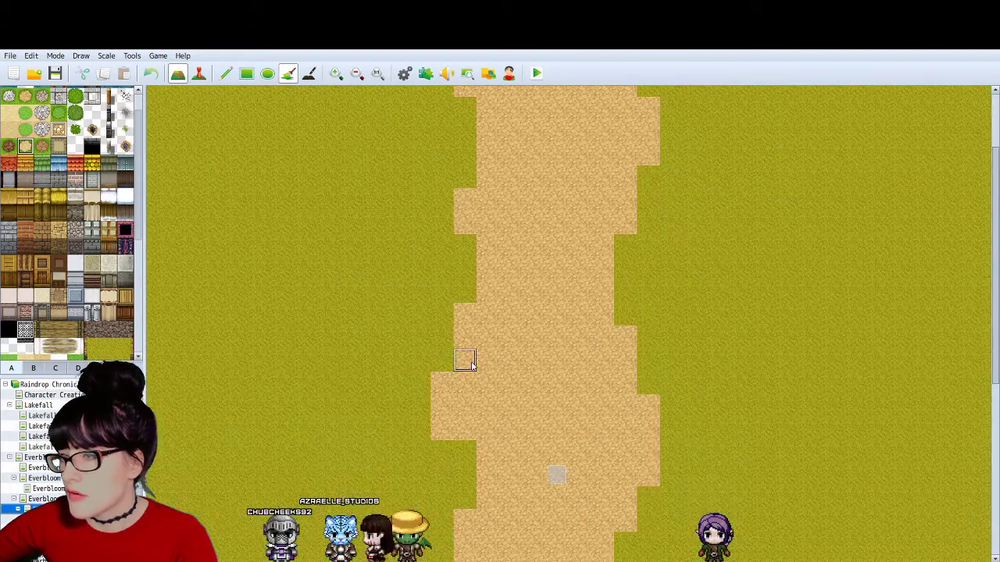
pyautogui.scroll(-2, 470, 361)
pyautogui.click(469, 259)
pyautogui.hotkey('ctrl', 'z')
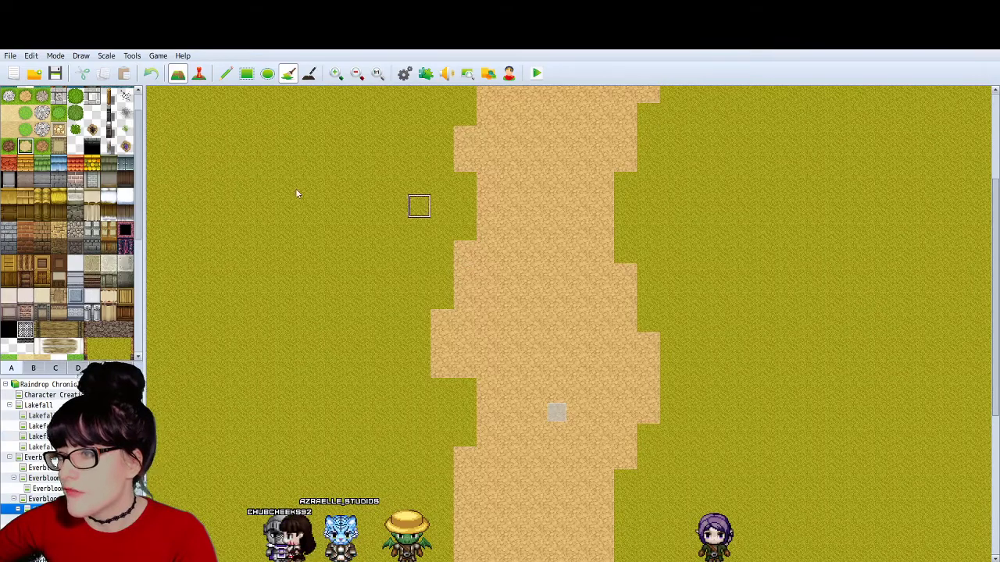
pyautogui.scroll(1, 28, 137)
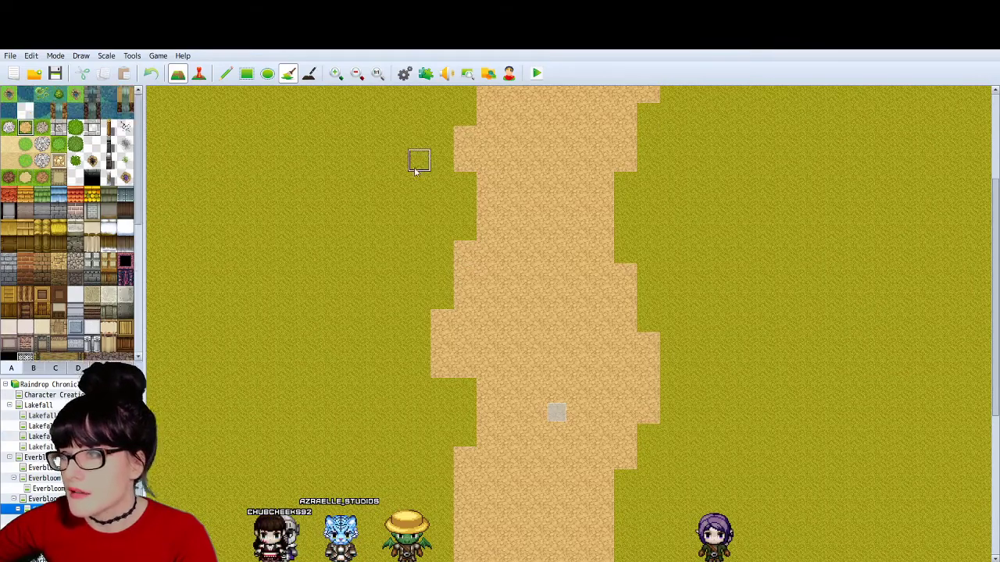
pyautogui.click(469, 260)
pyautogui.click(471, 253)
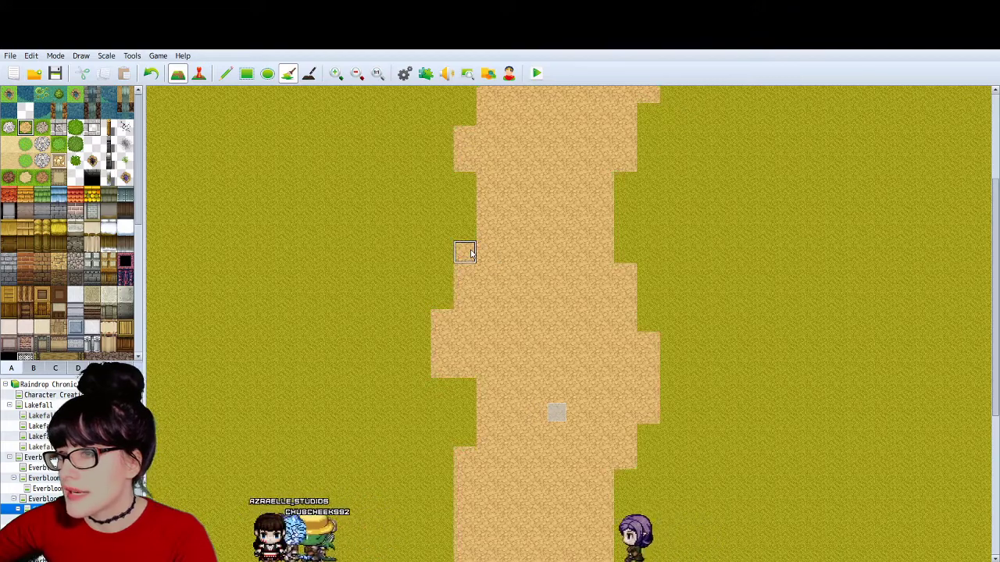
pyautogui.click(471, 254)
pyautogui.scroll(-1, 351, 208)
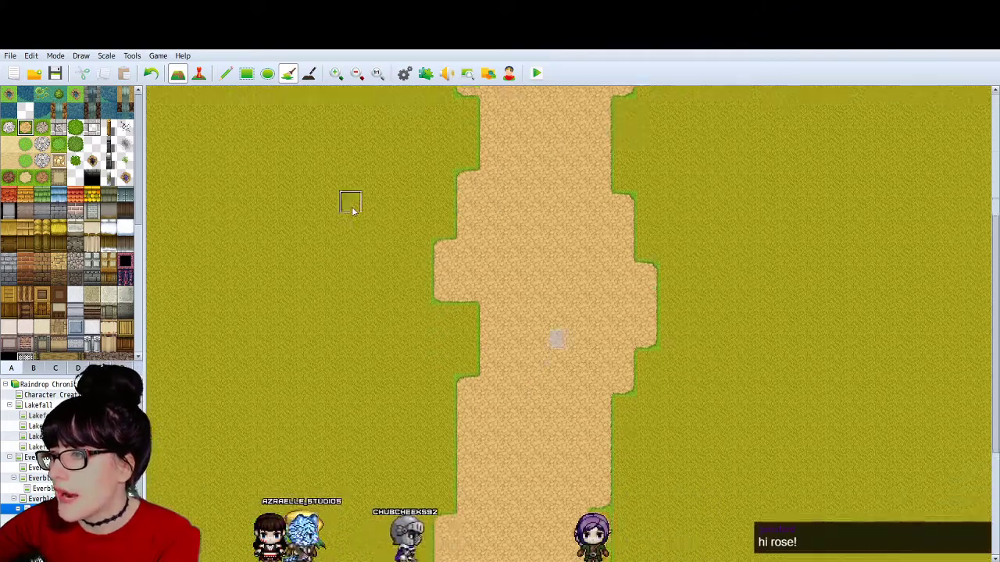
pyautogui.scroll(2, 354, 208)
pyautogui.scroll(-5, 354, 208)
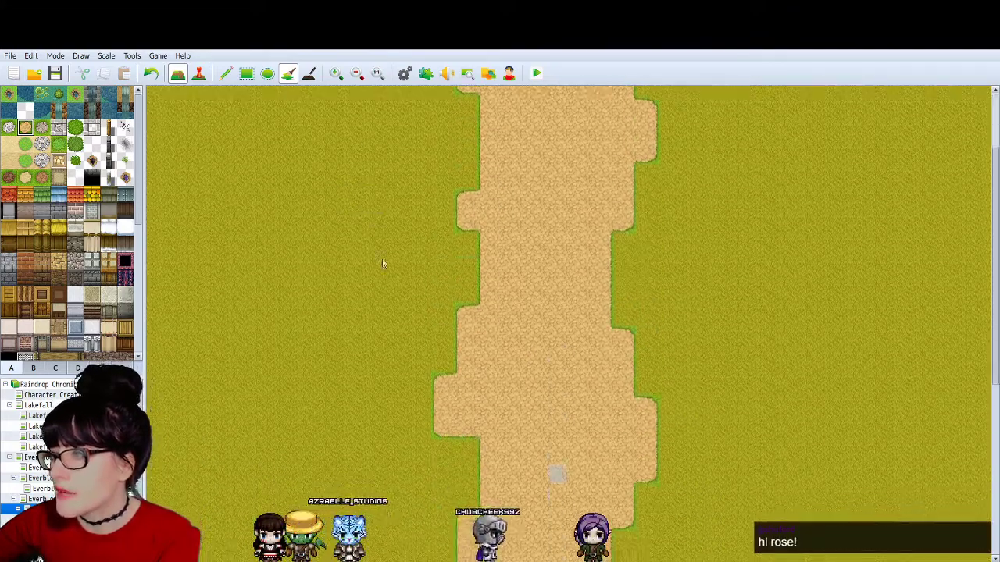
pyautogui.scroll(-6, 601, 442)
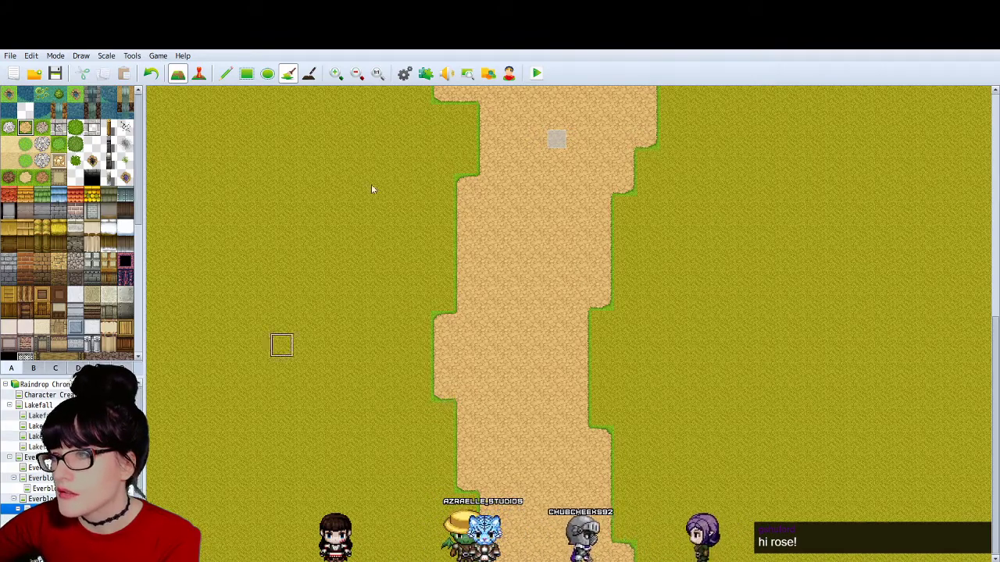
# Step: Check which image files the Farmland tileset uses in the database
pyautogui.click(427, 73)
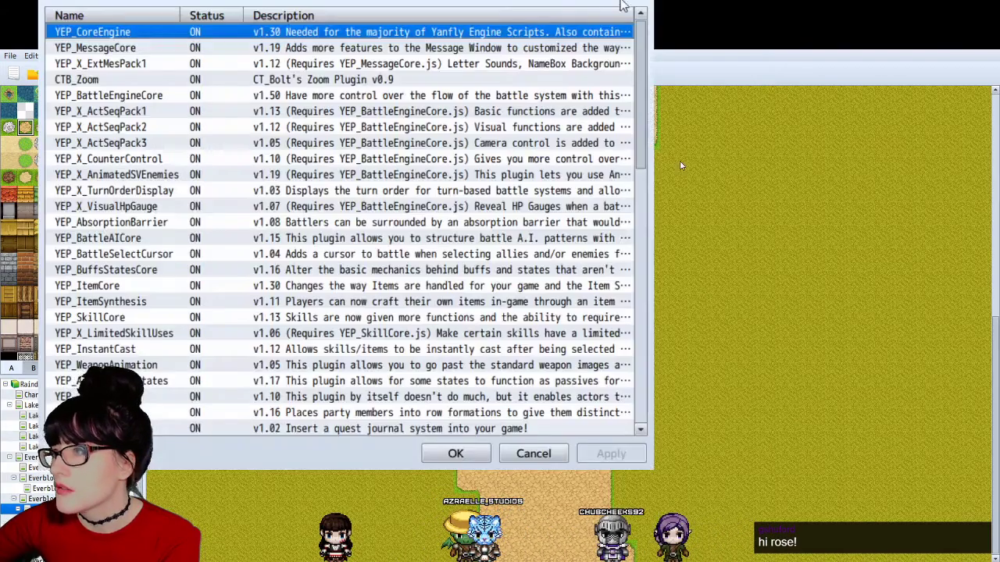
pyautogui.press('Escape')
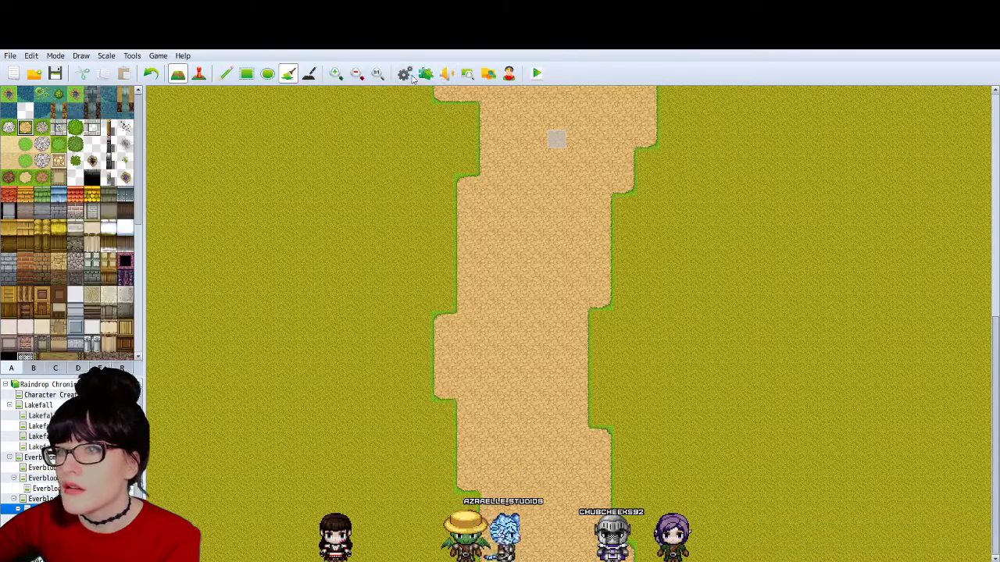
pyautogui.click(408, 74)
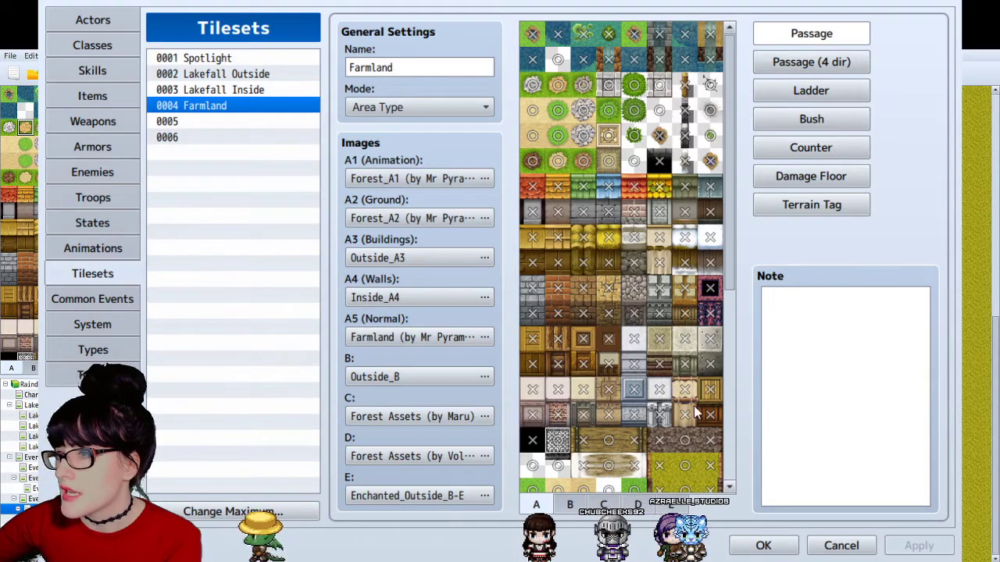
pyautogui.click(838, 544)
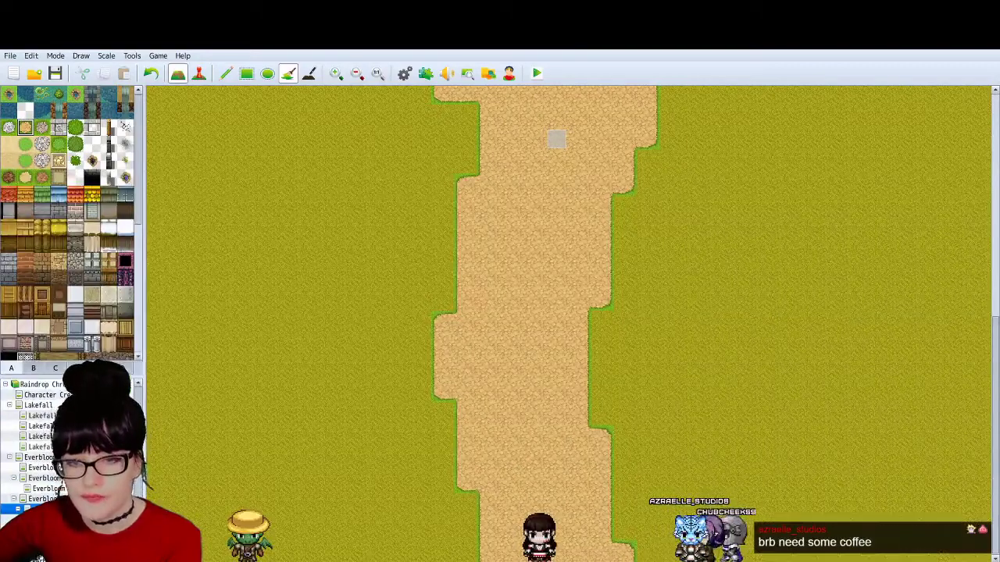
# Step: Switch to Photoshop, open Forest_A2 (by Mr Pyramid).png and enlarge its path tiles to 200%
pyautogui.hotkey('alt', 'Tab')
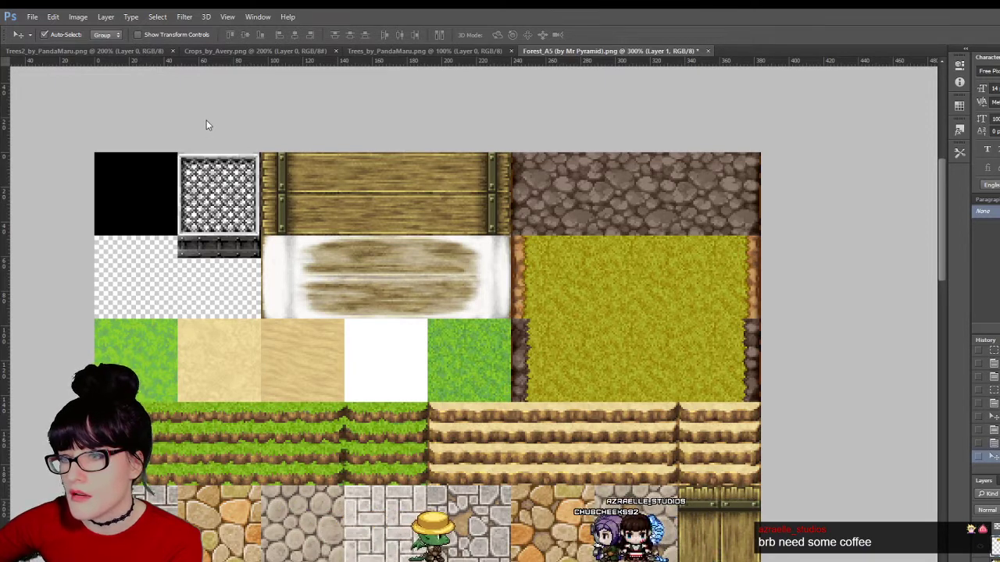
pyautogui.doubleClick(142, 115)
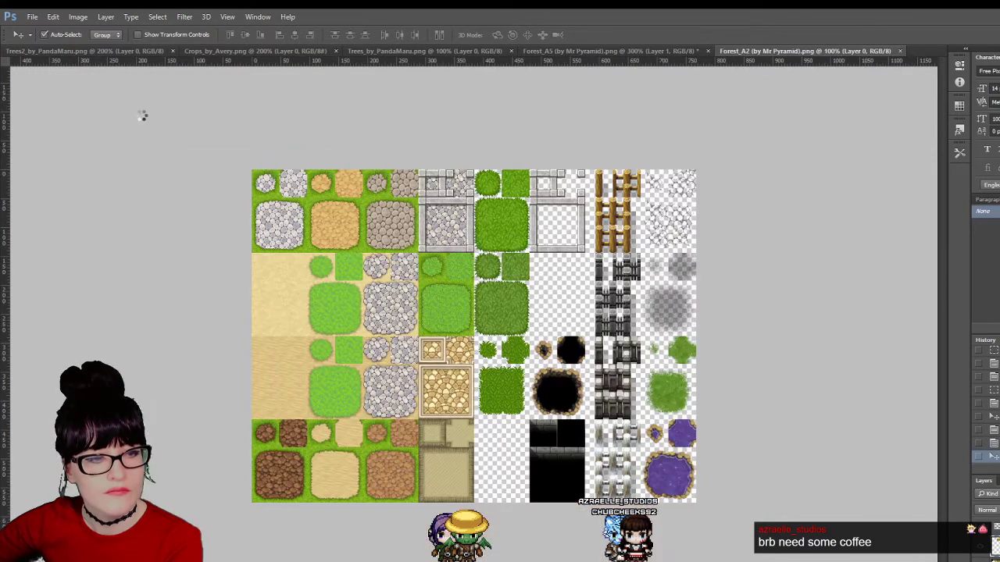
pyautogui.press('z')
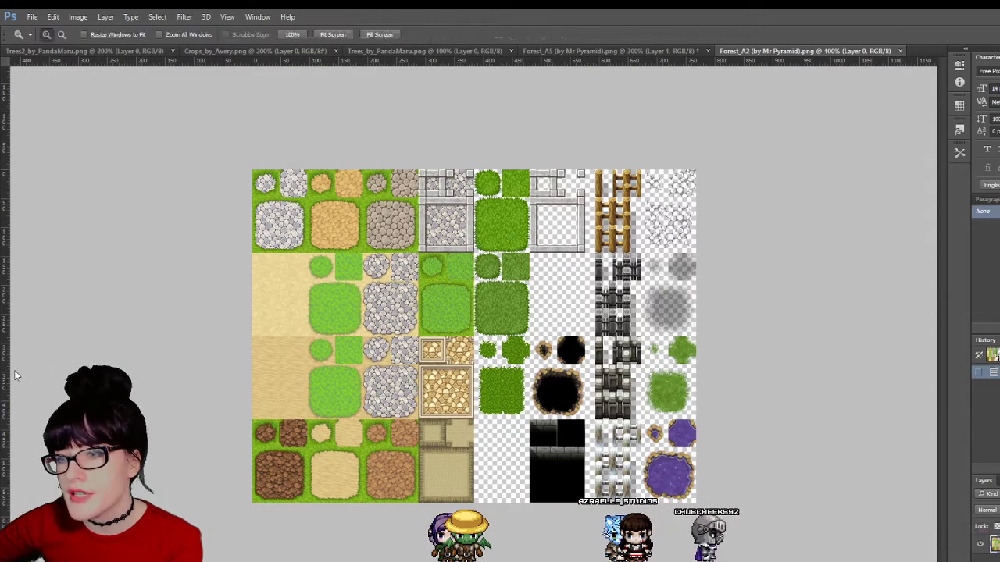
pyautogui.click(312, 224)
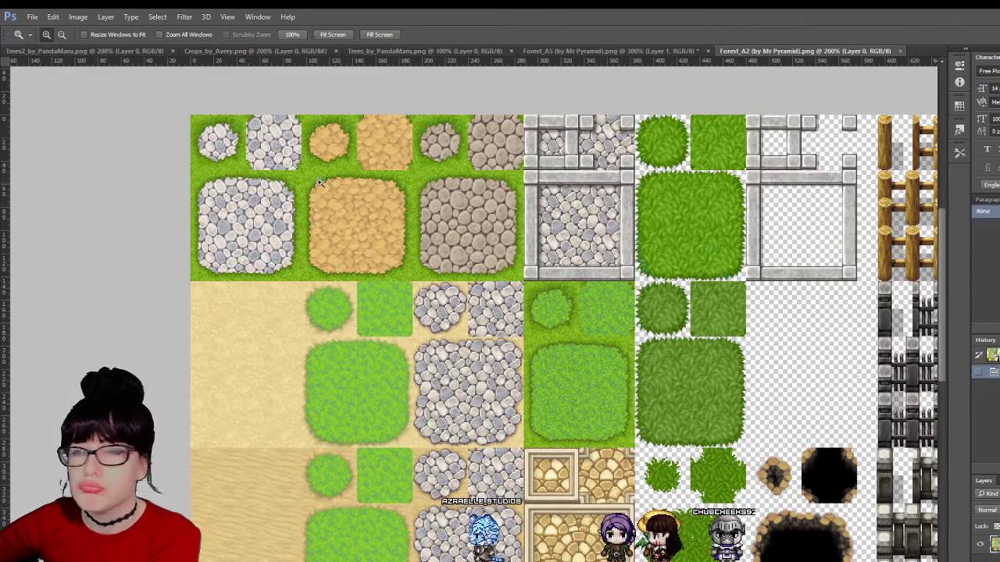
pyautogui.press('m')
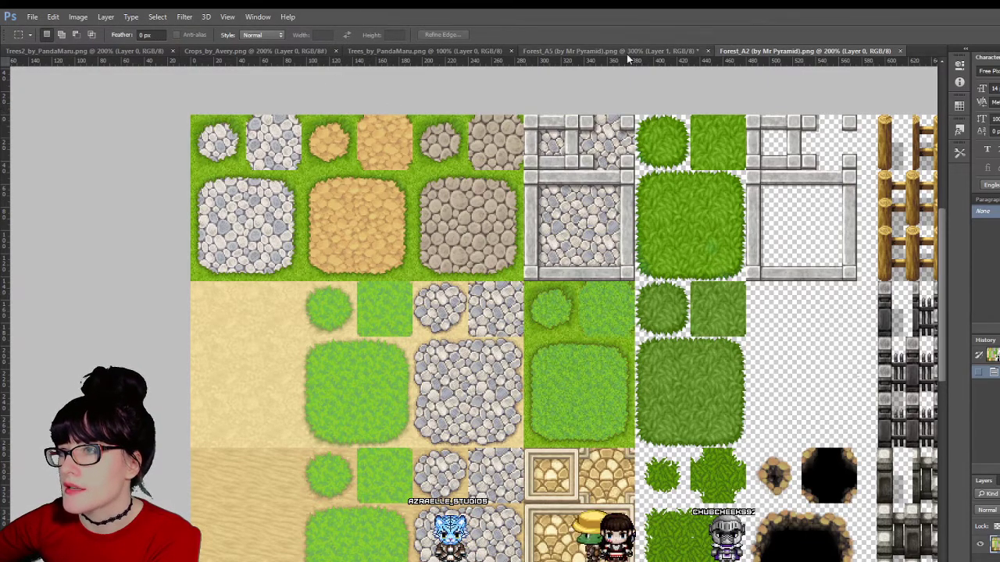
# Step: In Forest_A5 (by Mr Pyramid).png, revert the grass block to its state before it was recoloured and moved, and recolour it golden again
pyautogui.click(595, 52)
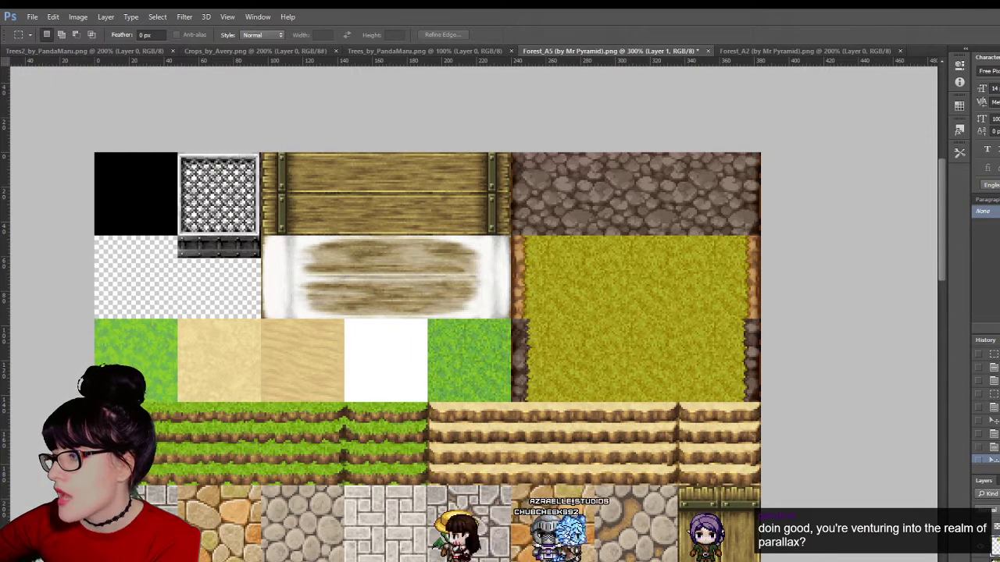
pyautogui.click(986, 420)
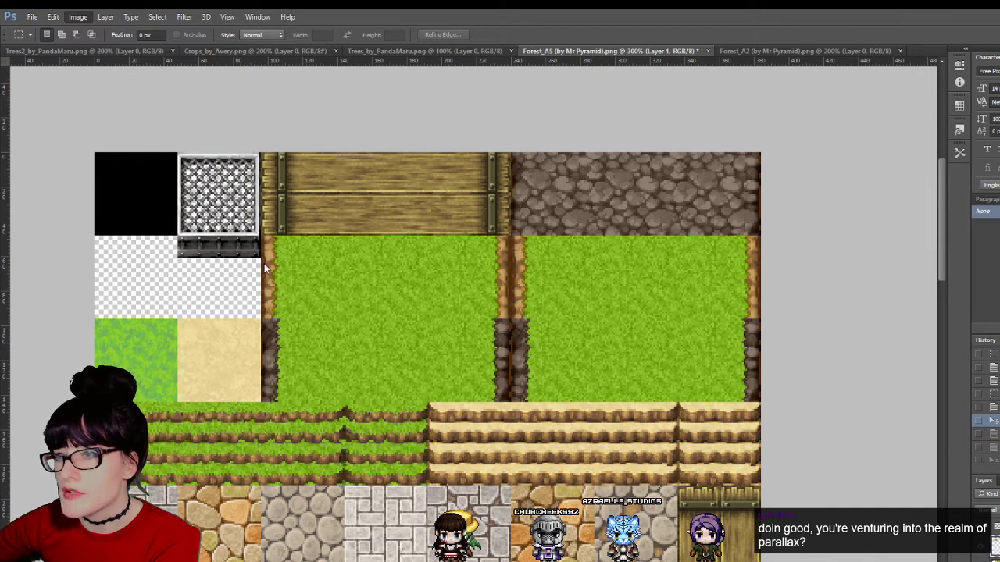
pyautogui.press('i')
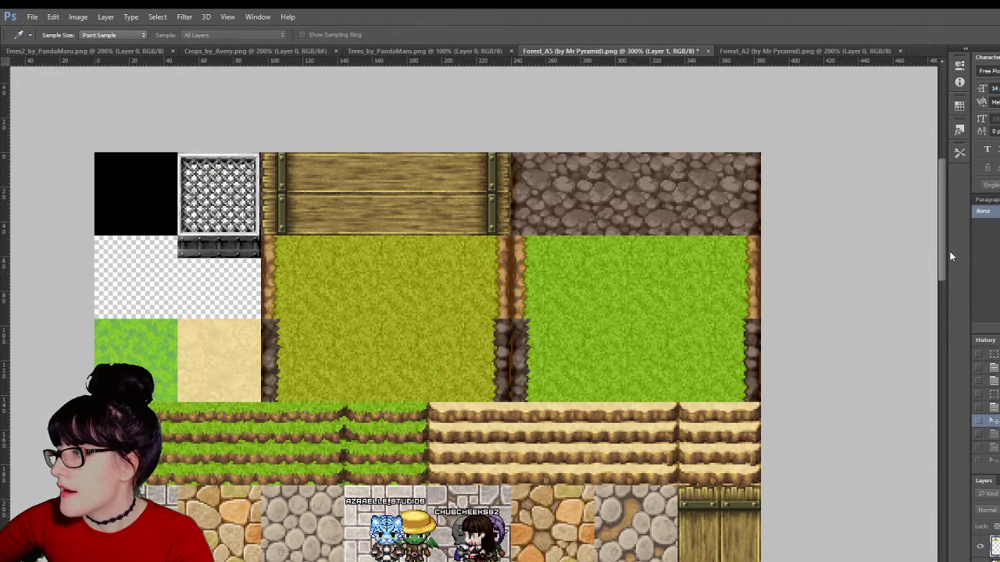
pyautogui.press('m')
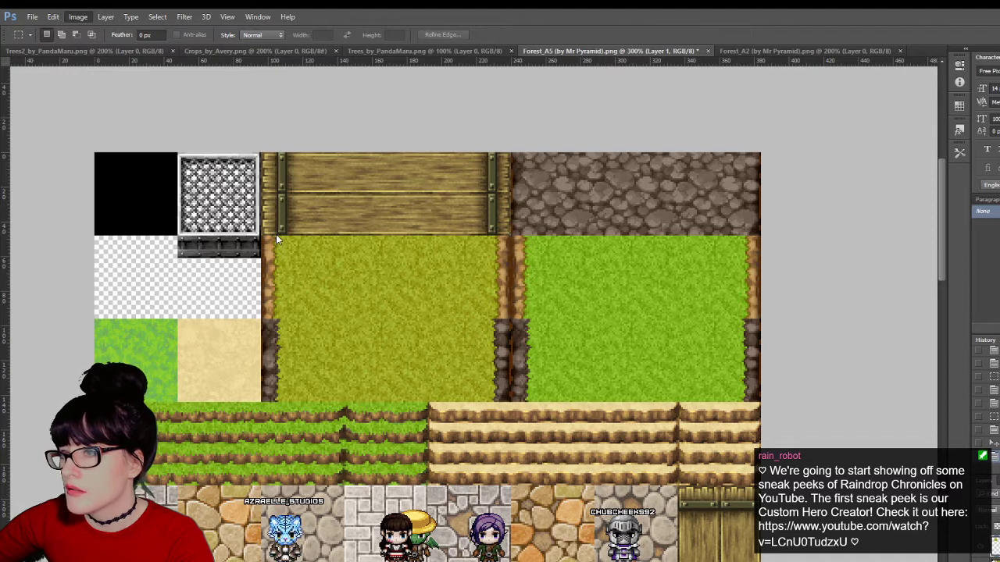
pyautogui.press('i')
pyautogui.press('m')
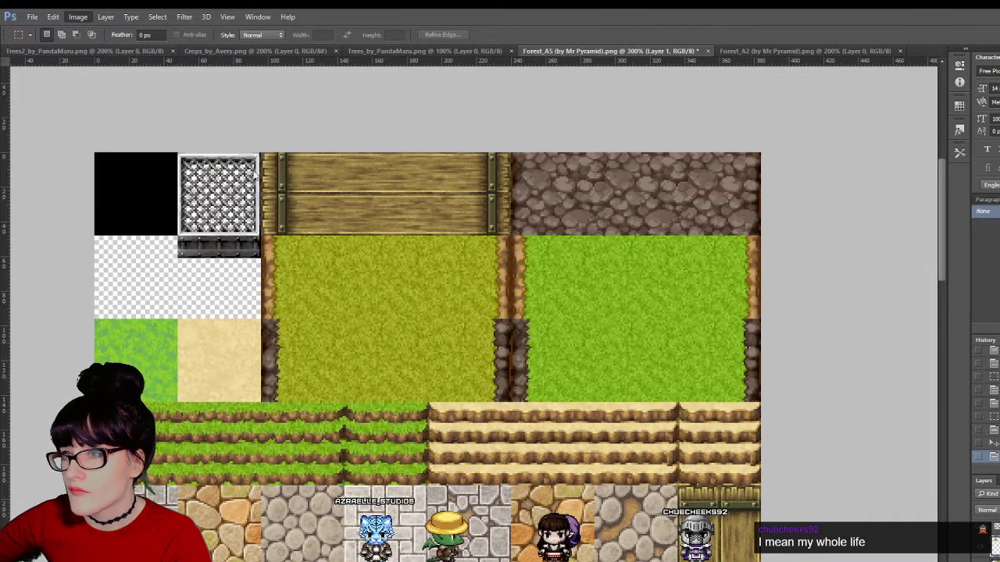
pyautogui.press('i')
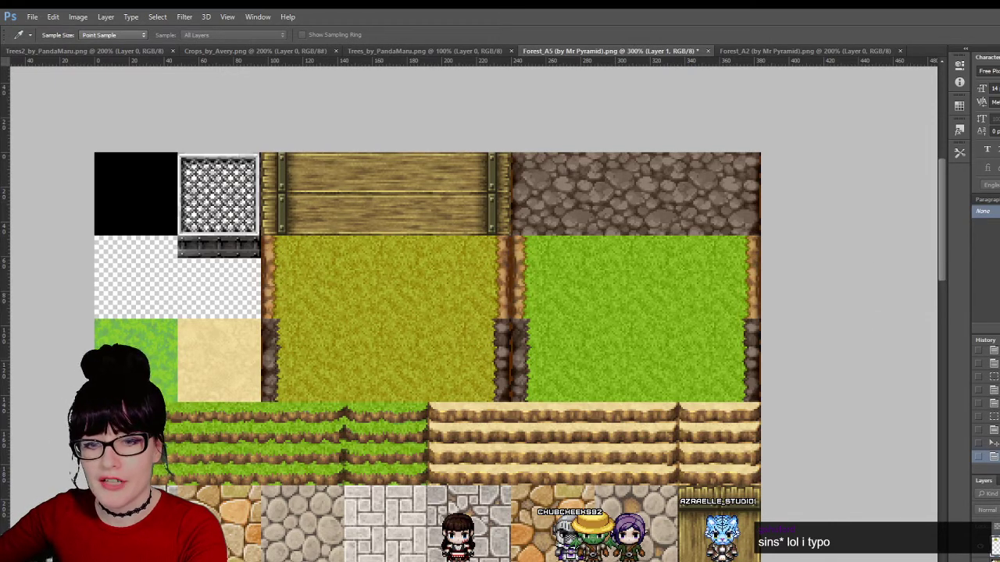
pyautogui.press('m')
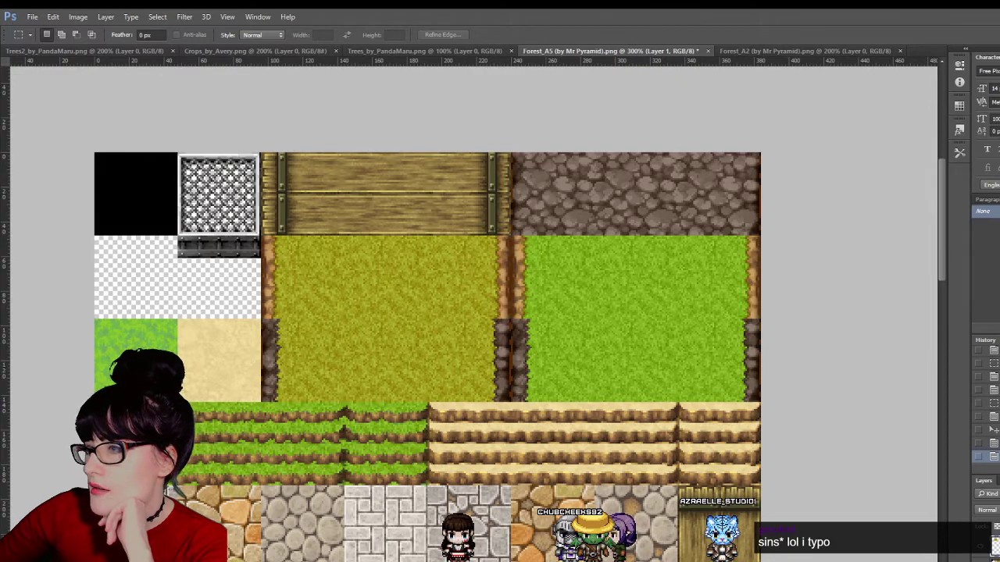
pyautogui.hotkey('ctrl', 'z')
pyautogui.hotkey('ctrl', 'z')
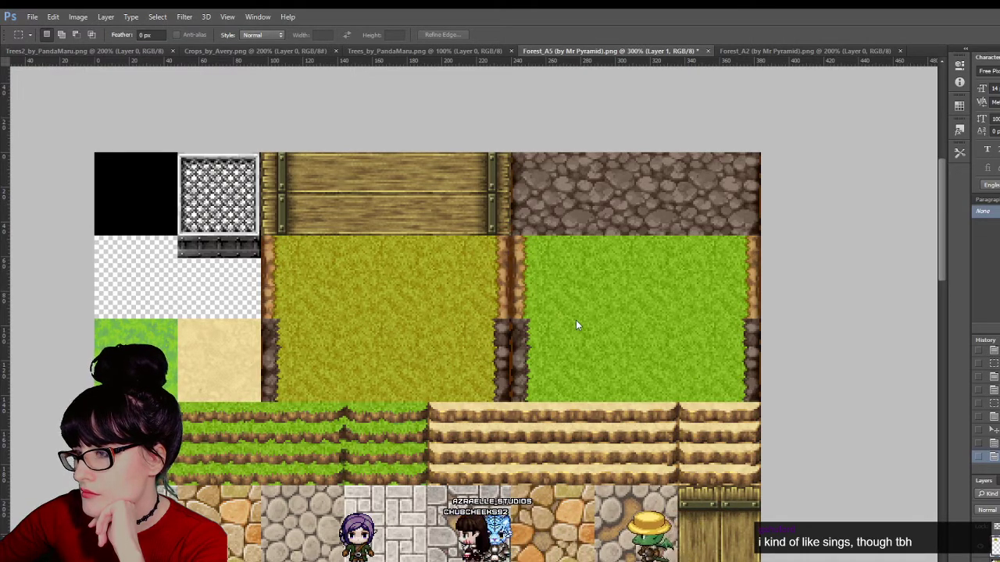
# Step: Move the recoloured golden grass block in Forest_A5 over the stone-edged green grass area beside it
pyautogui.click(788, 51)
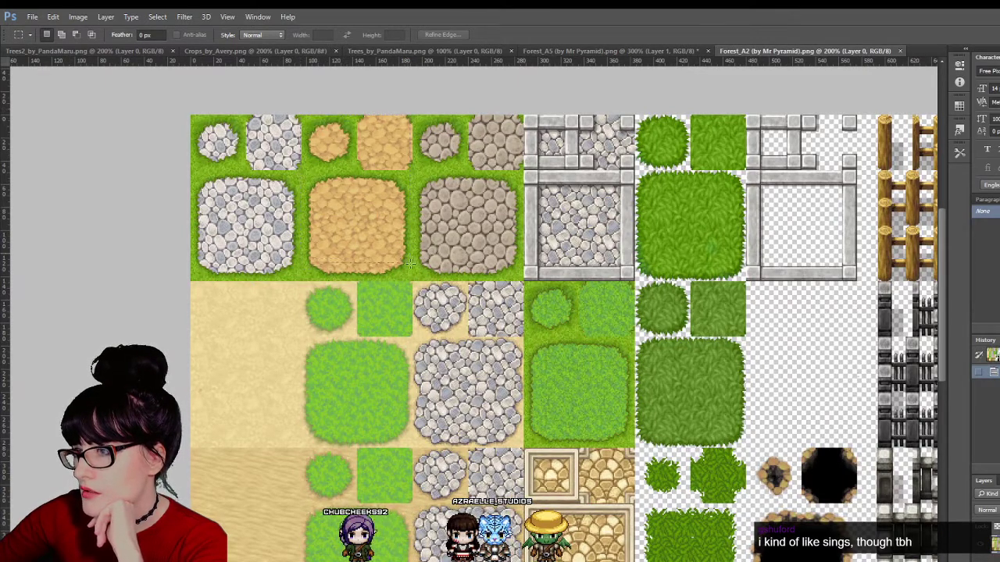
pyautogui.click(641, 52)
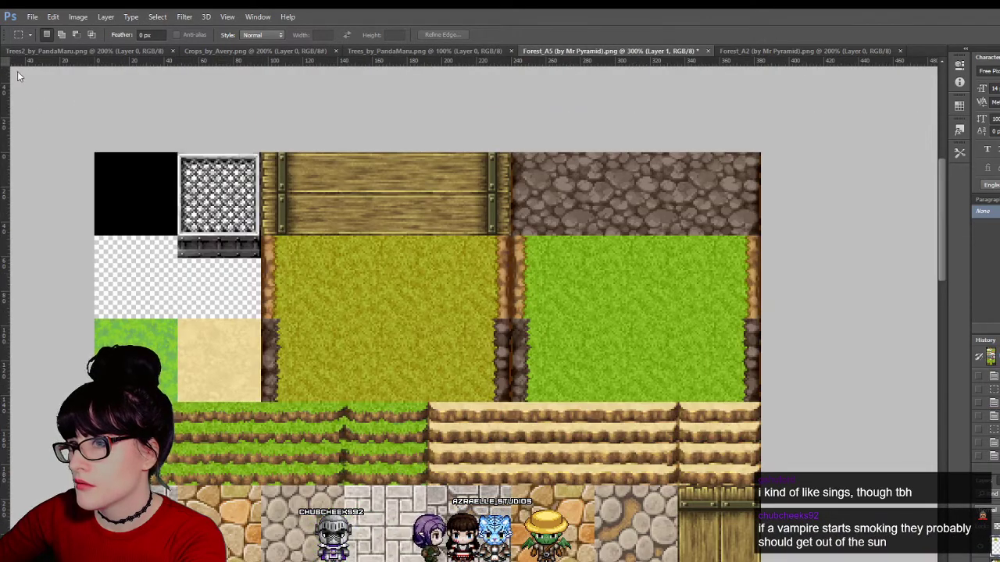
pyautogui.press('v')
pyautogui.moveTo(321, 315); pyautogui.dragTo(571, 318)
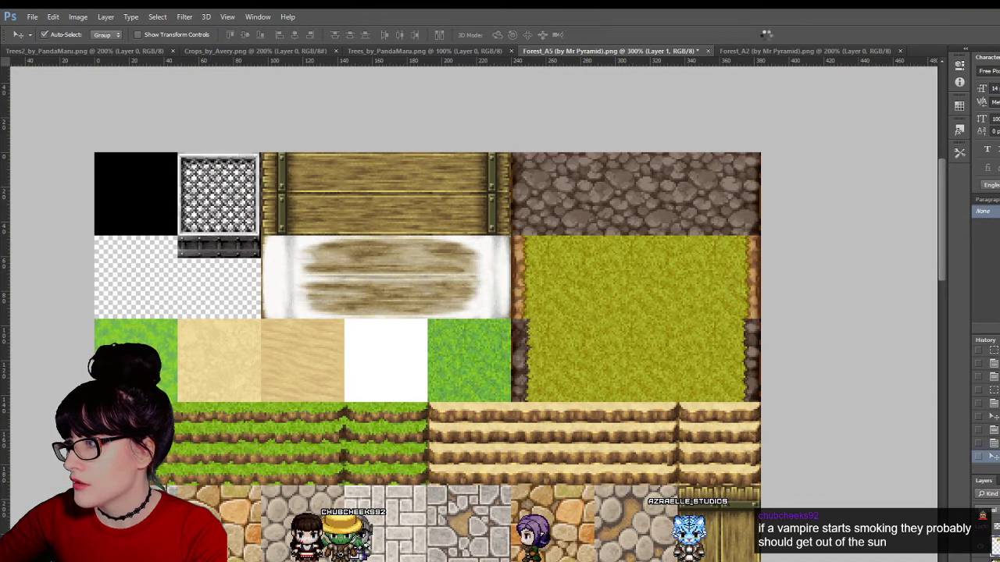
# Step: In Forest_A2 (by Mr Pyramid).png, select the whole orange stone path autotile with its grass border and copy it to a new layer
pyautogui.click(798, 50)
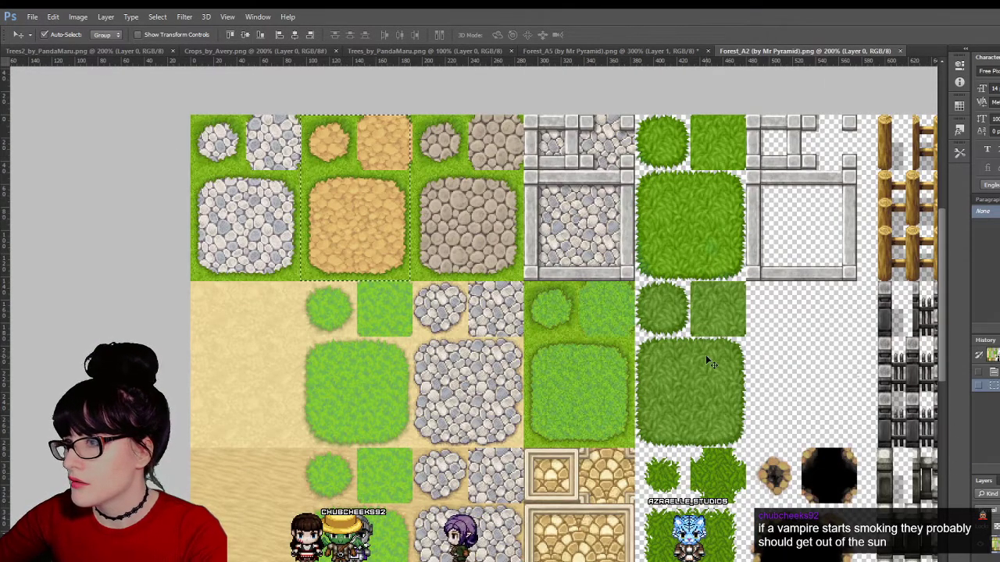
pyautogui.moveTo(381, 160); pyautogui.dragTo(383, 161)
pyautogui.press('Left')
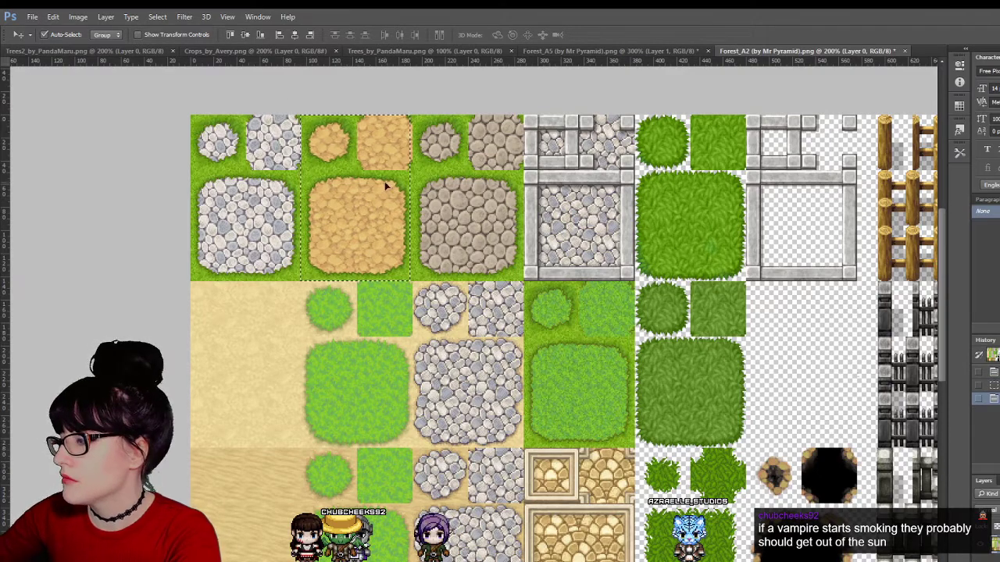
pyautogui.press('m')
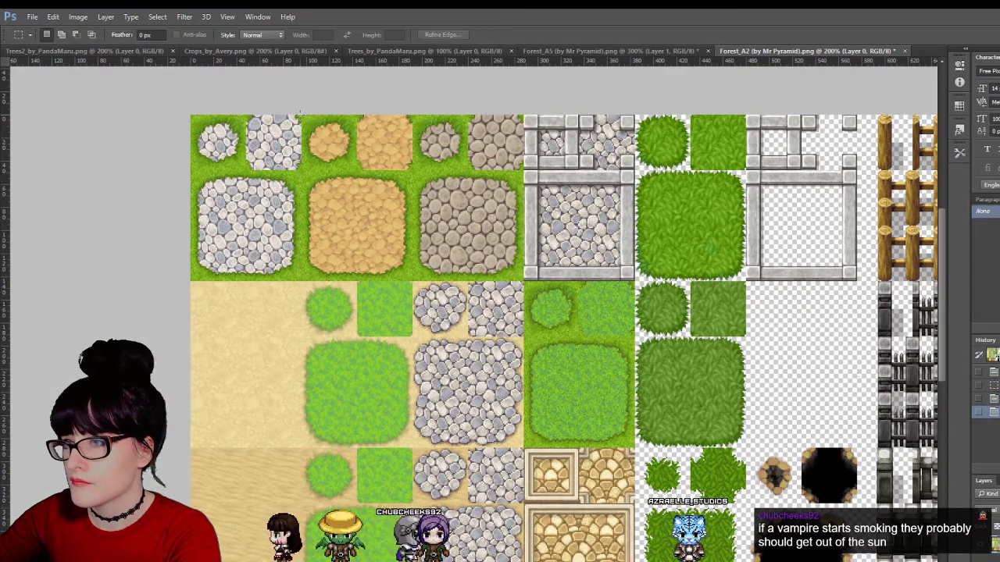
pyautogui.moveTo(380, 270); pyautogui.dragTo(415, 276)
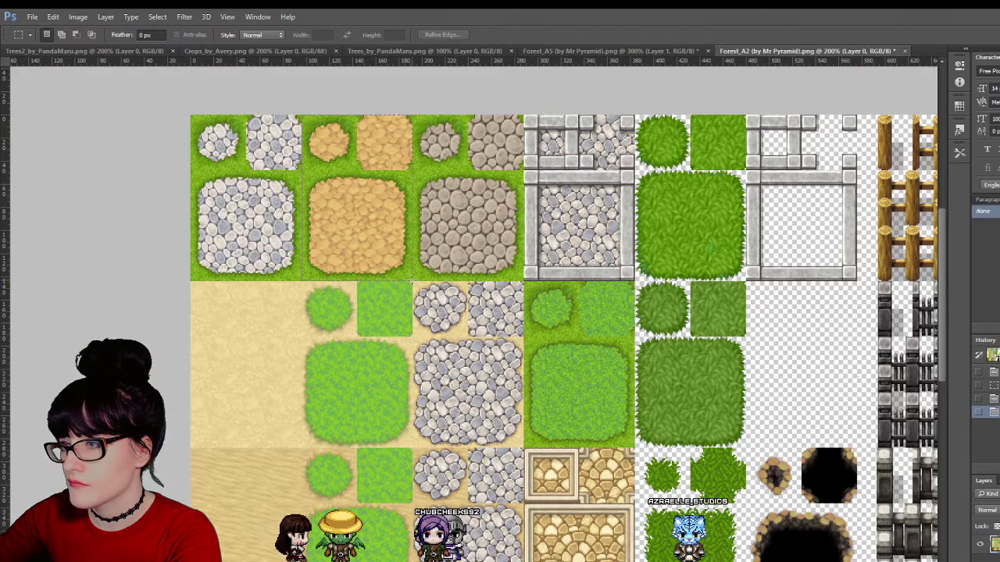
pyautogui.moveTo(412, 280); pyautogui.dragTo(412, 280)
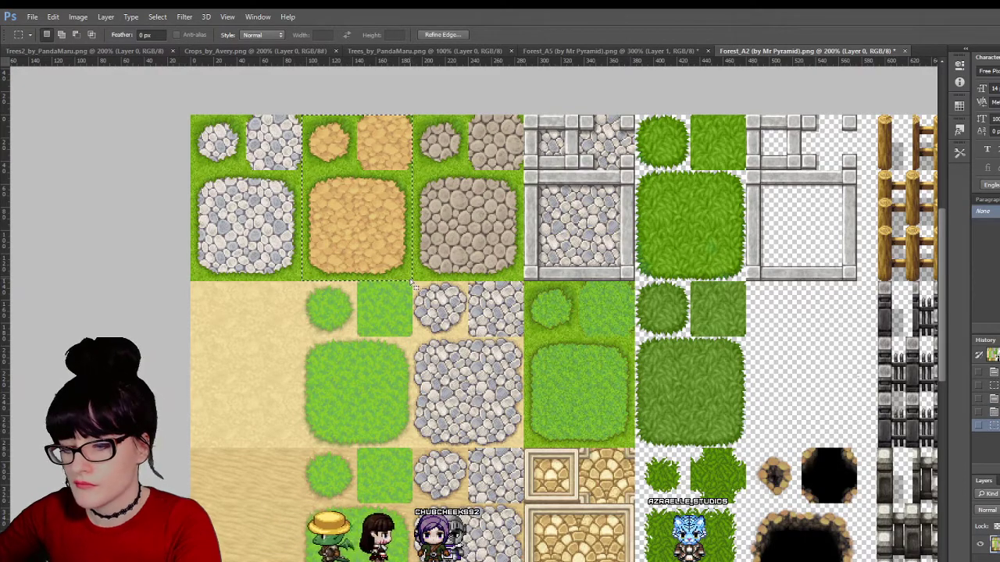
pyautogui.hotkey('ctrl', 'c')
pyautogui.hotkey('ctrl', 'v')
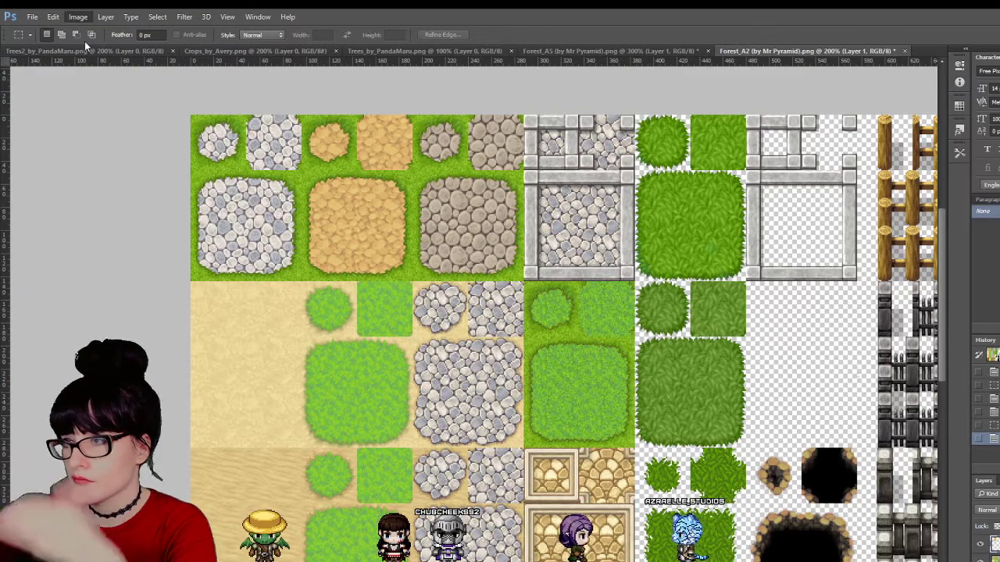
# Step: Set the Magic Wand tolerance to 32 and select the grass surrounding the orange path shapes on the copied layer
pyautogui.press('w')
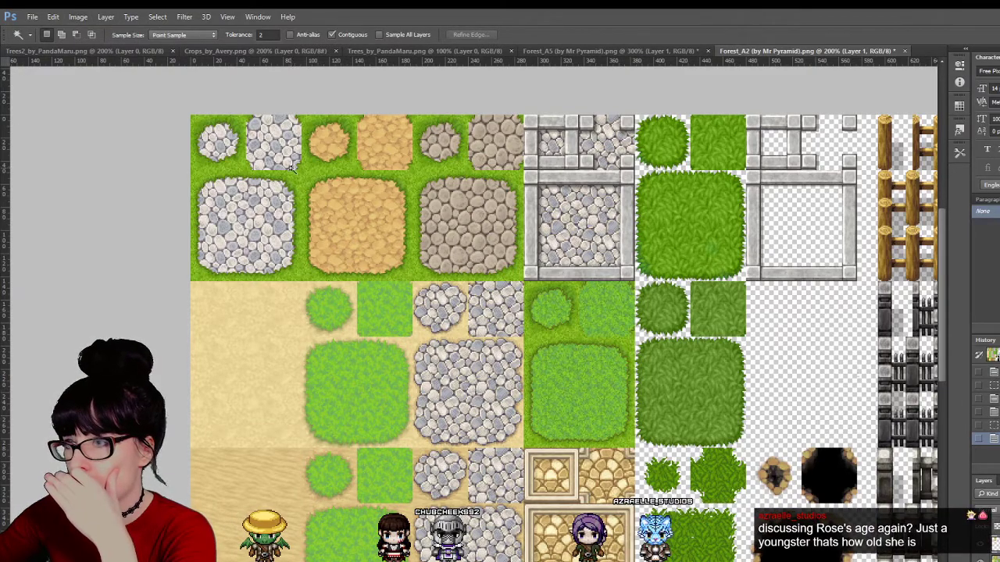
pyautogui.click(319, 179)
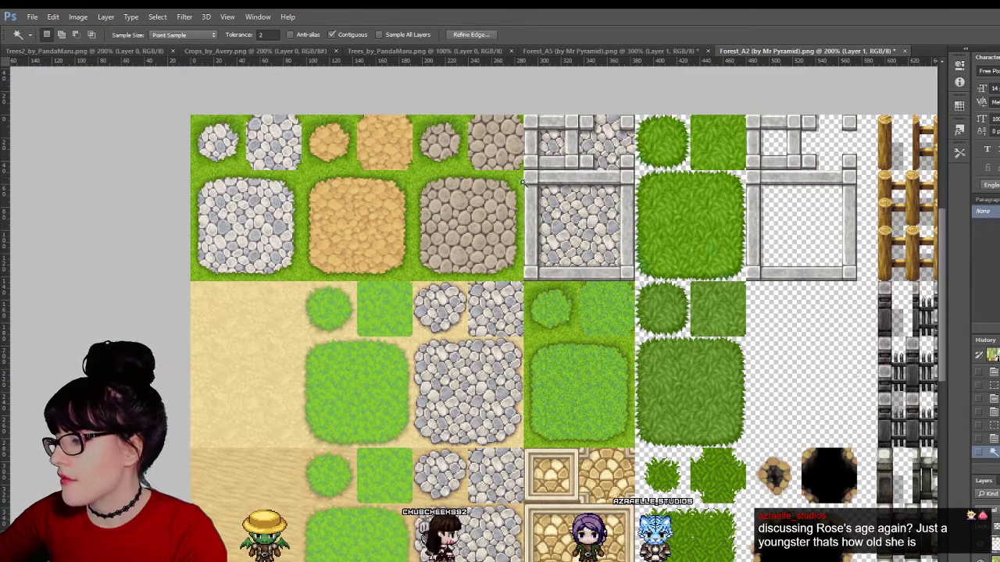
pyautogui.click(350, 165)
pyautogui.click(353, 169)
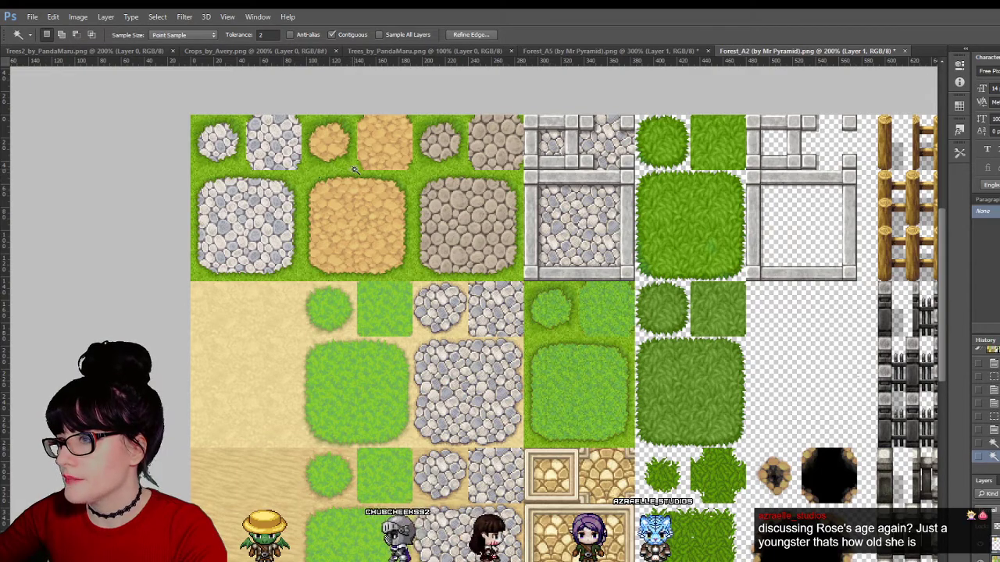
pyautogui.click(265, 34)
pyautogui.write('32')
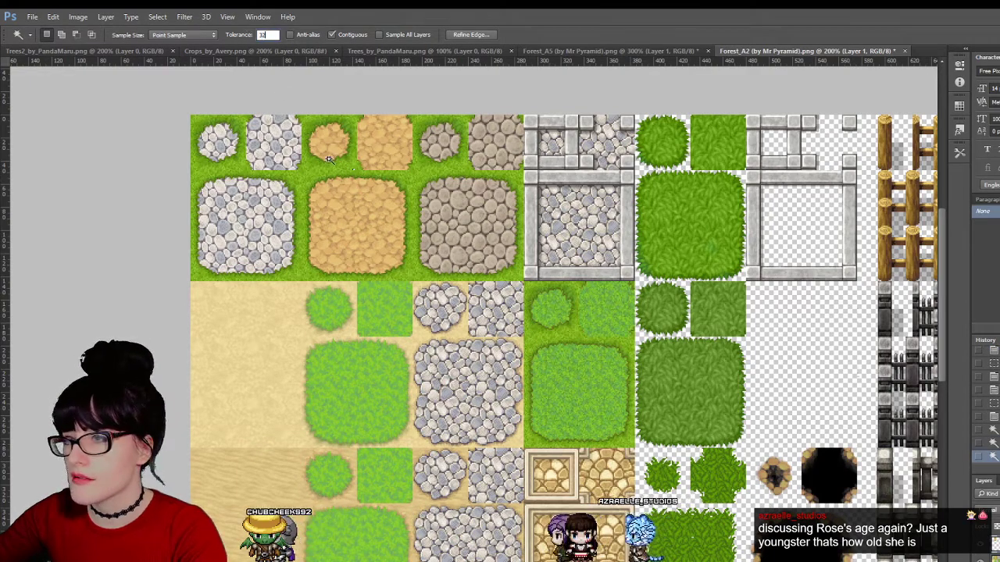
pyautogui.click(329, 160)
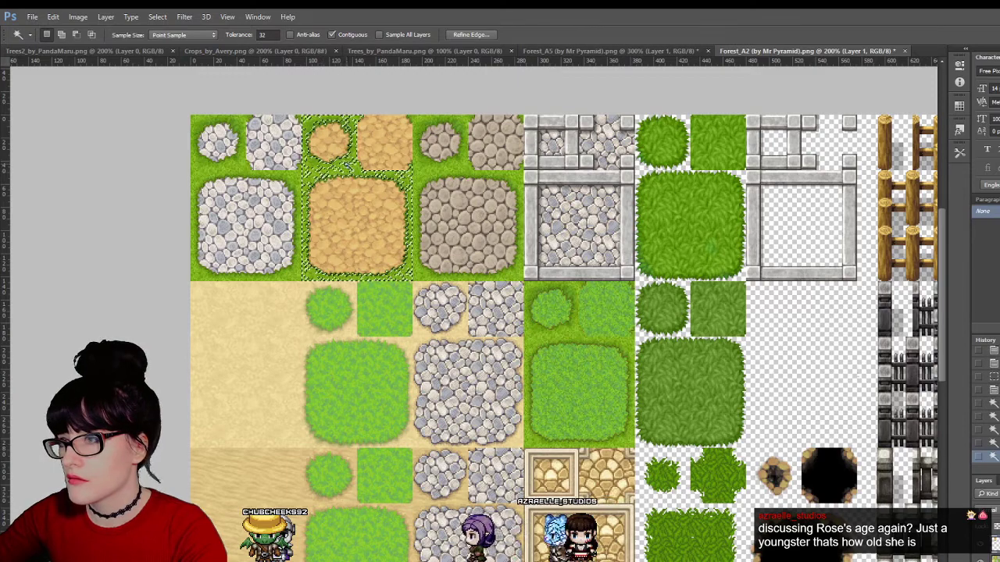
pyautogui.click(334, 170)
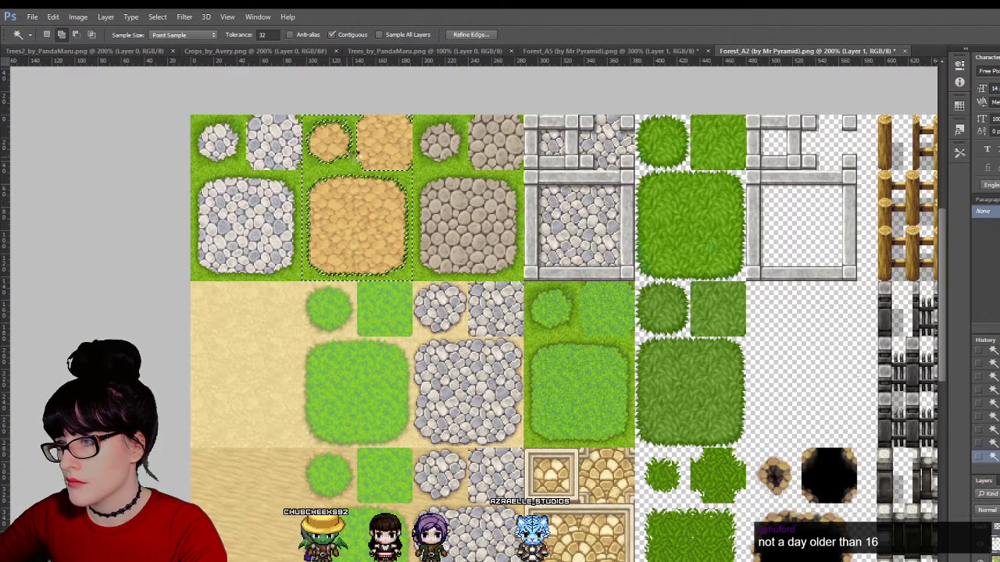
# Step: Try to select the orange stones of the small path tiles with the Magic Wand, and clear the selection
pyautogui.press('z')
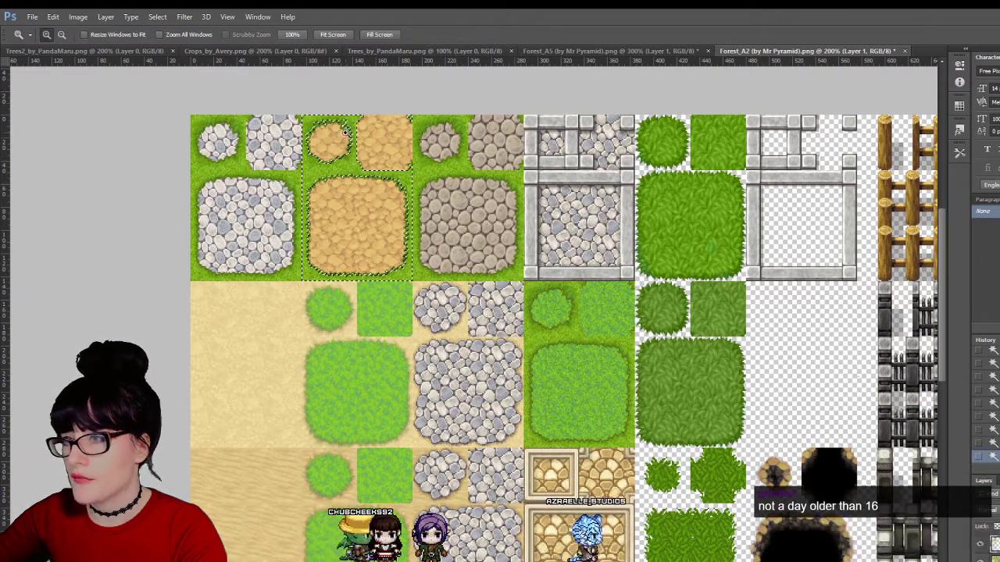
pyautogui.click(297, 160)
pyautogui.click(379, 189)
pyautogui.scroll(3, 117, 125)
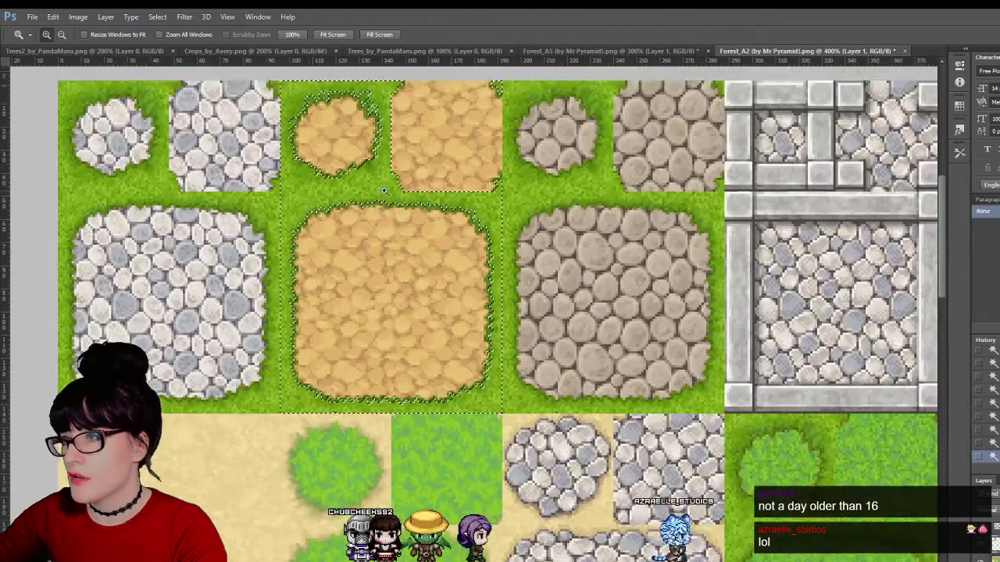
pyautogui.press('w')
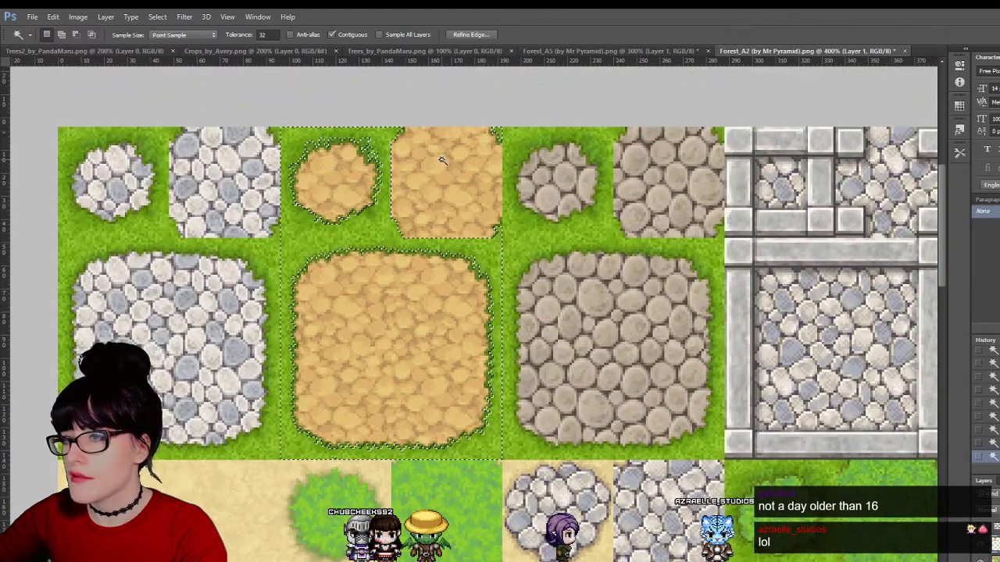
pyautogui.click(440, 160)
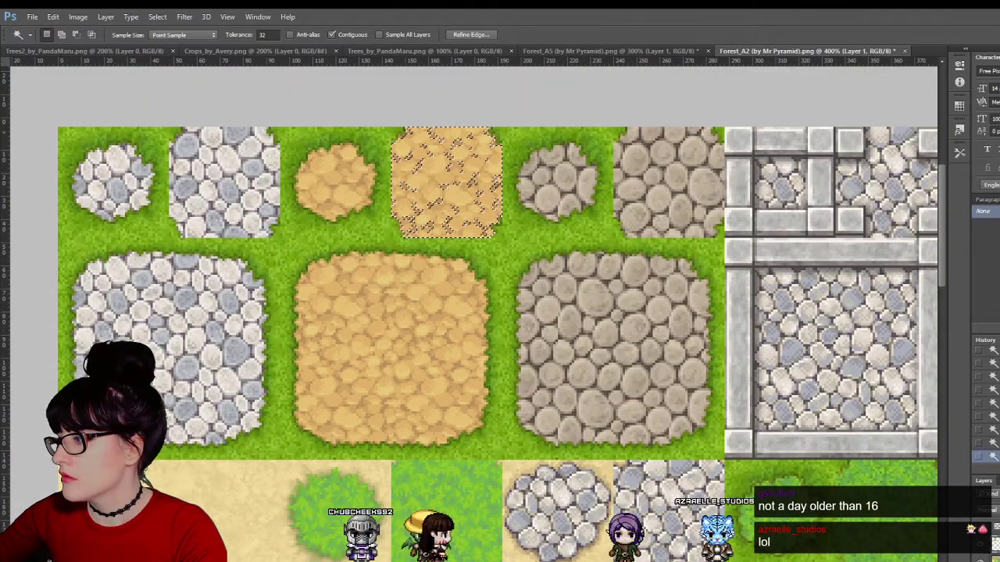
pyautogui.hotkey('ctrl', 'd')
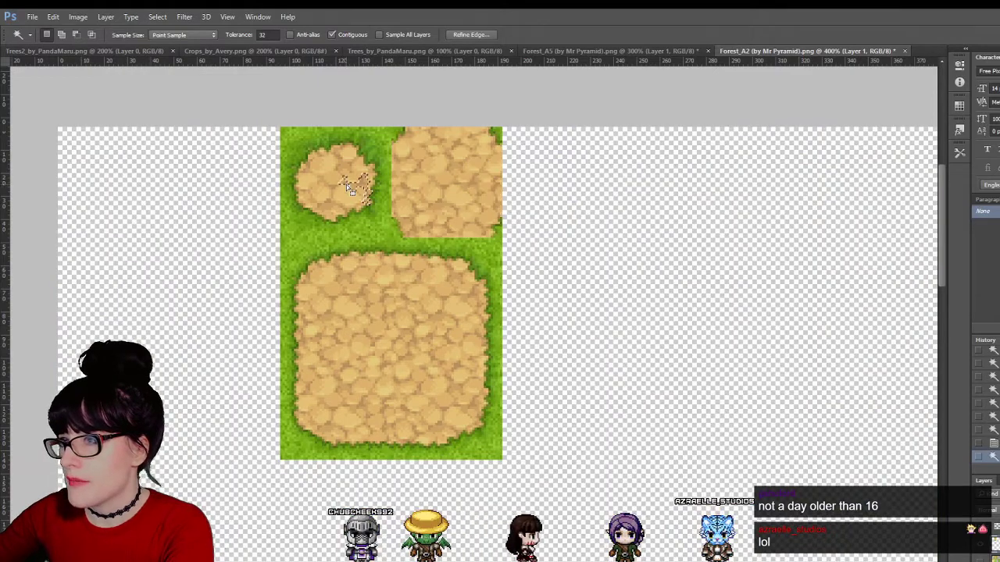
# Step: Delete all three orange stone areas from the copied layer using an anti-aliased Magic Wand at tolerance 32, and deselect
pyautogui.click(266, 34)
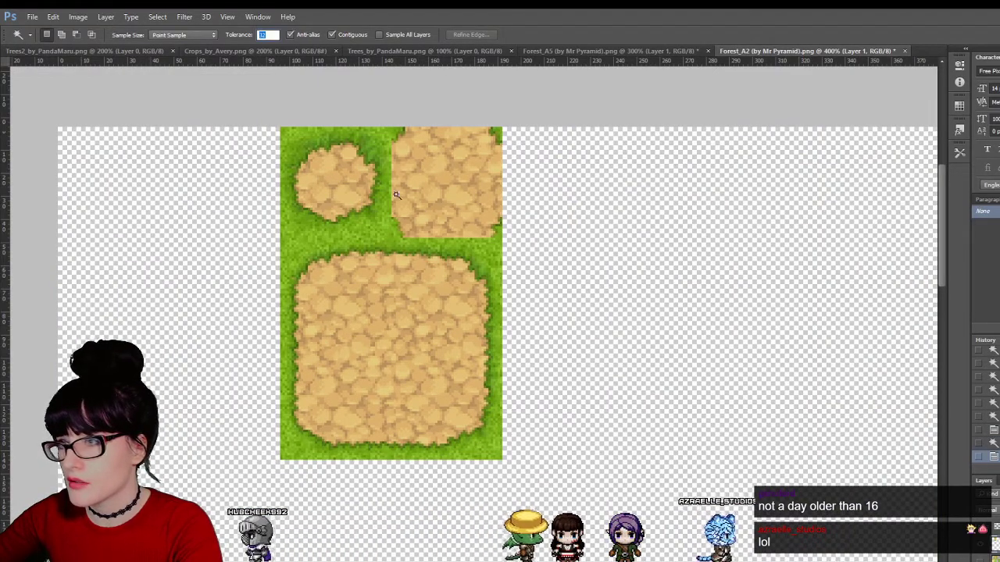
pyautogui.click(330, 181)
pyautogui.press('Delete')
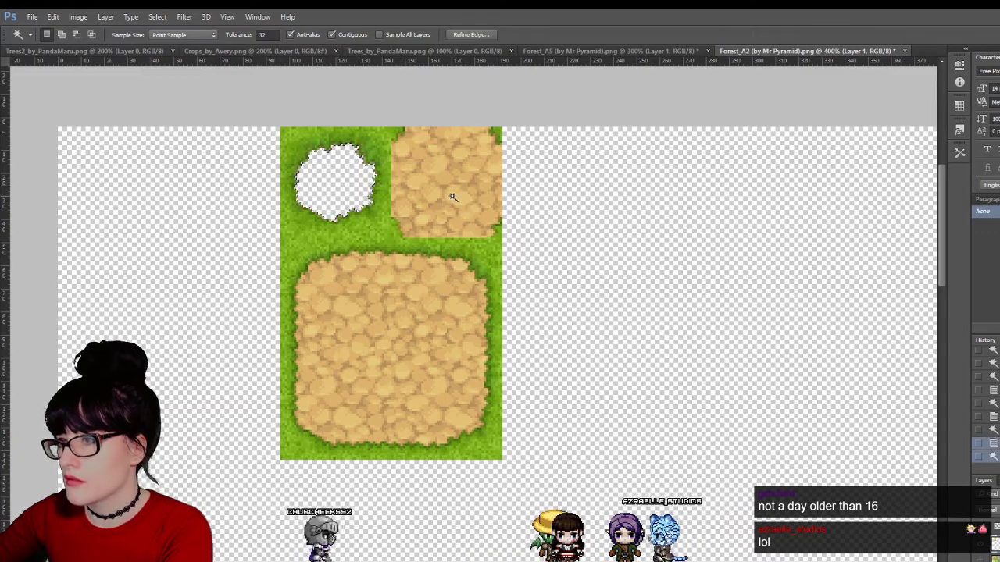
pyautogui.click(450, 196)
pyautogui.press('Delete')
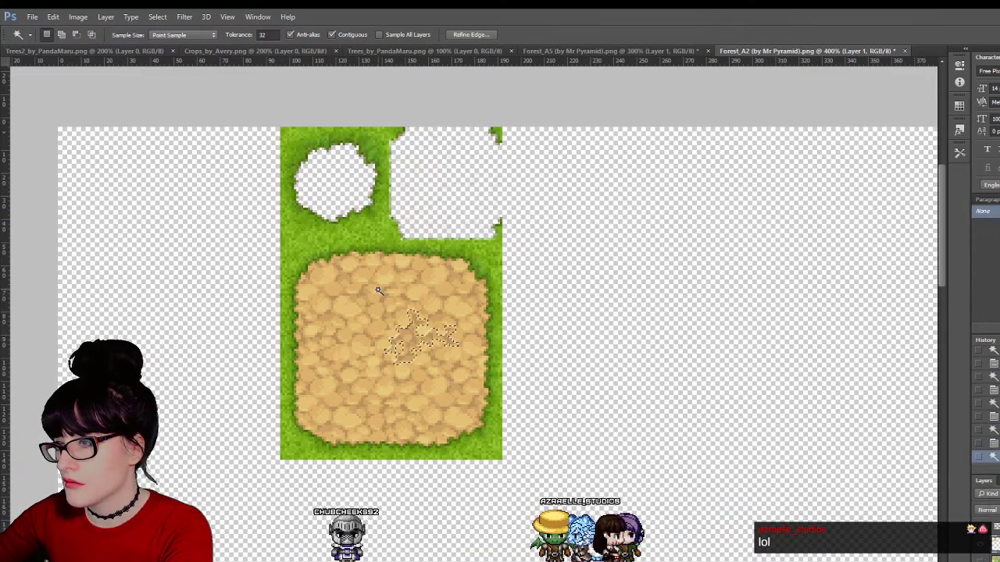
pyautogui.click(372, 290)
pyautogui.press('Delete')
pyautogui.hotkey('ctrl', 'd')
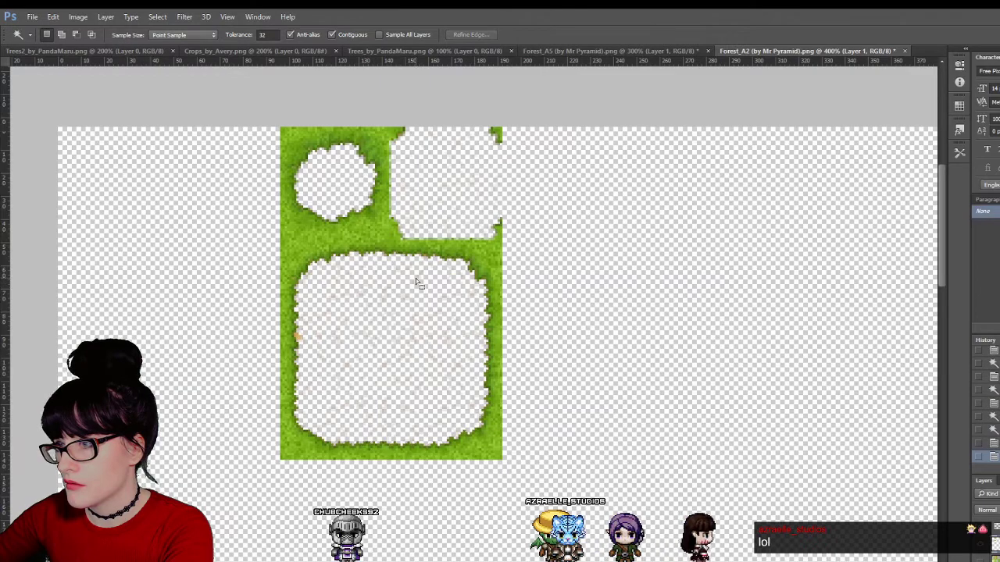
# Step: Show the original tileset layer again and recolour the copied grass border around the orange path to golden
pyautogui.click(981, 558)
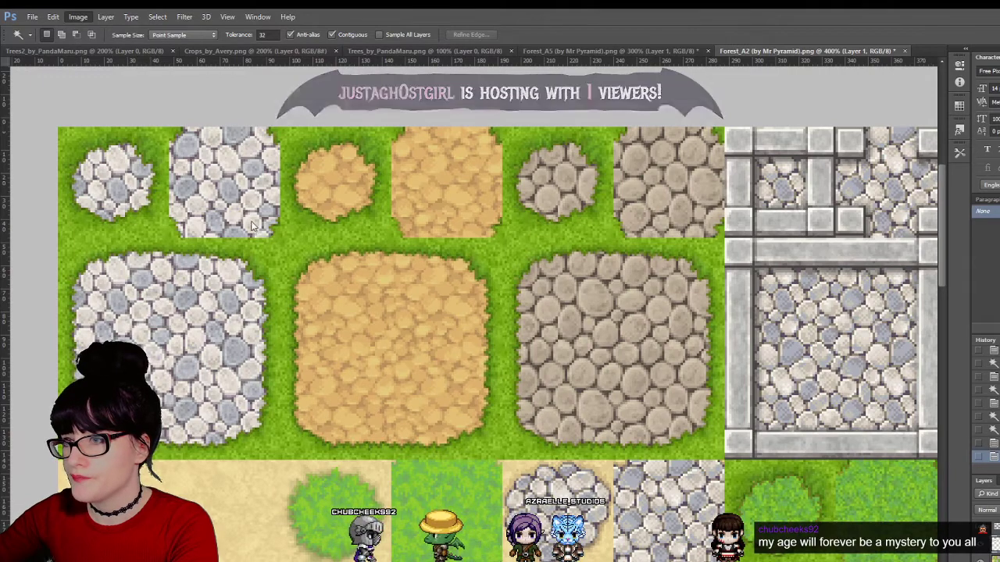
pyautogui.press('i')
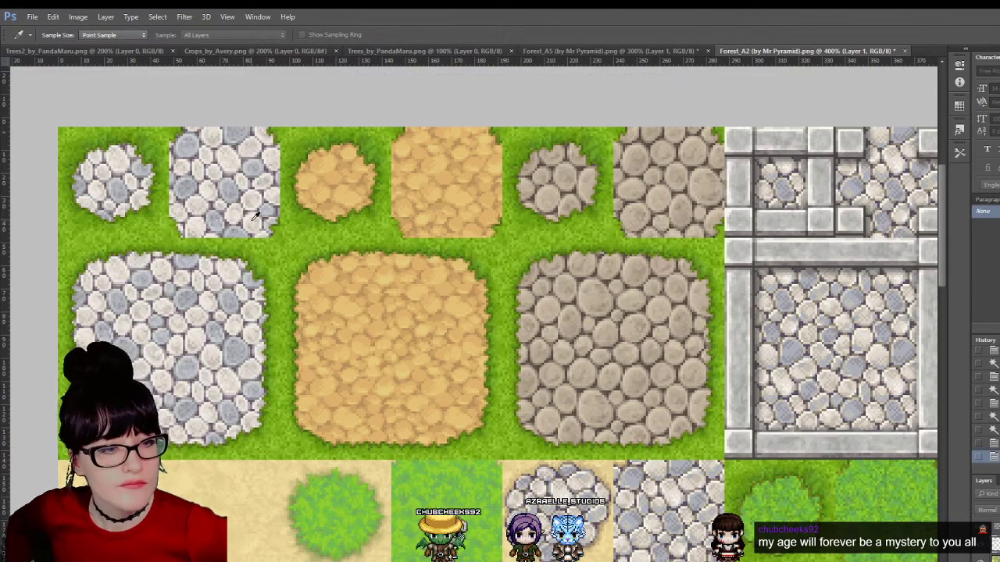
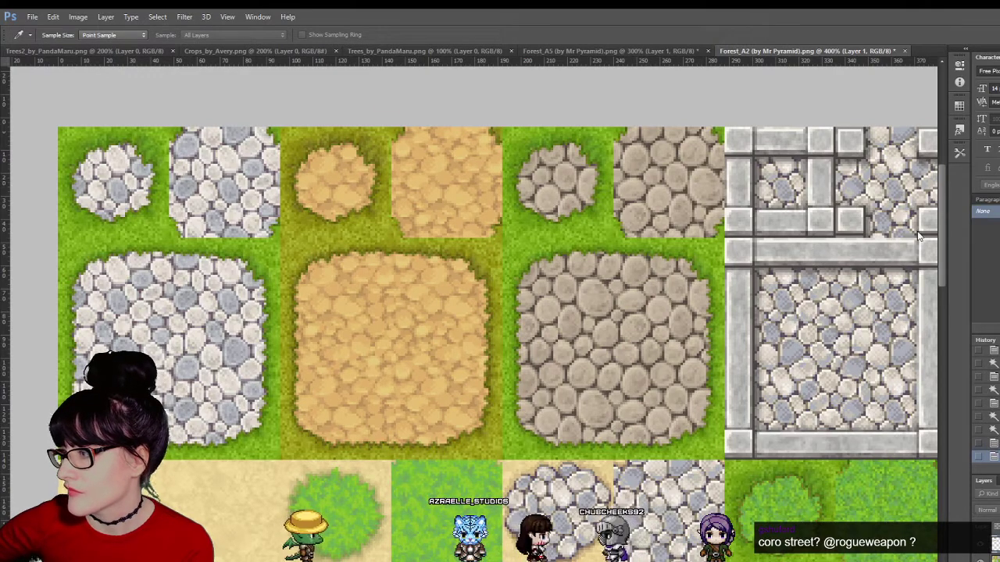
pyautogui.press('w')
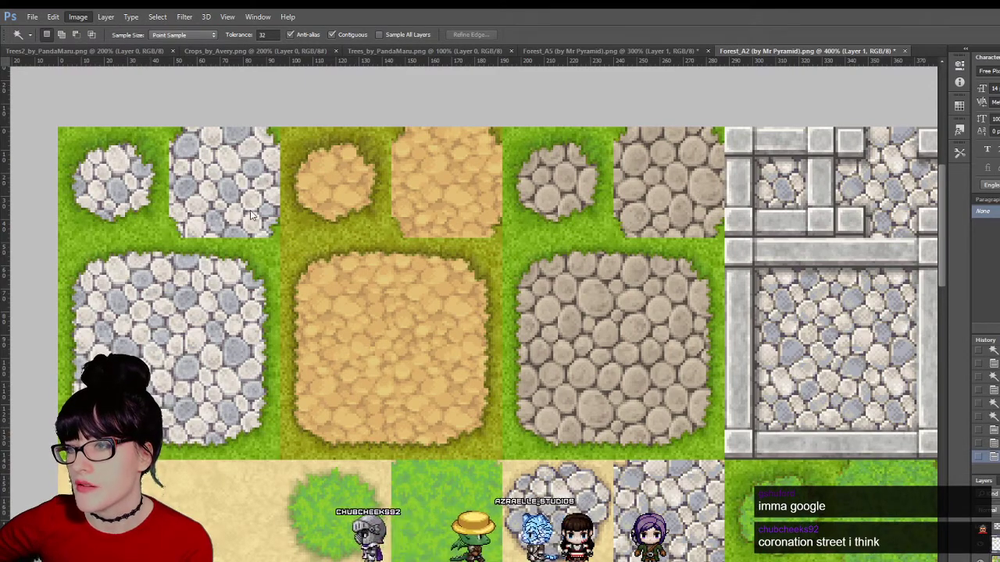
pyautogui.press('i')
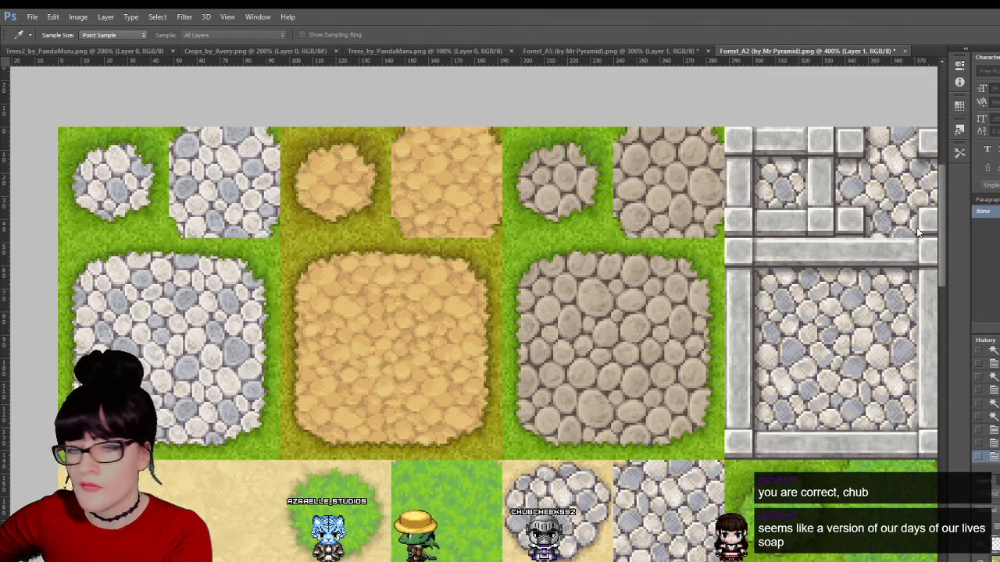
pyautogui.press('w')
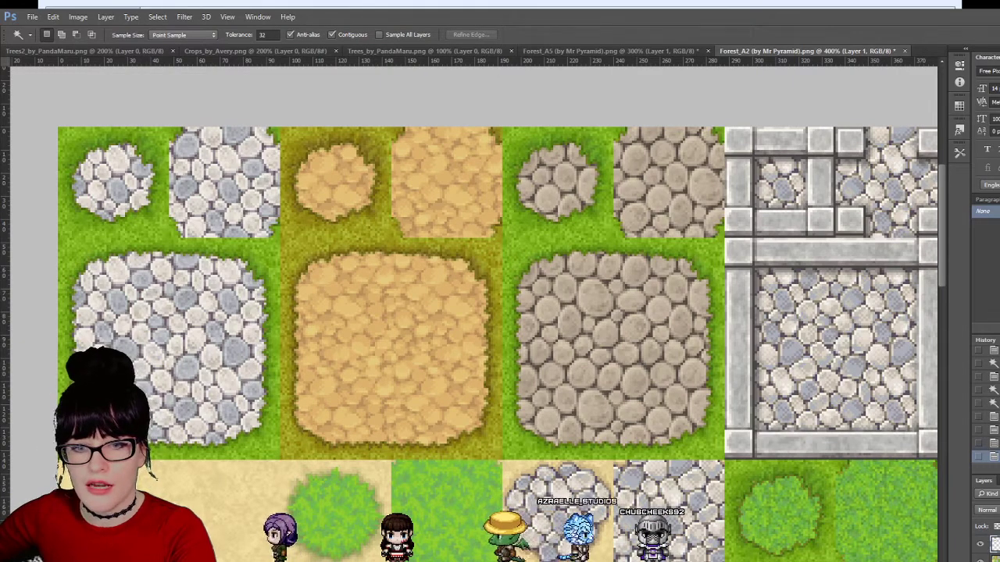
# Step: Switch to RPG Maker MV, look through the tile palette sets, and check the Farmland tileset's assigned images in the database
pyautogui.hotkey('alt', 'Tab')
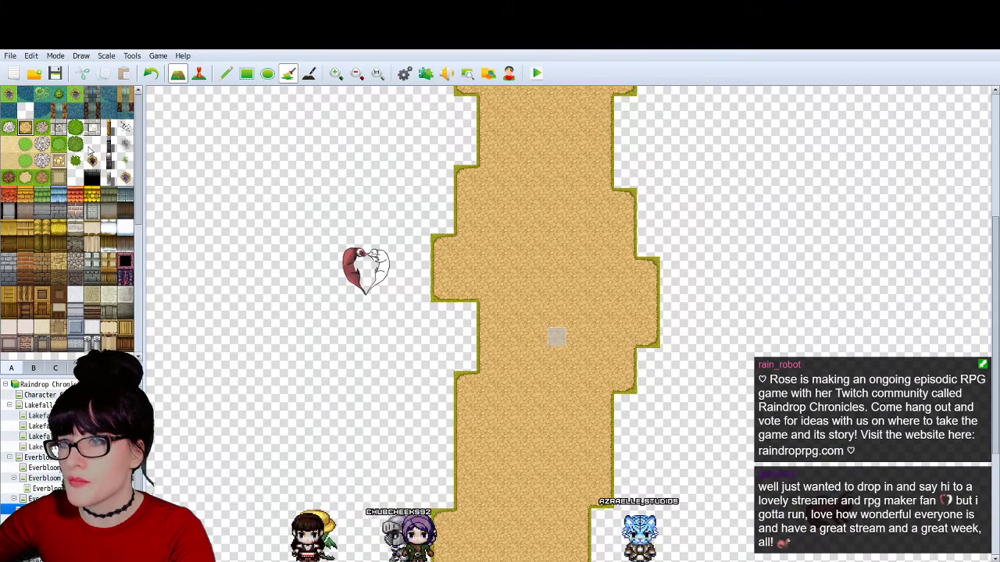
pyautogui.click(32, 367)
pyautogui.click(55, 367)
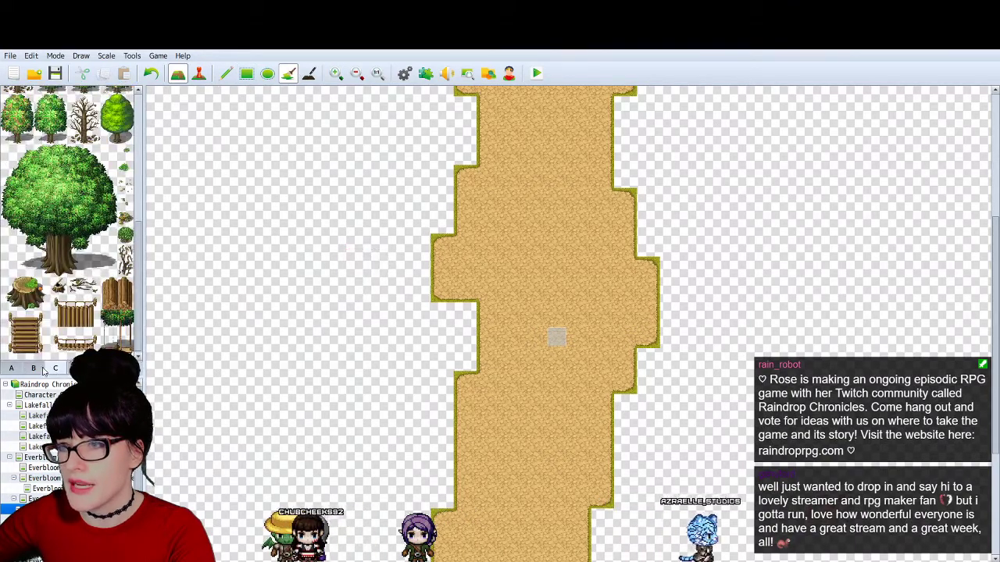
pyautogui.click(23, 368)
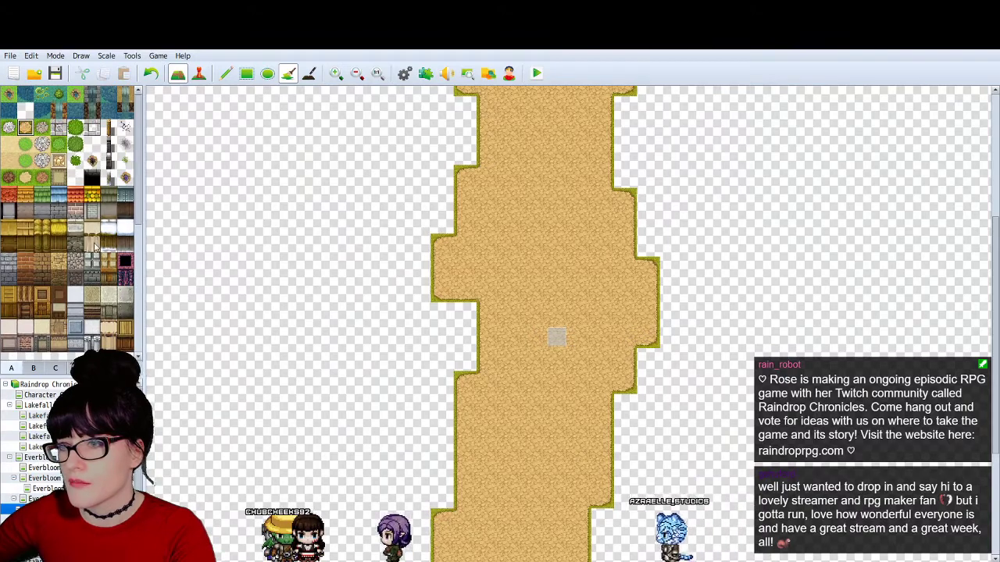
pyautogui.scroll(-5, 93, 272)
pyautogui.scroll(-3, 94, 272)
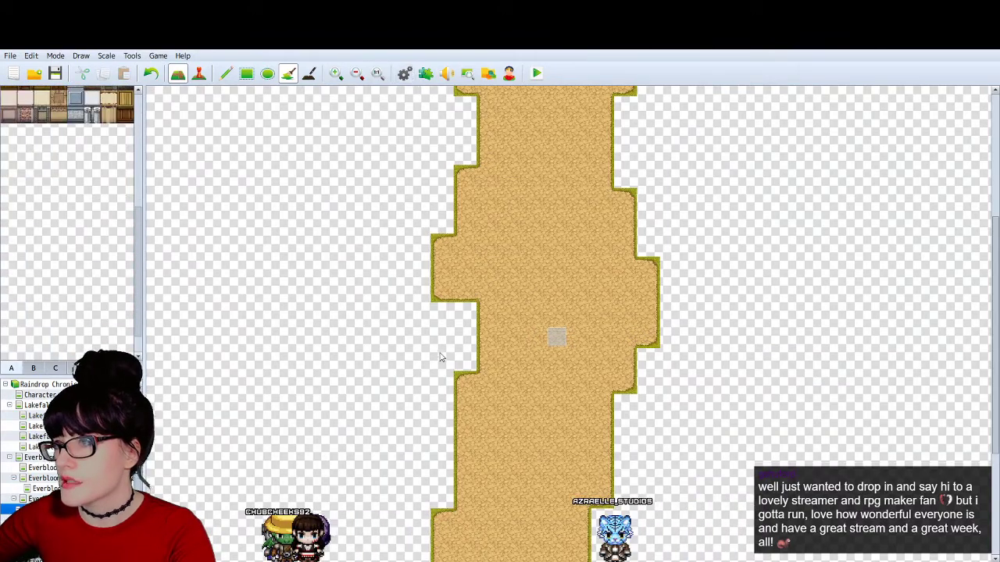
pyautogui.press('F9')
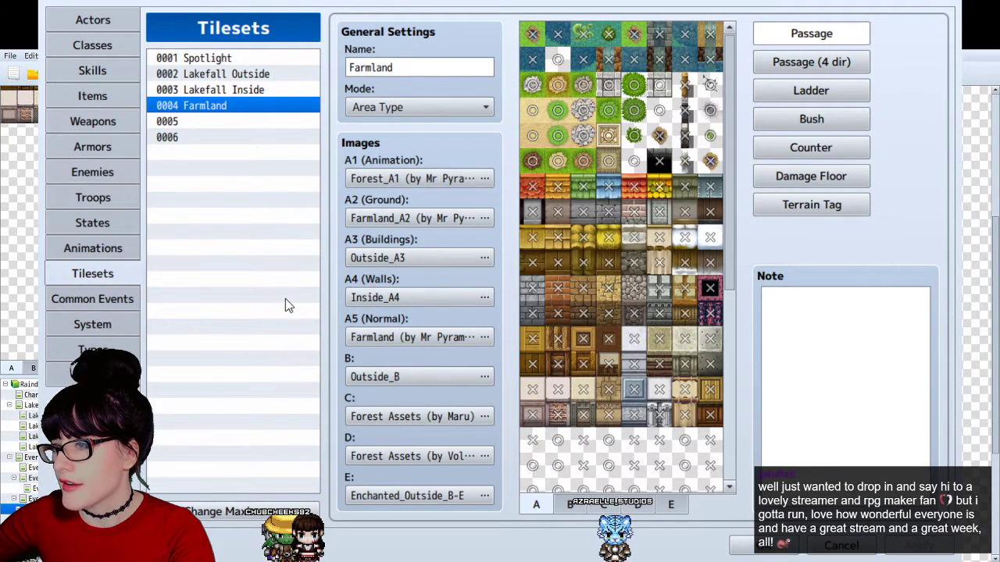
pyautogui.press('Escape')
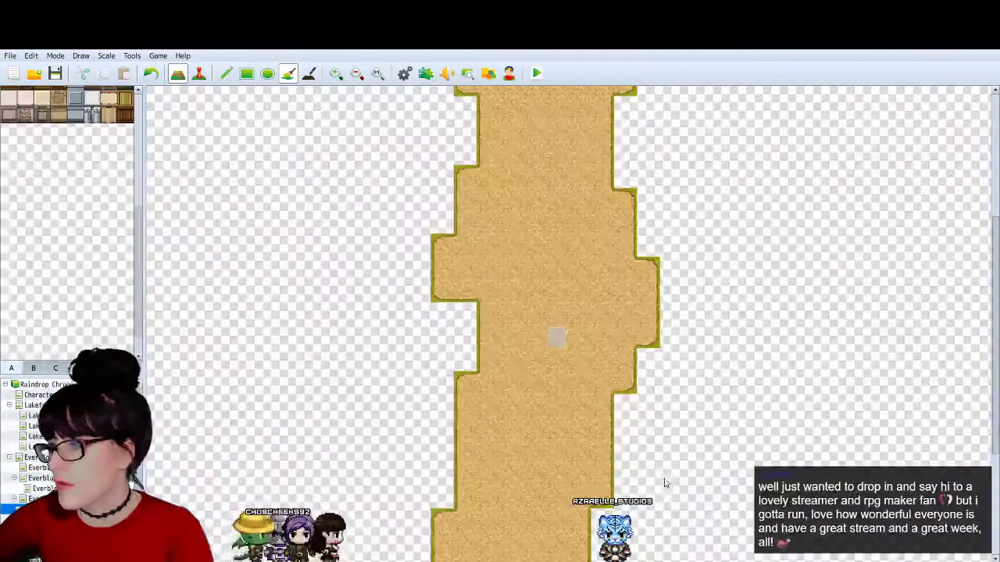
# Step: Inspect how the path border matches the golden grass along the whole length of the Flashback map
pyautogui.scroll(5, 349, 200)
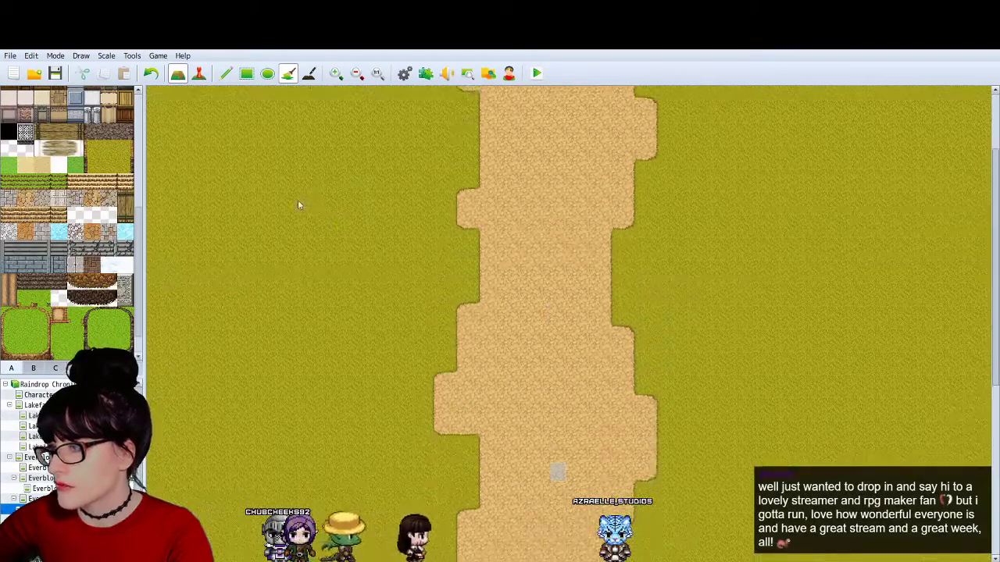
pyautogui.scroll(-2, 428, 233)
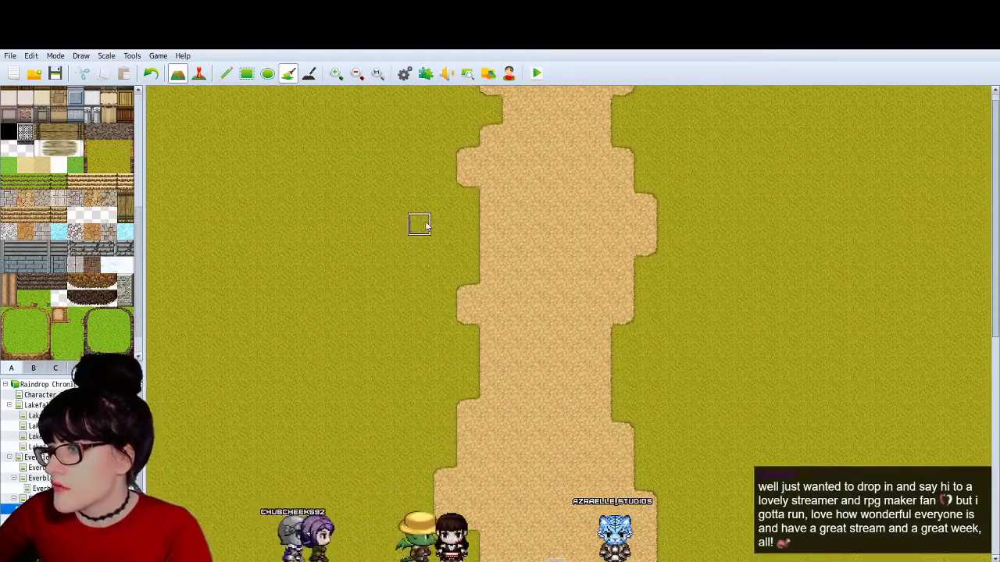
pyautogui.scroll(-5, 457, 200)
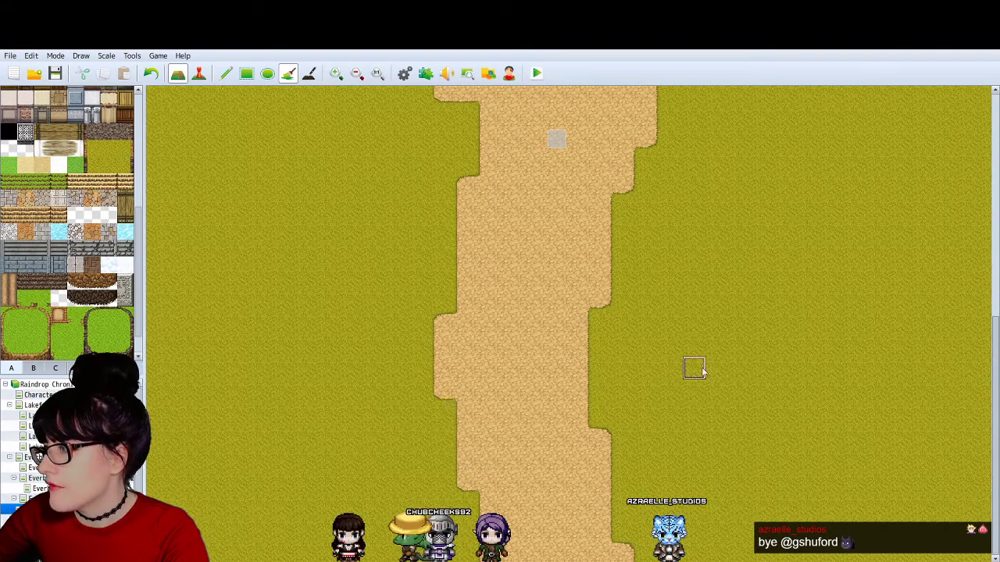
pyautogui.scroll(10, 289, 258)
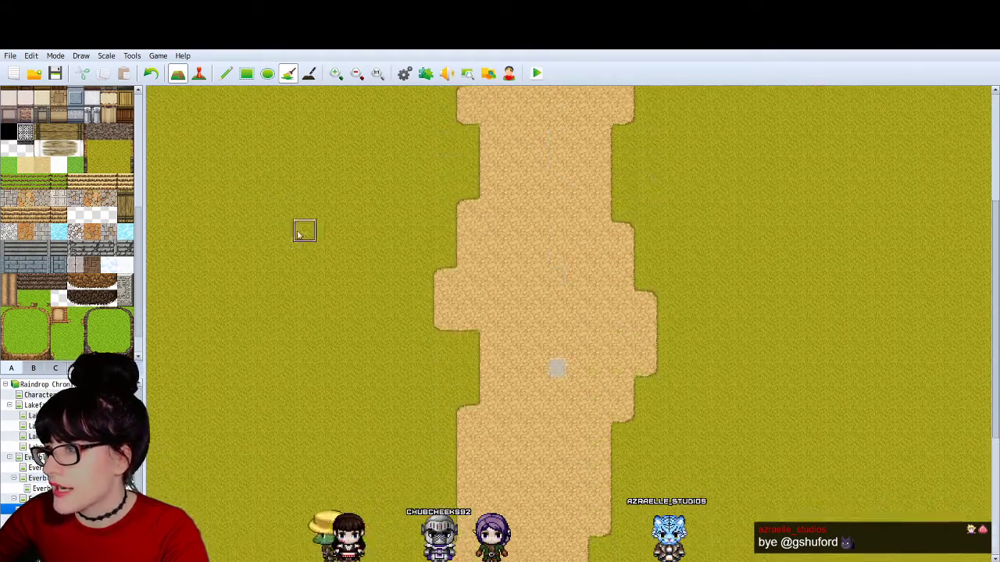
pyautogui.scroll(-10, 415, 266)
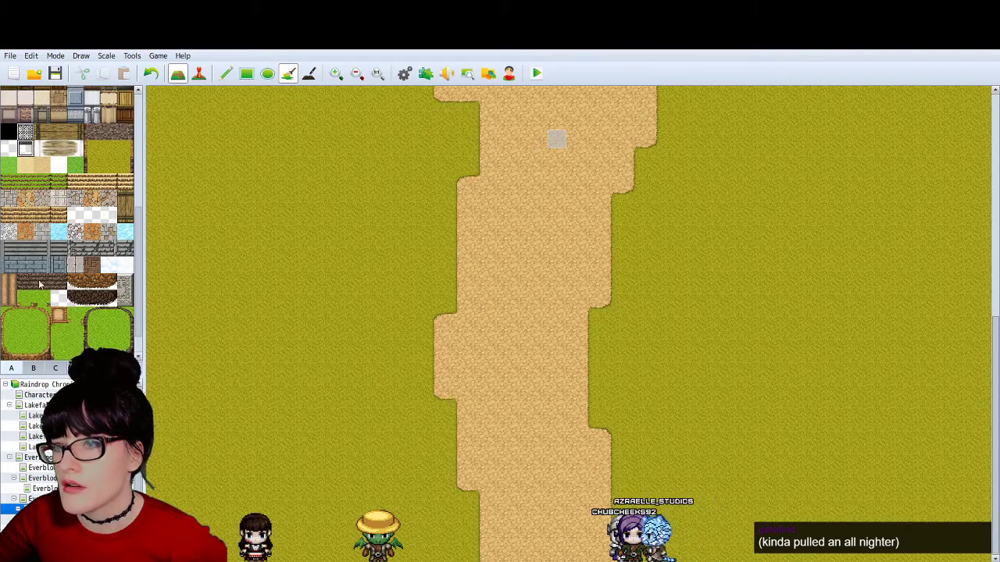
# Step: Try flood-filling the path with the dark brown, pale sand and reddish-brown dirt ground tiles, and undo the fills
pyautogui.scroll(-10, 39, 284)
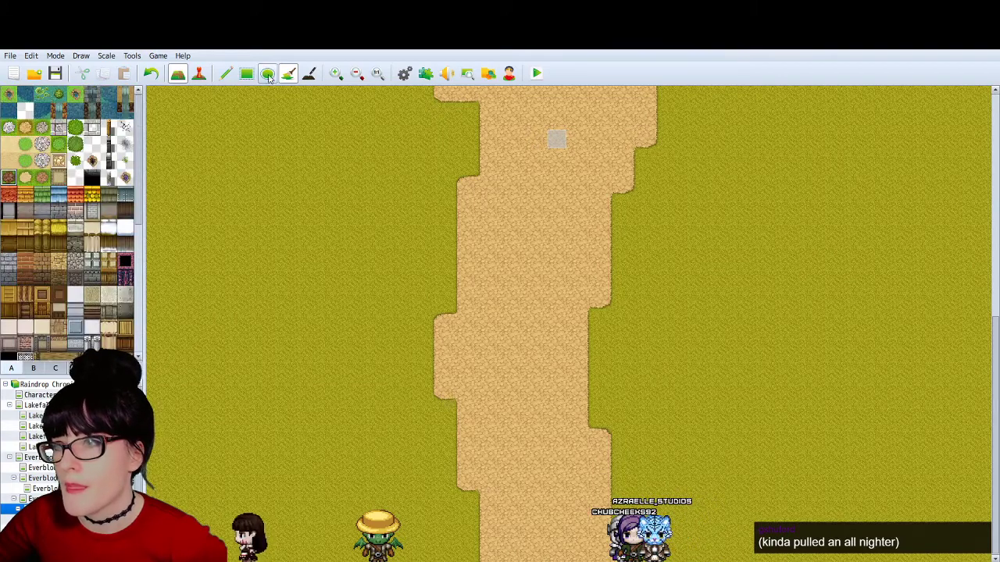
pyautogui.click(556, 253)
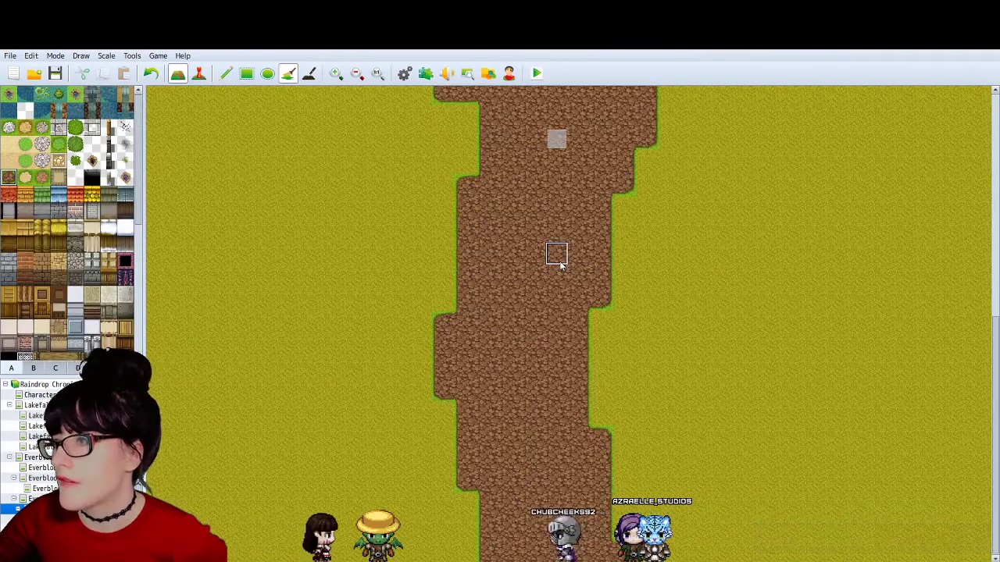
pyautogui.hotkey('ctrl', 'z')
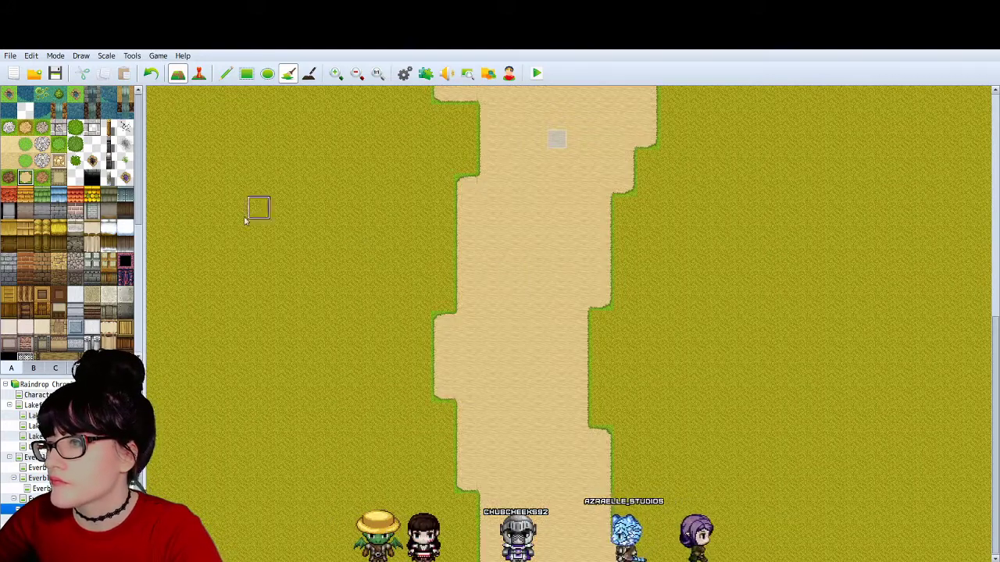
pyautogui.click(42, 178)
pyautogui.click(558, 273)
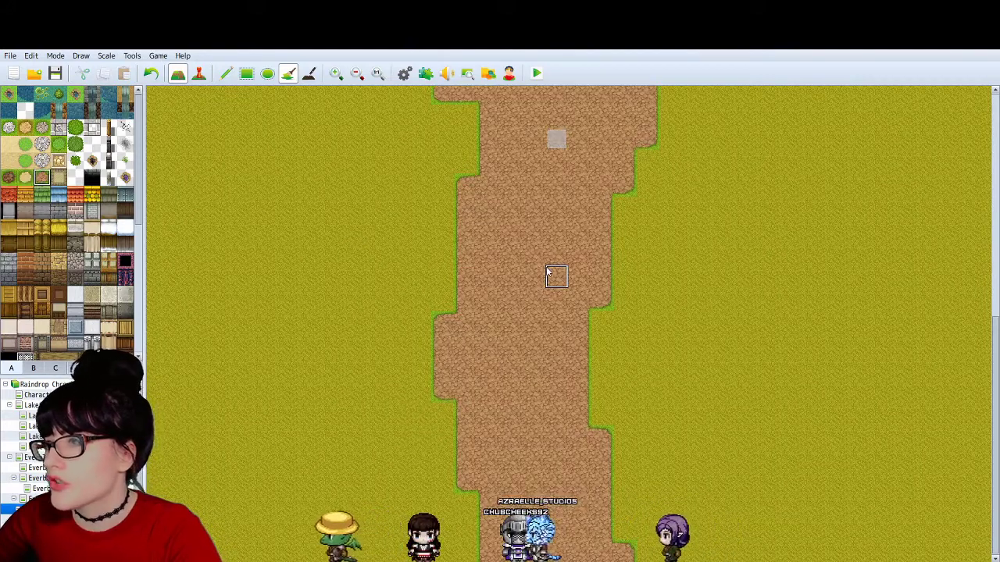
pyautogui.hotkey('ctrl', 'z')
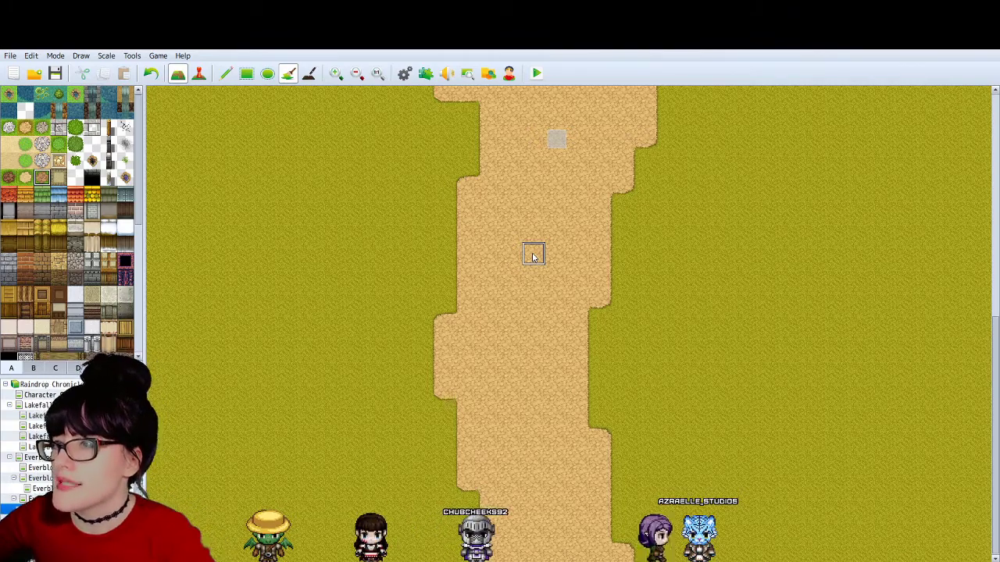
# Step: Find the OrangeMapshot plugin in the project's plugin list, and close the list without changes
pyautogui.scroll(5, 533, 256)
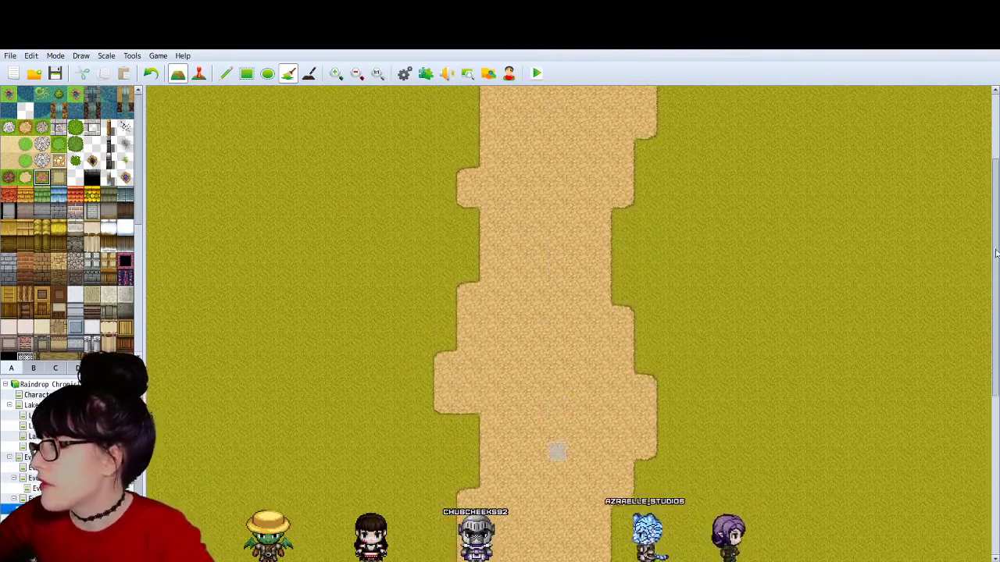
pyautogui.moveTo(995, 252); pyautogui.dragTo(997, 472)
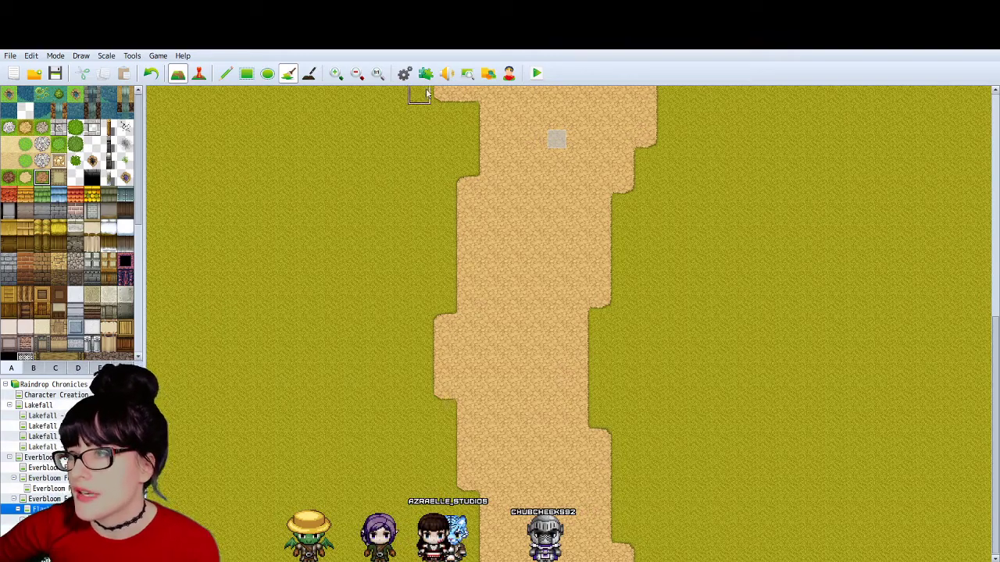
pyautogui.press('F10')
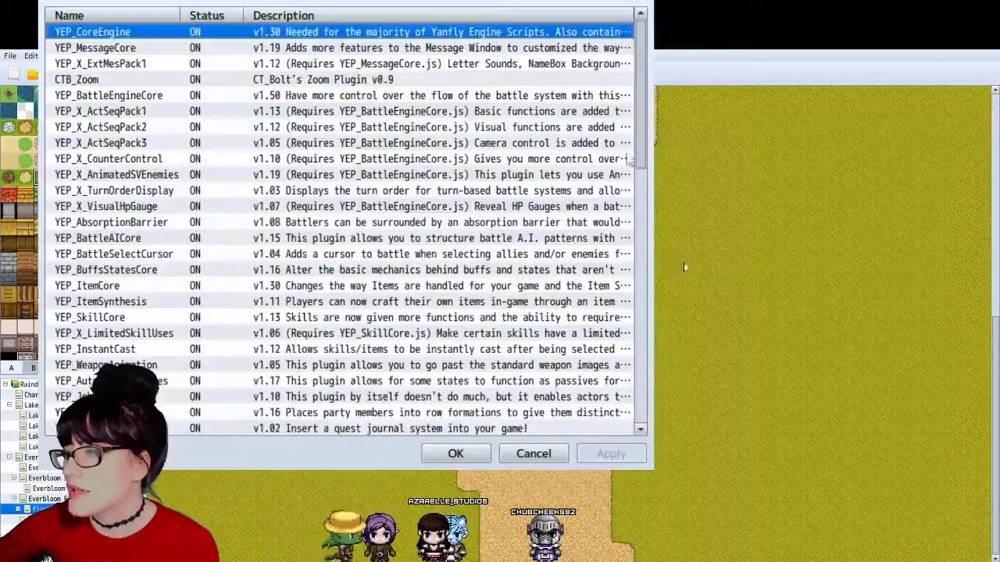
pyautogui.scroll(-15, 678, 323)
pyautogui.scroll(-2, 690, 416)
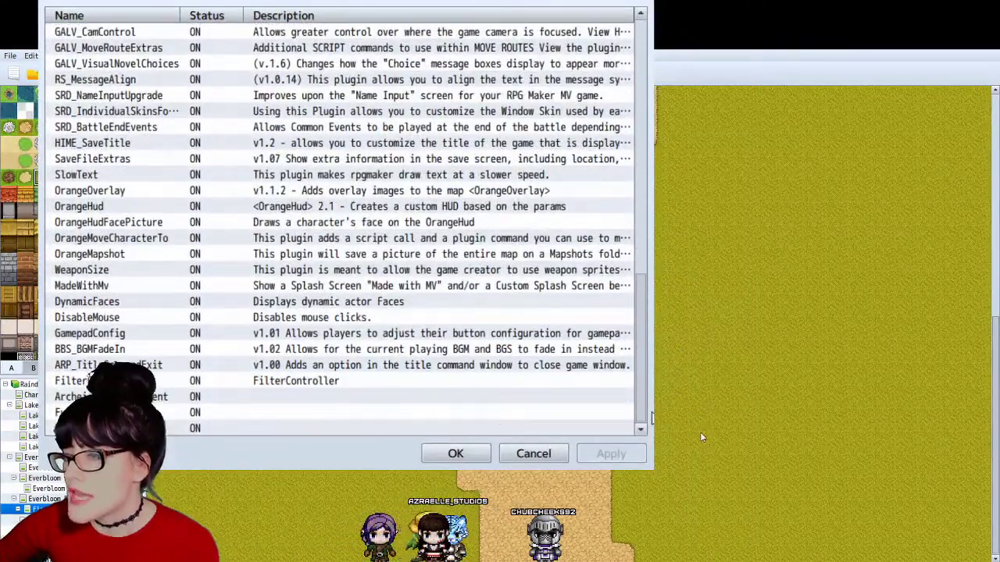
pyautogui.click(111, 258)
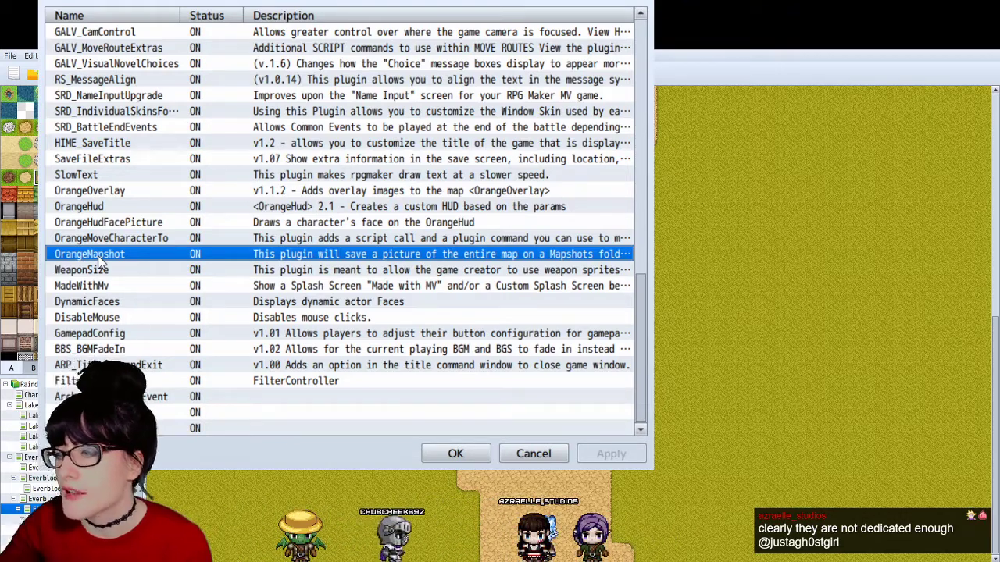
pyautogui.click(534, 454)
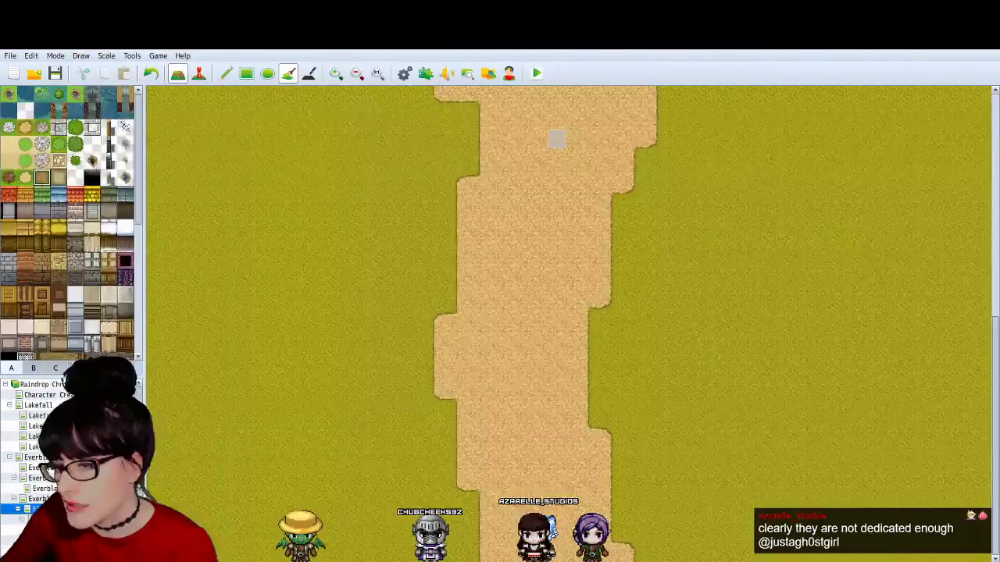
# Step: Flood-fill the path with the reddish-brown dirt tile and undo that fill
pyautogui.click(517, 350)
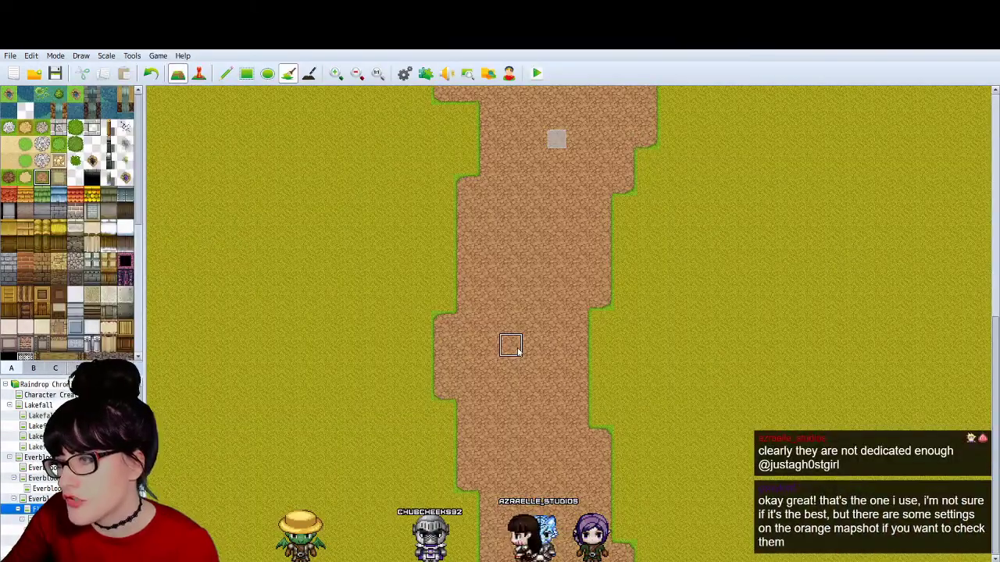
pyautogui.click(152, 75)
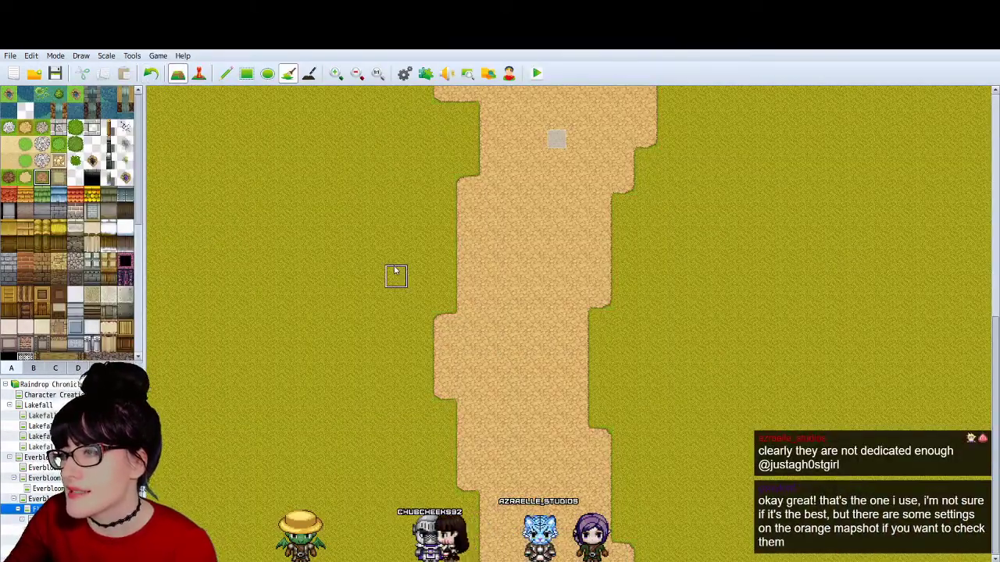
pyautogui.scroll(5, 424, 349)
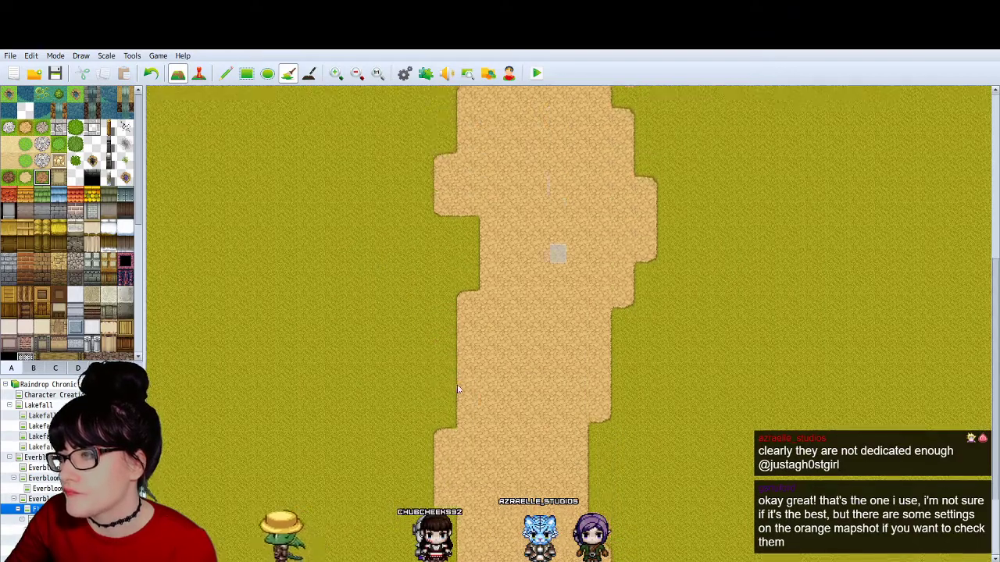
pyautogui.moveTo(995, 252); pyautogui.dragTo(977, 359)
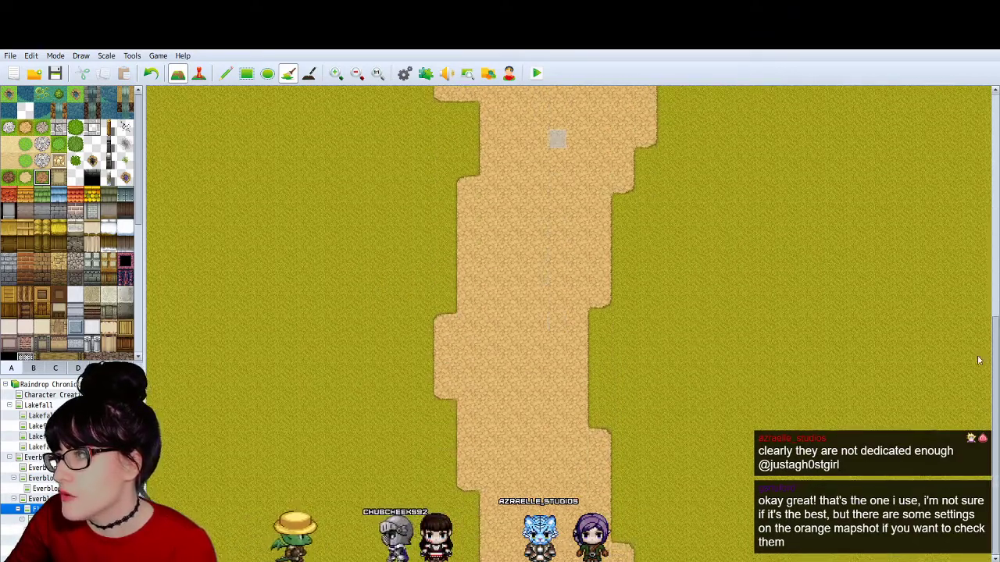
# Step: Reopen the project's plugin list and locate the OrangeMapshot entry
pyautogui.click(426, 74)
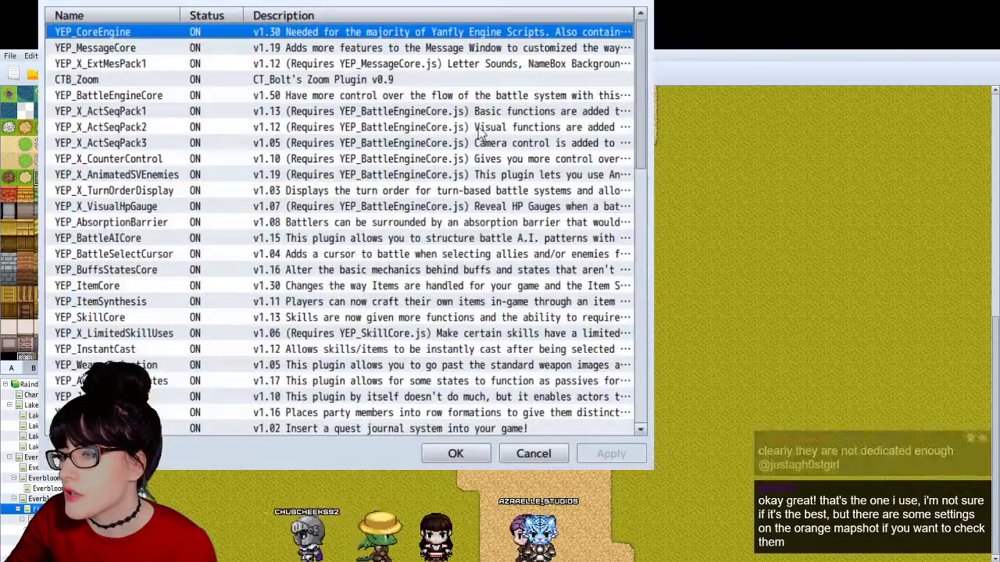
pyautogui.scroll(-2, 625, 237)
pyautogui.scroll(-10, 625, 237)
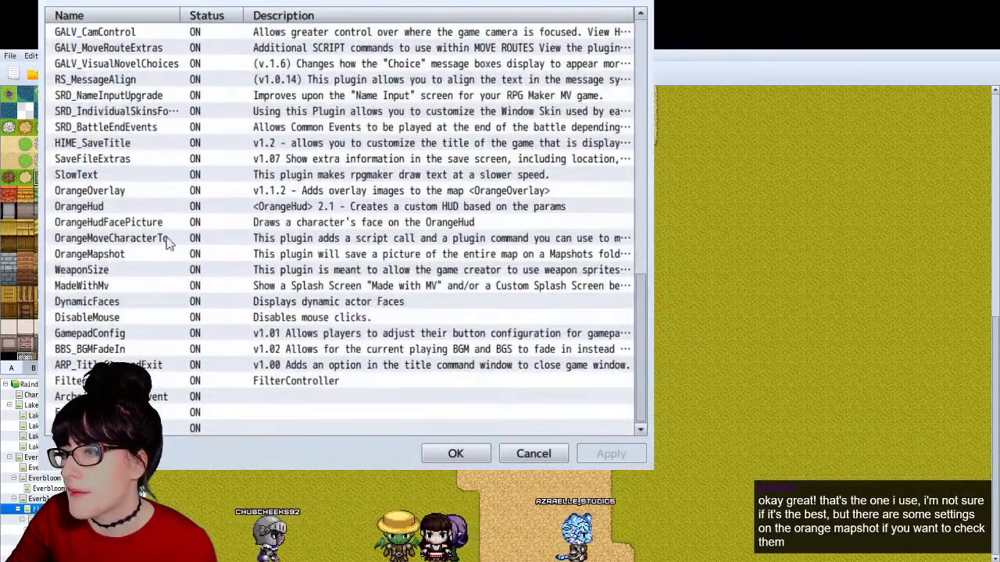
pyautogui.click(104, 207)
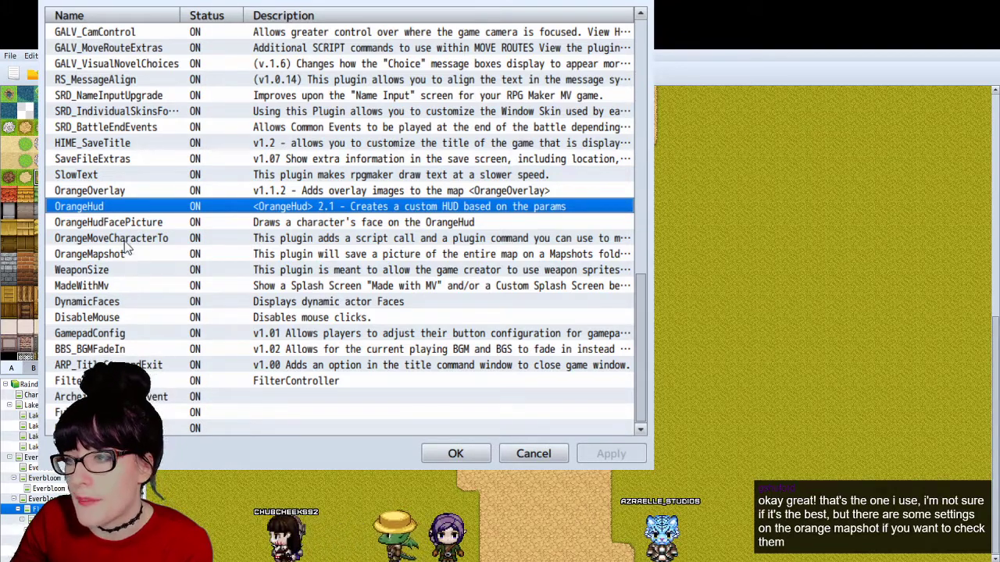
pyautogui.click(132, 251)
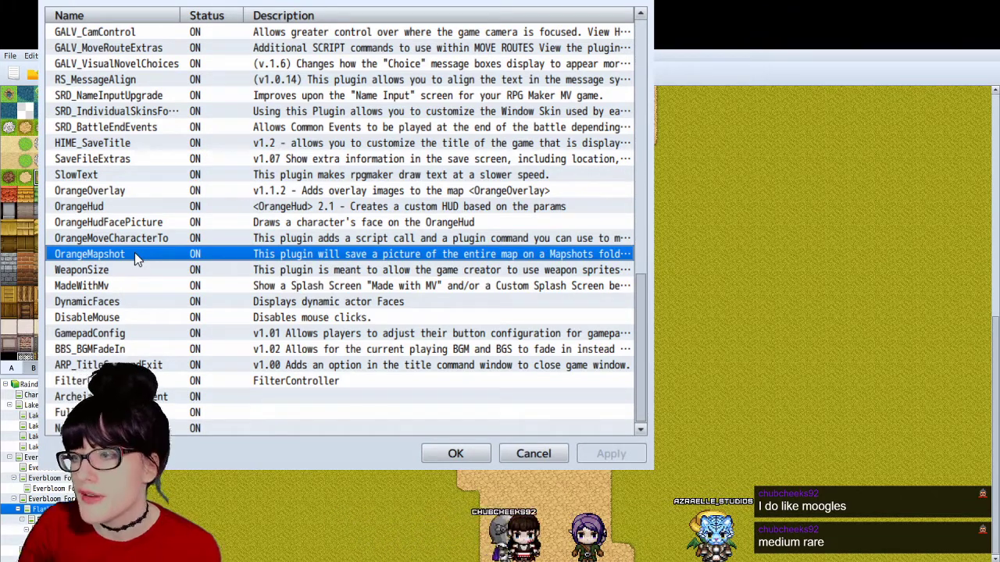
# Step: Review the Galv_ImageCache and GALV_VisualNovelChoices entries and the surrounding plugins, and close the plugin list without changes
pyautogui.scroll(3, 134, 252)
pyautogui.click(112, 126)
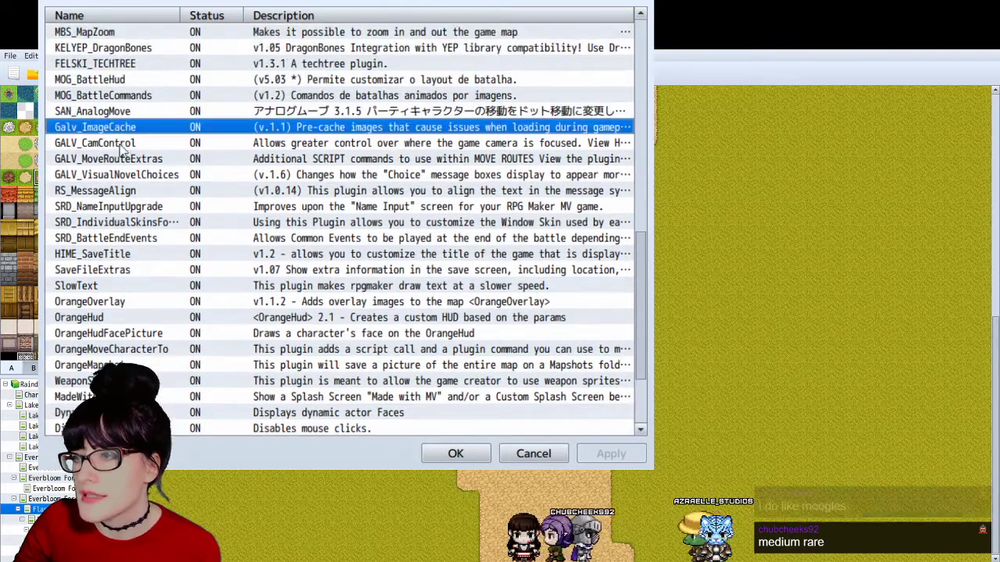
pyautogui.click(142, 179)
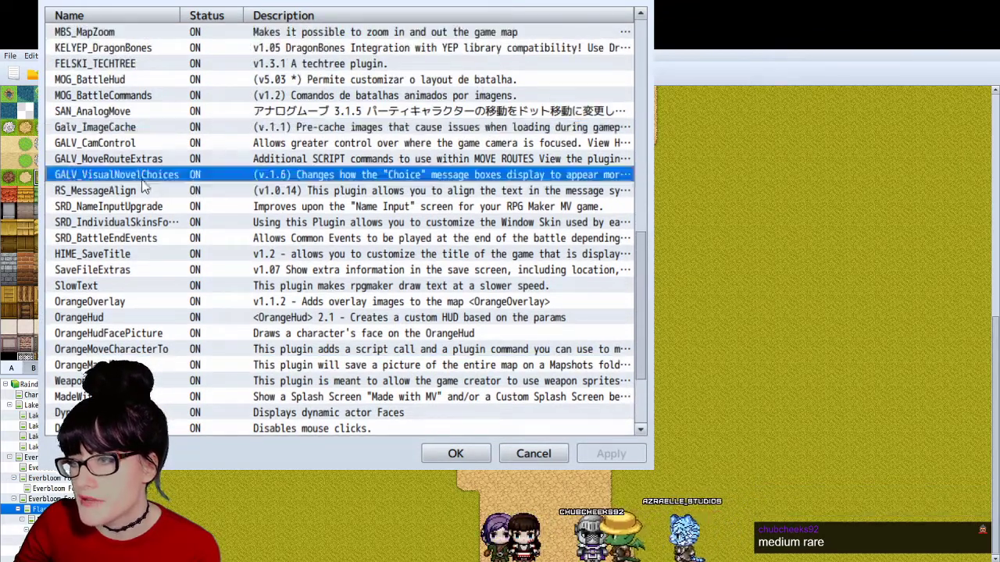
pyautogui.click(129, 128)
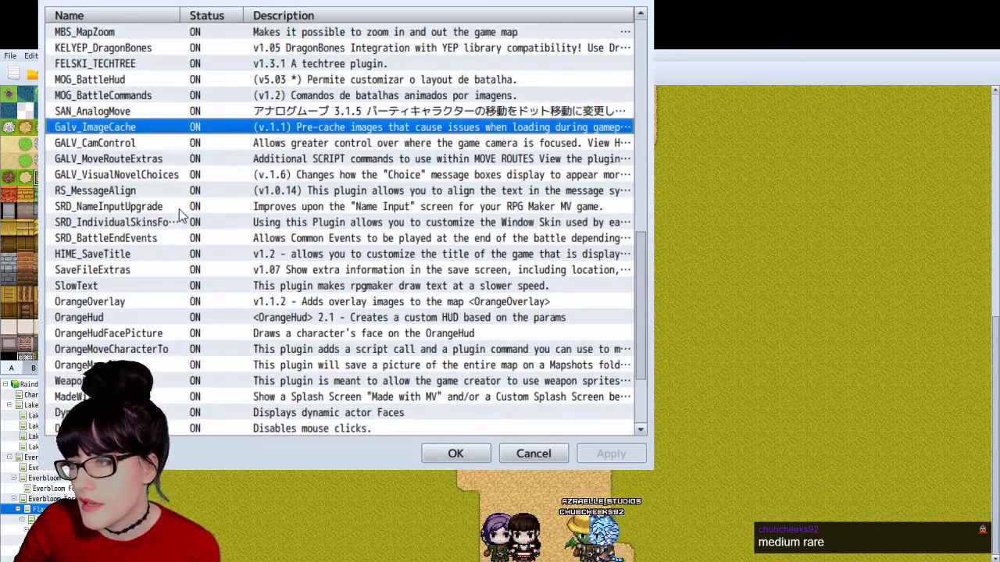
pyautogui.scroll(-3, 179, 215)
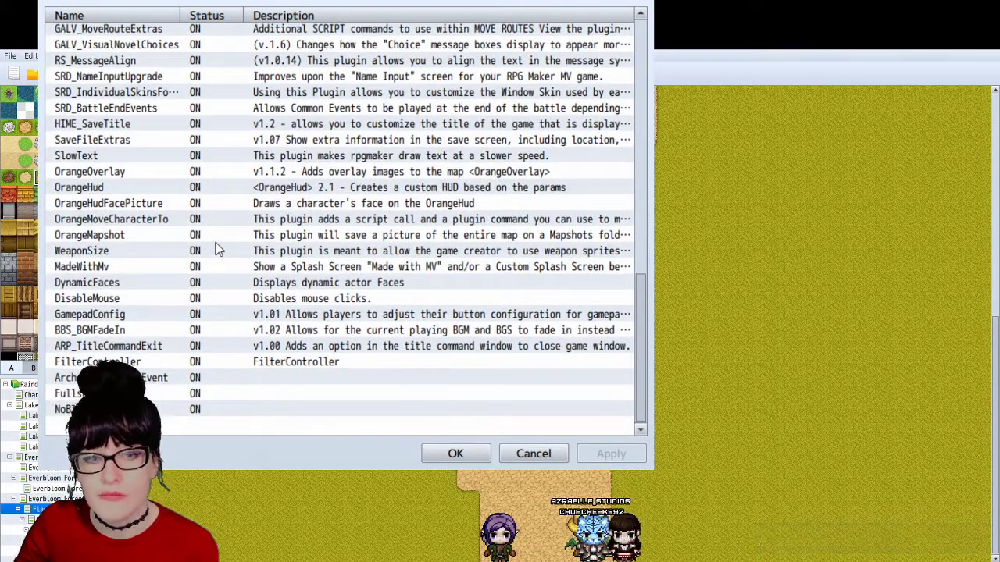
pyautogui.scroll(3, 217, 246)
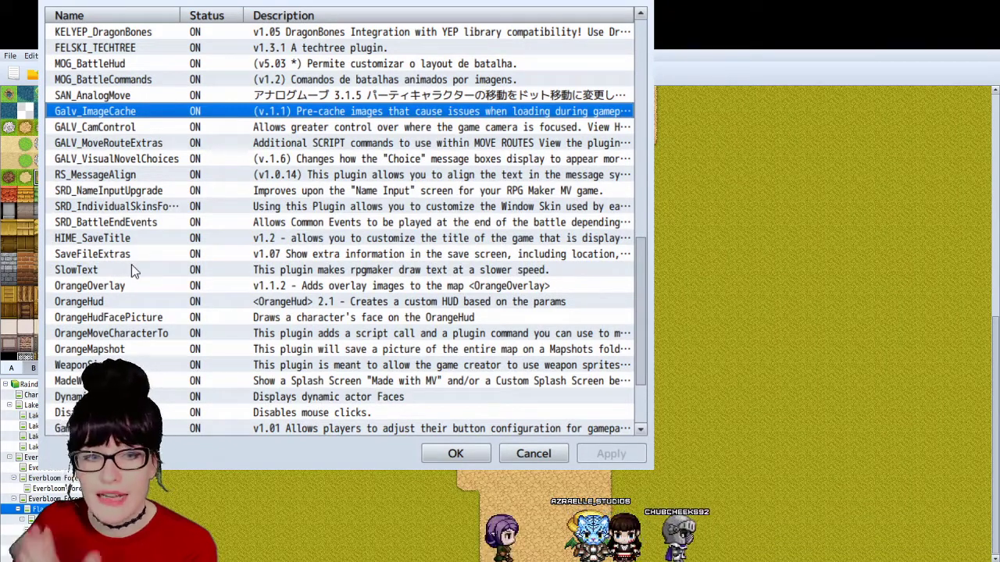
pyautogui.scroll(-2, 262, 234)
pyautogui.scroll(-1, 266, 266)
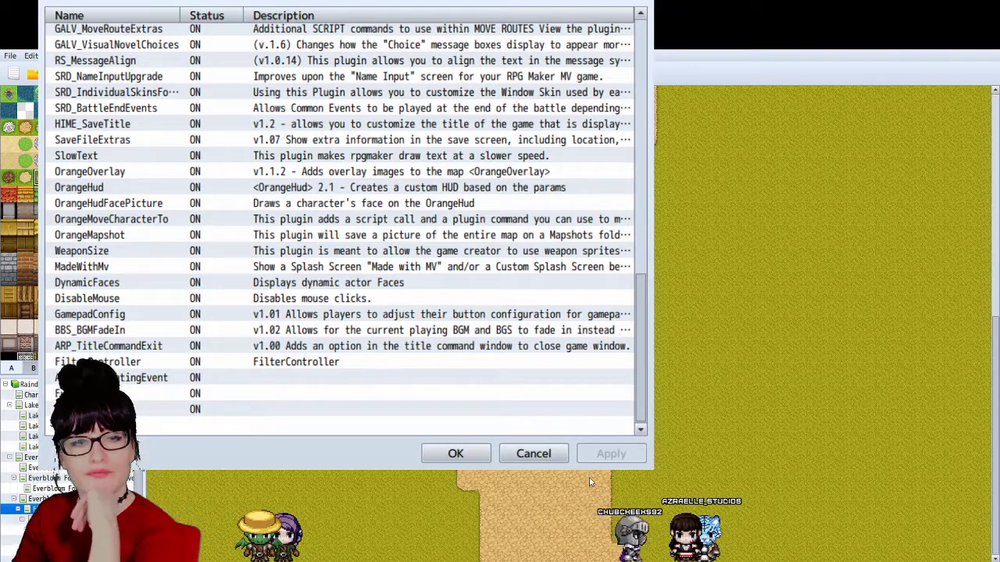
pyautogui.click(534, 453)
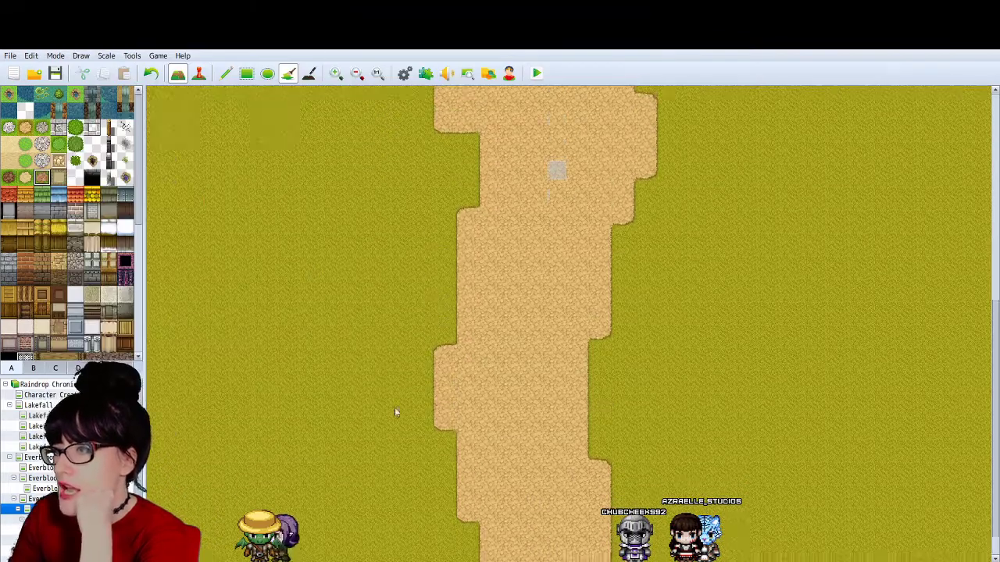
pyautogui.moveTo(403, 560); pyautogui.dragTo(367, 560)
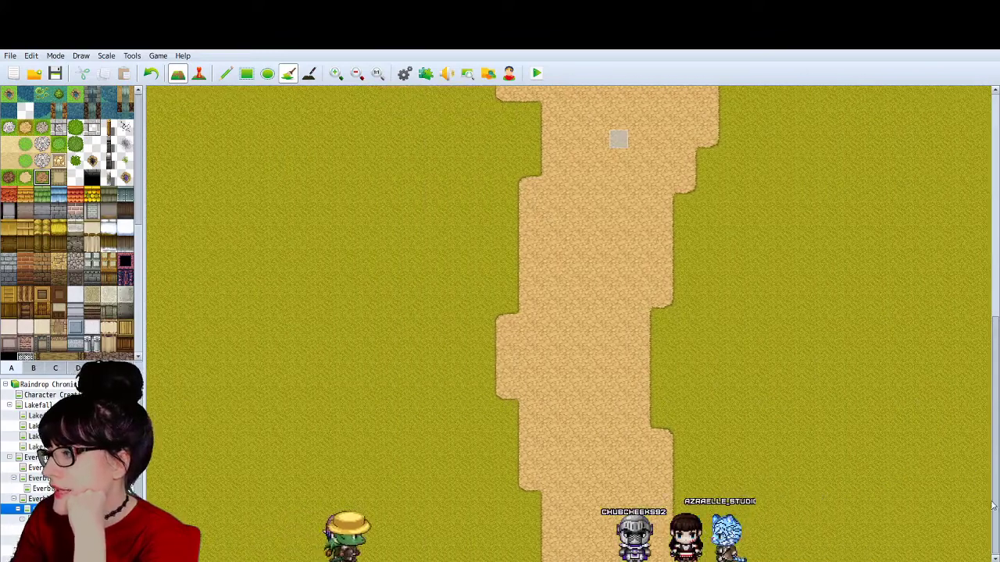
pyautogui.moveTo(995, 504)
pyautogui.mouseDown()
pyautogui.moveTo(995, 283)
pyautogui.moveTo(995, 508)
pyautogui.mouseUp()
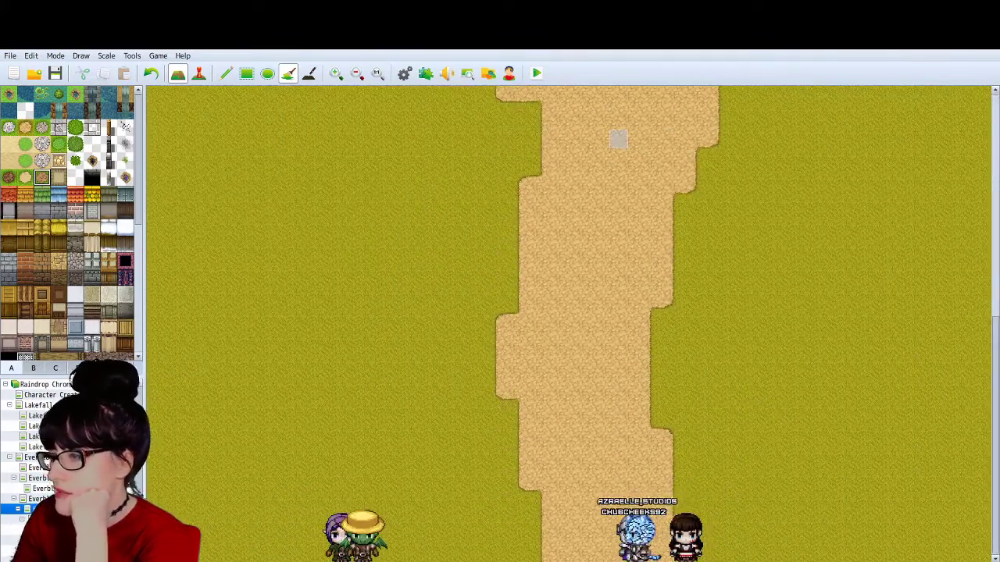
pyautogui.moveTo(374, 560); pyautogui.dragTo(273, 559)
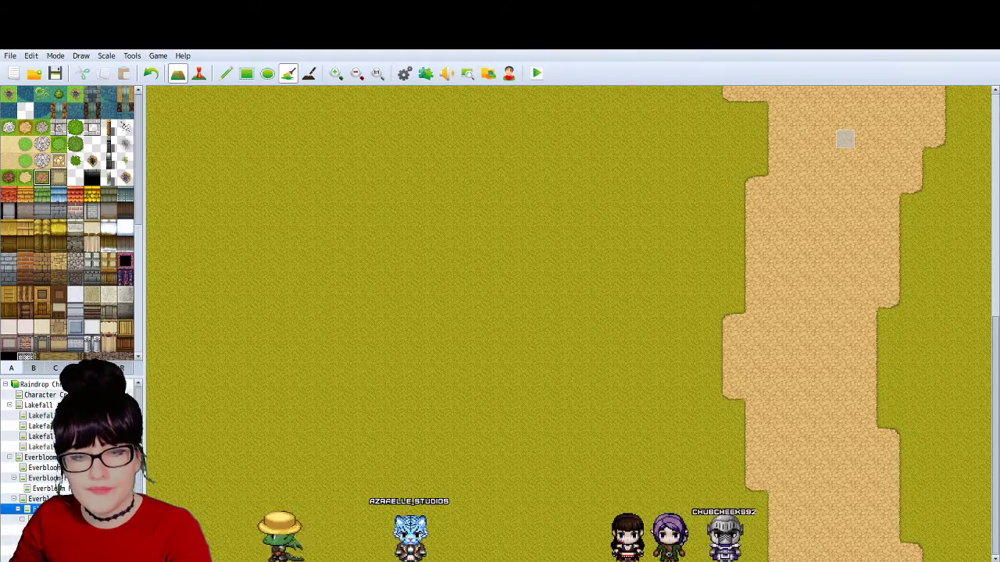
# Step: Switch to Photoshop and look through the open Forest_A2, Forest_A5, Trees, Trees2 and Crops tilesets for ground tiles and farm objects
pyautogui.hotkey('alt', 'Tab')
pyautogui.hotkey('ctrl', '-')
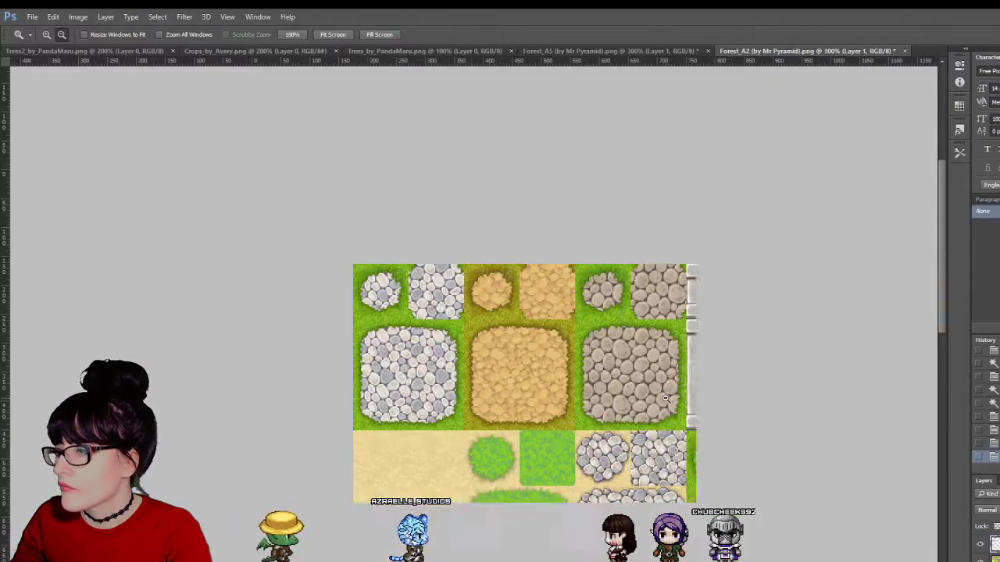
pyautogui.click(549, 50)
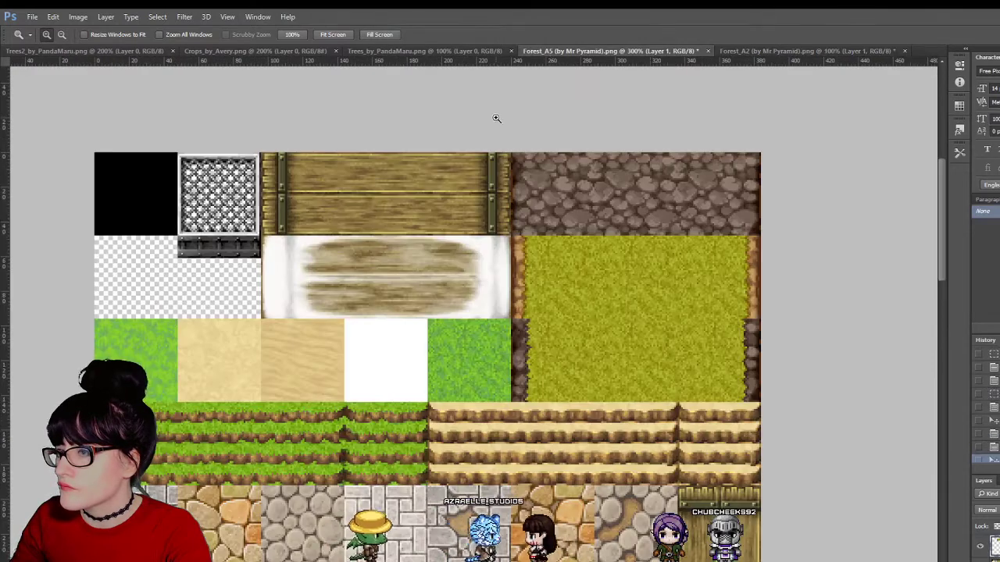
pyautogui.click(442, 51)
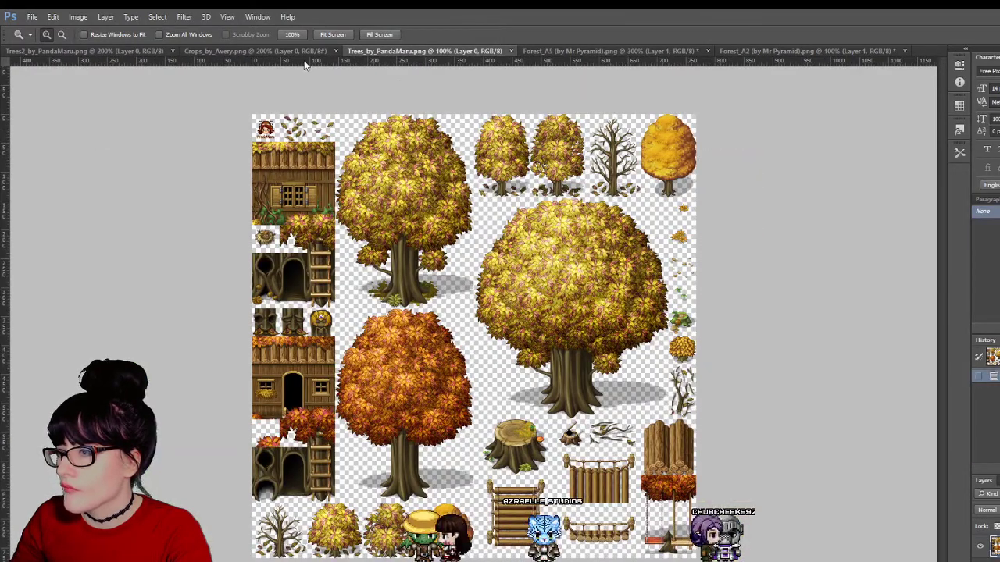
pyautogui.click(232, 51)
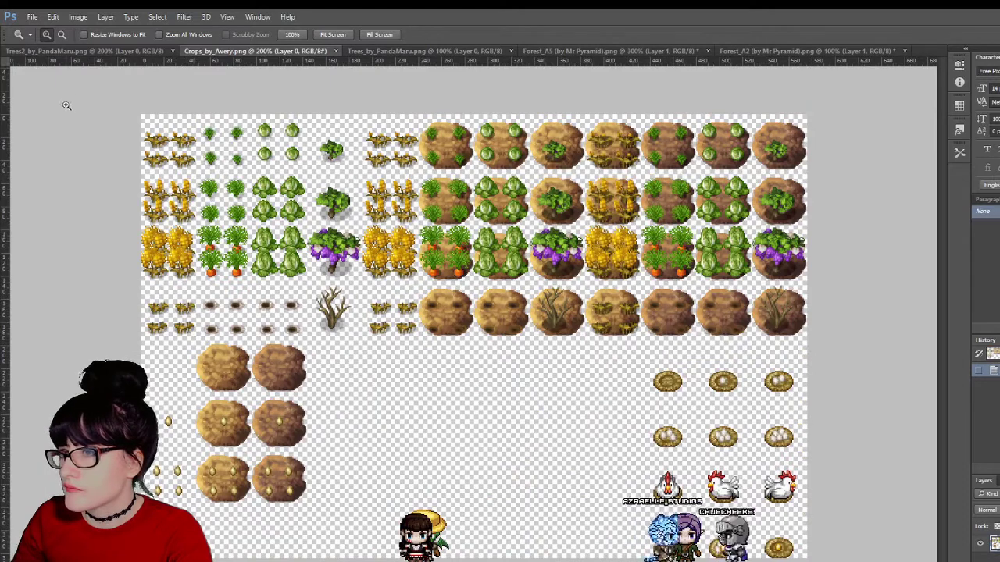
pyautogui.press('m')
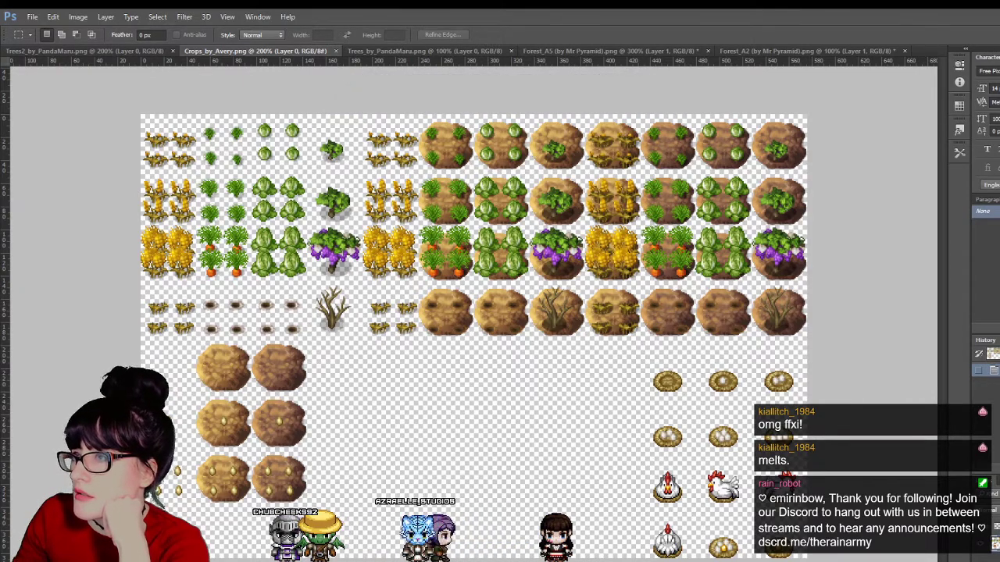
pyautogui.click(425, 51)
pyautogui.click(594, 51)
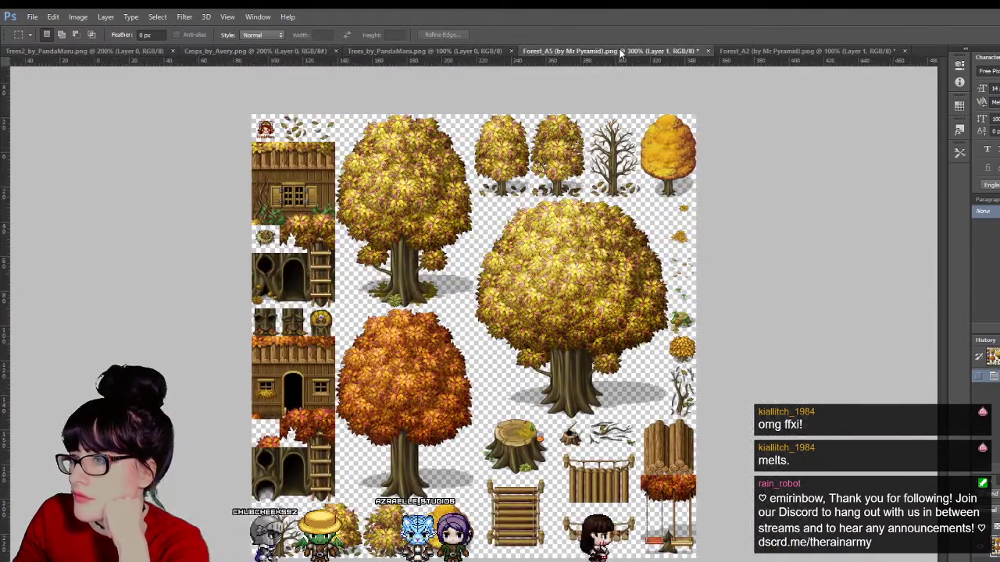
pyautogui.click(809, 51)
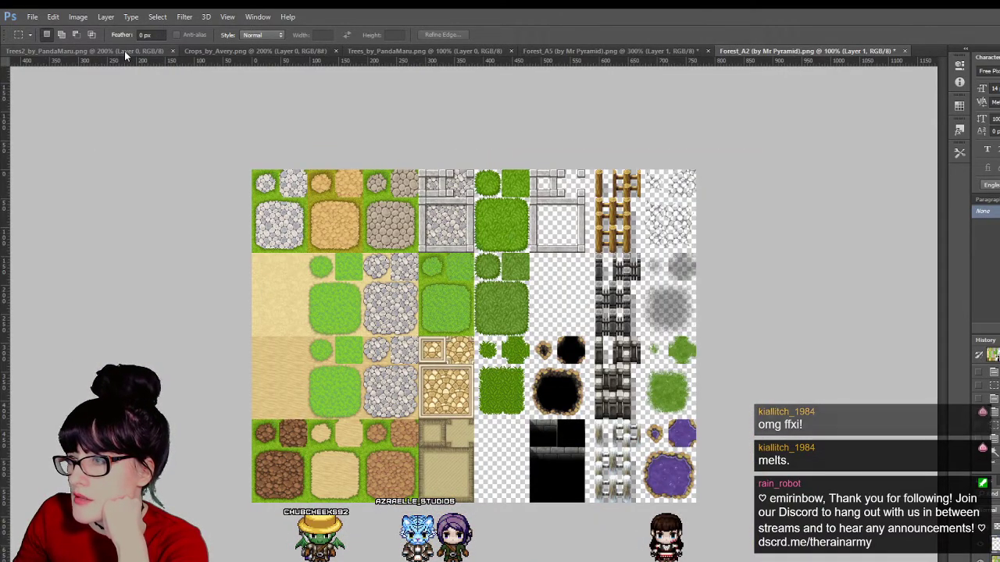
pyautogui.click(124, 51)
pyautogui.click(251, 51)
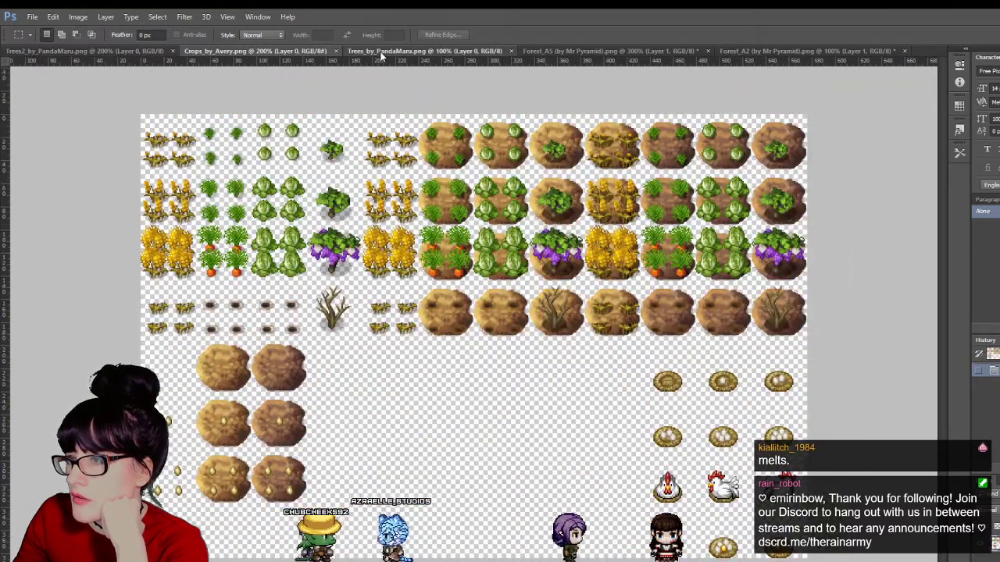
pyautogui.click(381, 51)
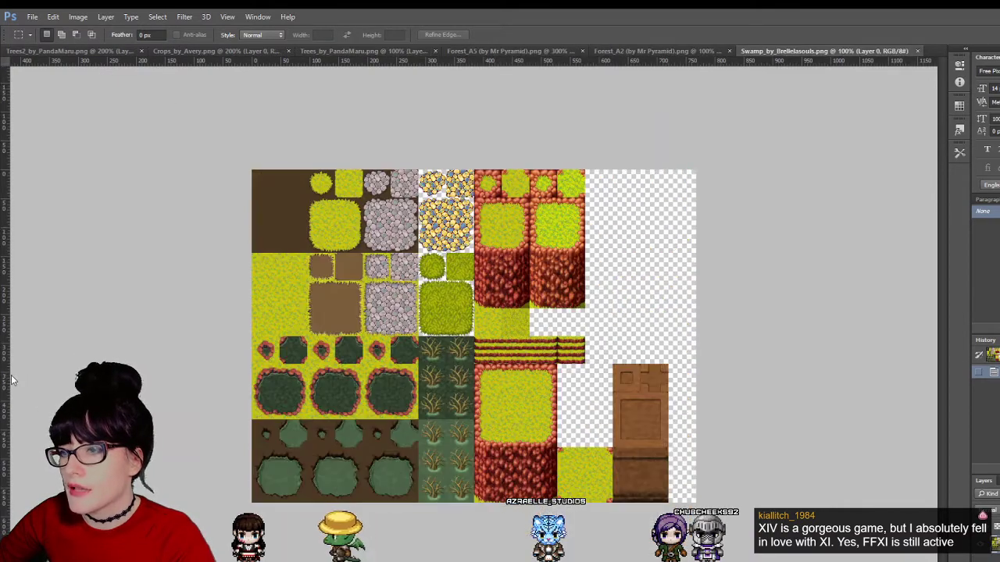
# Step: Try a rectangular selection around the brown dirt tiles edged with yellow grass in the Swamp tileset, and clear the selection
pyautogui.press('z')
pyautogui.click(365, 320)
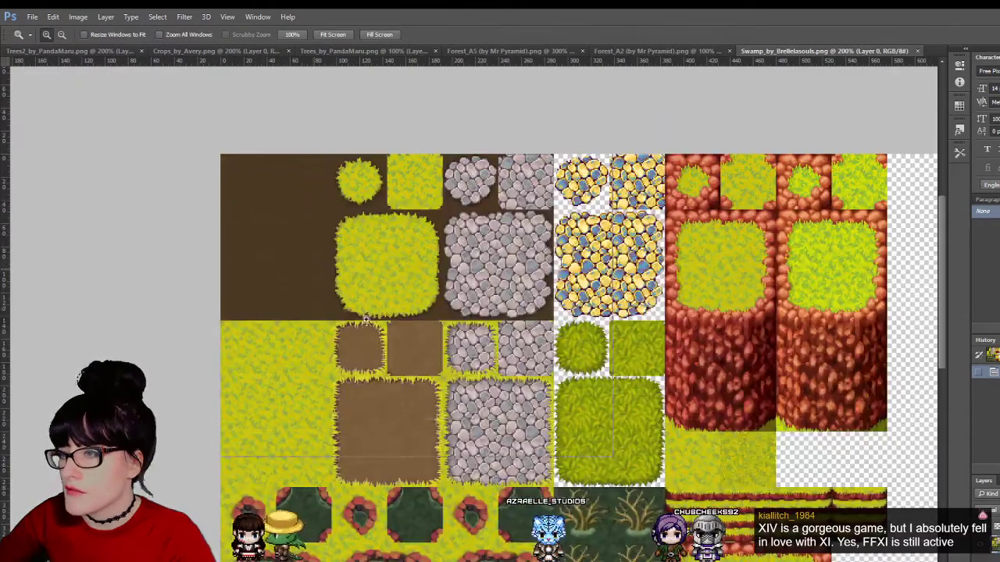
pyautogui.click(365, 320)
pyautogui.scroll(-1, 52, 158)
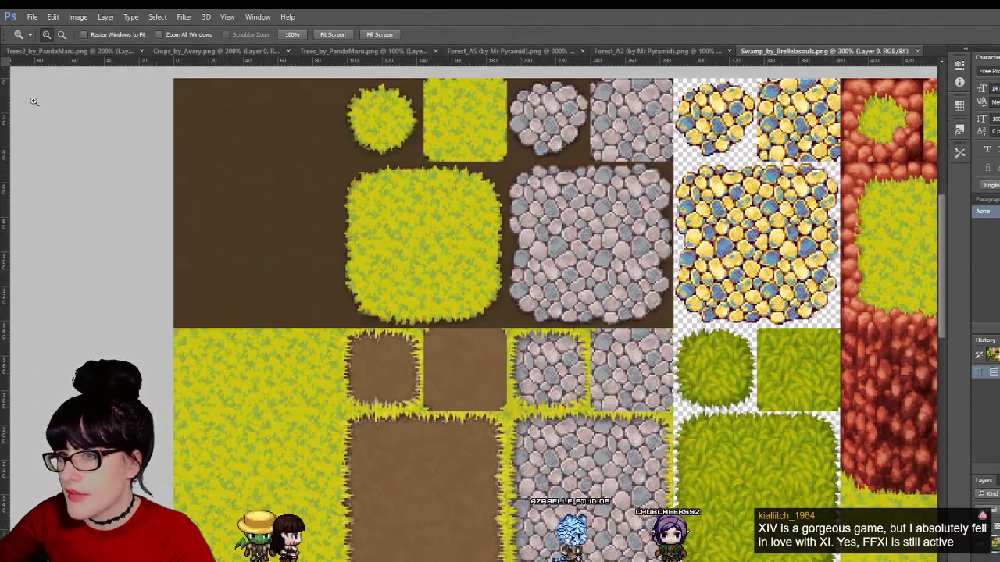
pyautogui.press('m')
pyautogui.scroll(-8, 317, 263)
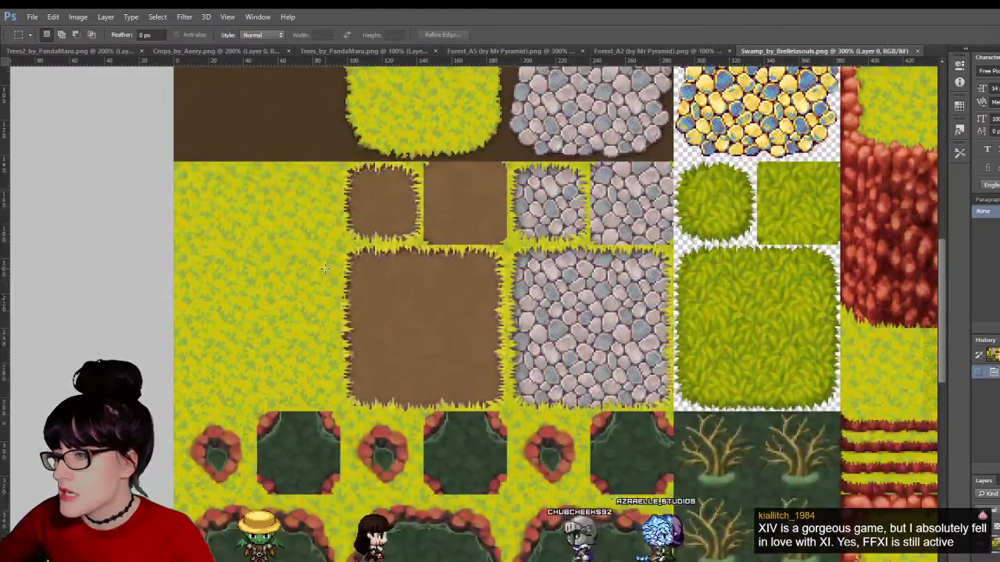
pyautogui.scroll(5, 324, 268)
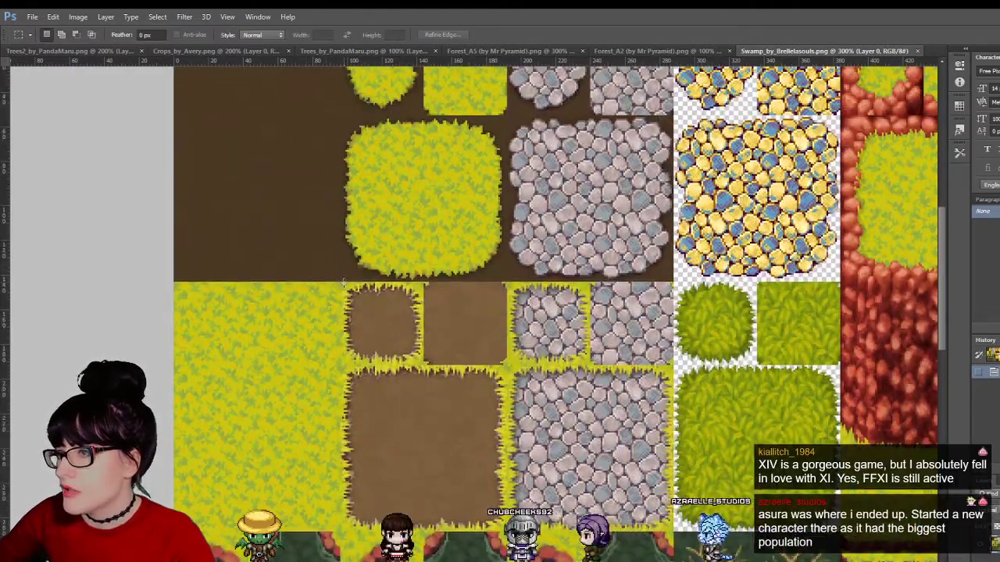
pyautogui.moveTo(344, 283); pyautogui.dragTo(488, 352)
pyautogui.hotkey('ctrl', 'd')
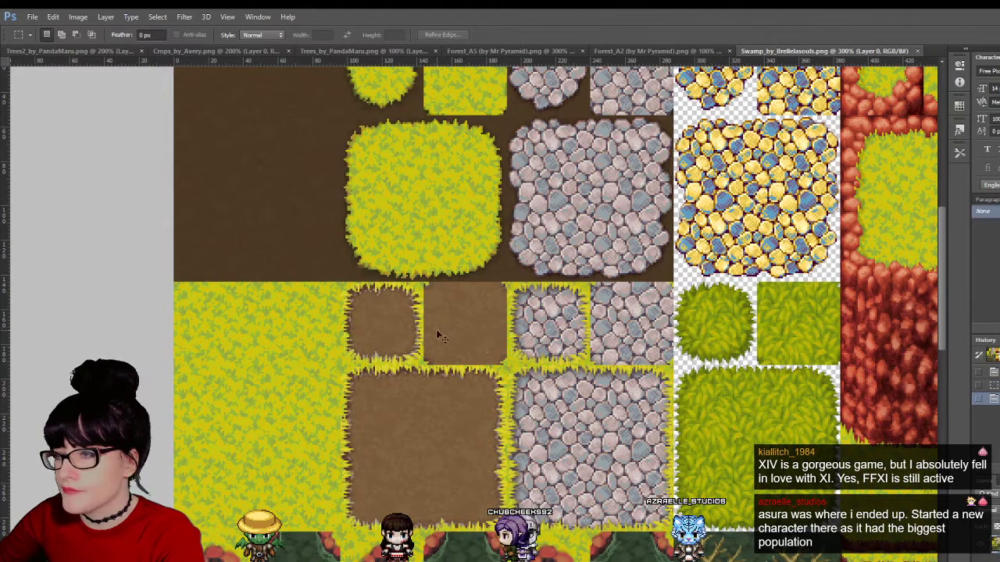
# Step: Show the grid, copy the small grass-edged dirt tile from the Swamp tileset, and switch to the Forest_A2 document
pyautogui.hotkey('ctrl', "'")
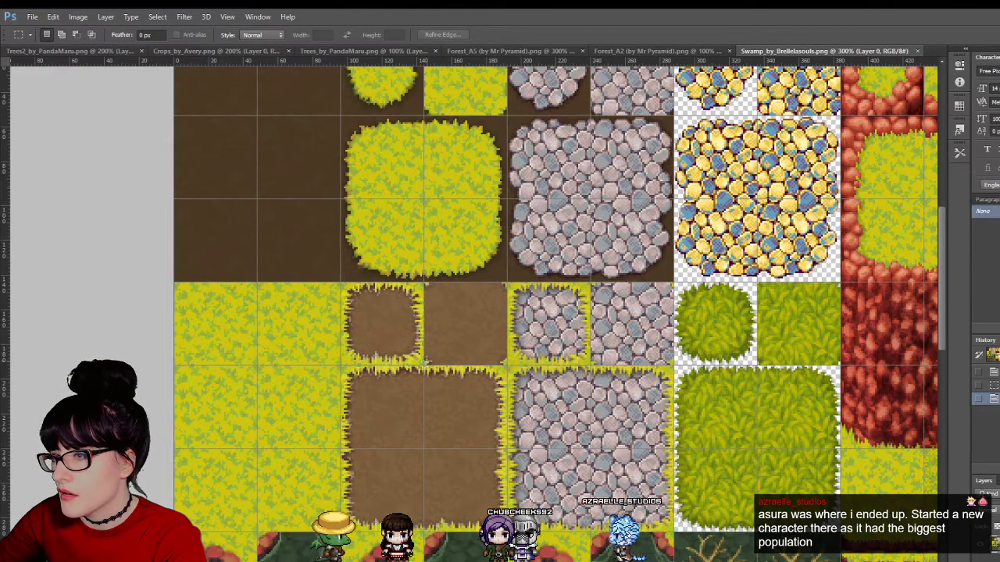
pyautogui.moveTo(425, 361); pyautogui.dragTo(341, 285)
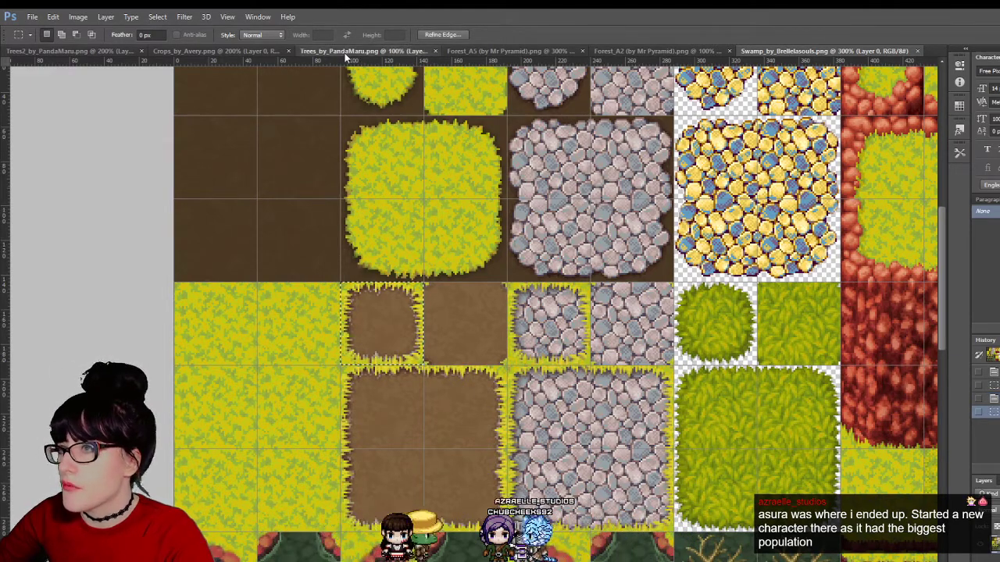
pyautogui.click(346, 51)
pyautogui.click(531, 51)
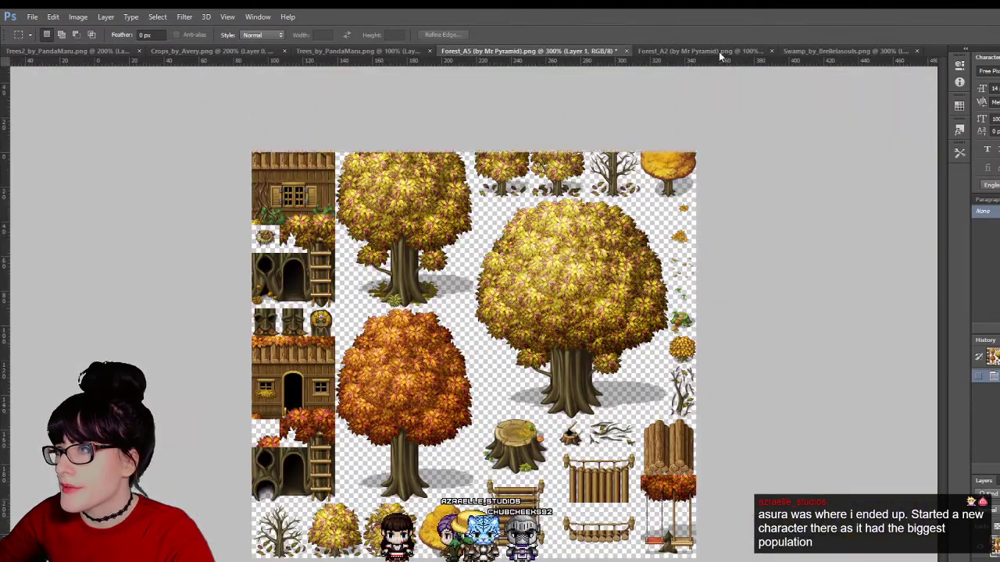
pyautogui.click(719, 51)
pyautogui.click(718, 52)
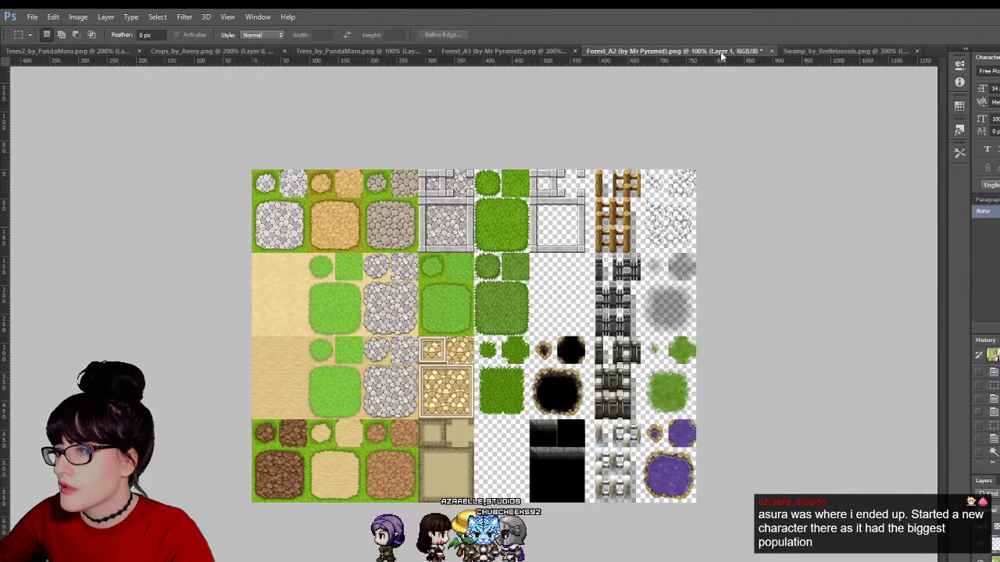
pyautogui.click(814, 51)
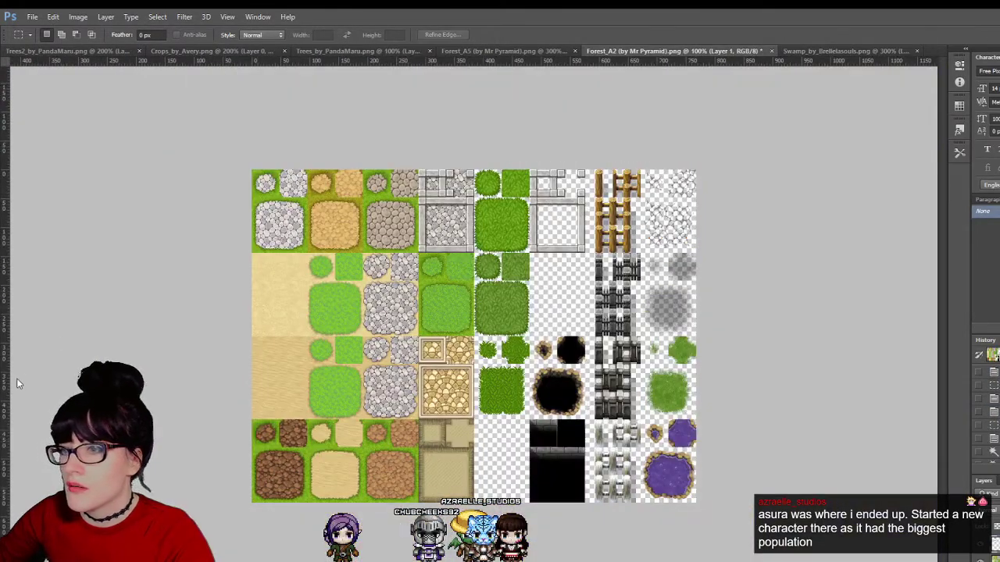
# Step: Paste the dirt tile into Forest_A2 and align it over the small gray-stone tile in the tileset's first cell
pyautogui.press('z')
pyautogui.click(299, 202)
pyautogui.click(239, 149)
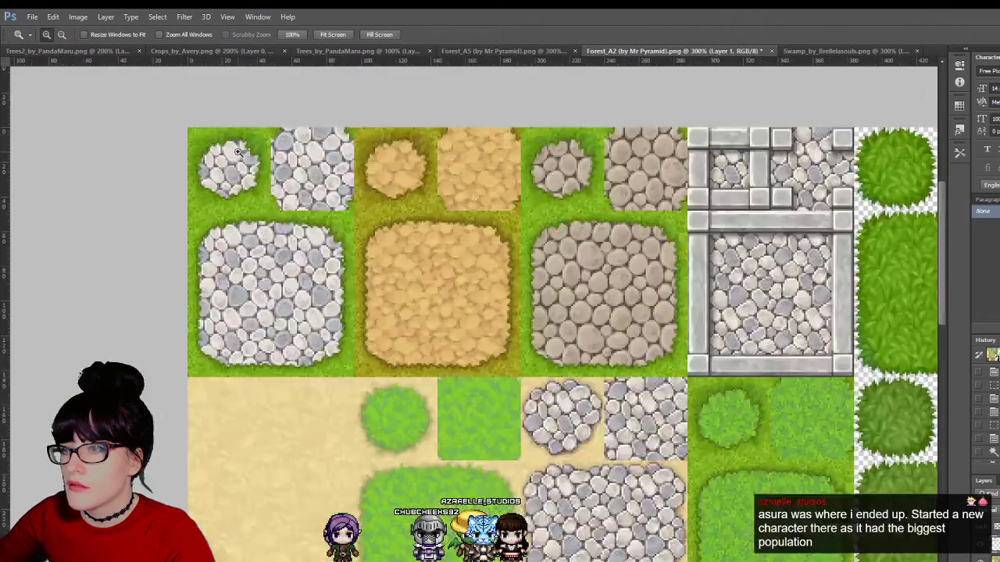
pyautogui.click(238, 151)
pyautogui.hotkey('ctrl', 'v')
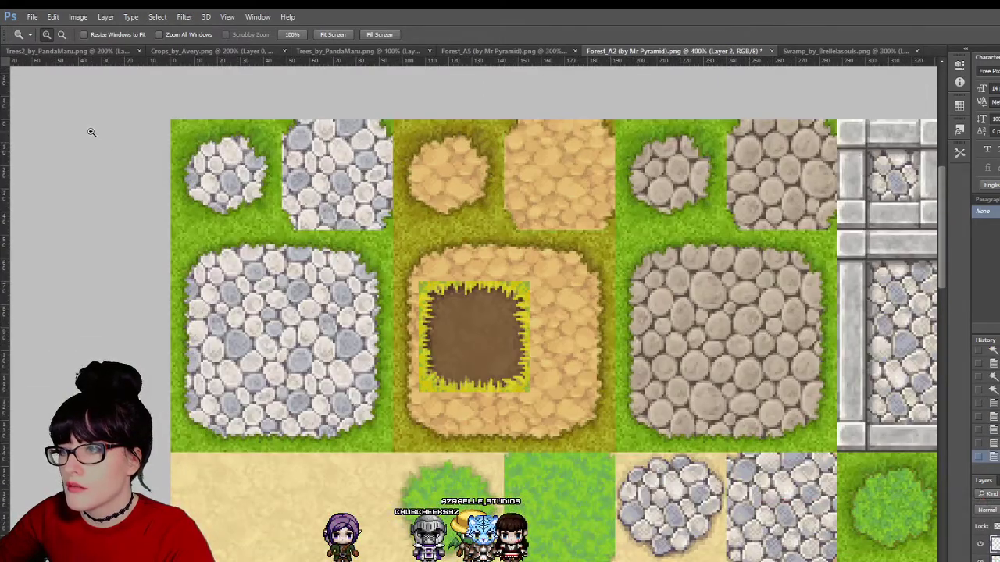
pyautogui.press('v')
pyautogui.moveTo(449, 300); pyautogui.dragTo(186, 132)
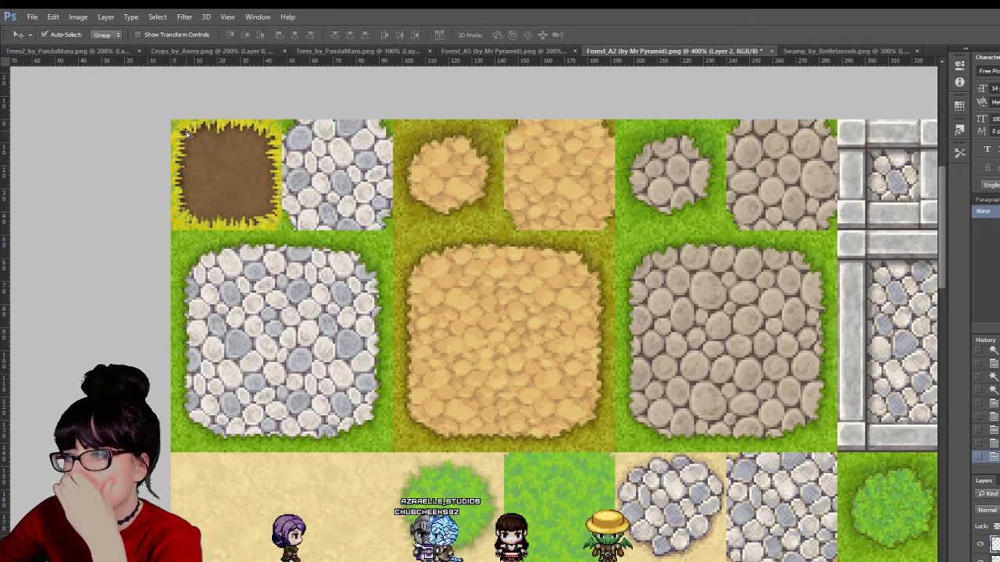
pyautogui.moveTo(186, 133)
pyautogui.mouseDown()
pyautogui.moveTo(237, 181)
pyautogui.moveTo(264, 297)
pyautogui.moveTo(282, 326)
pyautogui.moveTo(179, 137)
pyautogui.moveTo(188, 137)
pyautogui.mouseUp()
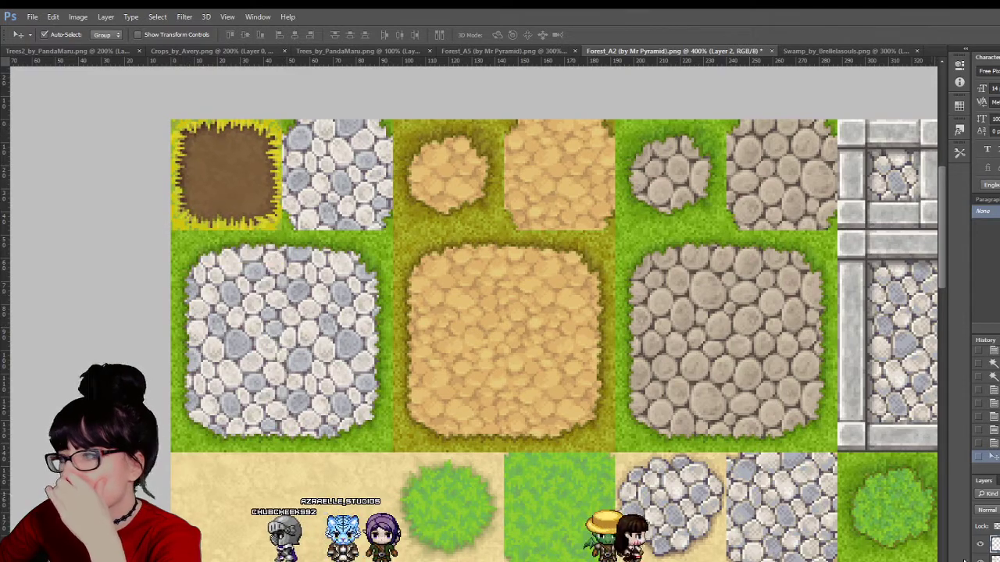
pyautogui.press('w')
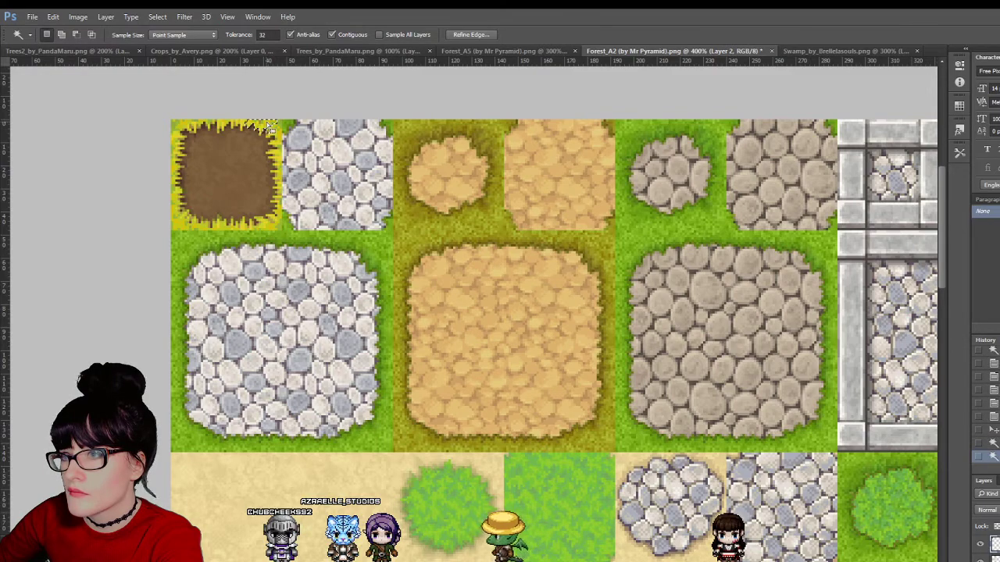
pyautogui.click(315, 256)
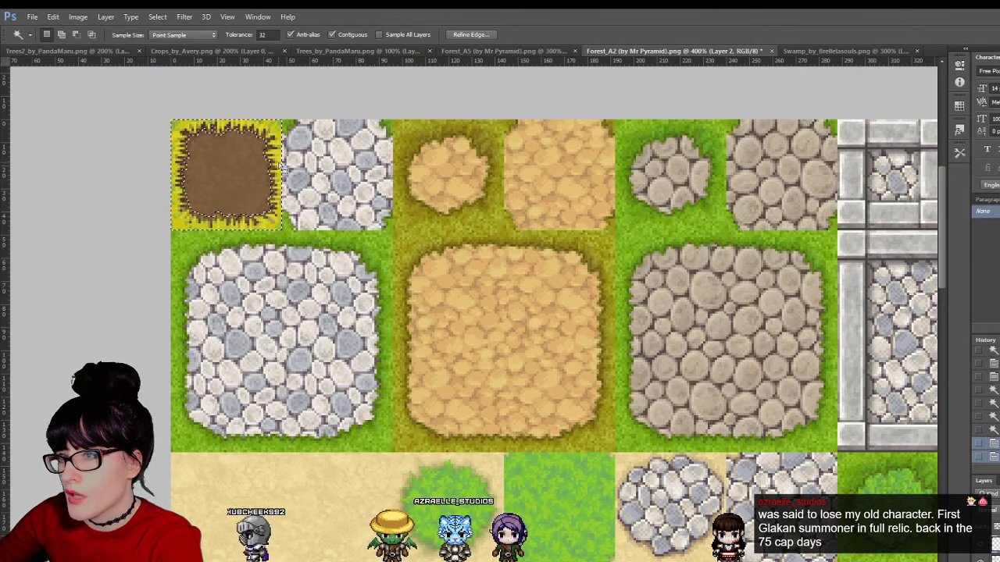
pyautogui.hotkey('ctrl', 'd')
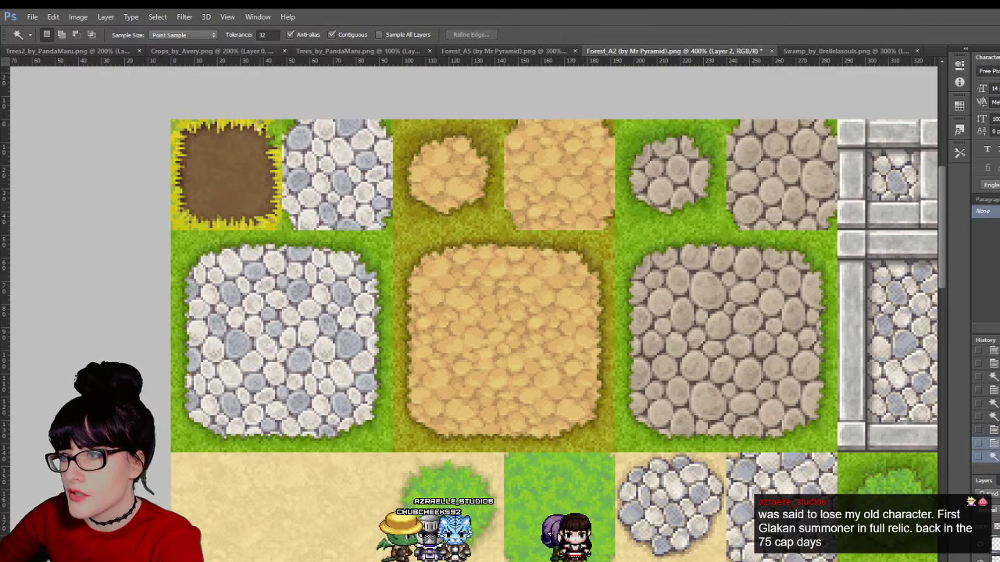
# Step: Delete the yellow grass border around the pasted dirt using the Magic Wand at tolerance 12, and compare it with the layer below
pyautogui.click(265, 131)
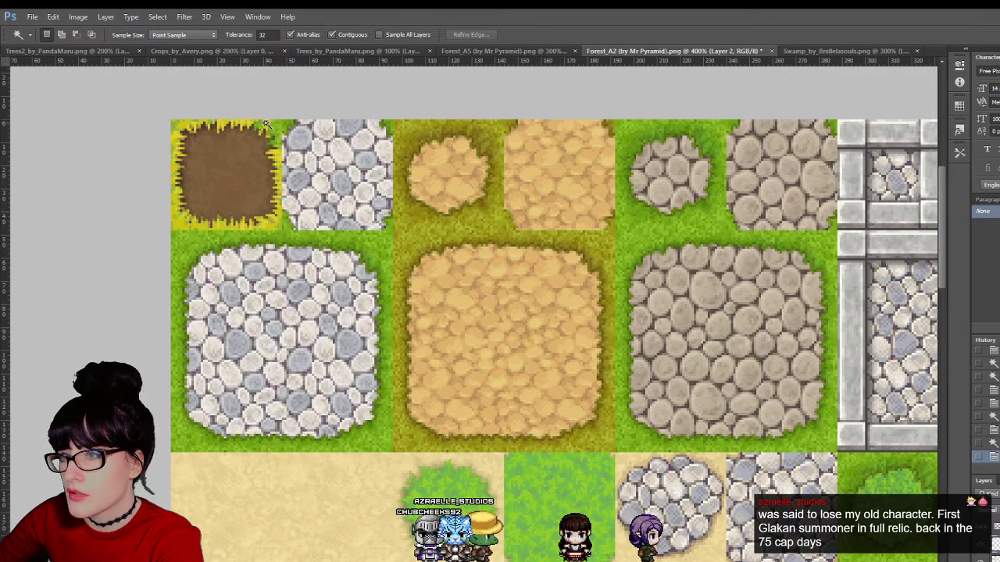
pyautogui.click(265, 35)
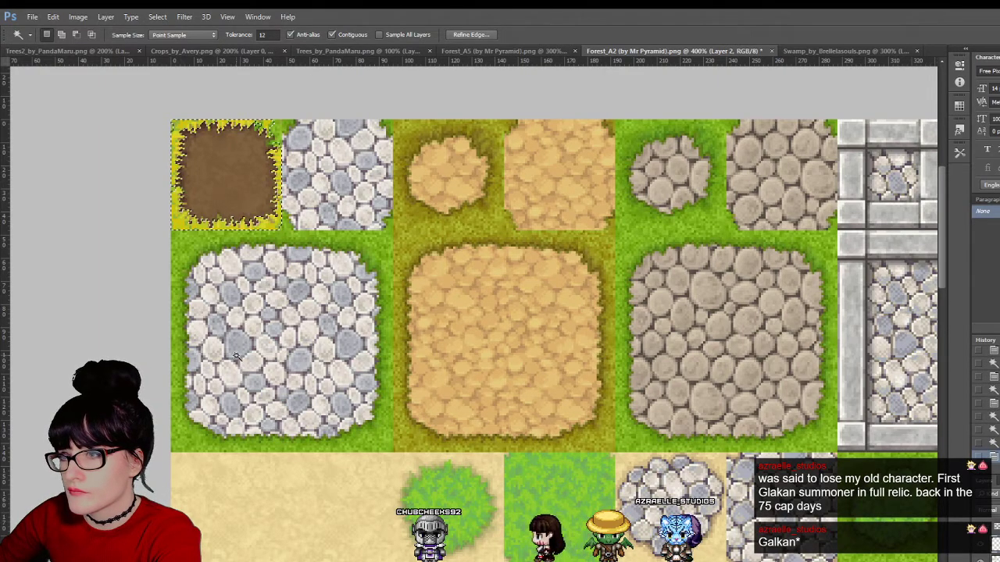
pyautogui.hotkey('ctrl', 'd')
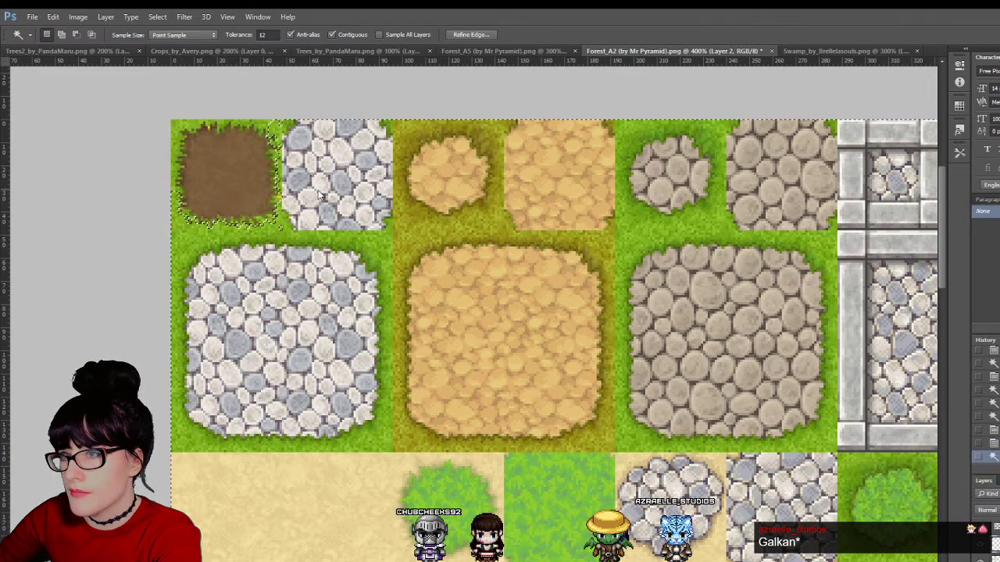
pyautogui.click(979, 546)
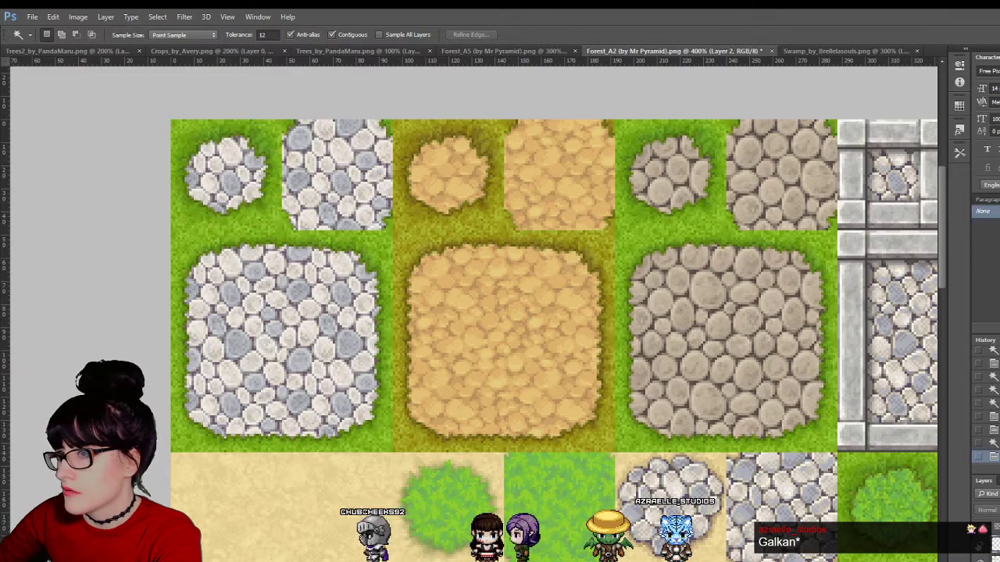
pyautogui.click(979, 545)
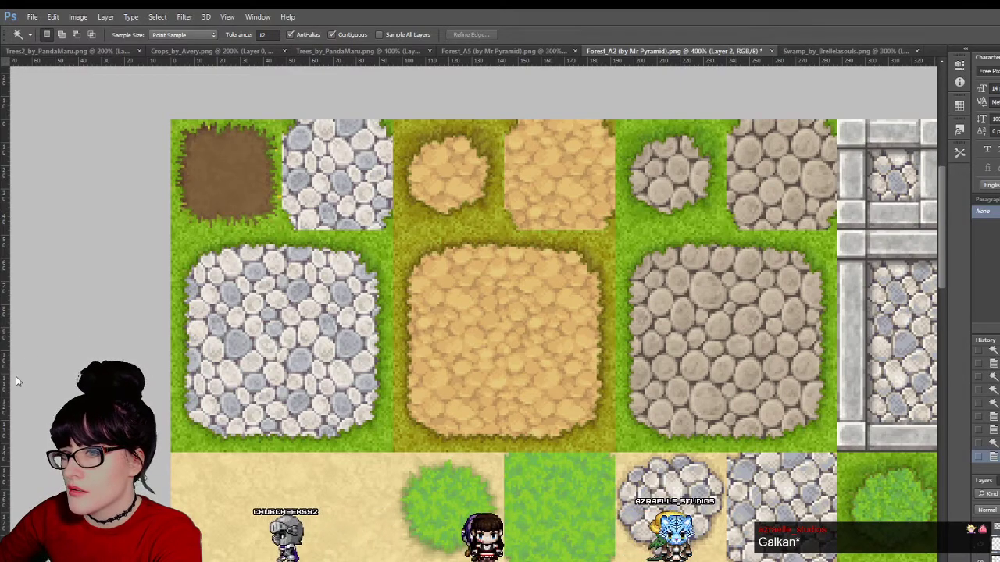
# Step: Delete the stray yellow pixels left along the edges of the dirt patch
pyautogui.press('z')
pyautogui.click(191, 95)
pyautogui.click(189, 100)
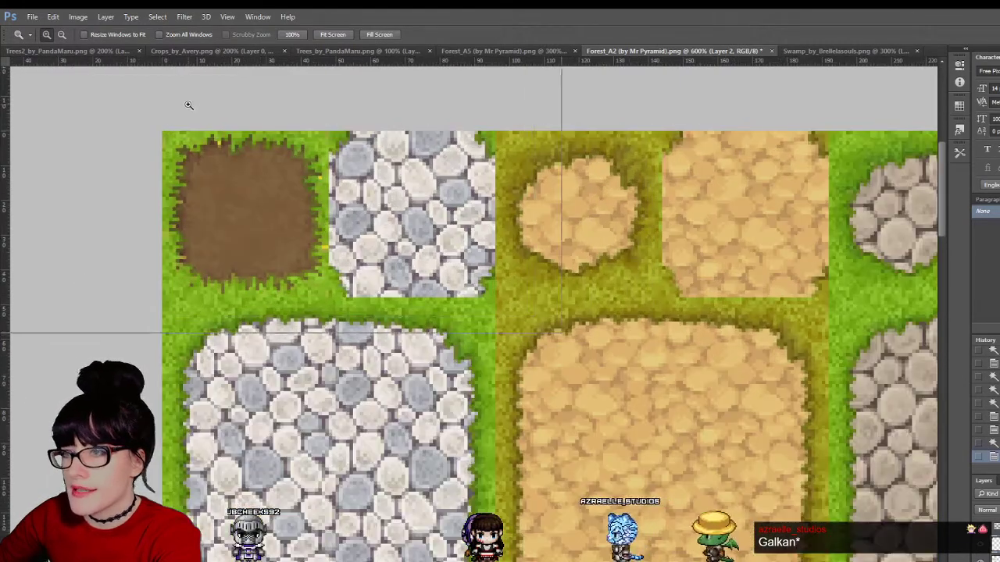
pyautogui.click(188, 105)
pyautogui.click(223, 157)
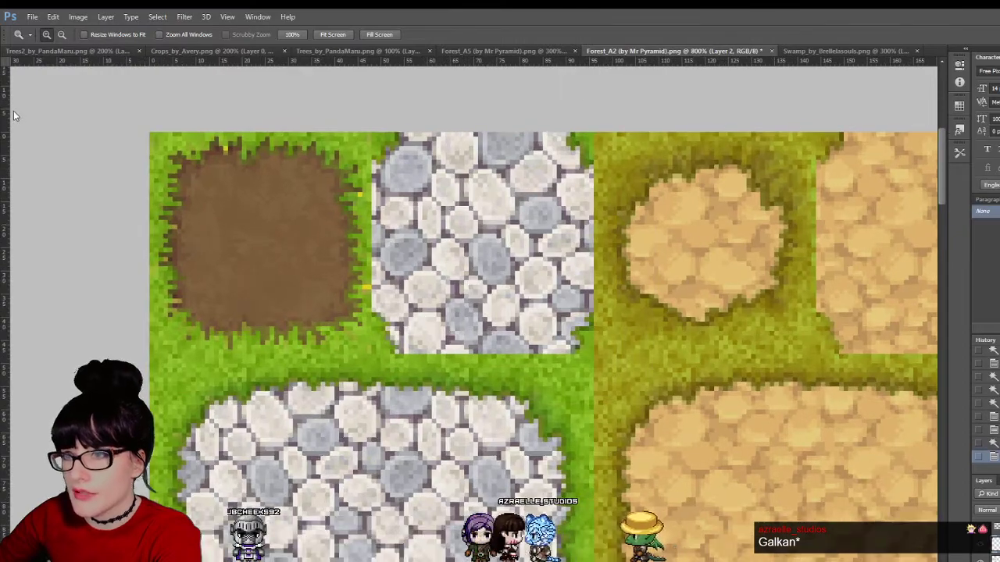
pyautogui.click(11, 104)
pyautogui.press('m')
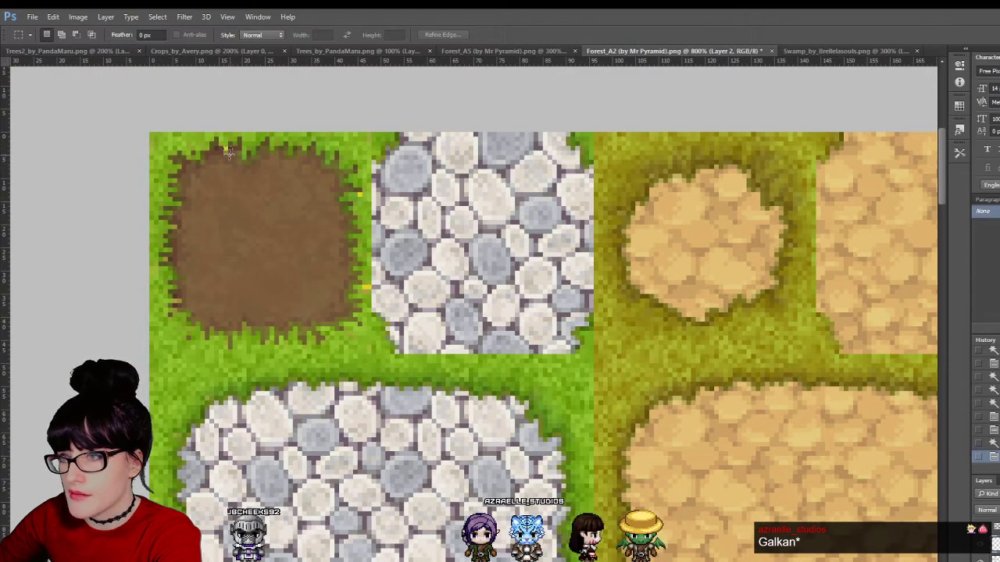
pyautogui.moveTo(225, 153); pyautogui.dragTo(359, 191)
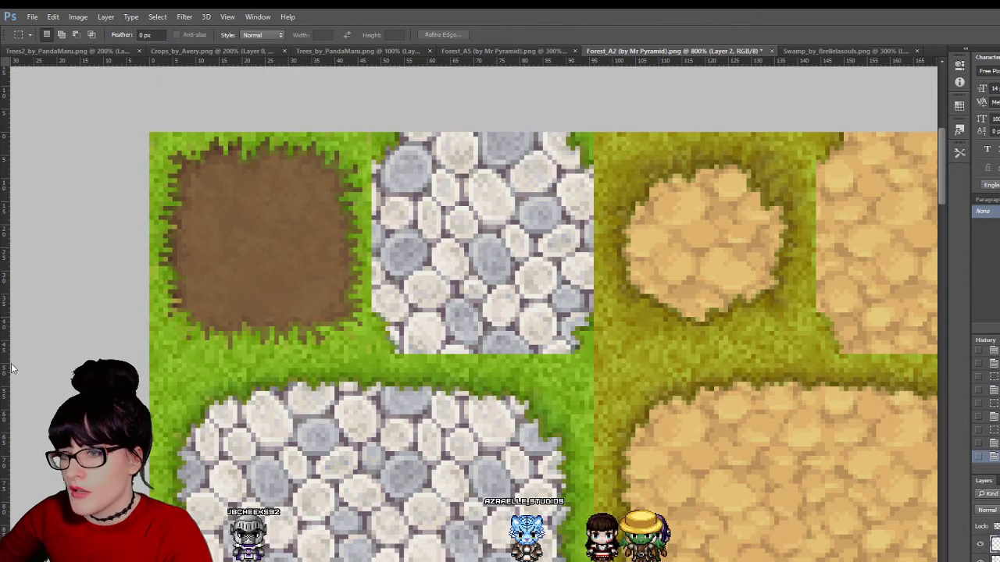
# Step: Compare the dirt patch with the stone tile underneath by toggling the dirt layer's visibility
pyautogui.press('z')
pyautogui.keyDown('alt'); pyautogui.click(456, 240); pyautogui.keyUp('alt')
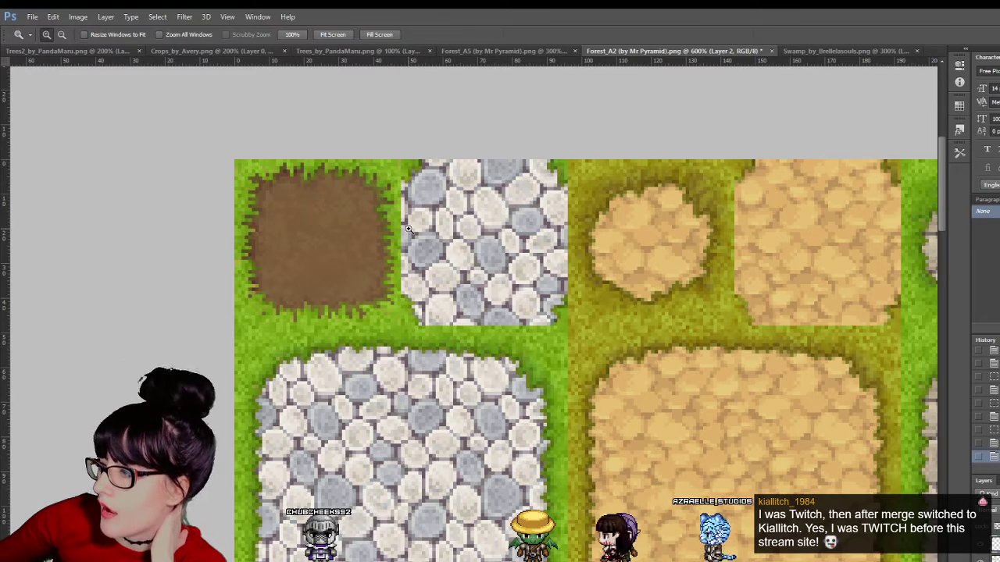
pyautogui.hotkey('ctrl', 'z')
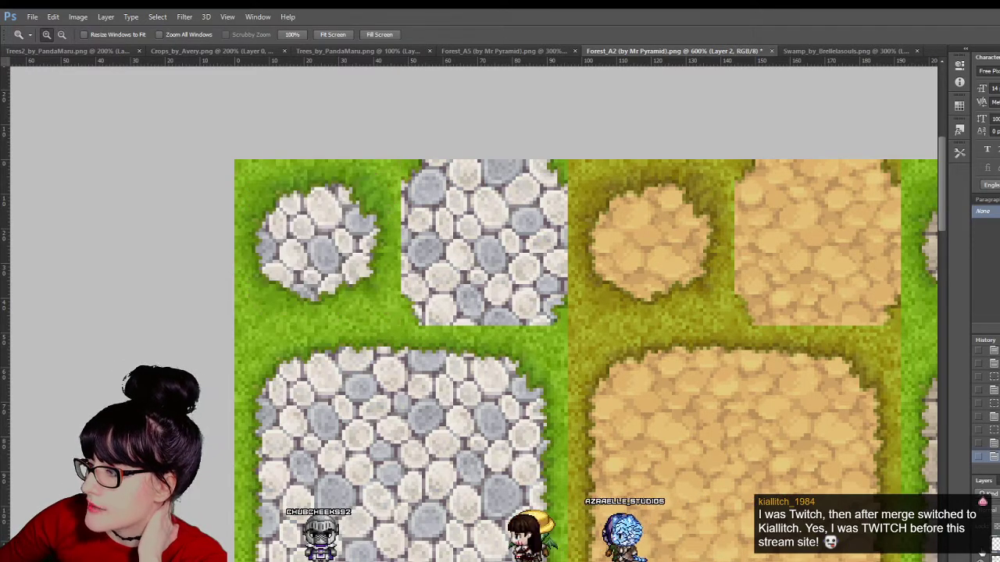
pyautogui.hotkey('ctrl', 'z')
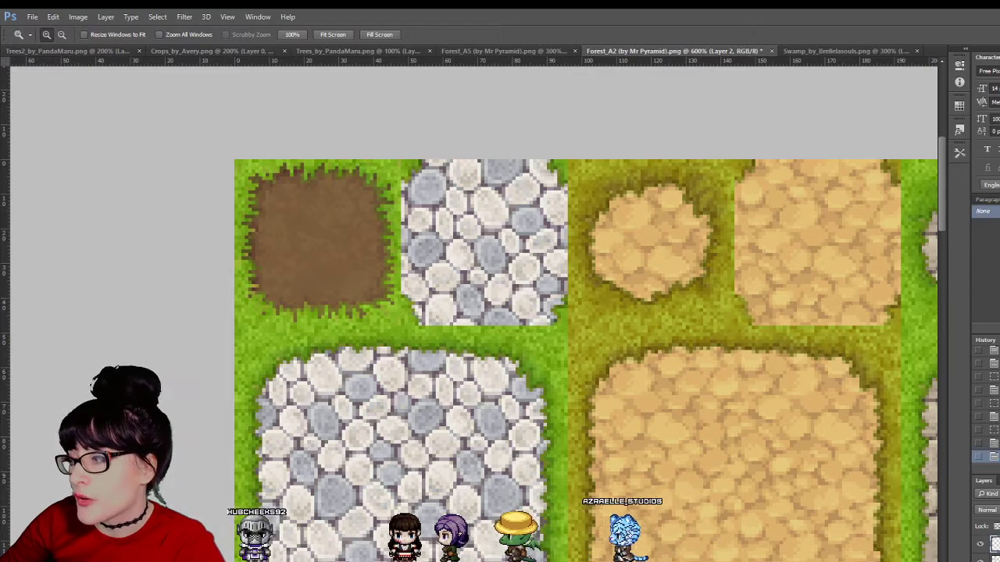
pyautogui.click(980, 547)
pyautogui.click(980, 546)
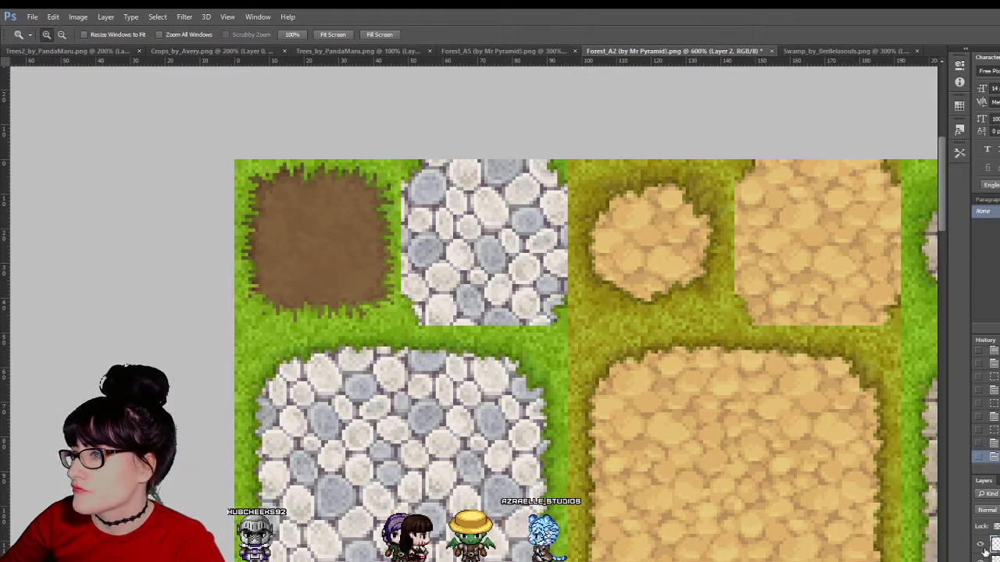
# Step: Hide the dirt layer and make Layer 0 the active layer
pyautogui.click(986, 549)
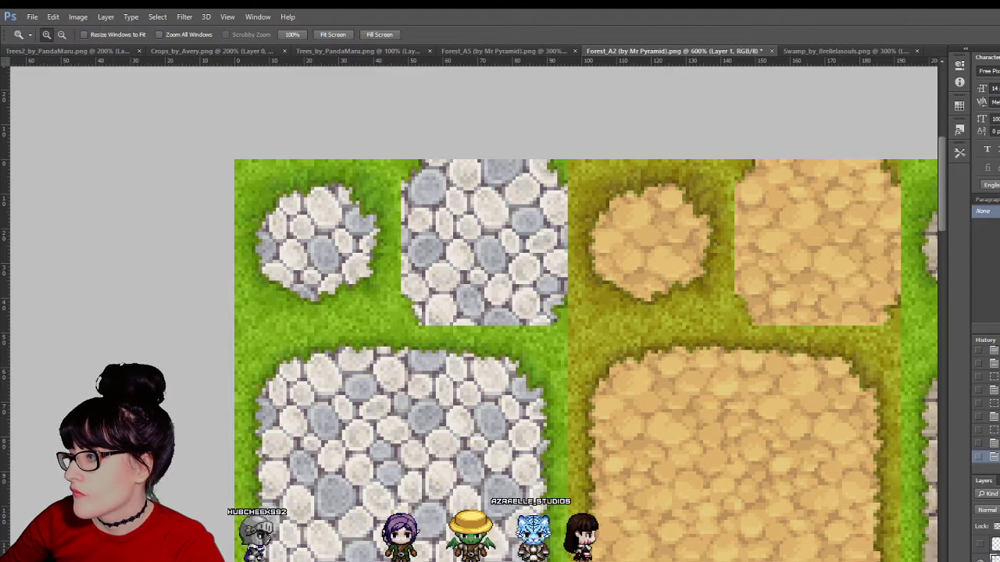
pyautogui.click(985, 549)
pyautogui.click(986, 549)
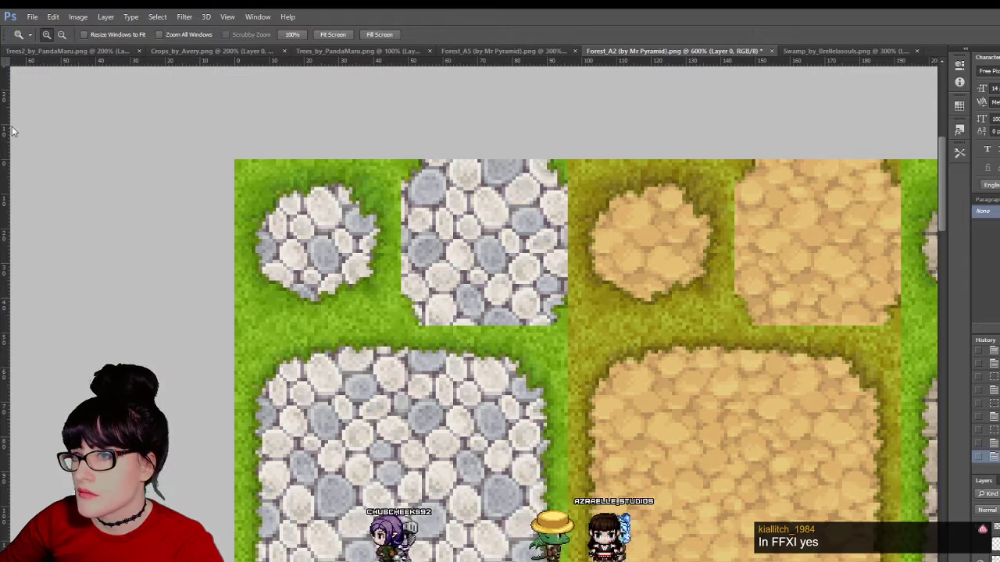
# Step: Select the matching gray stones on Layer 0 with the Magic Wand at tolerance 32 and delete them
pyautogui.press('w')
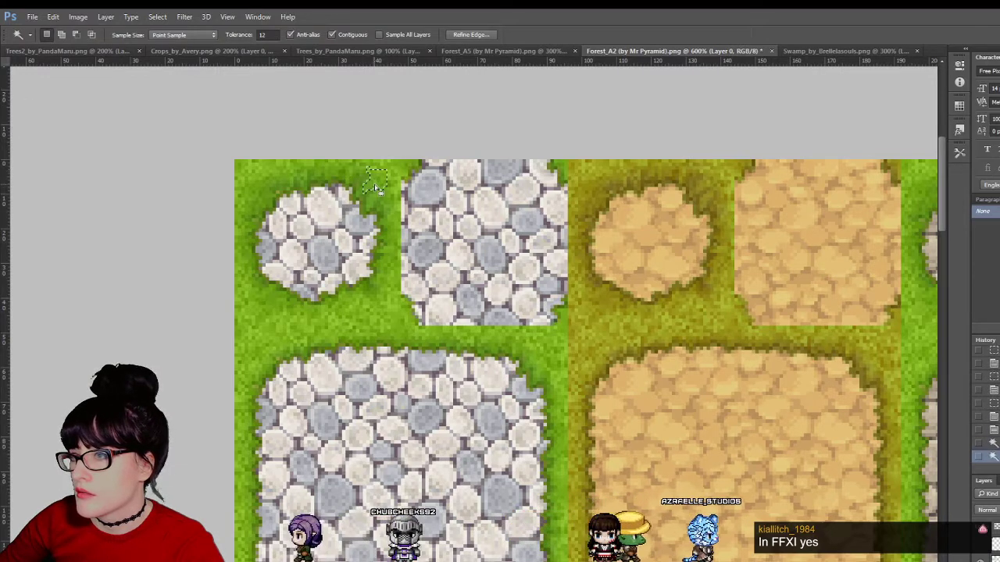
pyautogui.click(279, 237)
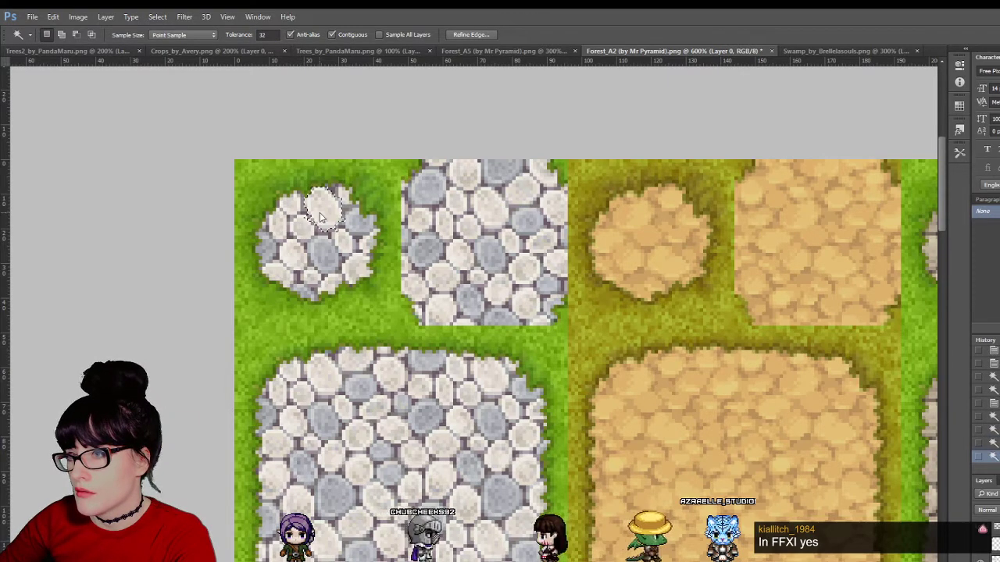
pyautogui.click(319, 213)
pyautogui.click(365, 328)
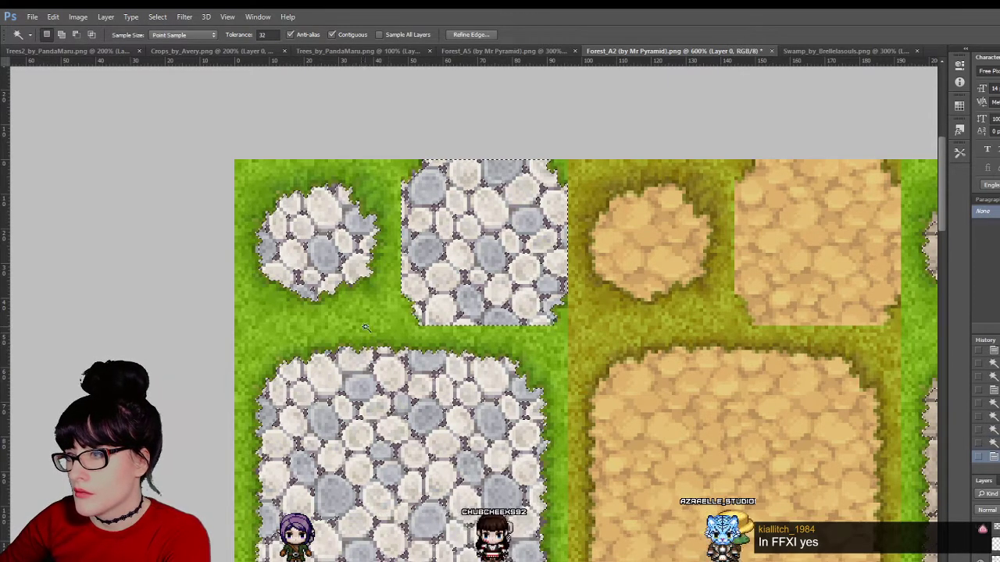
pyautogui.press('Delete')
# Step: Delete the leftover gray specks and outlines inside the emptied stone areas, and clear the selection
pyautogui.click(443, 257)
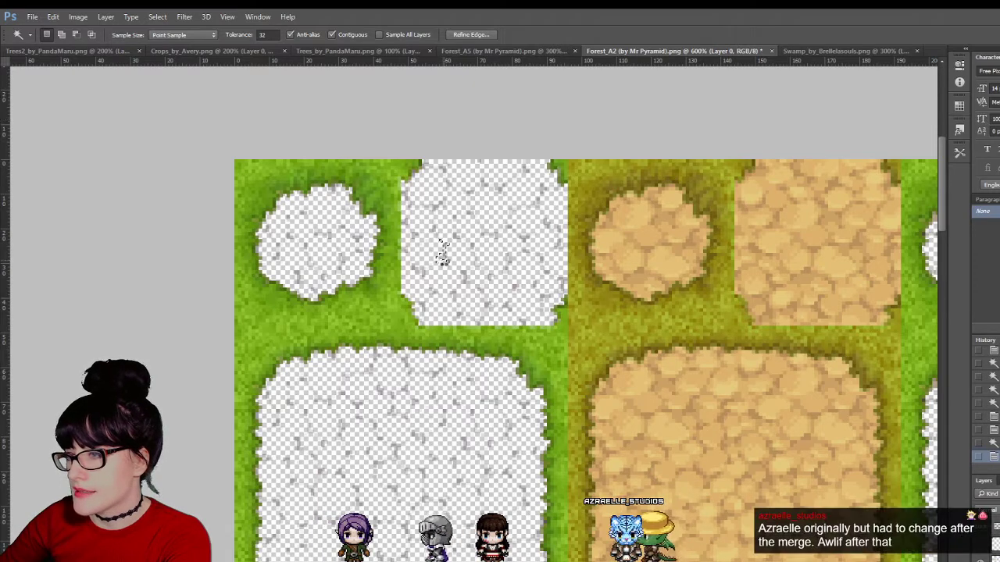
pyautogui.click(441, 253)
pyautogui.hotkey('ctrl', 'd')
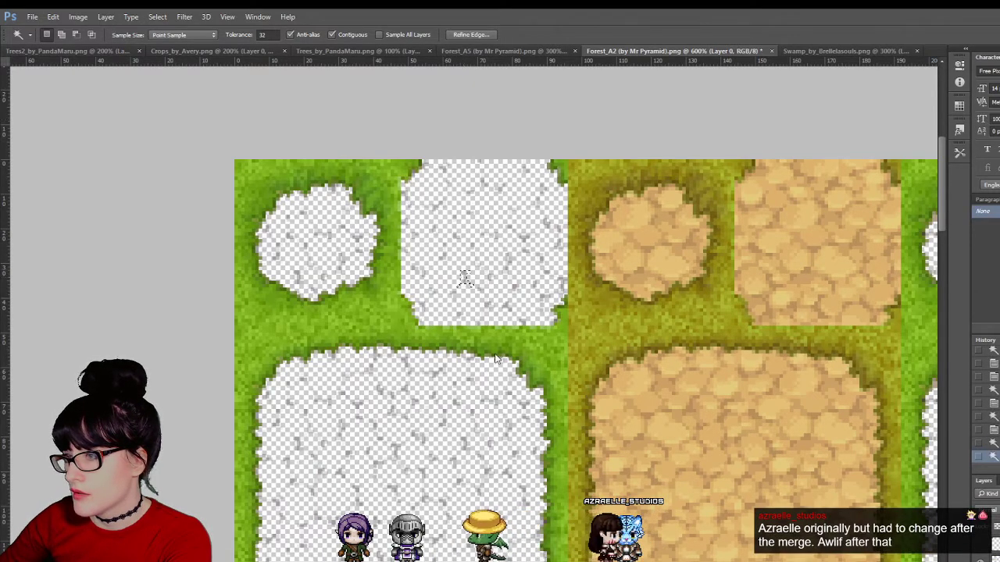
pyautogui.click(506, 413)
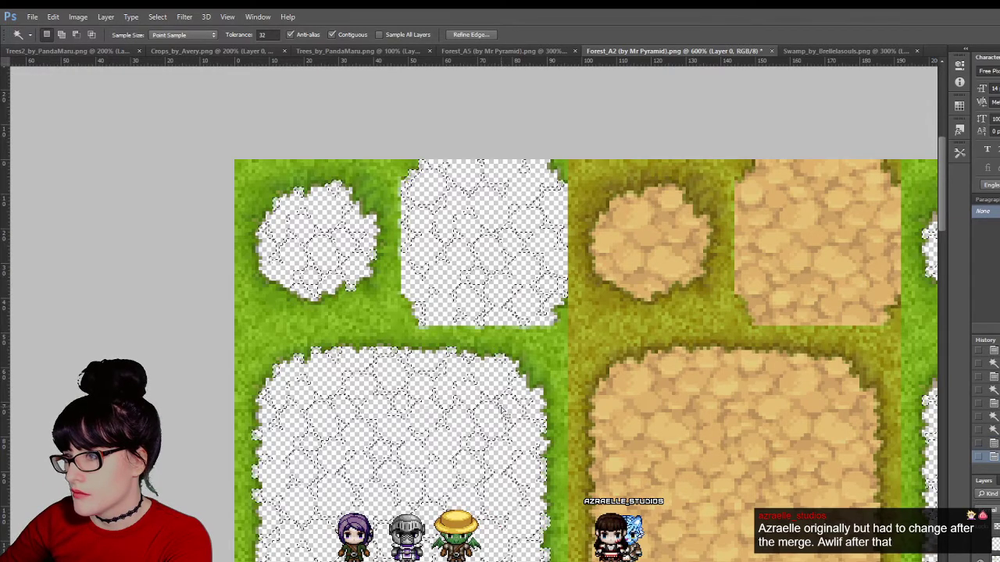
pyautogui.click(499, 287)
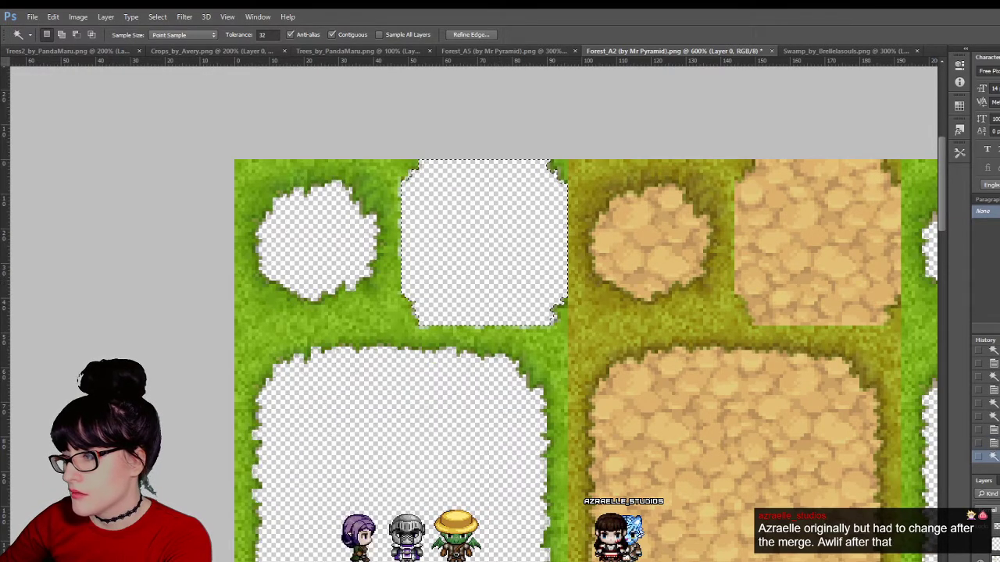
pyautogui.click(978, 556)
pyautogui.hotkey('ctrl', 'z')
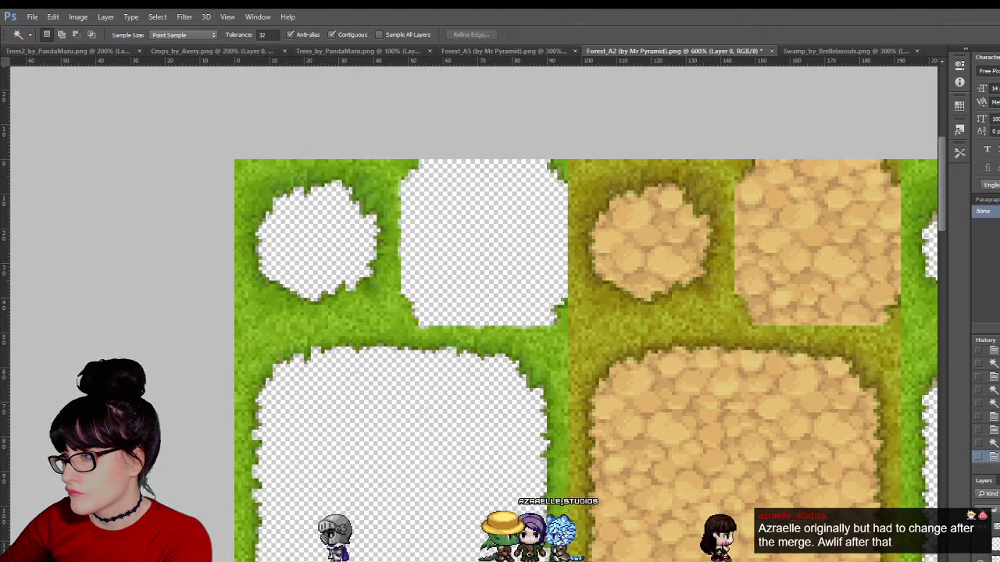
# Step: Undo the deletions on Layer 0 until the gray stones in all emptied areas are restored
pyautogui.click(441, 247)
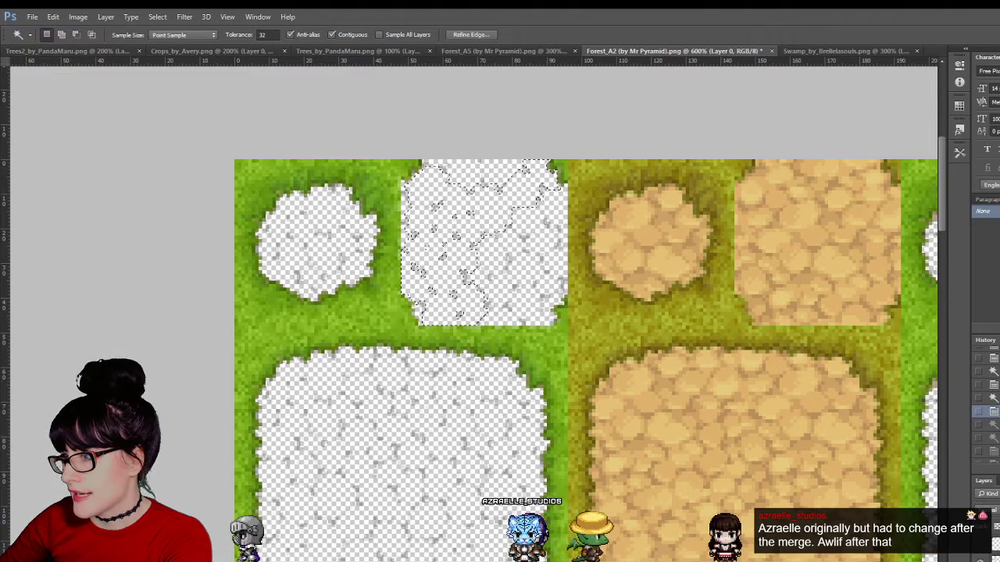
pyautogui.hotkey('ctrl', 'v')
pyautogui.click(326, 206)
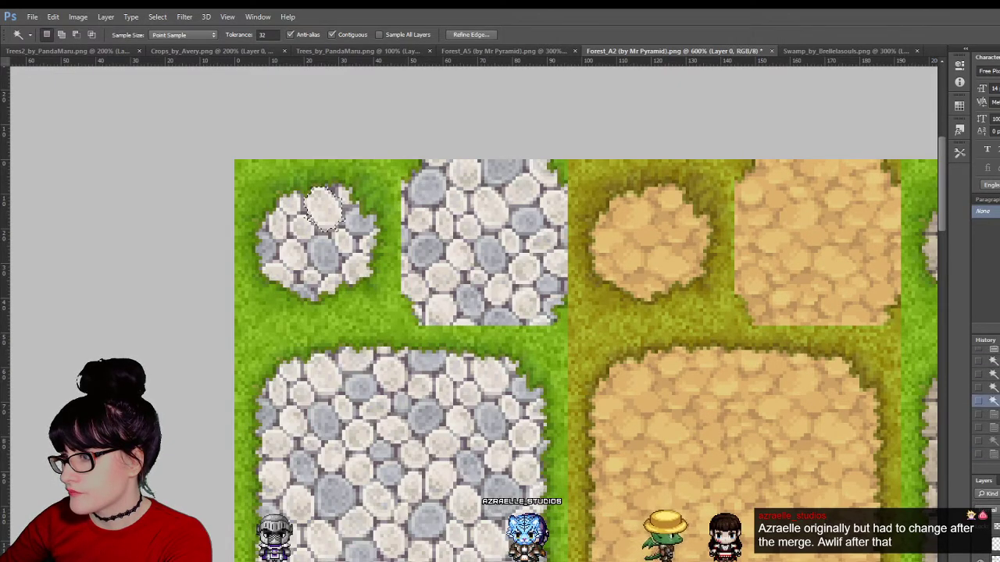
pyautogui.click(279, 228)
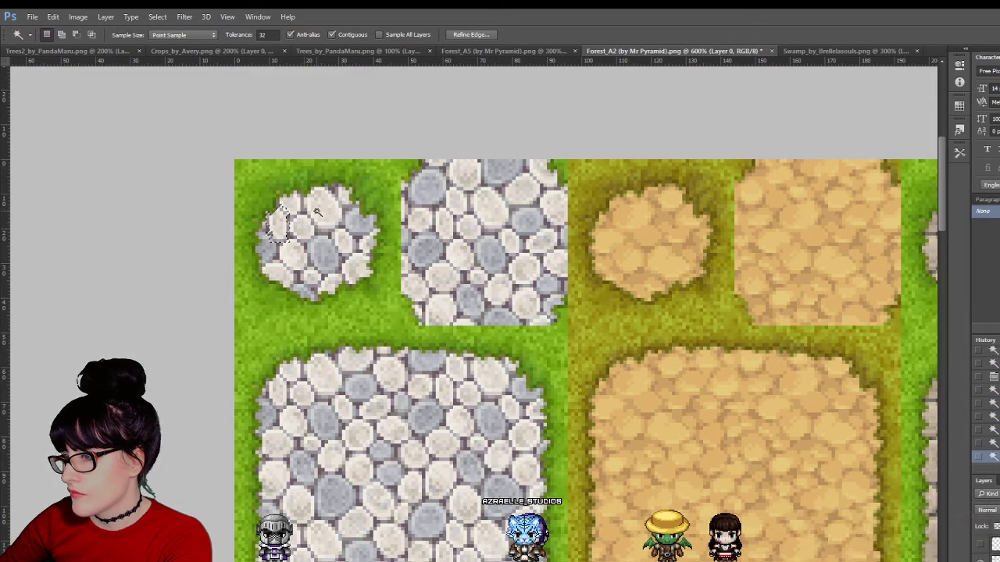
# Step: Toggle the layers' visibility to compare the green grass with the yellow-green grass, and make Layer 0 the active layer
pyautogui.click(979, 546)
pyautogui.click(979, 546)
pyautogui.click(995, 545)
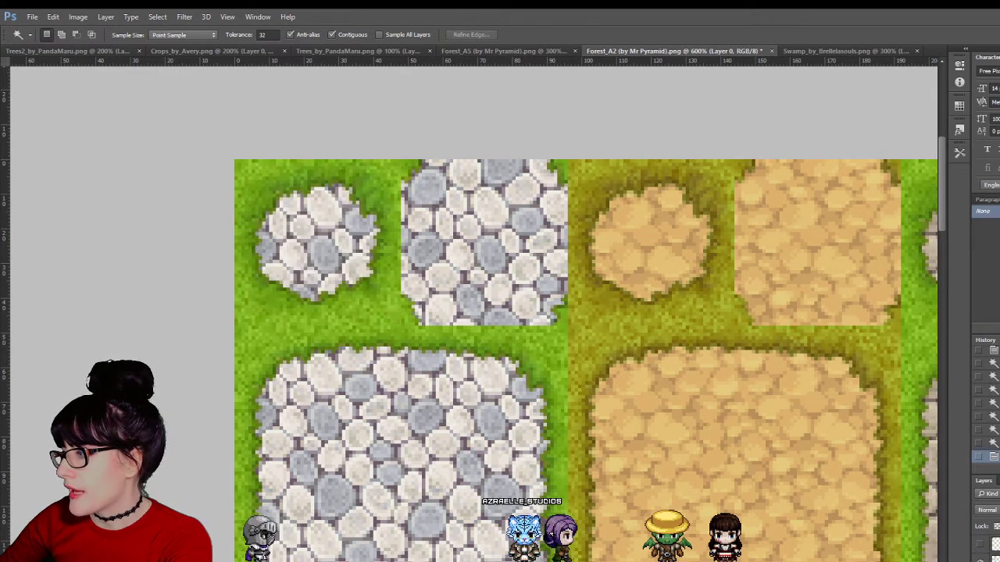
pyautogui.click(979, 560)
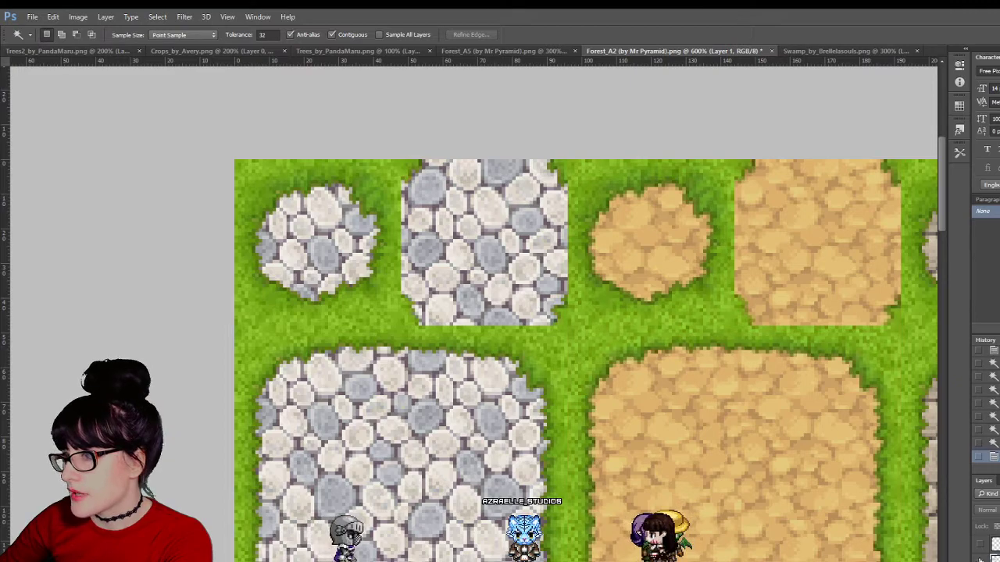
pyautogui.click(979, 560)
pyautogui.click(995, 560)
pyautogui.click(979, 561)
pyautogui.click(979, 561)
pyautogui.click(996, 561)
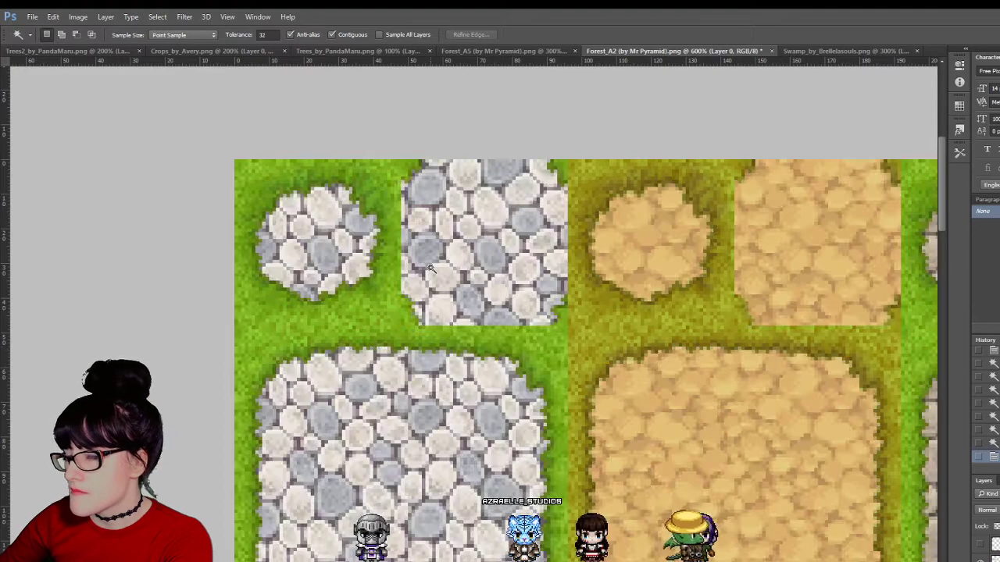
# Step: Select the whole gray stone tile block with the Rectangular Marquee and recolor its green grass to the neighbouring block's yellow-green
pyautogui.press('m')
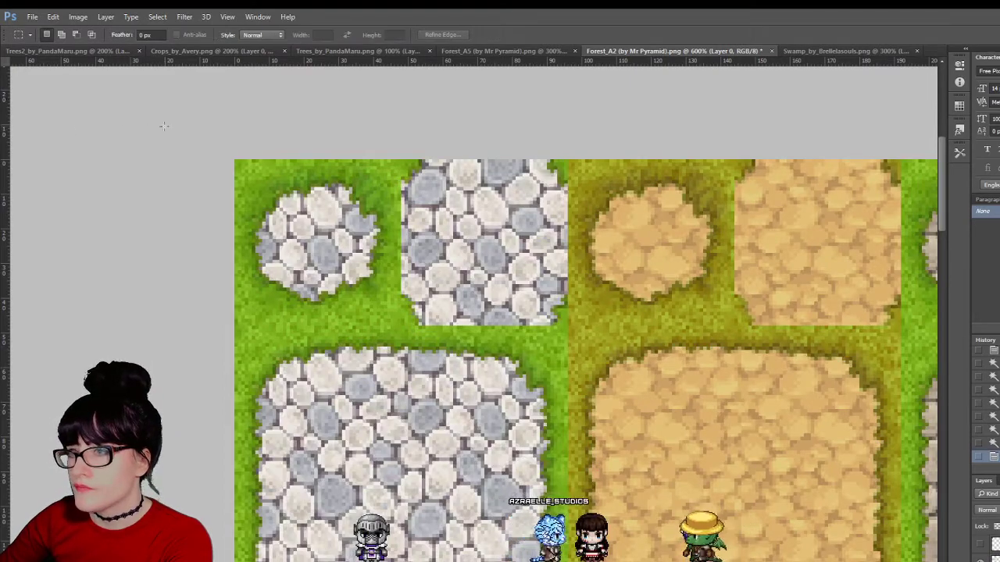
pyautogui.scroll(-3, 44, 115)
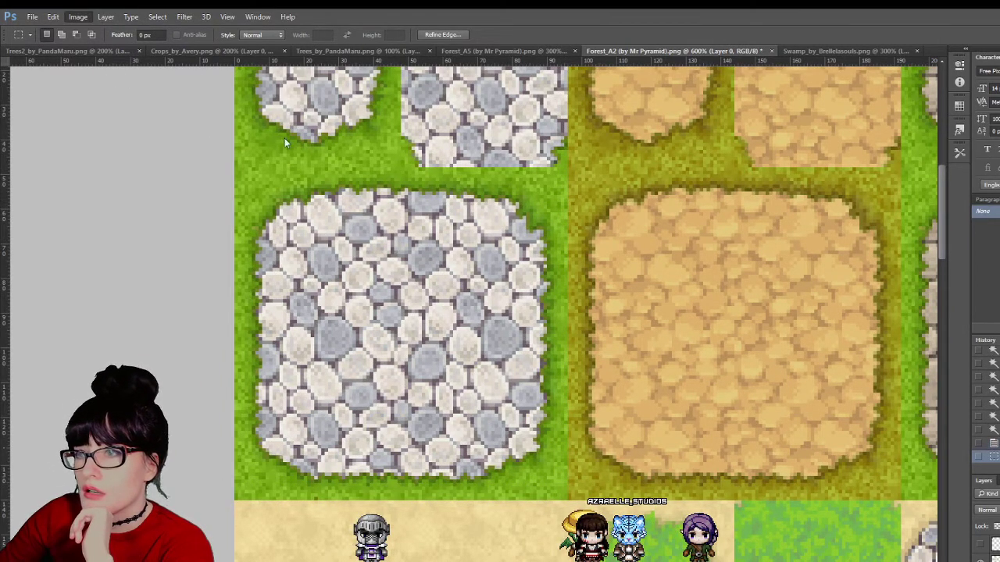
pyautogui.press('i')
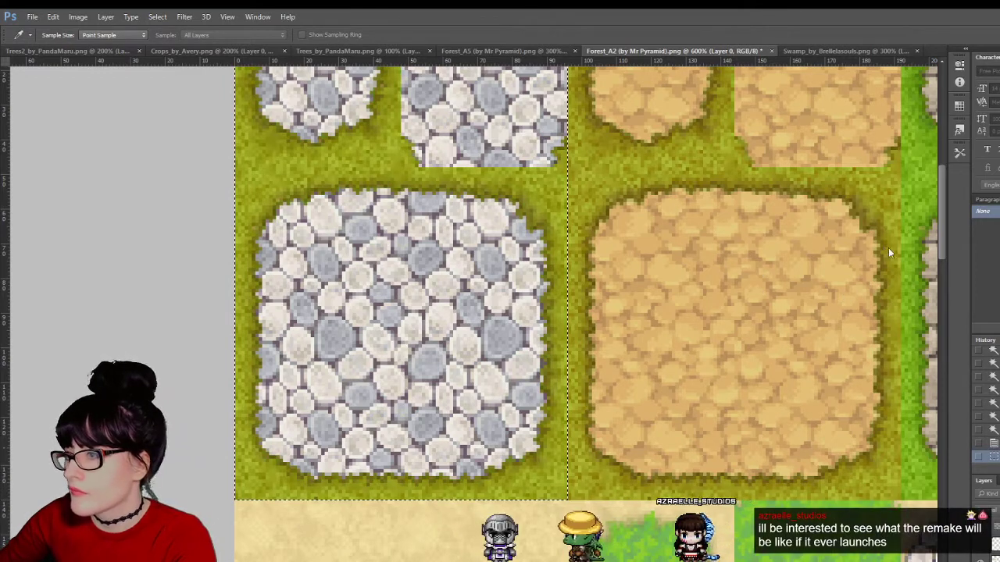
pyautogui.press('m')
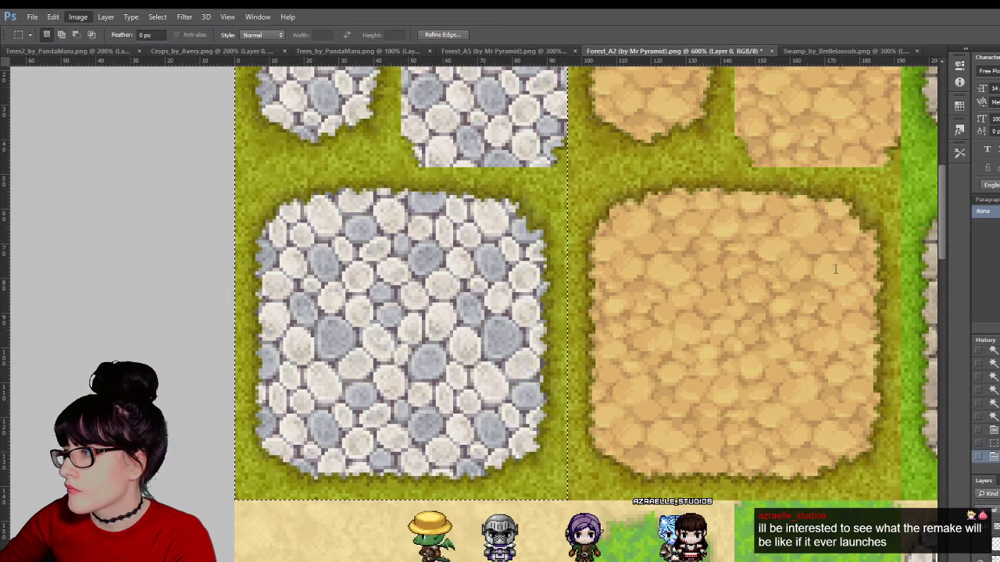
pyautogui.press('i')
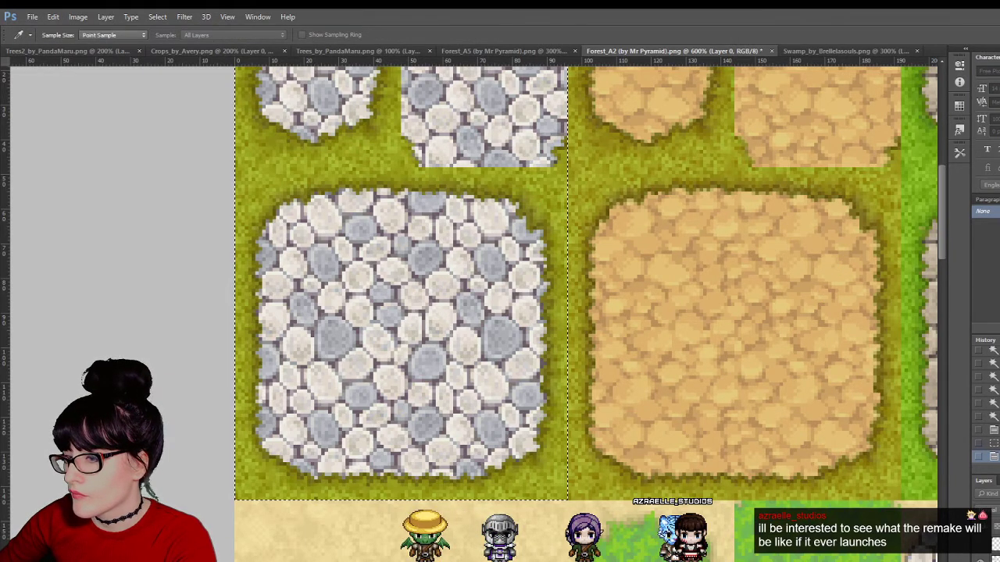
pyautogui.press('Return')
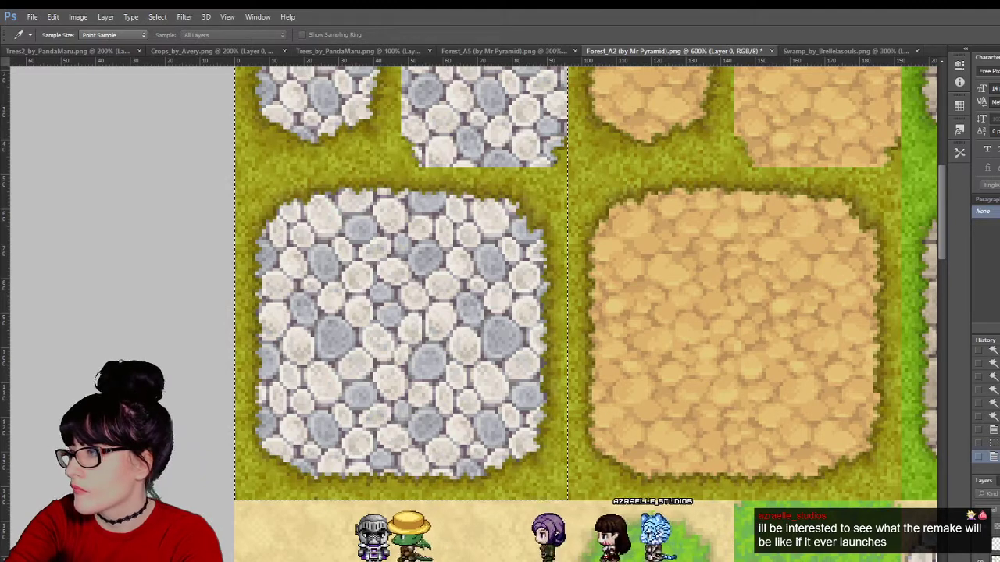
pyautogui.hotkey('ctrl', 'd')
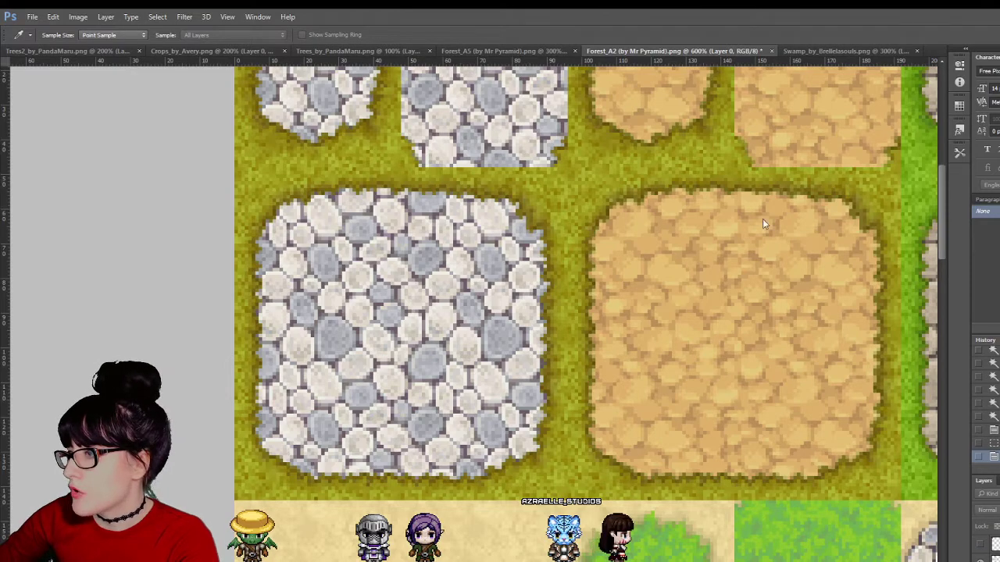
# Step: Clear the selection and show the brown dirt layer over the small gray stone tile
pyautogui.press('m')
pyautogui.scroll(3, 763, 224)
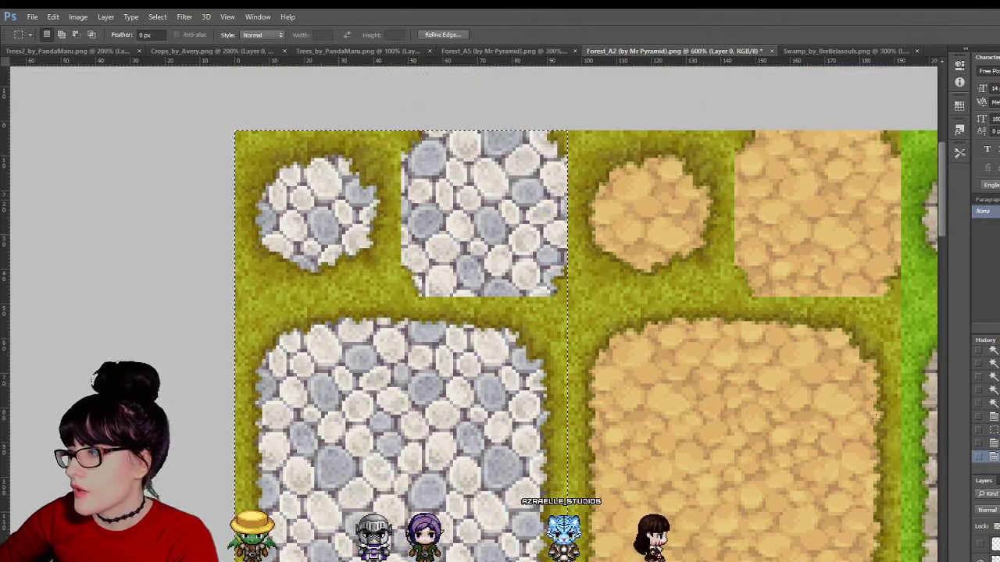
pyautogui.click(978, 547)
pyautogui.hotkey('ctrl', 'd')
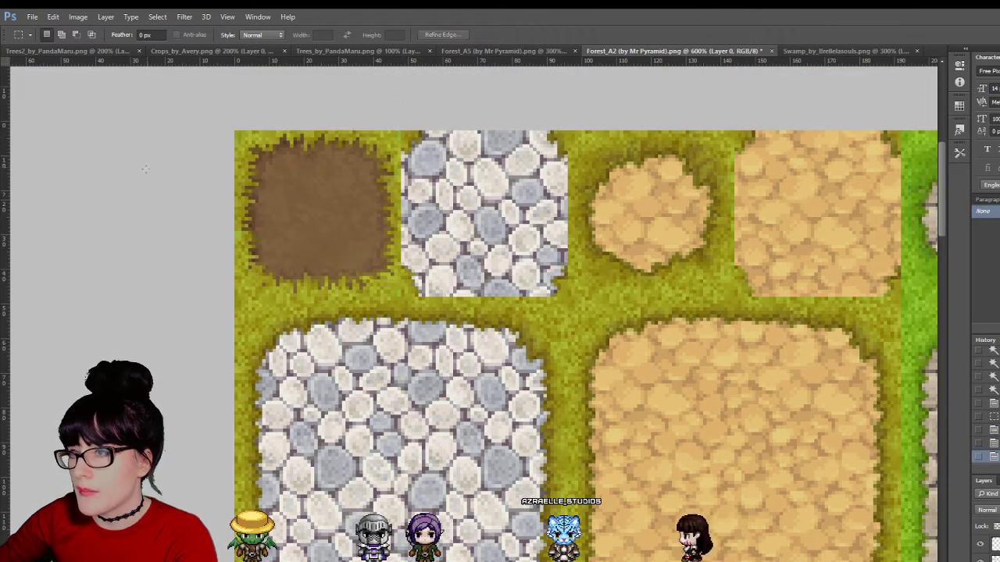
pyautogui.press('z')
pyautogui.keyDown('alt'); pyautogui.click(659, 250); pyautogui.keyUp('alt')
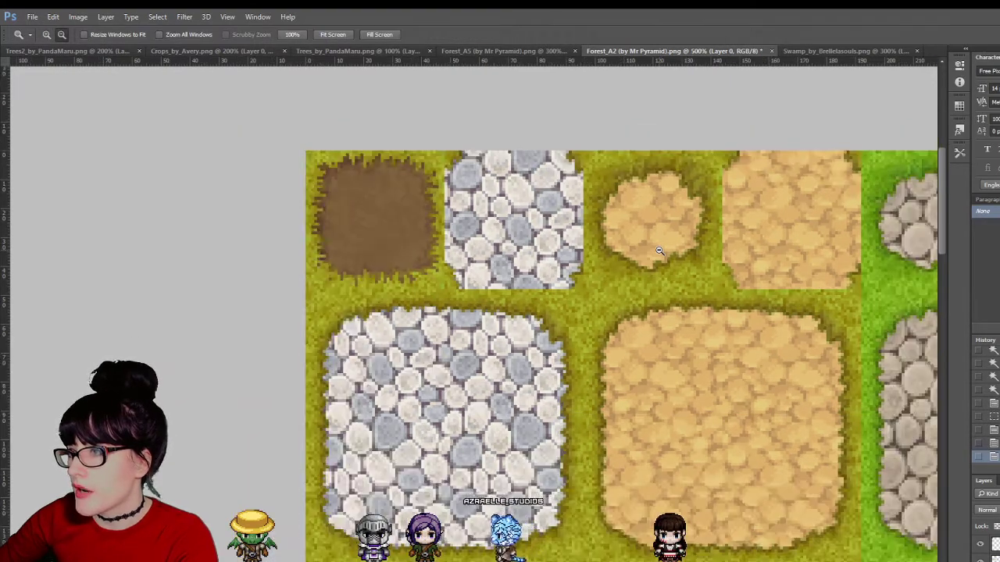
pyautogui.keyDown('alt'); pyautogui.click(608, 193); pyautogui.keyUp('alt')
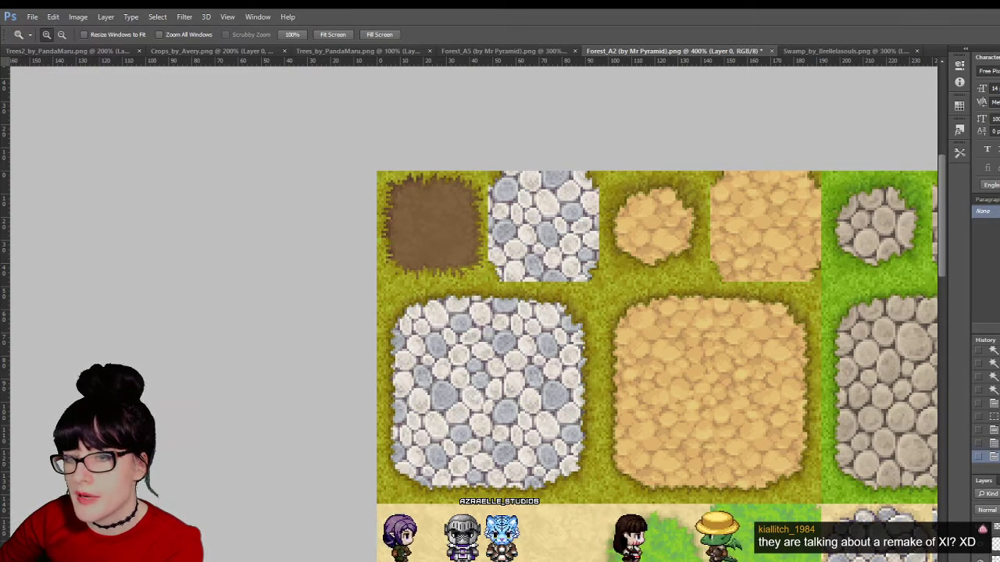
# Step: Switch to RPG Maker and look through the map's tile palette for the ground tiles of set A
pyautogui.hotkey('alt', 'Tab')
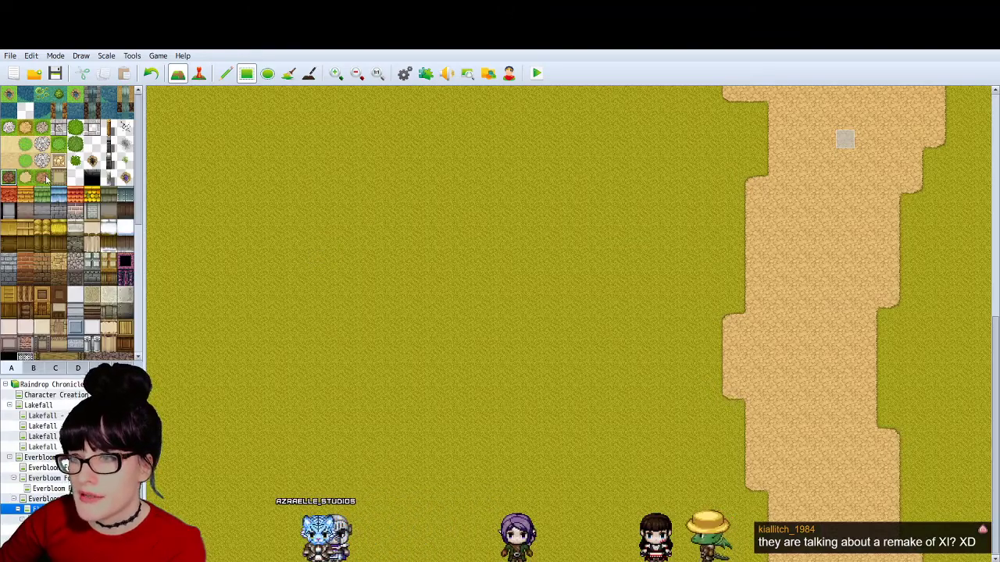
pyautogui.scroll(-5, 51, 144)
pyautogui.scroll(5, 59, 159)
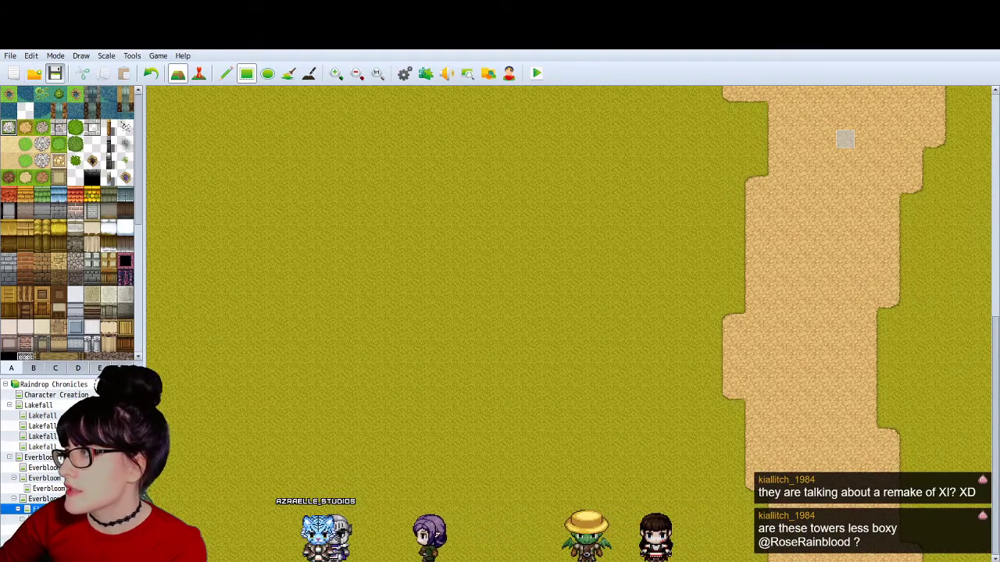
pyautogui.click(988, 45)
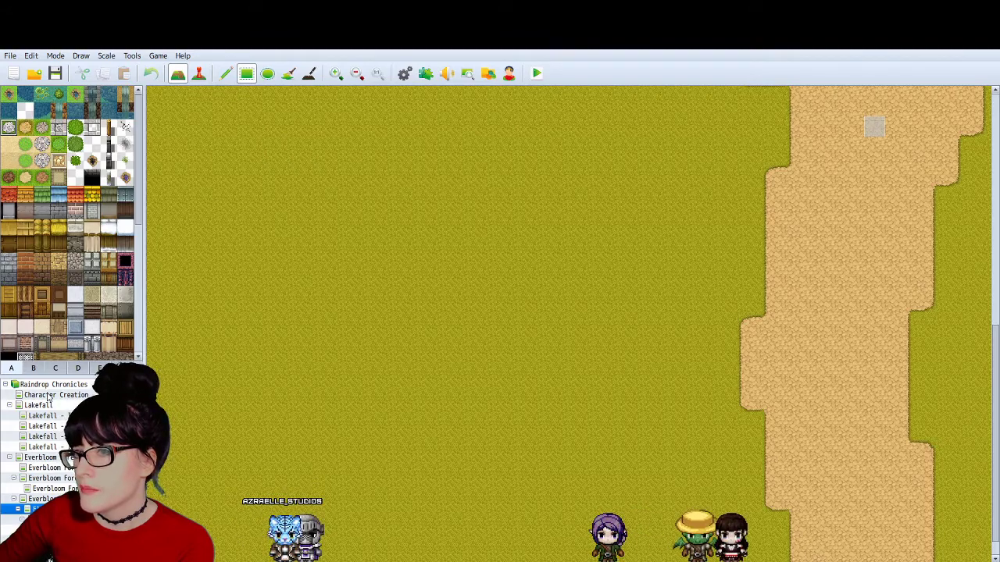
pyautogui.click(33, 368)
pyautogui.click(12, 368)
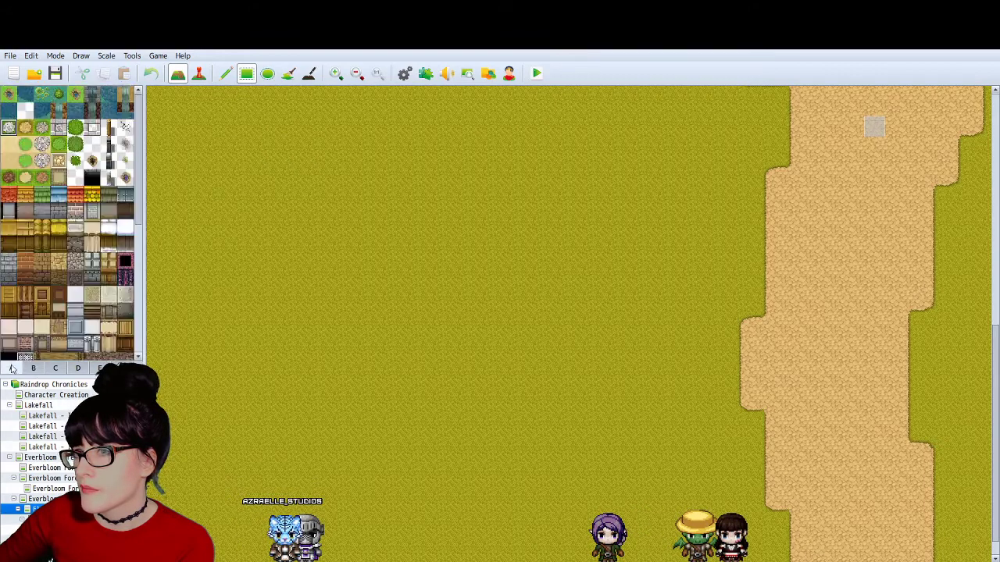
# Step: Try a patch of gray stone ground about 3 by 2 tiles on the grass beside the sand path, and undo it
pyautogui.click(27, 132)
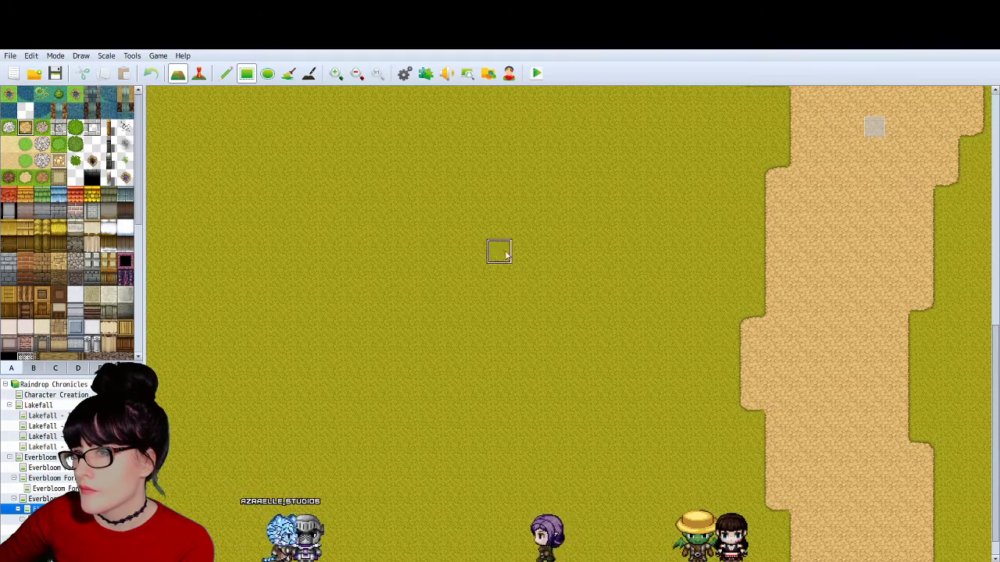
pyautogui.click(10, 127)
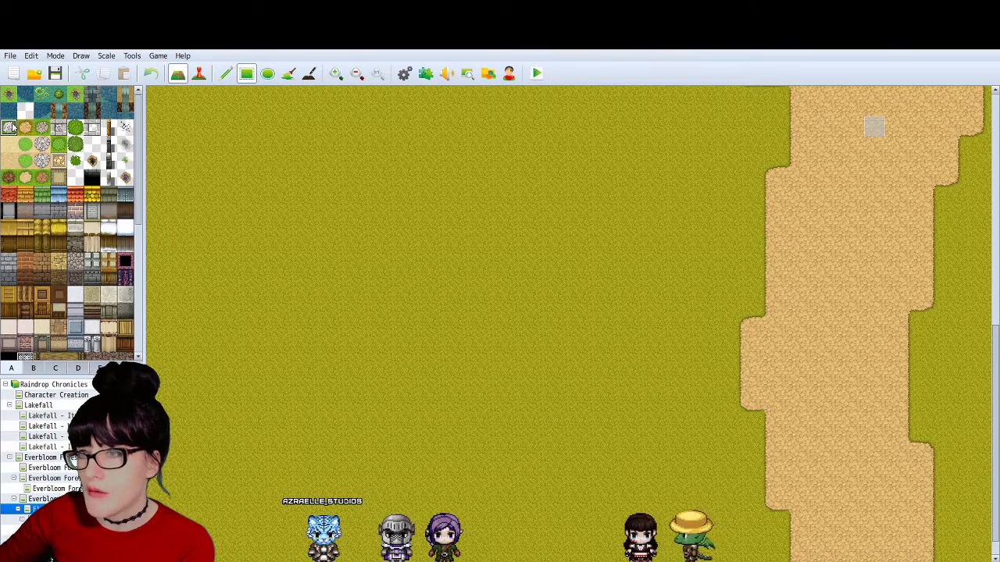
pyautogui.scroll(-2, 508, 335)
pyautogui.moveTo(651, 378); pyautogui.dragTo(697, 398)
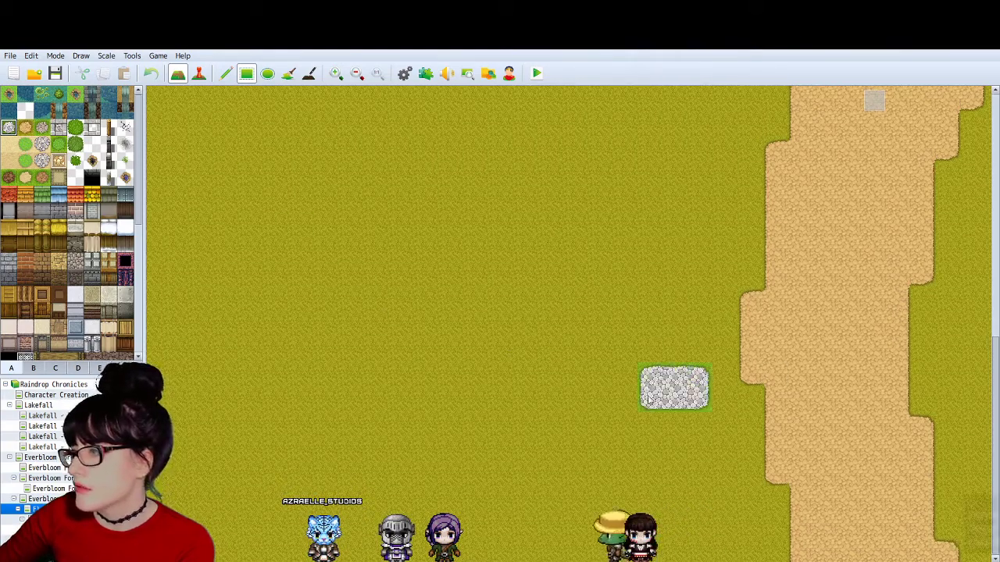
pyautogui.click(153, 72)
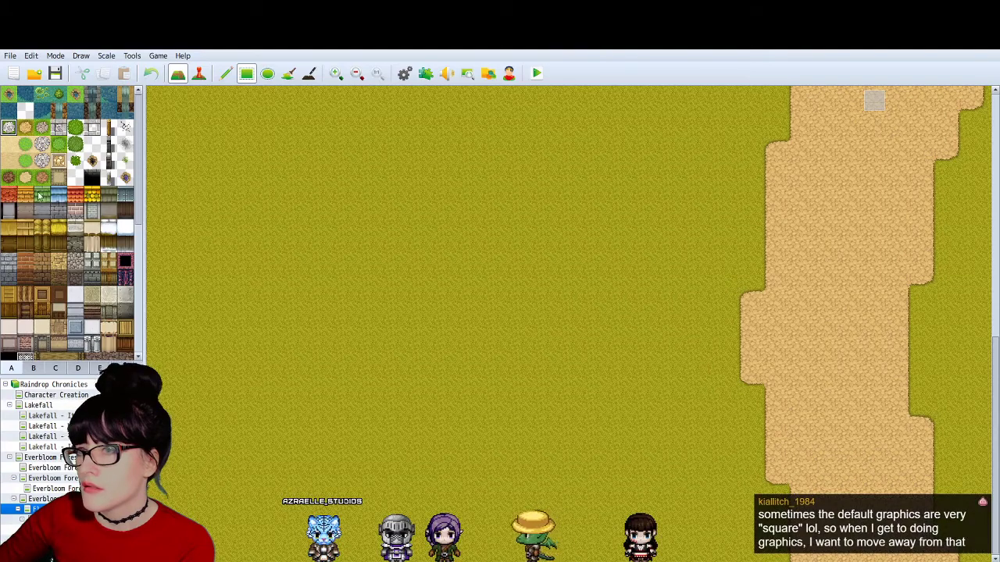
# Step: Check the images assigned to the Farmland tileset in the database, and close the database without changes
pyautogui.scroll(-3, 39, 196)
pyautogui.scroll(3, 39, 195)
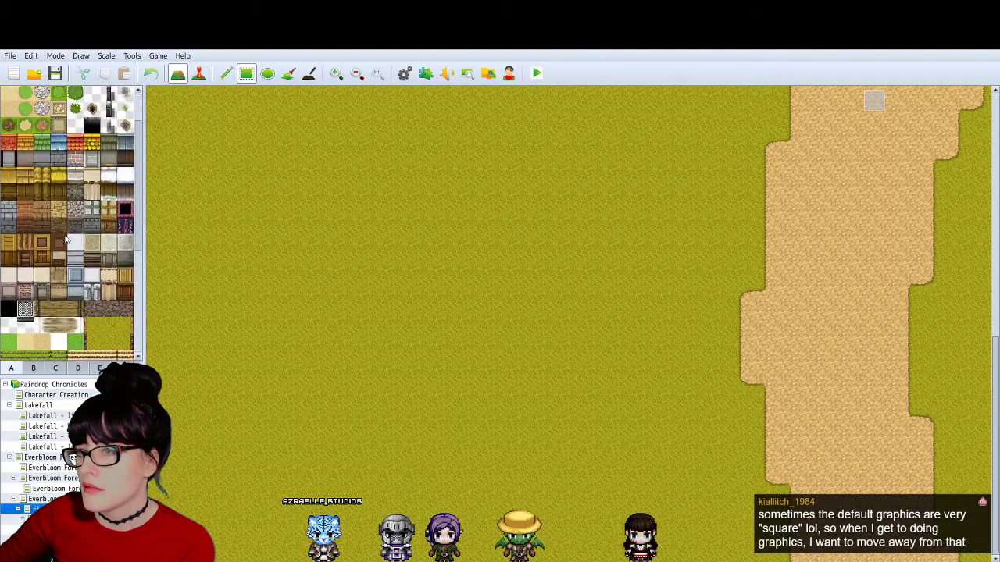
pyautogui.click(404, 74)
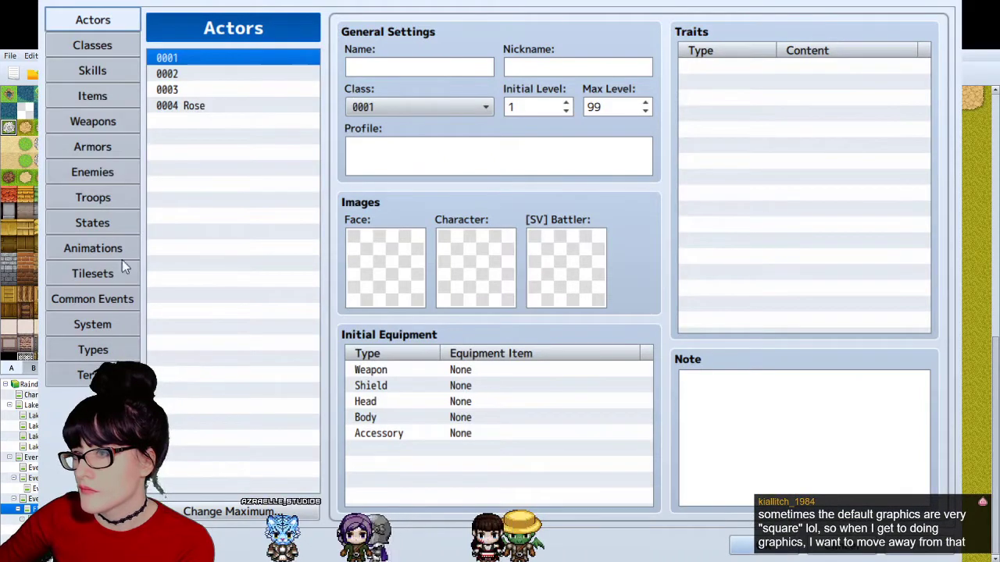
pyautogui.click(117, 270)
pyautogui.click(215, 106)
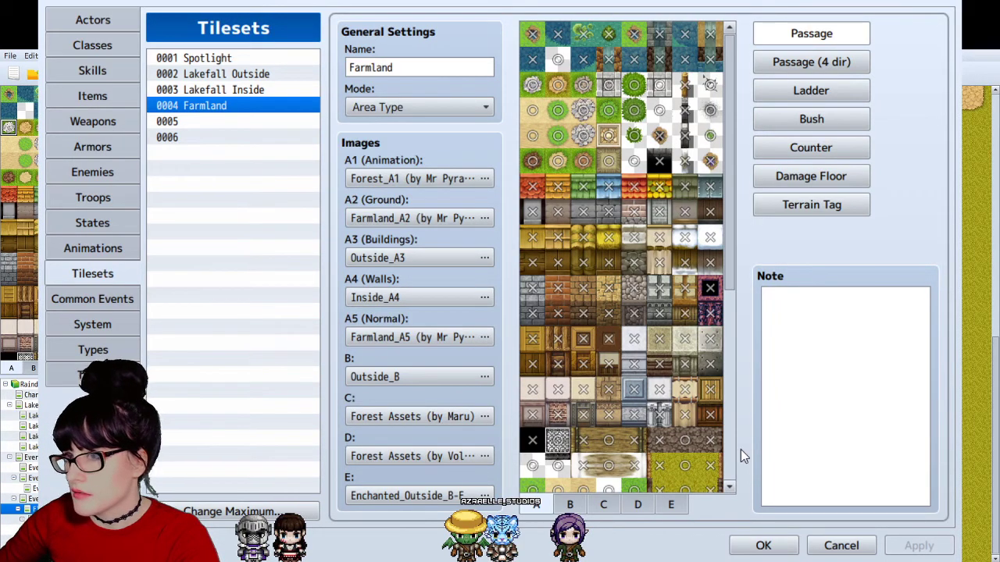
pyautogui.click(820, 545)
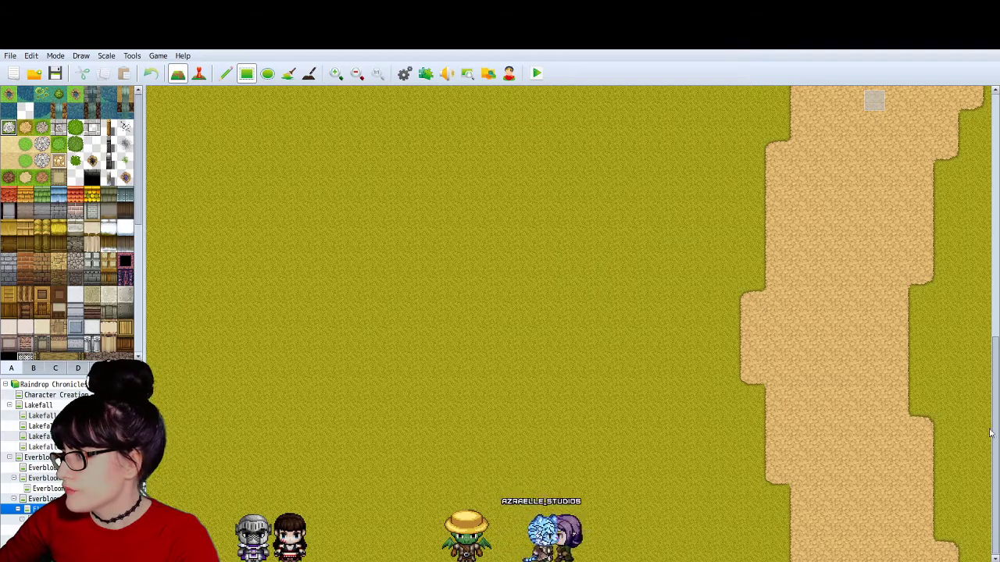
# Step: Close RPG Maker and reopen the project to load the edited ground tileset
pyautogui.hotkey('alt', 'F4')
pyautogui.click(440, 326)
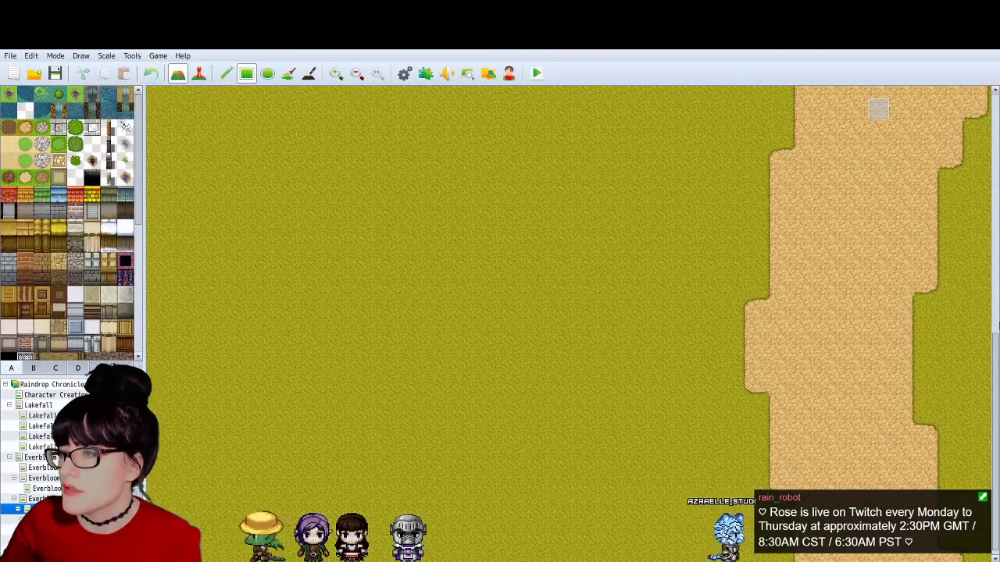
pyautogui.hscroll(10, 582, 422)
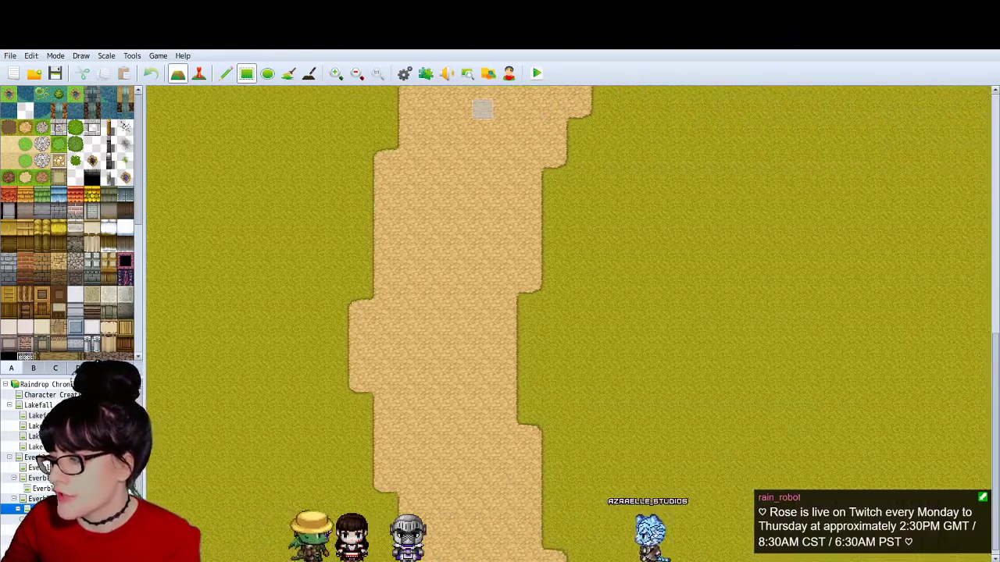
pyautogui.hscroll(-9, 582, 423)
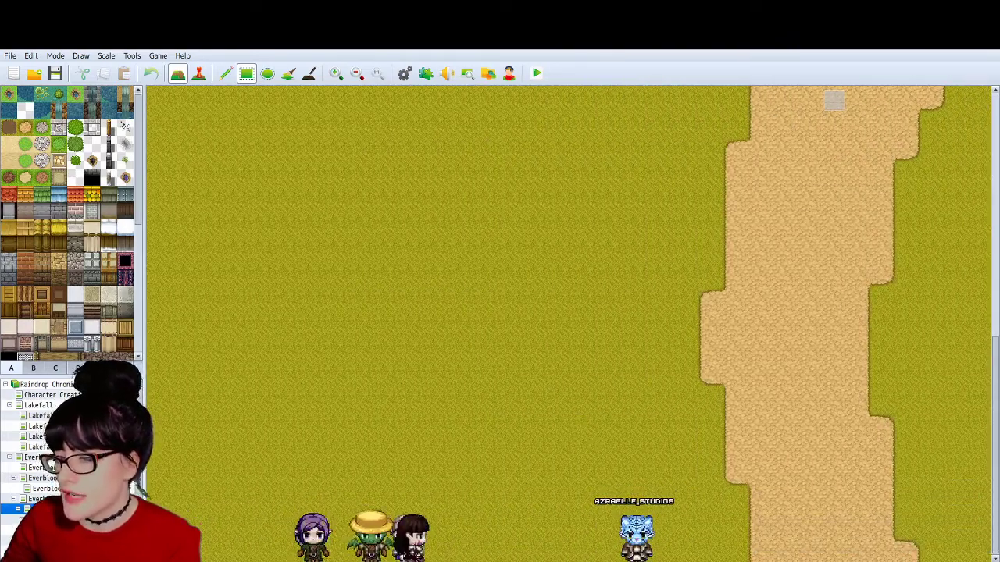
pyautogui.hscroll(10, 582, 422)
pyautogui.hscroll(-12, 581, 423)
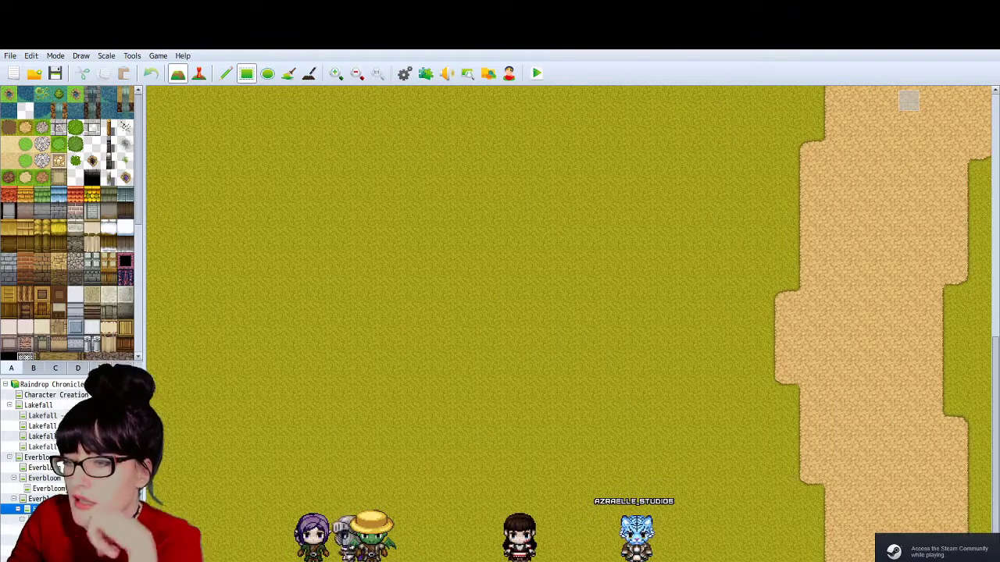
pyautogui.hscroll(5, 429, 559)
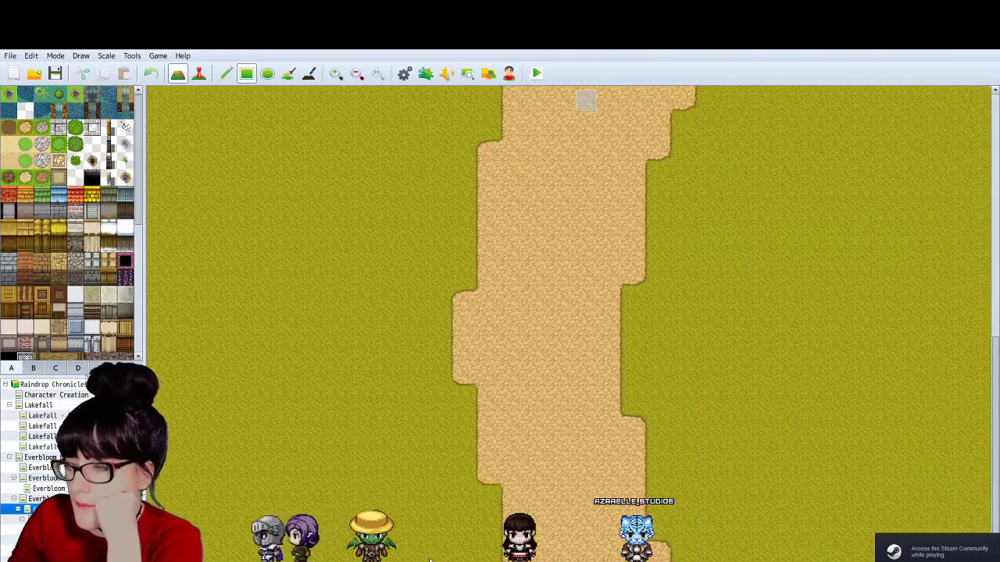
pyautogui.hscroll(-3, 429, 559)
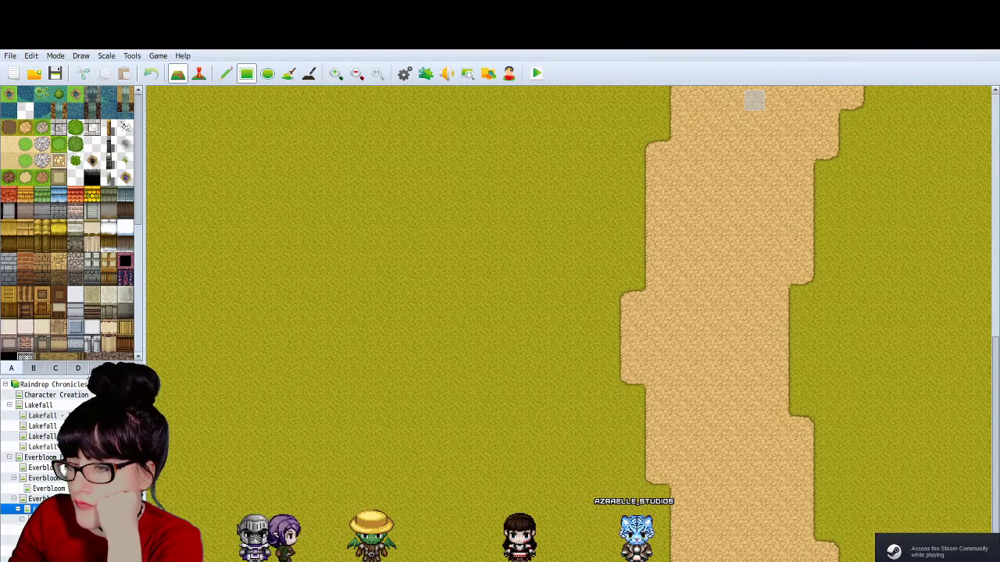
# Step: Test the brown dirt ground tile with a rectangle about 8 by 5 tiles on the grass beside the sand path, and undo it
pyautogui.scroll(-1, 70, 468)
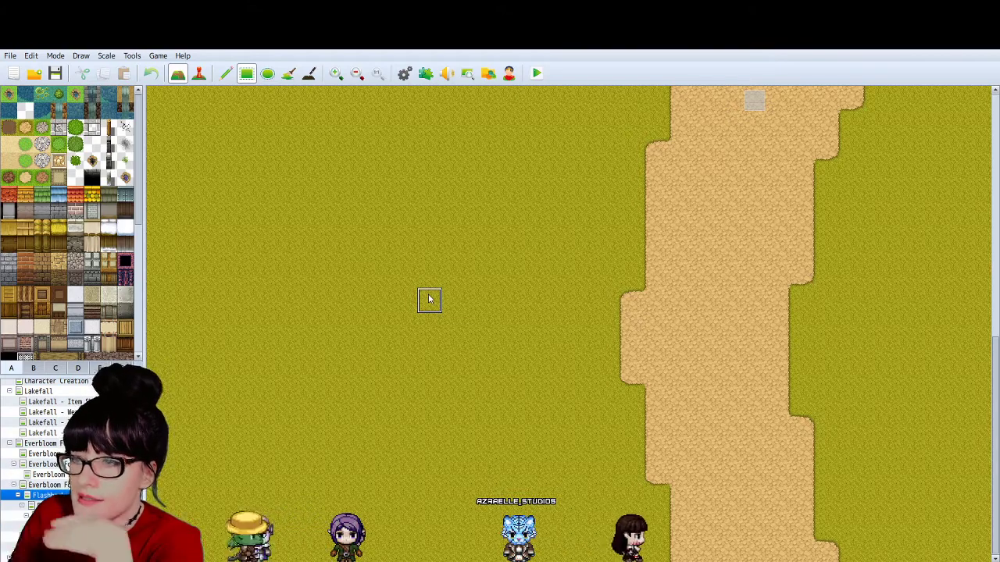
pyautogui.scroll(-4, 139, 173)
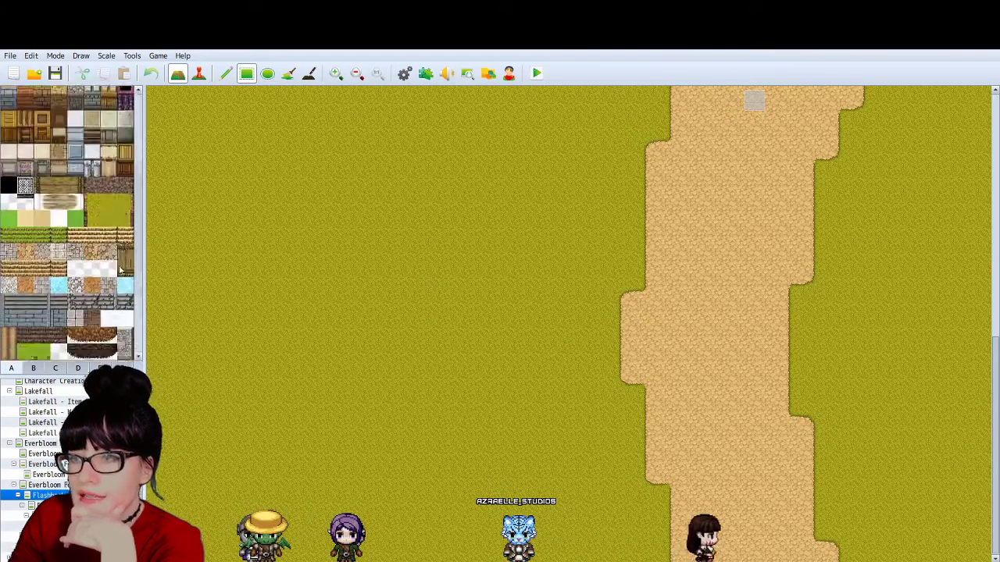
pyautogui.scroll(4, 137, 164)
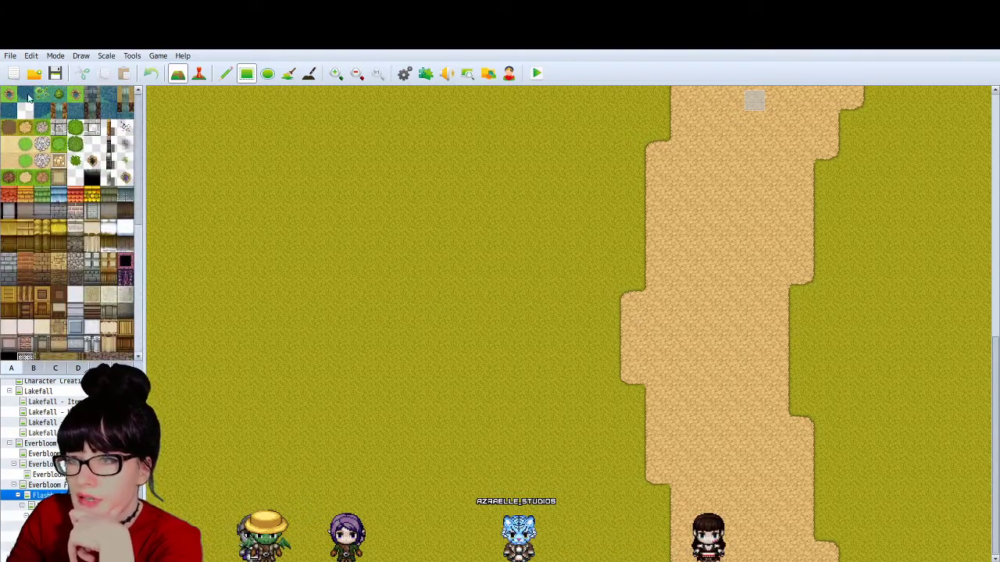
pyautogui.click(8, 128)
pyautogui.moveTo(553, 424); pyautogui.dragTo(390, 515)
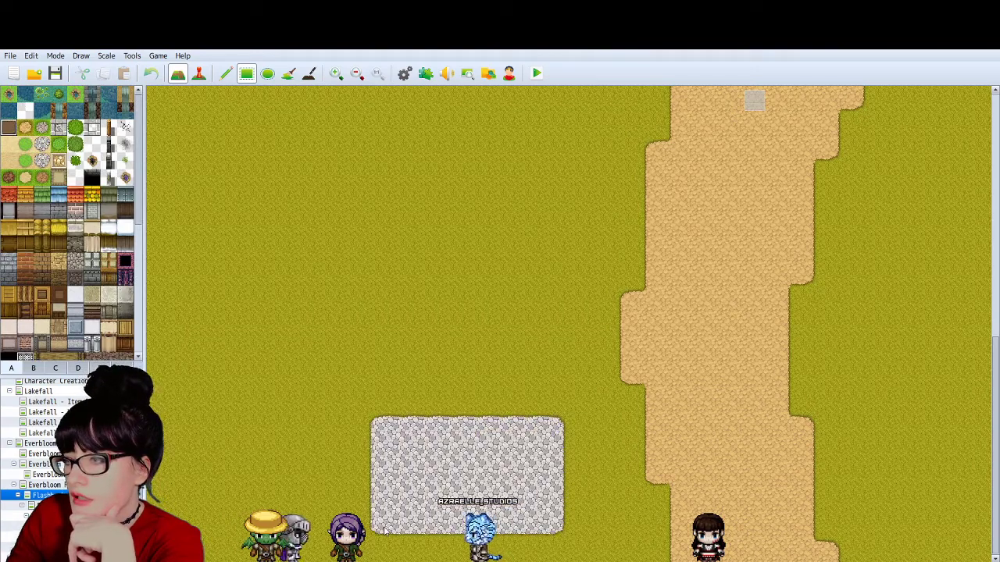
pyautogui.hotkey('ctrl', 'z')
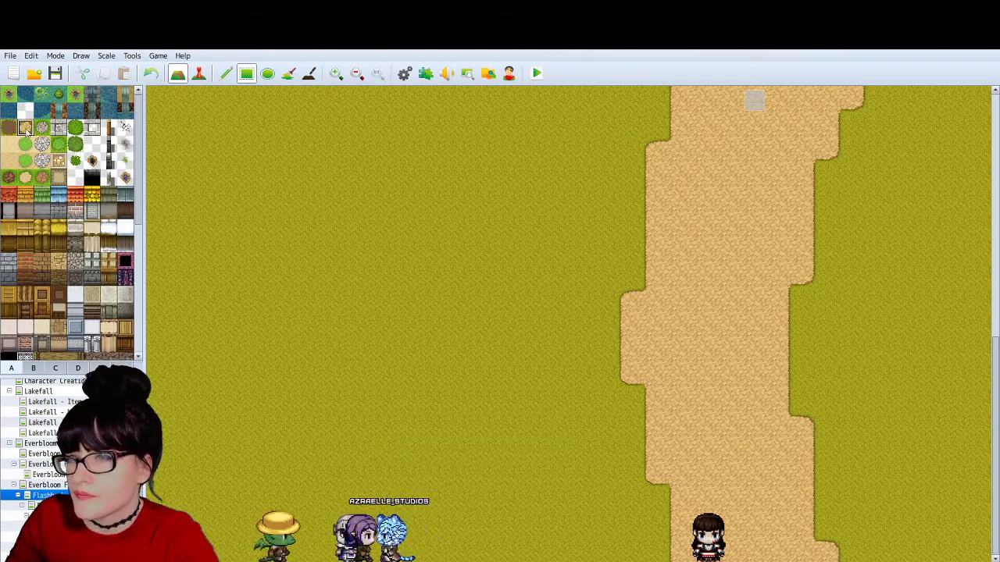
# Step: Try more rectangles of the brown dirt tile on the grass, up to about 9 by 7 and 6 by 10 tiles, undoing each one
pyautogui.moveTo(354, 327); pyautogui.dragTo(478, 476)
pyautogui.hotkey('ctrl', 'z')
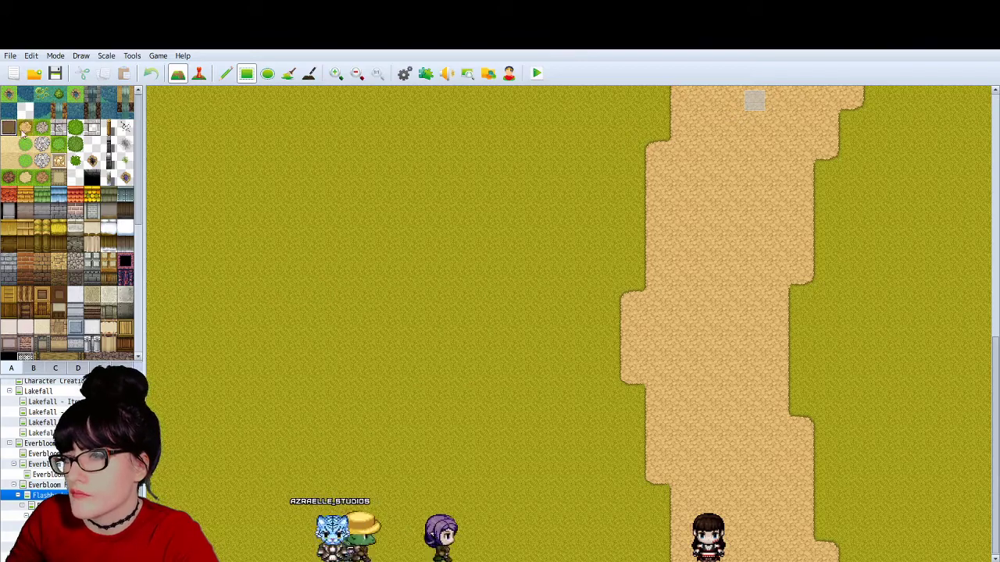
pyautogui.moveTo(453, 383); pyautogui.dragTo(281, 501)
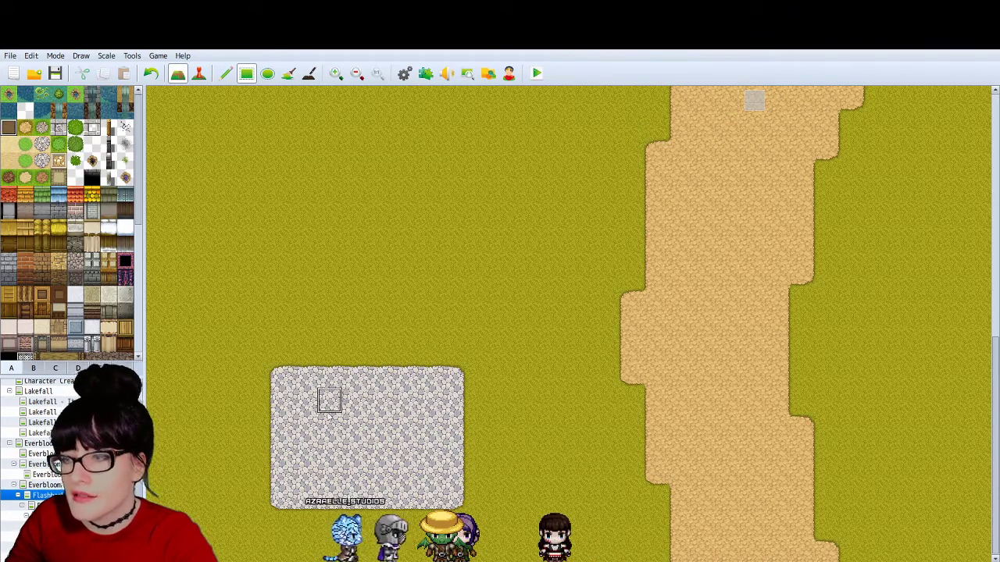
pyautogui.click(150, 73)
pyautogui.moveTo(353, 350); pyautogui.dragTo(545, 517)
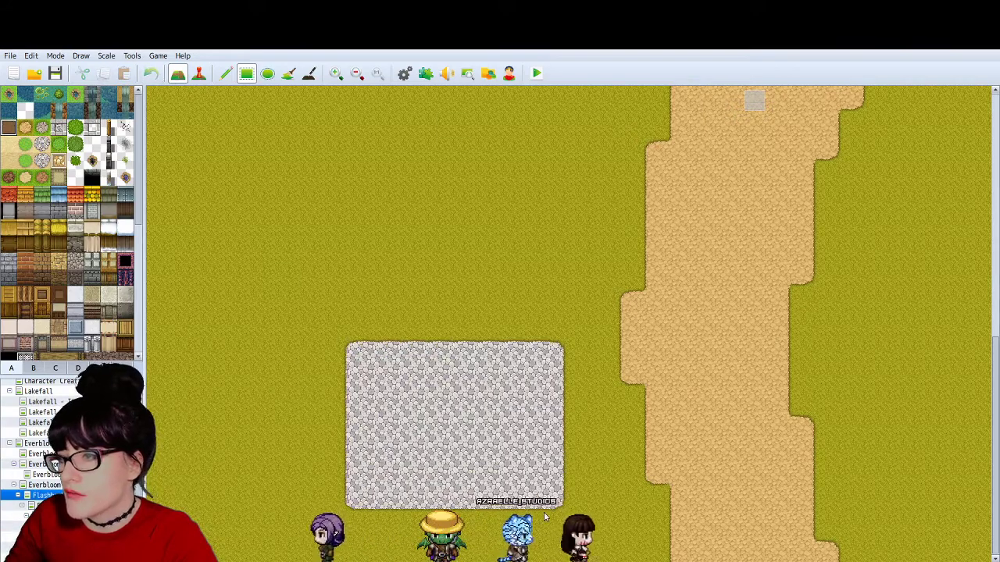
pyautogui.hotkey('ctrl', 'z')
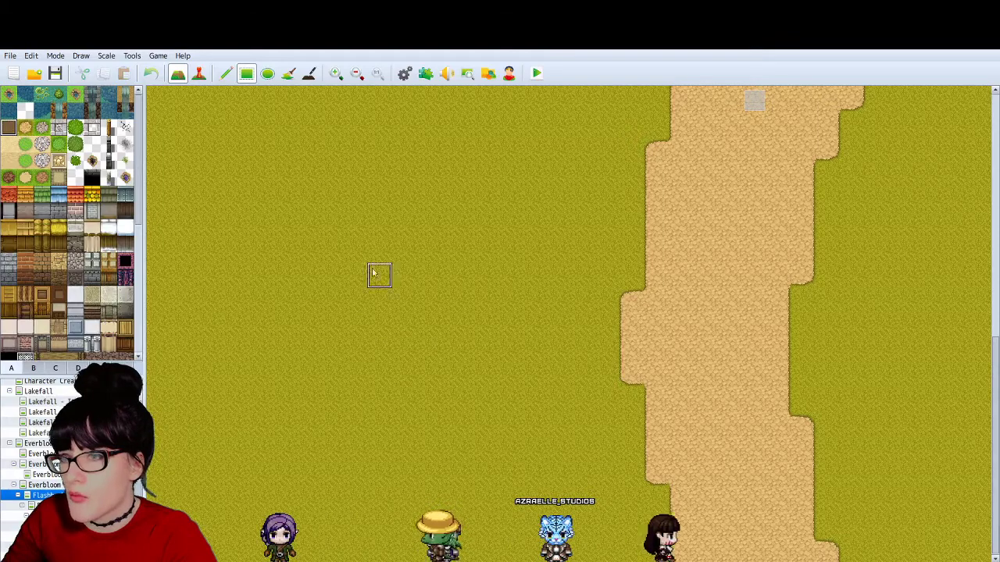
pyautogui.moveTo(373, 274); pyautogui.dragTo(506, 503)
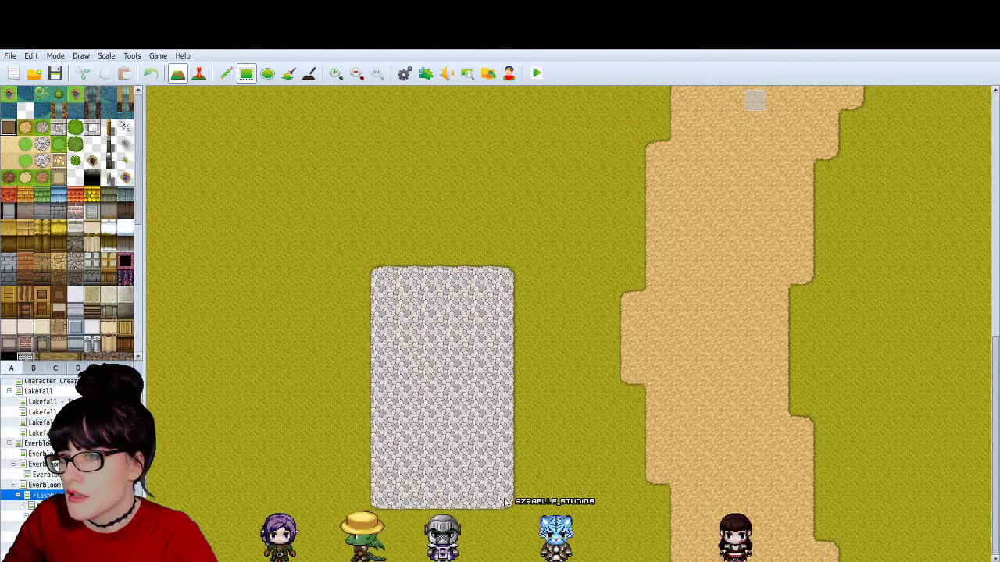
pyautogui.hotkey('ctrl', 'z')
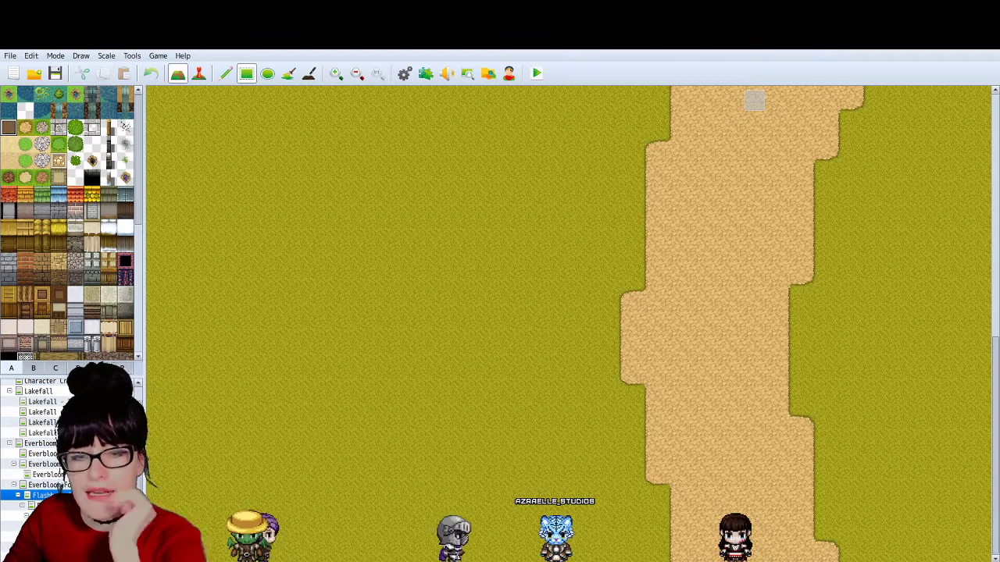
# Step: Switch to Photoshop and inspect the brown dirt tile in Forest_A2 by hiding and showing its layers
pyautogui.hotkey('alt', 'Tab')
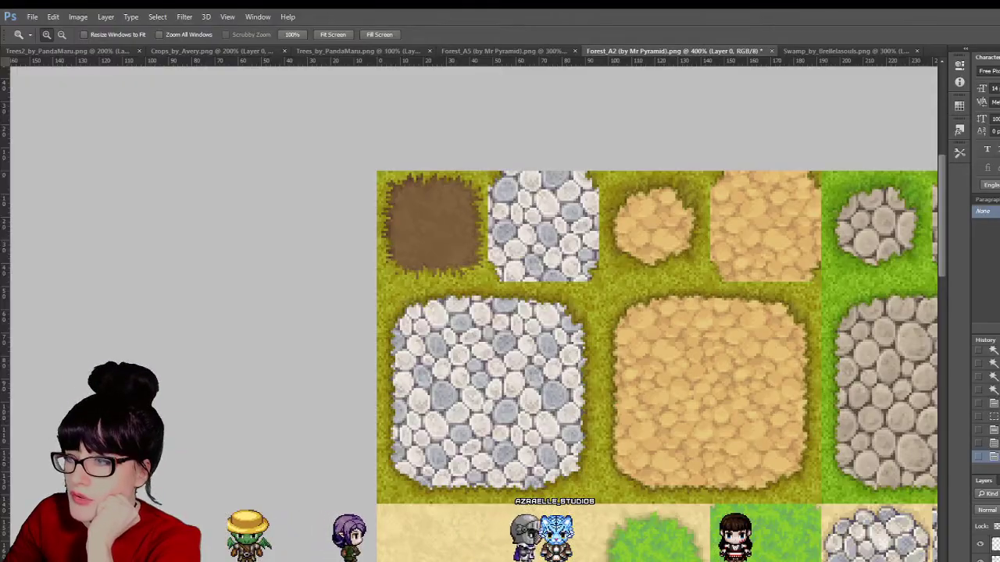
pyautogui.click(445, 209)
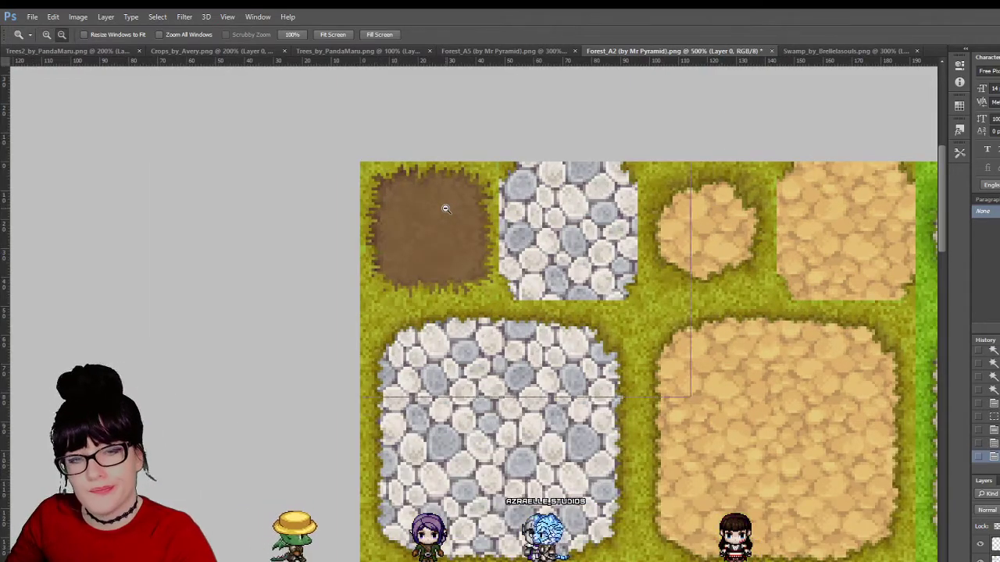
pyautogui.keyDown('alt'); pyautogui.click(443, 212); pyautogui.keyUp('alt')
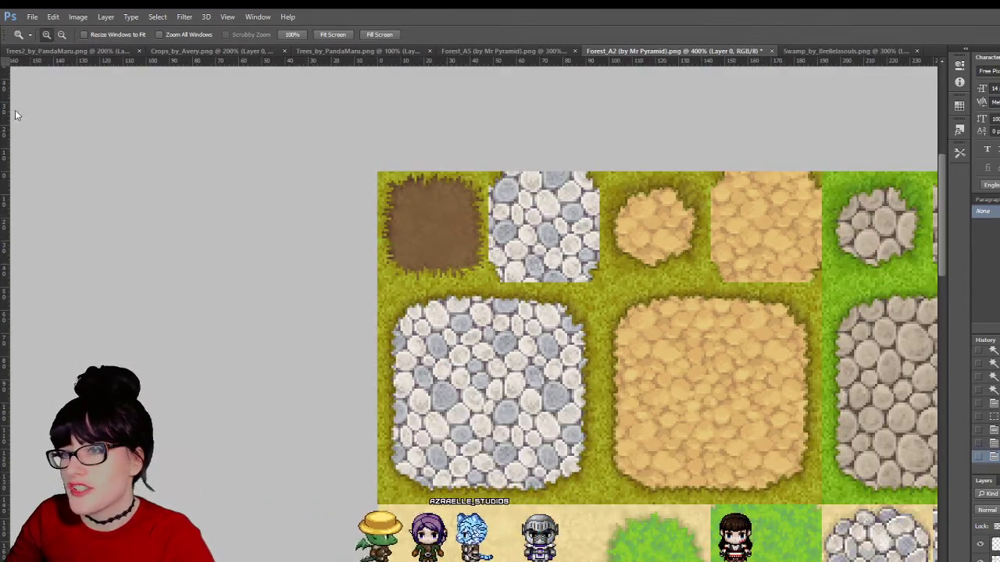
pyautogui.press('w')
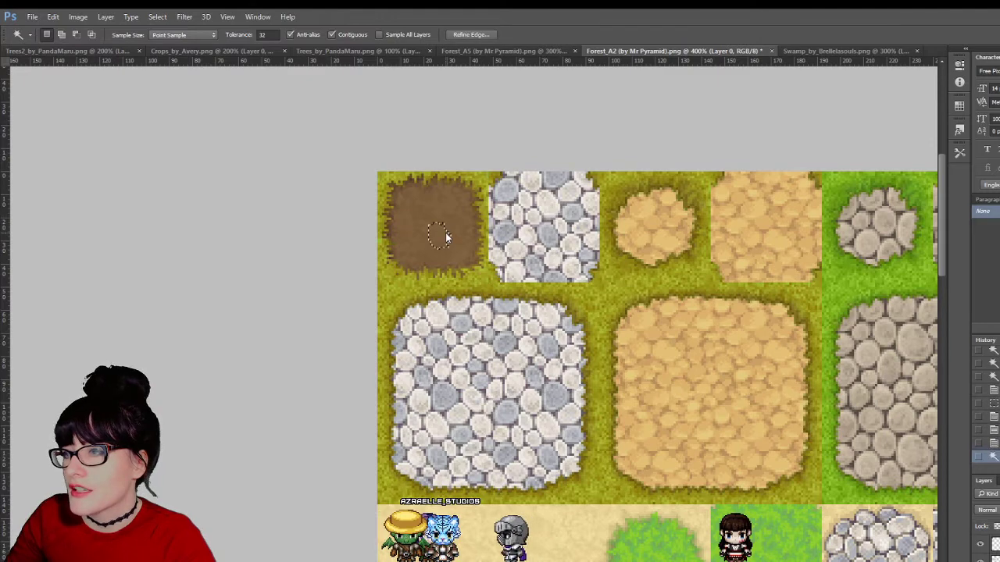
pyautogui.click(980, 547)
pyautogui.click(981, 547)
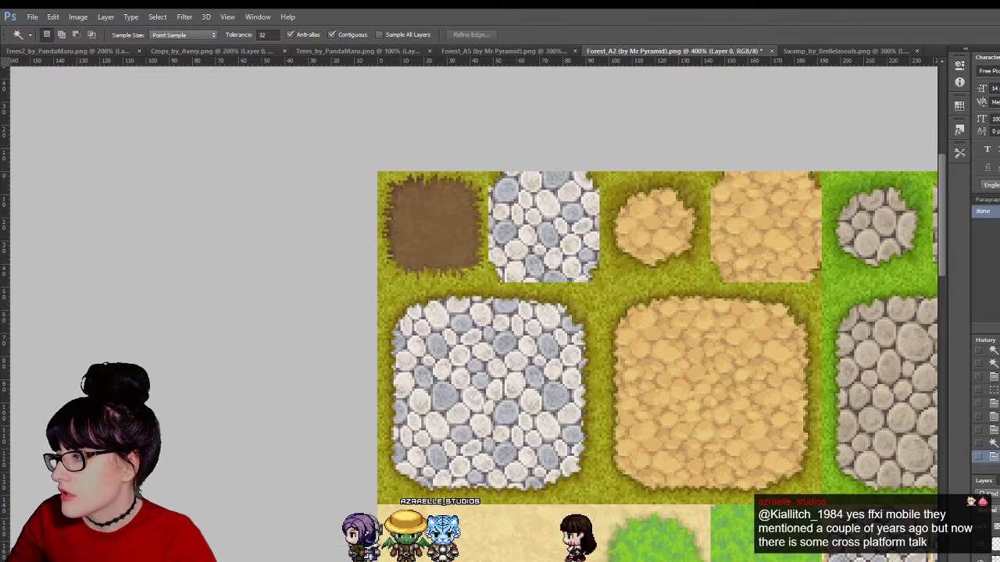
pyautogui.click(982, 556)
pyautogui.click(980, 547)
pyautogui.click(980, 547)
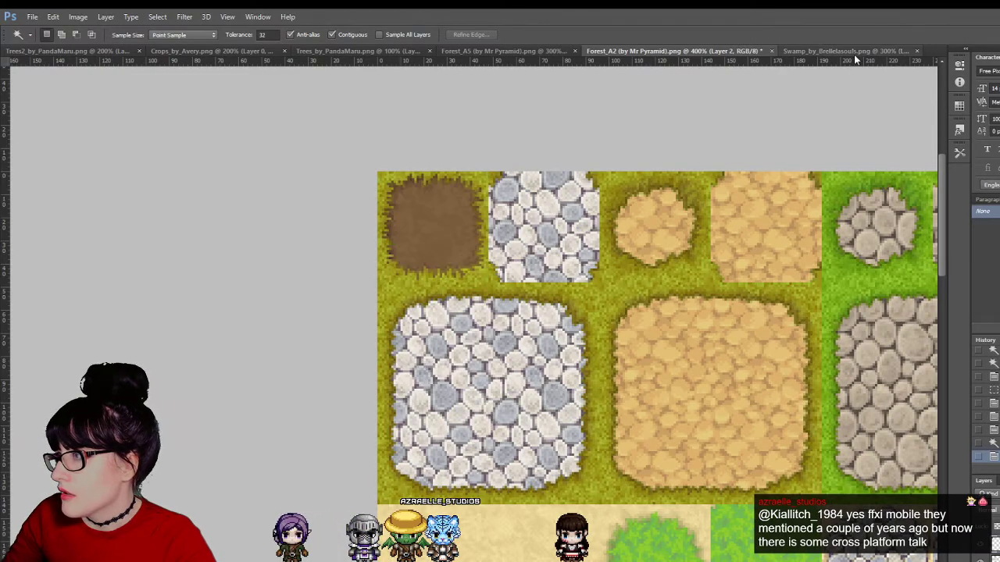
# Step: In the Swamp image, select the complete brown dirt autotile block, including both small tiles and the large grass-edged patch
pyautogui.click(854, 52)
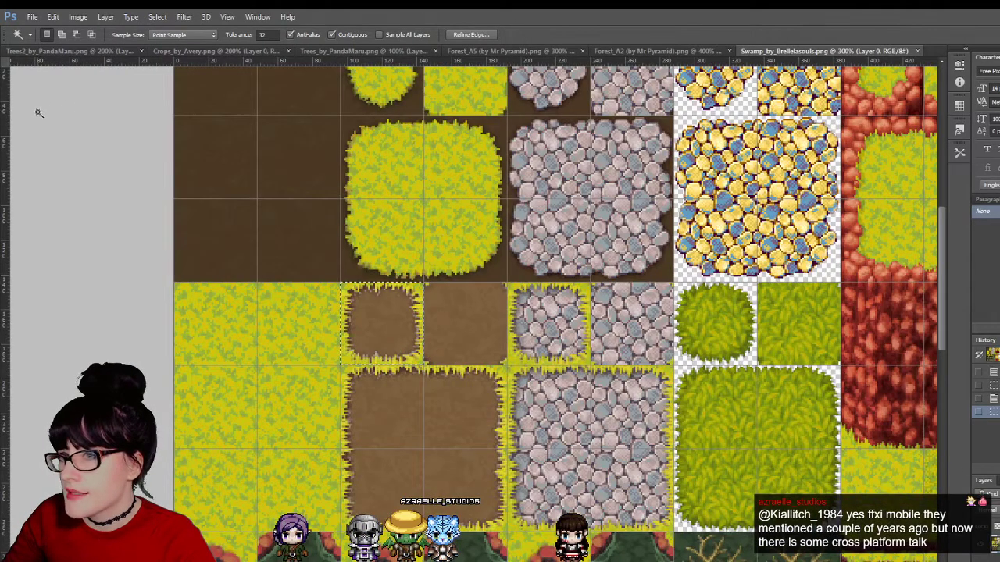
pyautogui.press('m')
pyautogui.click(461, 322)
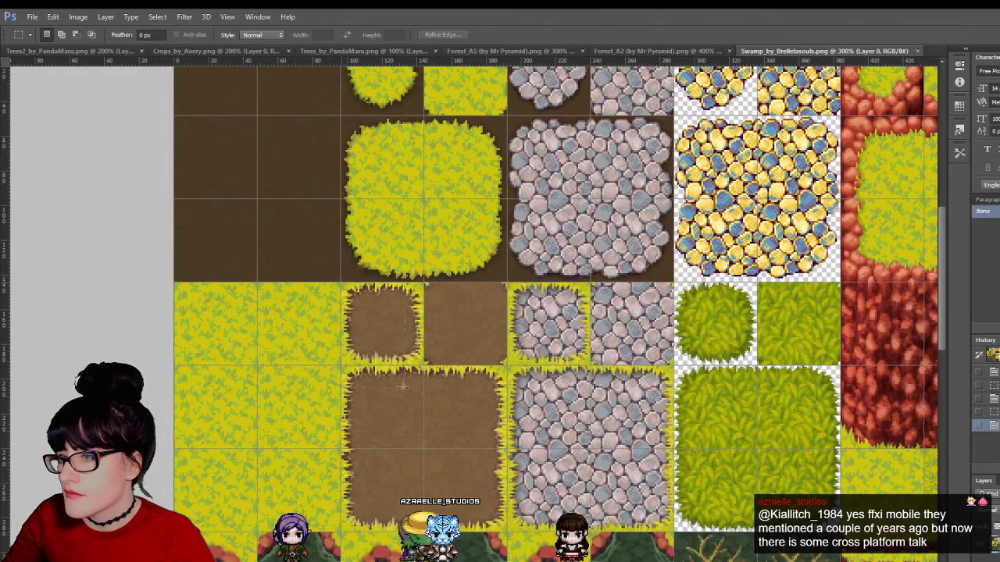
pyautogui.moveTo(341, 283); pyautogui.dragTo(506, 531)
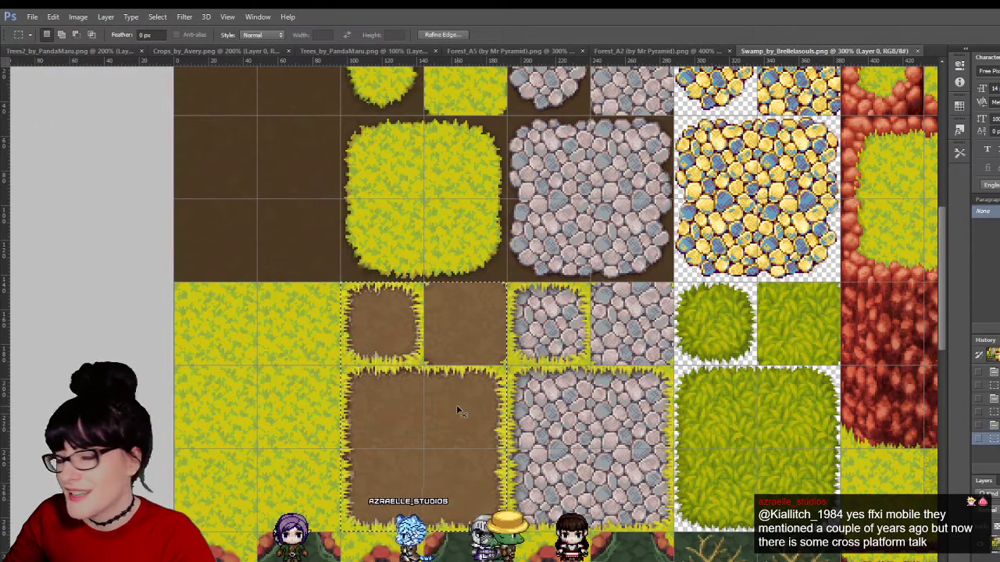
# Step: Paste the dirt block over the white stone block in Forest_A2 and remove the bright yellow grass around its small grass-edged tile
pyautogui.click(648, 51)
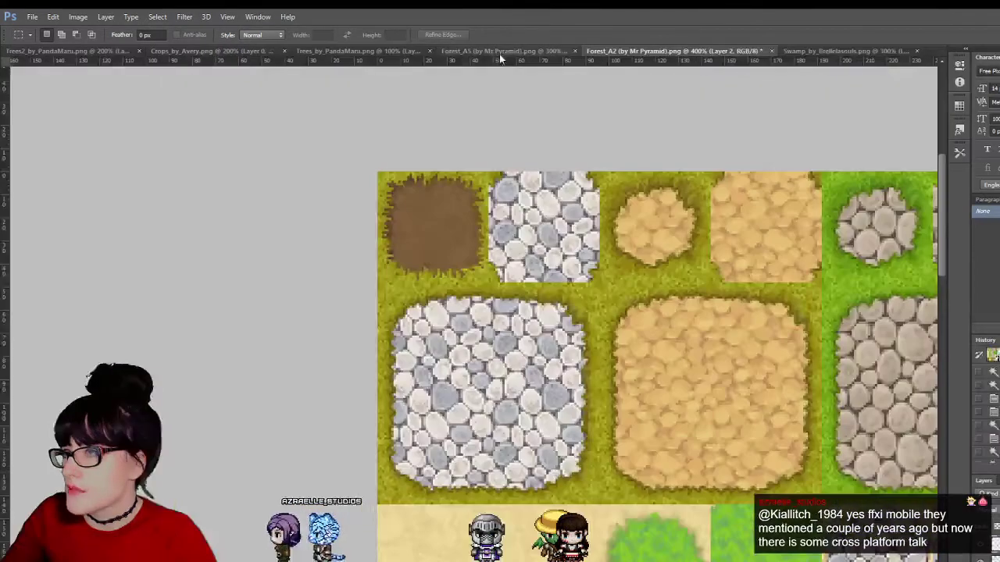
pyautogui.press('v')
pyautogui.hotkey('ctrl', 'v')
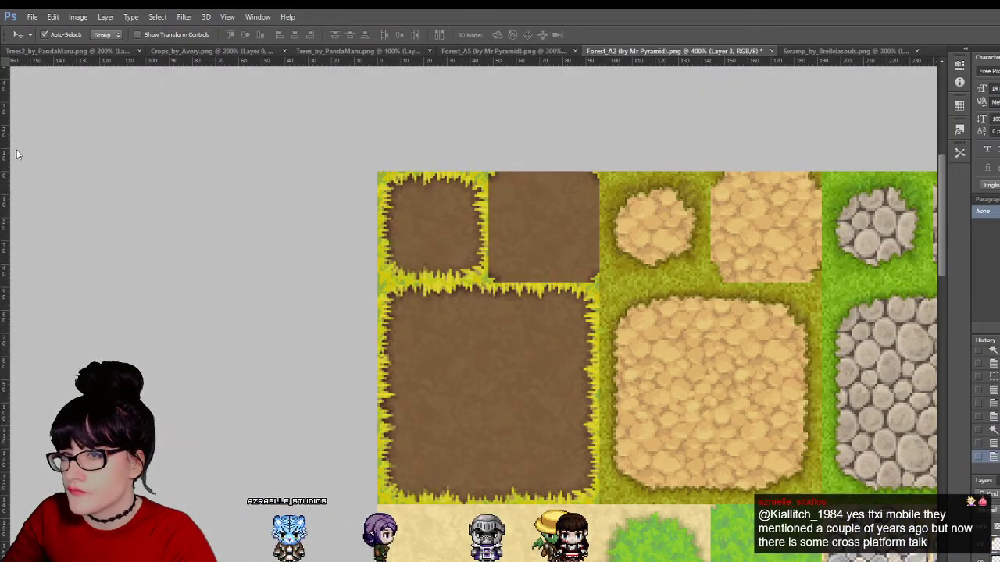
pyautogui.press('m')
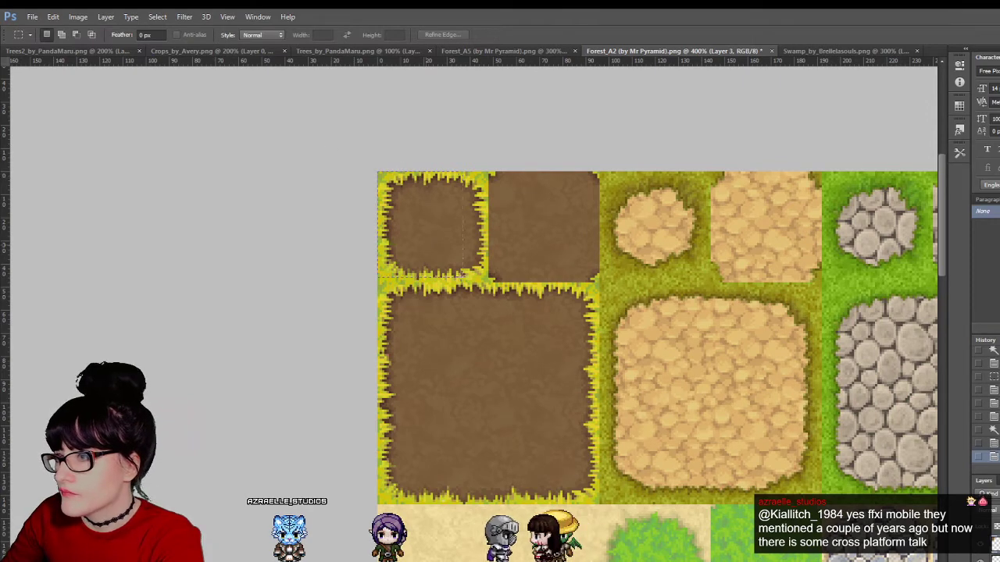
pyautogui.press('Delete')
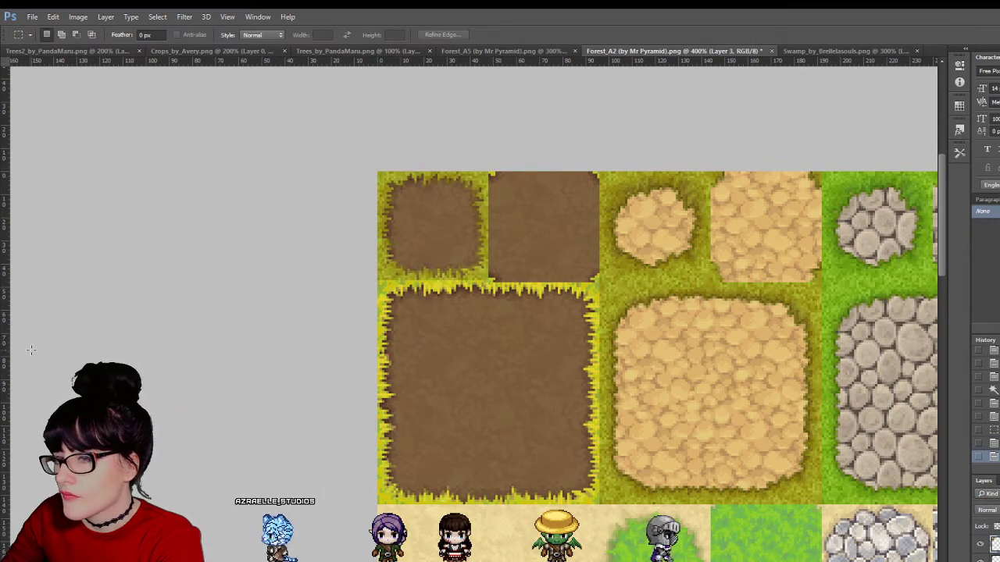
# Step: Try selecting the yellow grass around the large dirt patch with the Magic Wand, comparing it with the stone layer underneath
pyautogui.press('z')
pyautogui.click(541, 371)
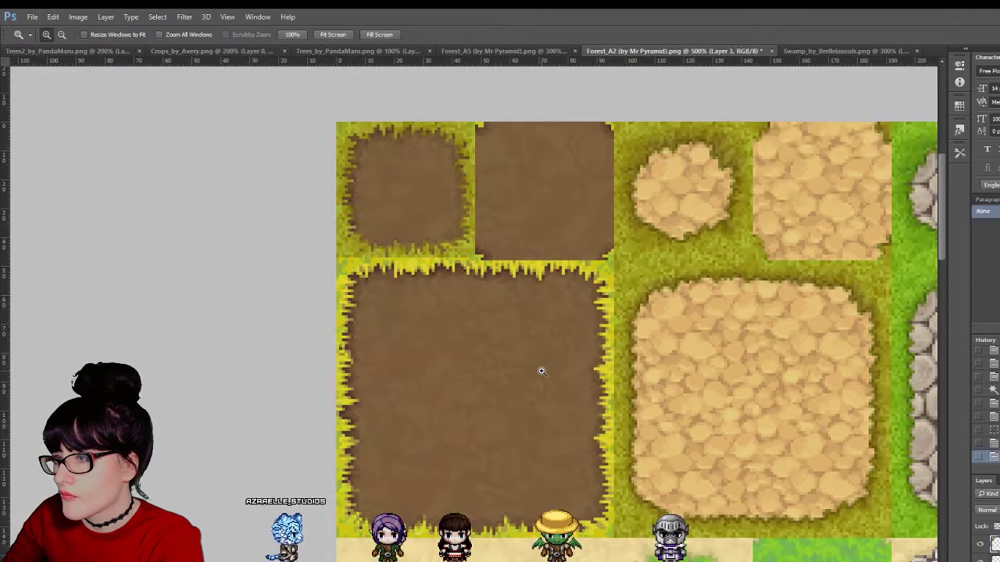
pyautogui.press('w')
pyautogui.click(481, 127)
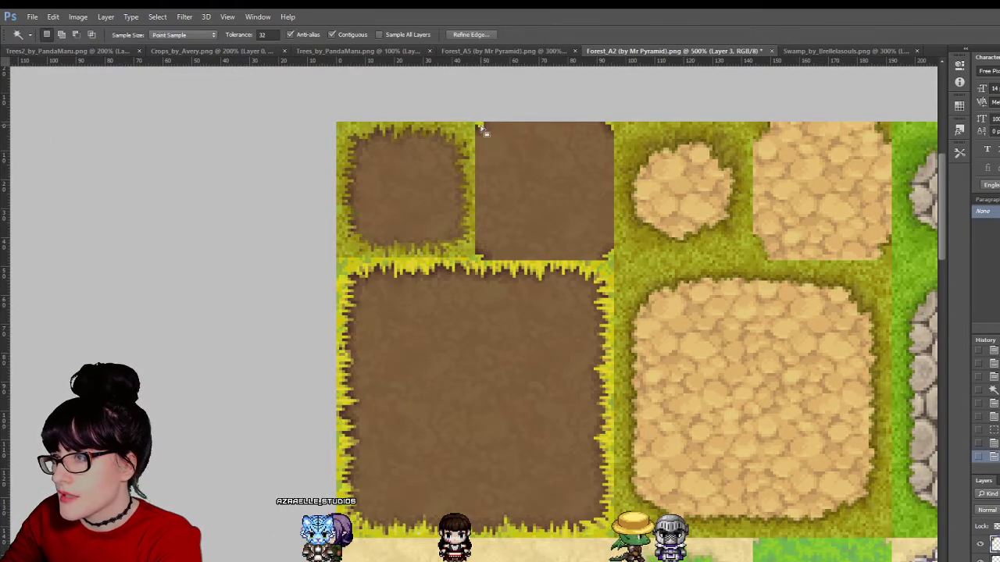
pyautogui.click(979, 544)
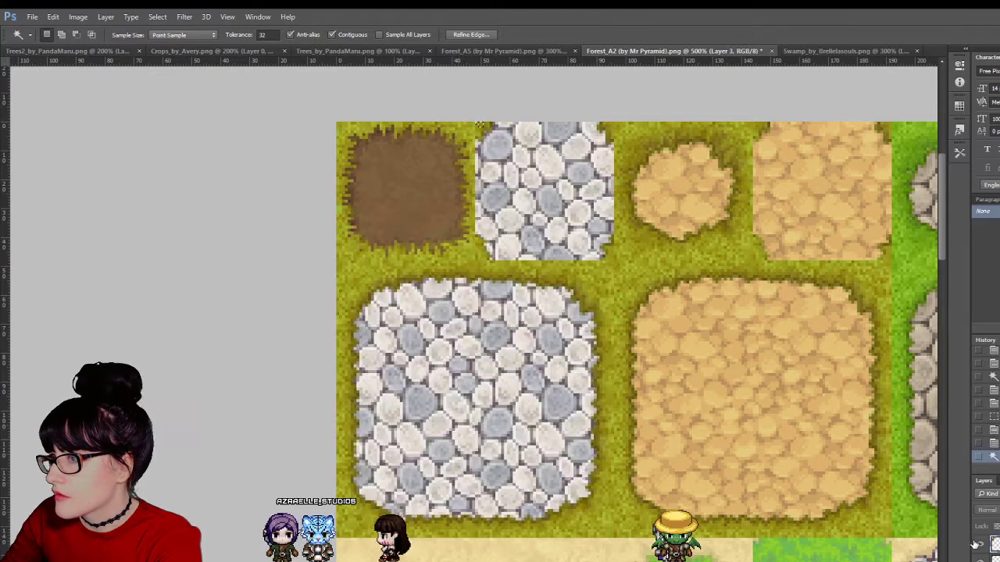
pyautogui.click(979, 544)
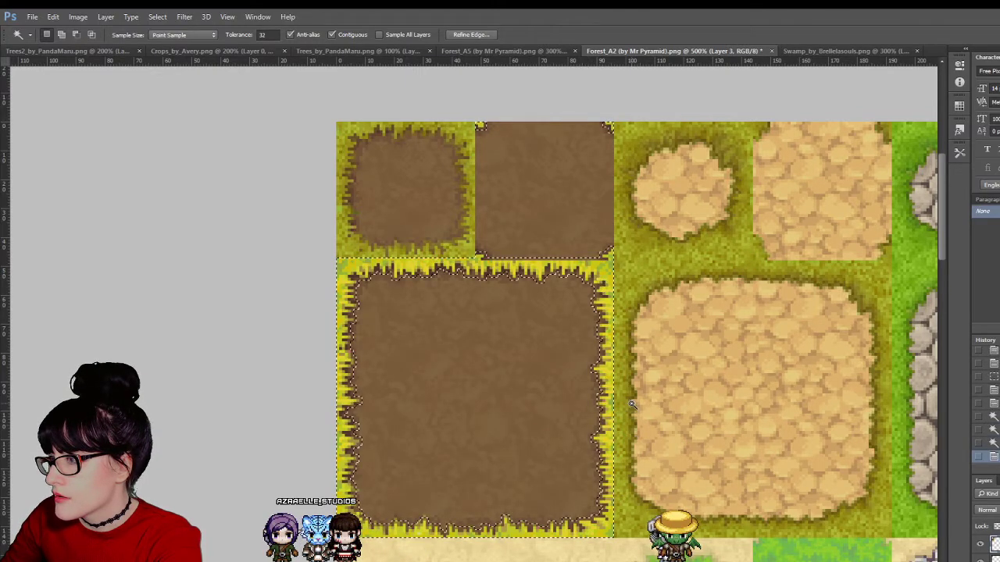
pyautogui.click(502, 232)
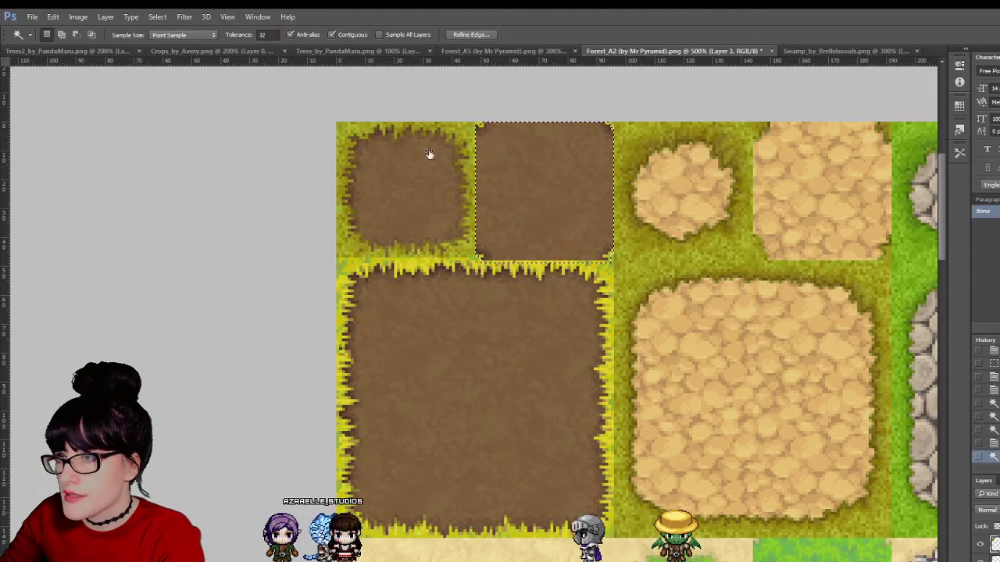
# Step: Set the Magic Wand tolerance to 12, delete the yellow grass border around the large dirt patch, and clear the selection
pyautogui.hotkey('ctrl', ',')
pyautogui.click(251, 34)
pyautogui.write('12')
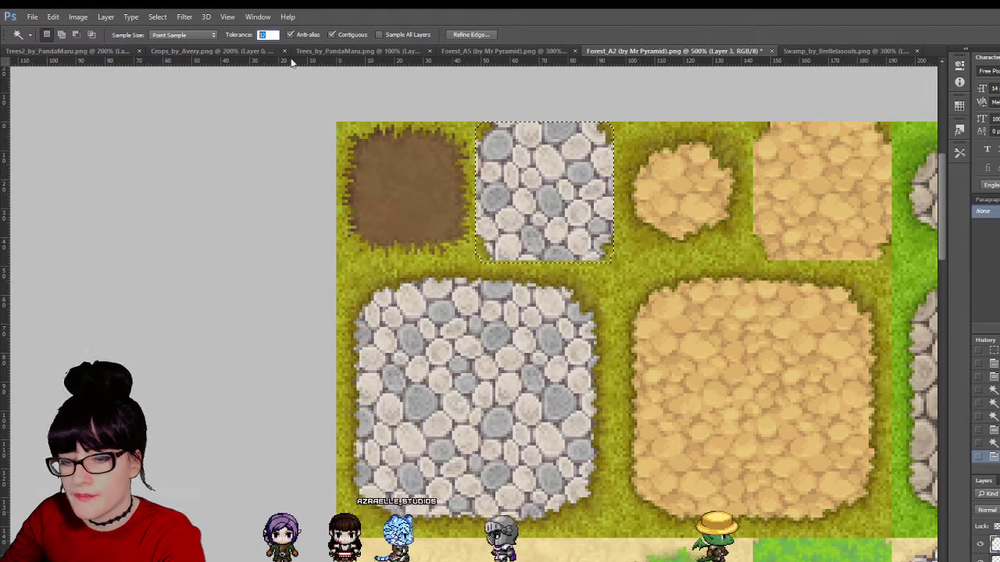
pyautogui.click(993, 453)
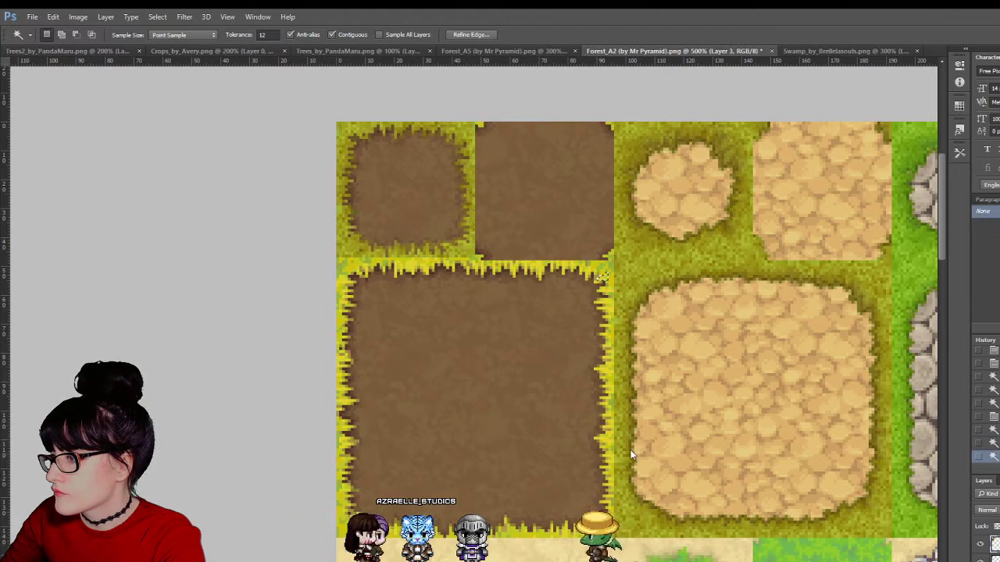
pyautogui.click(643, 407)
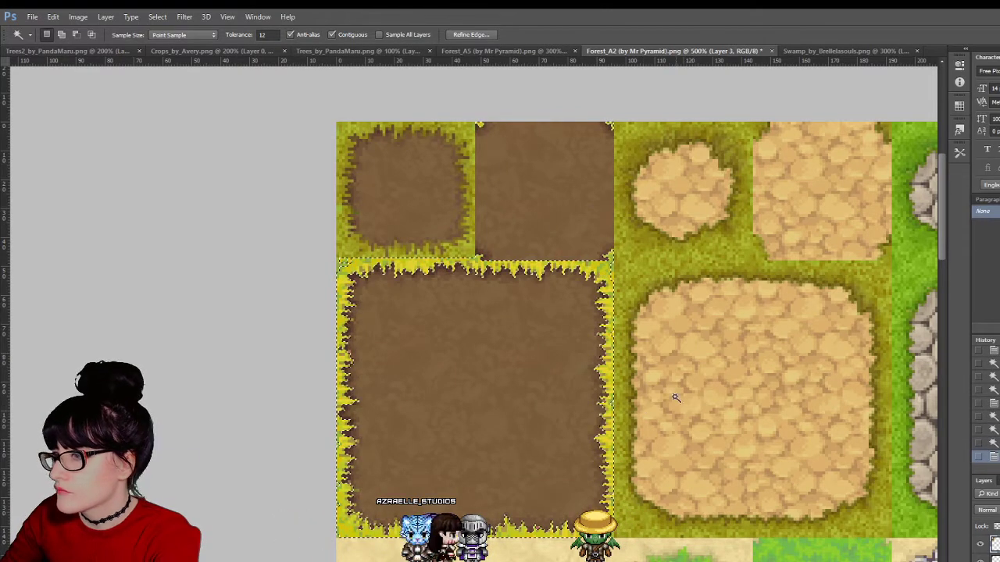
pyautogui.press('Delete')
pyautogui.hotkey('ctrl', 'd')
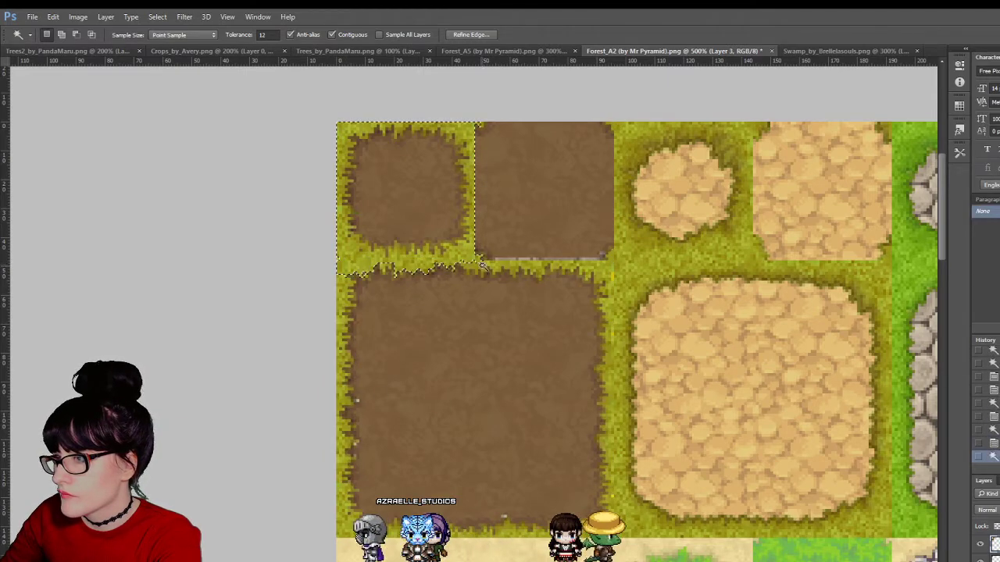
pyautogui.hotkey('ctrl', 'd')
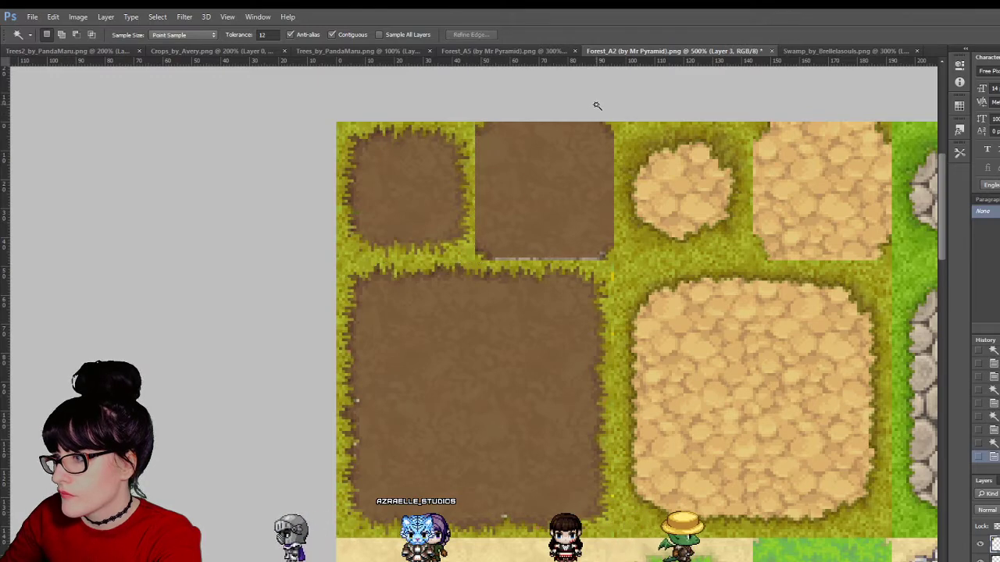
pyautogui.press('z')
pyautogui.click(297, 351)
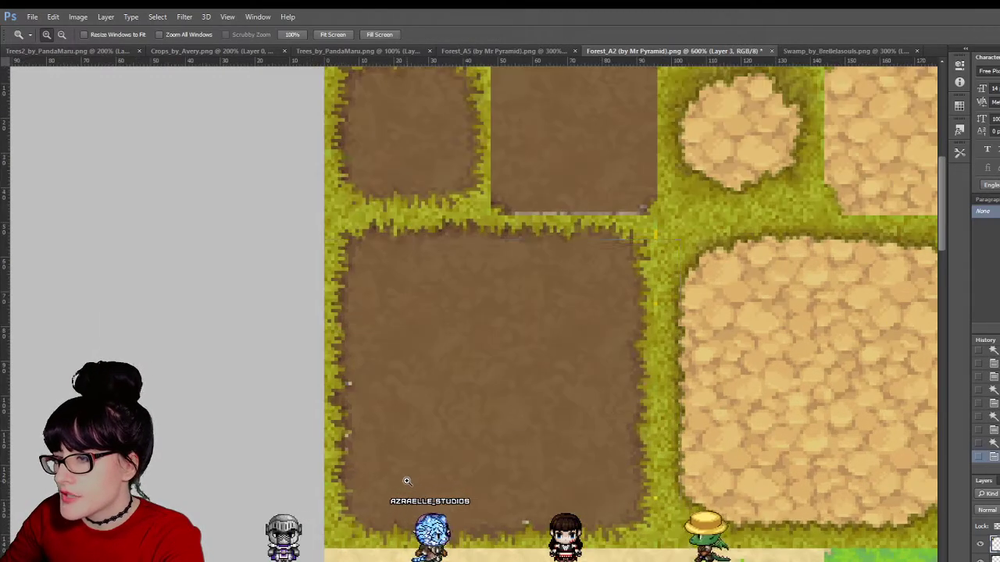
# Step: Try selecting the stray light pixel on the large dirt patch's left edge with a rectangular marquee
pyautogui.click(297, 351)
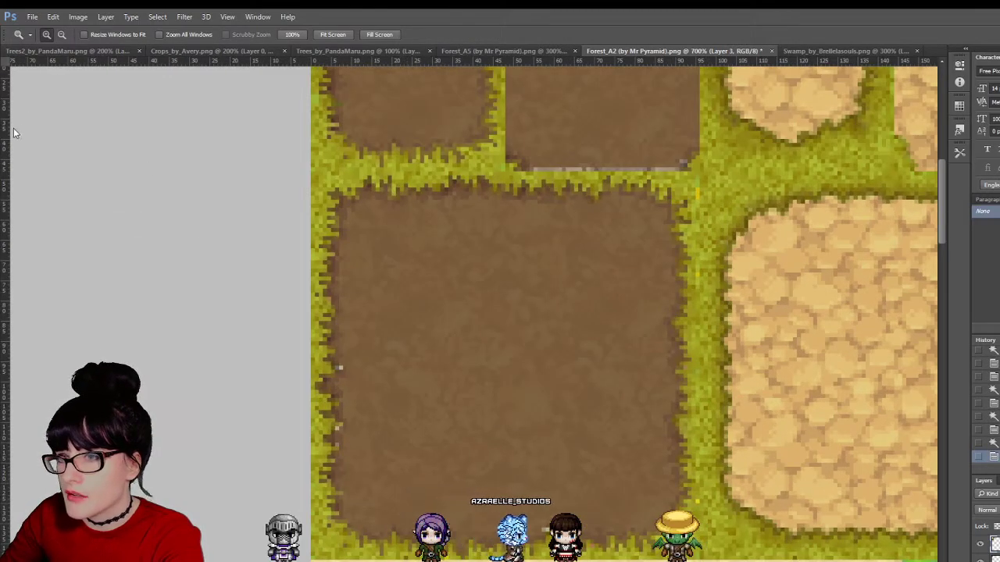
pyautogui.press('m')
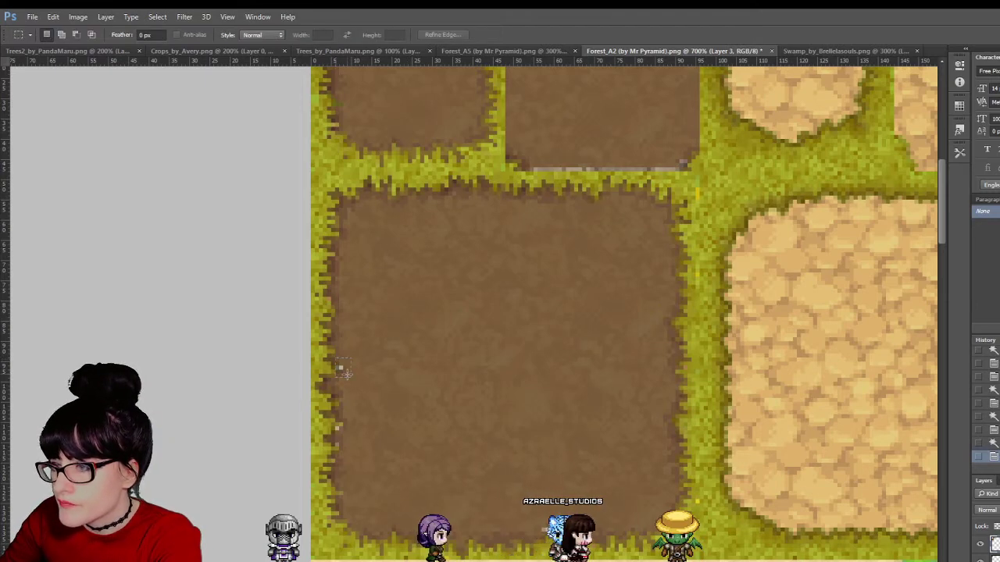
pyautogui.moveTo(337, 361); pyautogui.dragTo(346, 372)
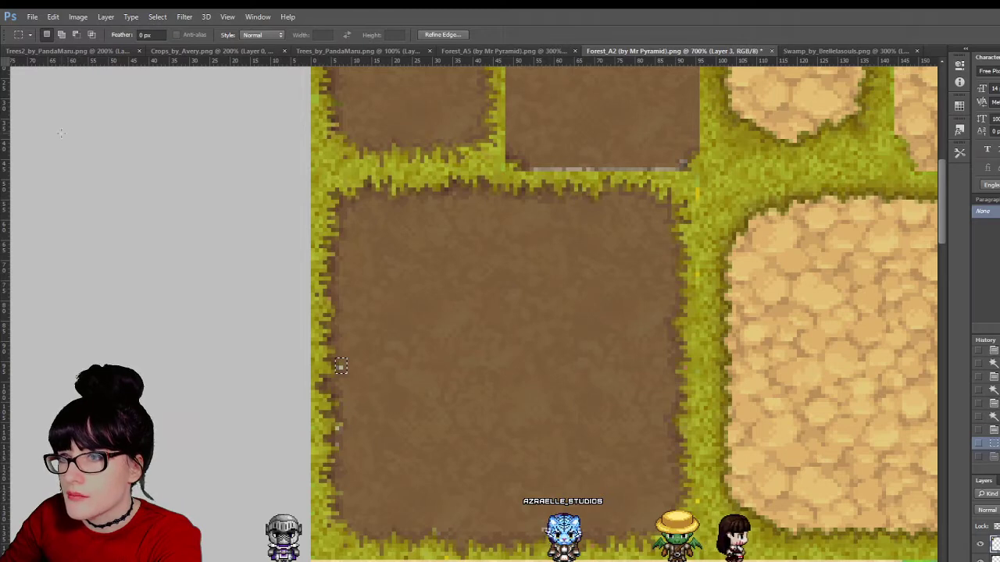
# Step: Paint over the stray light pixels on the large dirt patch's left and bottom edges with the 1 px Pencil in sampled brown
pyautogui.press('i')
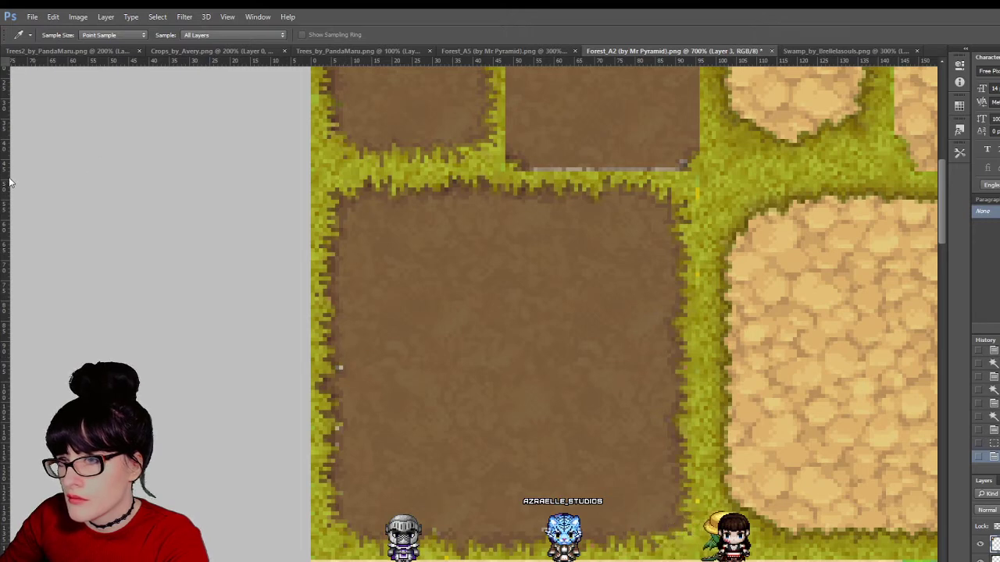
pyautogui.press('b')
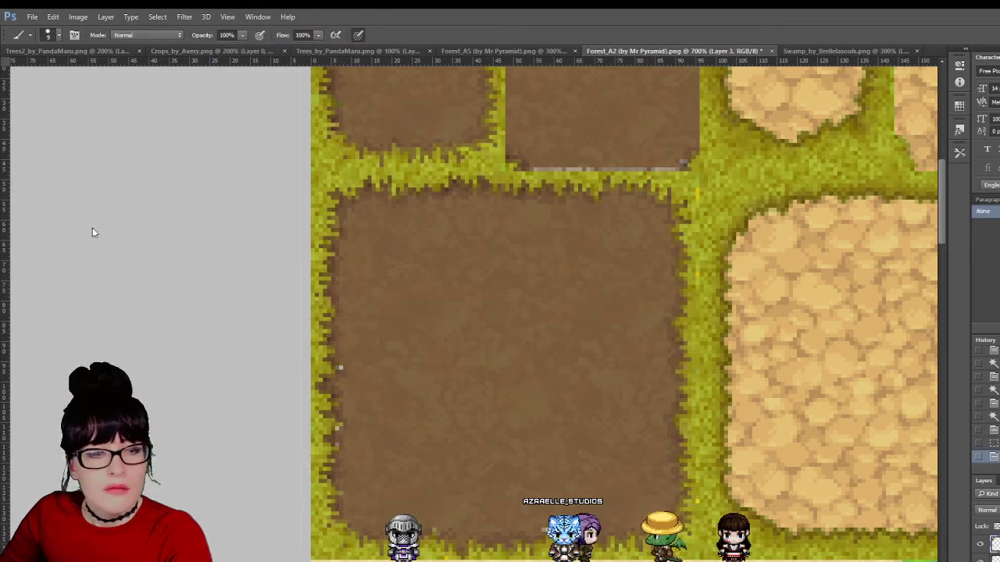
pyautogui.hotkey('shift', 'b')
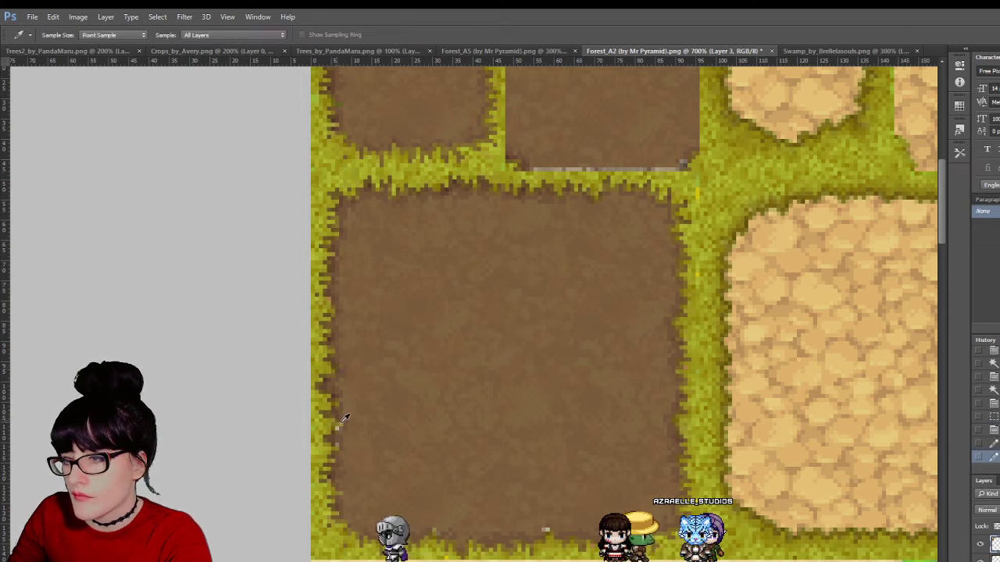
pyautogui.press('b')
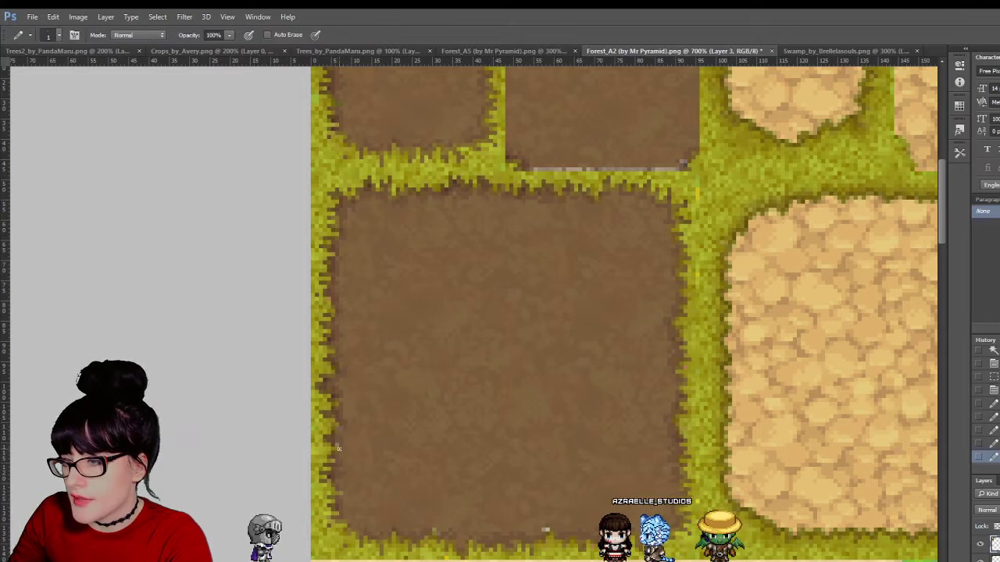
pyautogui.press('i')
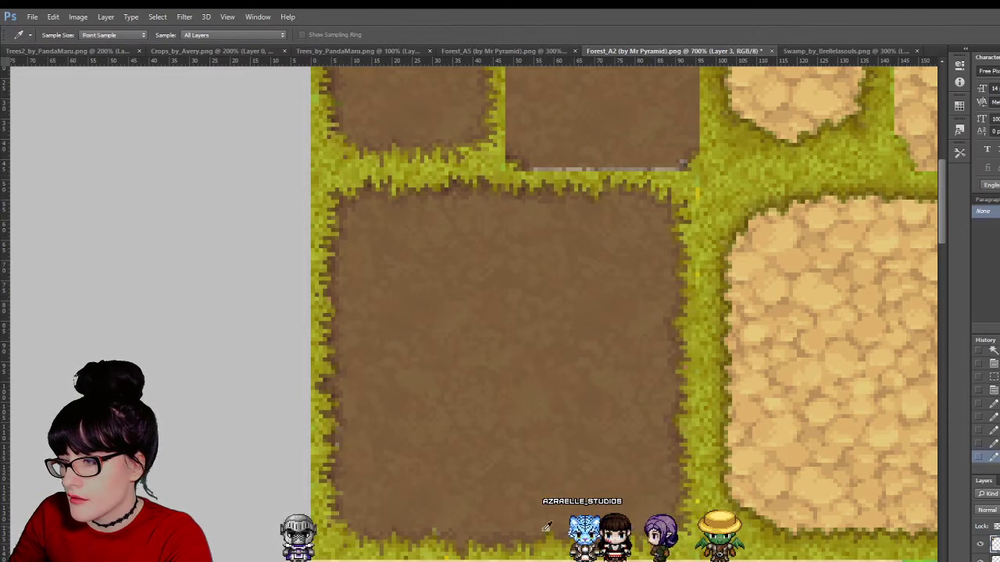
pyautogui.press('b')
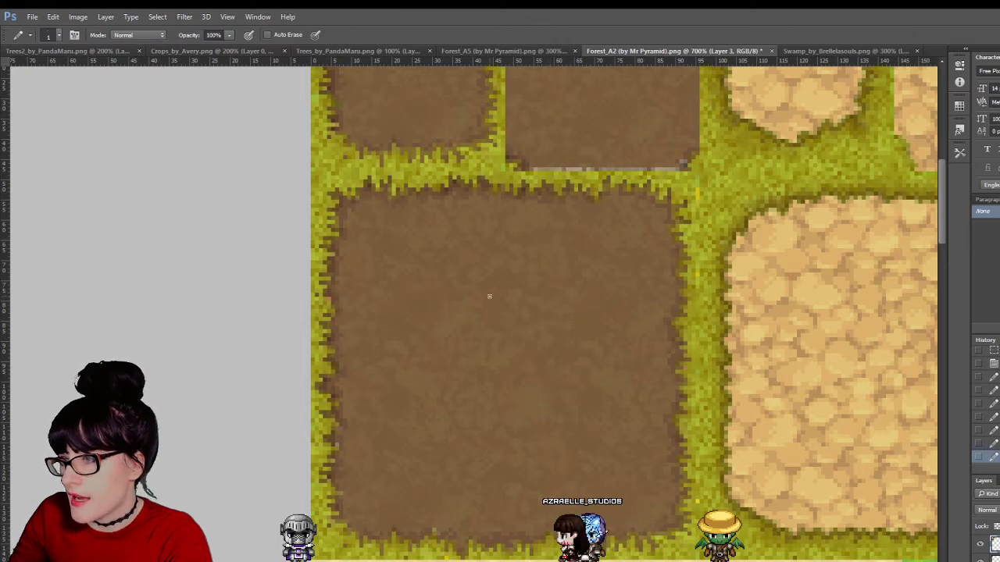
# Step: Cover the light line along the lower edge of the small solid dirt tile with sampled browns, using the 1 px Pencil
pyautogui.scroll(3, 489, 295)
pyautogui.scroll(-2, 563, 368)
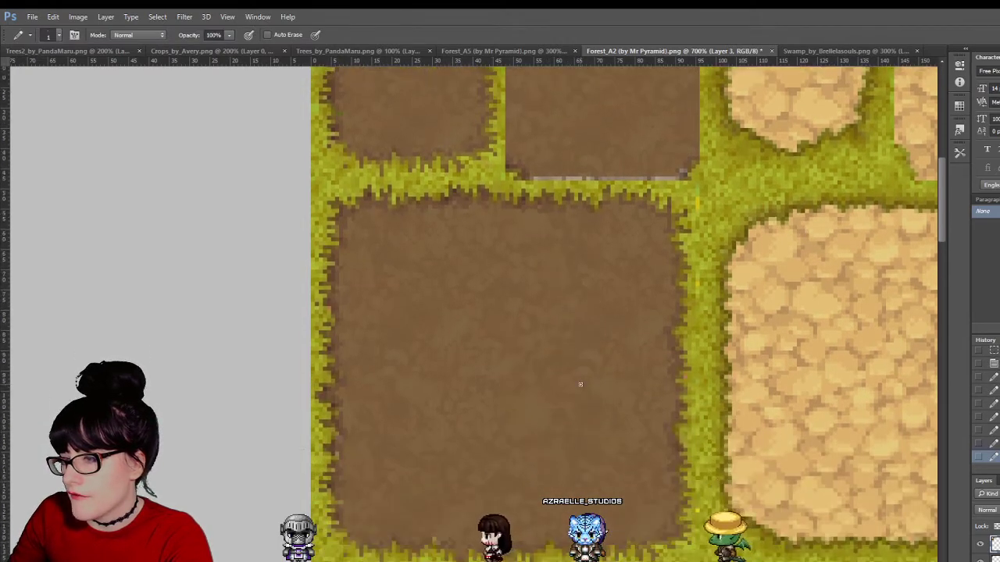
pyautogui.scroll(1, 580, 384)
pyautogui.press('i')
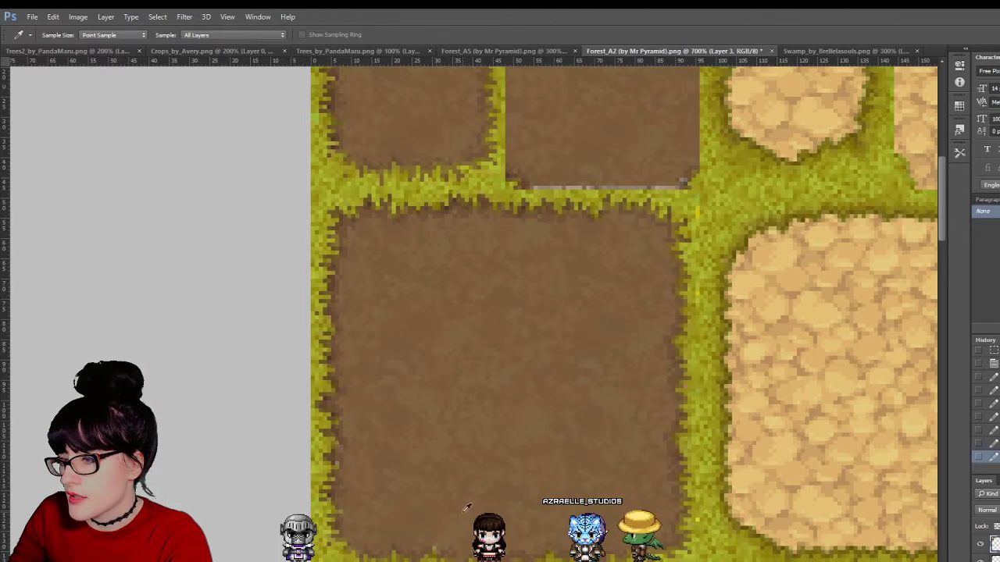
pyautogui.press('b')
pyautogui.scroll(5, 515, 413)
pyautogui.press('i')
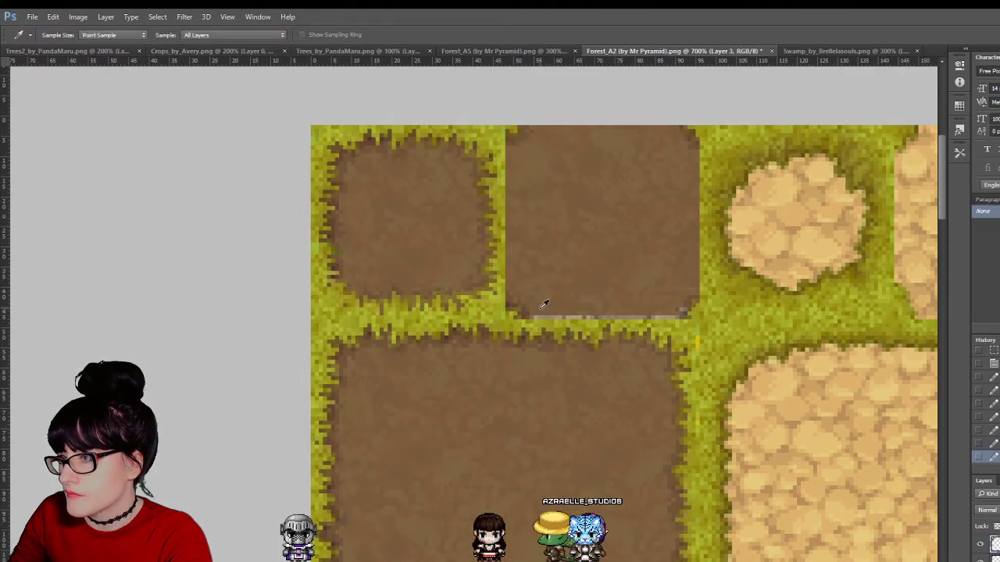
pyautogui.press('b')
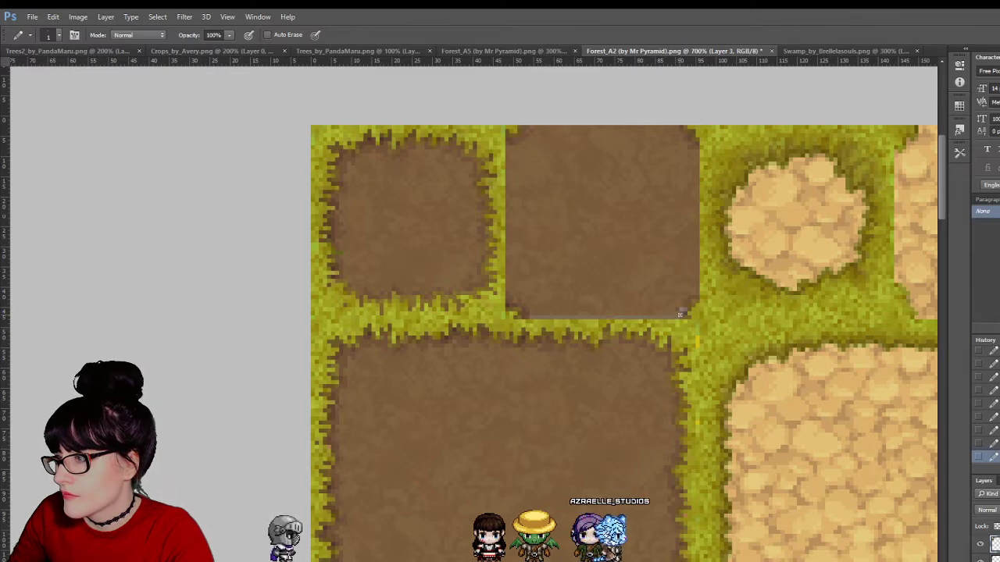
pyautogui.press('i')
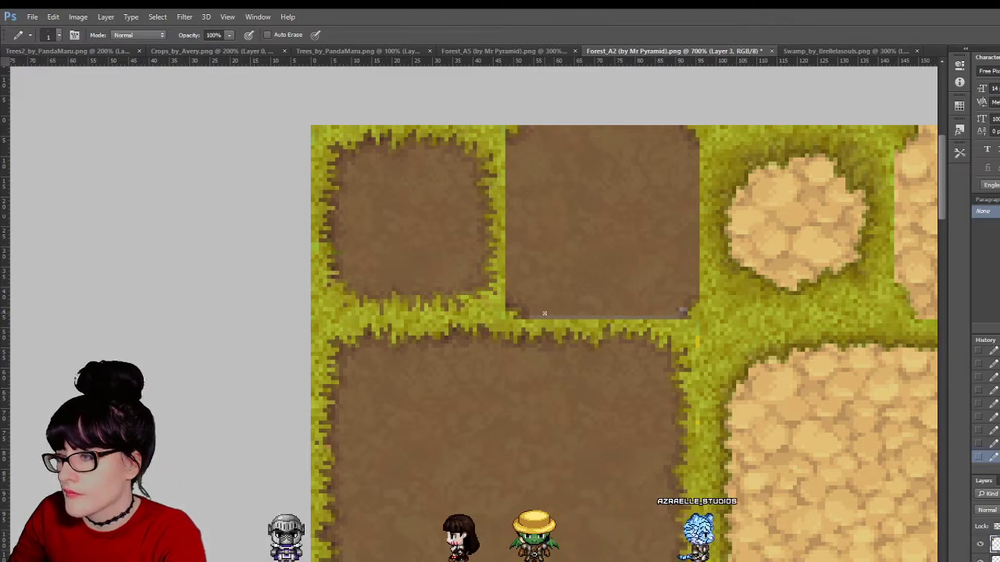
pyautogui.press('b')
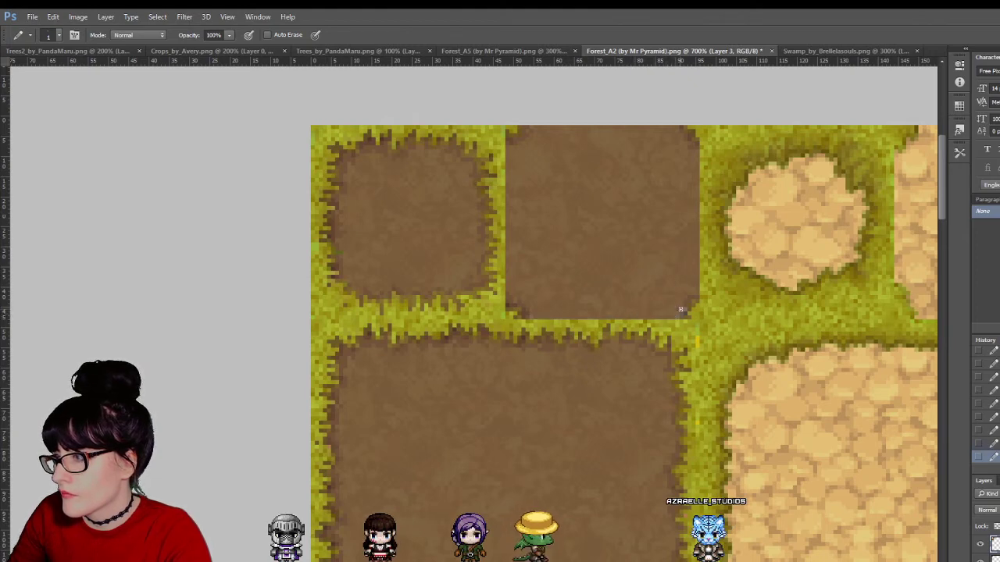
# Step: Recolour the remaining grey pixels at the solid dirt tile's lower right corner and check the finished dirt block at 300%
pyautogui.scroll(-2, 679, 342)
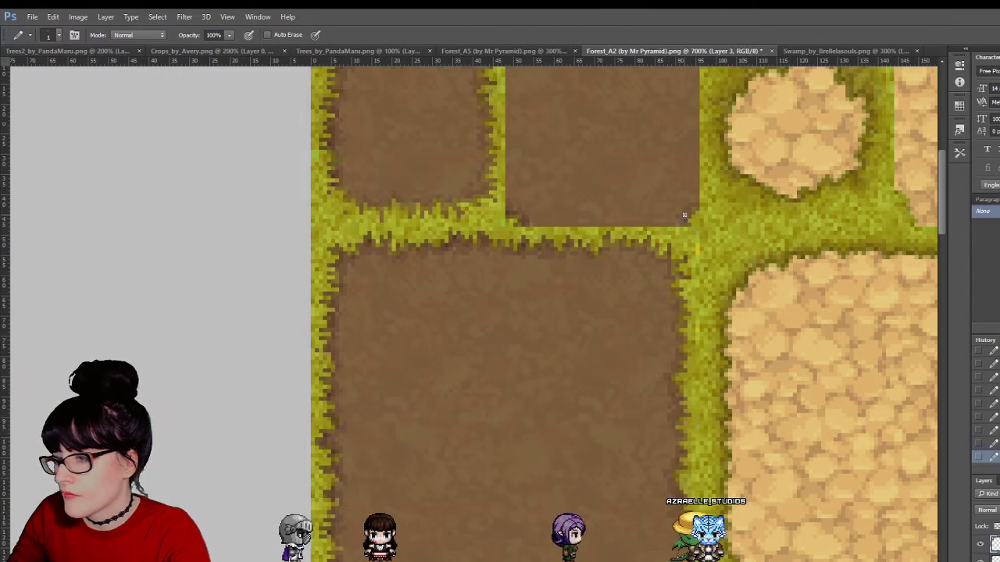
pyautogui.press('i')
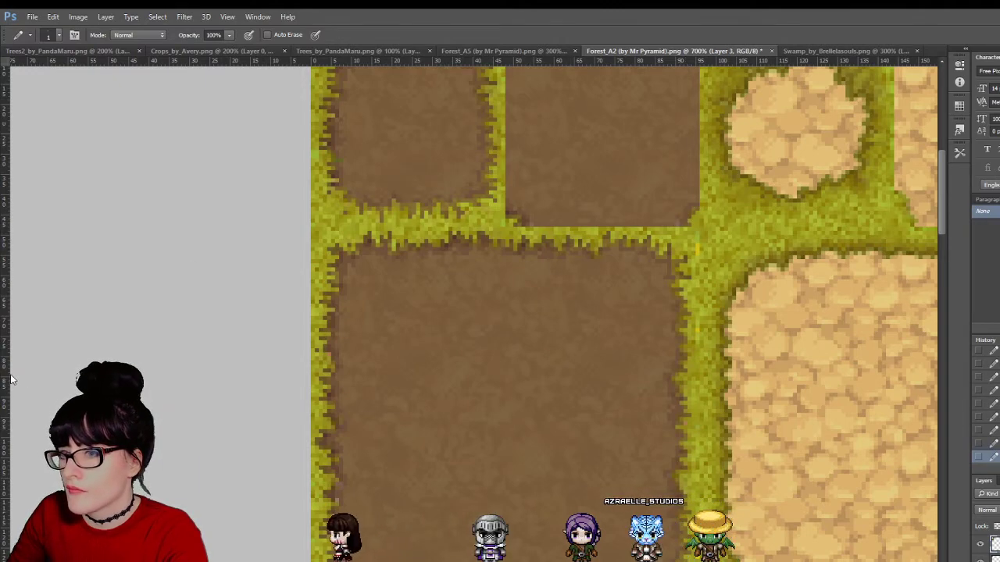
pyautogui.press('z')
pyautogui.keyDown('alt'); pyautogui.click(636, 424); pyautogui.keyUp('alt')
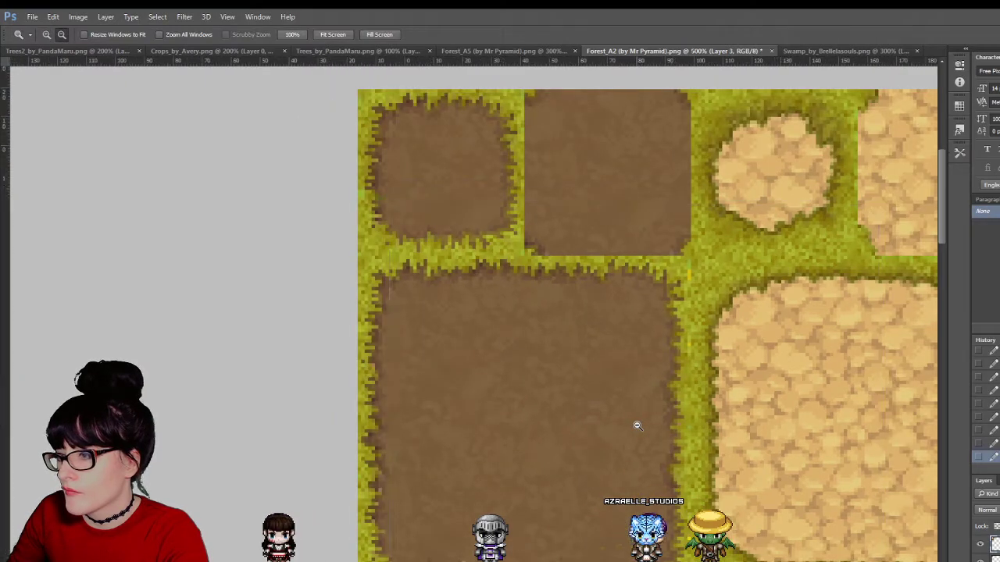
pyautogui.keyDown('alt'); pyautogui.click(637, 426); pyautogui.keyUp('alt')
pyautogui.keyDown('alt'); pyautogui.click(637, 425); pyautogui.keyUp('alt')
pyautogui.keyDown('alt'); pyautogui.click(637, 425); pyautogui.keyUp('alt')
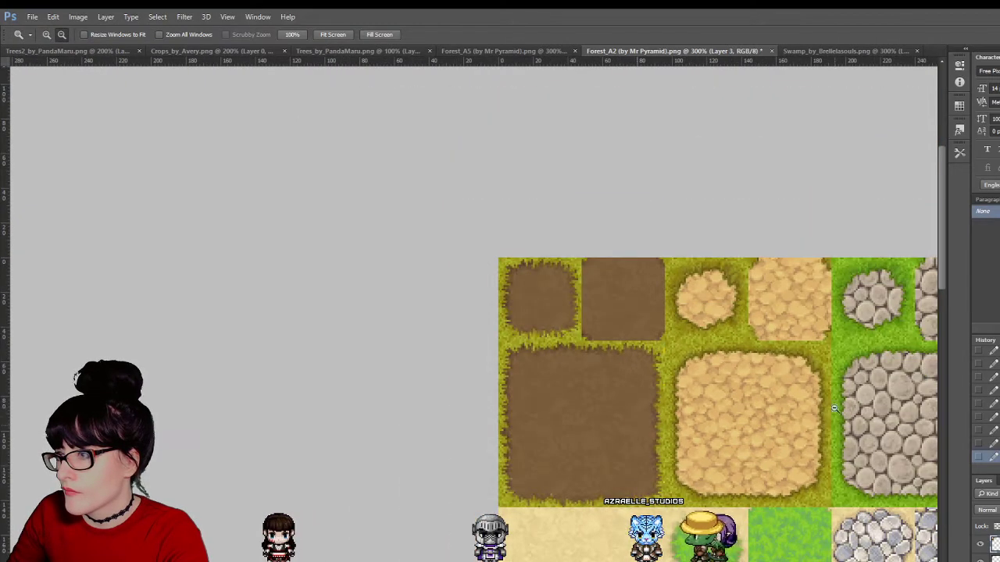
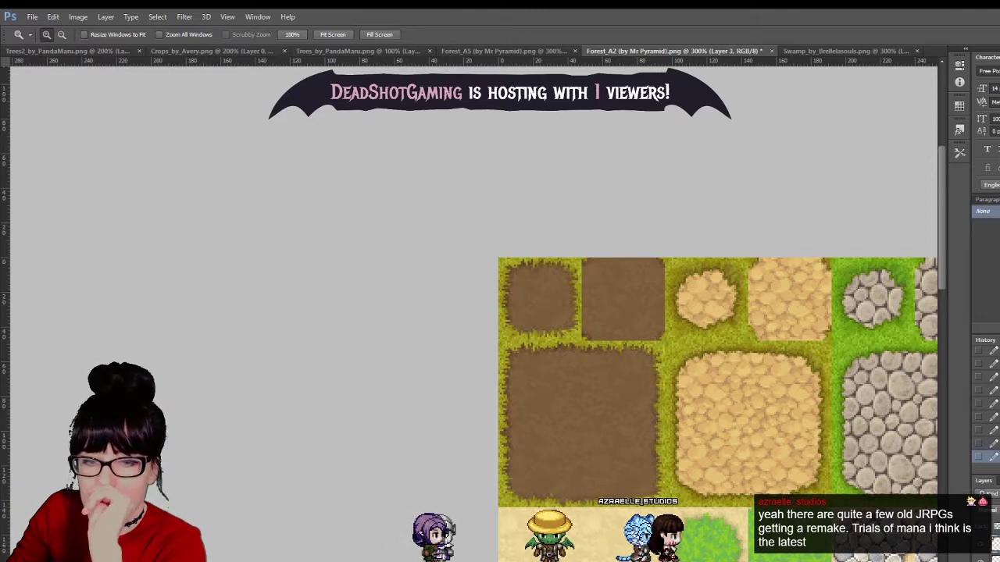
# Step: Switch to RPG Maker and examine the farmland map around the sand path and the brown dirt field
pyautogui.hotkey('alt', 'Tab')
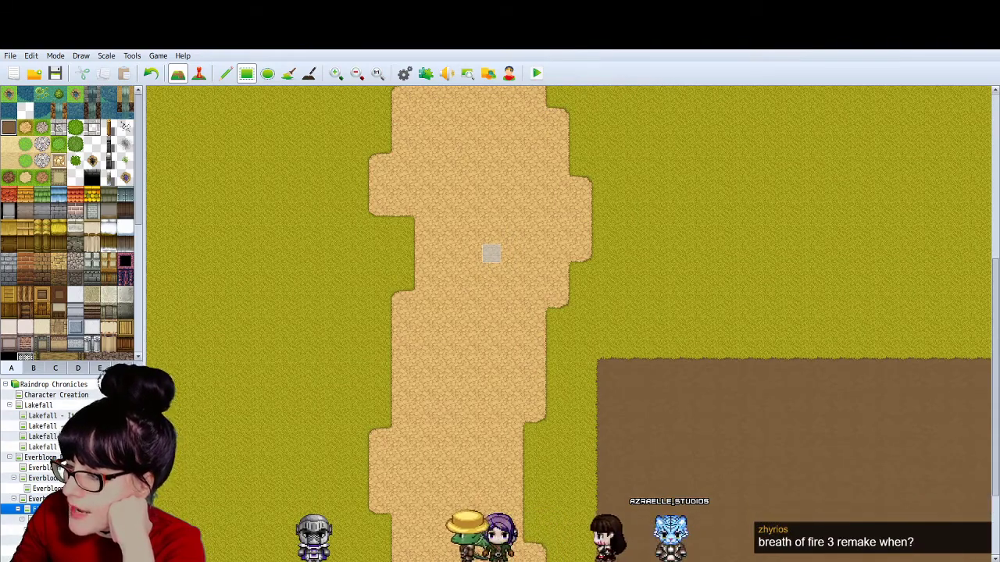
pyautogui.hscroll(3, 566, 313)
pyautogui.hscroll(-8, 566, 313)
pyautogui.hscroll(6, 566, 312)
pyautogui.hscroll(5, 503, 365)
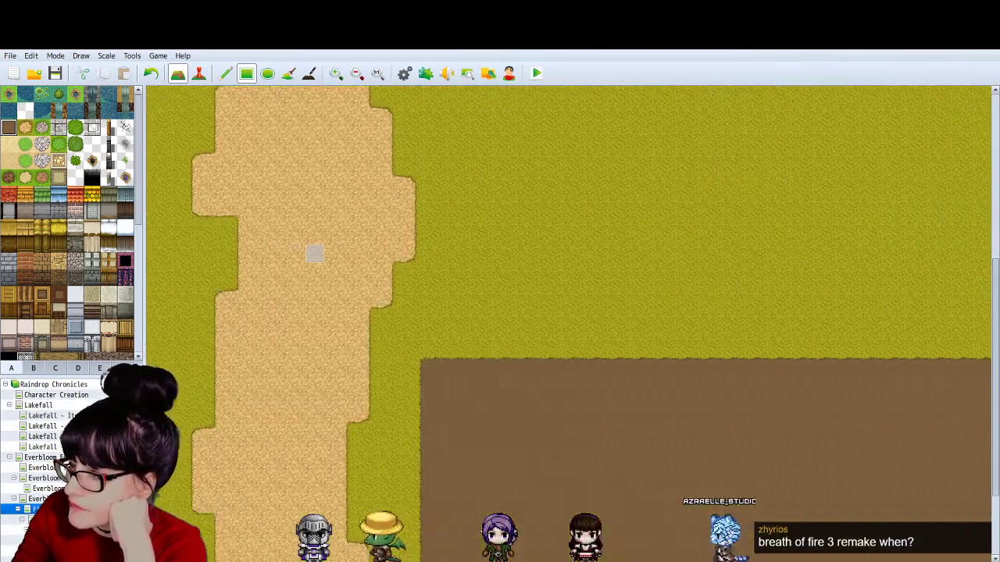
pyautogui.scroll(-5, 504, 366)
pyautogui.scroll(4, 506, 368)
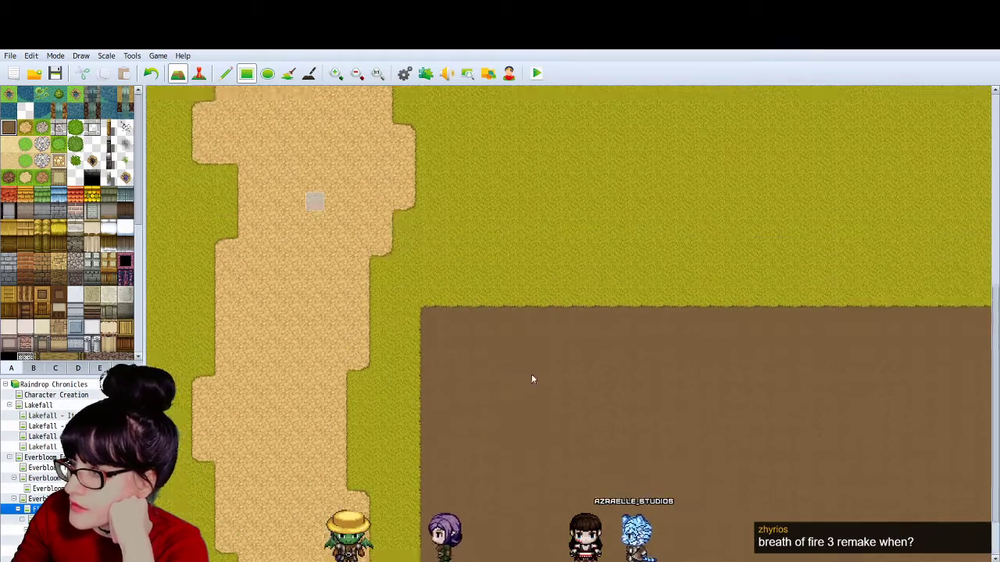
pyautogui.scroll(-4, 574, 403)
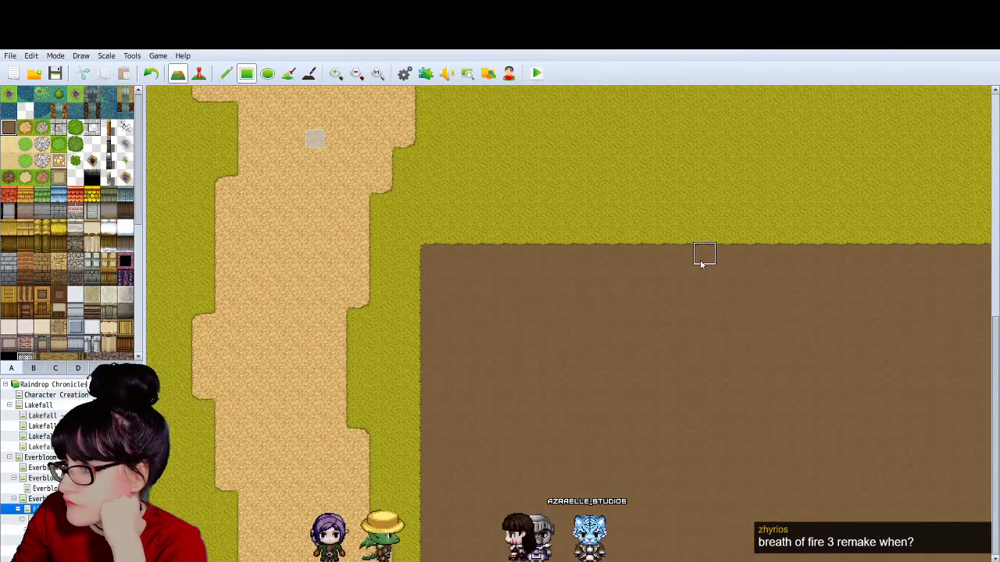
pyautogui.scroll(6, 679, 263)
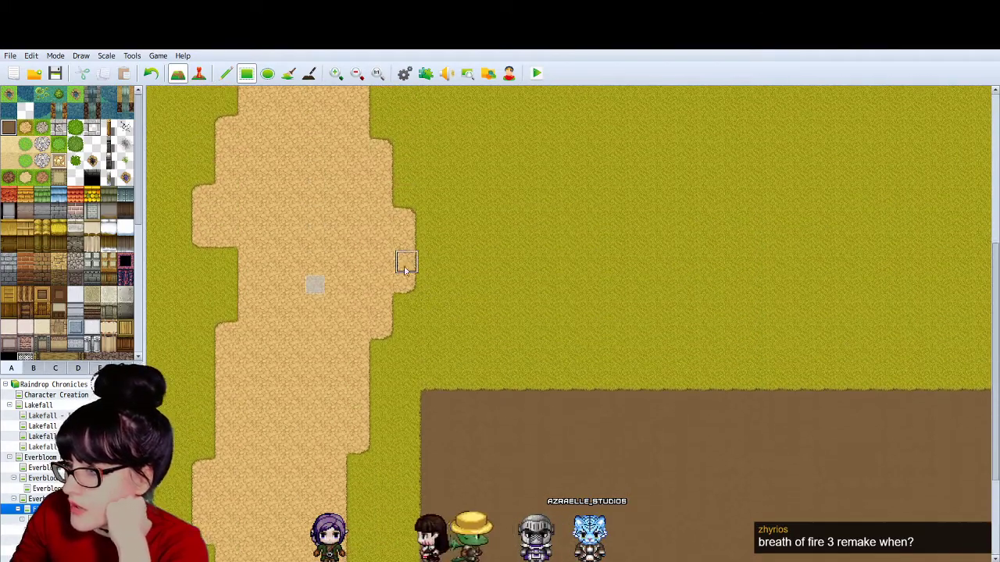
# Step: Replace the bulges on the sand path's east side with grass, giving the path a straight eastern edge
pyautogui.moveTo(402, 209); pyautogui.dragTo(404, 287)
pyautogui.click(381, 153)
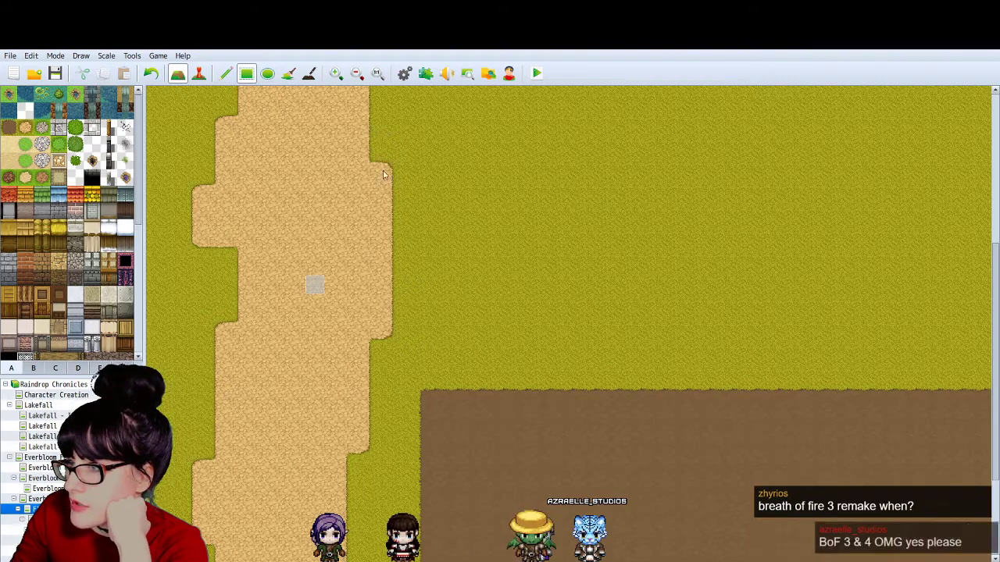
pyautogui.moveTo(383, 175); pyautogui.dragTo(382, 339)
pyautogui.scroll(-6, 382, 339)
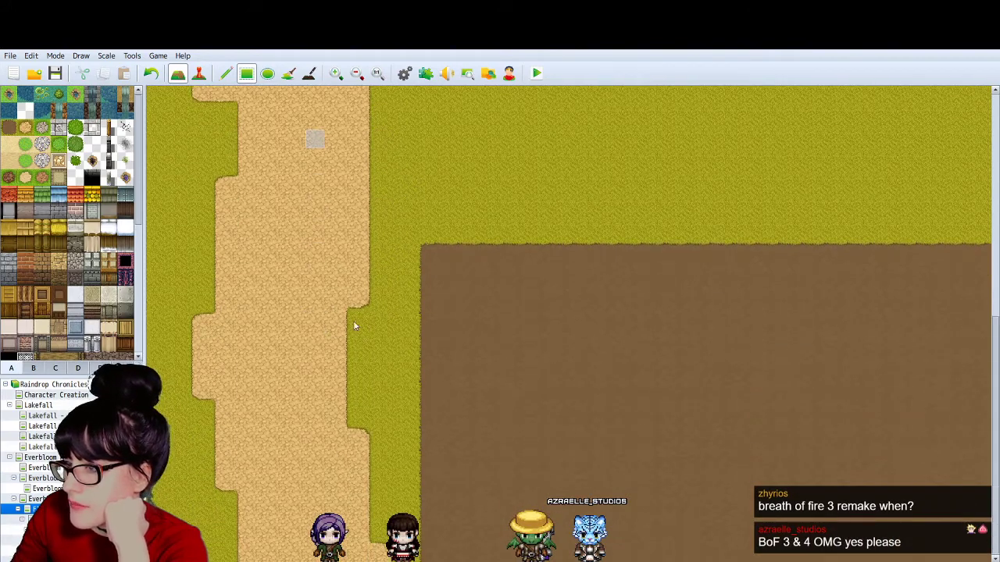
pyautogui.scroll(8, 359, 336)
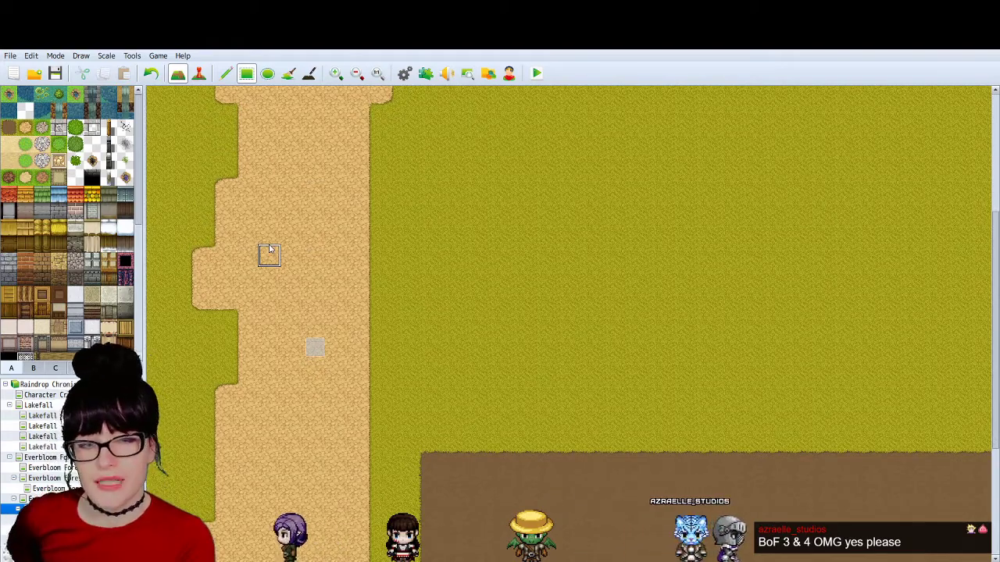
pyautogui.scroll(1, 356, 300)
pyautogui.scroll(5, 356, 300)
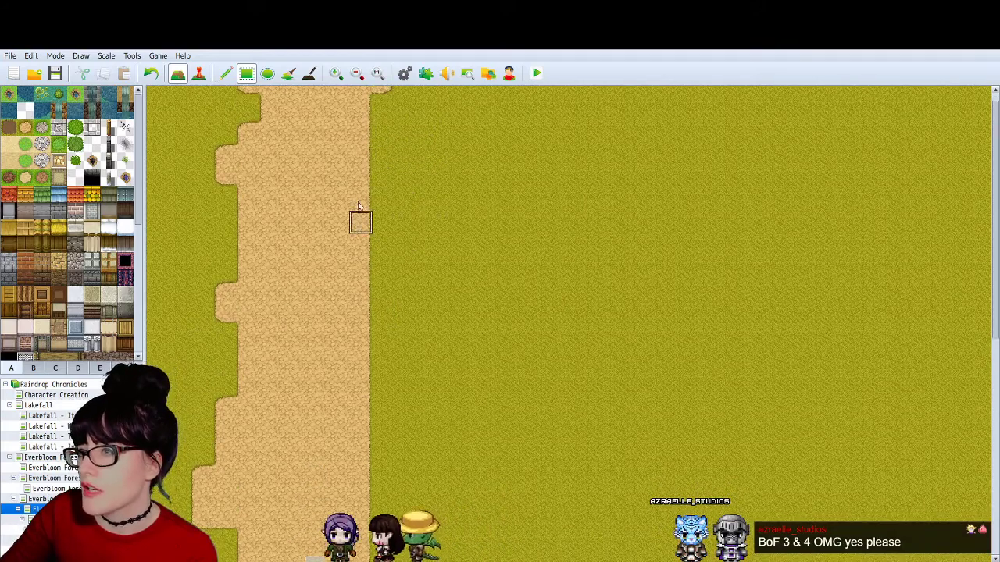
pyautogui.scroll(-5, 336, 198)
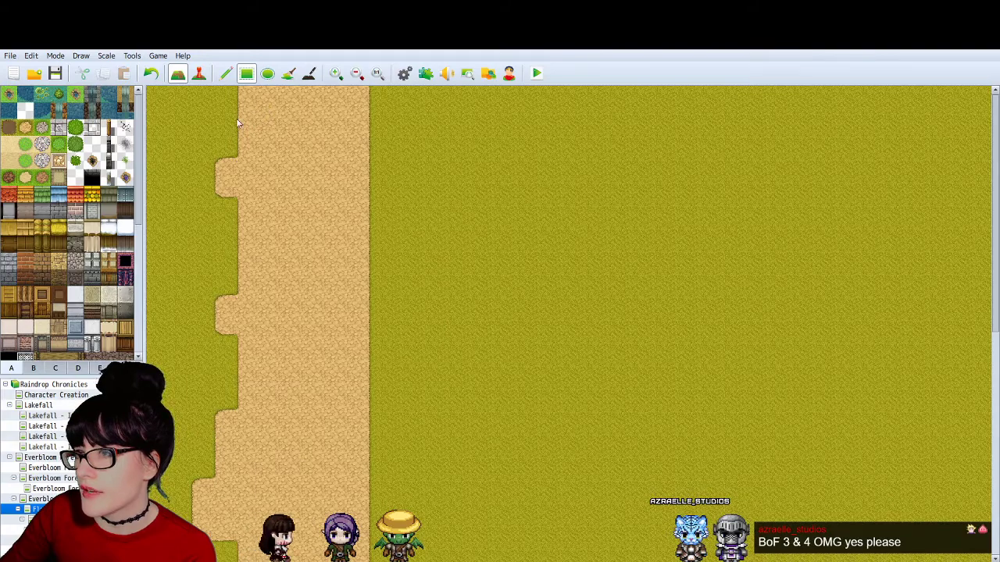
# Step: Straighten the sand path's west edge by filling its indentations with sand and replacing its bulges with grass
pyautogui.moveTo(238, 121); pyautogui.dragTo(232, 158)
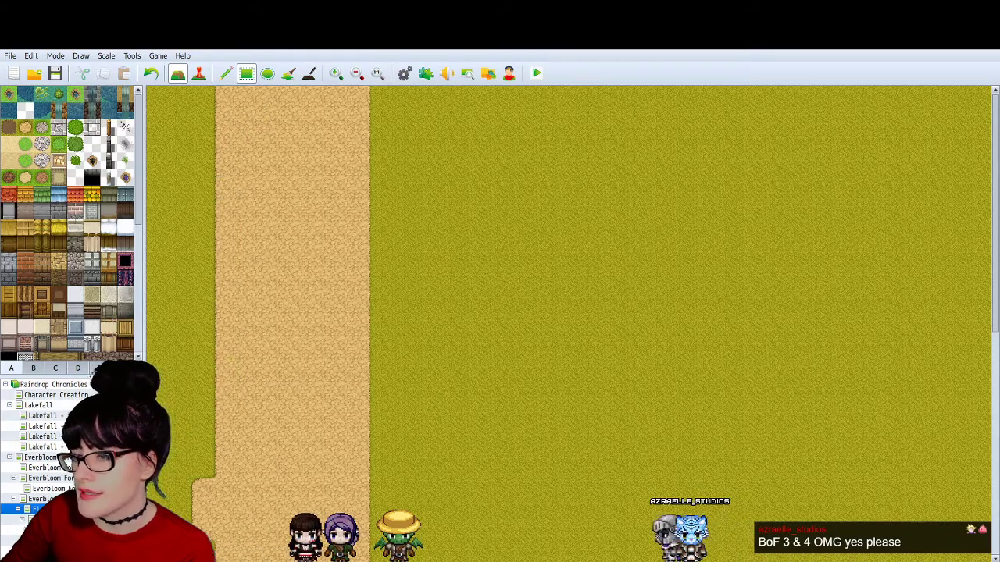
pyautogui.scroll(-5, 242, 498)
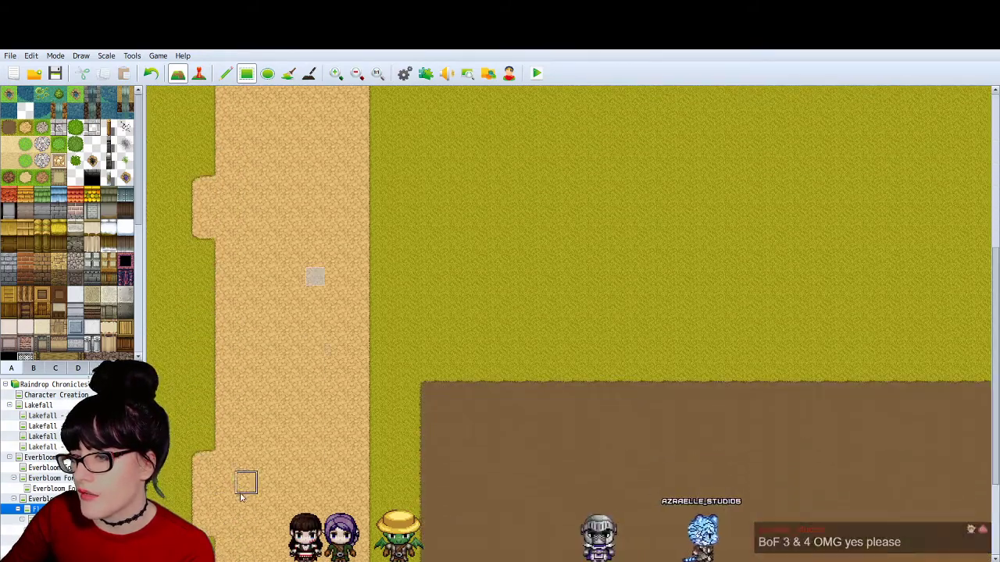
pyautogui.scroll(-3, 235, 468)
pyautogui.scroll(3, 202, 313)
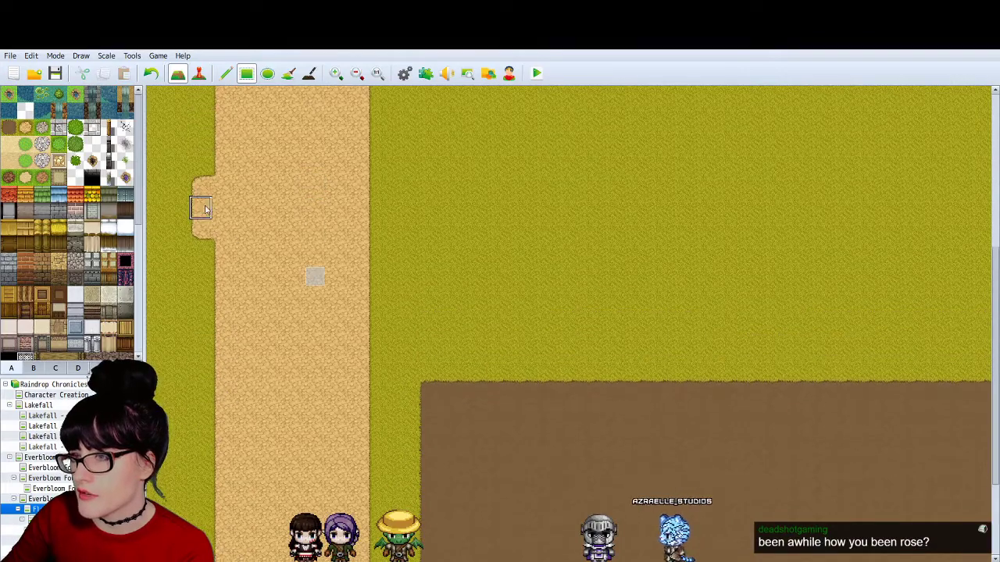
pyautogui.scroll(-5, 227, 351)
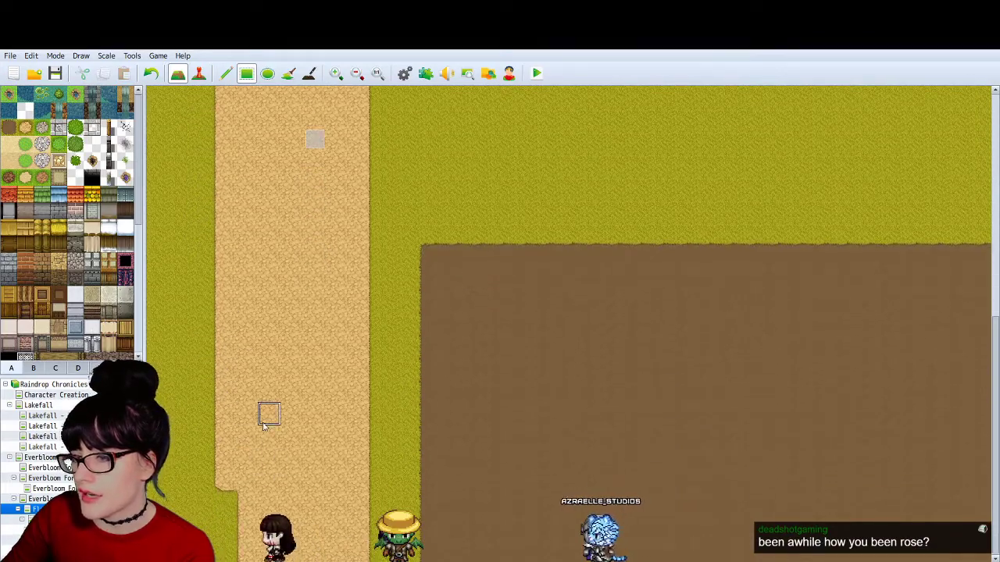
pyautogui.scroll(4, 289, 446)
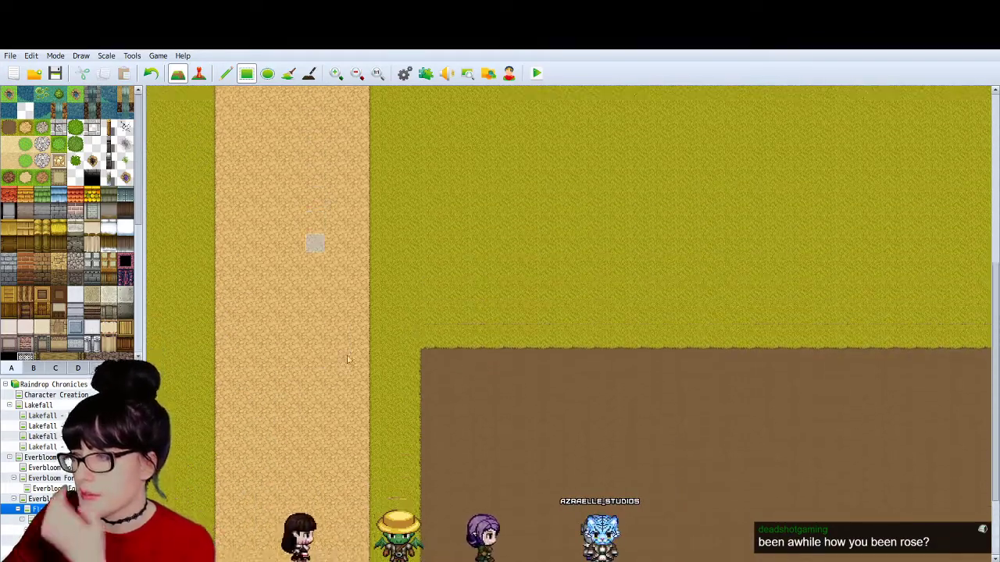
# Step: Inspect the straightened sand path and the neighbouring brown dirt field across the farmland map
pyautogui.scroll(10, 349, 360)
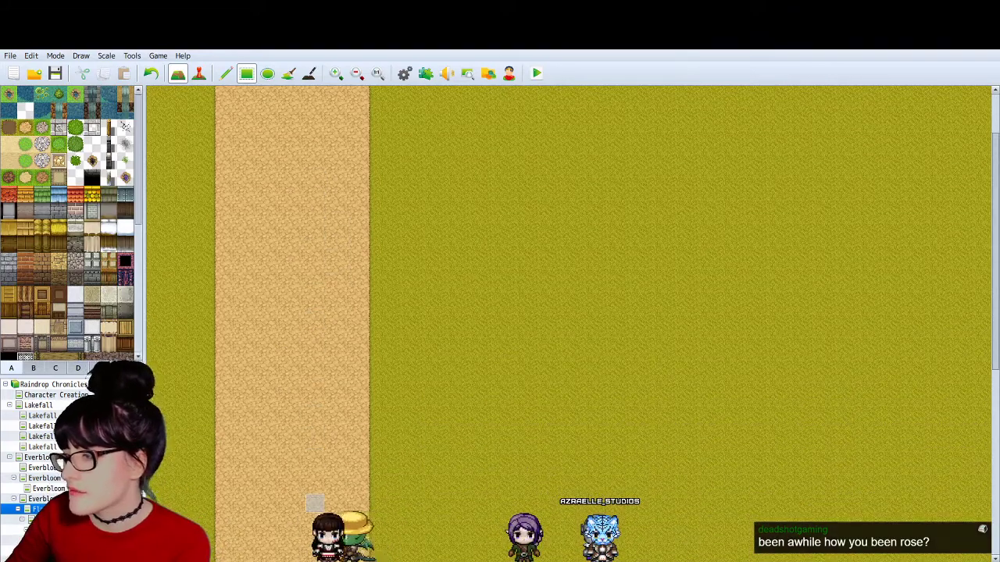
pyautogui.scroll(-14, 474, 292)
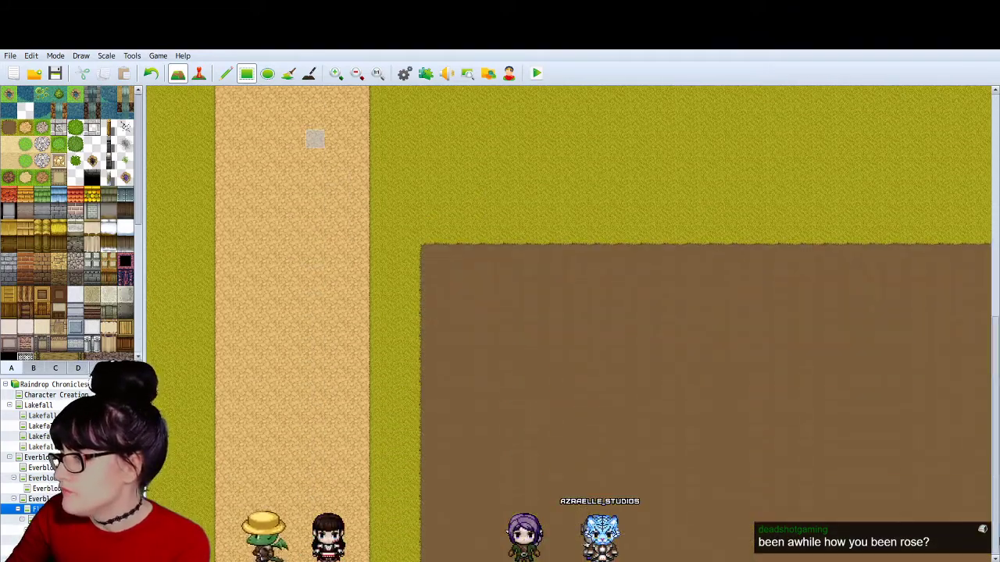
pyautogui.hscroll(-18, 594, 372)
pyautogui.hscroll(18, 593, 373)
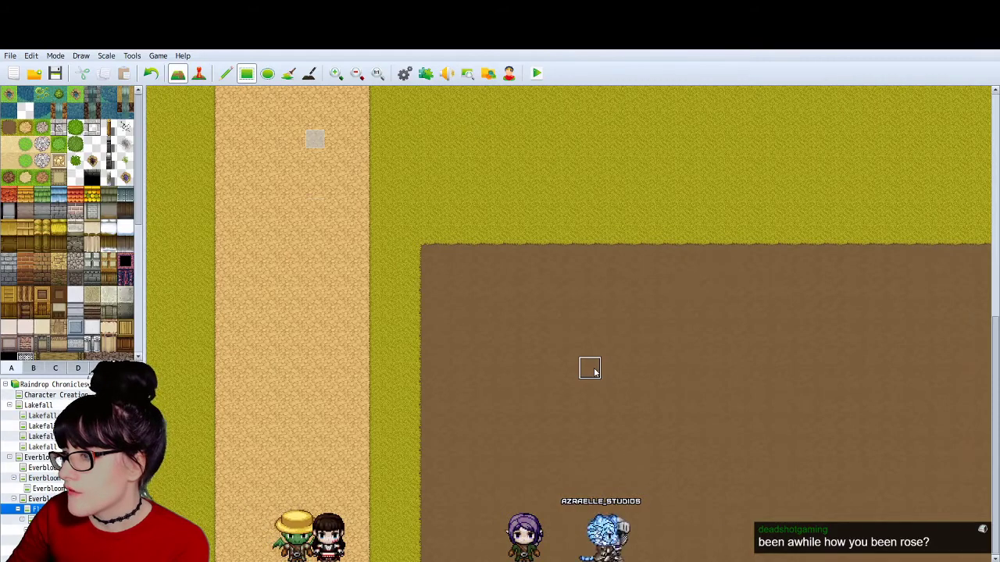
pyautogui.scroll(3, 594, 372)
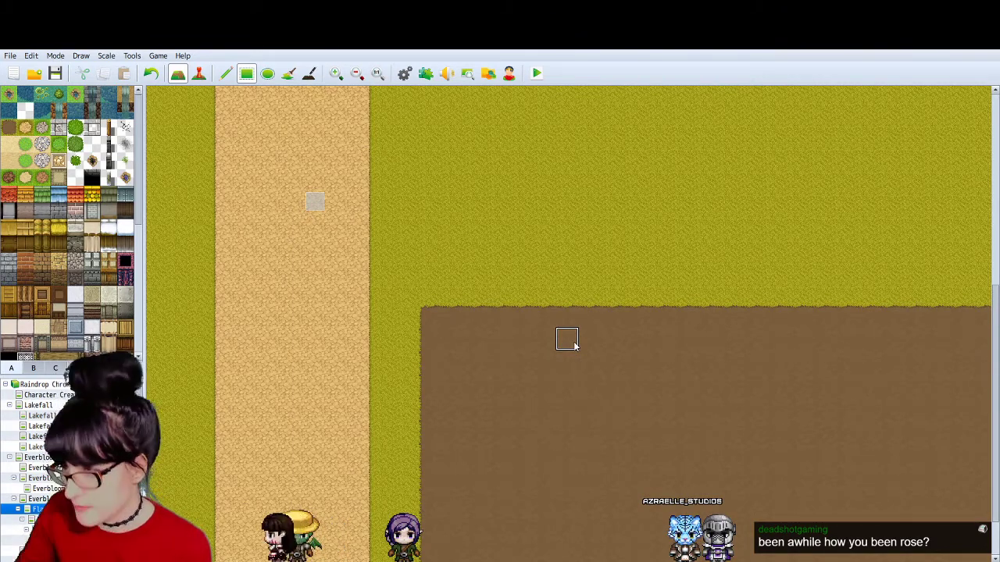
pyautogui.scroll(2, 479, 285)
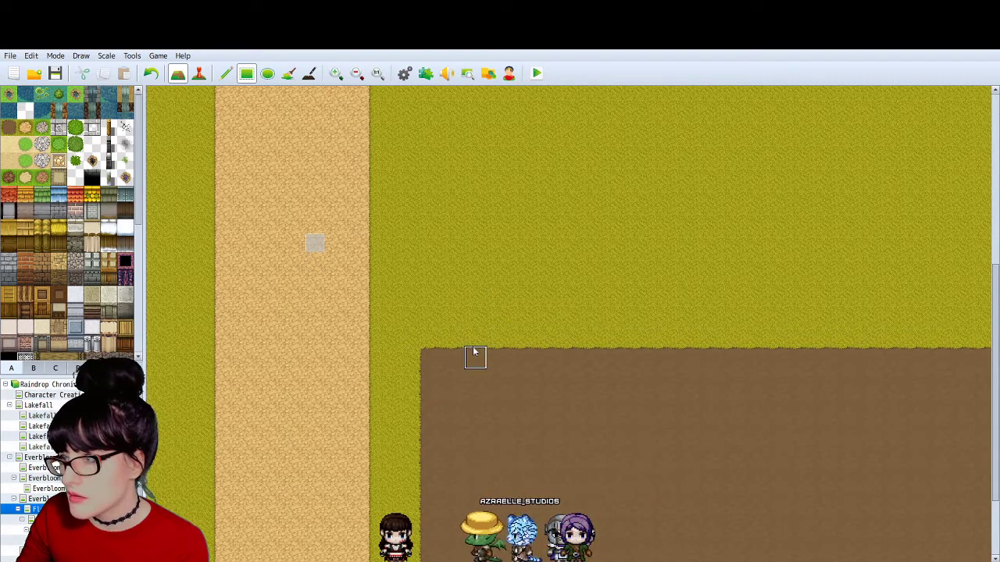
pyautogui.scroll(-3, 476, 352)
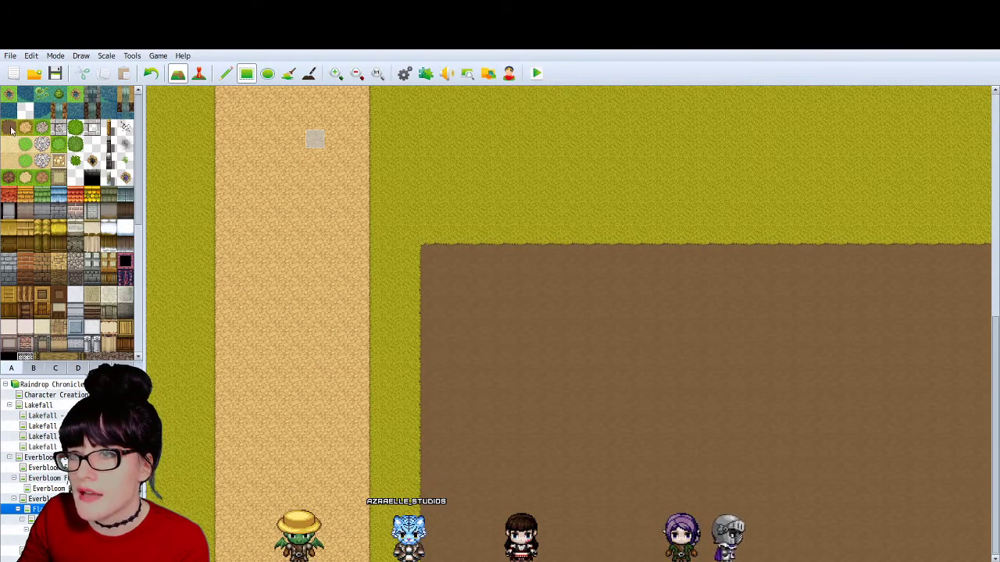
# Step: Try covering the lower part of the sand path with brown dirt at two different lengths, undoing each fill
pyautogui.moveTo(222, 259); pyautogui.dragTo(361, 556)
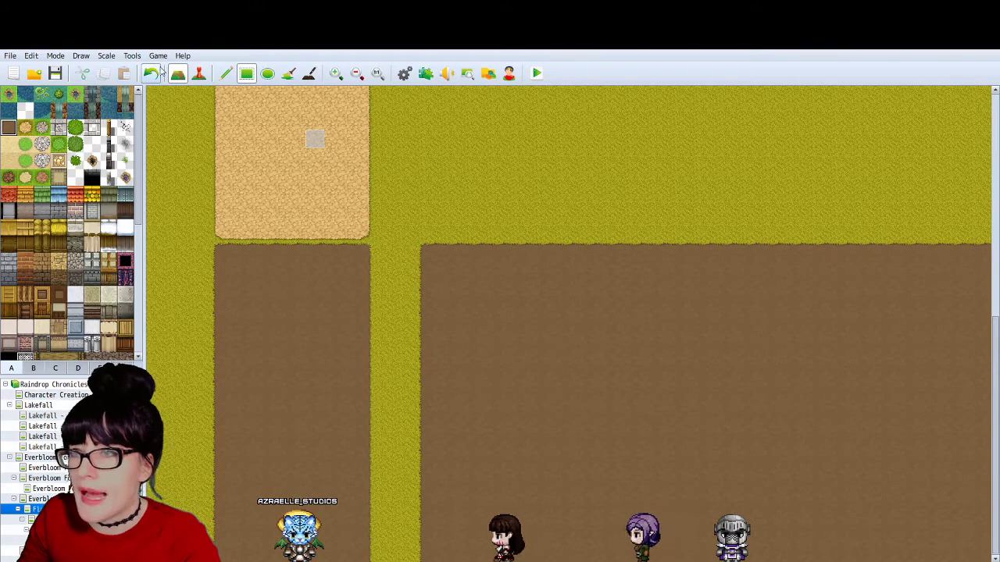
pyautogui.hotkey('ctrl', 'z')
pyautogui.scroll(2, 423, 270)
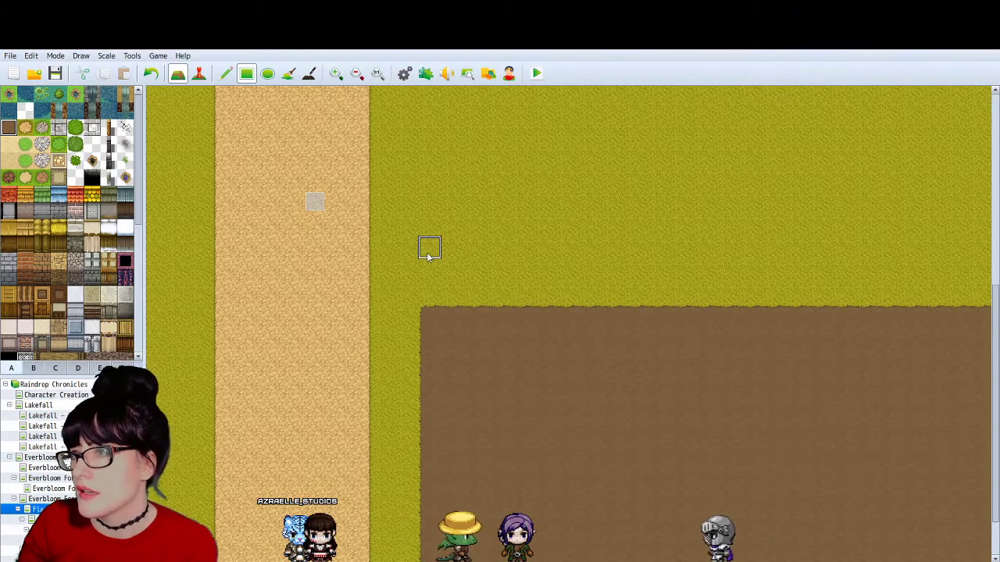
pyautogui.scroll(-2, 452, 394)
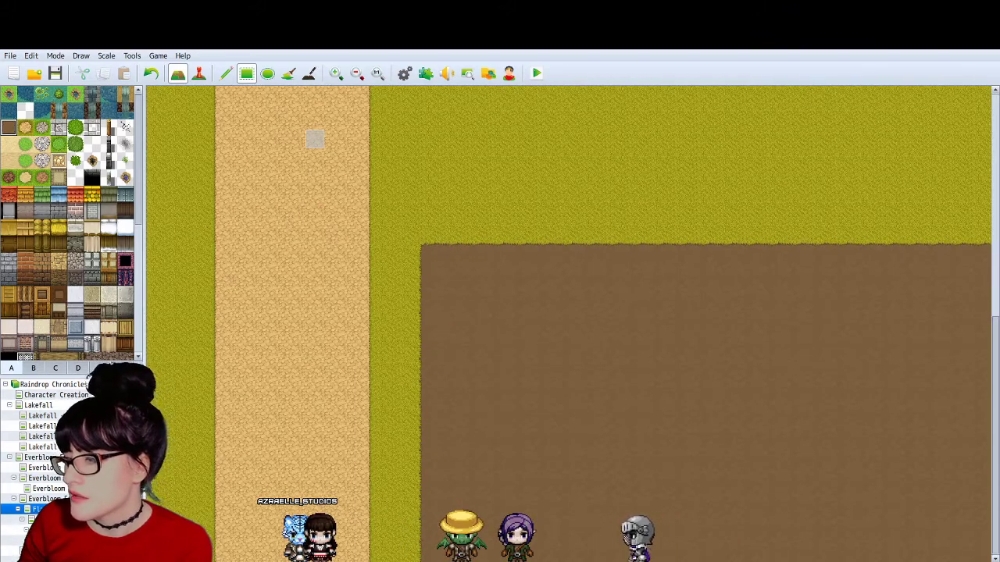
pyautogui.moveTo(217, 295); pyautogui.dragTo(356, 556)
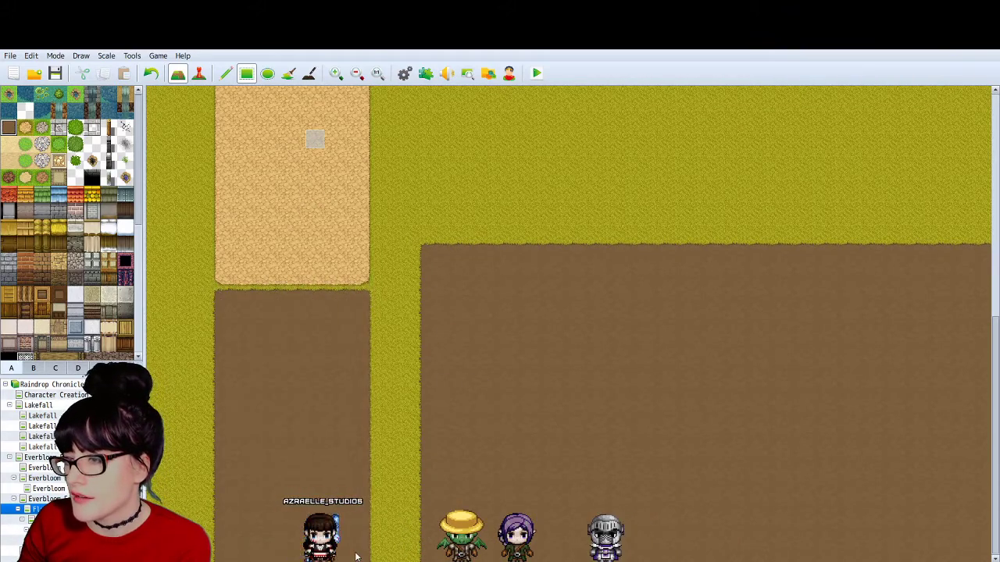
pyautogui.click(151, 73)
pyautogui.scroll(4, 555, 268)
pyautogui.scroll(-4, 542, 272)
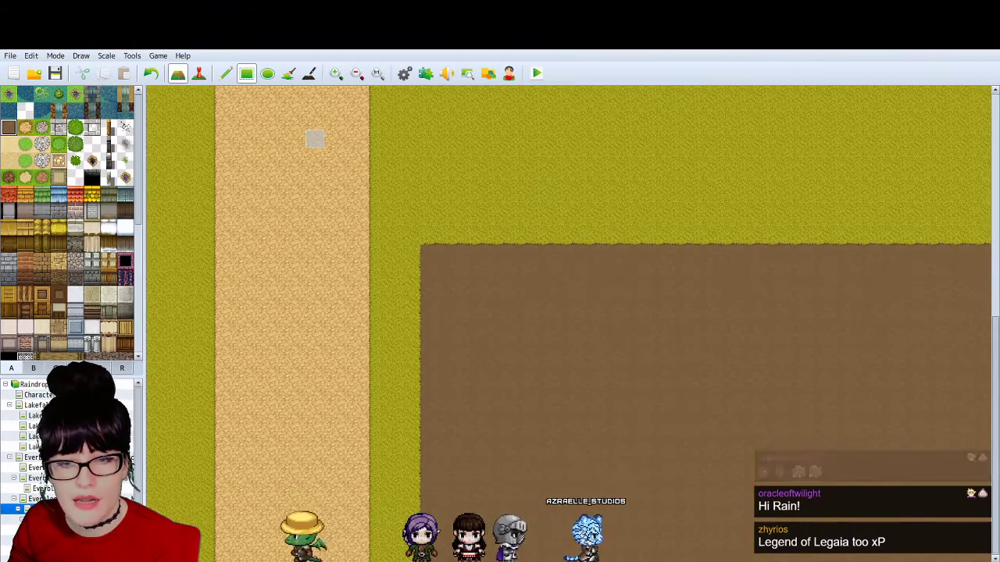
# Step: Switch to the browser's farm tileset image results and study the "Old Farm Tiles" and "Relic" images as farm references
pyautogui.hotkey('alt', 'Tab')
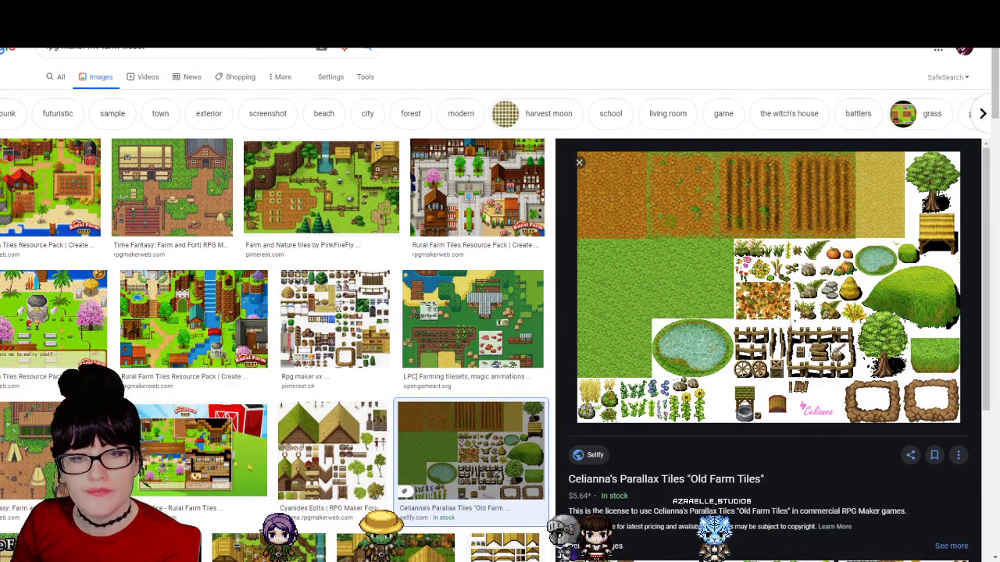
pyautogui.hotkey('alt', 'Tab')
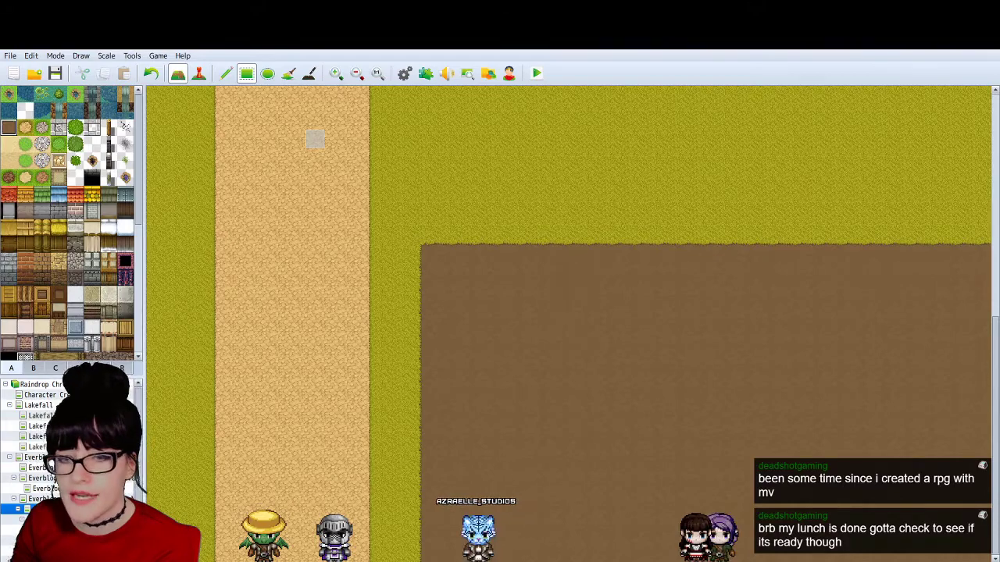
pyautogui.hotkey('alt', 'Tab')
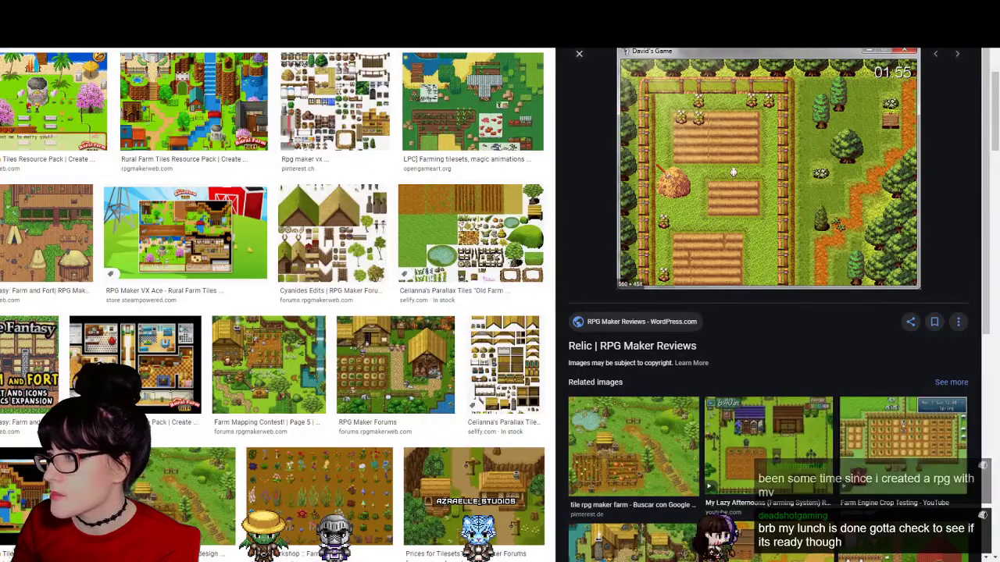
pyautogui.scroll(-2, 769, 304)
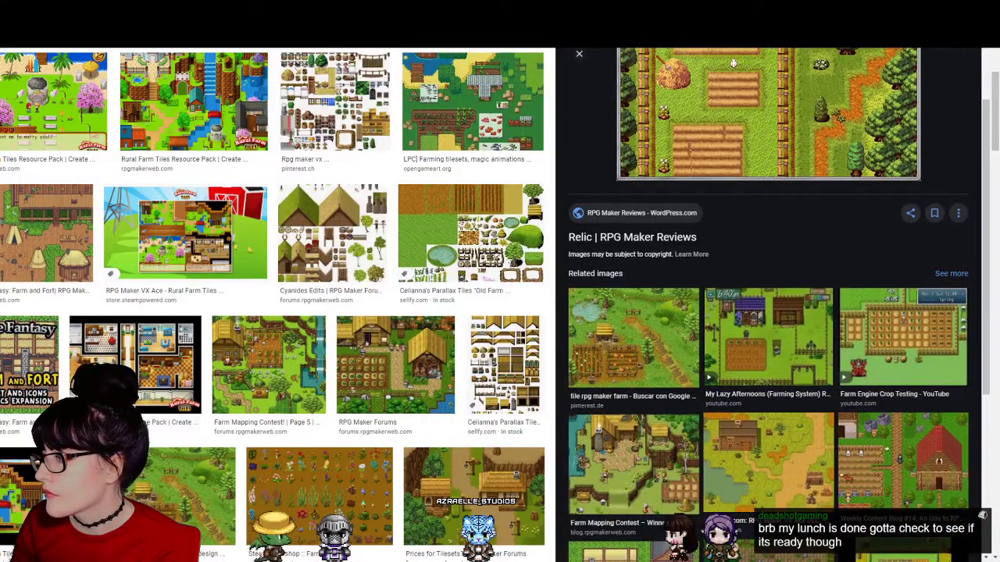
pyautogui.scroll(1, 769, 304)
pyautogui.scroll(-1, 768, 304)
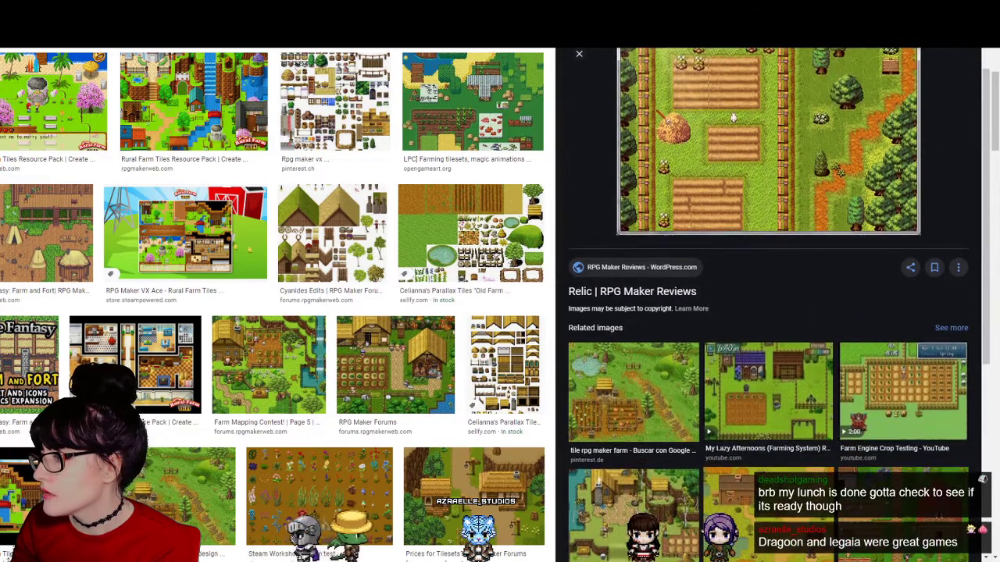
# Step: Preview the "Weekly Content Blog #14: An Ode to RPGMaker" farm image and look through its related images
pyautogui.click(902, 453)
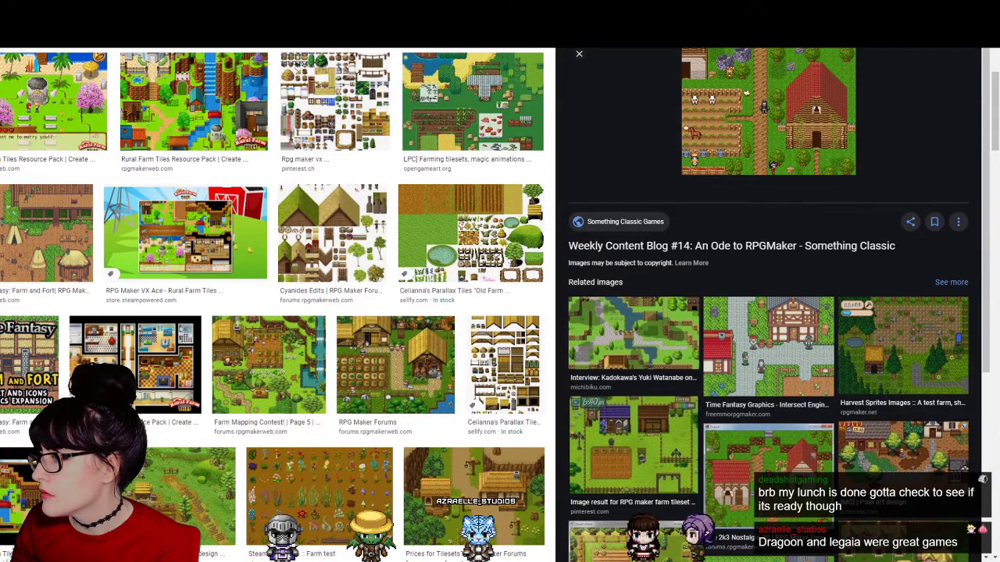
pyautogui.scroll(-3, 768, 305)
pyautogui.scroll(-1, 768, 305)
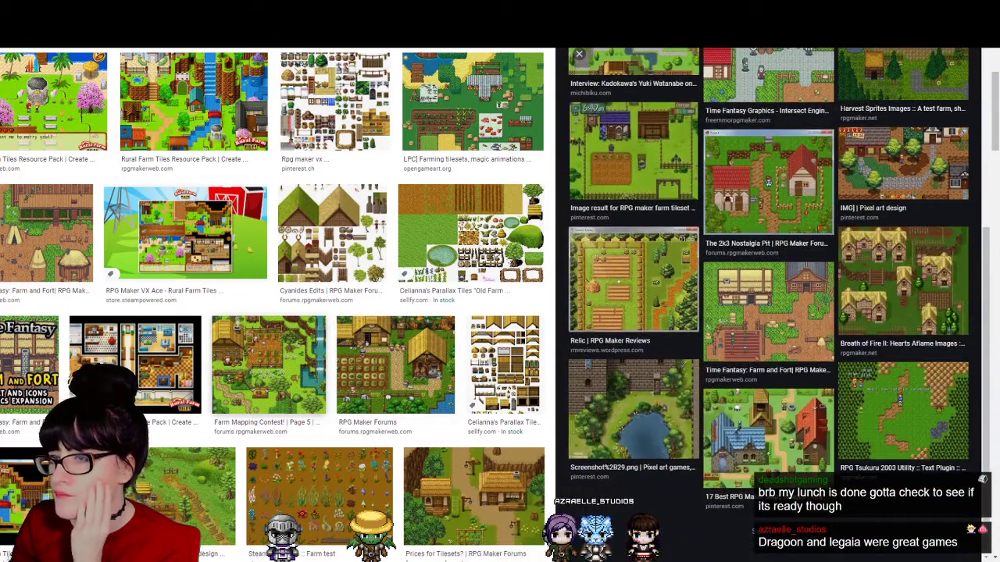
# Step: Look further through the farm tileset image results and preview the Time Fantasy "Farm and Fort" tile pack
pyautogui.scroll(-2, 273, 304)
pyautogui.scroll(-1, 273, 304)
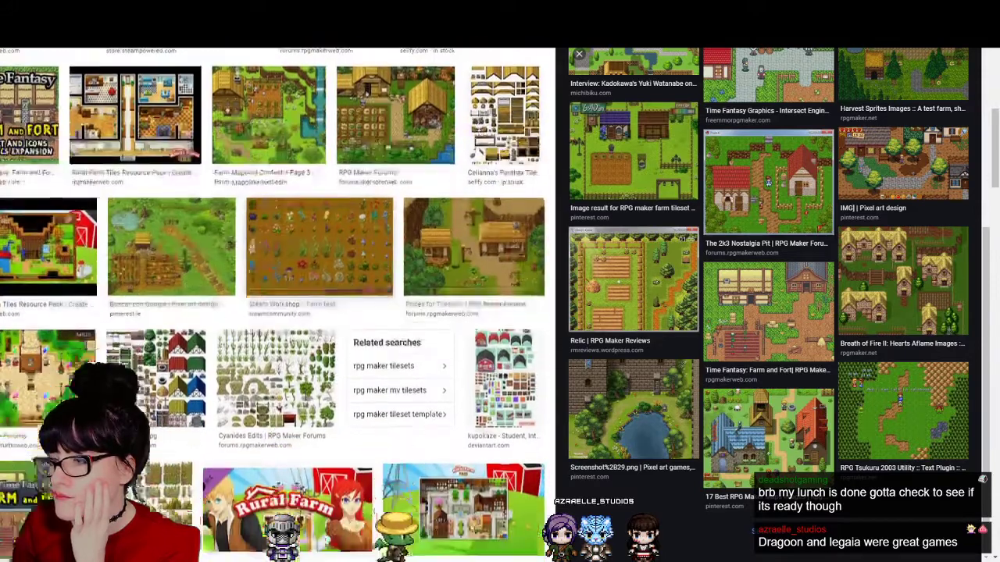
pyautogui.scroll(-1, 273, 305)
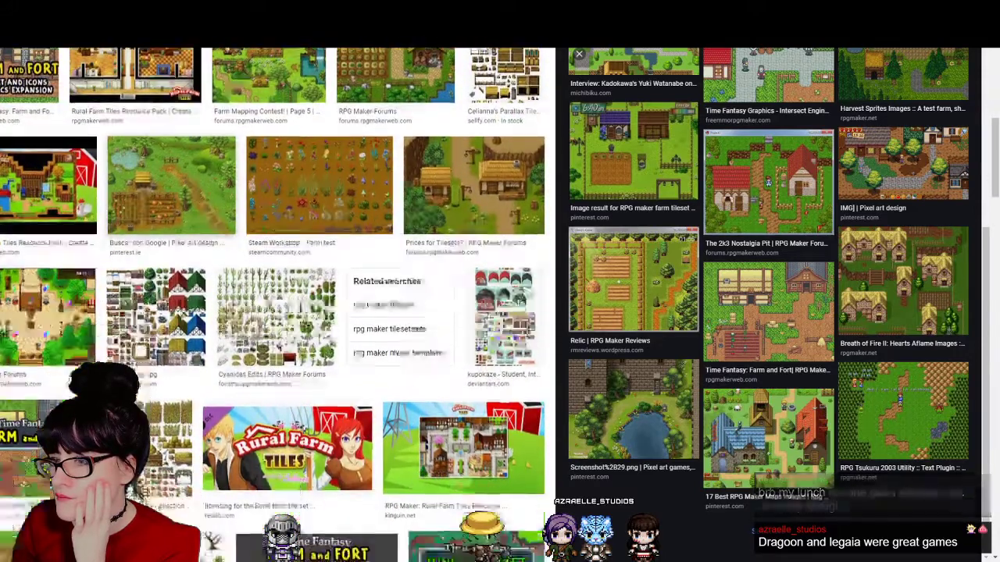
pyautogui.scroll(-1, 273, 304)
pyautogui.click(43, 359)
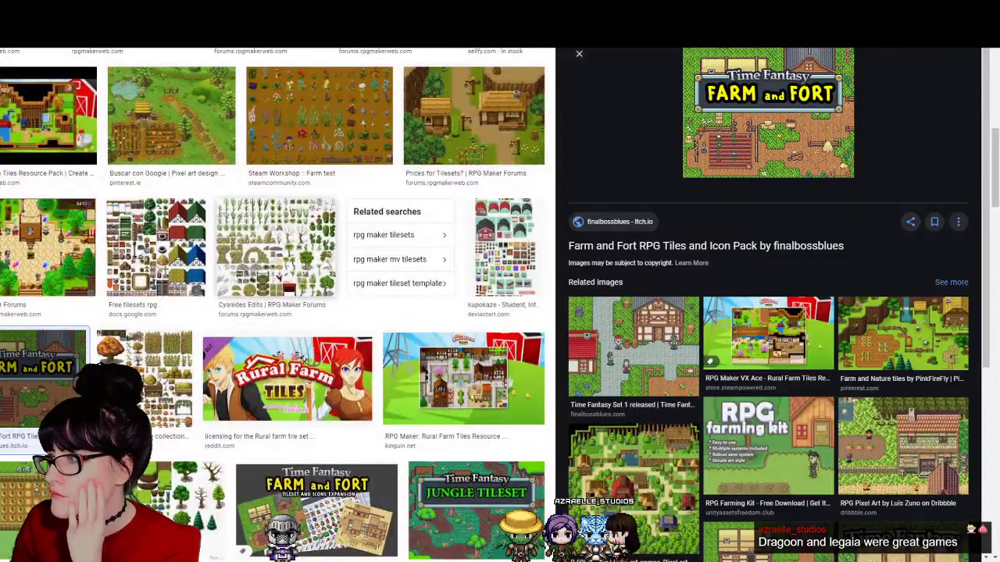
# Step: Preview the Candacis' Resources farm map and the "Rootbound" farm screenshot from further down the image results
pyautogui.scroll(-3, 274, 305)
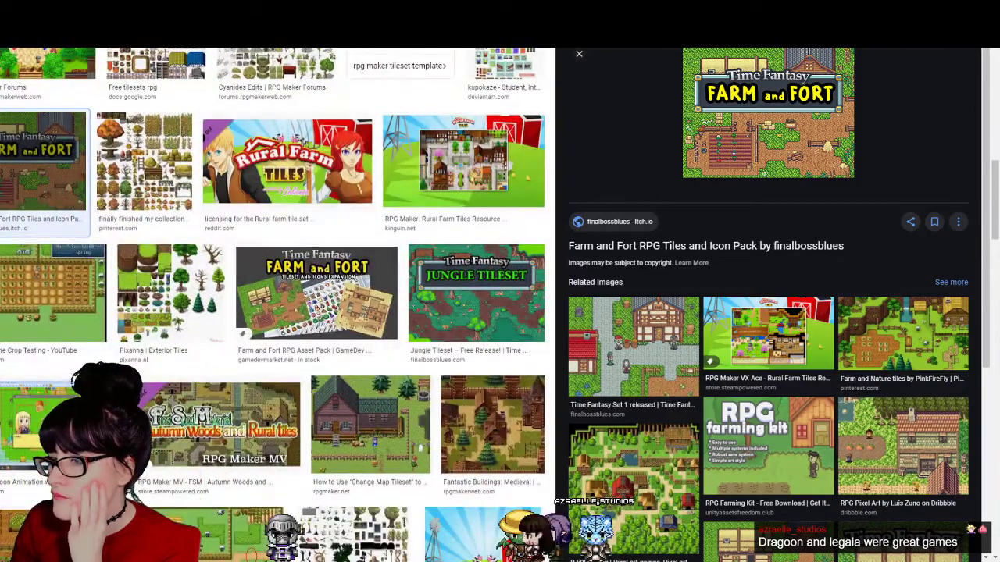
pyautogui.scroll(-3, 274, 304)
pyautogui.scroll(-1, 329, 313)
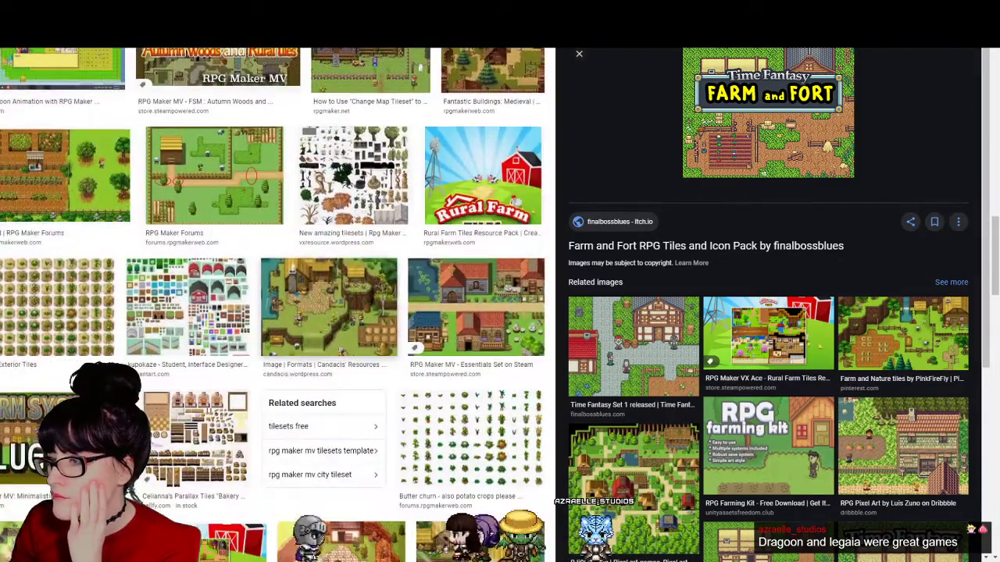
pyautogui.click(329, 307)
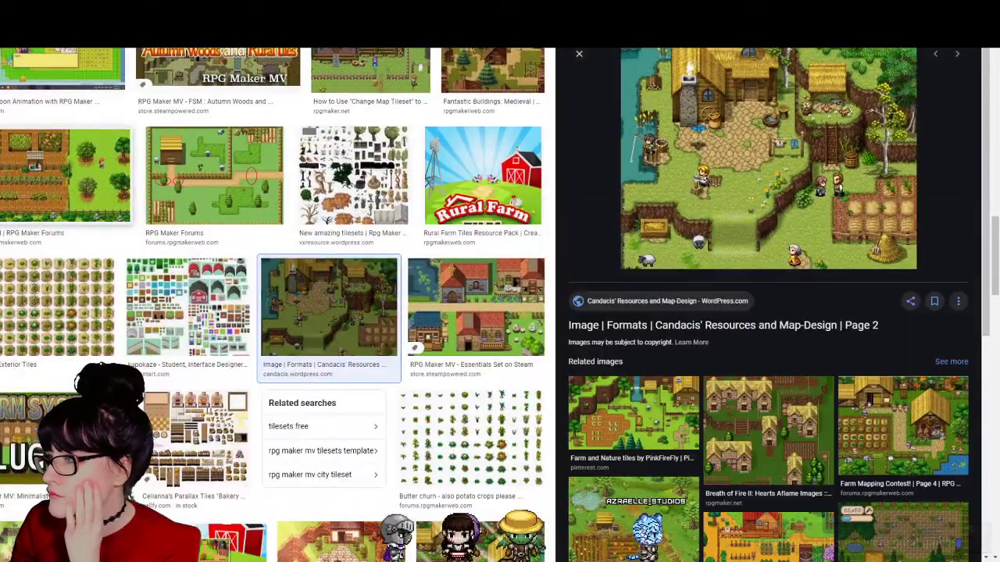
pyautogui.click(65, 175)
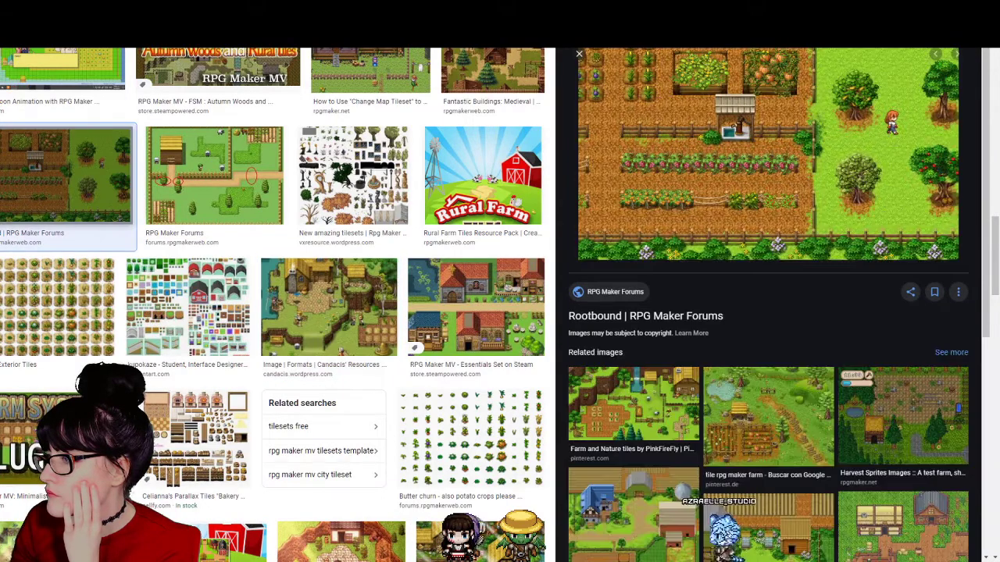
# Step: Look further down the farm tileset image results for more farm map references
pyautogui.scroll(-1, 273, 304)
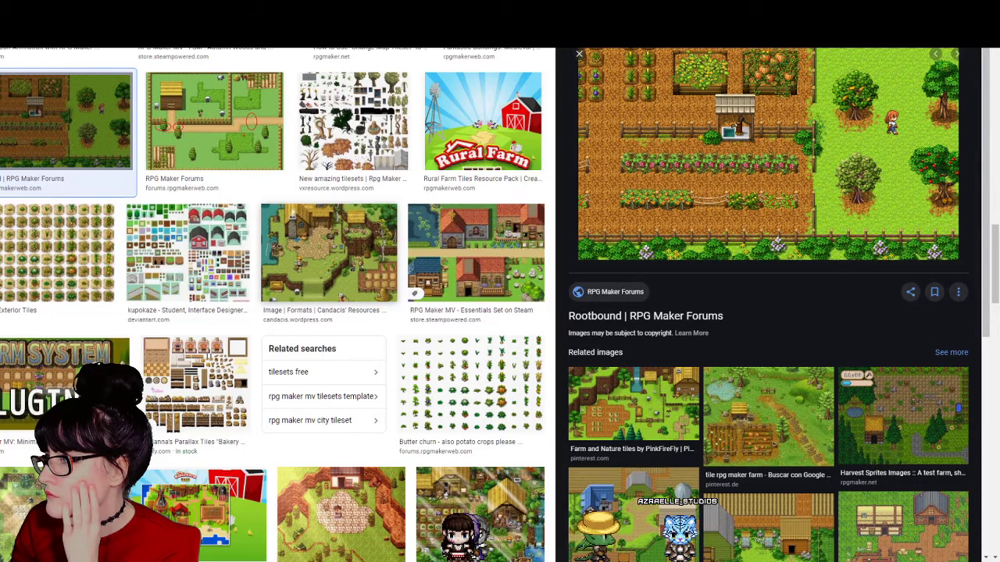
pyautogui.scroll(-2, 288, 264)
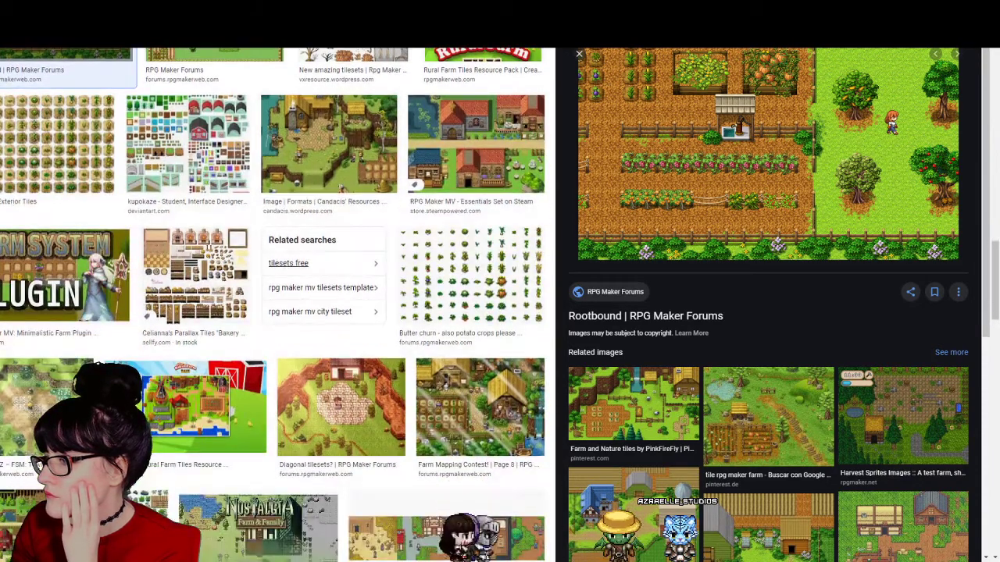
pyautogui.scroll(-2, 288, 264)
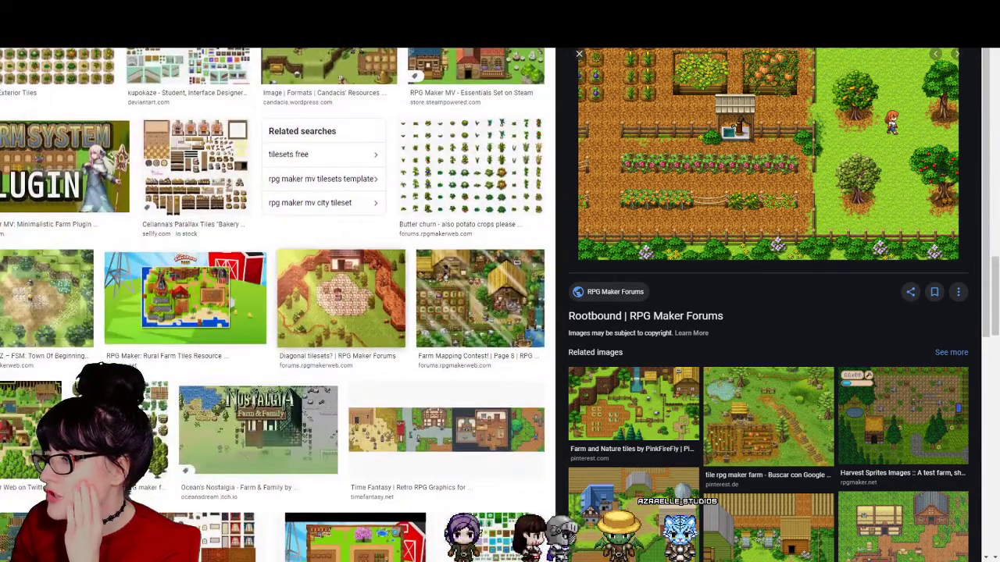
pyautogui.scroll(-3, 273, 305)
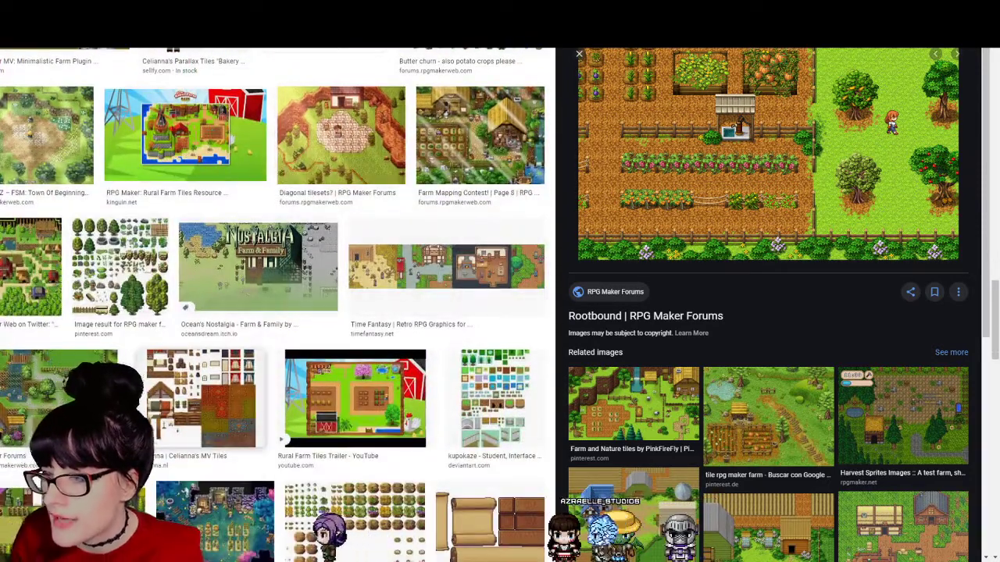
pyautogui.scroll(-5, 488, 257)
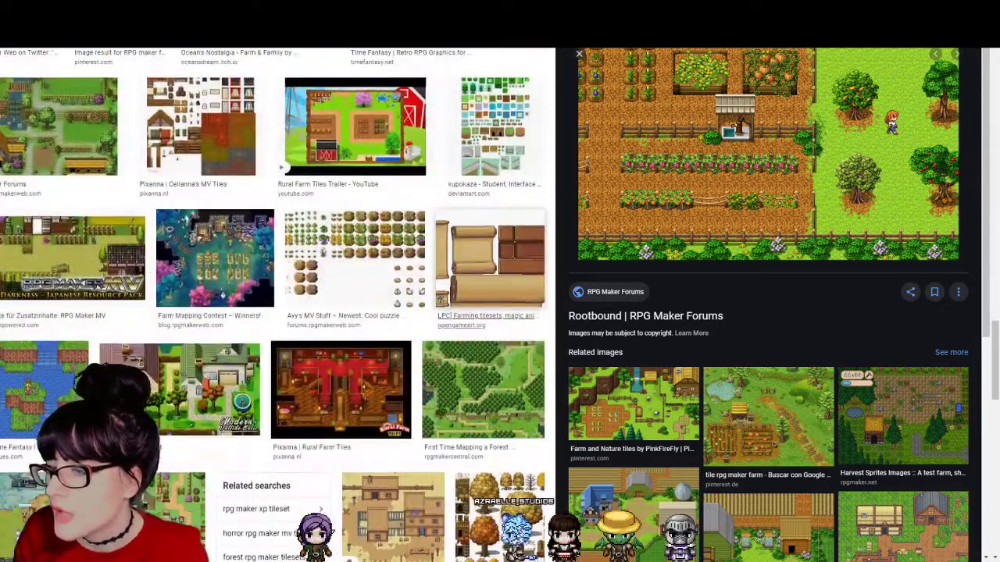
pyautogui.scroll(-2, 274, 304)
pyautogui.scroll(-3, 273, 305)
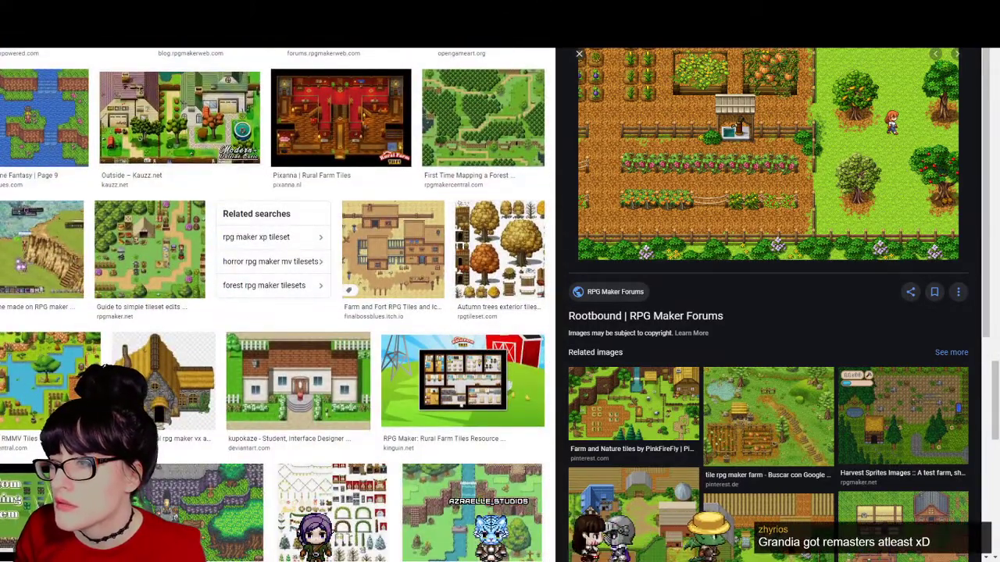
pyautogui.scroll(-2, 273, 304)
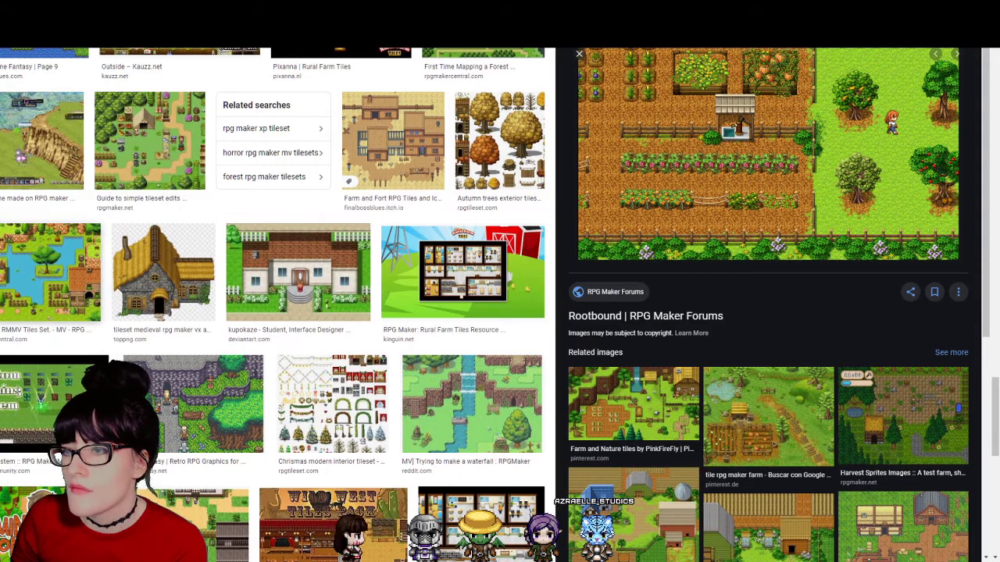
# Step: Look over more results and preview the "Farm Mapping Contest! | Page 4" image from Rootbound's related images
pyautogui.scroll(-1, 297, 274)
pyautogui.scroll(-3, 273, 304)
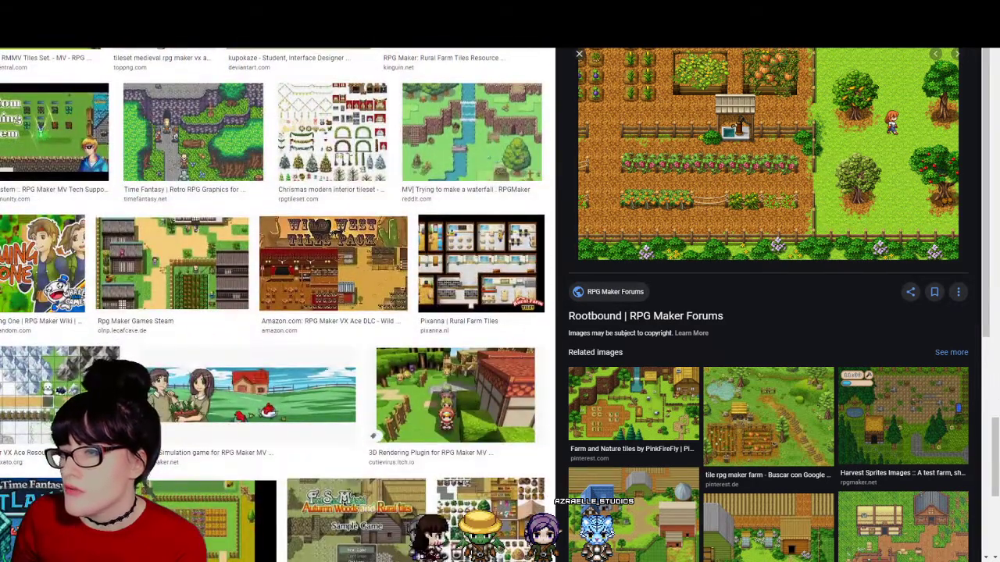
pyautogui.scroll(-2, 274, 304)
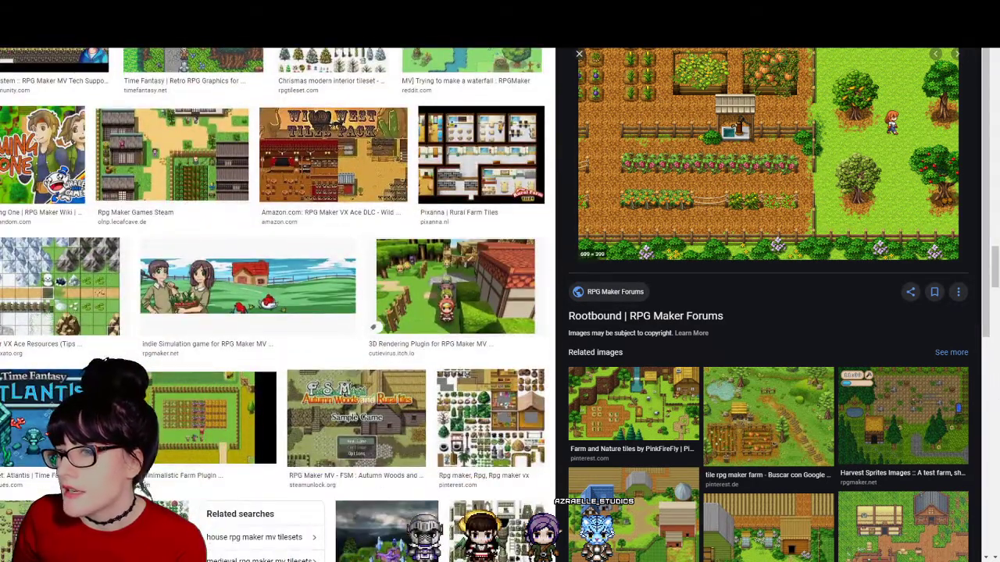
pyautogui.scroll(-4, 768, 304)
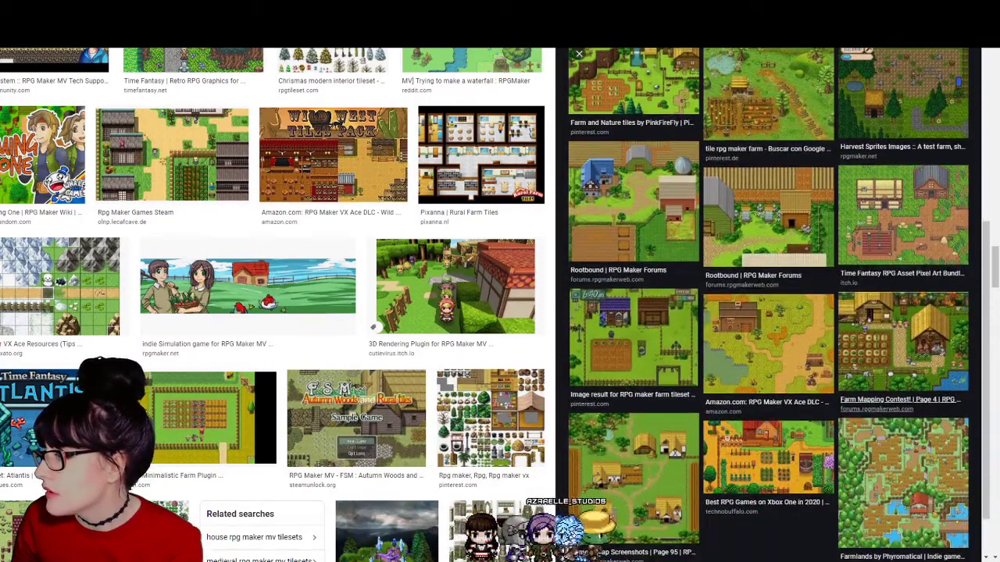
pyautogui.click(902, 344)
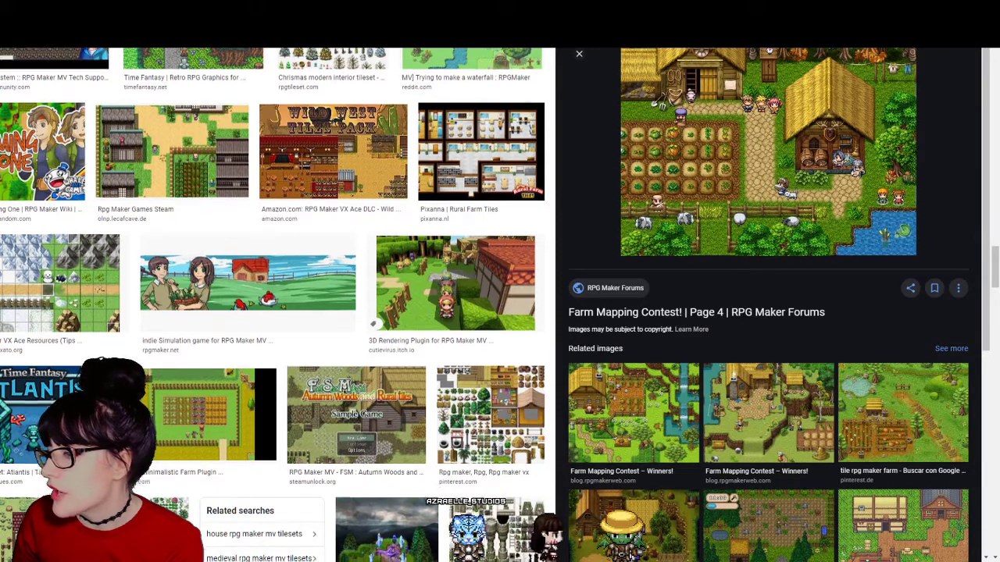
# Step: Preview the HiClipart plant tileset, the "Ancient Civilization Ruins" tileset and the "Rpg transparent modern" furniture tileset from the results
pyautogui.scroll(-3, 274, 304)
pyautogui.click(141, 320)
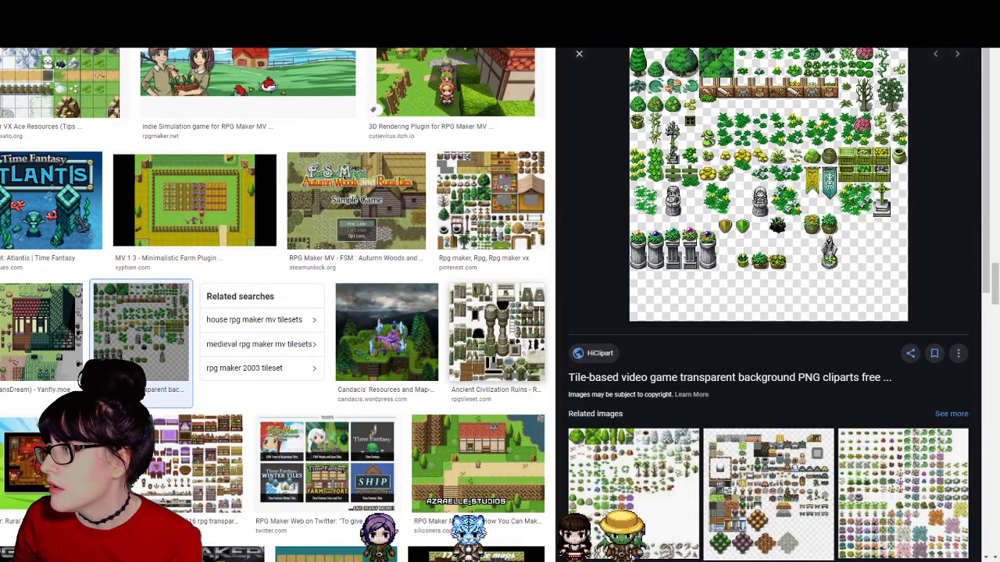
pyautogui.click(496, 333)
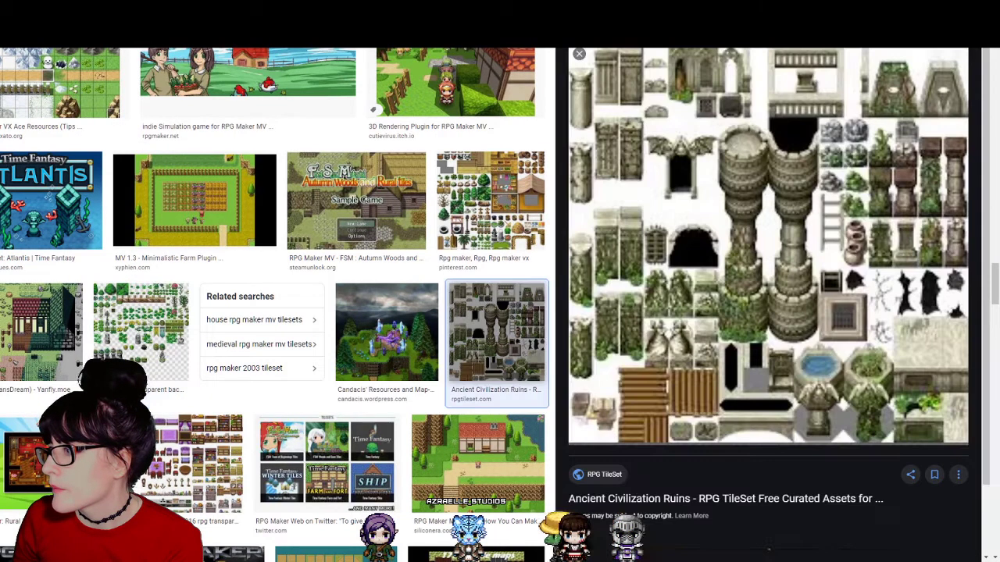
pyautogui.scroll(-2, 275, 305)
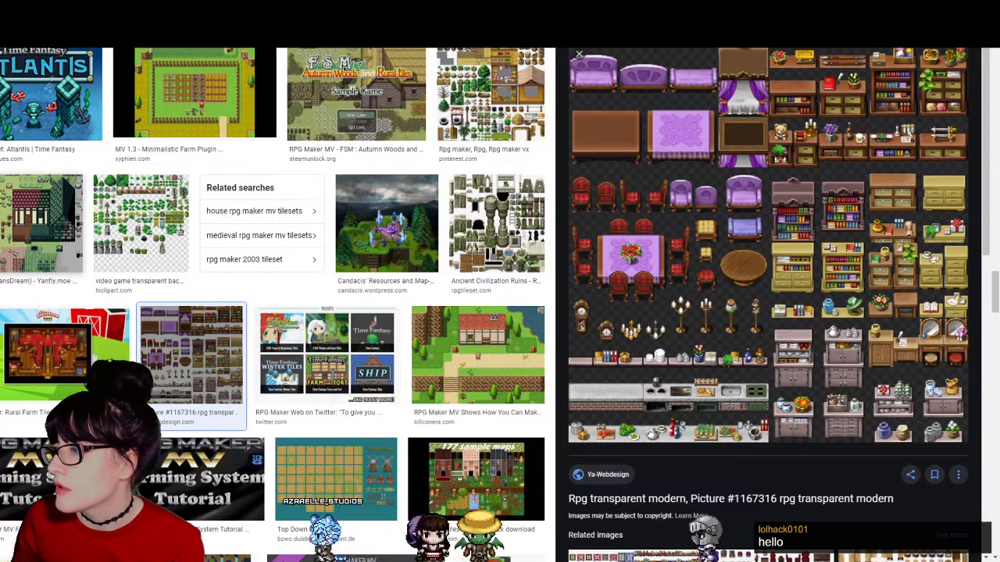
# Step: Preview the "Ocean's Nostalgia Pack" farmhouse image and check its neighbouring result
pyautogui.click(43, 227)
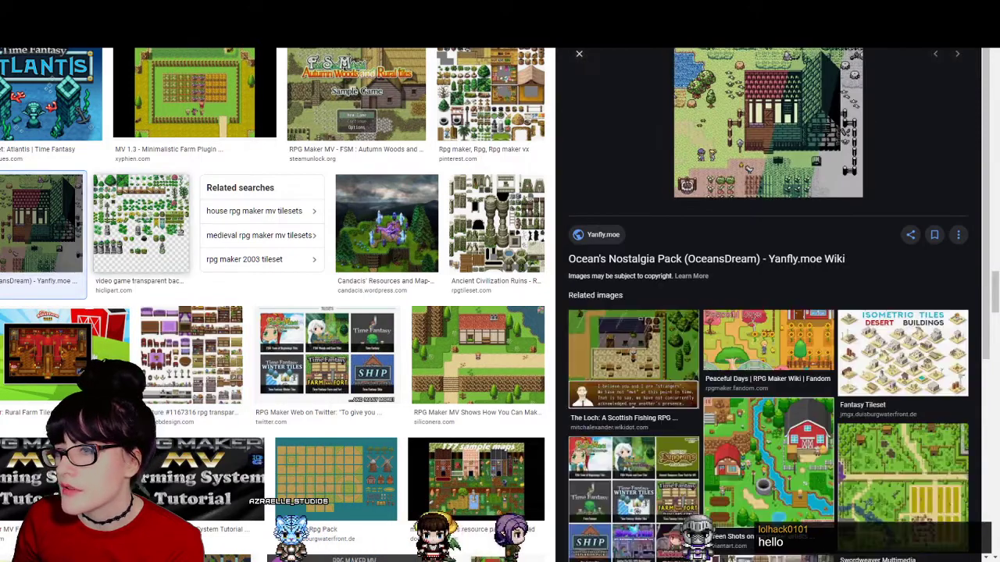
pyautogui.press('Right')
pyautogui.press('Left')
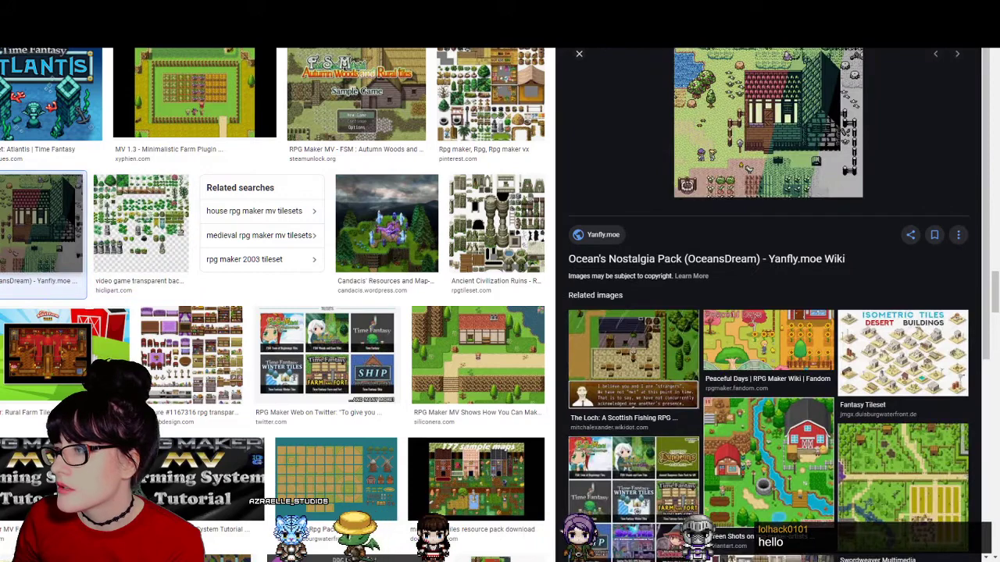
# Step: Preview the Pixanna "Celianna's Tileset" ground tiles and look through the surrounding results
pyautogui.scroll(-5, 273, 304)
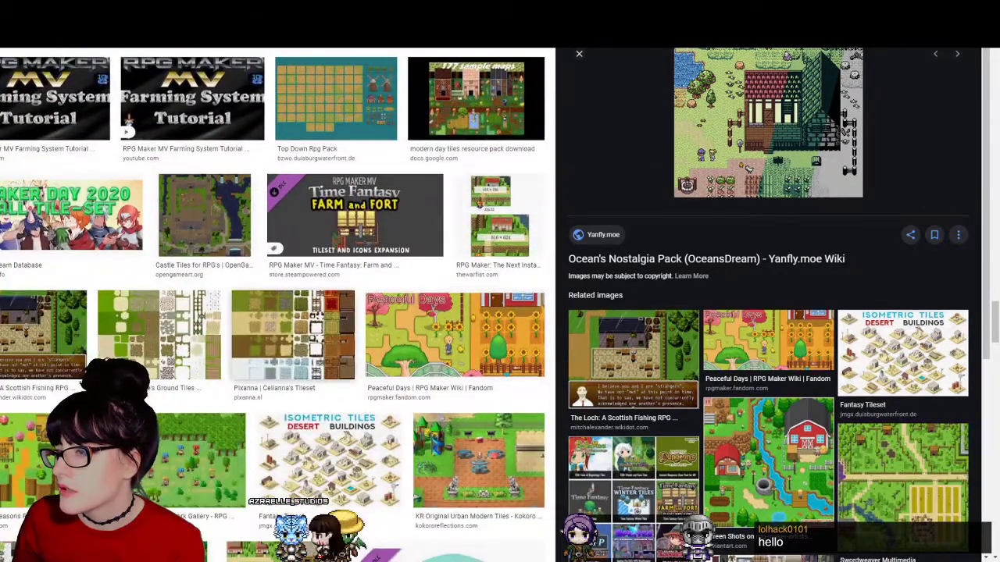
pyautogui.click(293, 336)
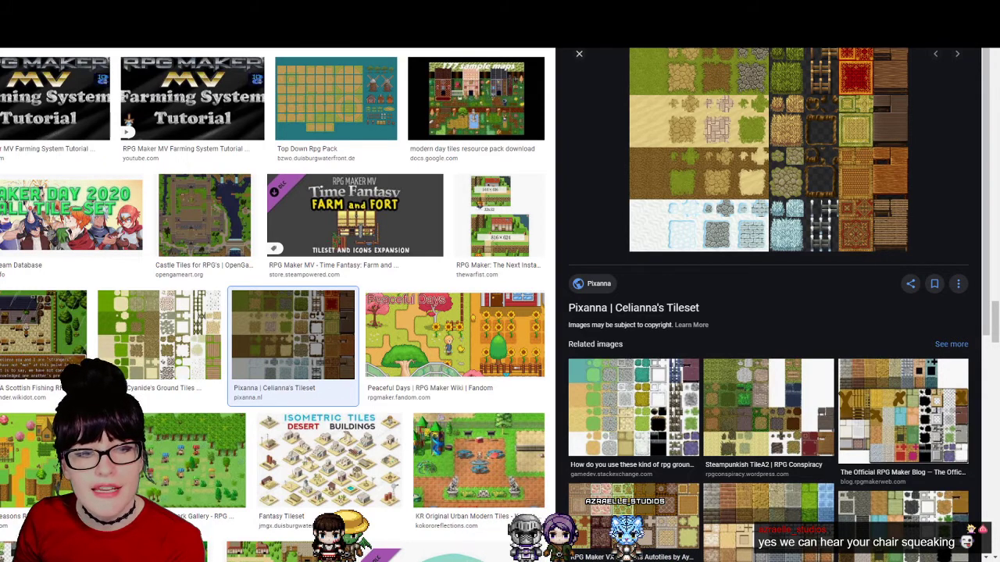
pyautogui.scroll(-1, 273, 313)
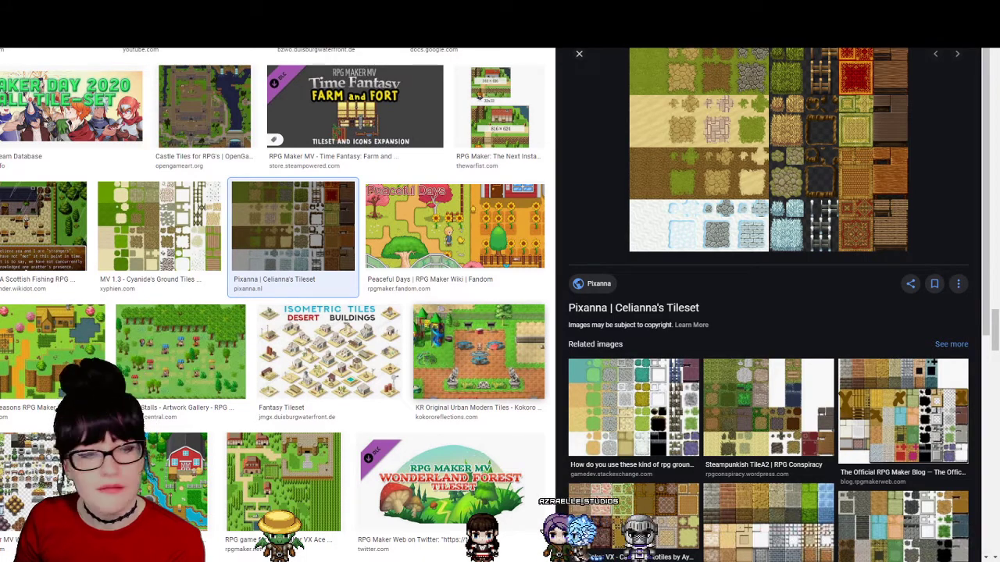
pyautogui.scroll(-2, 274, 313)
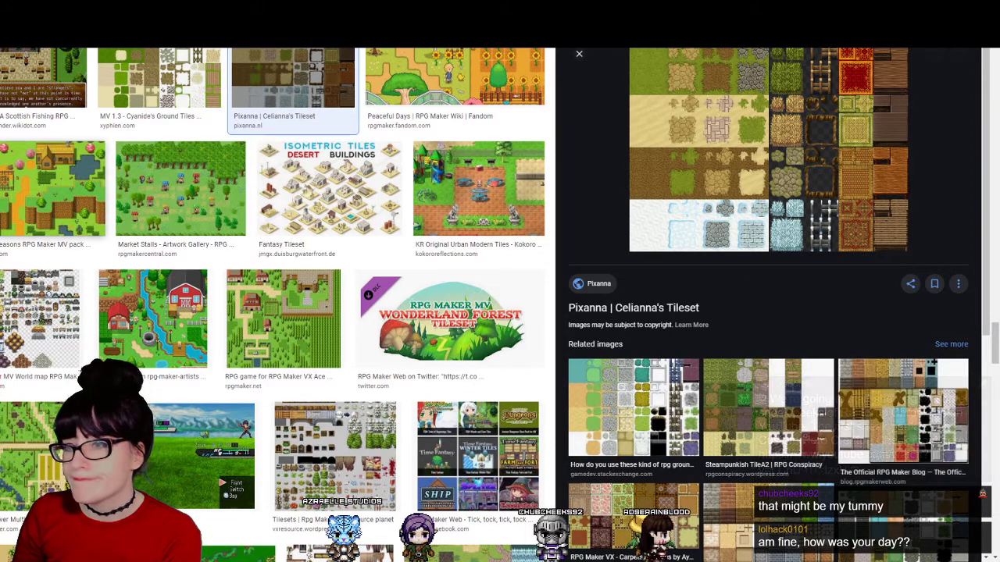
# Step: Preview the "RPG Maker MV World map" tileset and the "Celianna's Parallax Tiles" image
pyautogui.click(43, 316)
pyautogui.scroll(-4, 273, 313)
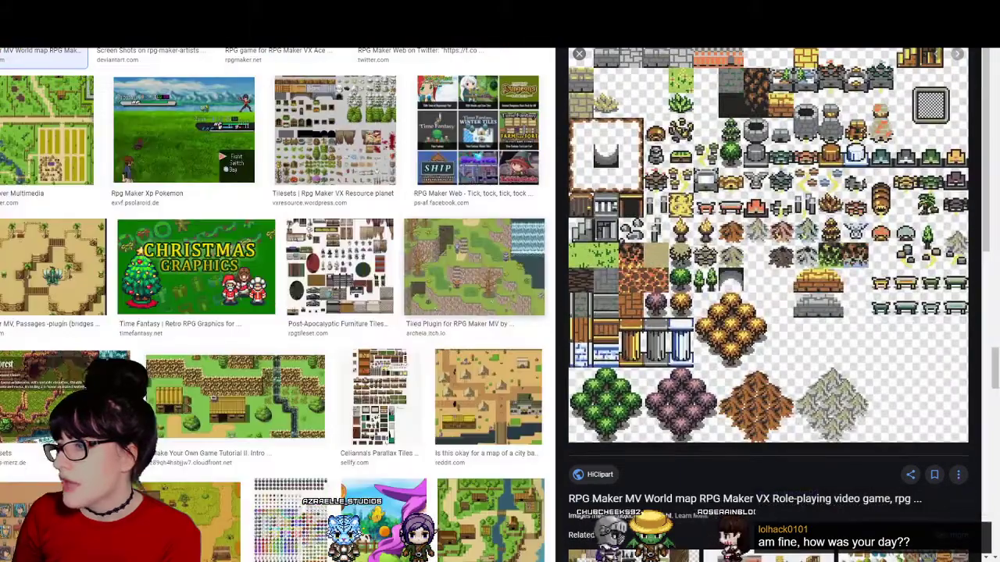
pyautogui.click(488, 397)
pyautogui.press('Left')
pyautogui.press('Left')
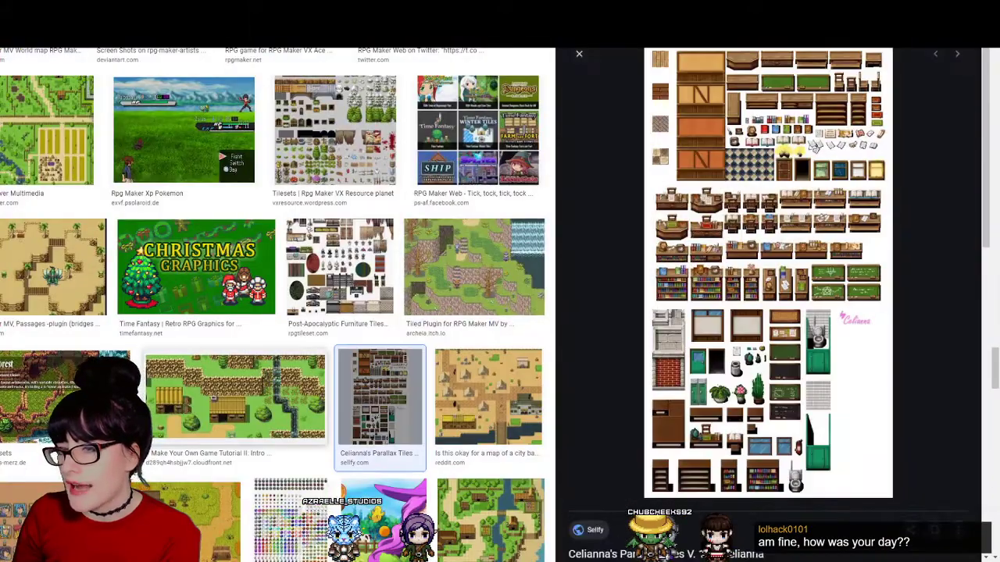
# Step: Preview the "Fantasy Tileset" autumn town map and the "Tile vector rpg" furniture tileset, looking further through the results
pyautogui.scroll(-5, 274, 313)
pyautogui.click(286, 302)
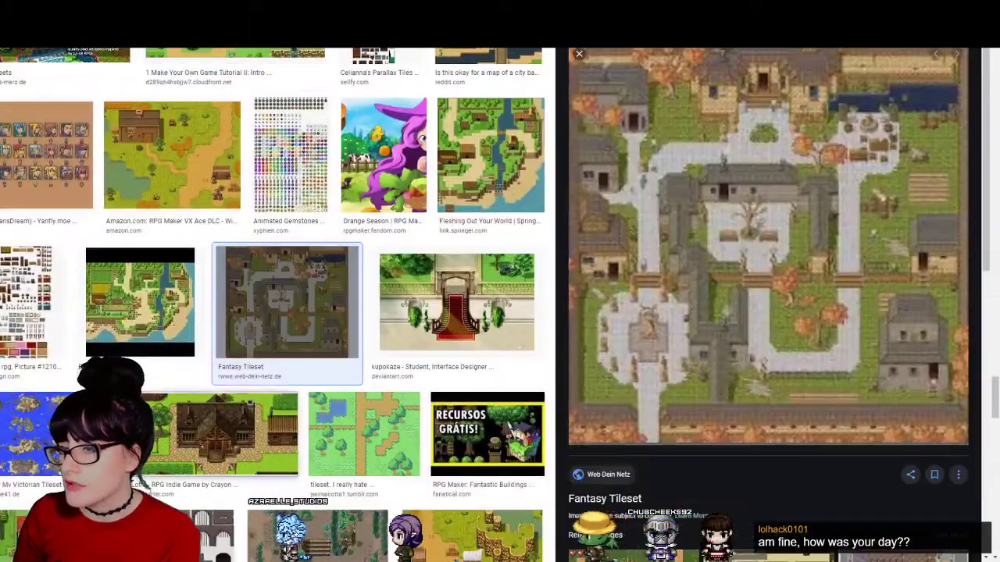
pyautogui.click(213, 433)
pyautogui.scroll(-2, 273, 312)
pyautogui.click(330, 519)
pyautogui.scroll(-4, 273, 312)
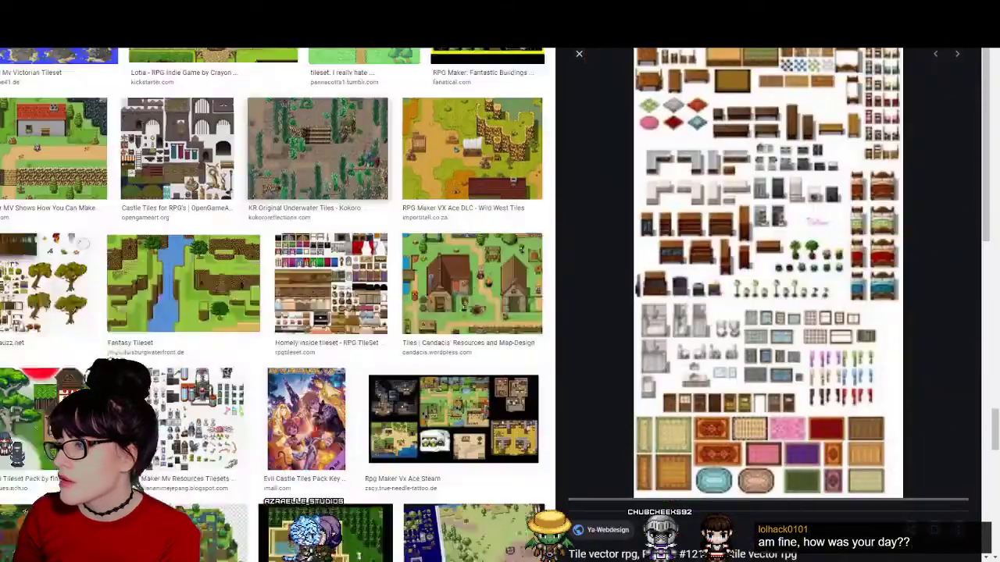
pyautogui.scroll(-6, 274, 304)
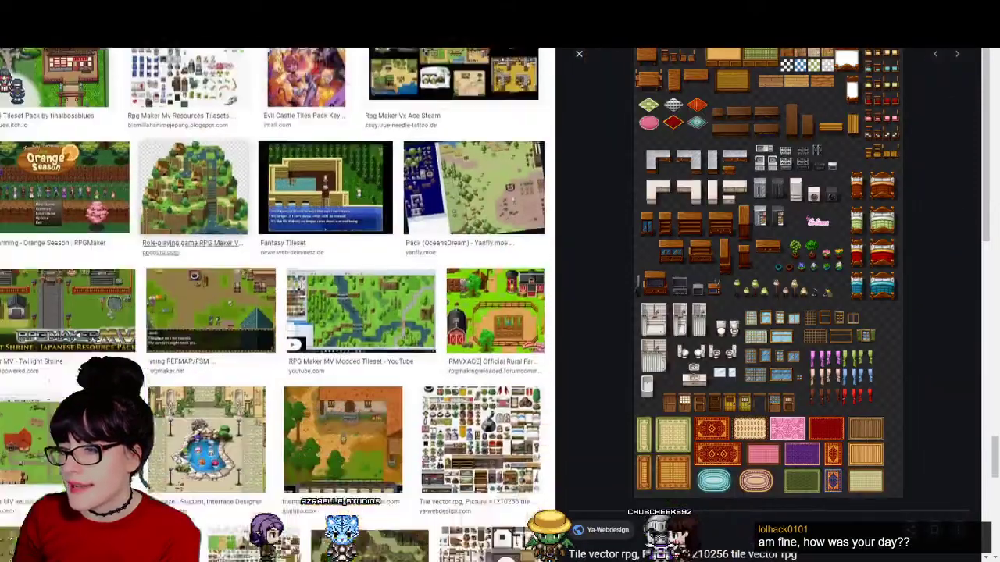
pyautogui.scroll(-4, 273, 304)
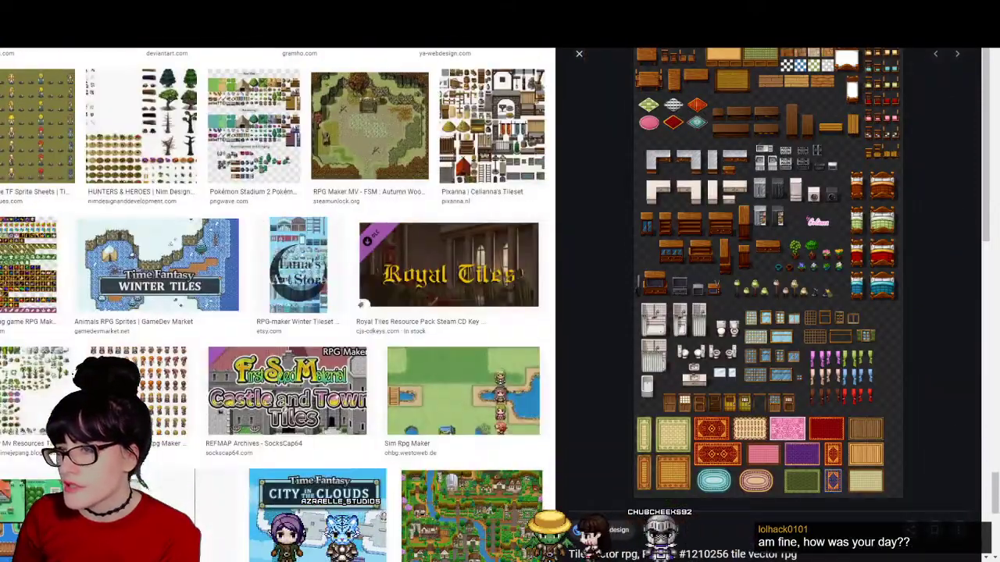
# Step: Preview the "HUNTERS & HEROES" crop and tree tileset and look further down the results
pyautogui.click(141, 125)
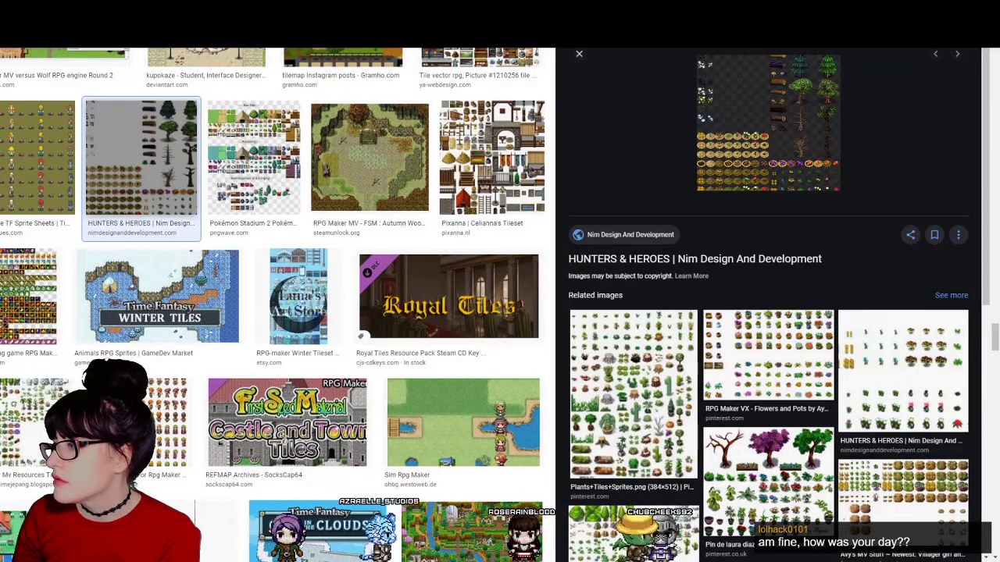
pyautogui.scroll(-1, 274, 304)
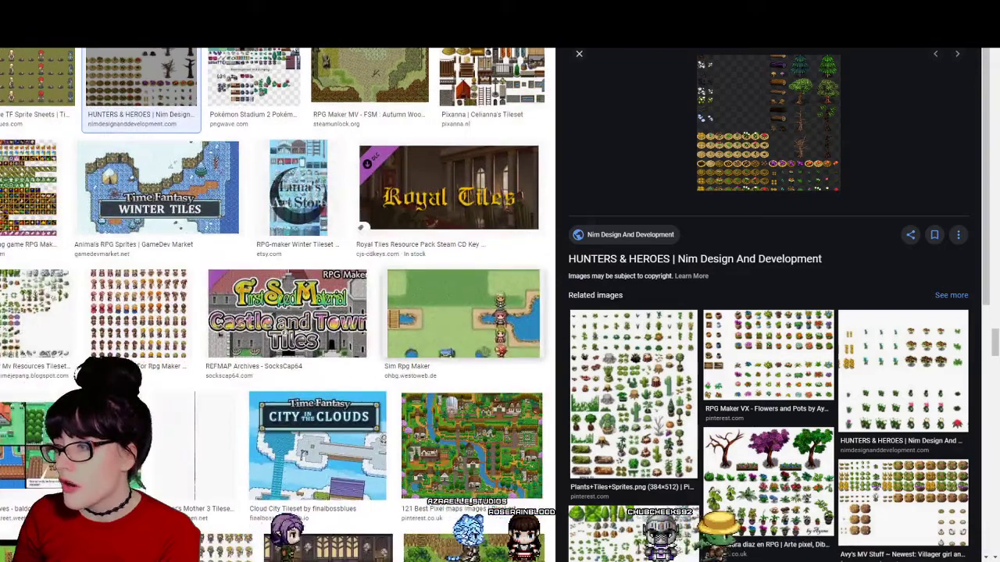
pyautogui.scroll(-4, 273, 305)
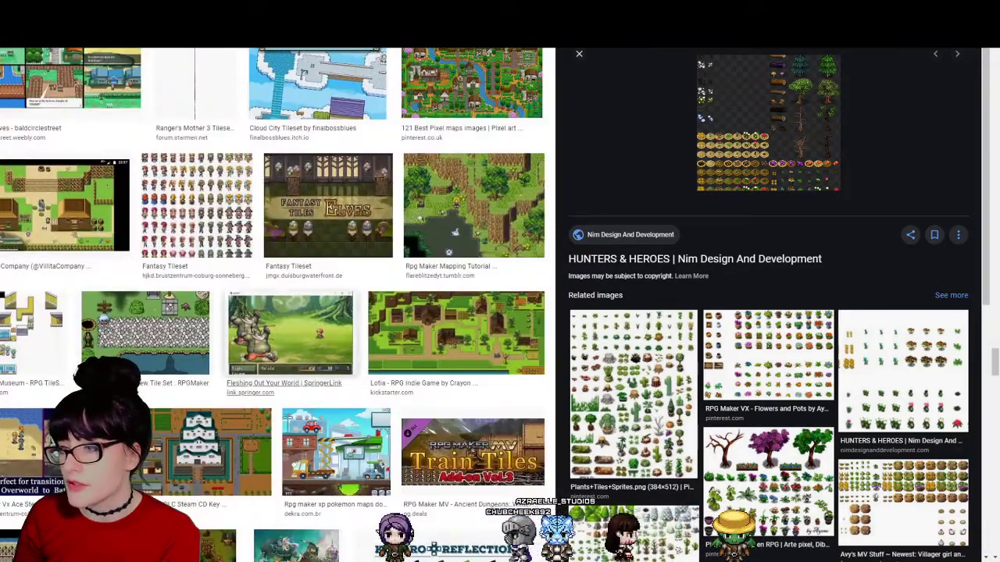
# Step: Preview the DeviantArt "Small cottage" map and the related "Farm Mapping Contest! | Page 4" farm image
pyautogui.scroll(-2, 273, 305)
pyautogui.click(195, 414)
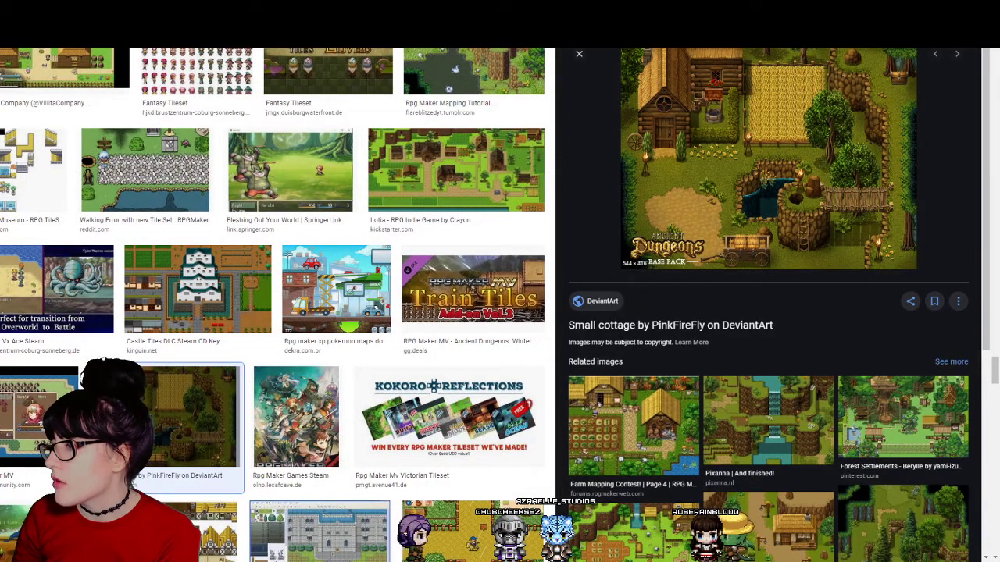
pyautogui.click(633, 426)
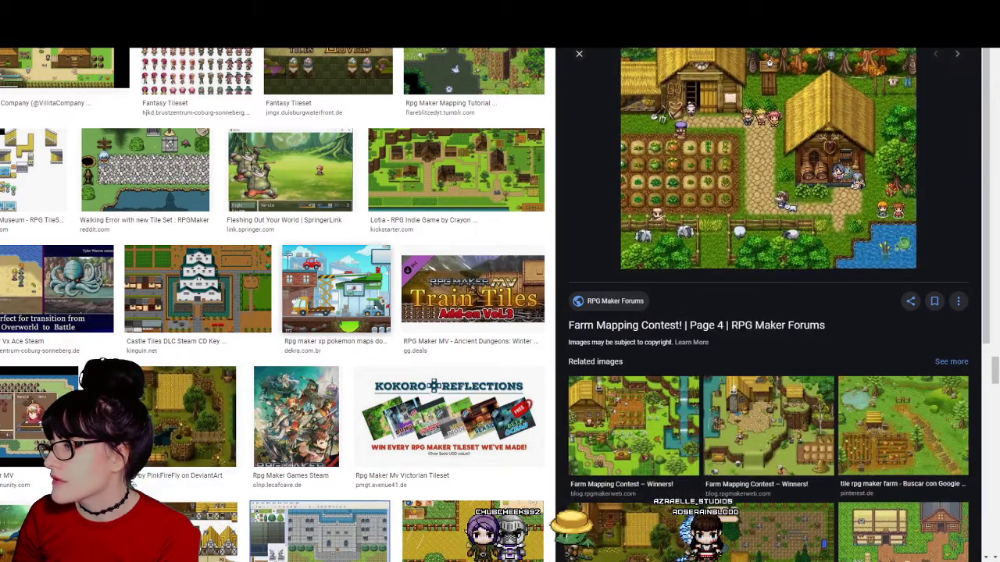
# Step: Look through the remaining tileset results and back over the earlier ones, keeping the farm contest image open
pyautogui.scroll(-3, 318, 281)
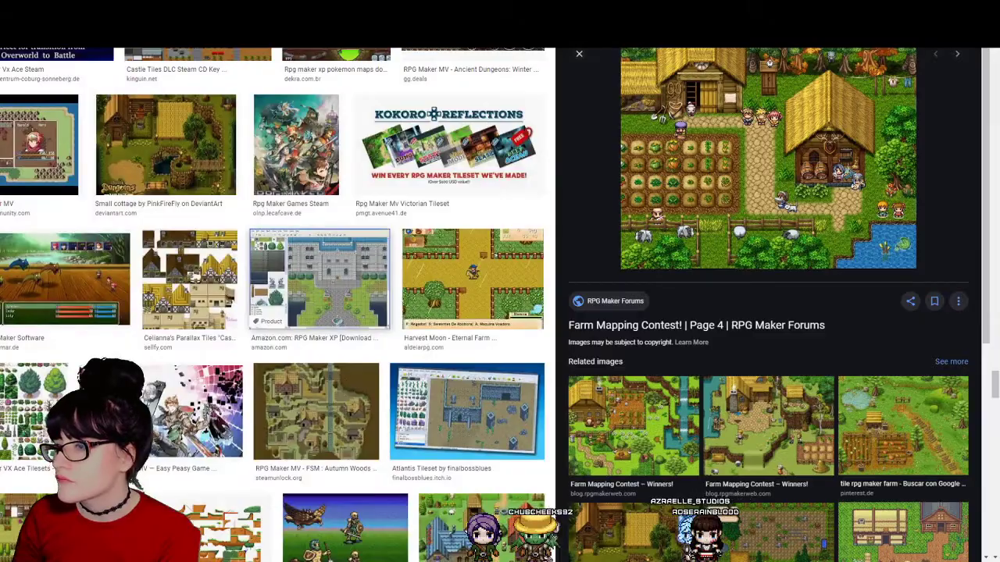
pyautogui.scroll(-4, 351, 324)
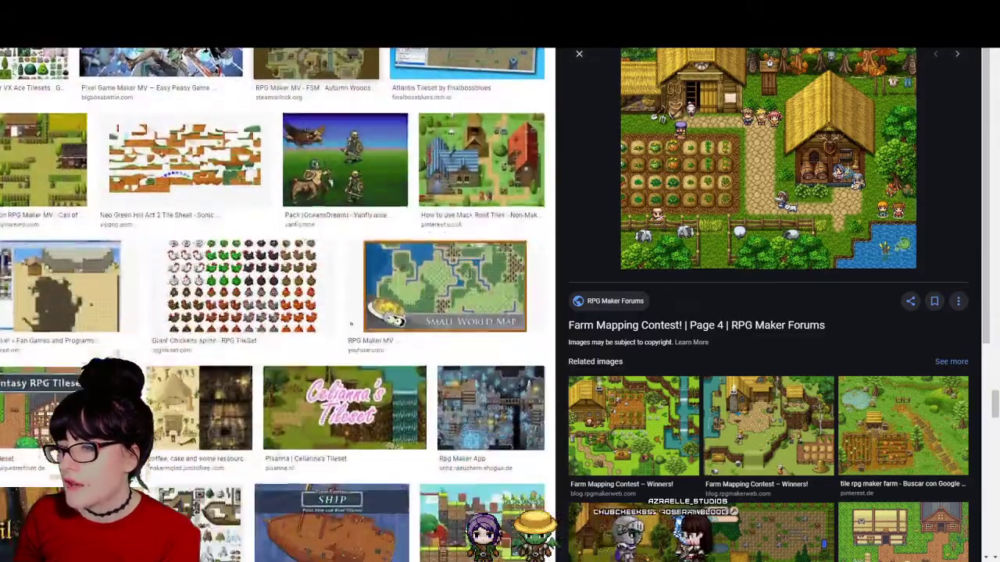
pyautogui.scroll(-10, 350, 323)
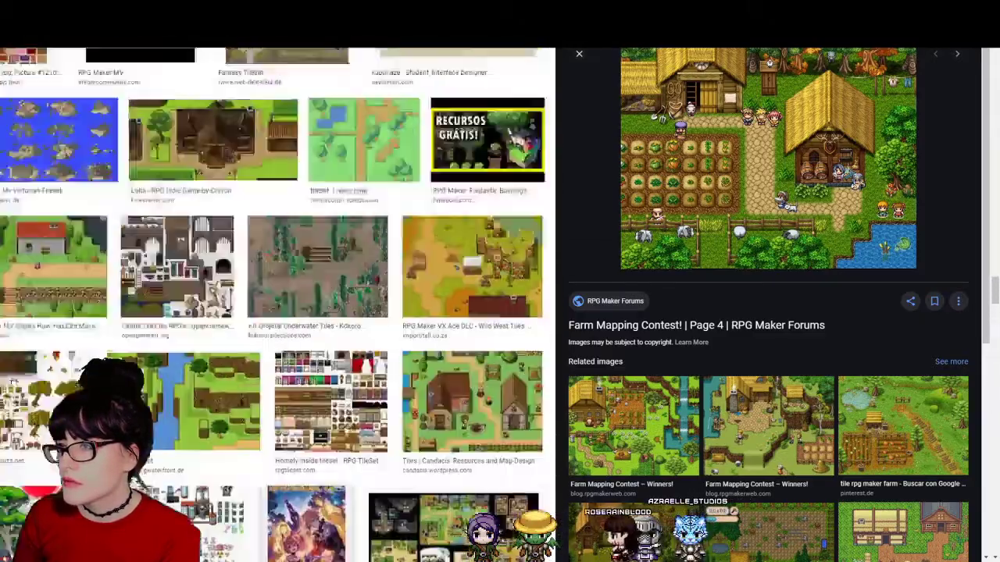
pyautogui.scroll(-10, 350, 323)
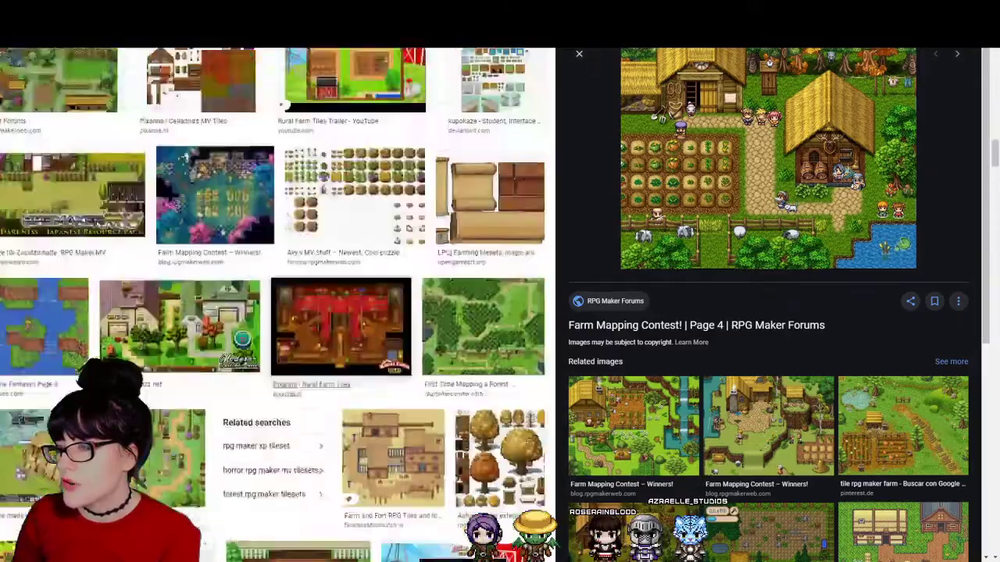
# Step: Preview the "Time Fantasy: Farm and Fort" map and open the product page of Celianna's Parallax Tiles "Old Farm Tiles"
pyautogui.scroll(20, 350, 323)
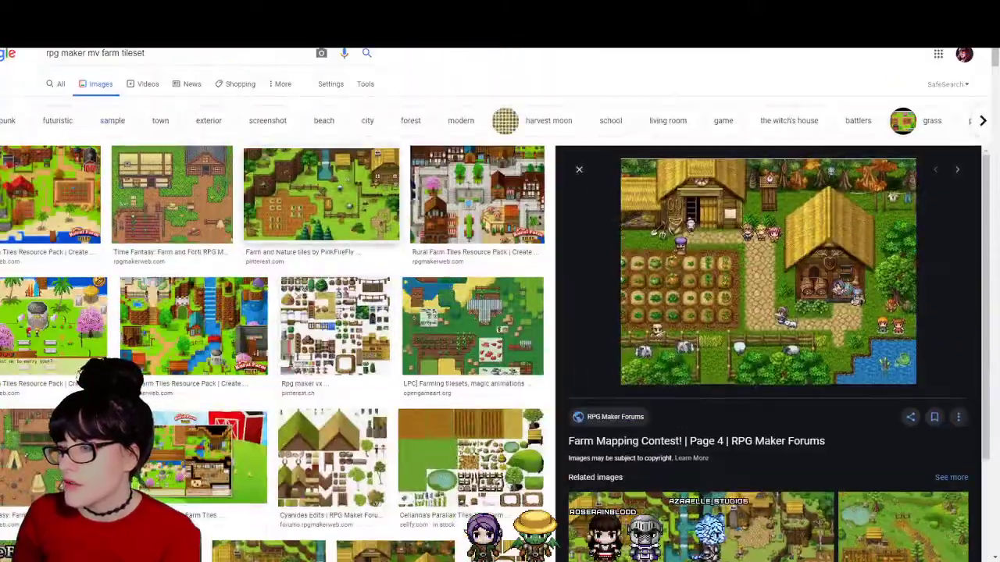
pyautogui.click(172, 194)
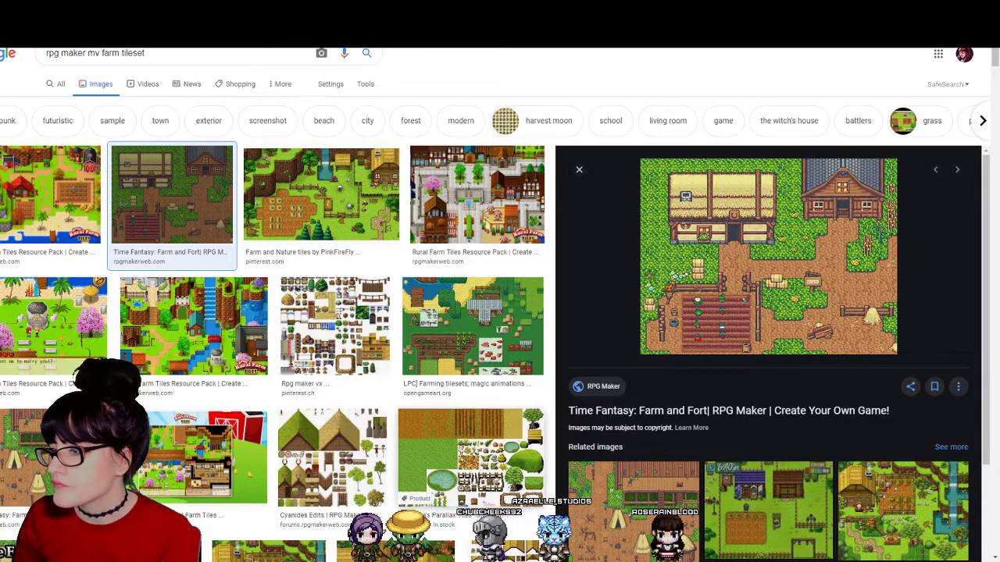
pyautogui.click(471, 458)
pyautogui.click(768, 183)
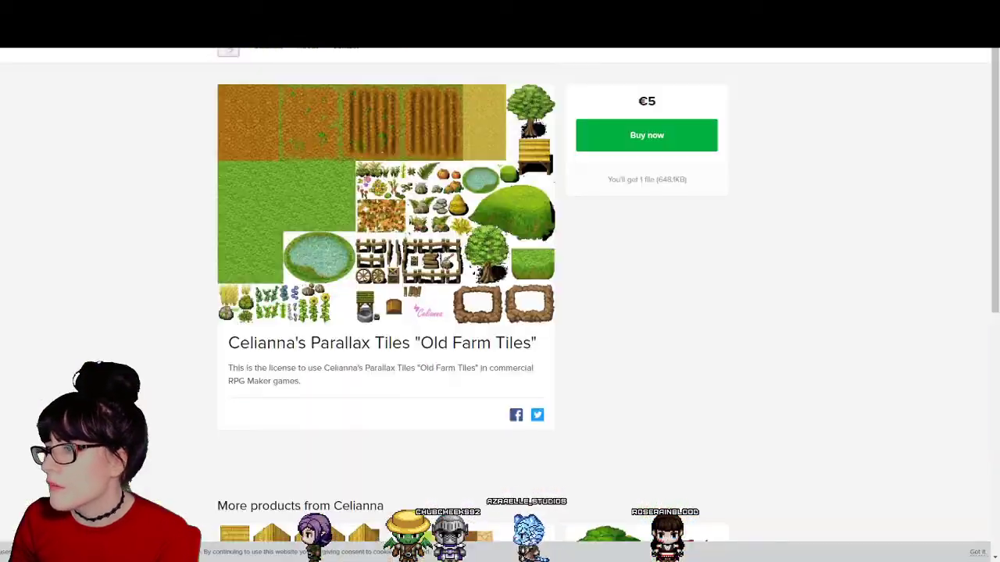
pyautogui.scroll(-1, 500, 305)
pyautogui.scroll(1, 500, 305)
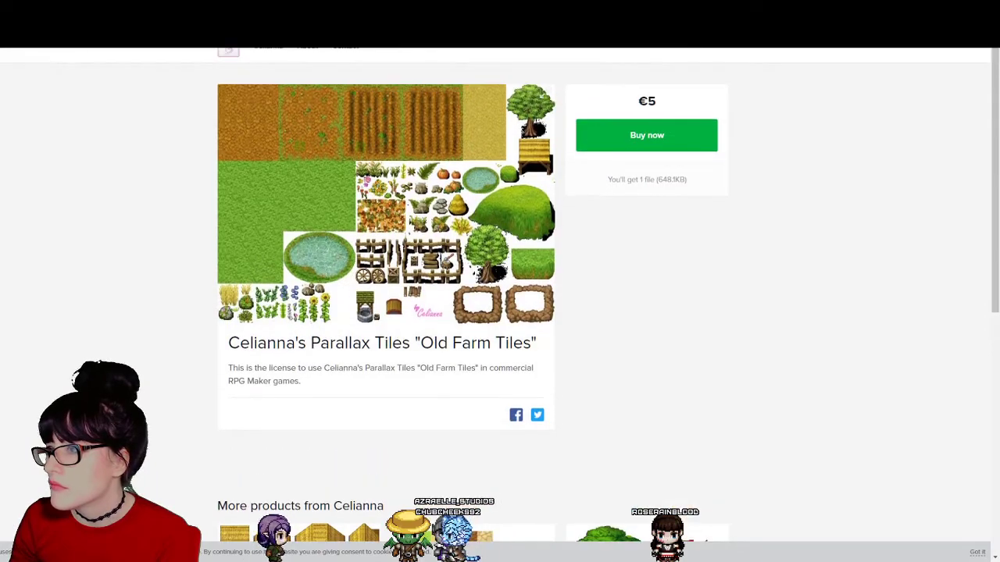
# Step: Look through the "A Better Swamp Tileset" forum thread and reveal its Outside Swamp A1 spoiler image
pyautogui.hotkey('ctrl', 'Tab')
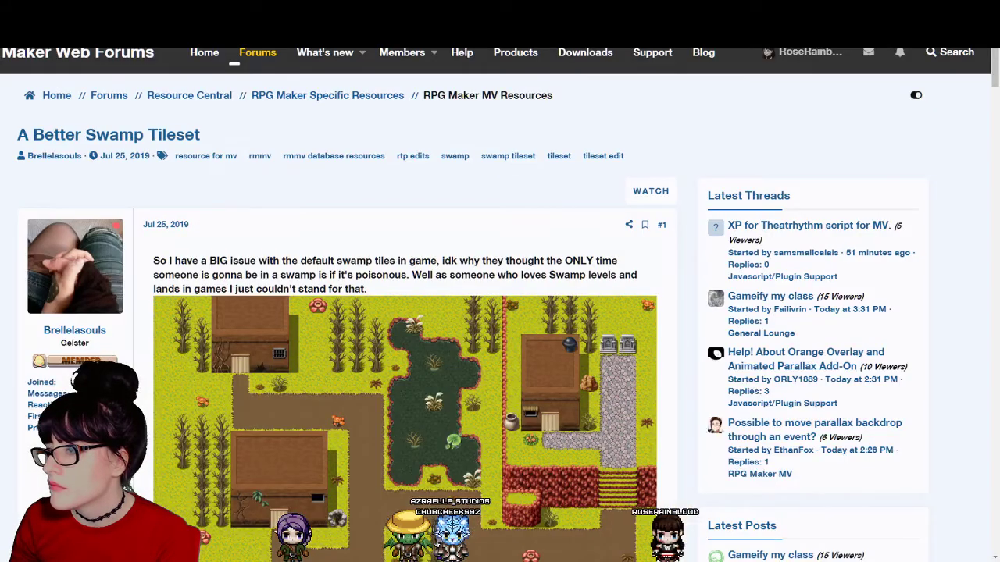
pyautogui.scroll(-10, 499, 304)
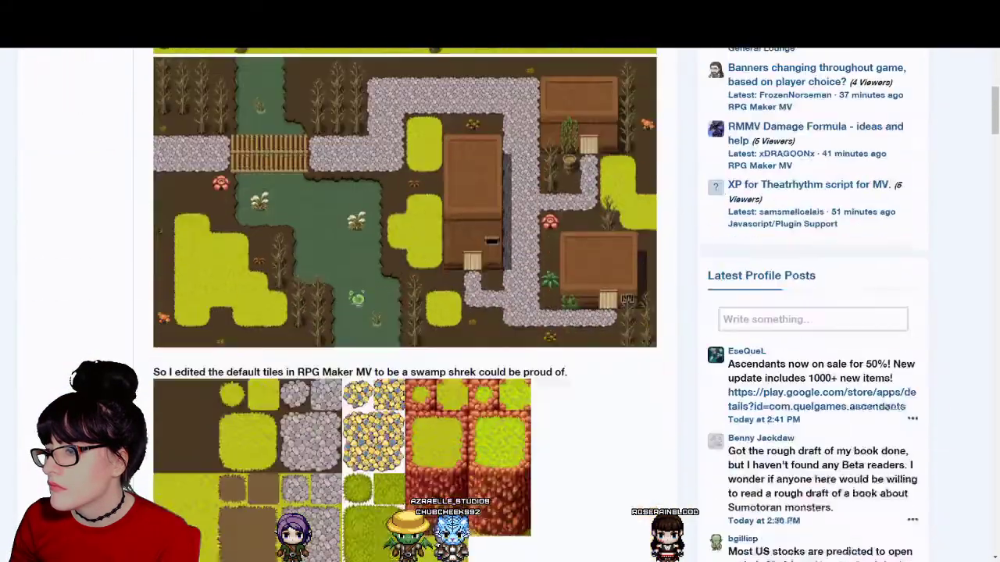
pyautogui.scroll(-5, 500, 305)
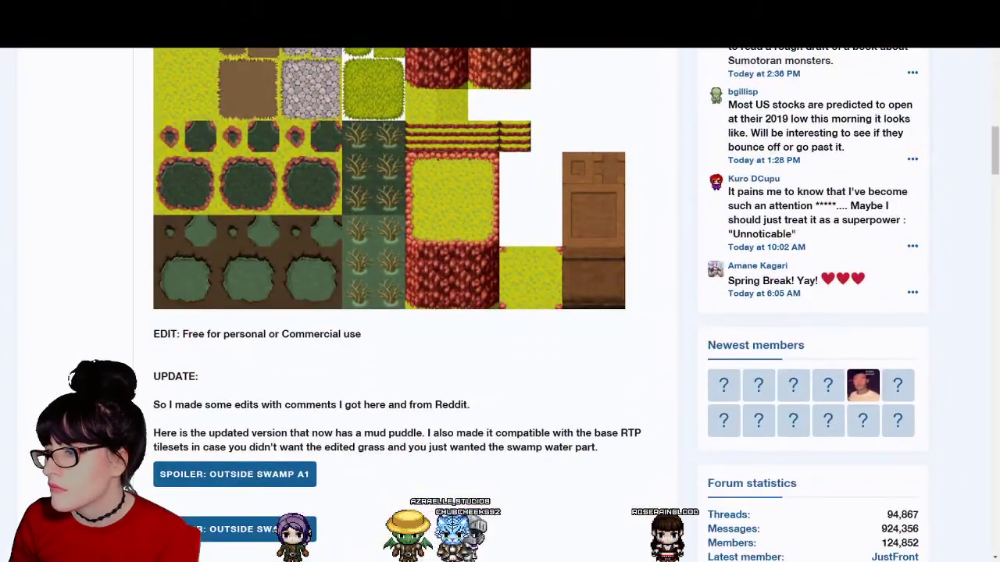
pyautogui.scroll(-1, 500, 305)
pyautogui.click(234, 419)
pyautogui.scroll(-10, 499, 304)
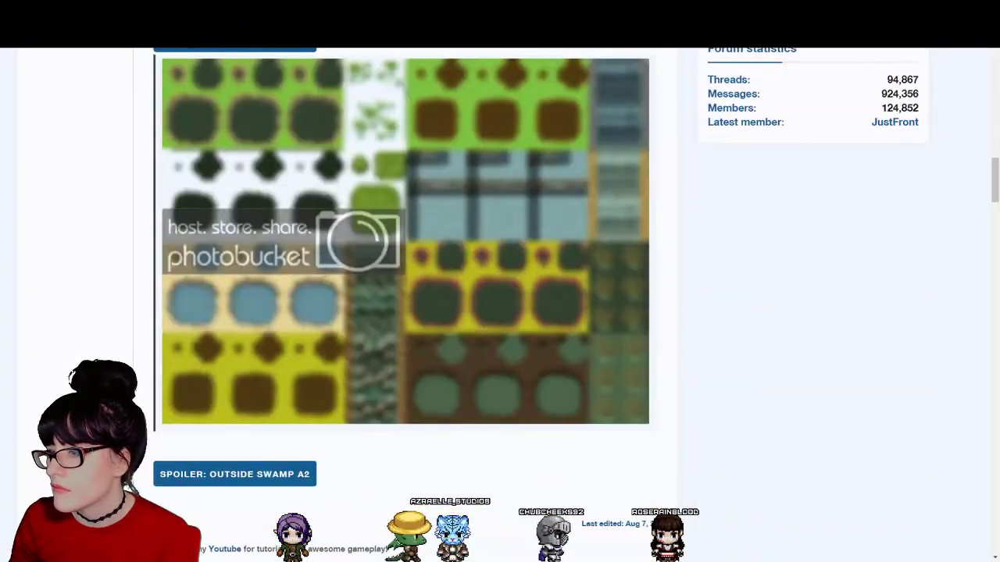
# Step: Read through the "Free Grass and Dirt Tiles" thread, view the full swamp tileset image, and return to the farm tileset image results
pyautogui.hotkey('ctrl', 'Tab')
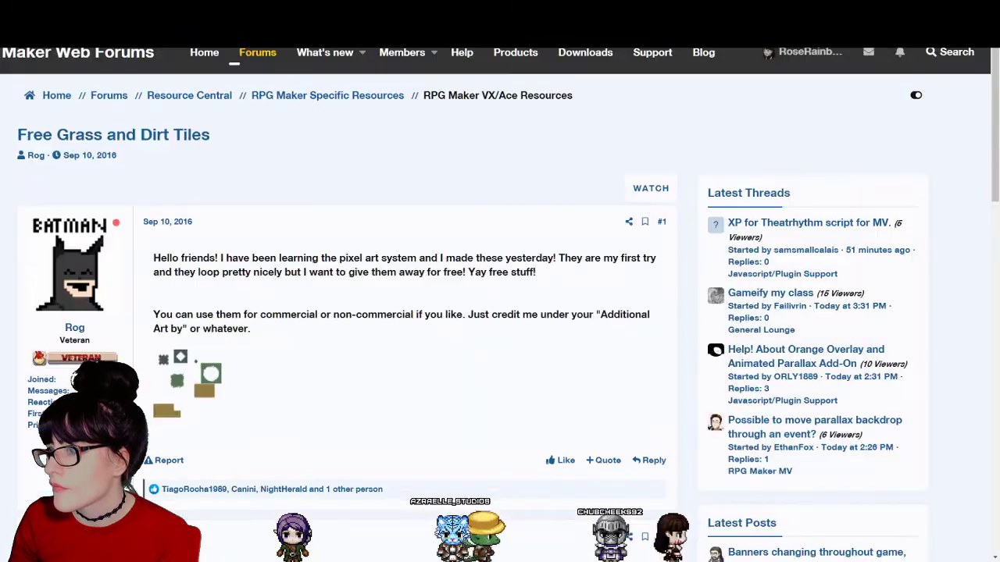
pyautogui.scroll(-8, 649, 85)
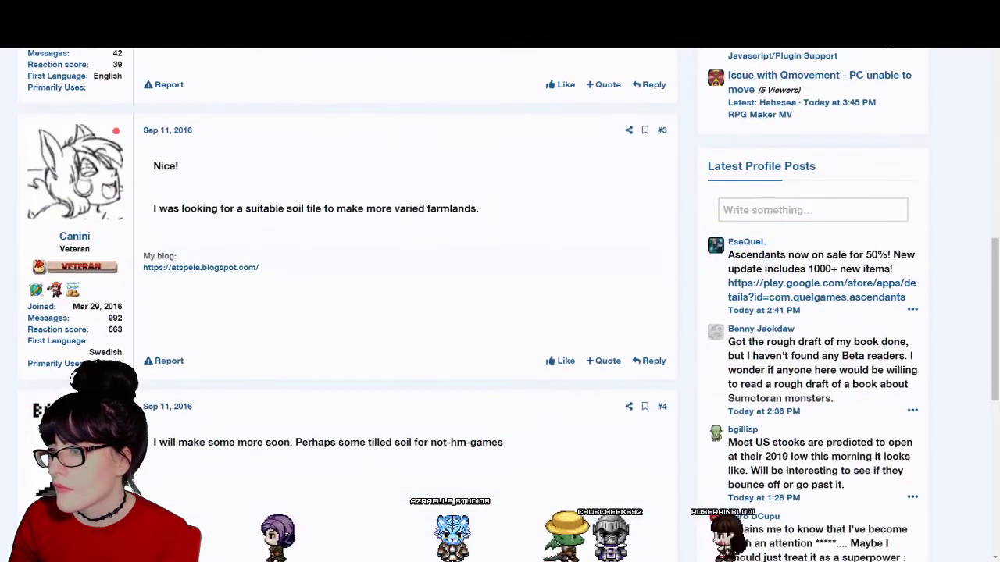
pyautogui.scroll(-10, 500, 305)
pyautogui.hotkey('ctrl', 'Tab')
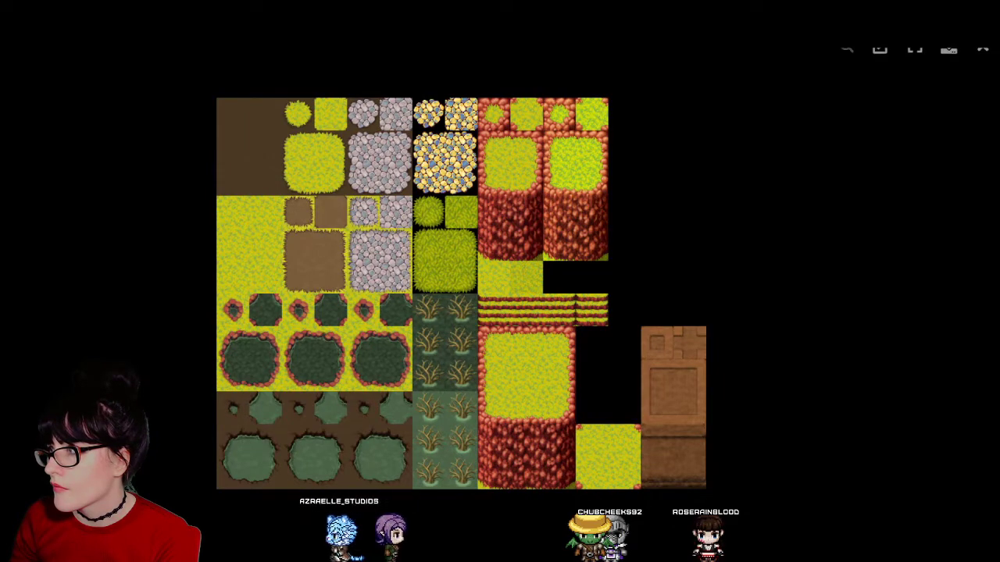
pyautogui.hotkey('ctrl', 'Tab')
pyautogui.hotkey('ctrl', 'Tab')
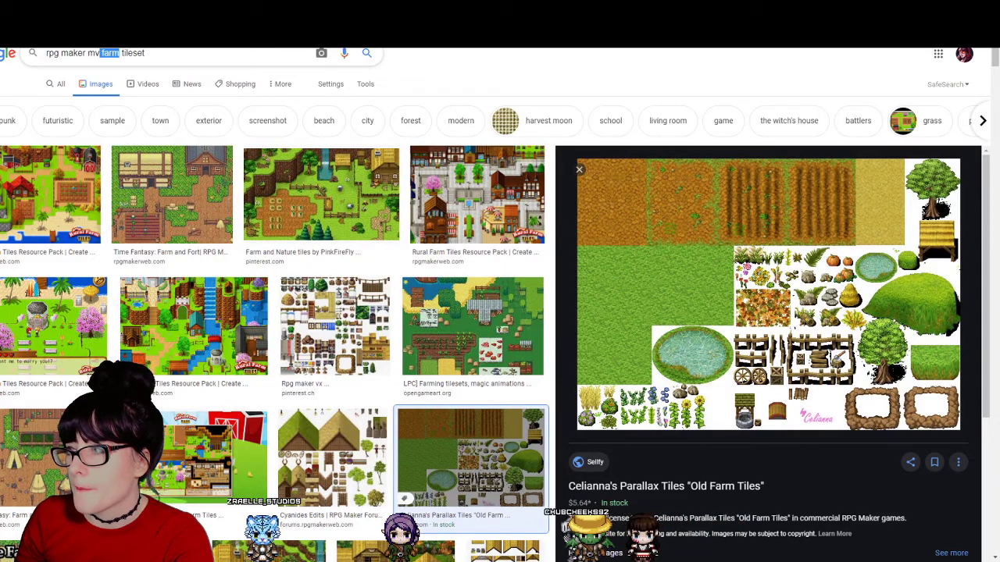
# Step: Search images for "rpg maker mv ground tileset" instead of the farm tileset
pyautogui.write('grou')
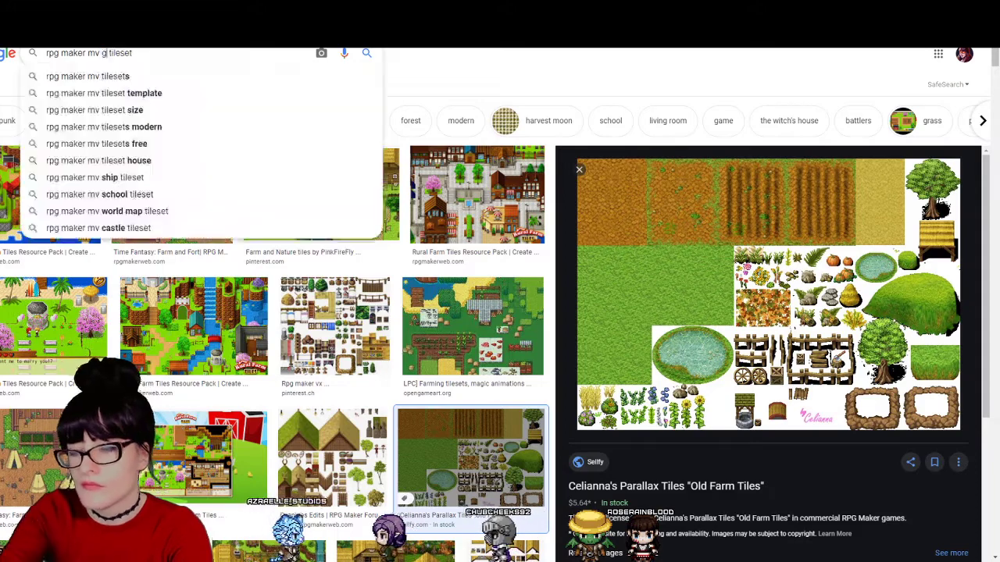
pyautogui.write('nd')
pyautogui.press('Return')
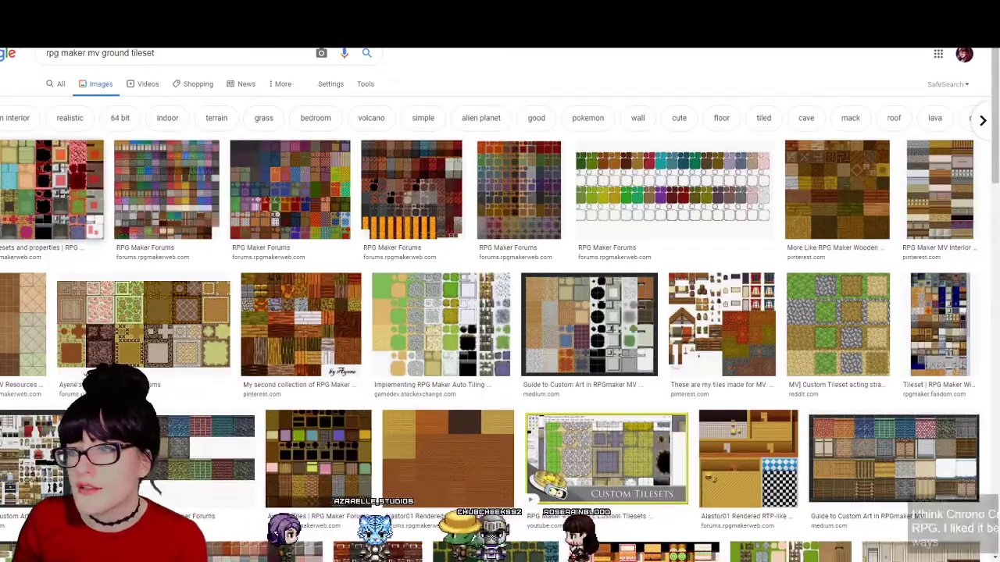
# Step: Preview the "custom tilesets and properties" image and the four RPG Maker Forums tilesets beside it
pyautogui.click(51, 189)
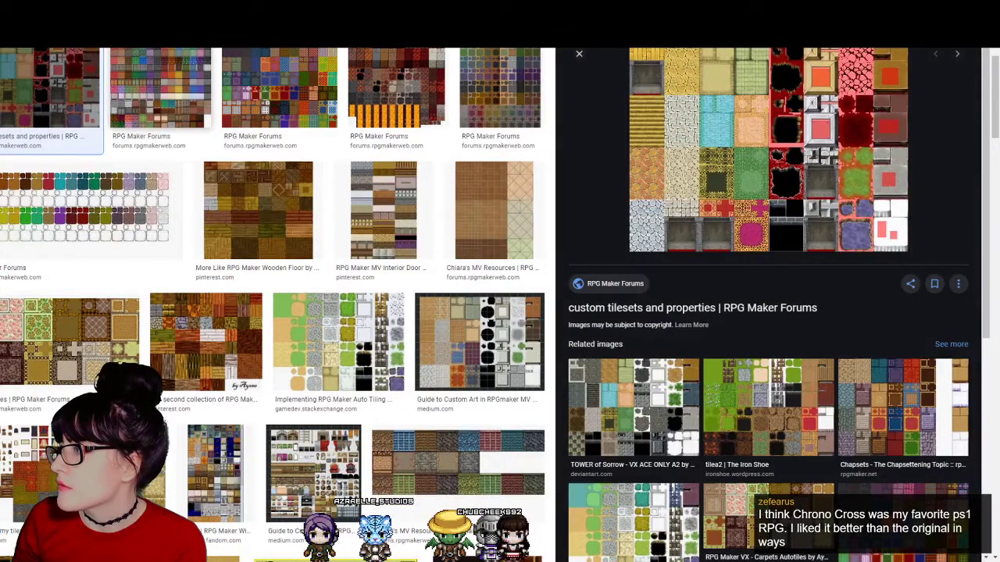
pyautogui.click(160, 90)
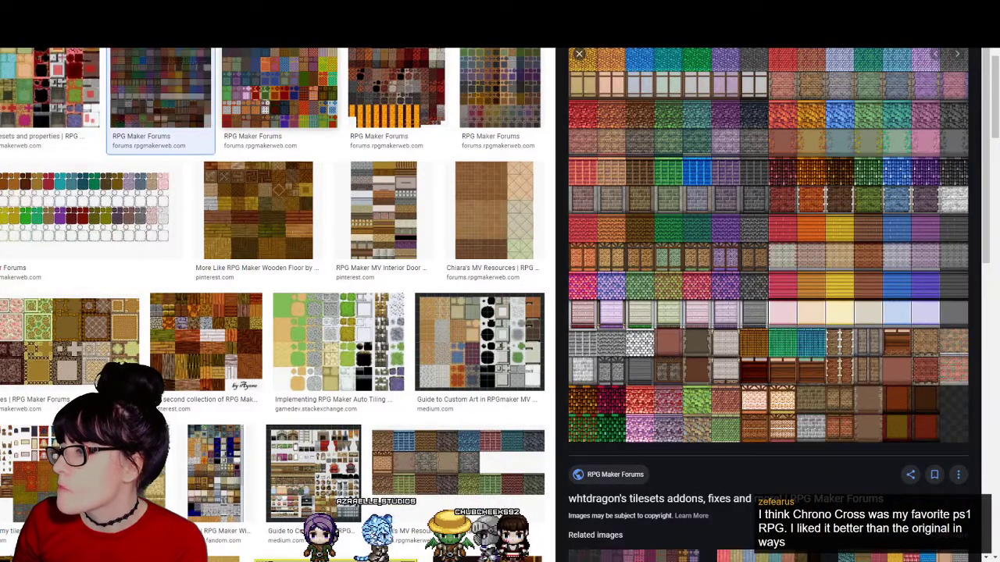
pyautogui.click(279, 90)
pyautogui.click(397, 88)
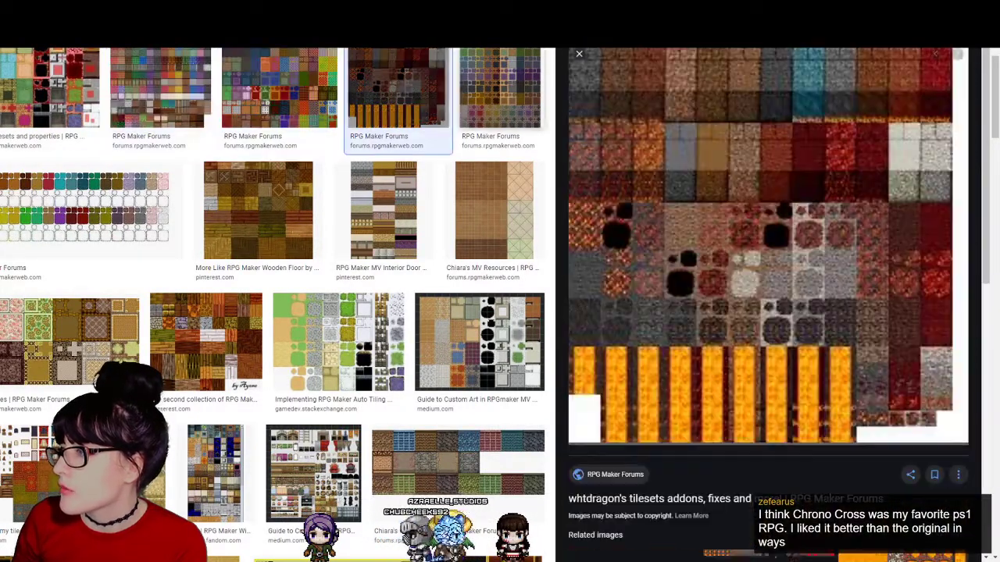
pyautogui.click(500, 88)
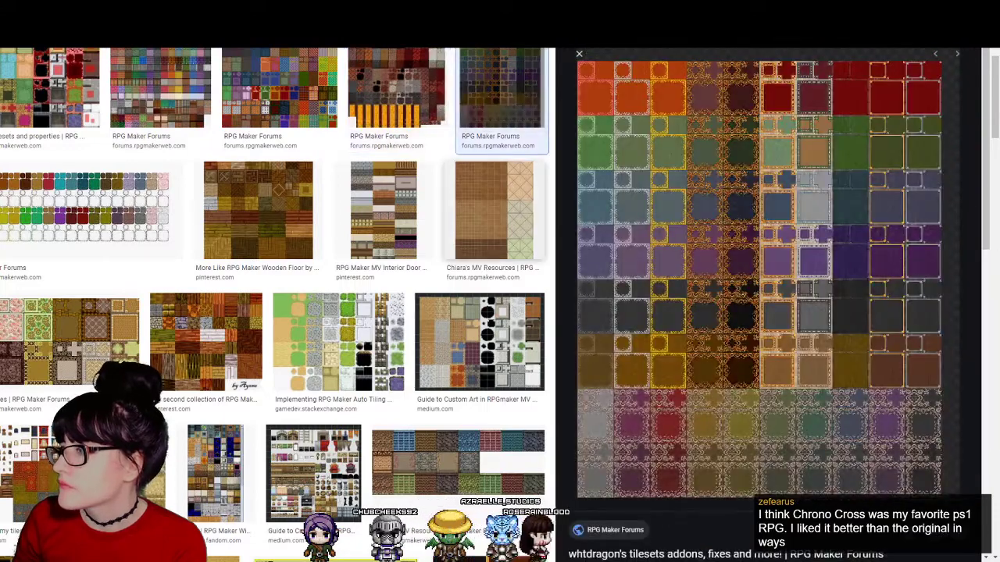
# Step: Preview the second row of tilesets, including interior door walls, wooden floors and whtdragon's addons, plus the carpet and "second collection" images
pyautogui.click(494, 211)
pyautogui.click(384, 210)
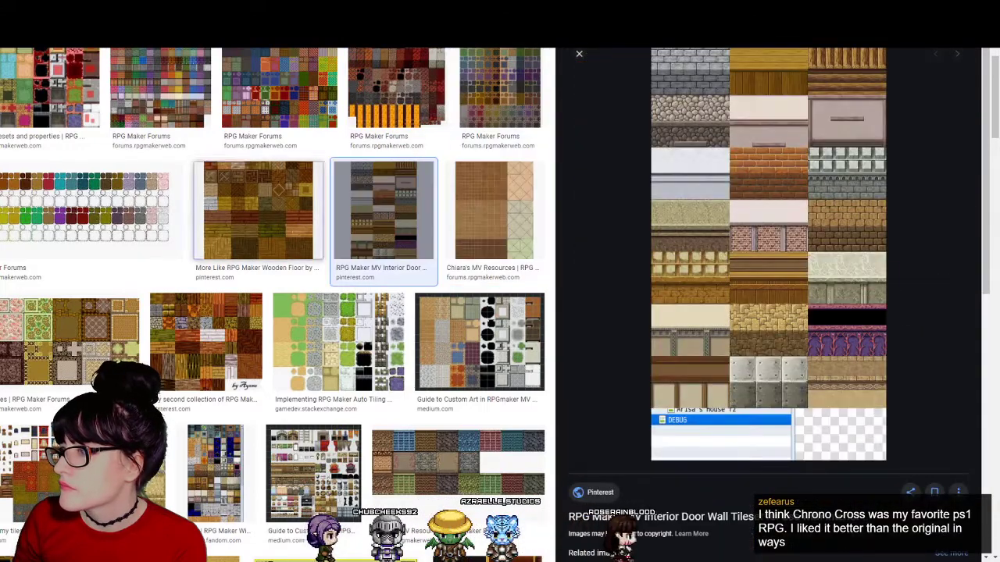
pyautogui.click(257, 211)
pyautogui.click(92, 211)
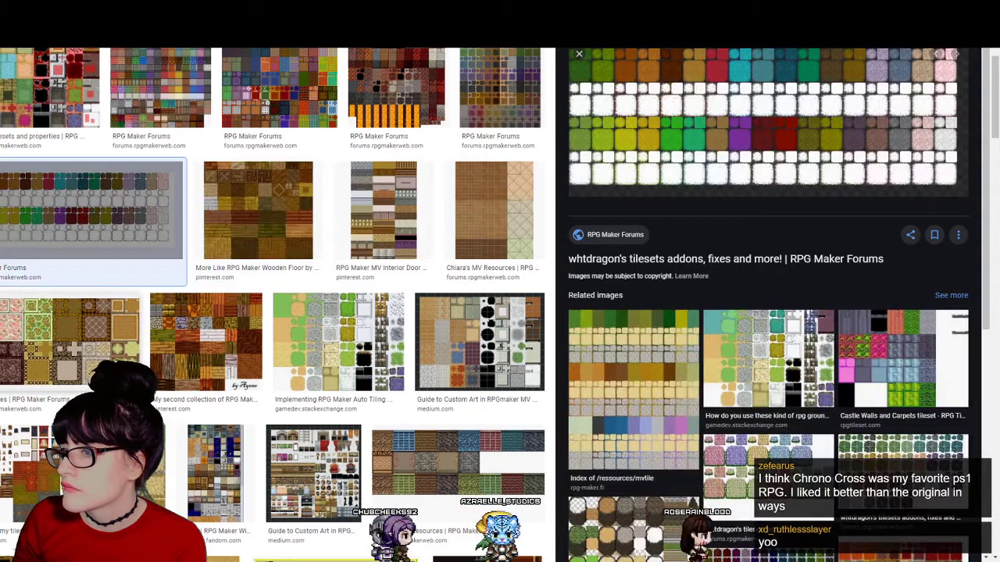
pyautogui.click(69, 341)
pyautogui.click(205, 341)
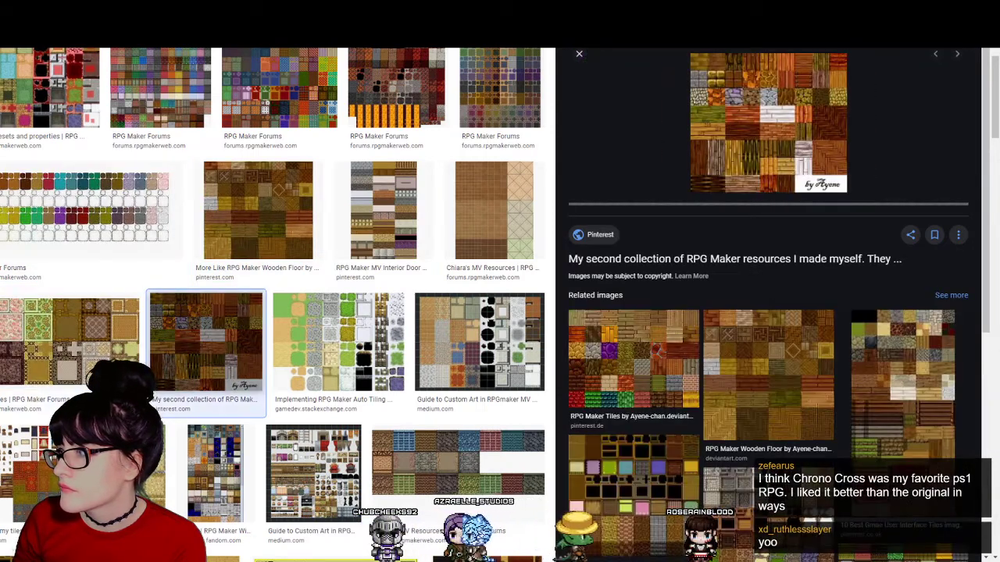
# Step: Preview the auto tiling and custom art guide tilesets, then the next row from Chiara's resources to the "tiles made for MV" image
pyautogui.click(338, 341)
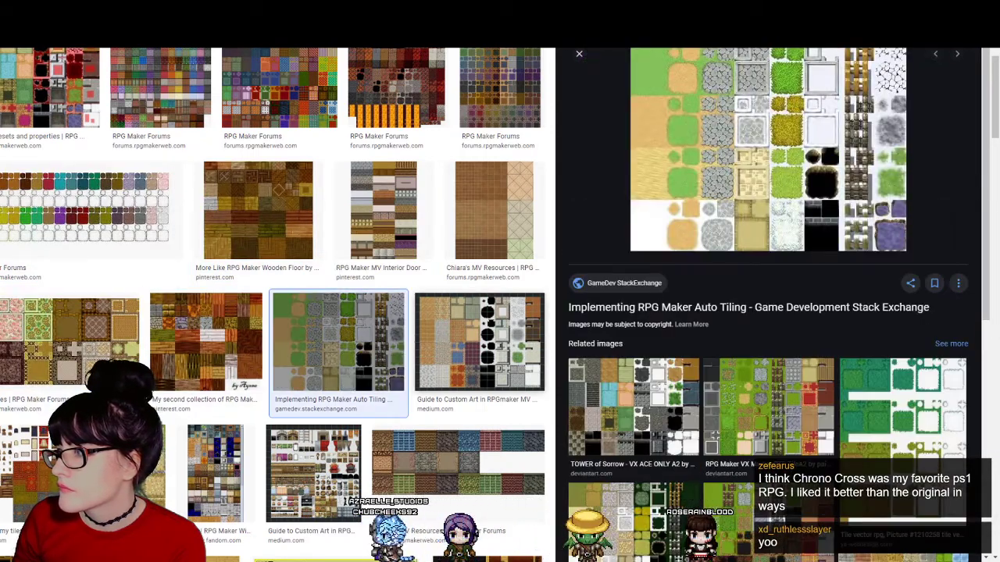
pyautogui.click(479, 341)
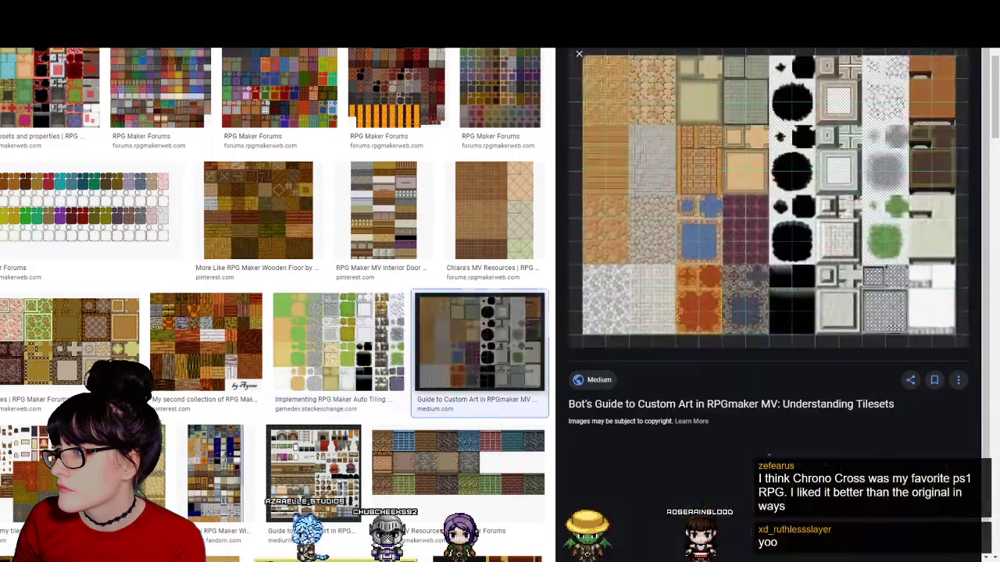
pyautogui.scroll(-2, 479, 341)
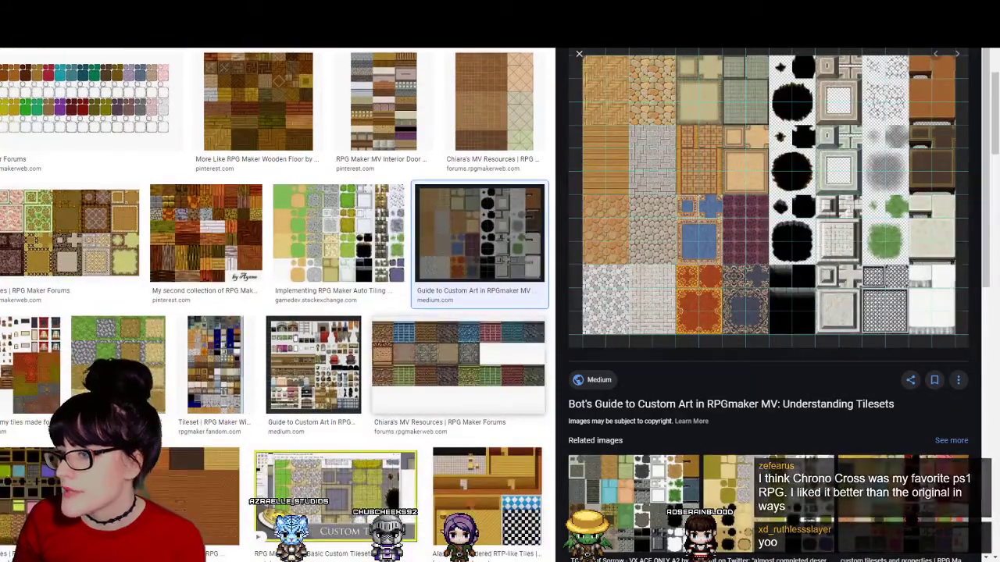
pyautogui.click(458, 355)
pyautogui.click(215, 364)
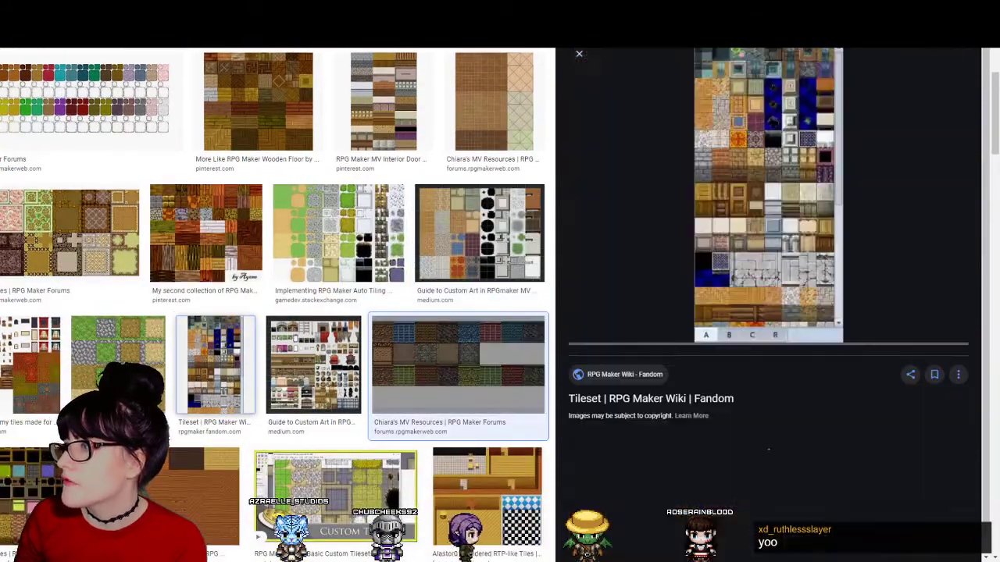
pyautogui.click(118, 355)
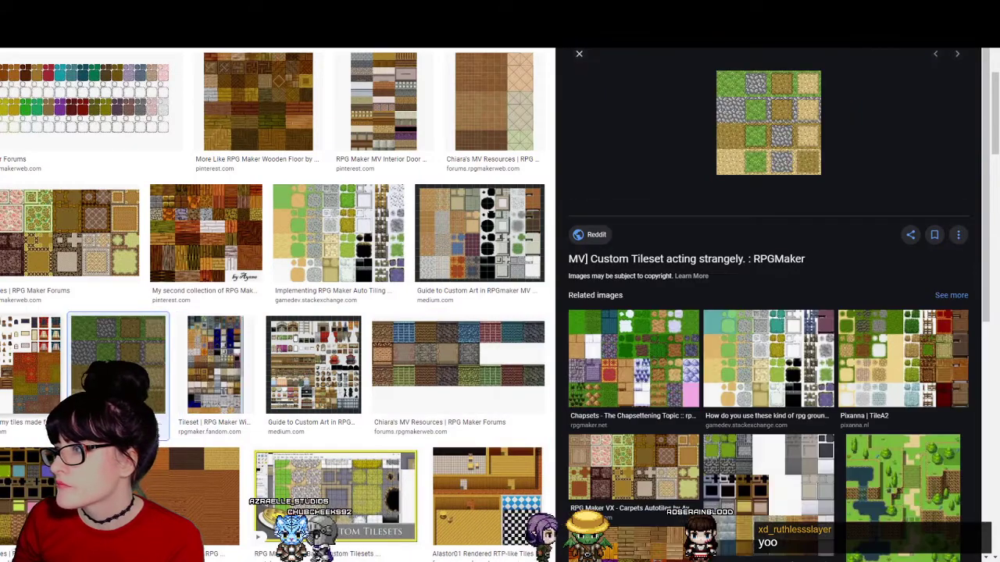
pyautogui.click(31, 359)
# Step: Look further down the ground tileset results, previewing the custom art guide sheets, the modern tileset and the "Sweet Village Tilesets" map
pyautogui.scroll(-3, 273, 305)
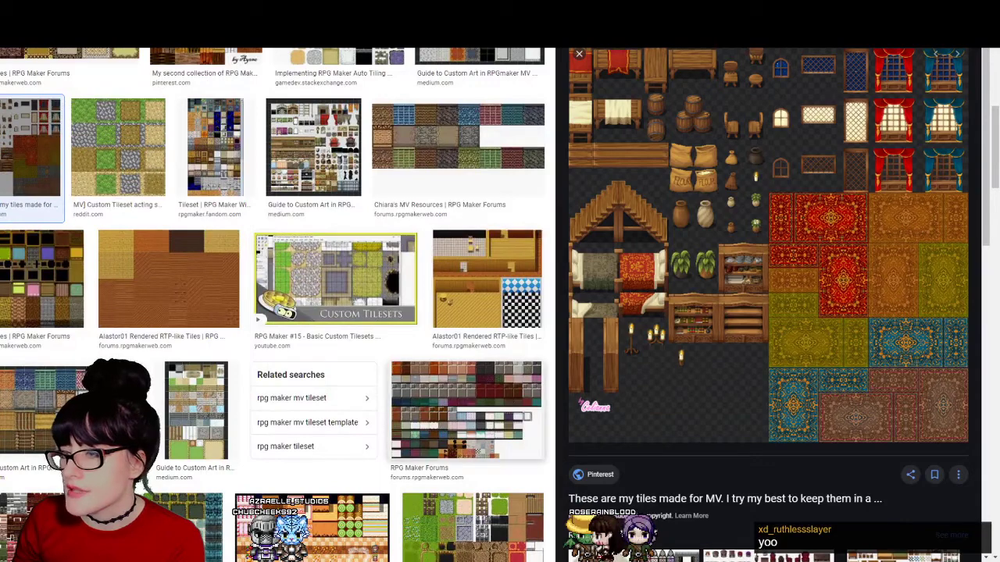
pyautogui.click(466, 410)
pyautogui.click(196, 410)
pyautogui.click(78, 408)
pyautogui.scroll(-4, 273, 304)
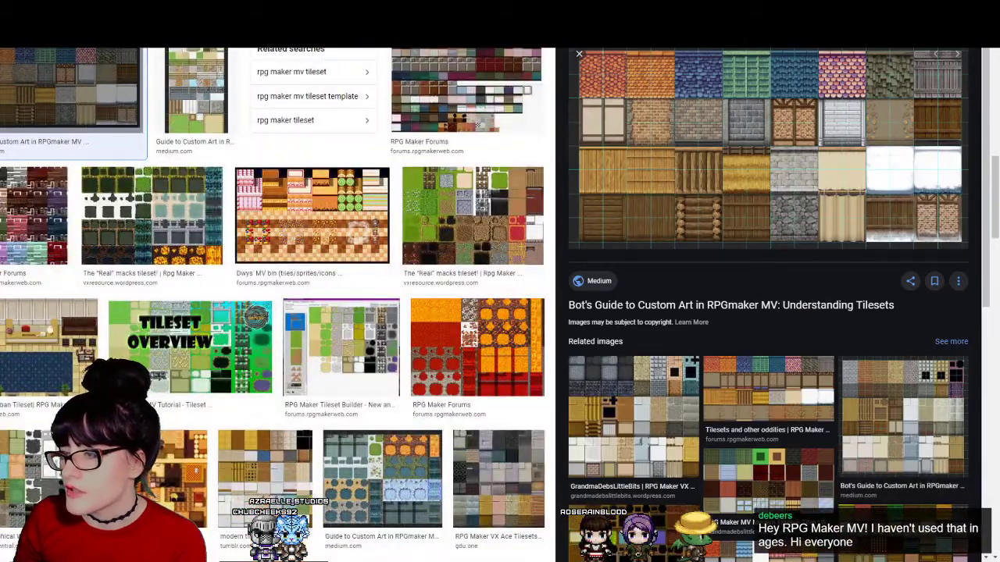
pyautogui.click(264, 473)
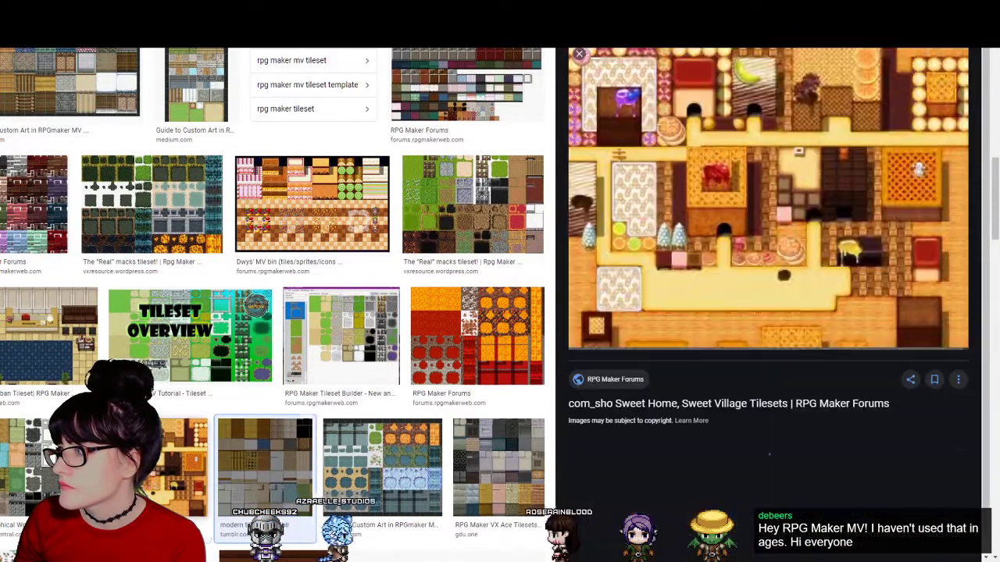
pyautogui.click(149, 468)
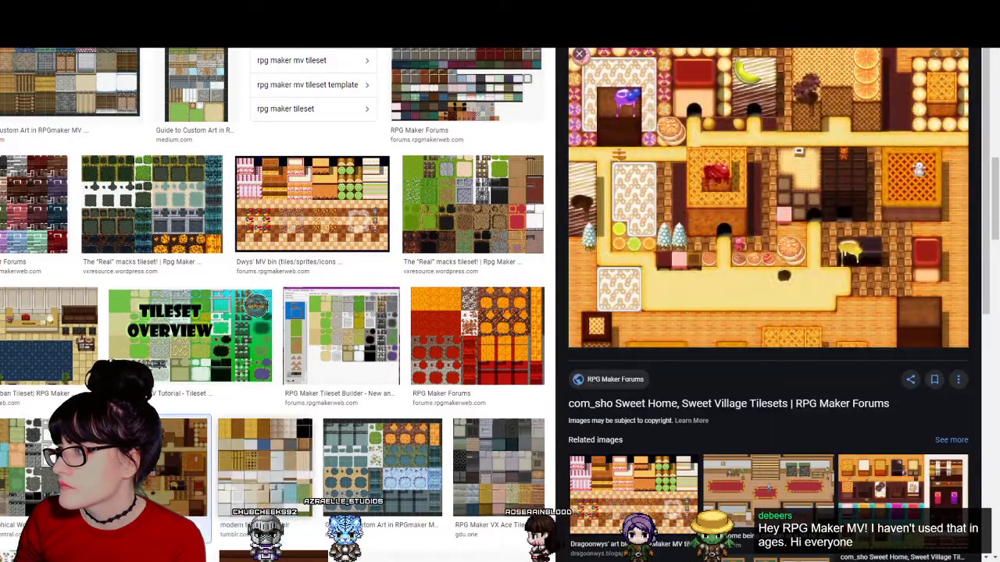
# Step: Preview Celianna's Tileset, The "Real" macks tileset and the Steam "Floor/Ground tiles" image, looking further down the results
pyautogui.click(440, 349)
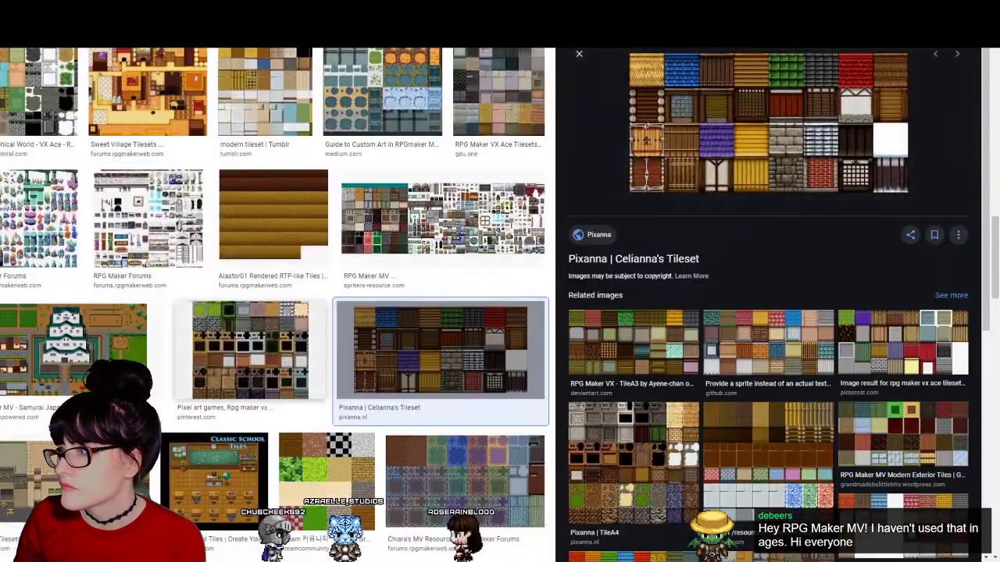
pyautogui.click(249, 350)
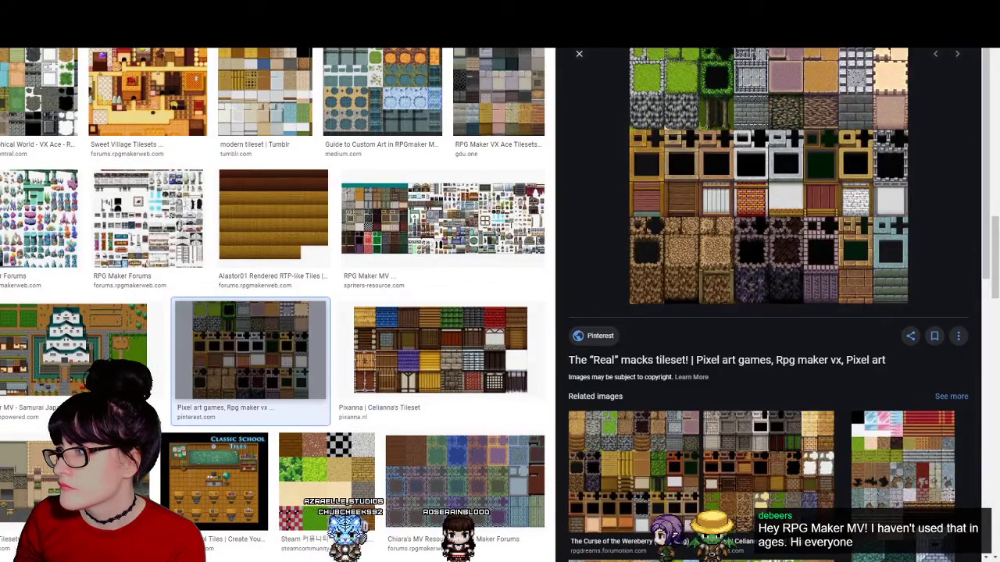
pyautogui.scroll(-2, 273, 305)
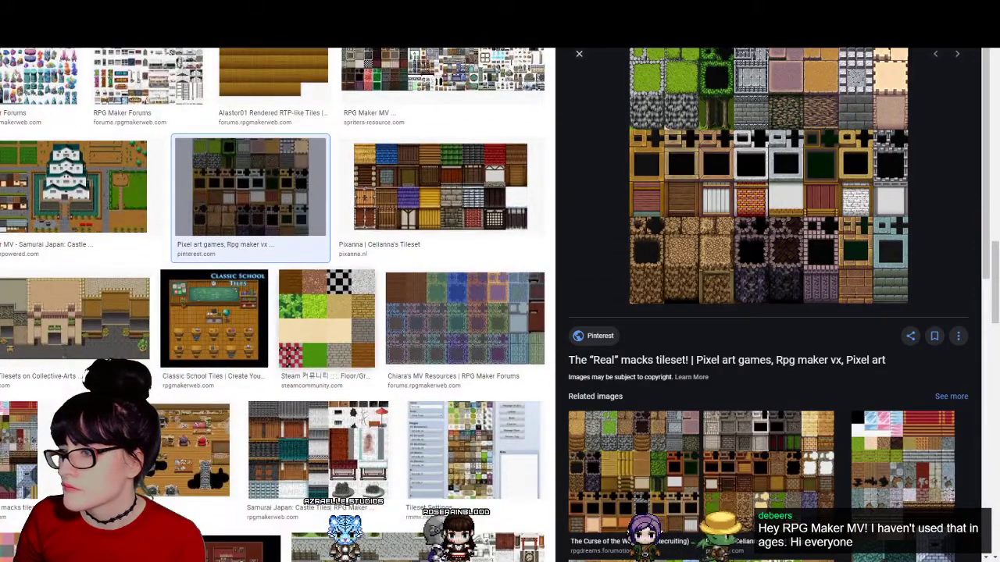
pyautogui.click(326, 316)
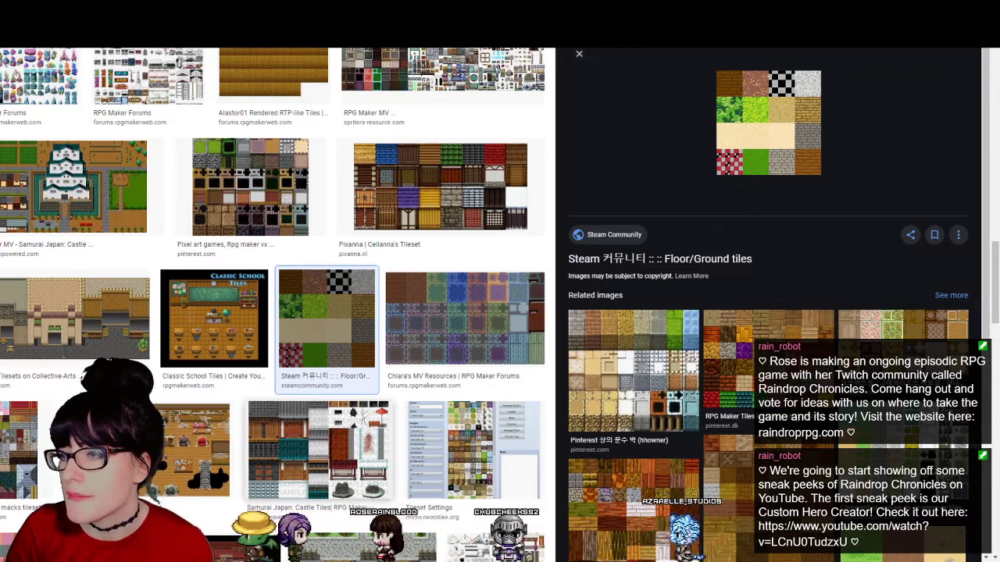
pyautogui.scroll(-4, 492, 154)
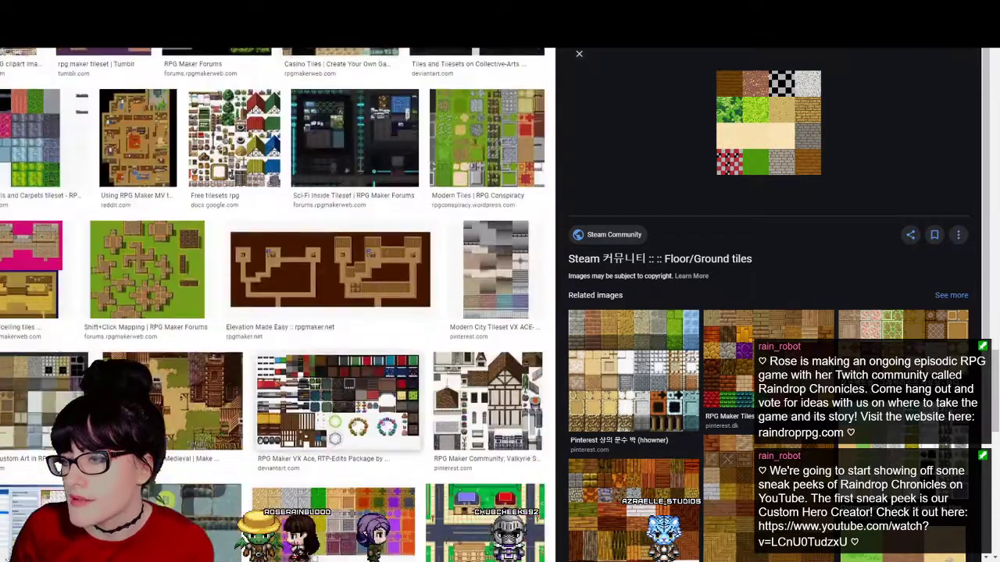
# Step: Look further down the ground tileset image results for suitable farm, floor and dirt tiles
pyautogui.scroll(-2, 273, 305)
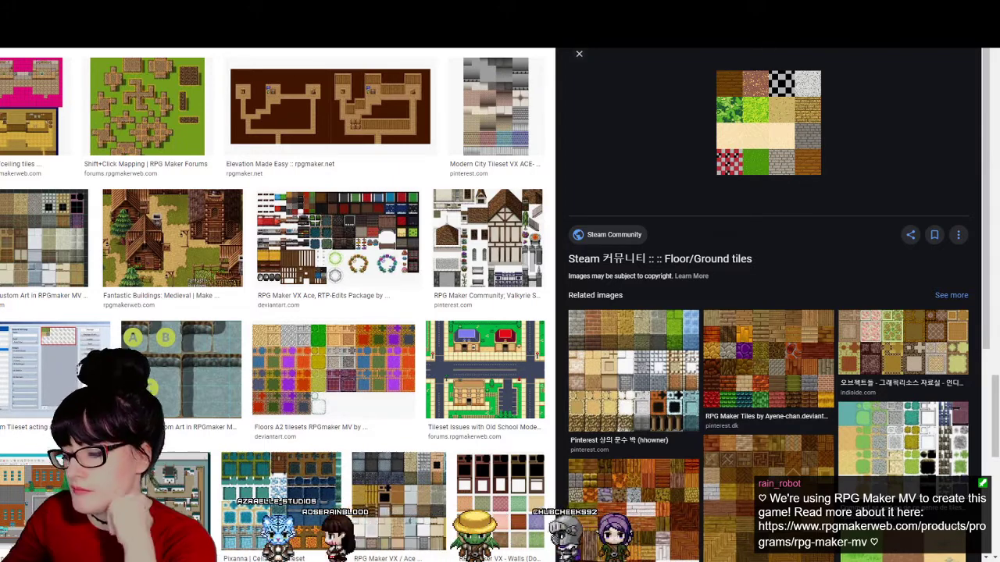
pyautogui.scroll(-4, 336, 242)
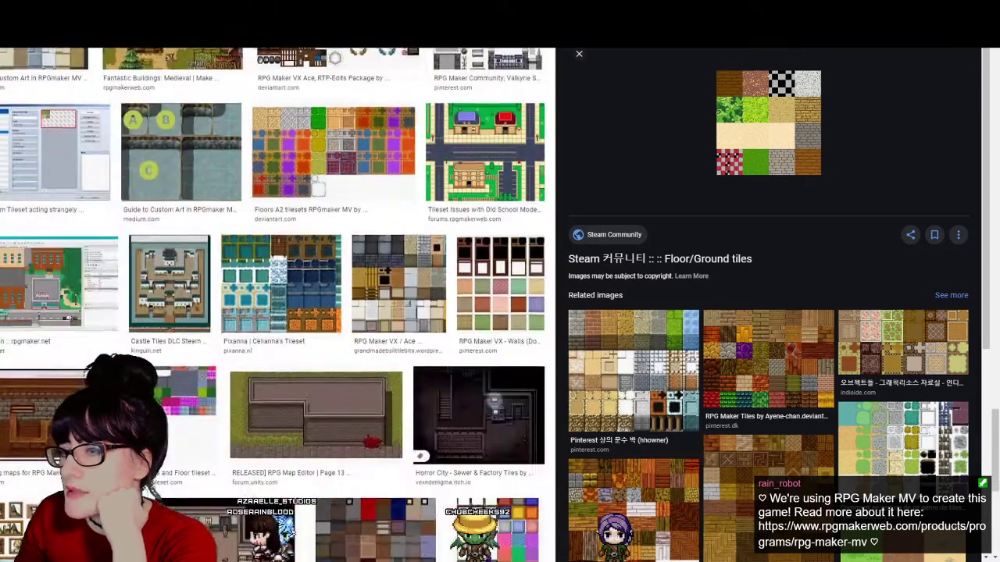
pyautogui.scroll(-4, 273, 304)
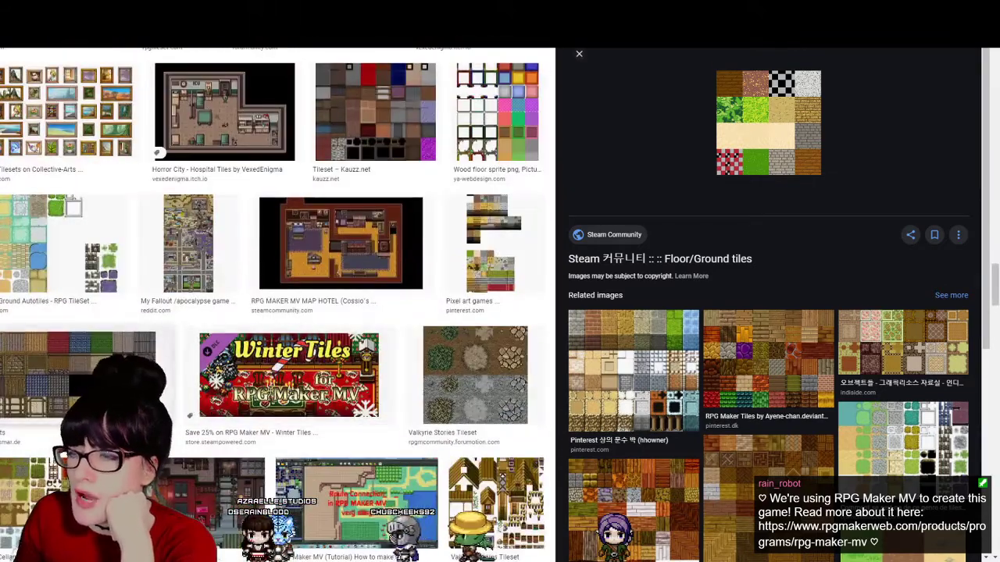
pyautogui.scroll(-2, 274, 304)
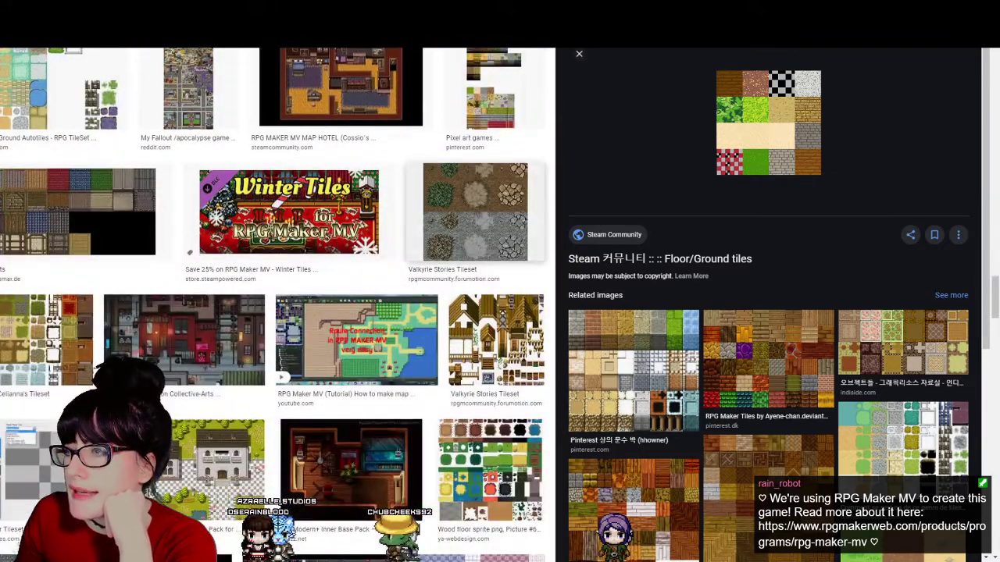
pyautogui.scroll(-3, 273, 305)
pyautogui.scroll(-1, 168, 273)
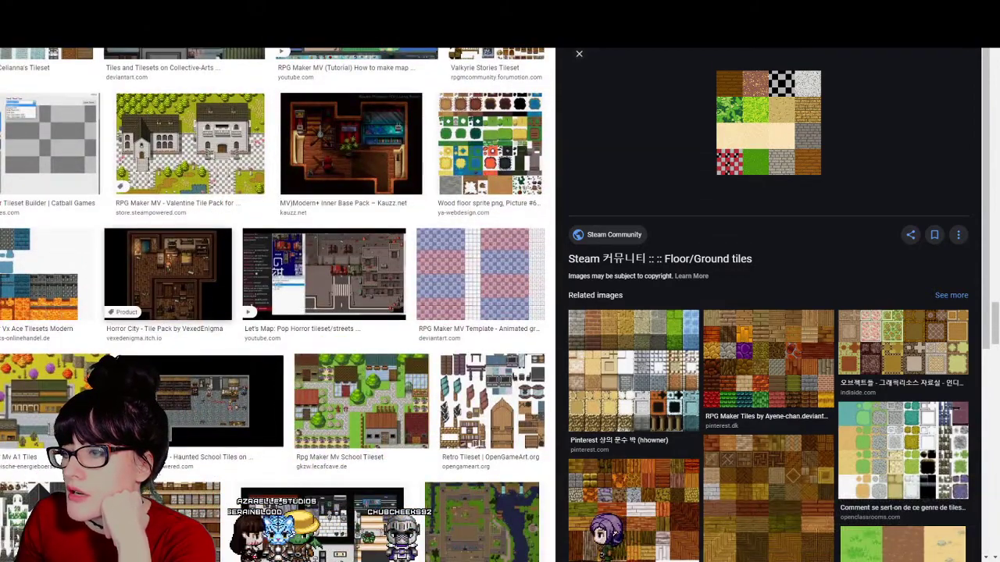
pyautogui.scroll(-3, 274, 305)
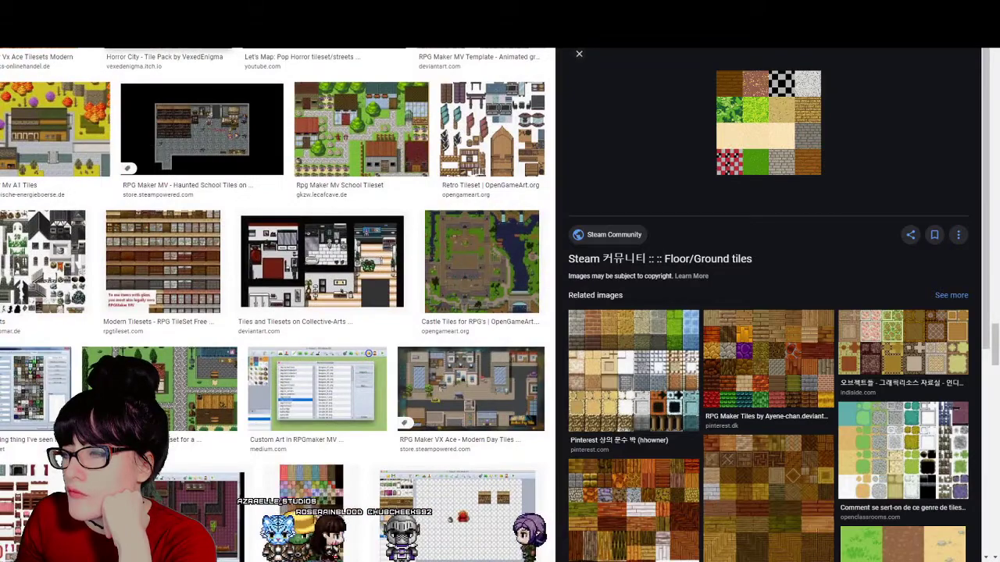
pyautogui.scroll(-1, 273, 304)
pyautogui.scroll(-5, 273, 305)
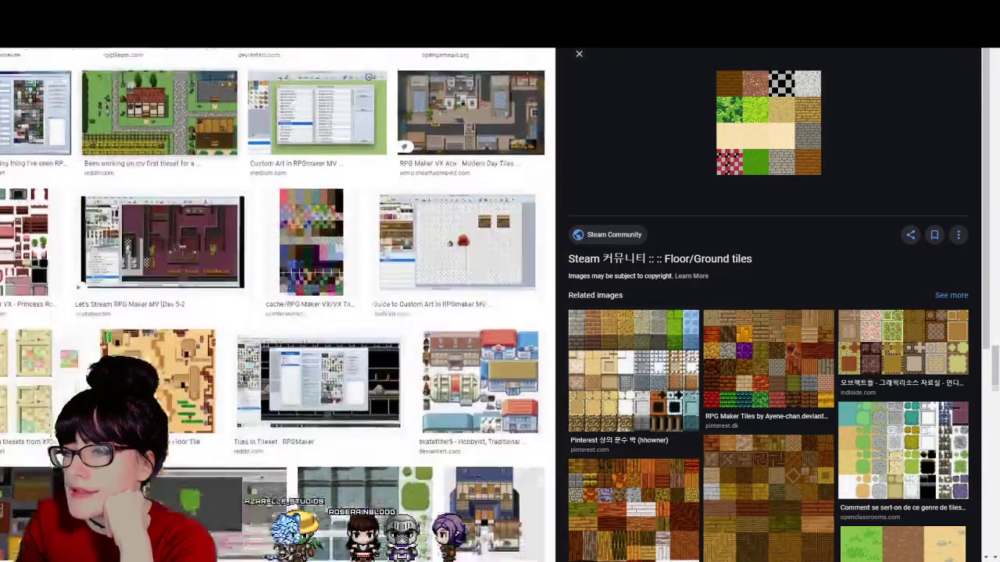
pyautogui.scroll(-5, 273, 304)
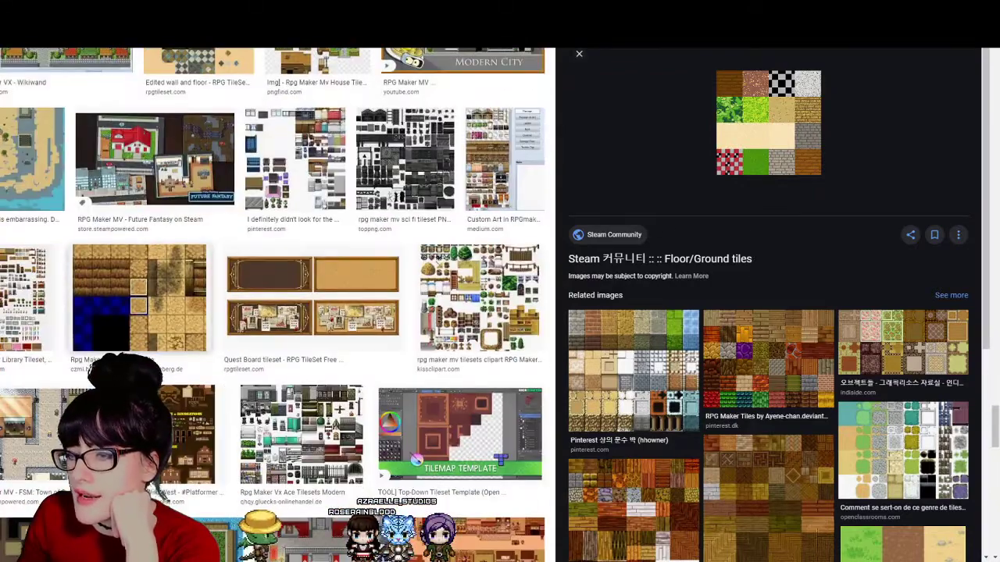
pyautogui.scroll(-3, 274, 305)
pyautogui.scroll(-5, 273, 305)
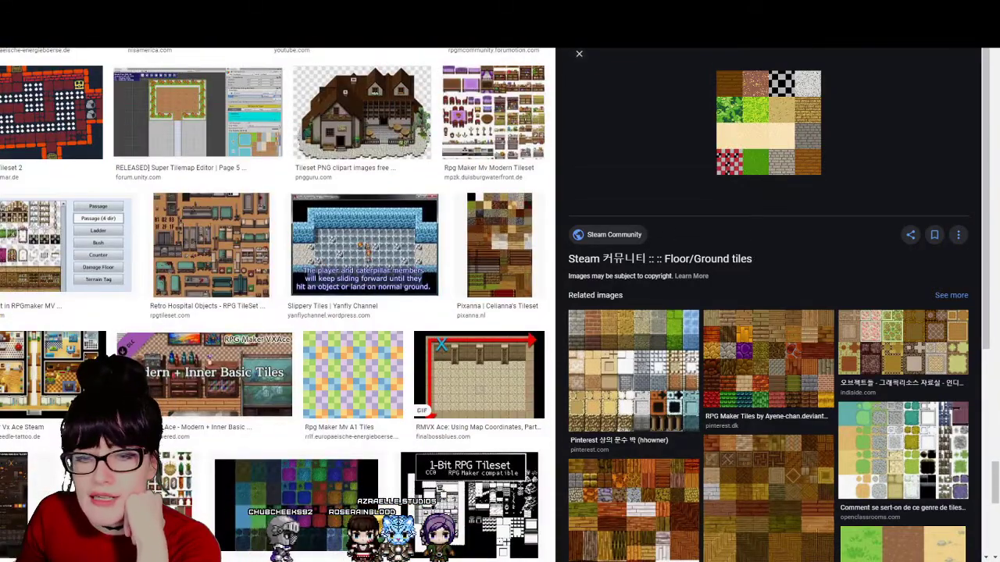
# Step: Switch to RPG Maker and examine the farmland map's sand path and dirt field at different zoom levels
pyautogui.hotkey('alt', 'Tab')
pyautogui.scroll(1, 521, 180)
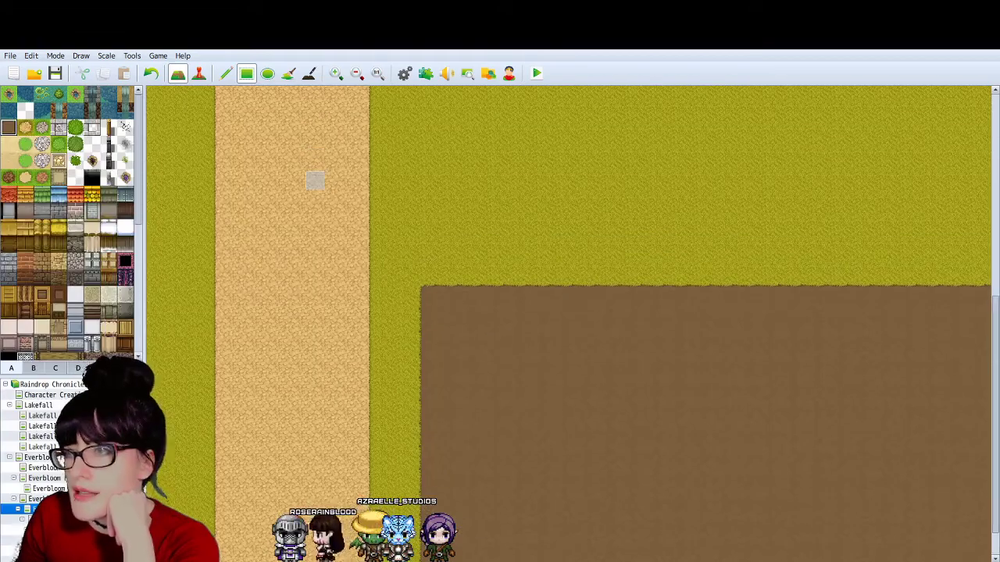
pyautogui.click(356, 73)
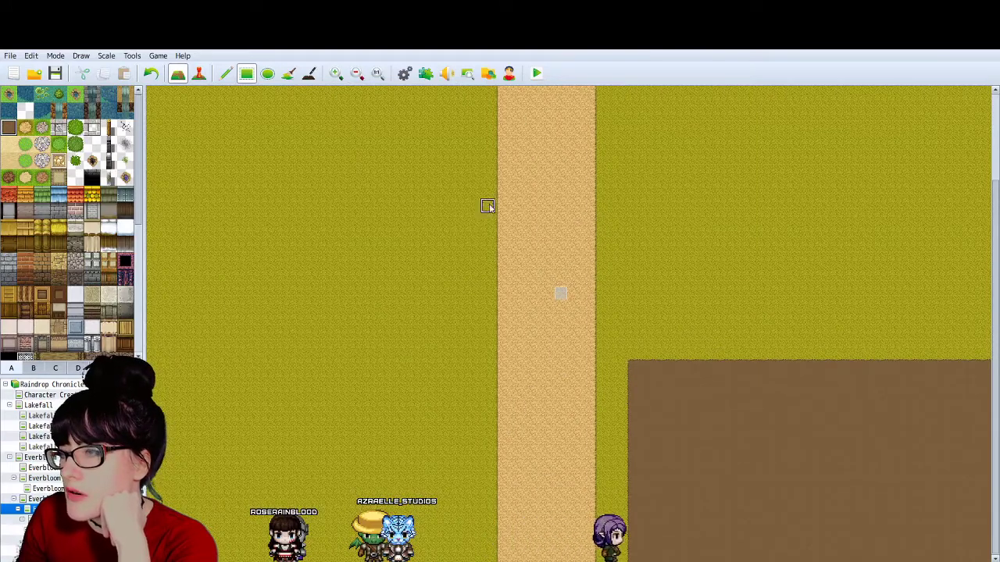
pyautogui.click(344, 71)
pyautogui.hscroll(3, 789, 379)
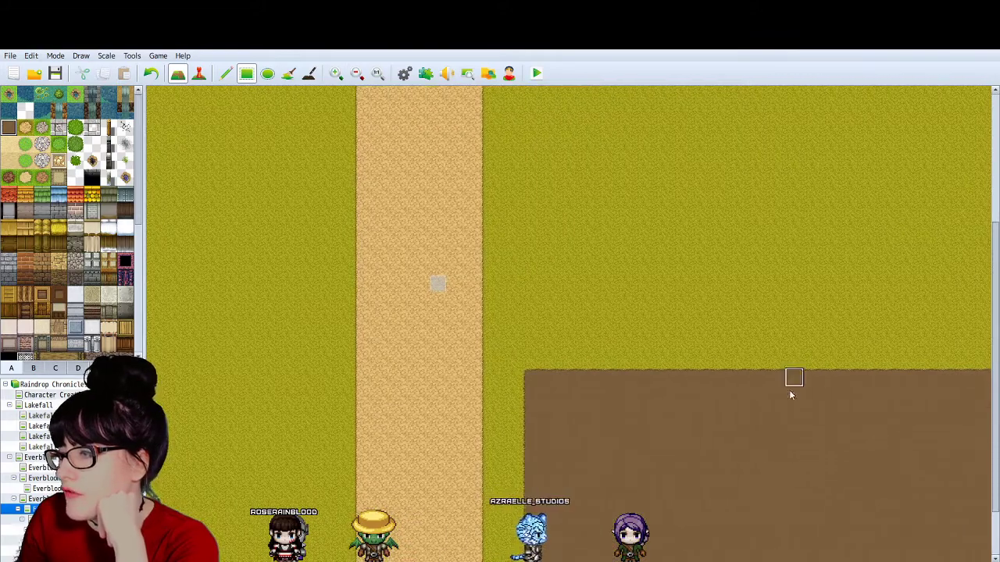
pyautogui.scroll(-2, 678, 431)
pyautogui.scroll(4, 849, 367)
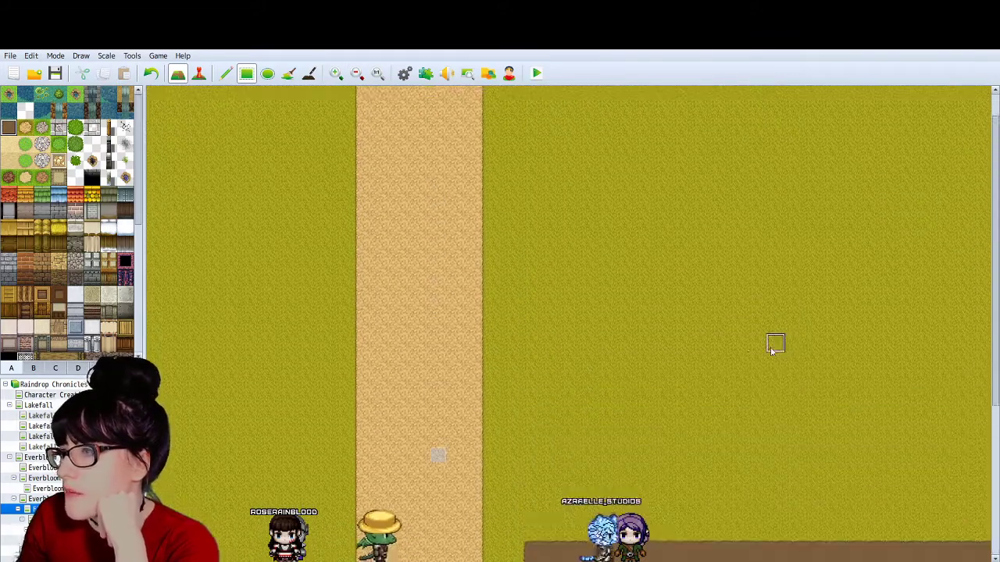
pyautogui.scroll(-2, 774, 341)
pyautogui.scroll(-2, 756, 313)
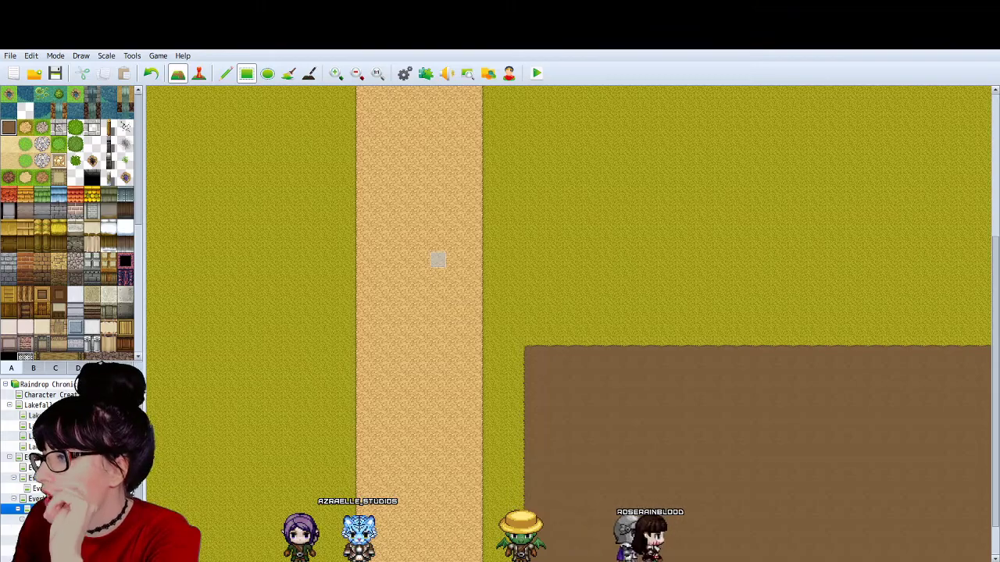
# Step: Switch to the browser's grass tileset results and preview Celianna's "Old Farm Tiles", whtdragon's gold tileset, the swinging grass and flowers tileset, and "Diagonal tilesets?"
pyautogui.hotkey('alt', 'Tab')
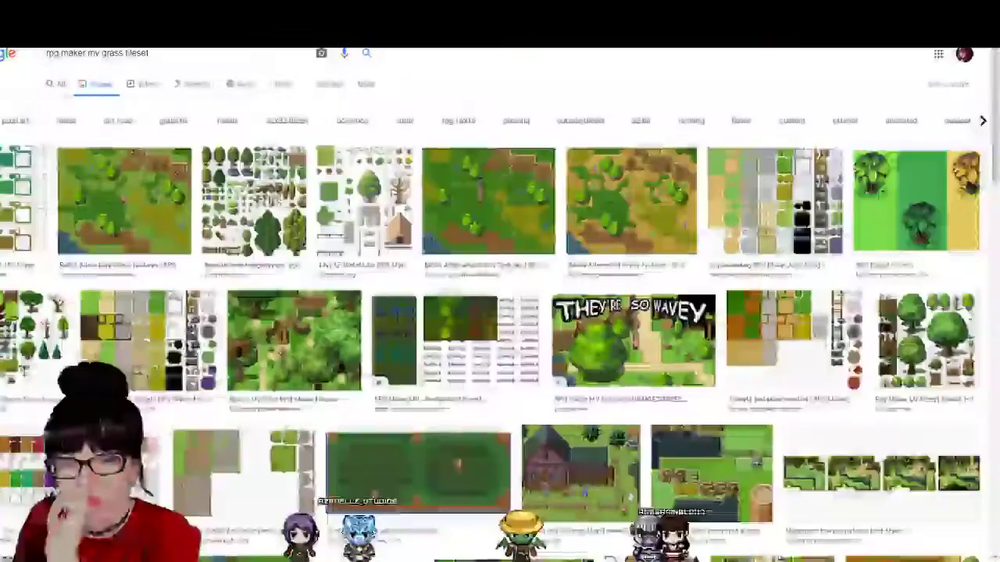
pyautogui.scroll(-2, 500, 305)
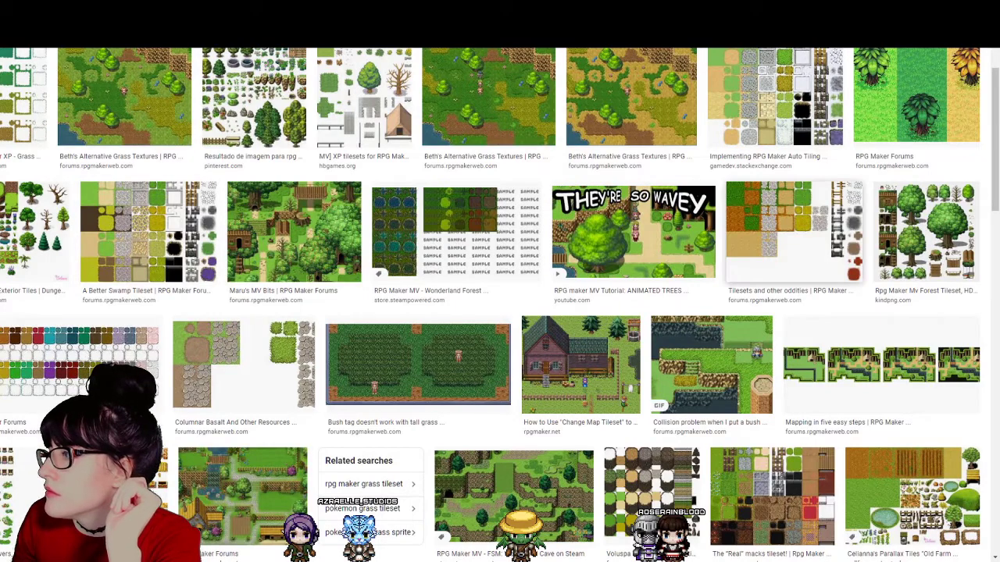
pyautogui.click(912, 496)
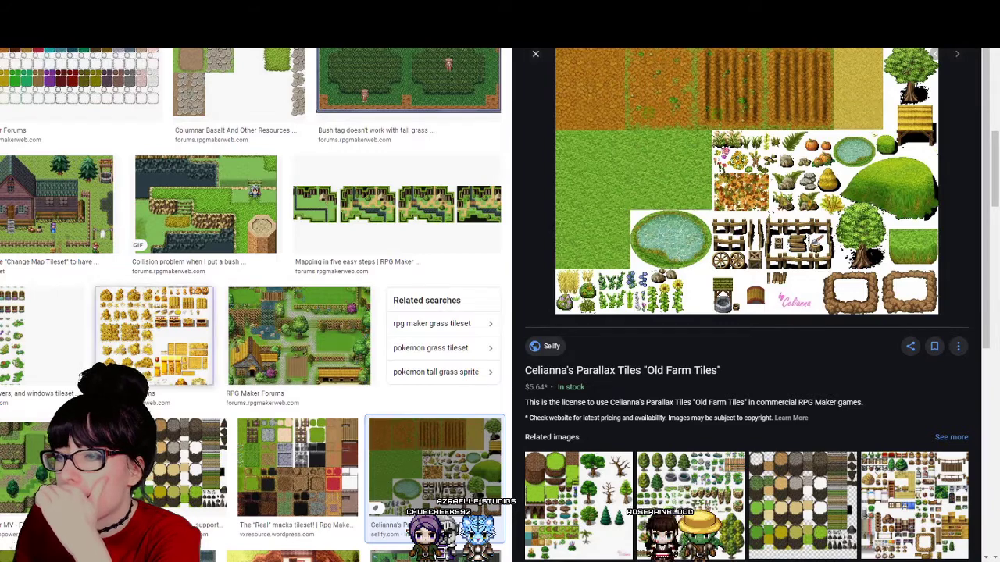
pyautogui.click(153, 336)
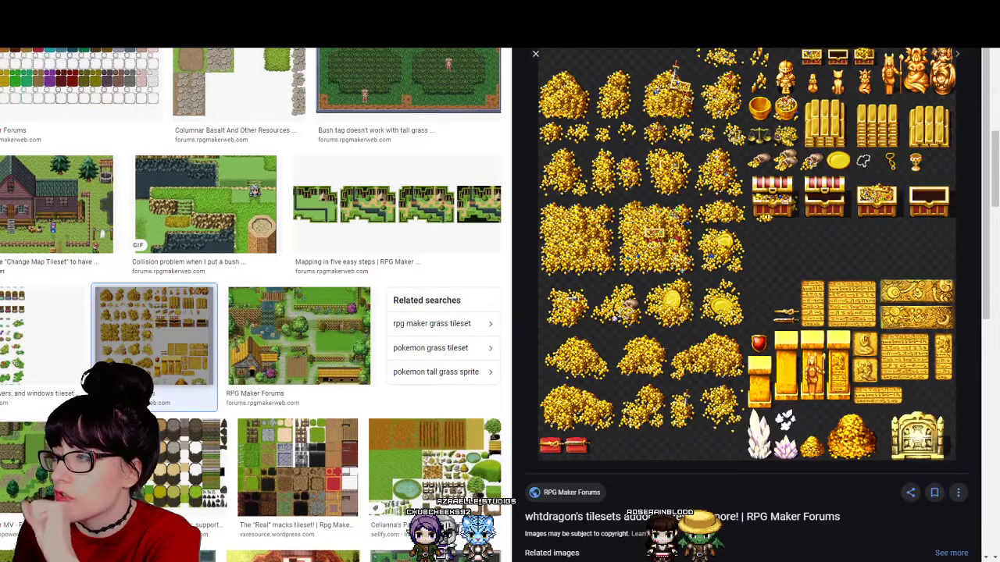
pyautogui.scroll(-3, 250, 305)
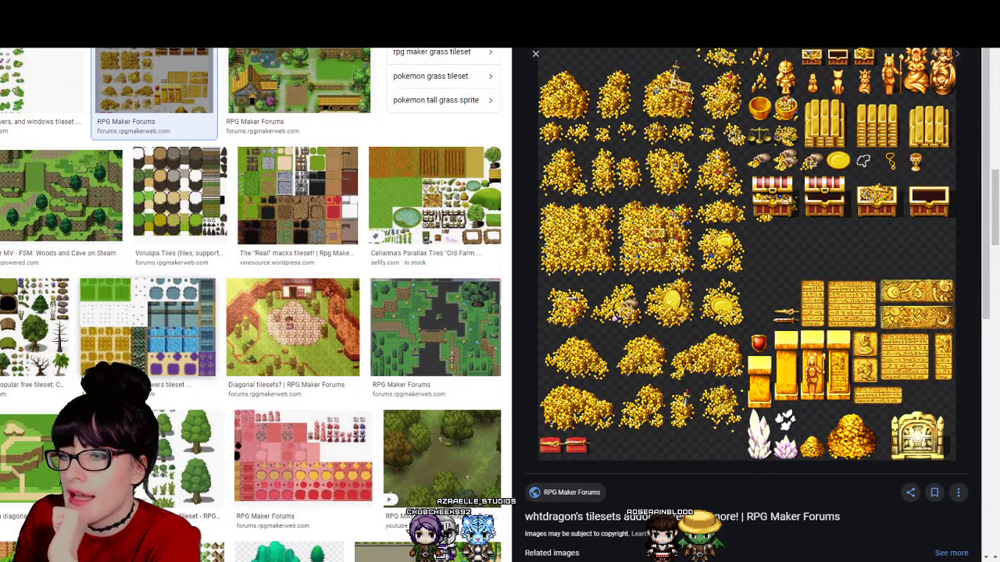
pyautogui.click(148, 328)
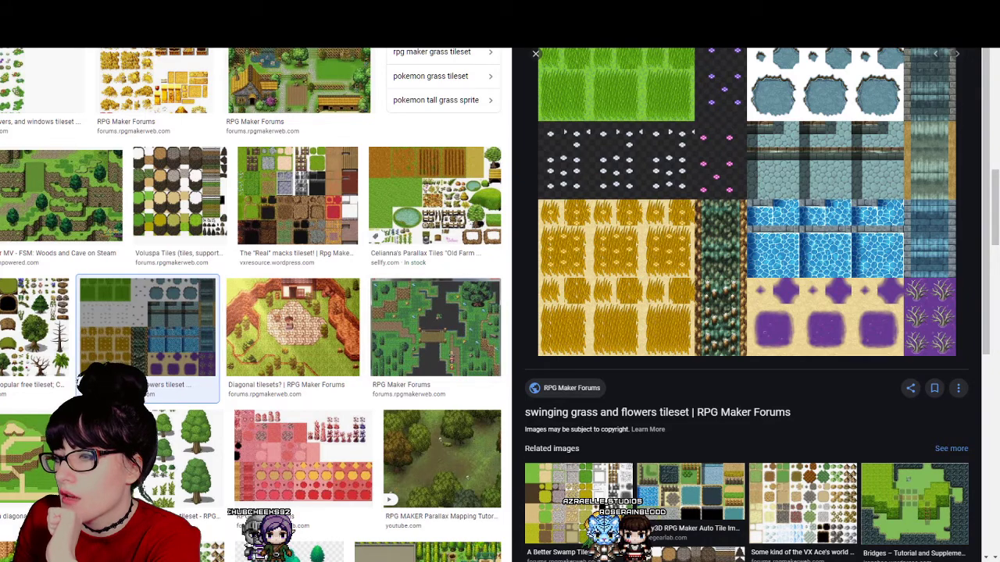
pyautogui.click(293, 328)
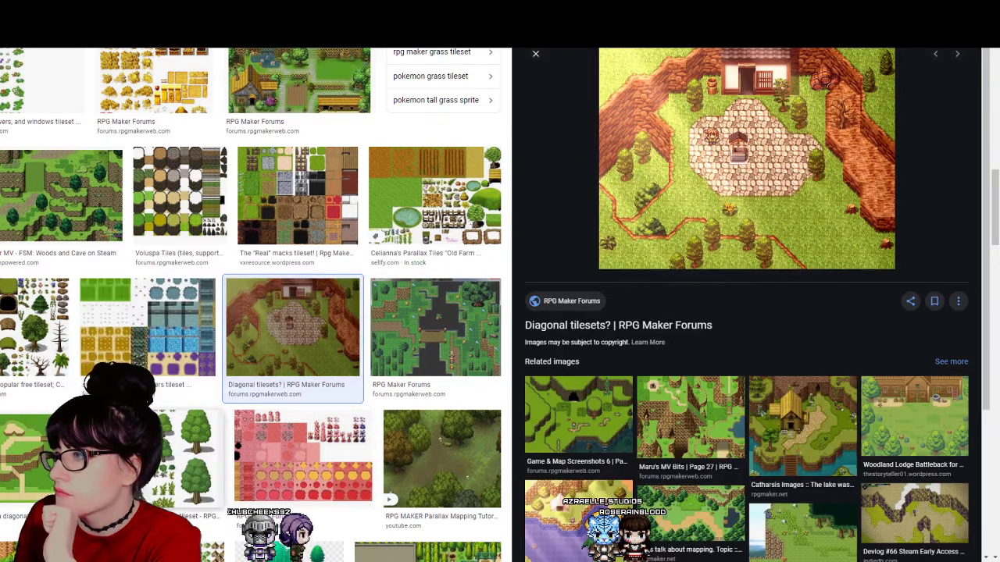
# Step: Preview the "Hi res tree tileset" image and look through its related tree tilesets
pyautogui.click(195, 453)
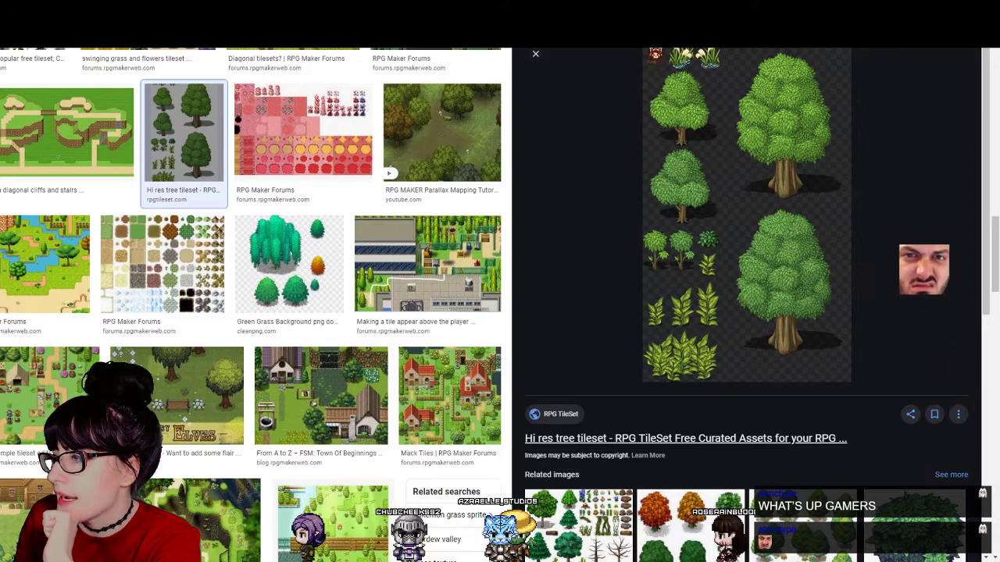
pyautogui.scroll(-2, 746, 304)
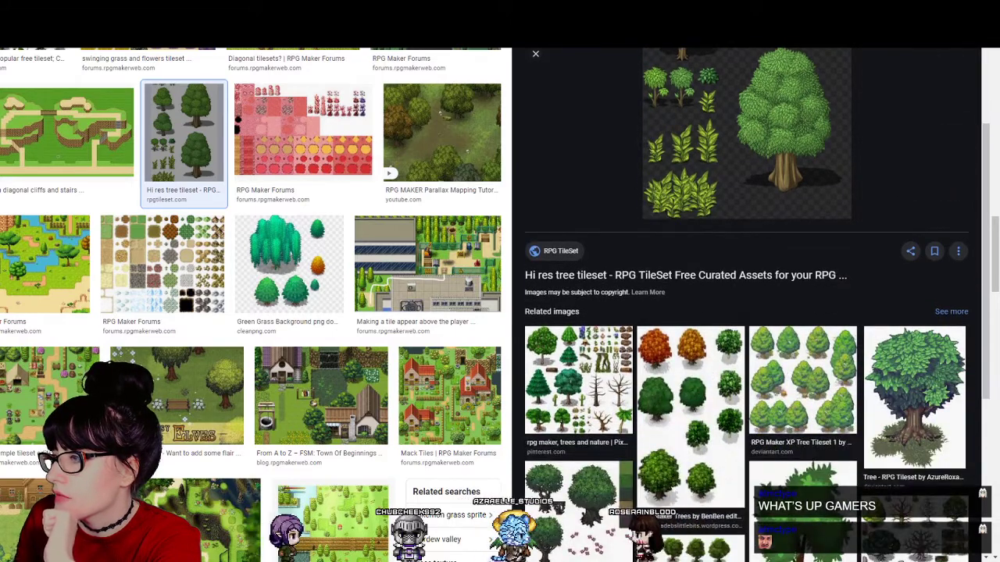
pyautogui.scroll(-1, 746, 305)
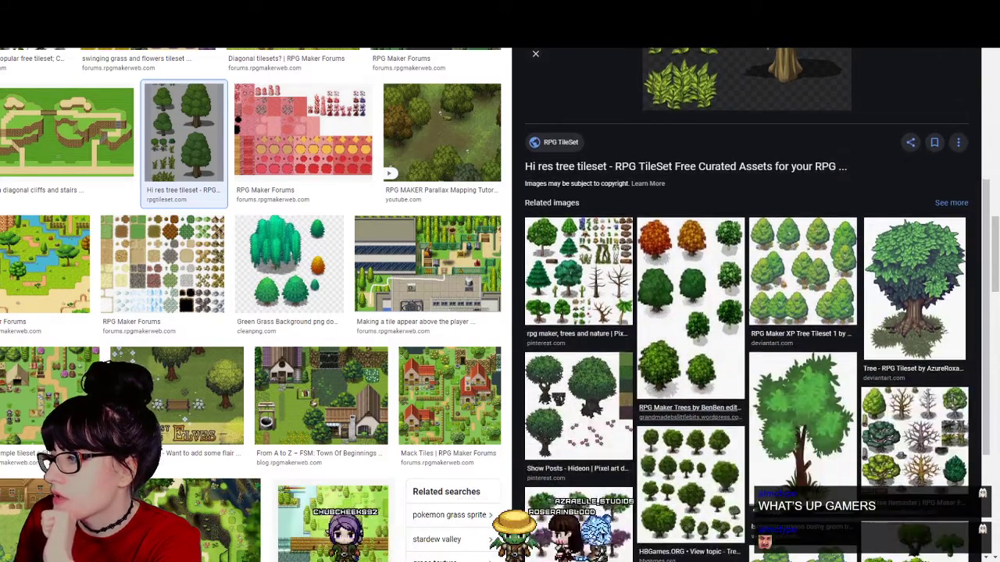
pyautogui.scroll(-1, 745, 305)
pyautogui.scroll(-1, 746, 304)
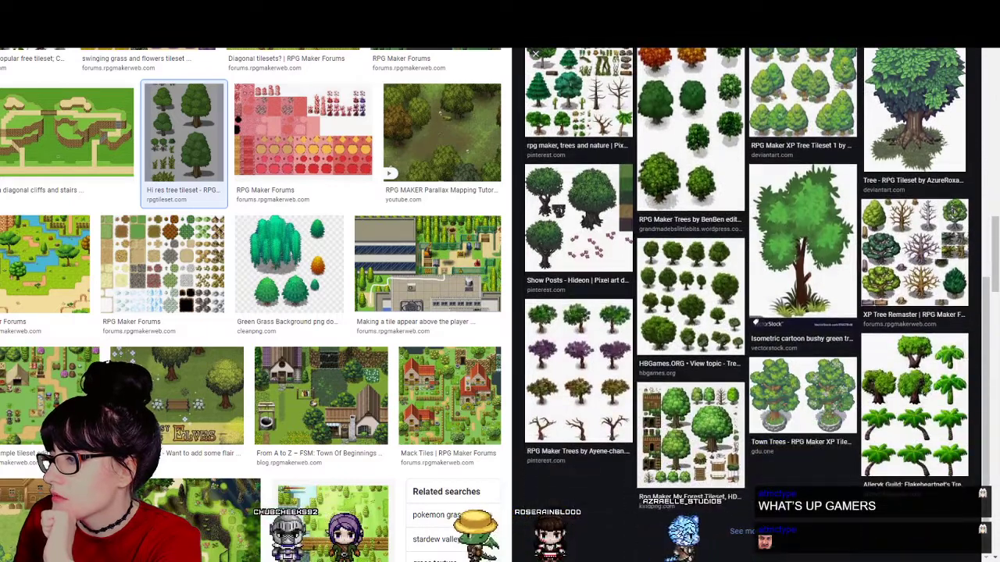
pyautogui.scroll(1, 250, 304)
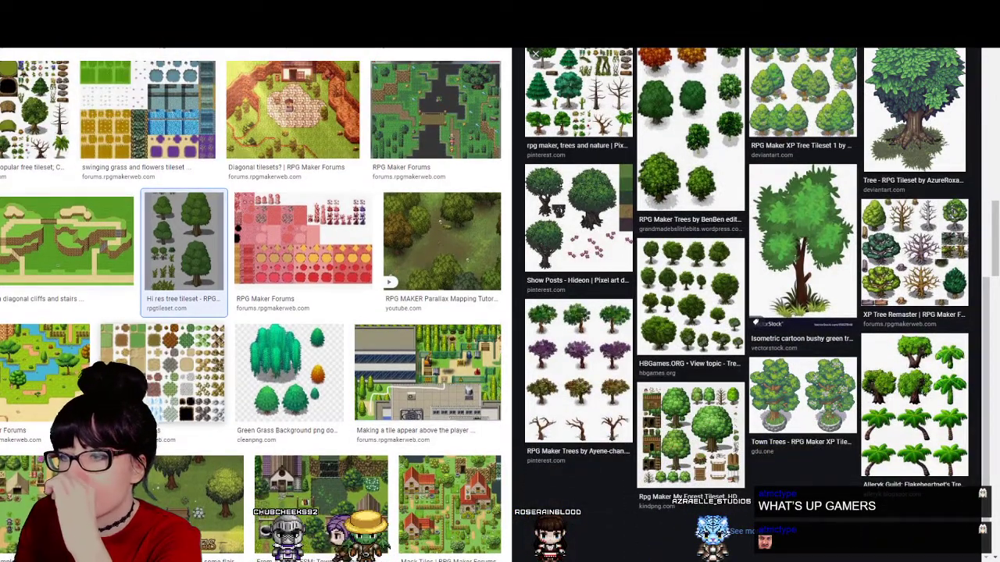
# Step: Preview the VX Ace world map recolor, the Unity3D auto tile image and the Pinterest grass tileset with trees and fences among the grass results
pyautogui.click(168, 352)
pyautogui.scroll(-3, 168, 351)
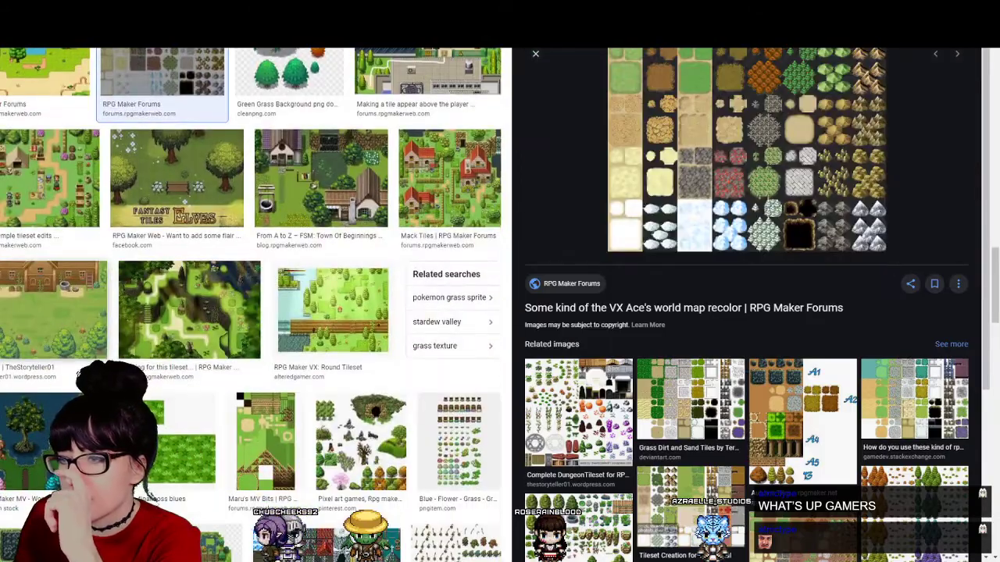
pyautogui.scroll(-2, 250, 312)
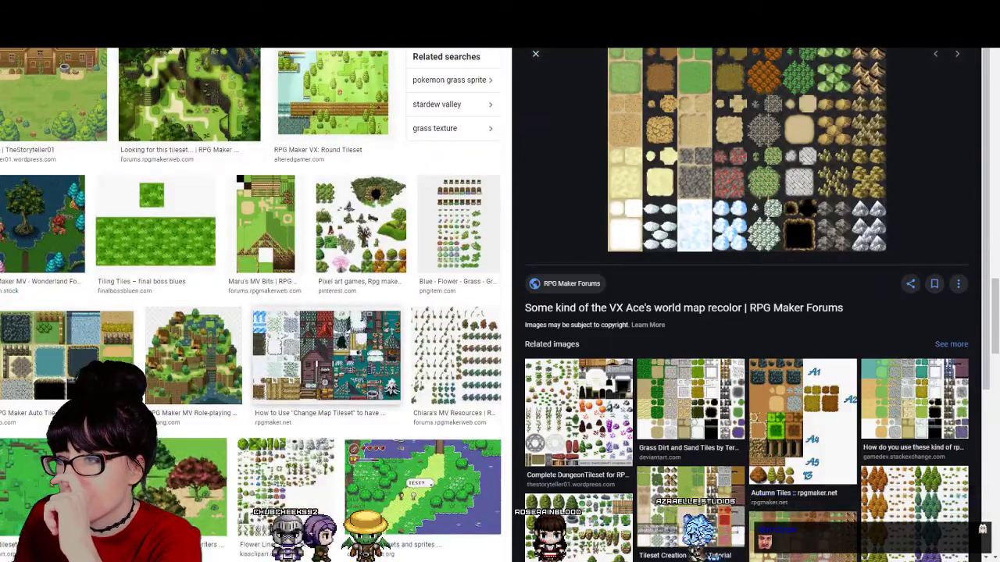
pyautogui.click(66, 344)
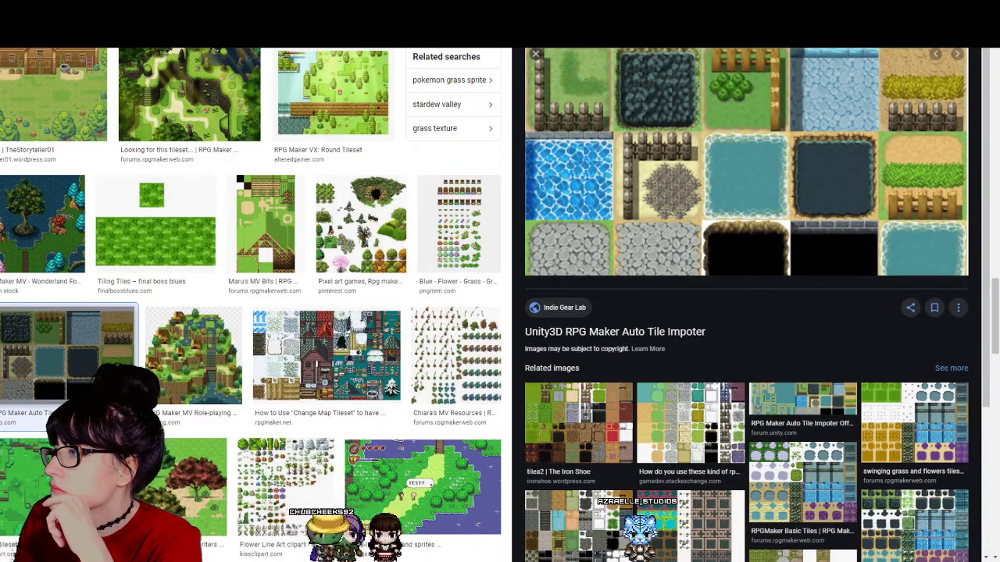
pyautogui.scroll(-3, 251, 305)
pyautogui.scroll(-1, 252, 304)
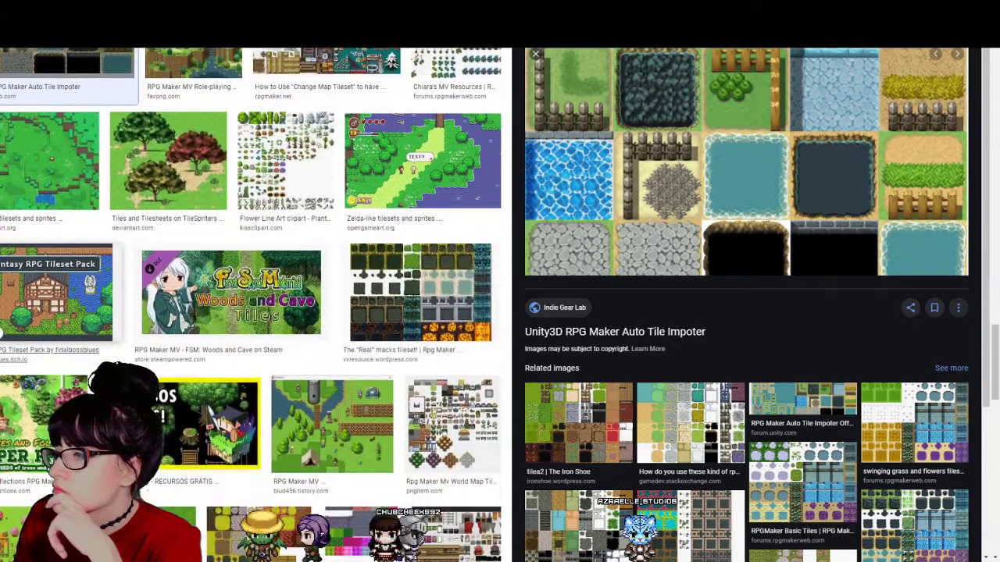
pyautogui.scroll(15, 250, 312)
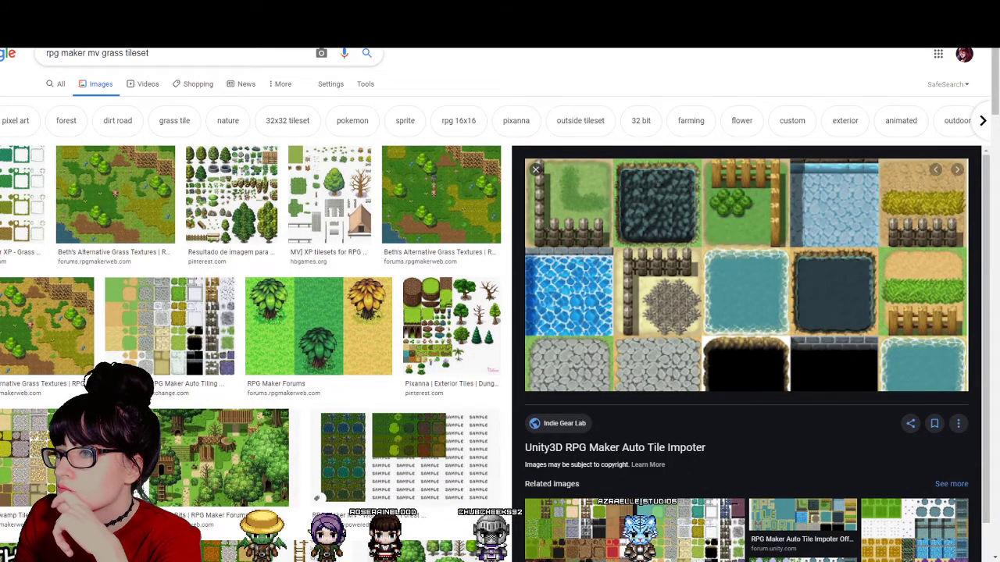
pyautogui.click(231, 193)
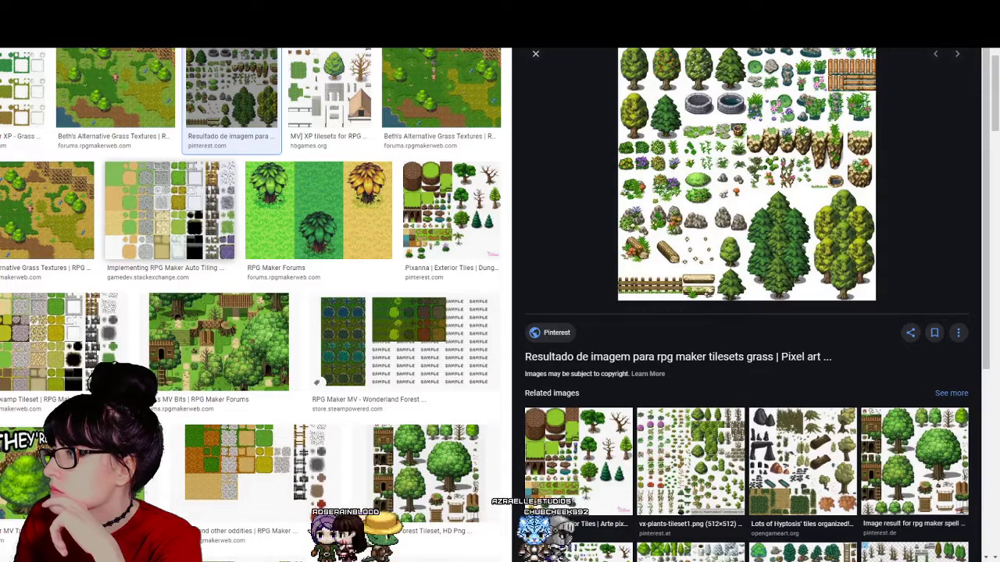
pyautogui.scroll(2, 250, 312)
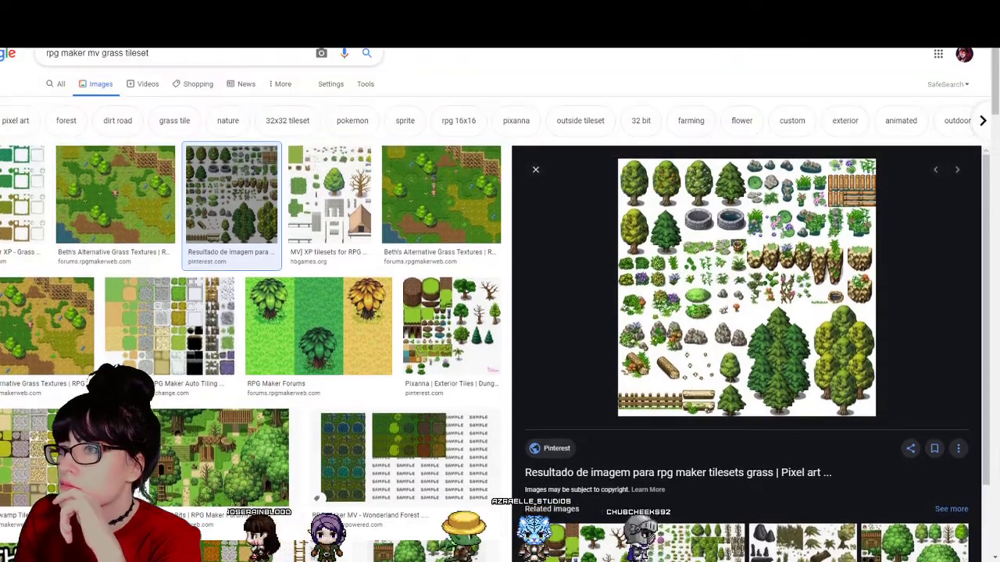
# Step: Change the image search to "rpg maker mv hay tileset" and run it
pyautogui.moveTo(113, 53); pyautogui.dragTo(99, 53)
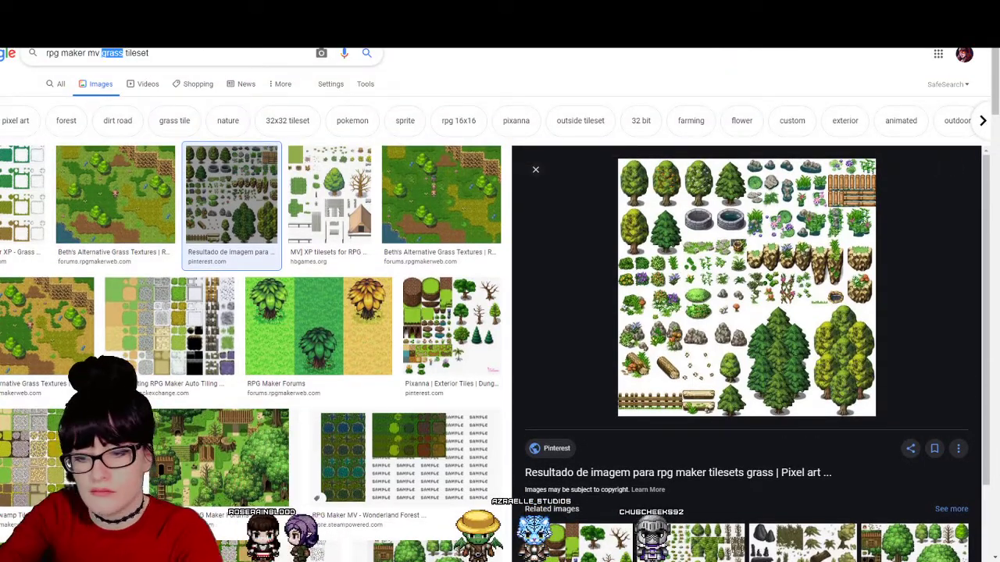
pyautogui.write('hay')
pyautogui.press('Return')
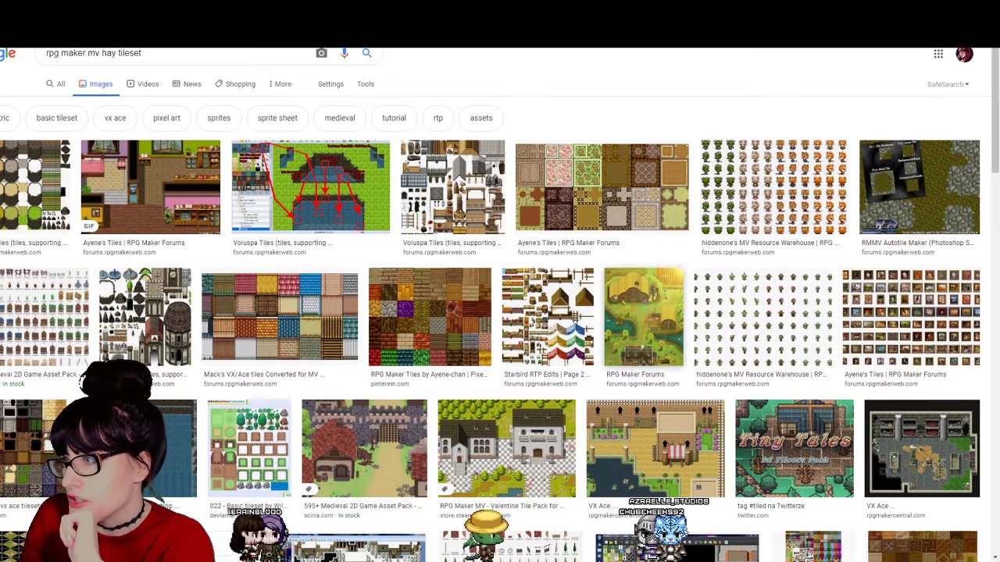
# Step: Preview the RPG Maker Forums farm map with thatched barns, crop fields and ponds, and examine its tiles
pyautogui.click(643, 317)
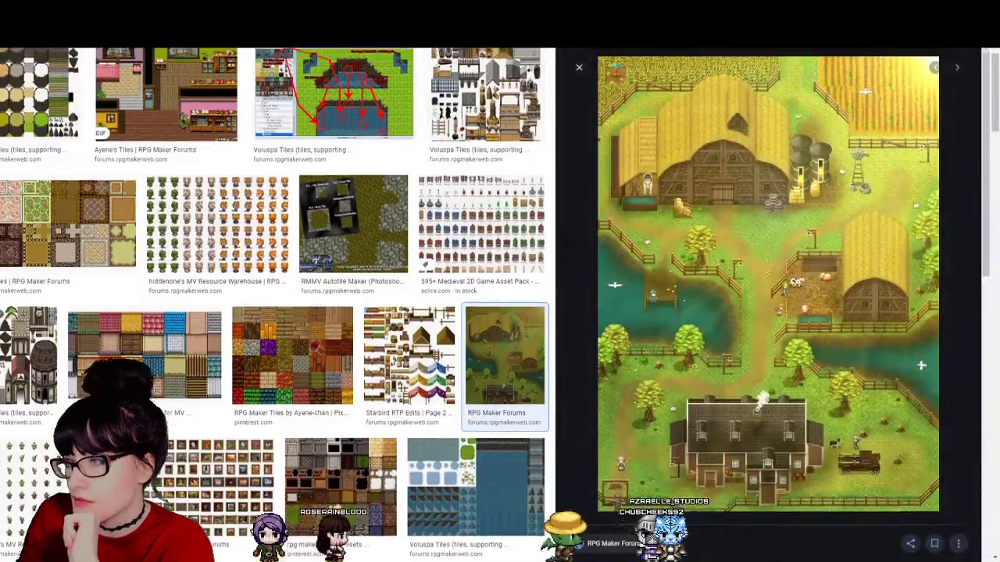
pyautogui.scroll(1, 500, 312)
pyautogui.scroll(-2, 499, 312)
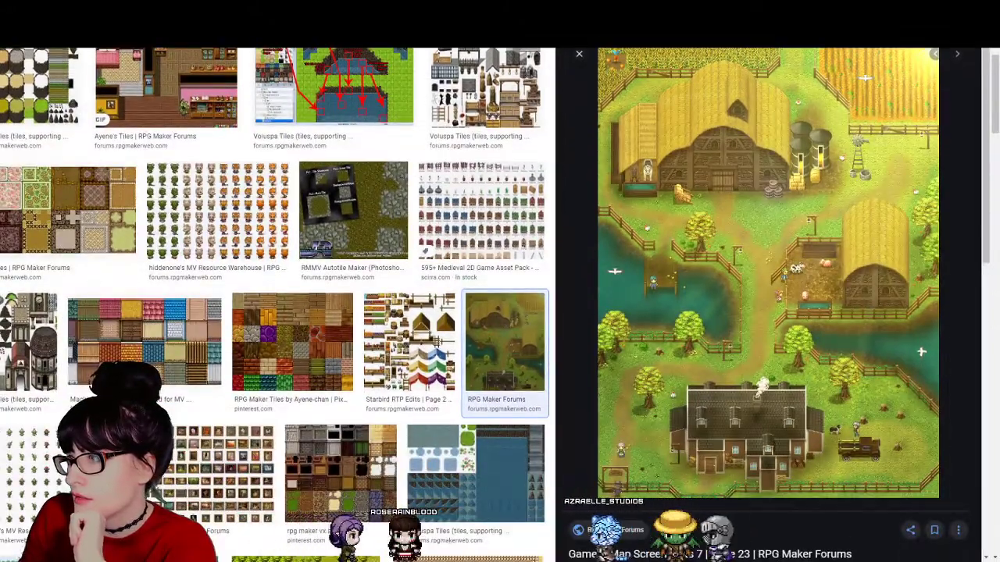
pyautogui.scroll(-1, 277, 312)
pyautogui.scroll(2, 278, 312)
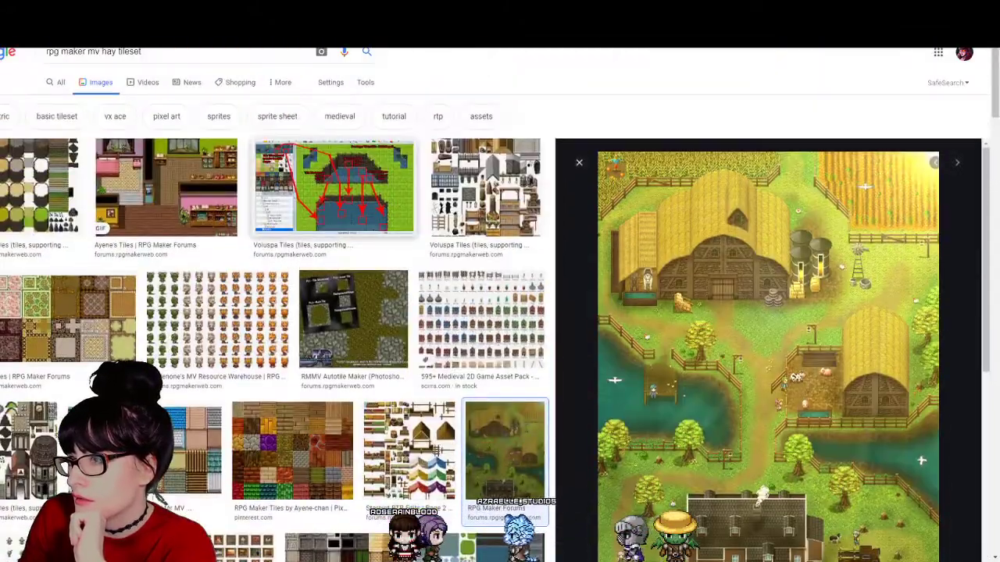
pyautogui.scroll(-1, 278, 312)
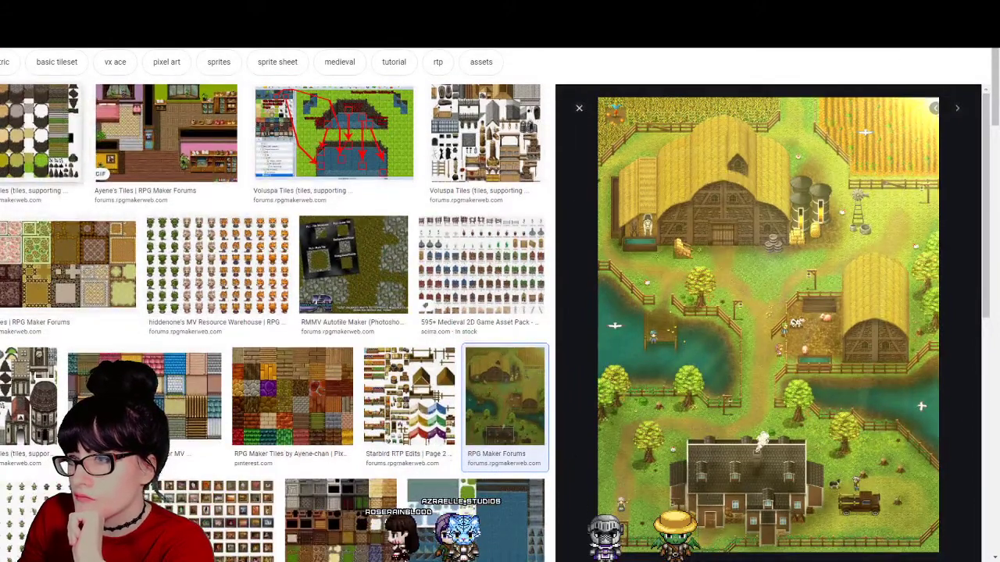
# Step: Preview the Voluspa cliff tiles, the 595+ Medieval 2D Game Asset Pack sheet, the Pinterest "RPG Maker Tiles" and "Starbird RTP Edits"
pyautogui.click(39, 133)
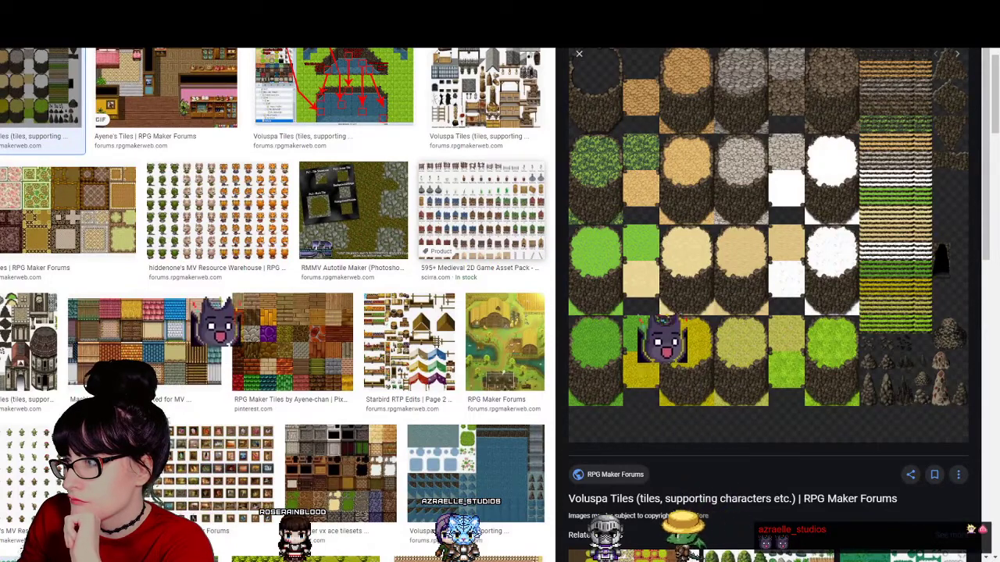
pyautogui.click(480, 211)
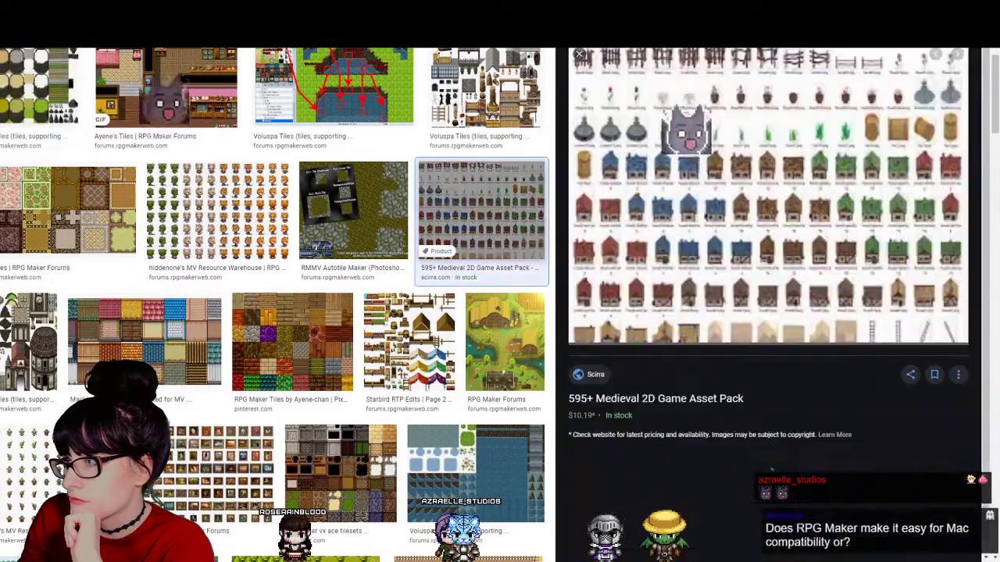
pyautogui.click(293, 341)
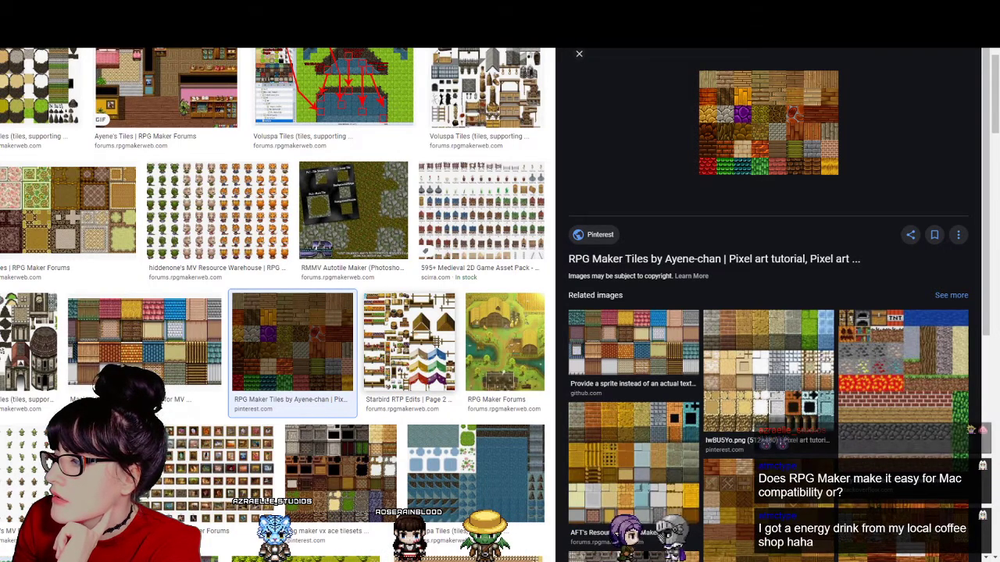
pyautogui.scroll(-1, 274, 297)
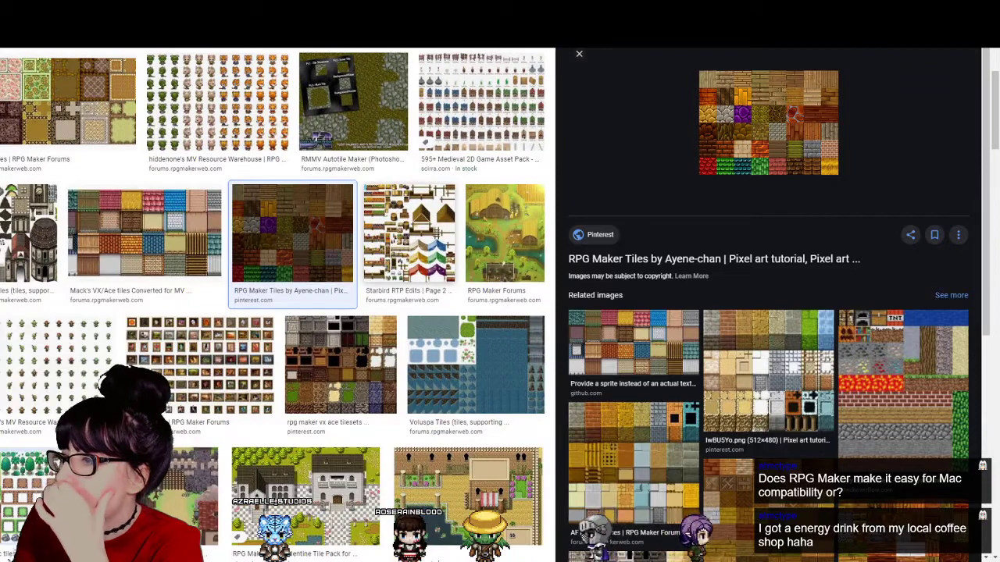
pyautogui.click(408, 234)
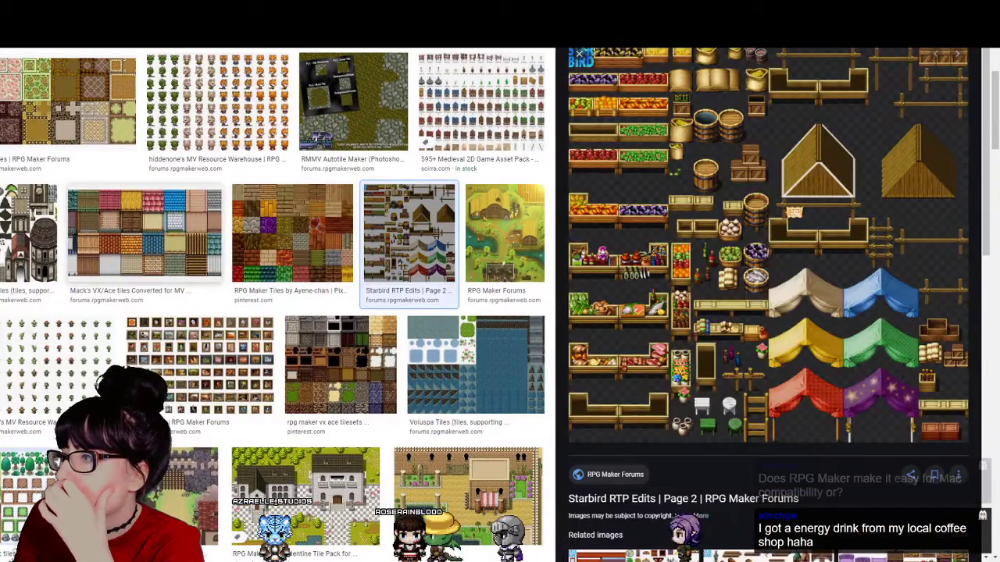
pyautogui.scroll(-1, 274, 305)
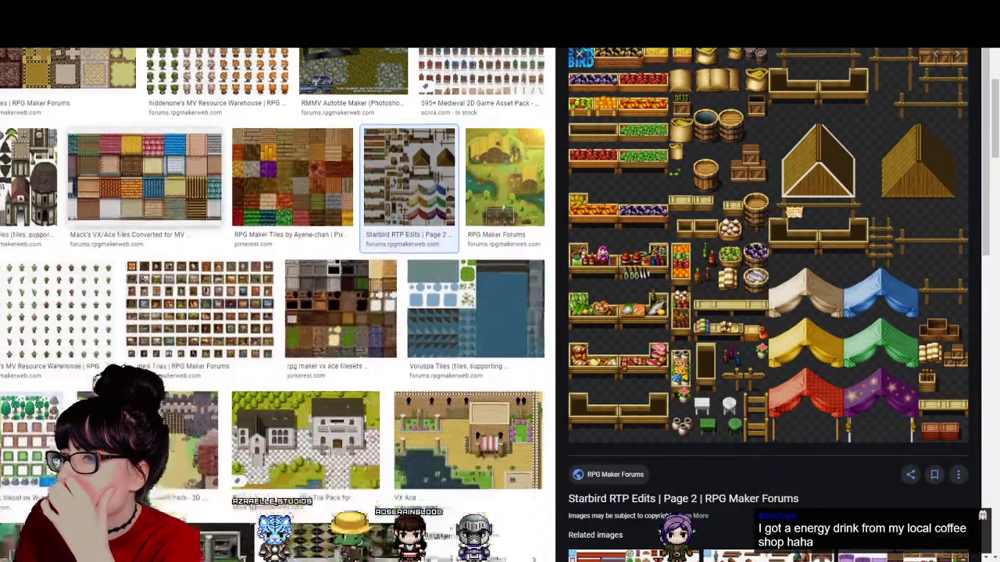
# Step: Preview the medieval asset pack's castle gate scene and the "022 - Basic tileset" from DeviantArt
pyautogui.click(187, 375)
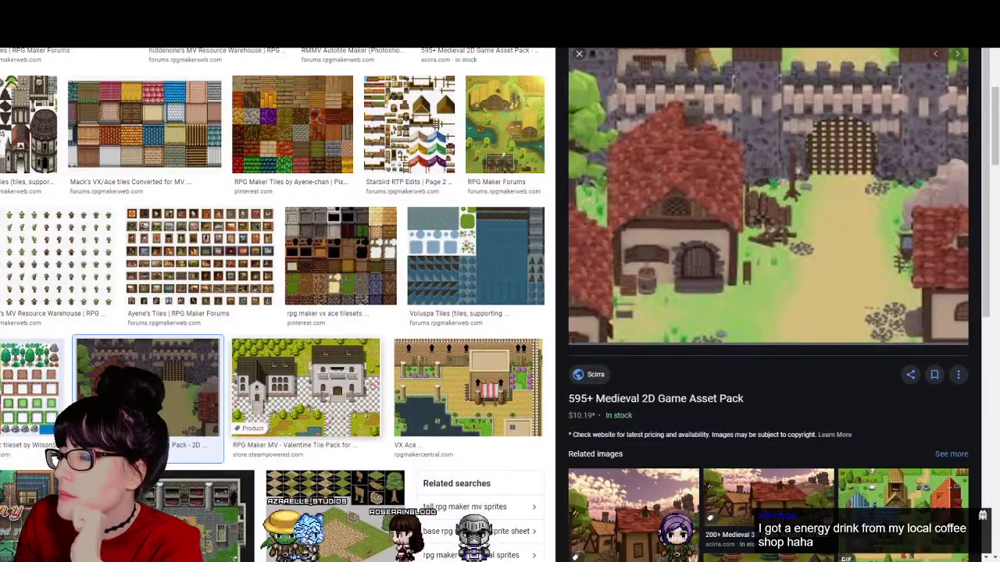
pyautogui.scroll(-2, 273, 305)
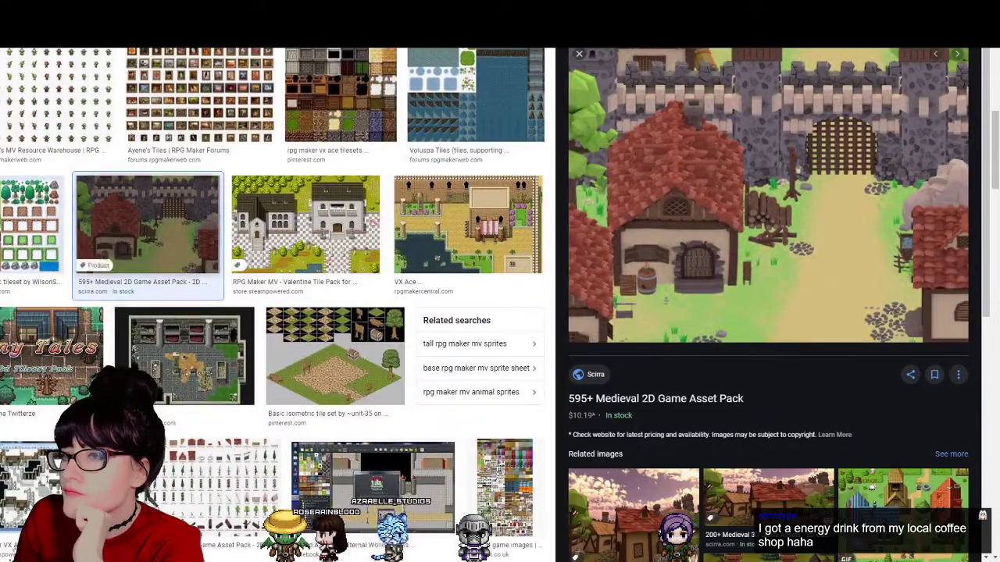
pyautogui.click(33, 227)
pyautogui.scroll(-3, 374, 273)
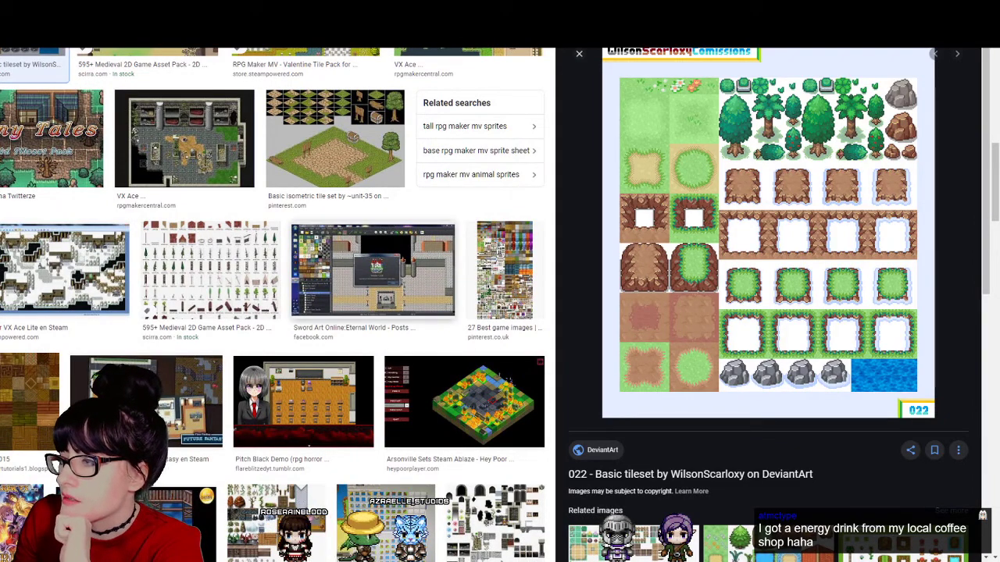
# Step: Browse further down the hay tileset results and preview the wikimofs.netlify.com tileset with the red barn roofs
pyautogui.scroll(-3, 273, 305)
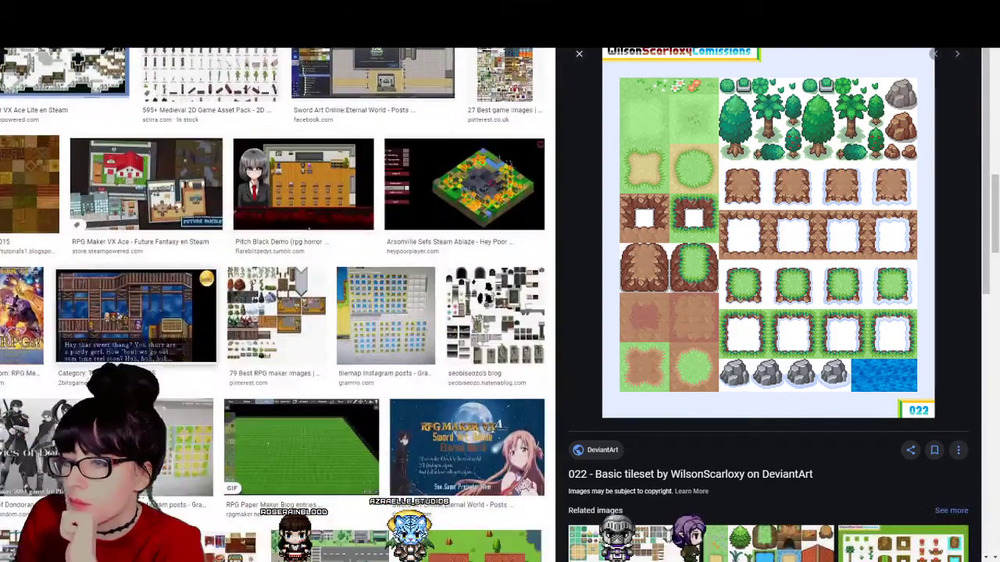
pyautogui.scroll(-12, 273, 304)
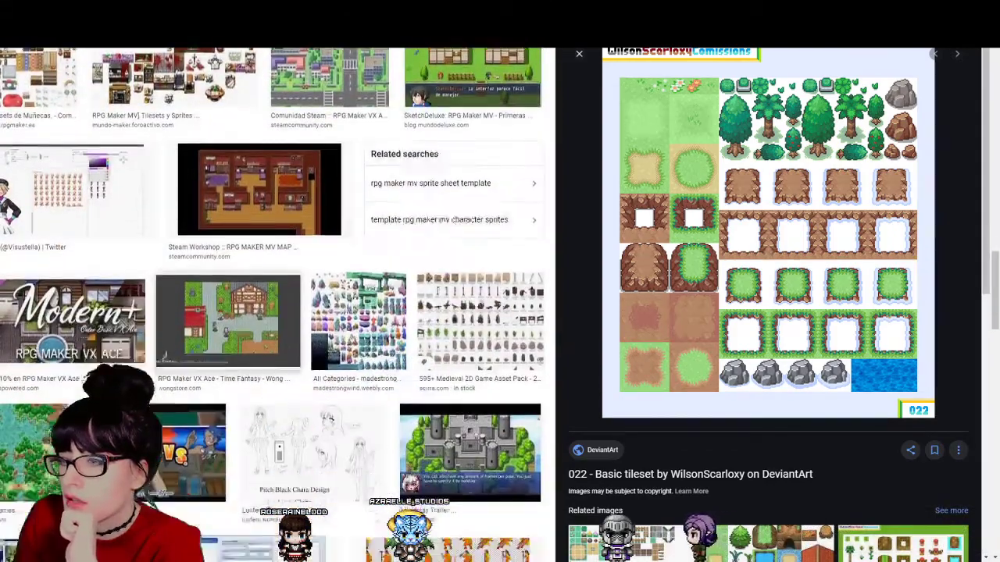
pyautogui.scroll(-10, 274, 305)
pyautogui.click(209, 171)
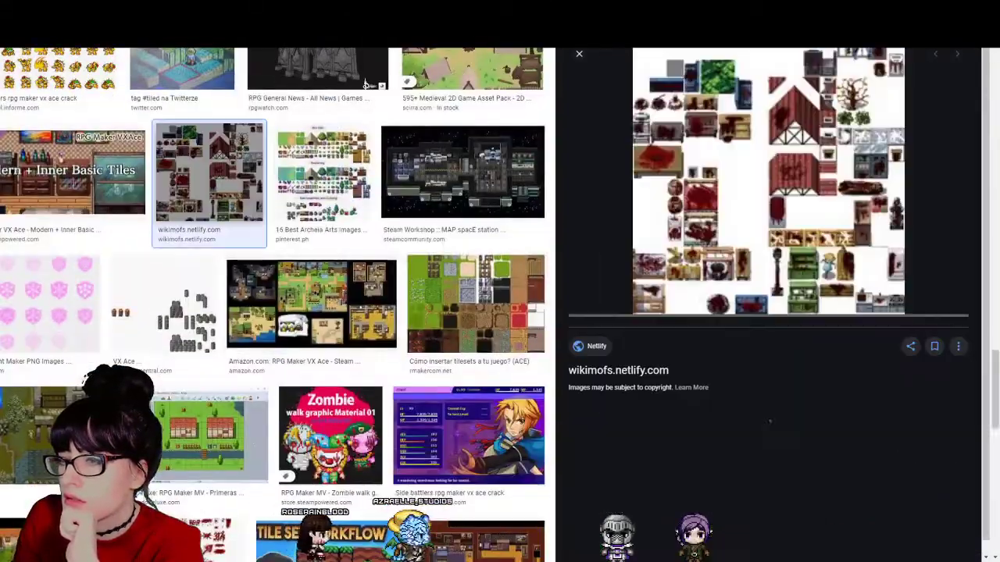
pyautogui.scroll(-5, 525, 359)
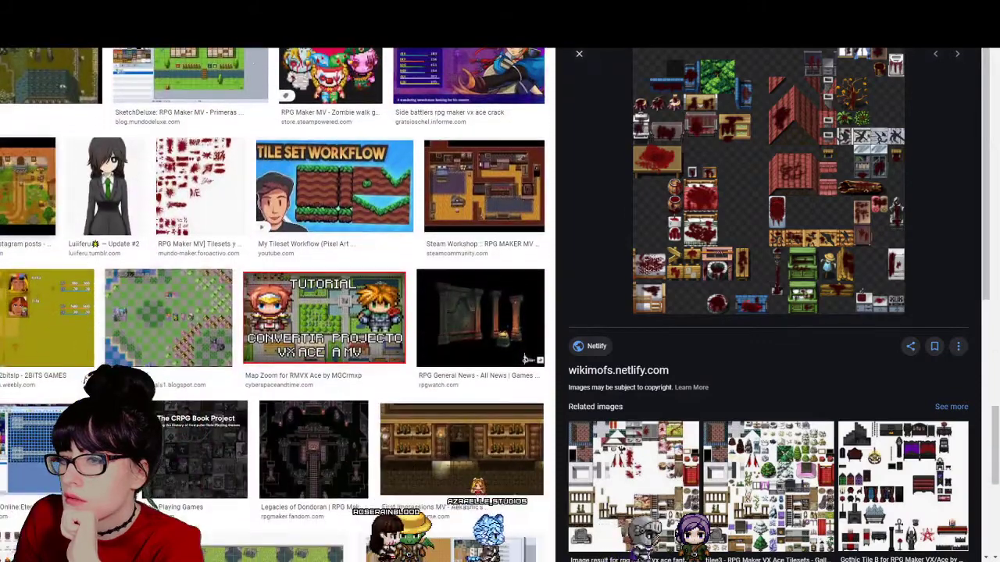
# Step: Preview the two Gramho "tilemap Instagram posts" farmhouse images and browse the other hay tileset results around them
pyautogui.click(27, 188)
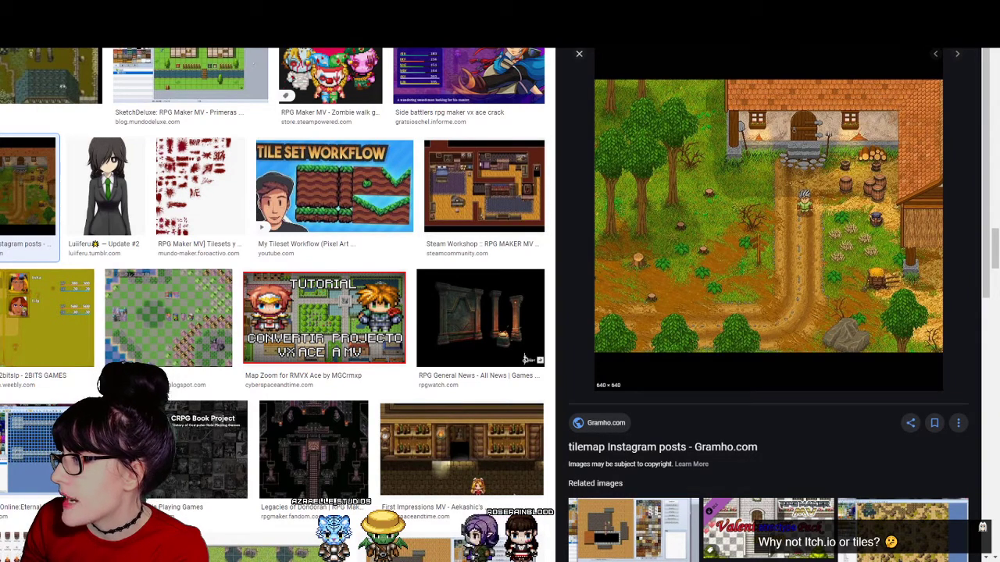
pyautogui.scroll(-1, 456, 374)
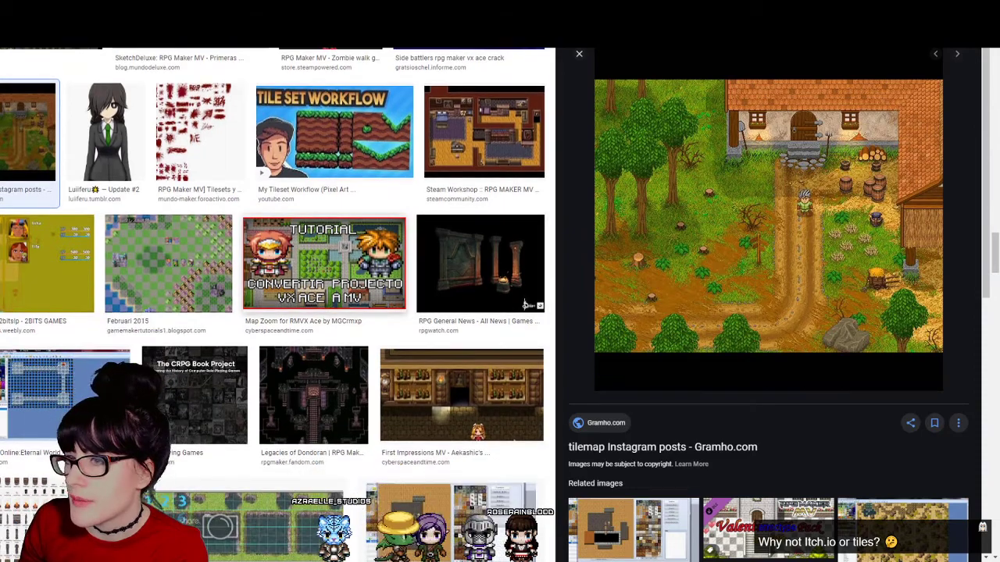
pyautogui.scroll(-2, 457, 374)
pyautogui.scroll(-6, 456, 374)
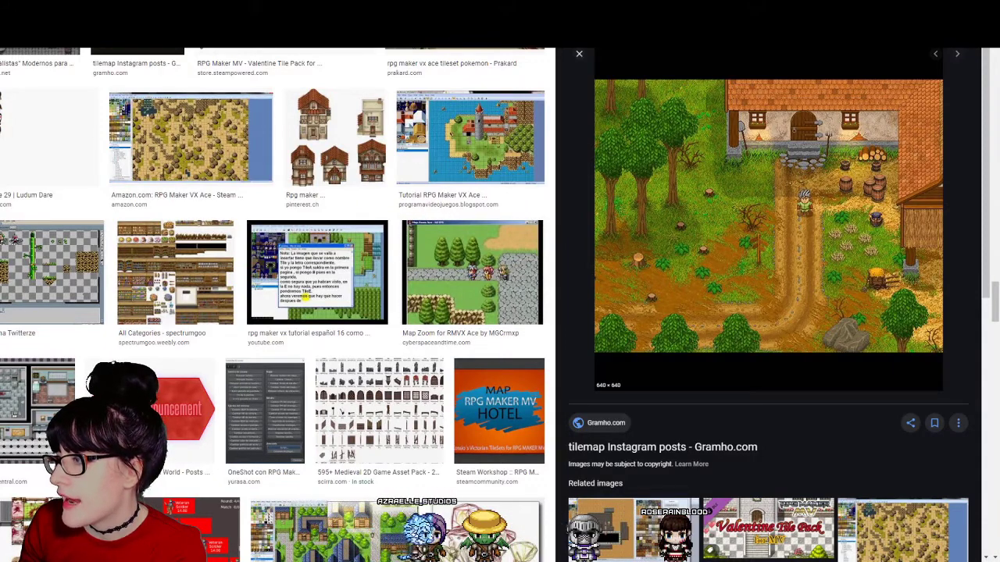
pyautogui.scroll(-3, 316, 272)
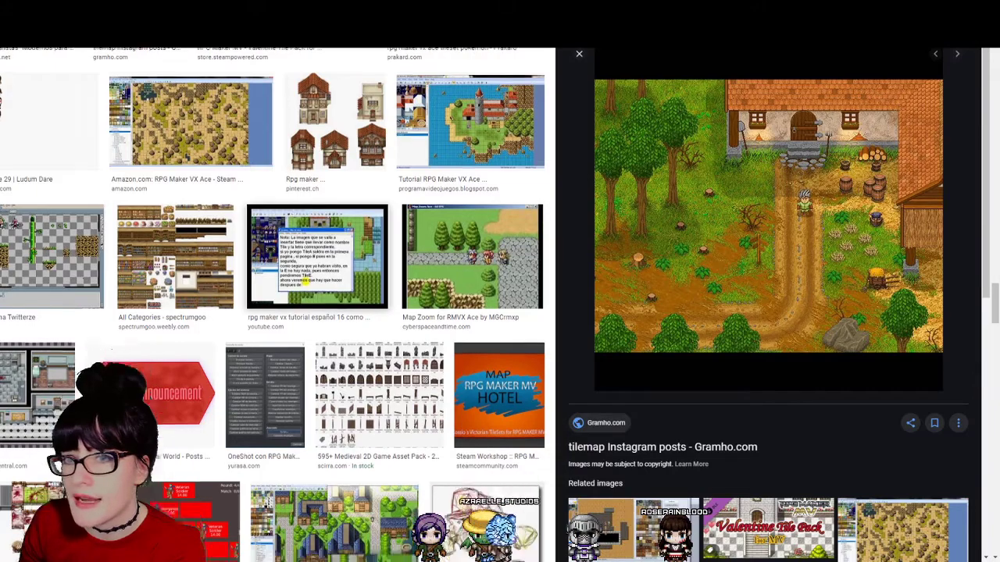
pyautogui.scroll(-4, 304, 281)
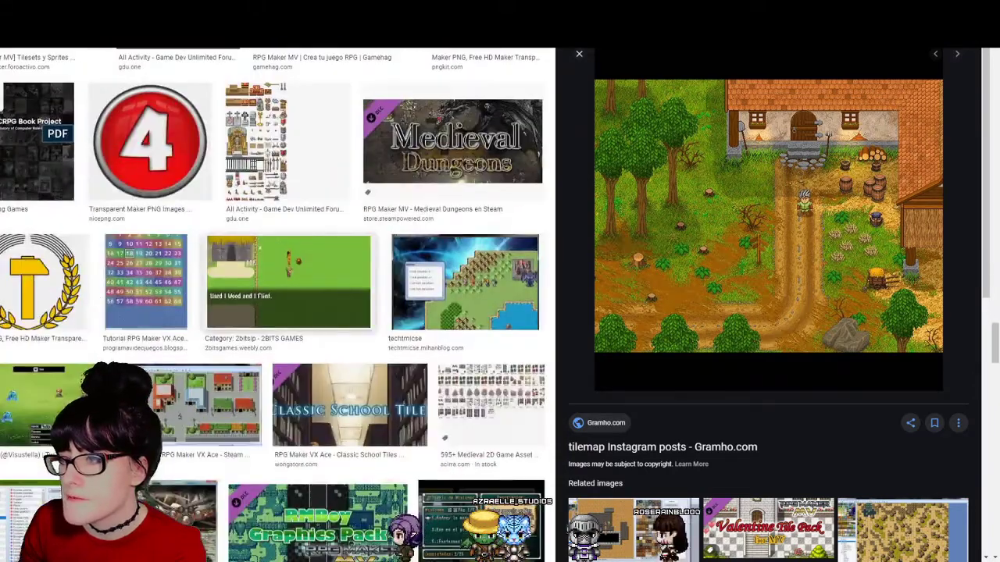
pyautogui.scroll(-3, 304, 281)
pyautogui.scroll(-2, 304, 281)
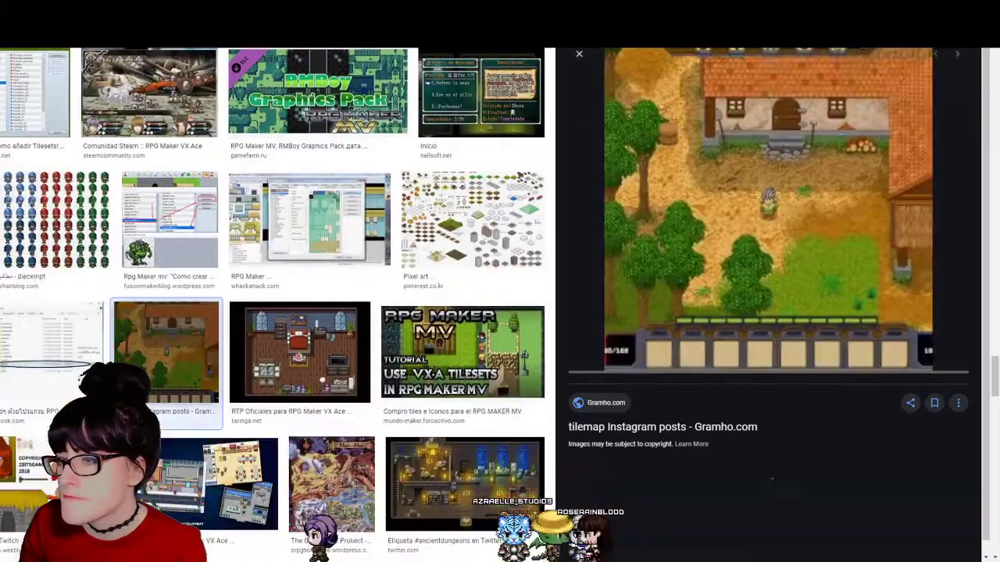
pyautogui.scroll(-2, 304, 281)
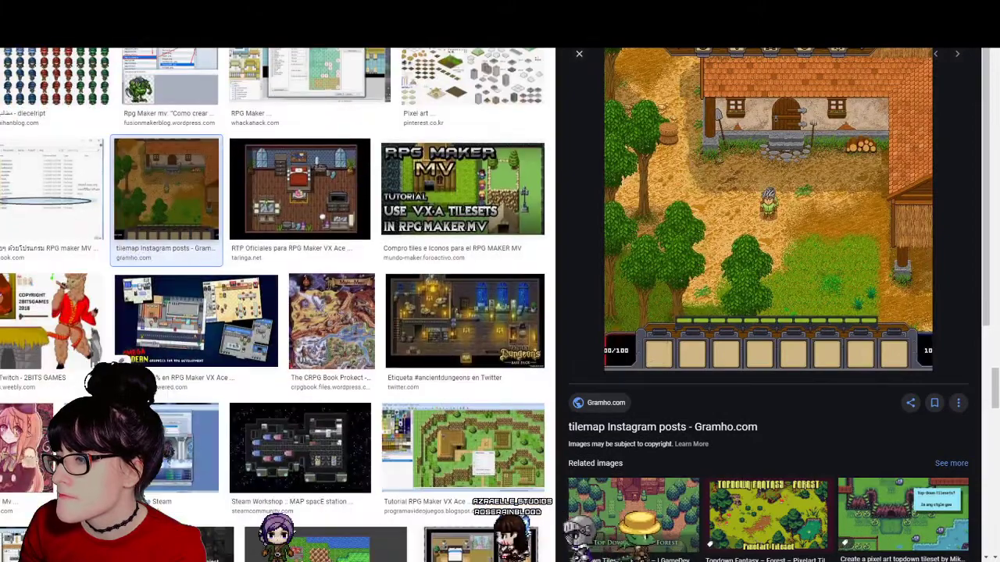
pyautogui.scroll(-2, 305, 282)
pyautogui.scroll(-3, 305, 281)
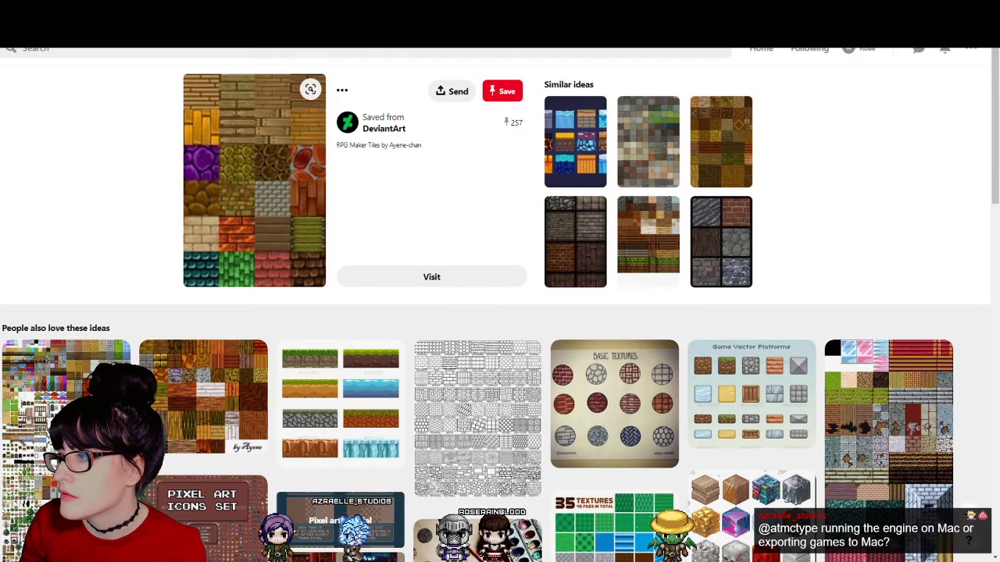
# Step: Look through the DeviantArt profile linked from the Pinterest "RPG Maker Tiles" pin and return to the pin
pyautogui.click(383, 128)
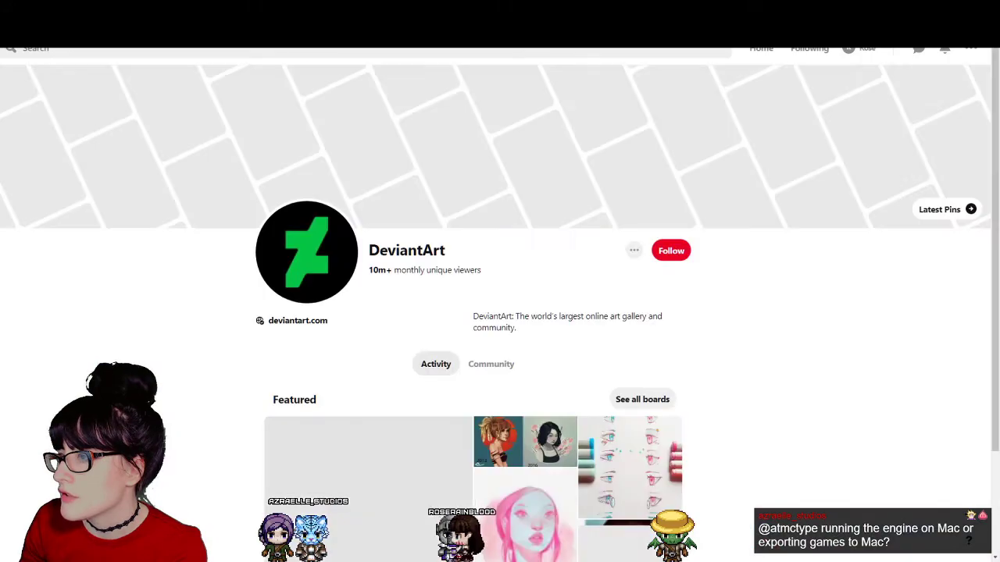
pyautogui.scroll(-5, 500, 312)
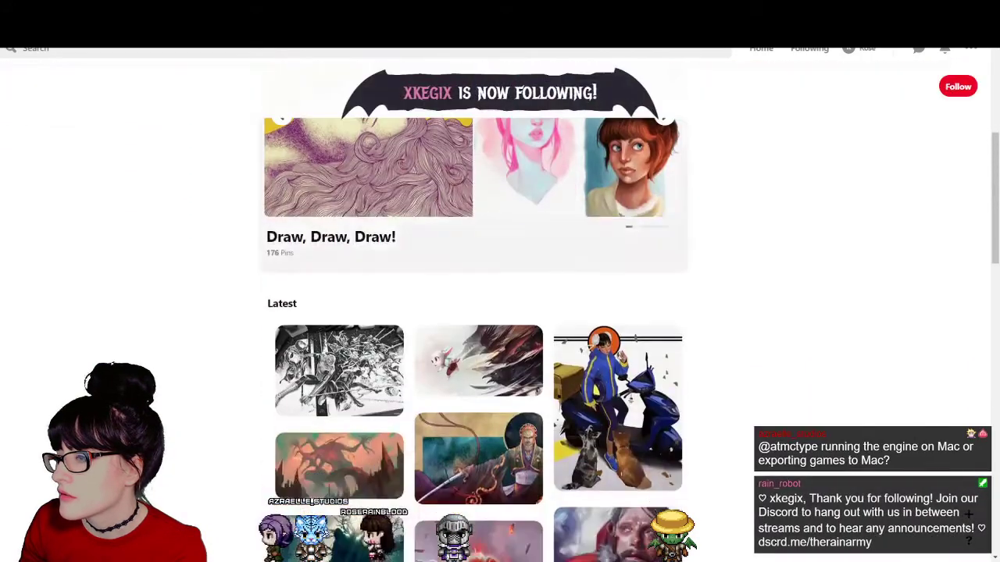
pyautogui.scroll(5, 500, 312)
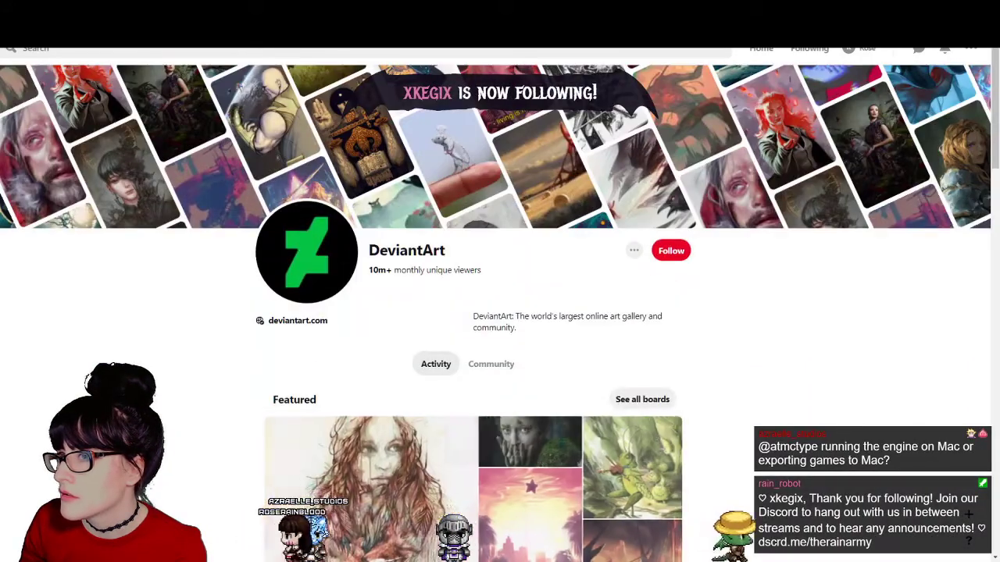
pyautogui.hotkey('alt', 'Left')
# Step: Visit the source page of the "RPG Maker Tiles" pin, look over its image and details, and close it
pyautogui.click(431, 277)
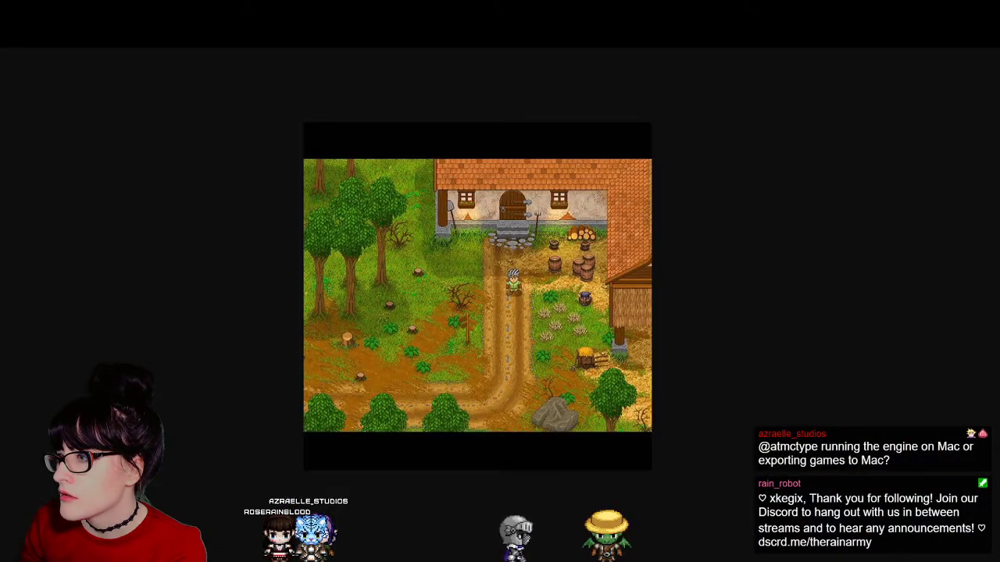
pyautogui.scroll(-5, 500, 281)
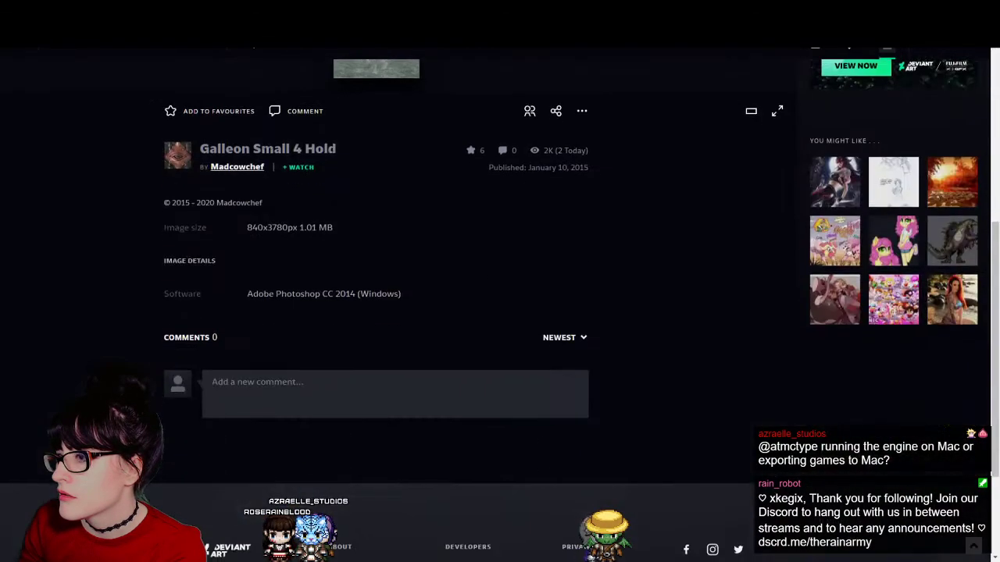
pyautogui.scroll(5, 500, 281)
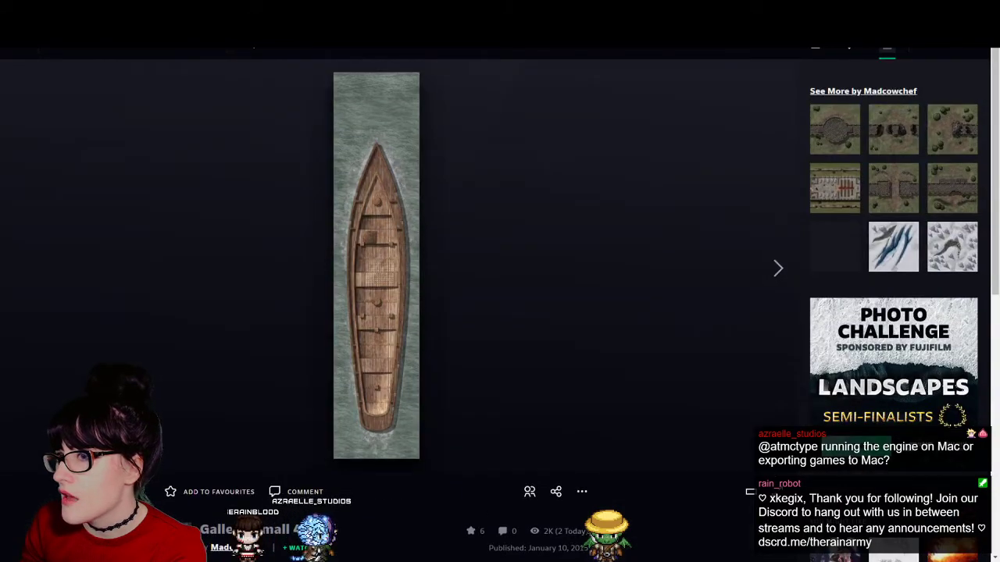
pyautogui.hotkey('ctrl', 'w')
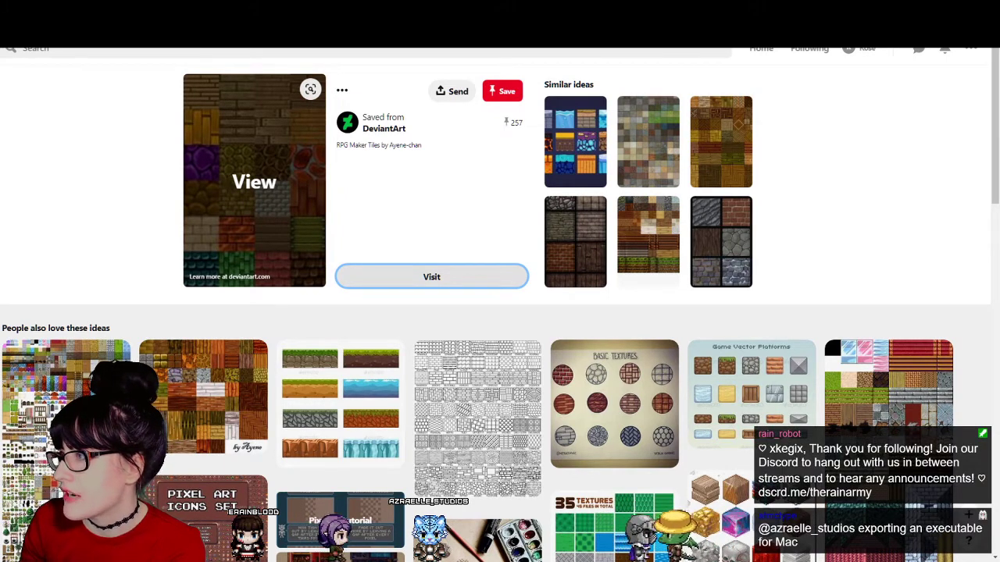
# Step: Revisit the pin's DeviantArt source page, switch back to the pin and open the source once more
pyautogui.press('Return')
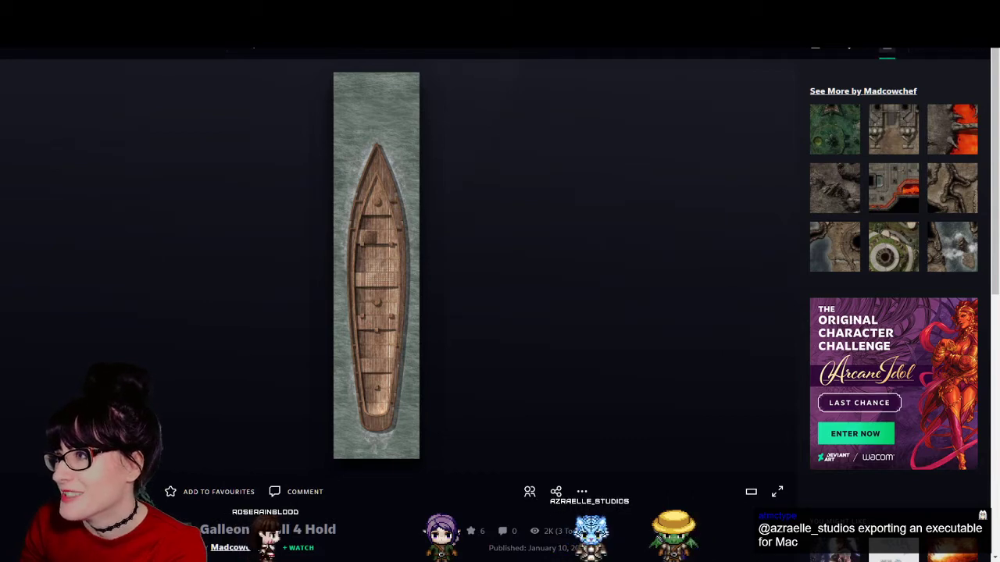
pyautogui.hotkey('ctrl', 'Tab')
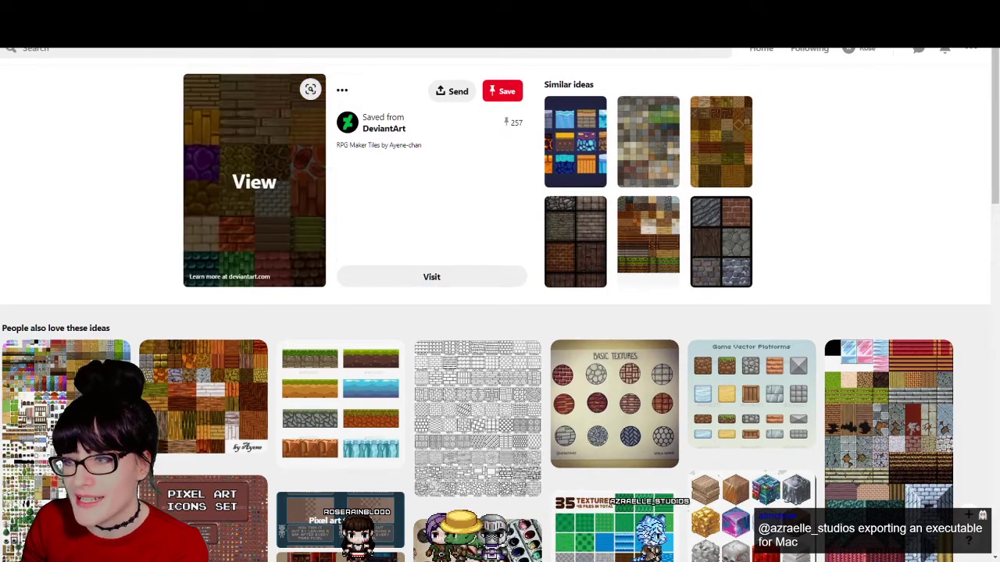
pyautogui.click(431, 276)
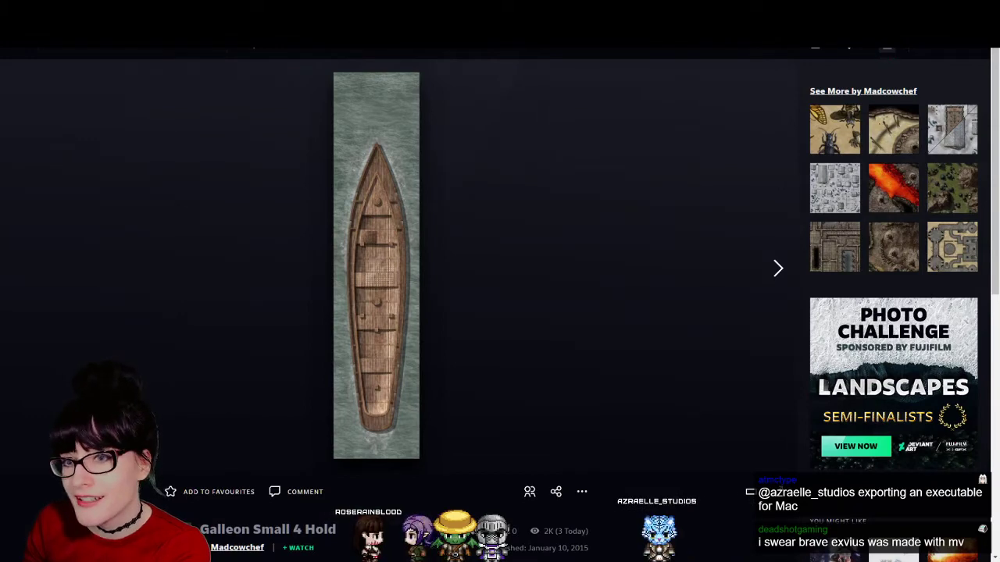
# Step: Look over the image and details of the DeviantArt "Galleon Small 4 Hold" boat map and close its page
pyautogui.scroll(-4, 500, 313)
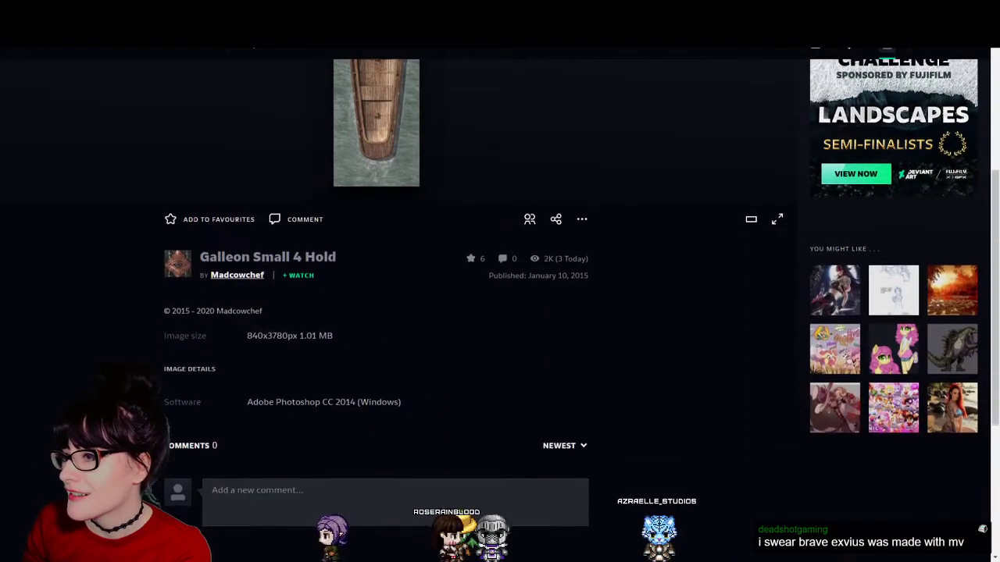
pyautogui.scroll(-2, 500, 312)
pyautogui.scroll(5, 500, 312)
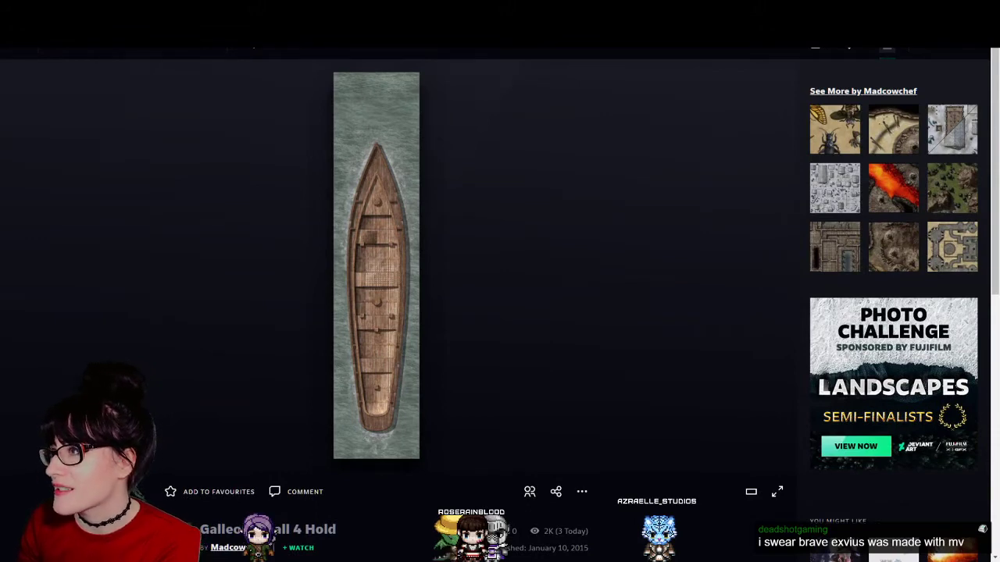
pyautogui.hotkey('ctrl', 'w')
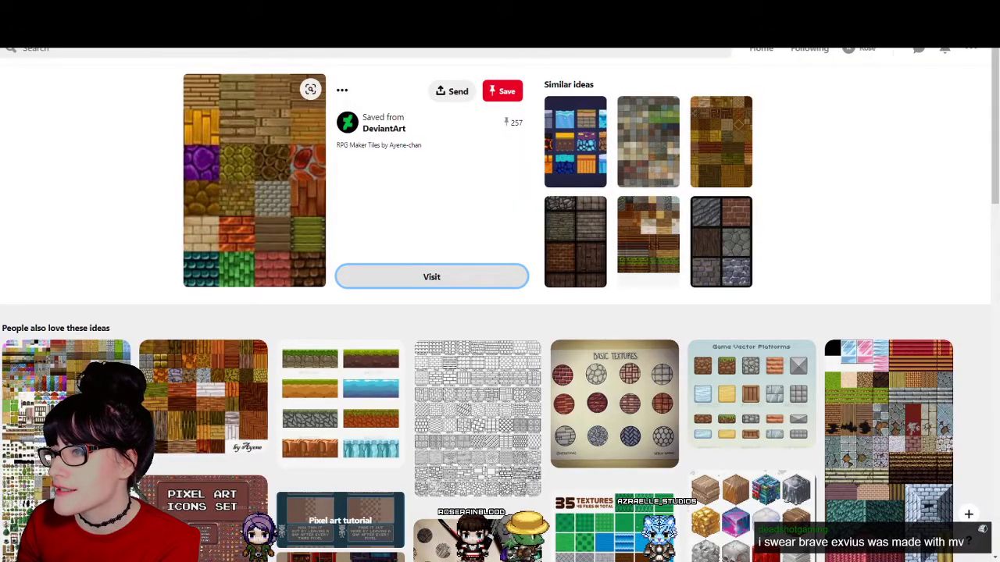
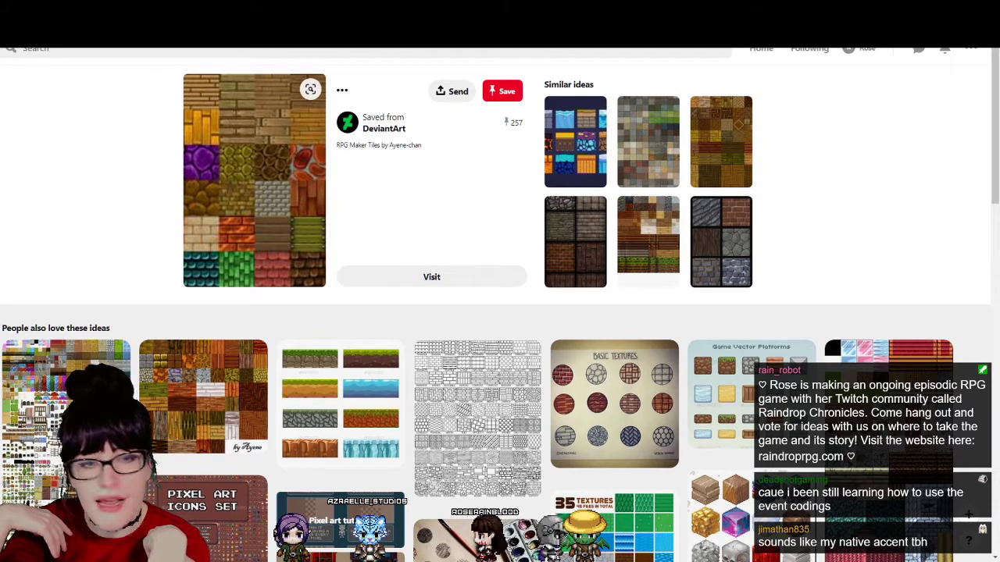
# Step: Look over the related ideas shown under the Pinterest "RPG Maker Tiles" pin
pyautogui.scroll(-4, 499, 352)
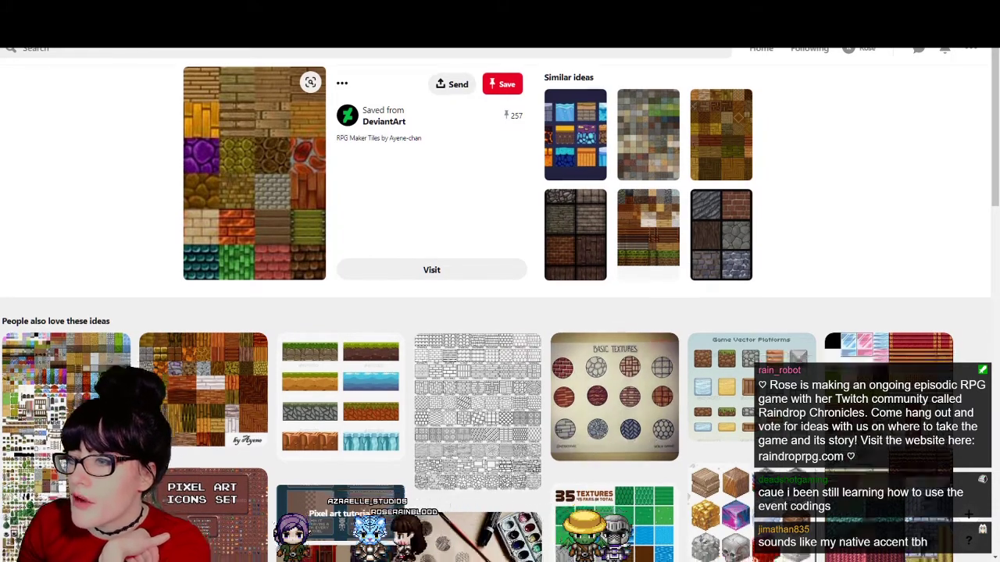
pyautogui.scroll(3, 500, 313)
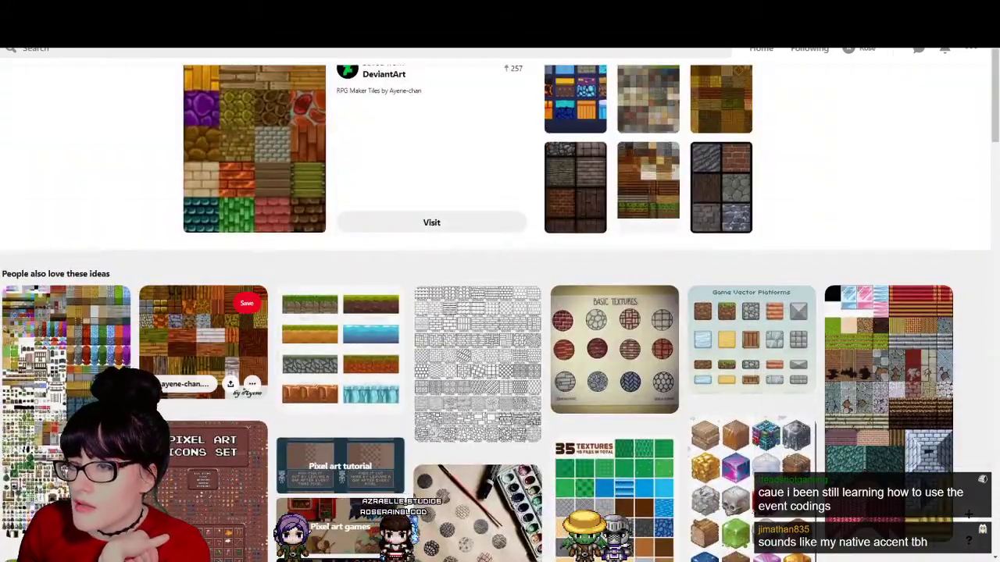
pyautogui.scroll(1, 500, 312)
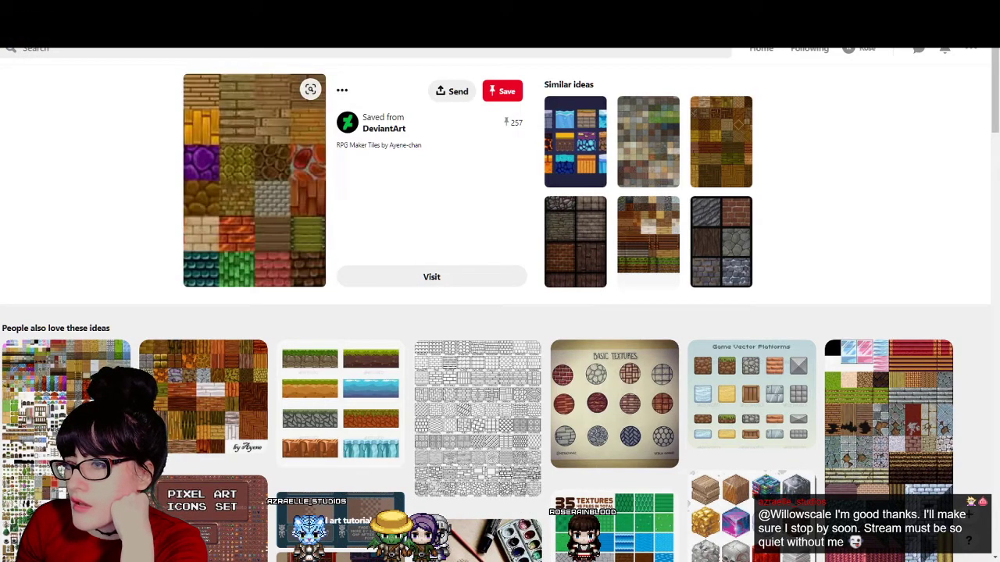
# Step: Return to the "rpg maker mv hay tileset" image results and look through them for suitable ground tiles
pyautogui.hotkey('ctrl', 'Tab')
pyautogui.hotkey('ctrl', 'Tab')
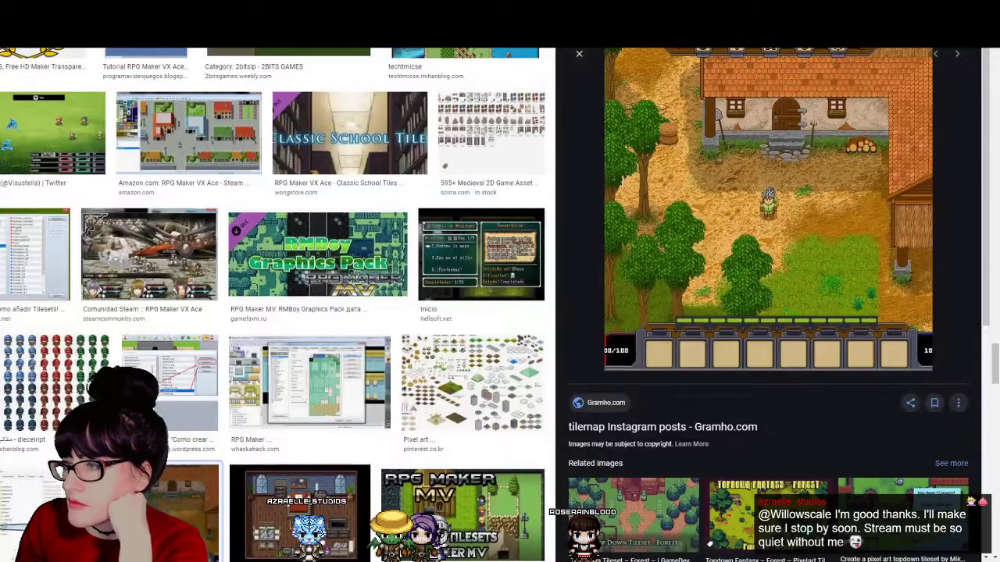
pyautogui.scroll(-15, 525, 87)
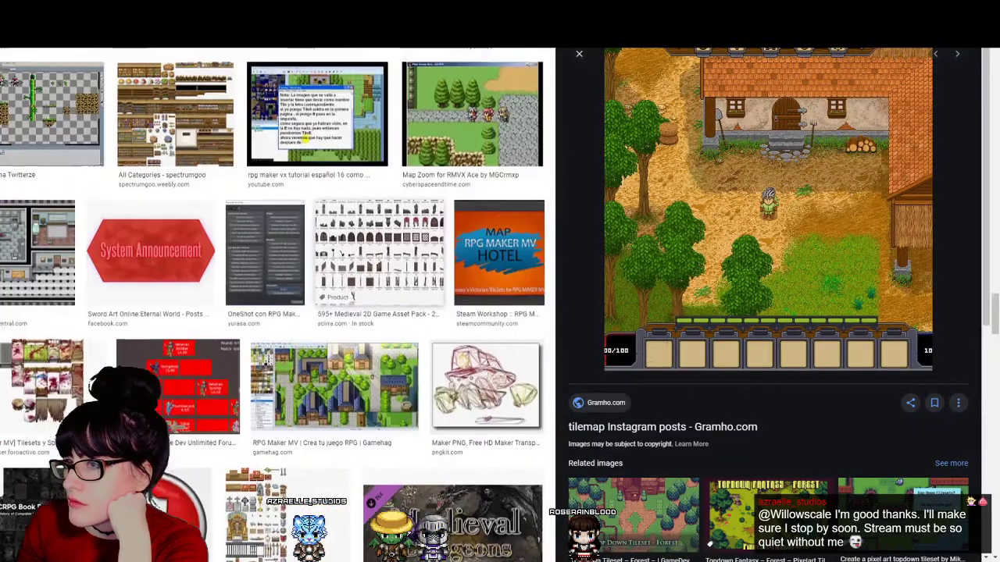
pyautogui.scroll(-15, 524, 87)
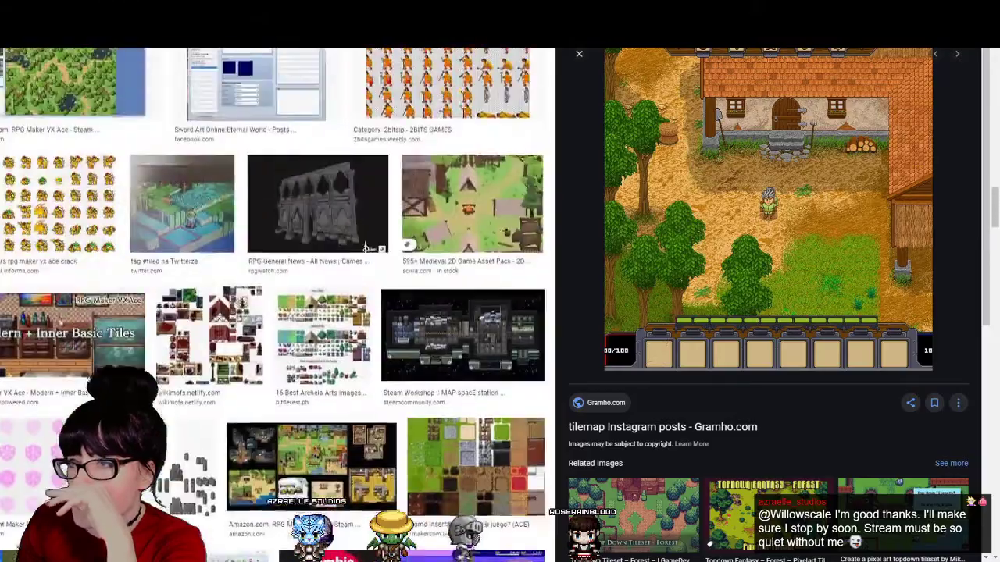
pyautogui.scroll(-15, 524, 87)
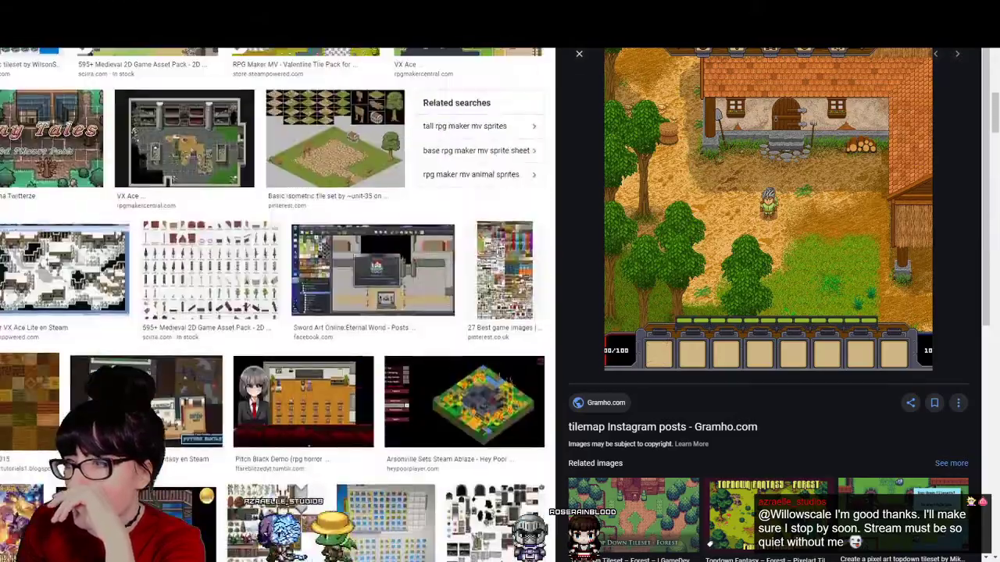
pyautogui.scroll(5, 273, 304)
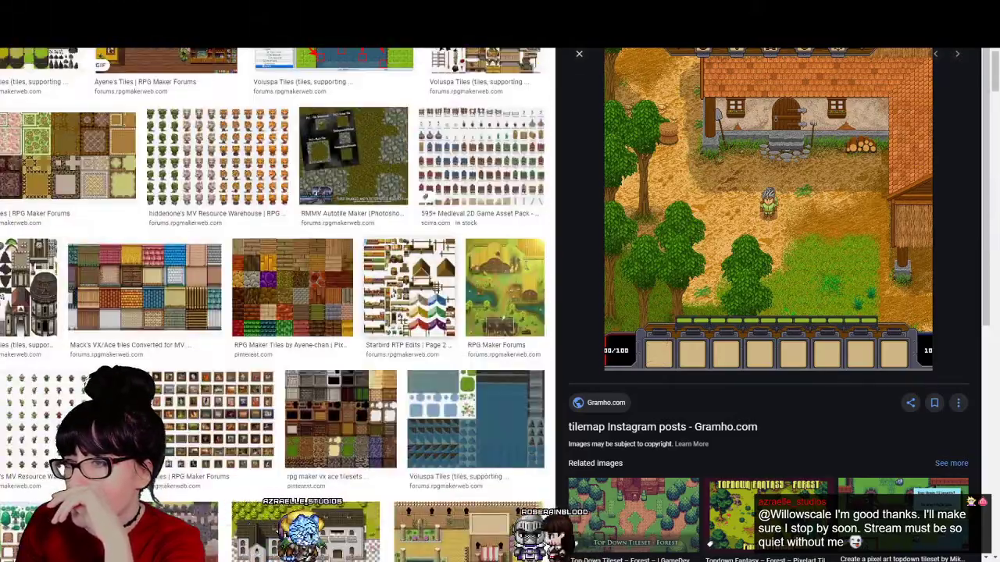
pyautogui.scroll(-1, 274, 304)
pyautogui.scroll(-1, 277, 305)
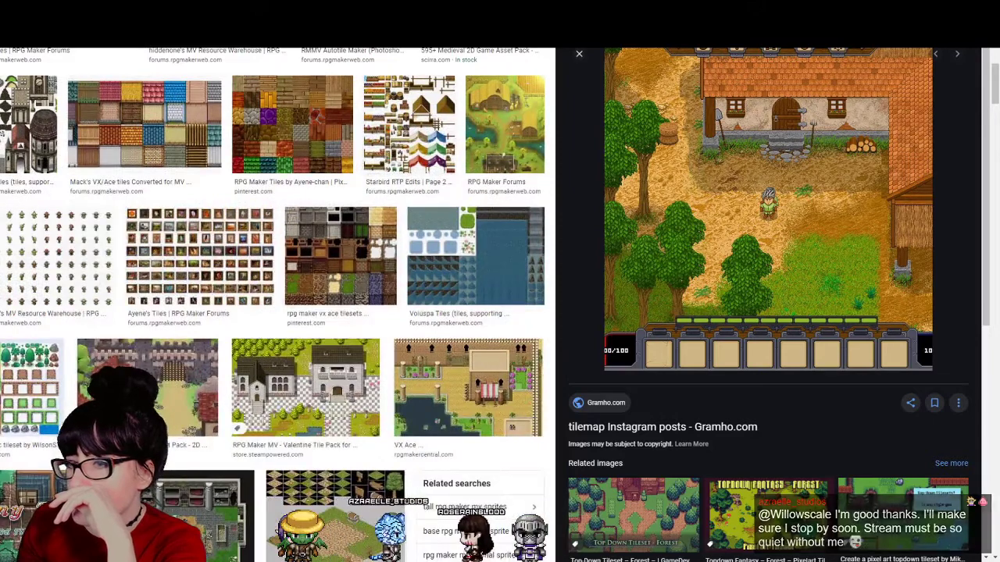
# Step: Examine the high-resolution tree tileset page on Rpgtileset.com and its related MV resources, briefly checking the Pinterest pin as well
pyautogui.hotkey('ctrl', 'Tab')
pyautogui.scroll(-5, 499, 305)
pyautogui.scroll(-2, 499, 305)
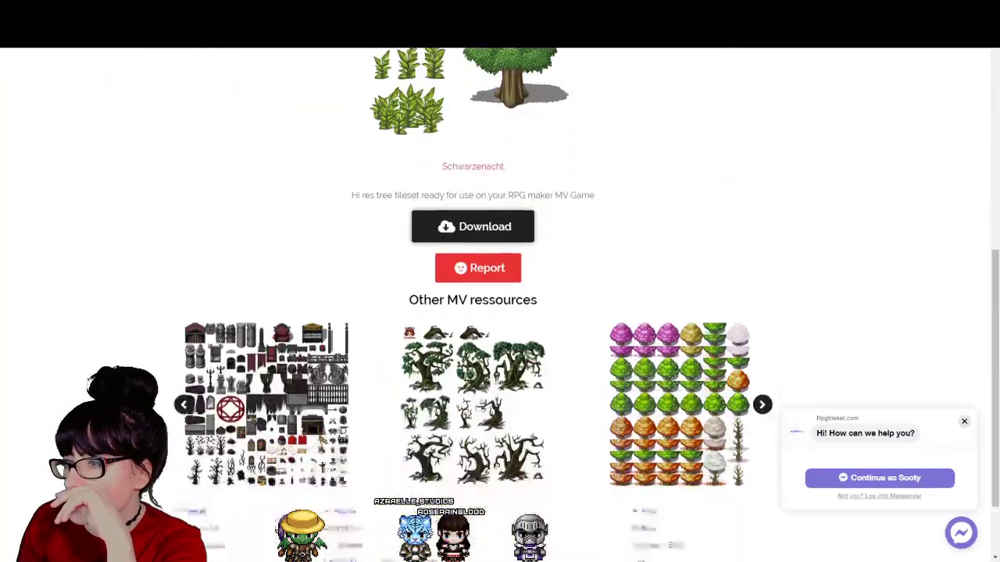
pyautogui.scroll(8, 500, 304)
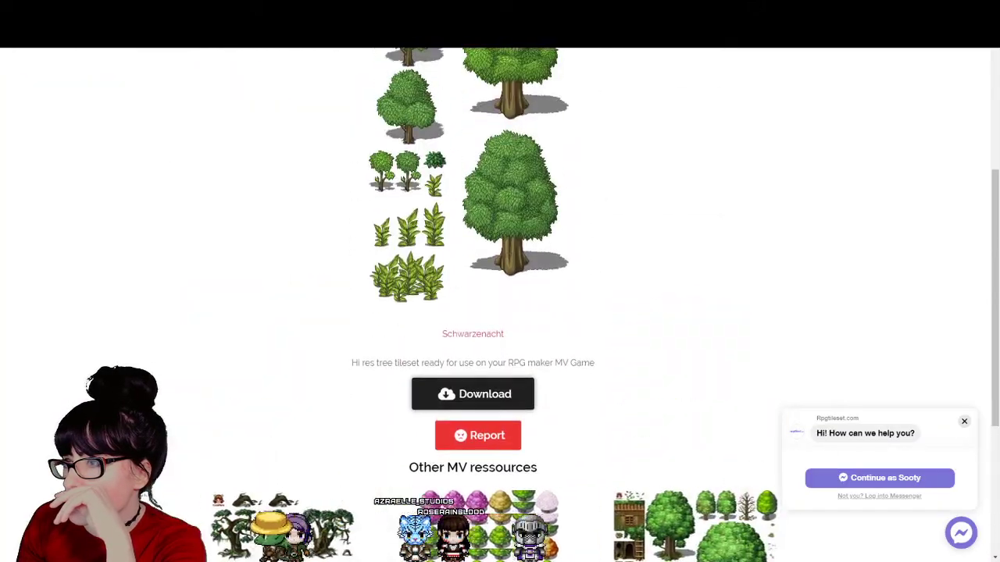
pyautogui.scroll(-2, 500, 304)
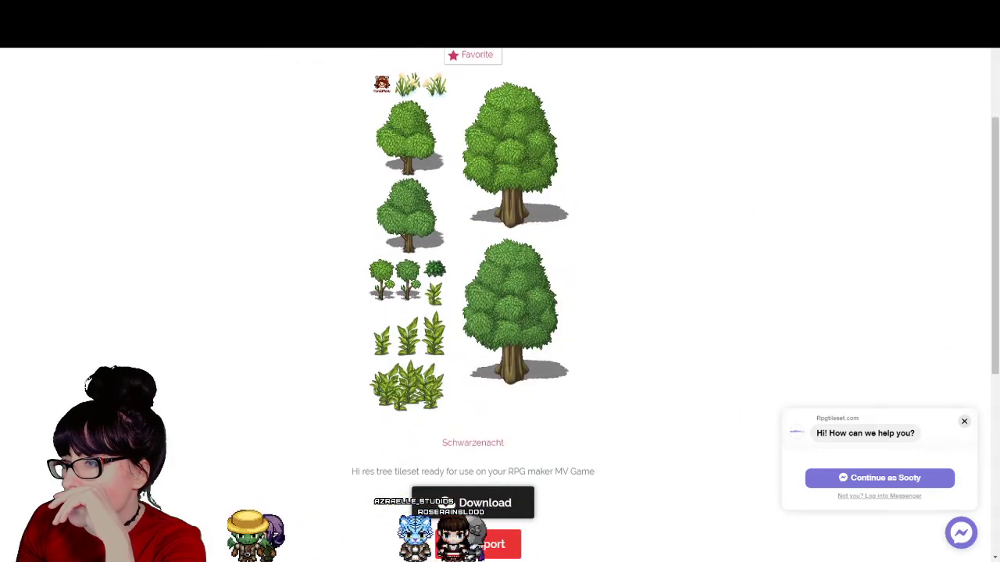
pyautogui.hotkey('ctrl', 'Tab')
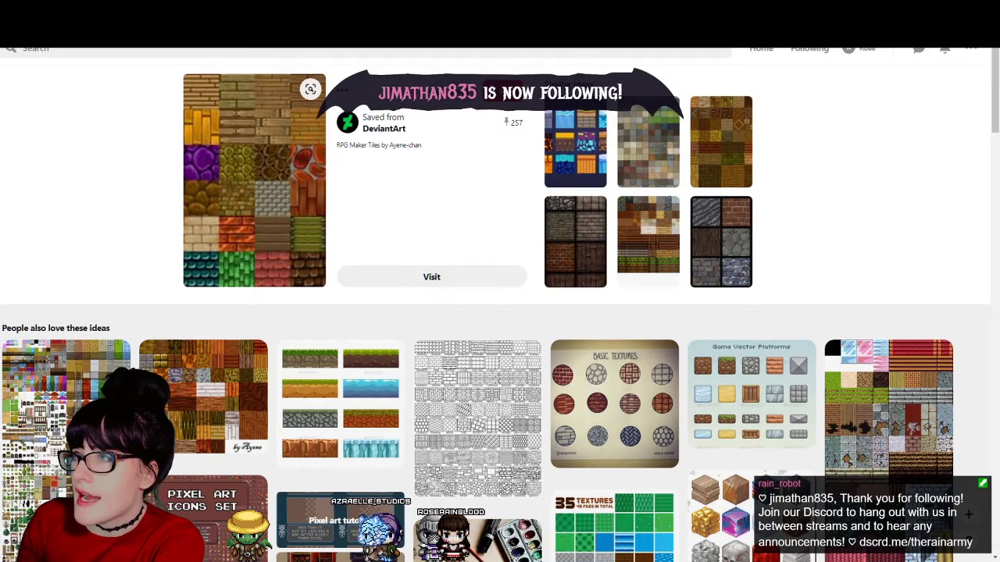
pyautogui.hotkey('ctrl', 'shift', 'Tab')
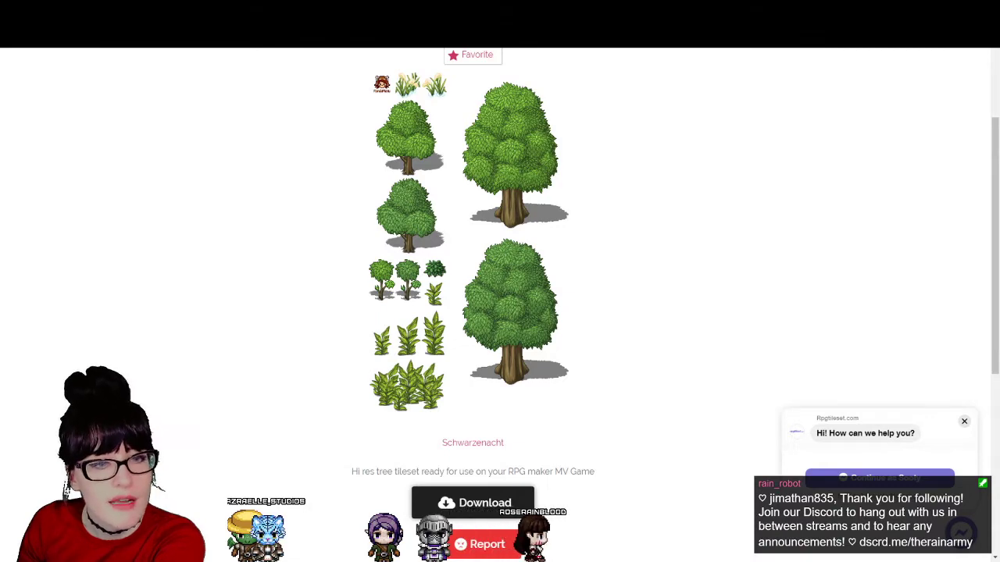
# Step: Go back to the hay tileset image results and scan them again for usable farm tiles
pyautogui.hotkey('ctrl', 'shift', 'Tab')
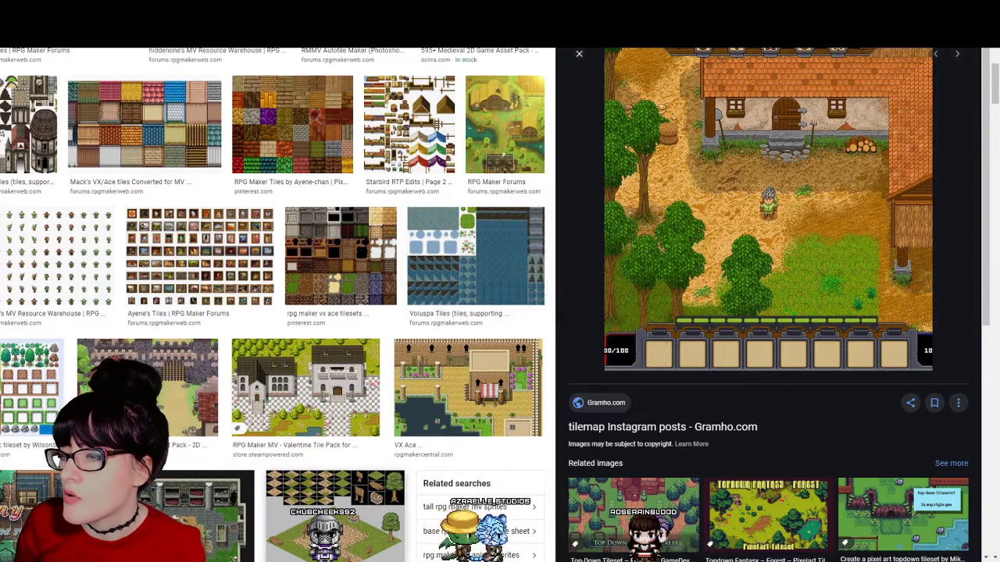
pyautogui.scroll(-1, 274, 305)
pyautogui.scroll(-1, 274, 305)
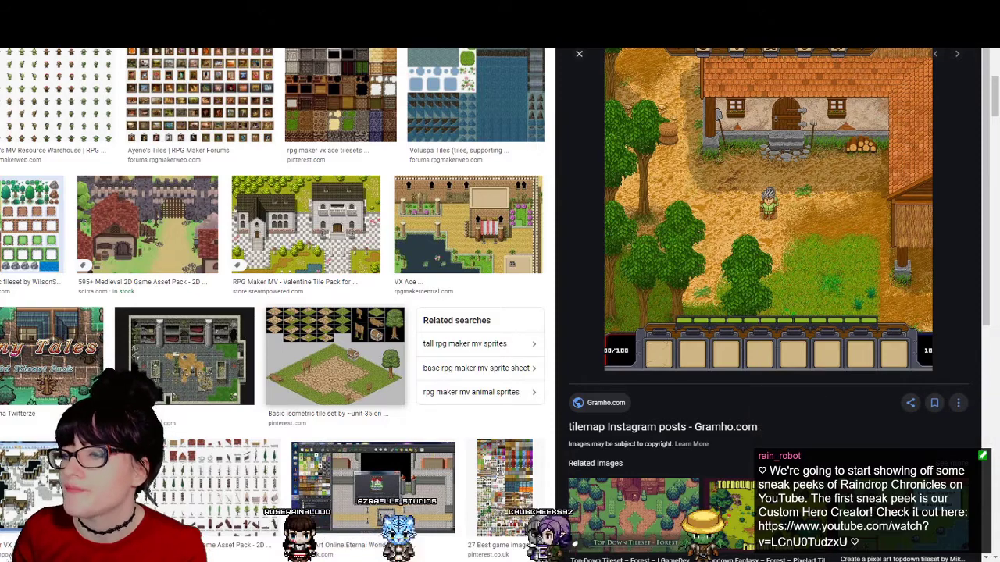
pyautogui.scroll(-4, 273, 304)
pyautogui.scroll(-3, 273, 305)
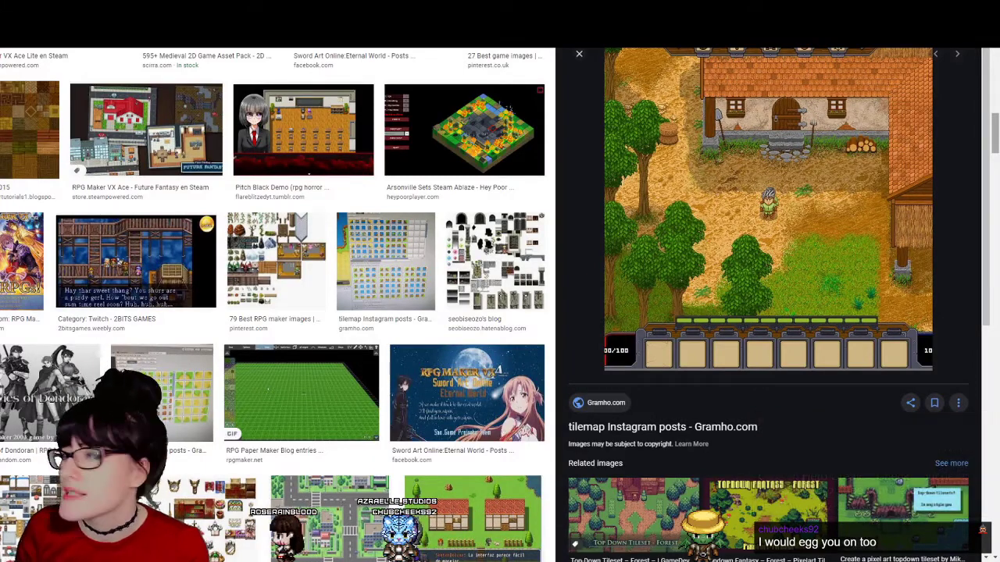
pyautogui.scroll(10, 273, 305)
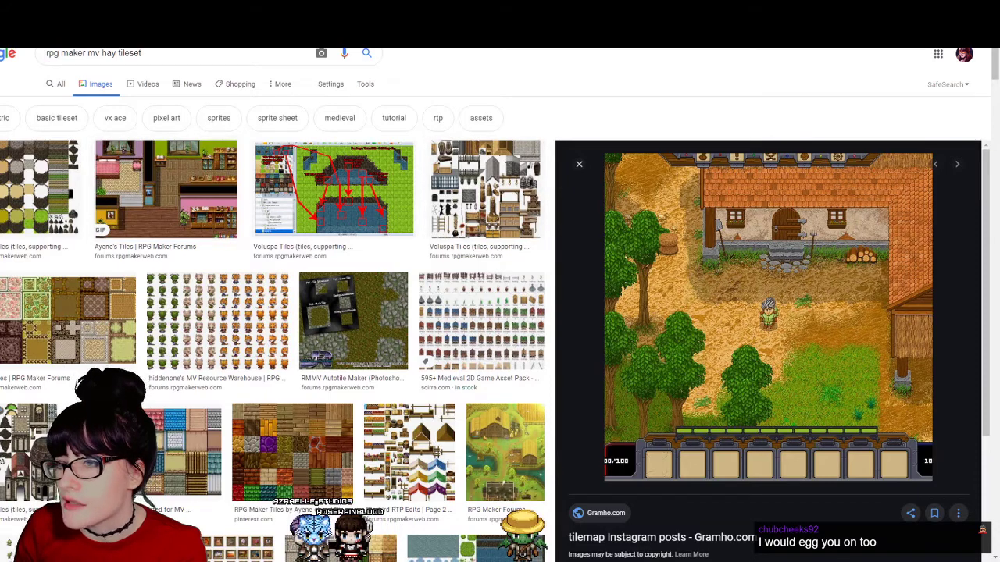
pyautogui.scroll(-4, 500, 312)
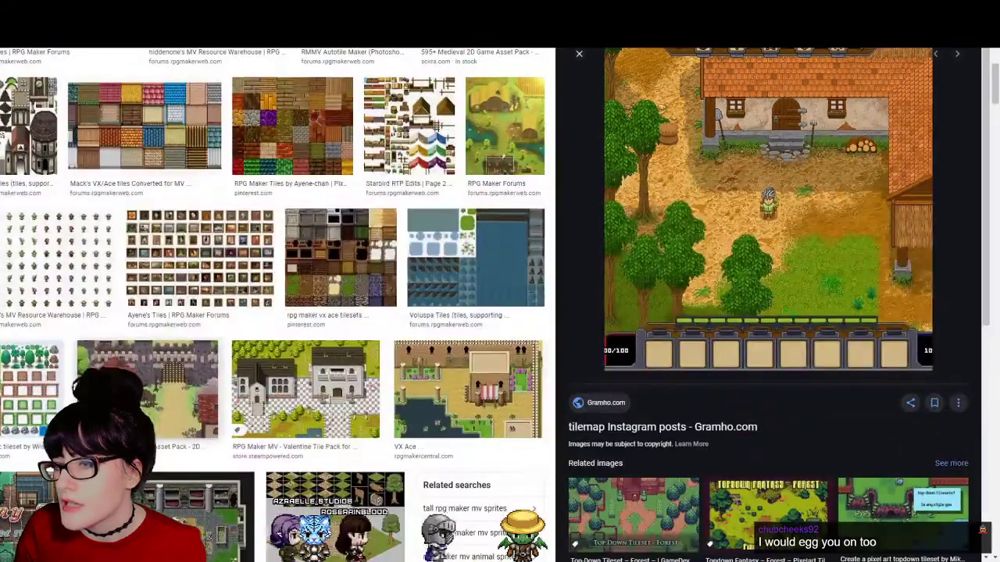
# Step: Preview the "022 - Basic tileset by WilsonScarloxy" image and check the hay tileset results further down
pyautogui.click(31, 375)
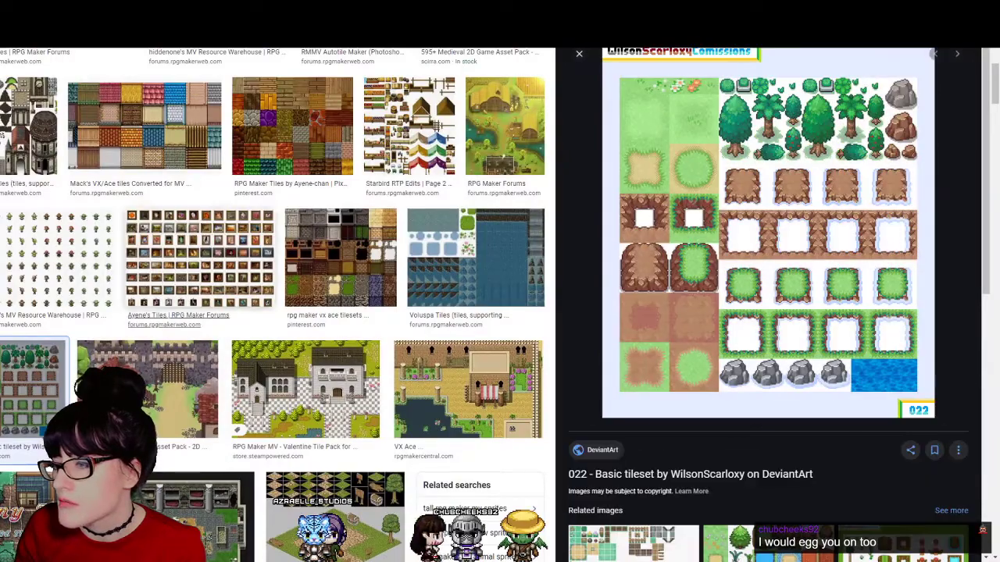
pyautogui.scroll(-5, 31, 375)
pyautogui.scroll(-5, 273, 305)
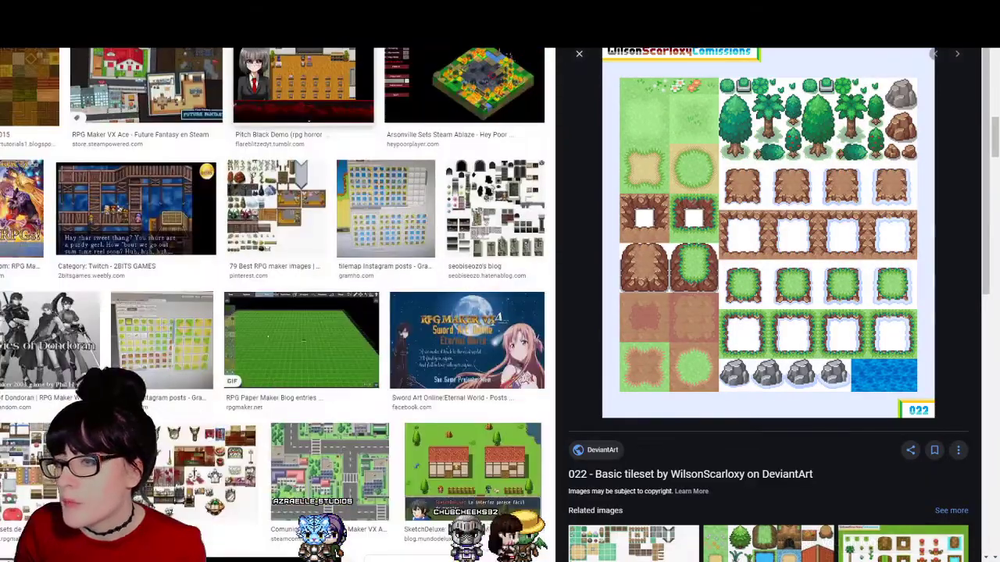
pyautogui.scroll(-8, 273, 304)
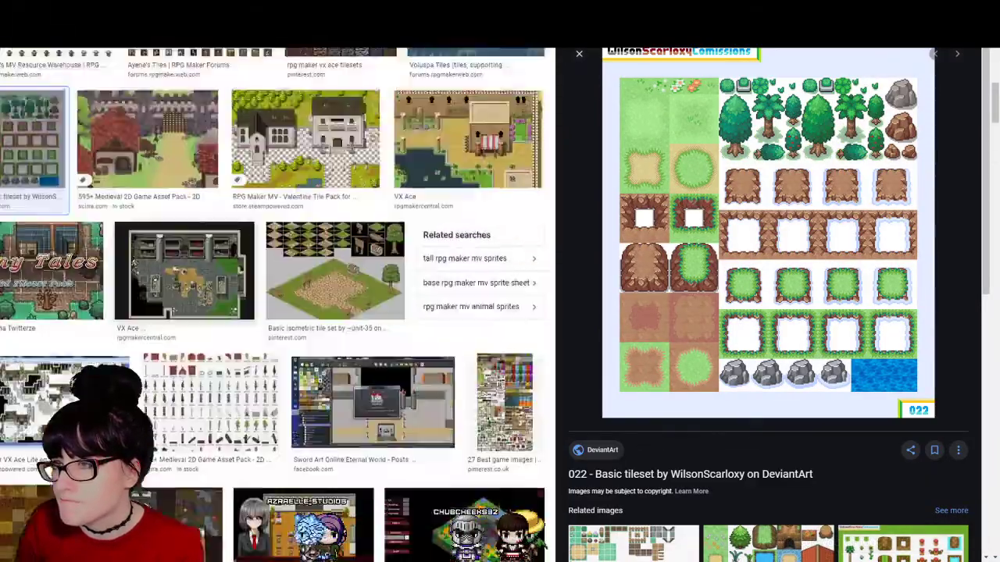
pyautogui.scroll(20, 103, 53)
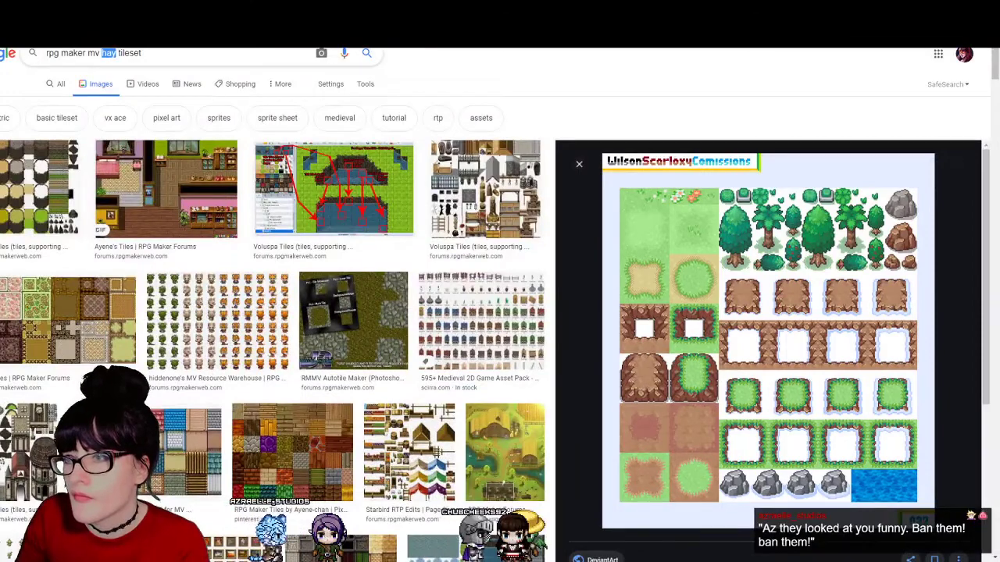
# Step: Shorten the image search to "rpg maker mv hay" and run it
pyautogui.write('y')
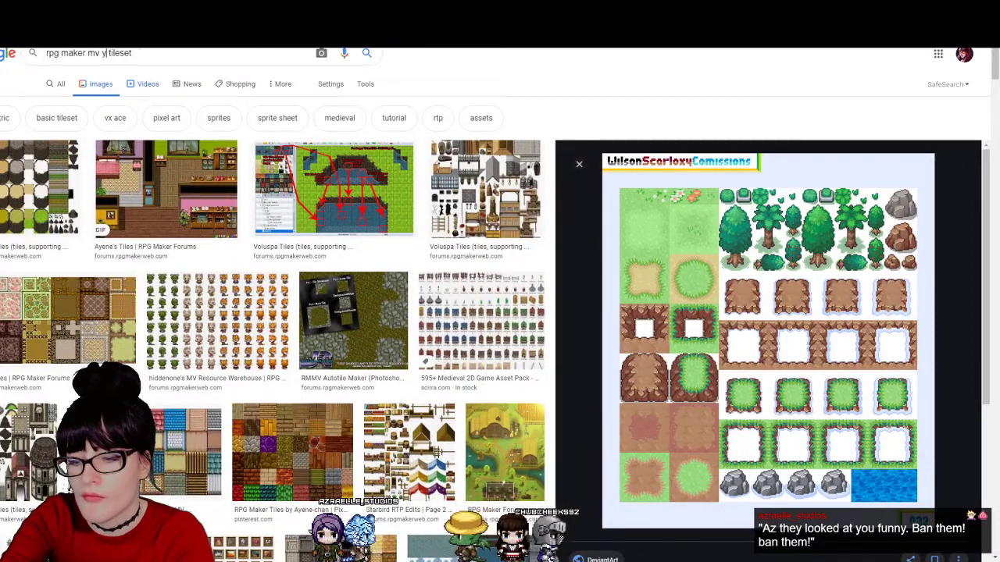
pyautogui.press('BackSpace')
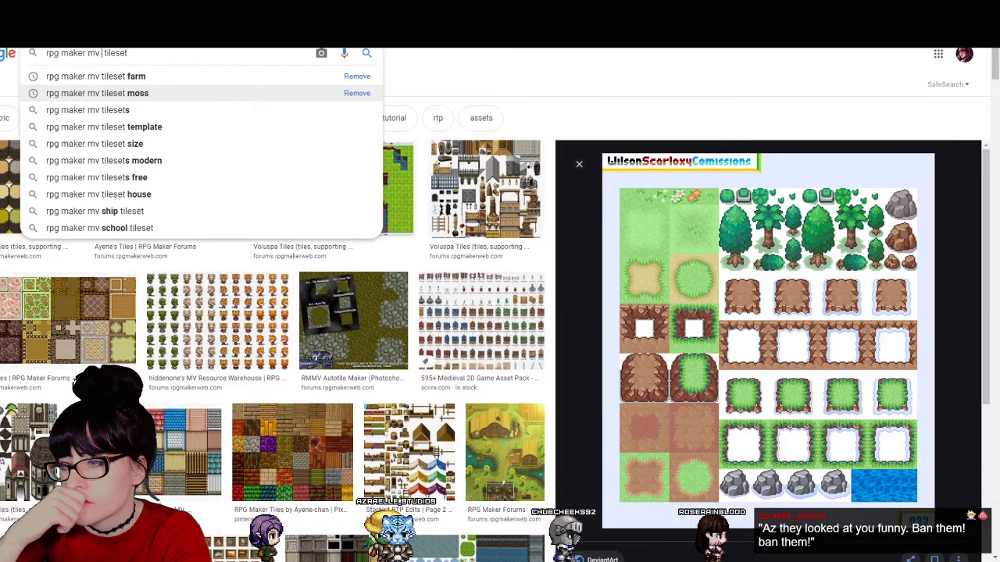
pyautogui.write('hay')
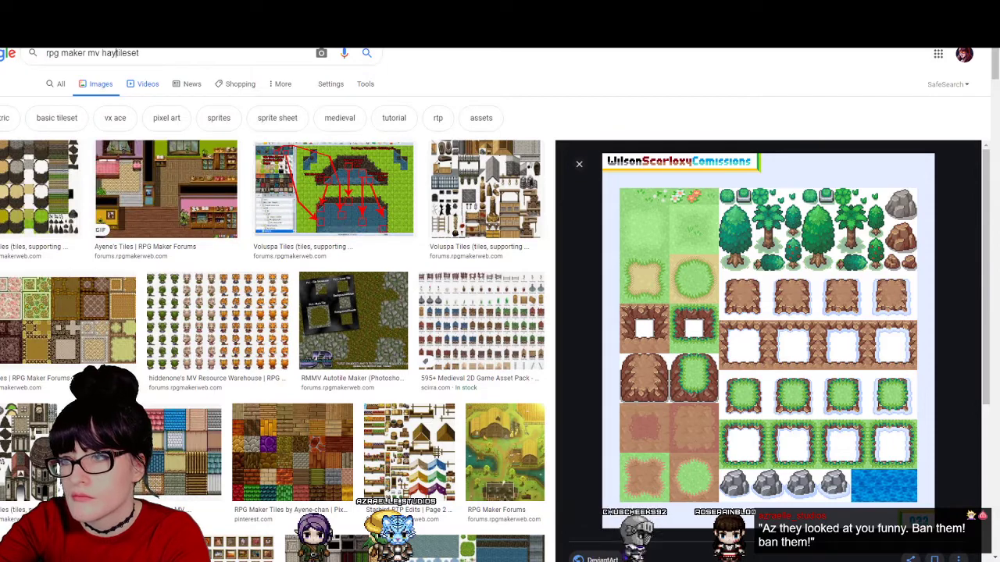
pyautogui.press('Return')
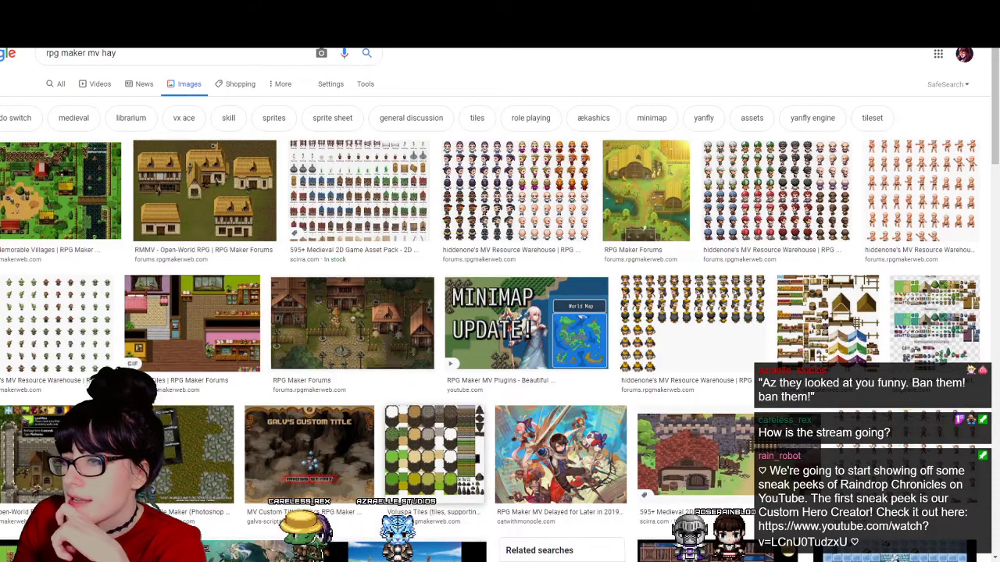
# Step: Preview the "Voluspa Tiles" terrain image from RPG Maker Forums and browse the other hay results around it
pyautogui.click(434, 451)
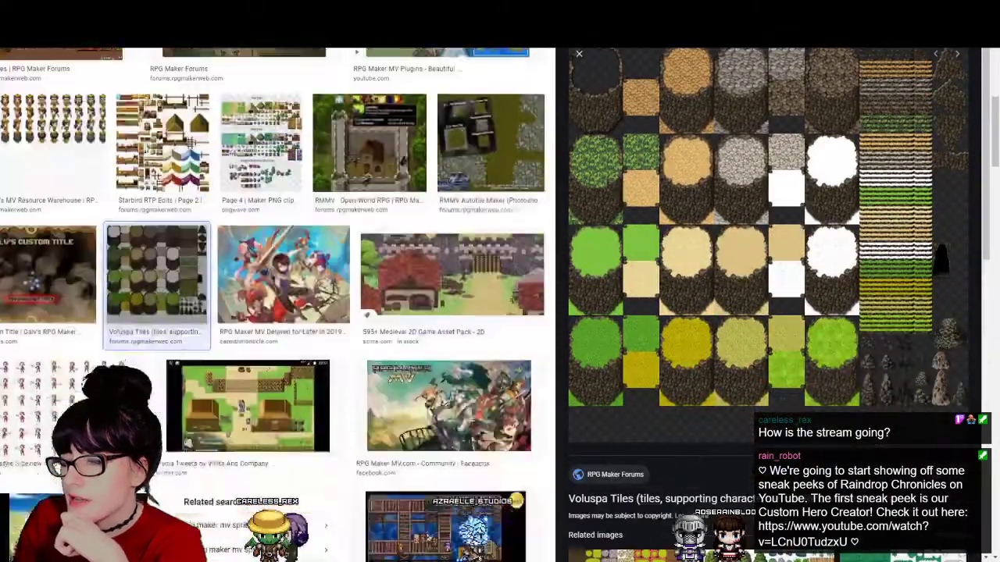
pyautogui.scroll(-6, 273, 305)
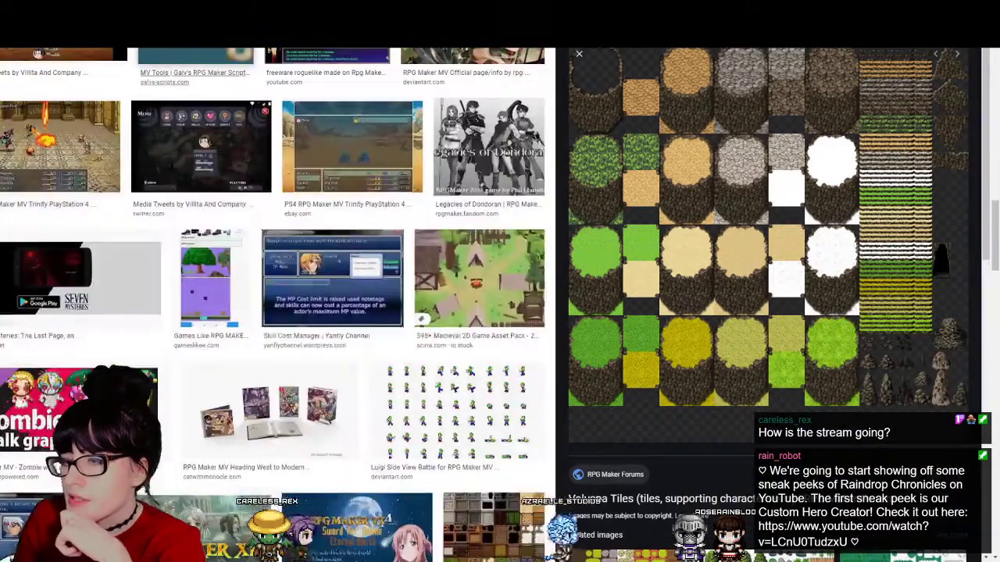
pyautogui.scroll(3, 274, 304)
pyautogui.scroll(8, 273, 305)
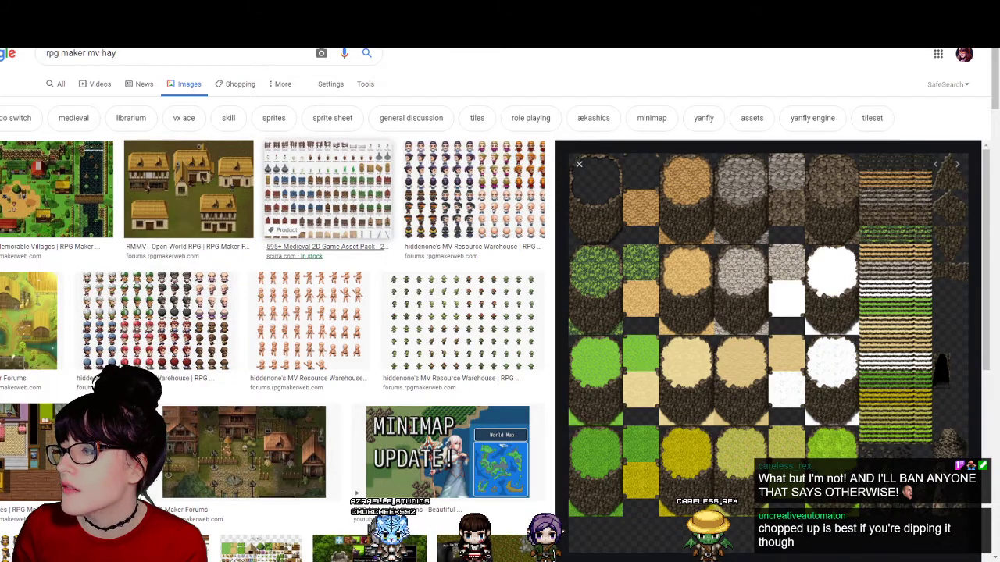
pyautogui.scroll(-3, 326, 188)
pyautogui.scroll(3, 188, 189)
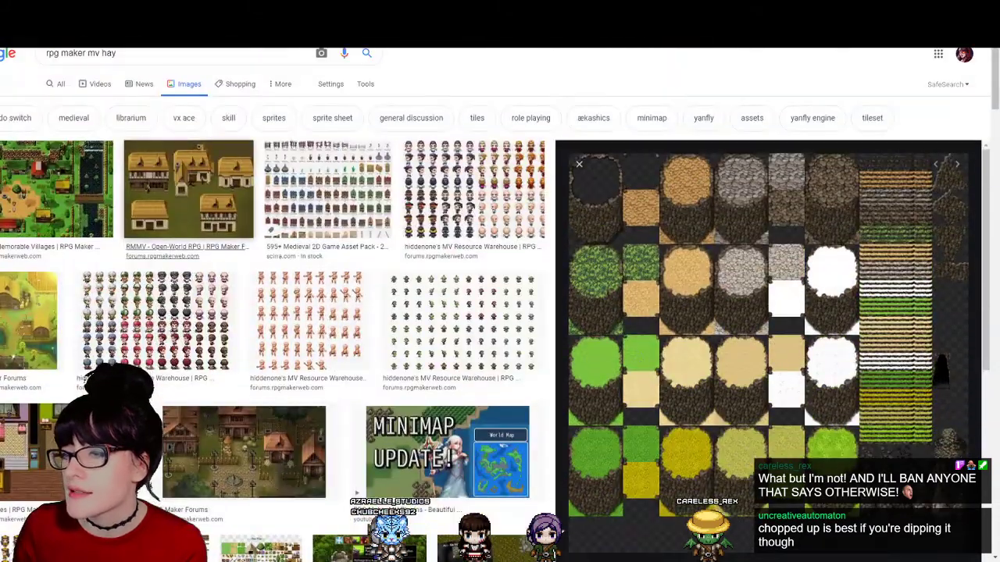
# Step: Preview the "Creating Memorable Villages" image and the "Game & Map Screenshots 7" farm map, and browse the hay results around them
pyautogui.click(56, 188)
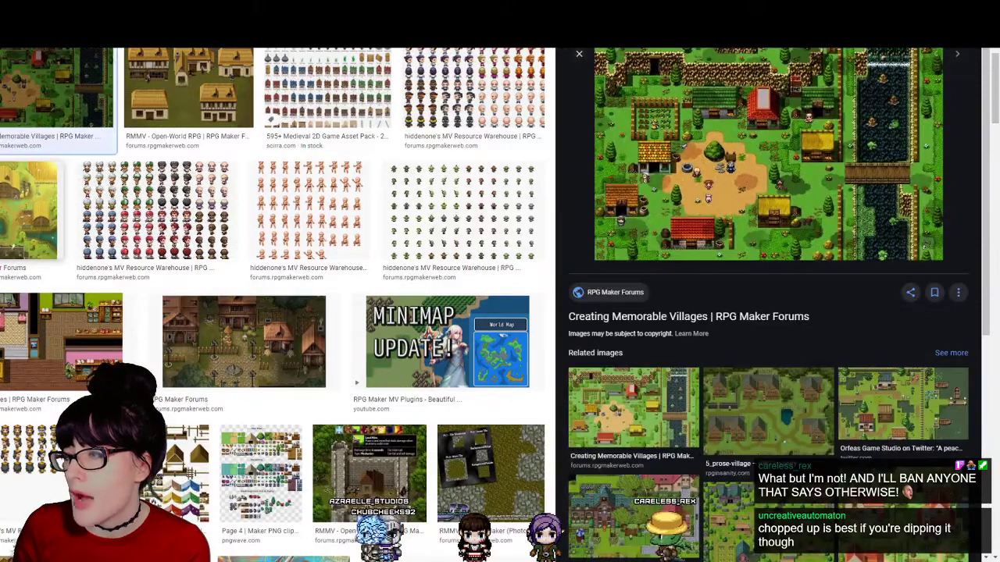
pyautogui.click(633, 507)
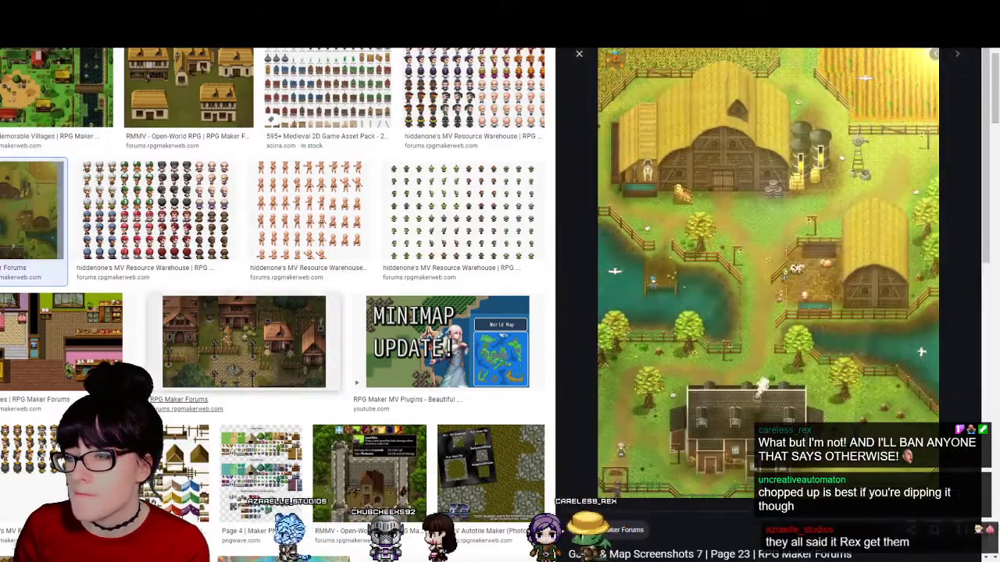
pyautogui.scroll(-5, 273, 313)
pyautogui.scroll(-8, 273, 313)
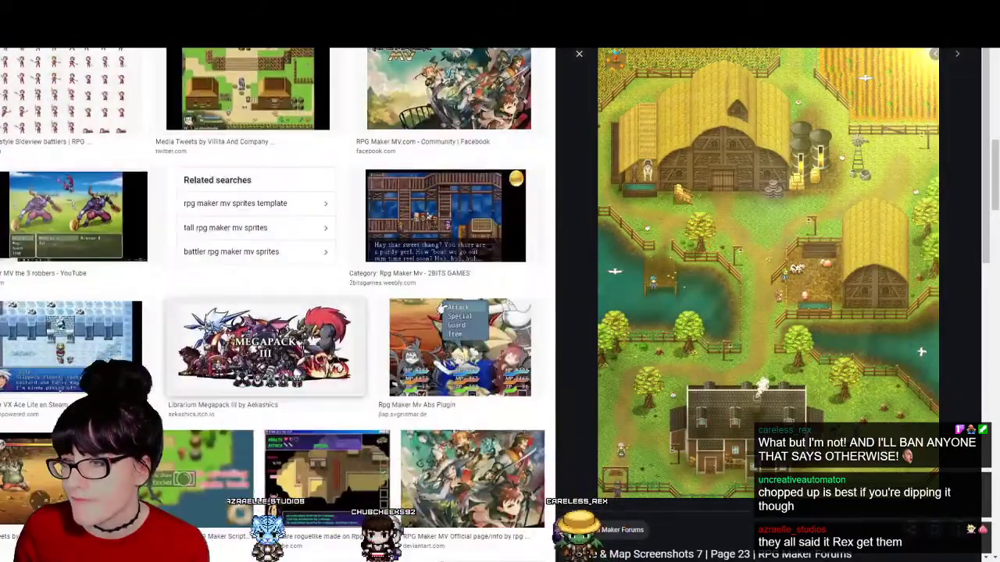
pyautogui.scroll(4, 273, 312)
pyautogui.scroll(5, 273, 312)
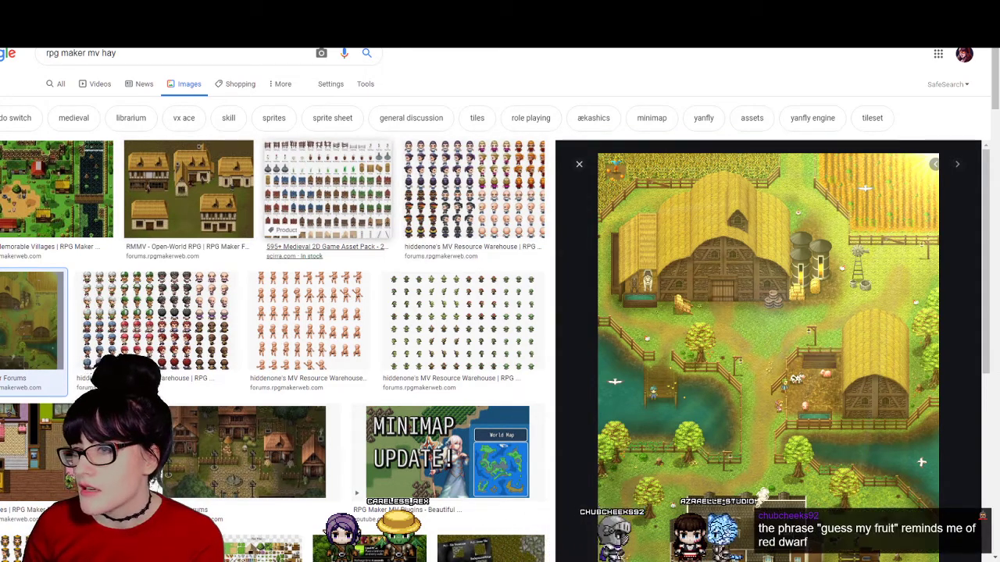
# Step: Preview the "Page 4 | Maker PNG cliparts" tile sheet from PNGWave and scan the hay results further down
pyautogui.scroll(-3, 273, 312)
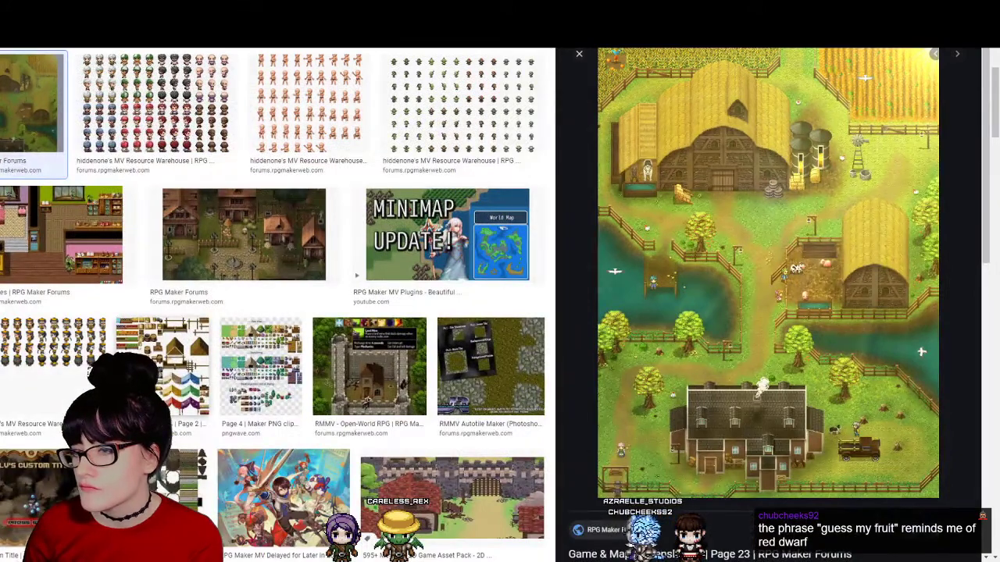
pyautogui.click(163, 367)
pyautogui.click(260, 367)
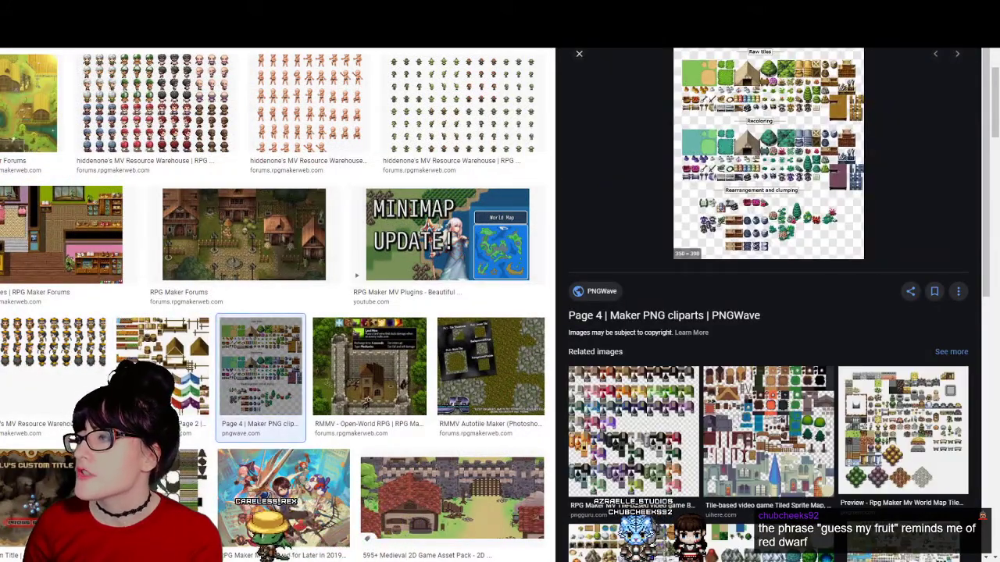
pyautogui.scroll(-5, 274, 312)
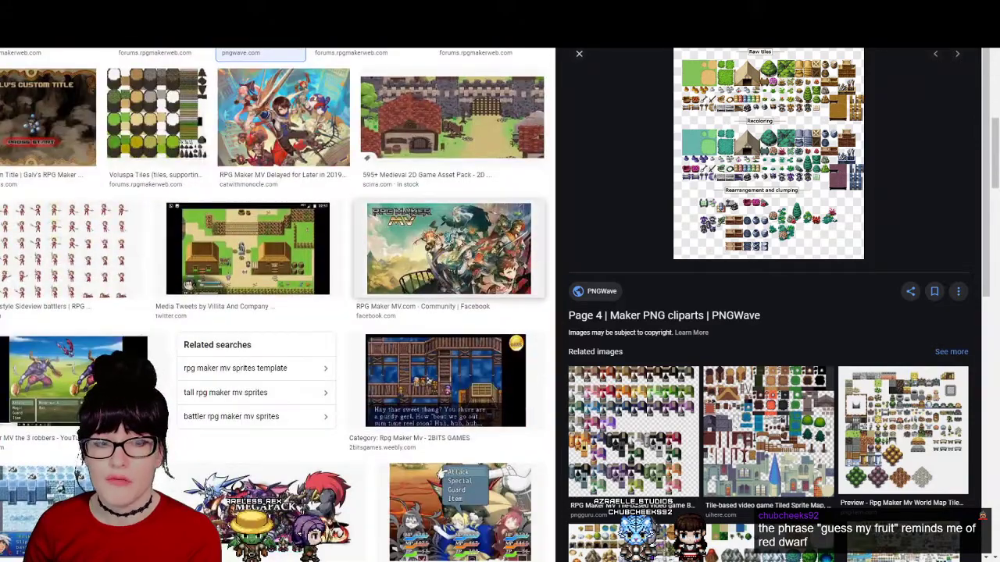
pyautogui.scroll(-4, 273, 305)
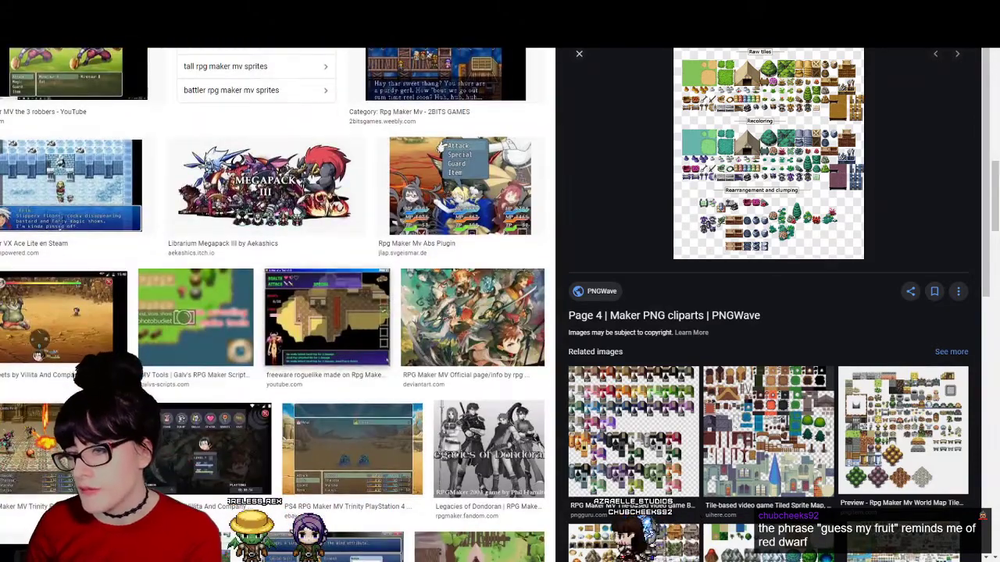
pyautogui.scroll(-15, 274, 304)
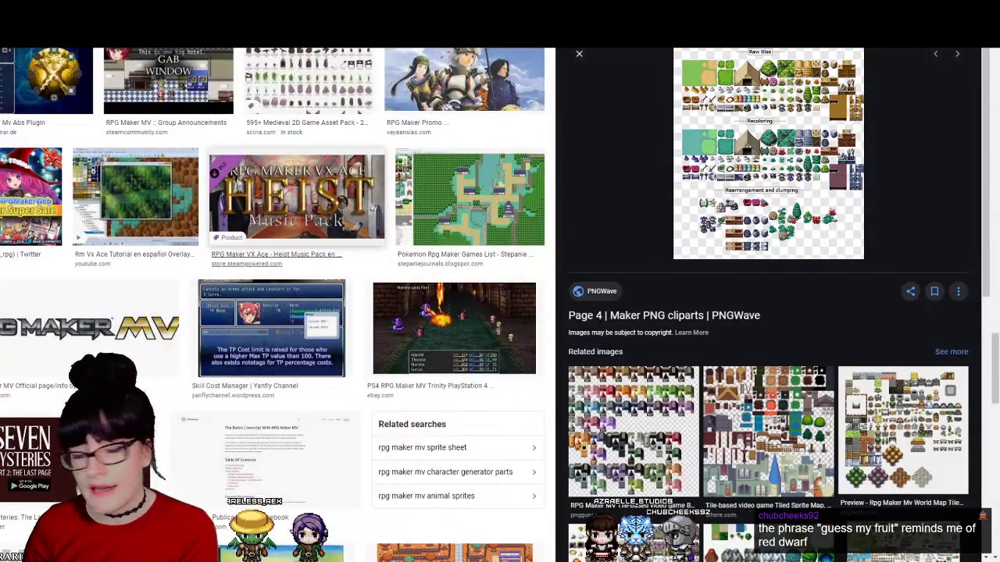
pyautogui.scroll(-10, 274, 304)
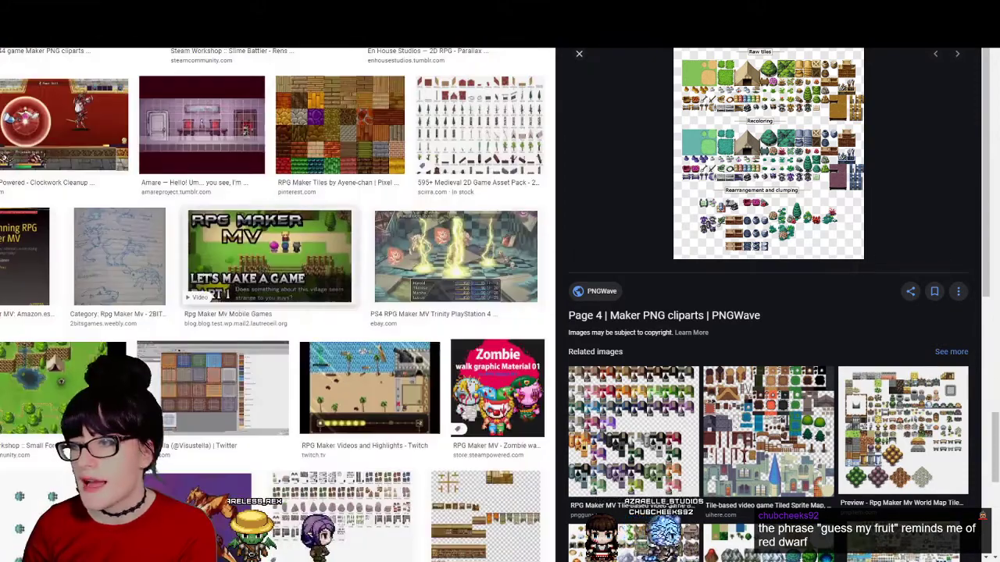
# Step: Preview the "RPG Maker Tiles" texture image from Pinterest and scan the remaining hay results for usable farm tiles
pyautogui.click(340, 125)
pyautogui.scroll(-4, 273, 305)
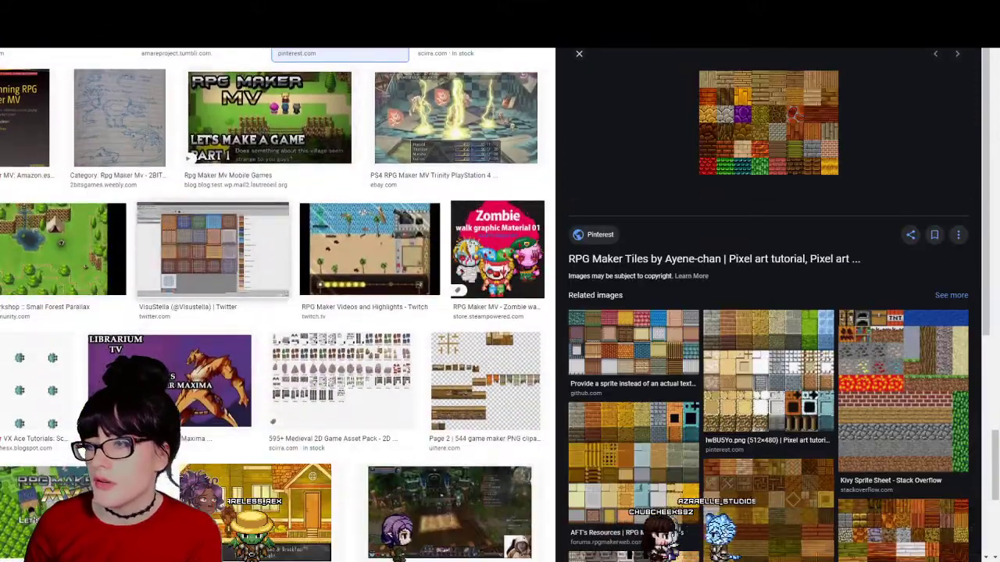
pyautogui.scroll(-6, 273, 304)
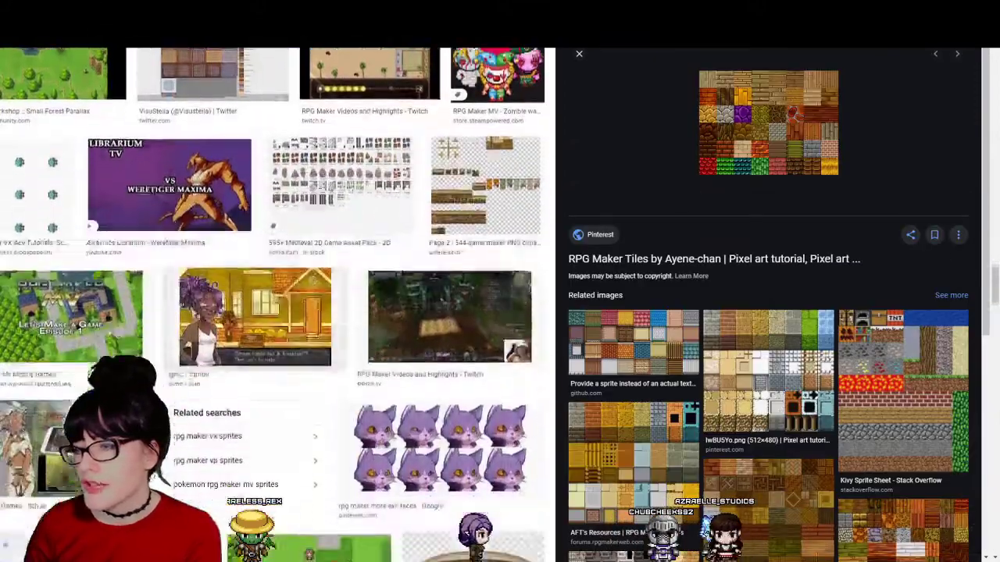
pyautogui.scroll(-10, 274, 305)
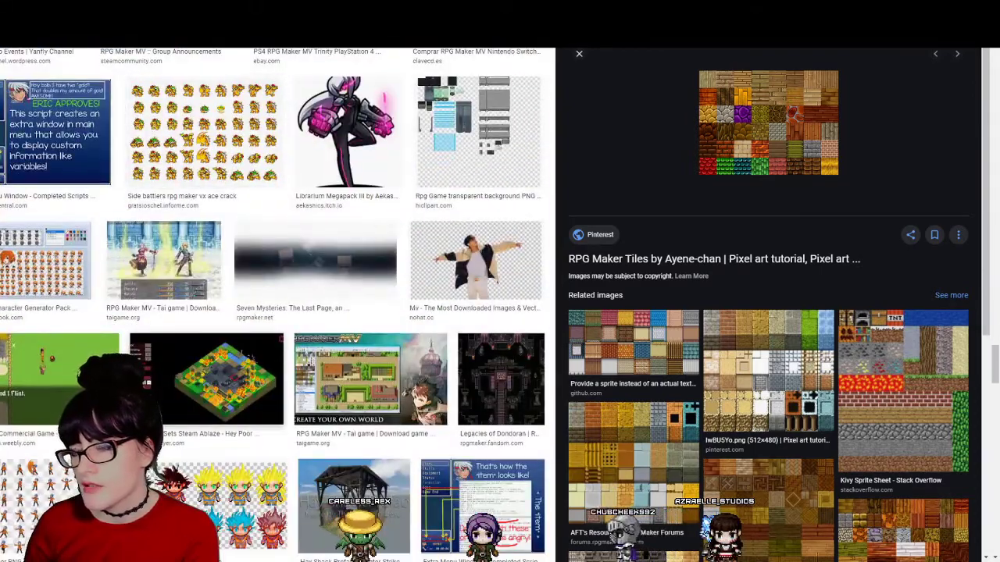
pyautogui.scroll(-8, 273, 304)
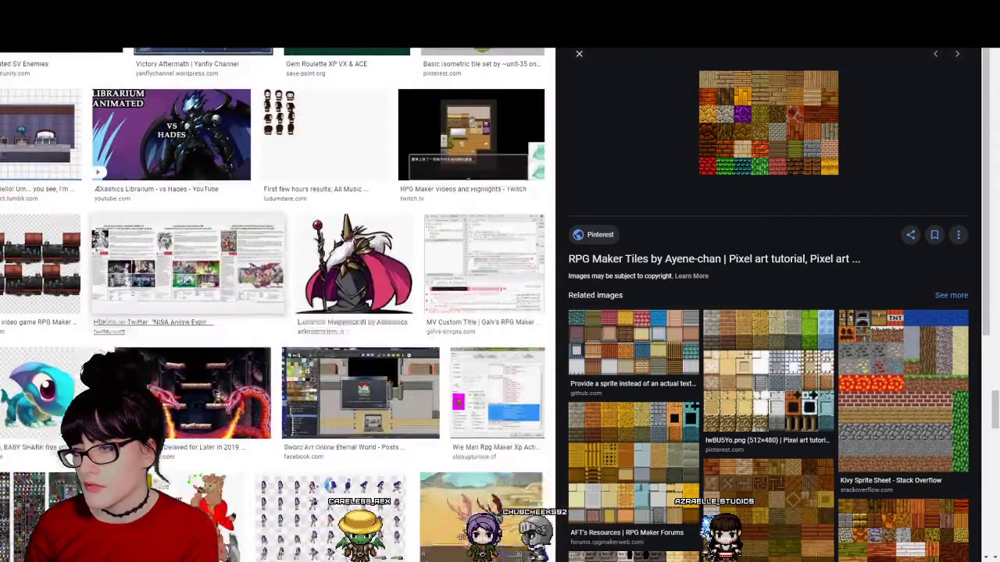
pyautogui.scroll(-3, 274, 305)
pyautogui.scroll(-4, 274, 304)
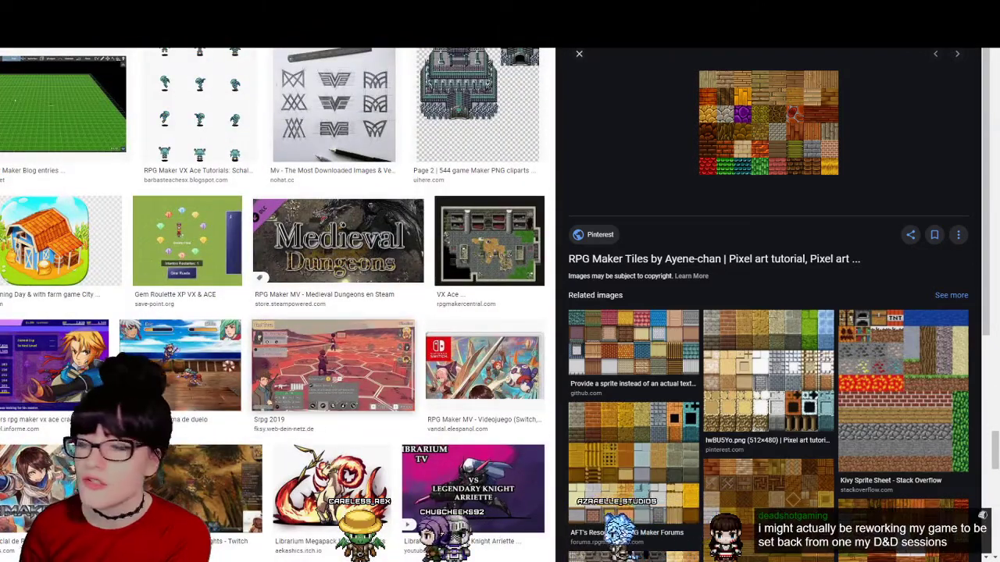
pyautogui.scroll(-6, 274, 304)
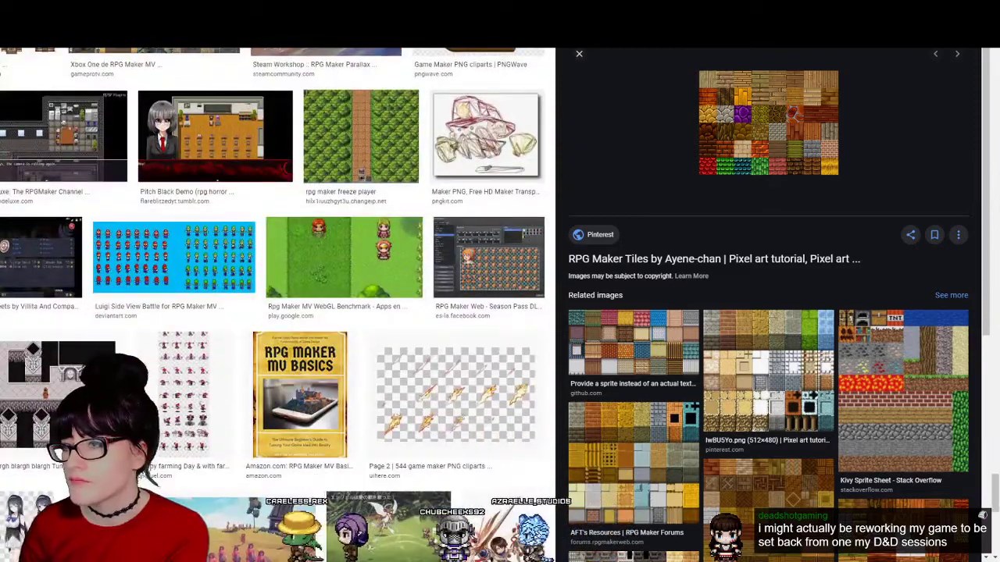
pyautogui.scroll(-5, 274, 305)
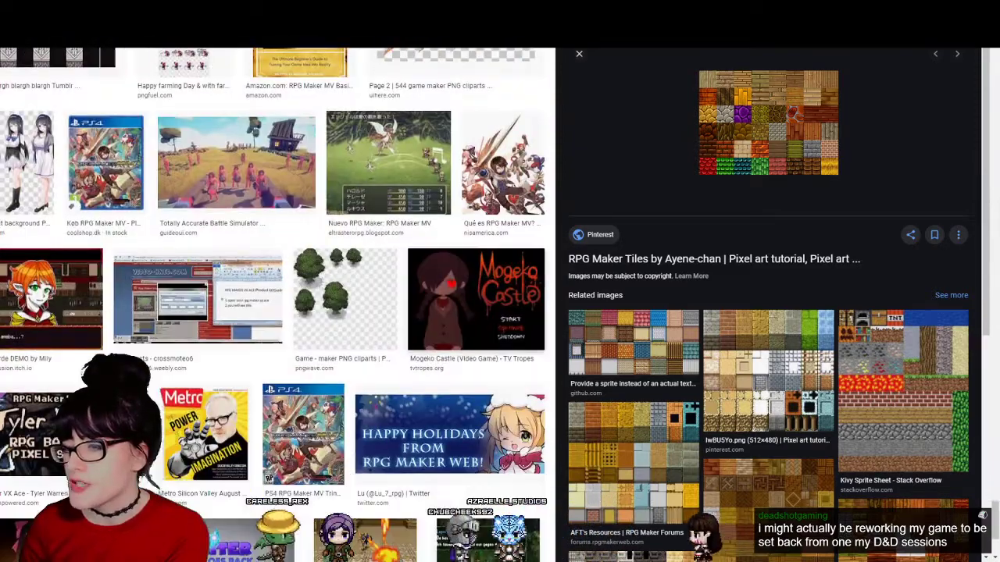
# Step: Return to the first hay results and compare the "RMMV - Open-World RPG" thatched houses with the "Creating Memorable Villages" map
pyautogui.scroll(15, 273, 305)
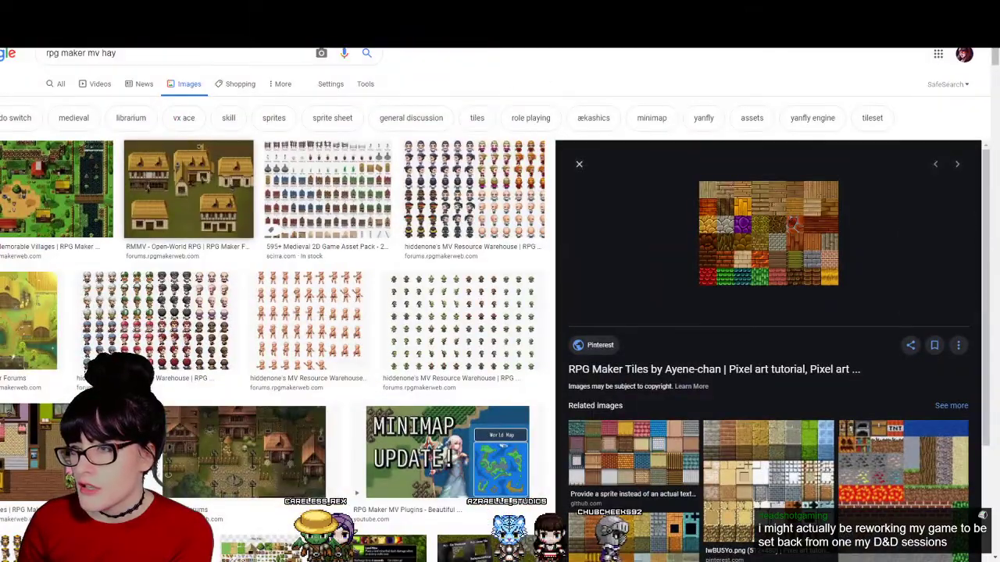
pyautogui.click(188, 188)
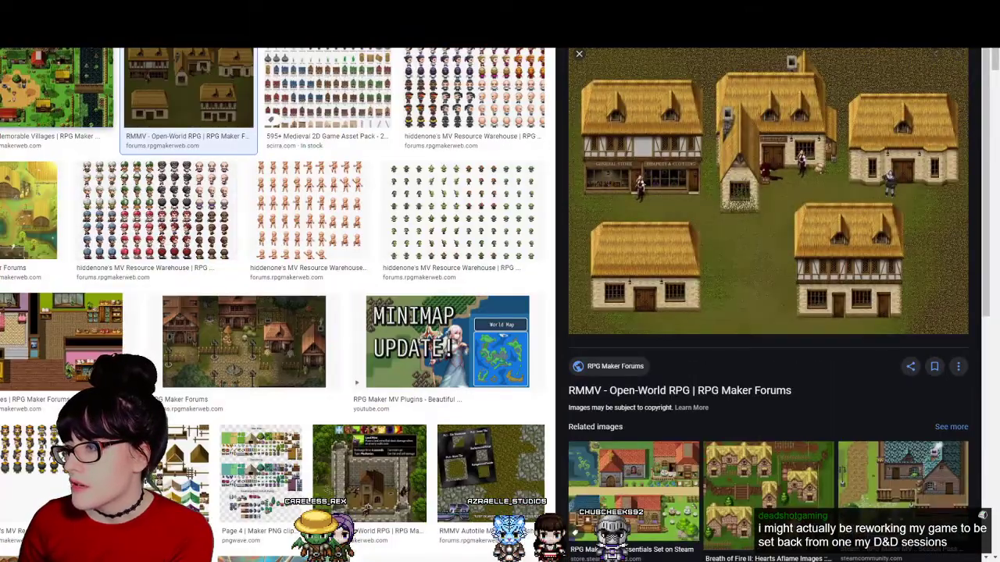
pyautogui.press('Left')
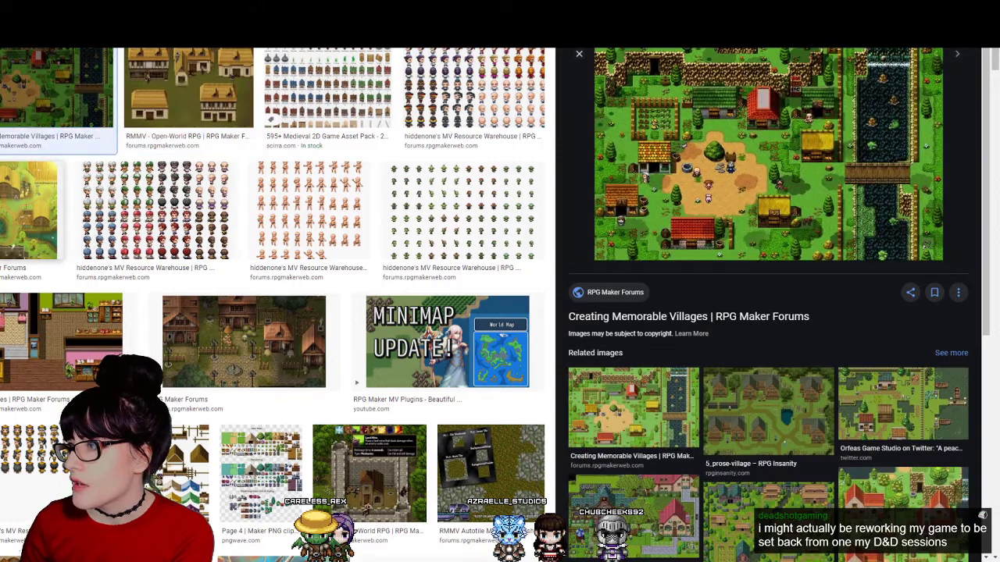
# Step: Search the images for "rpg maker mv outside tileset"
pyautogui.press('Down')
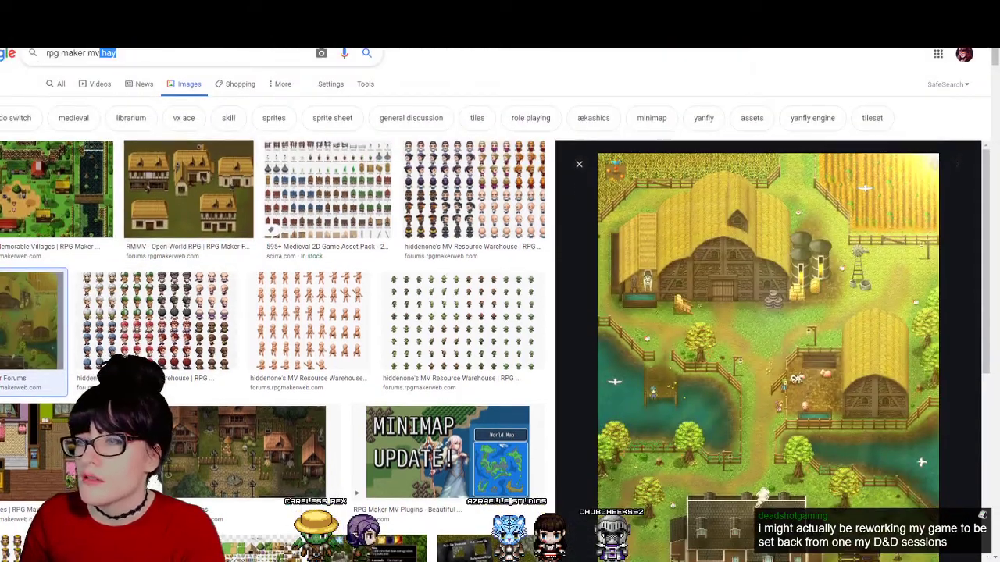
pyautogui.press('BackSpace')
pyautogui.write('o')
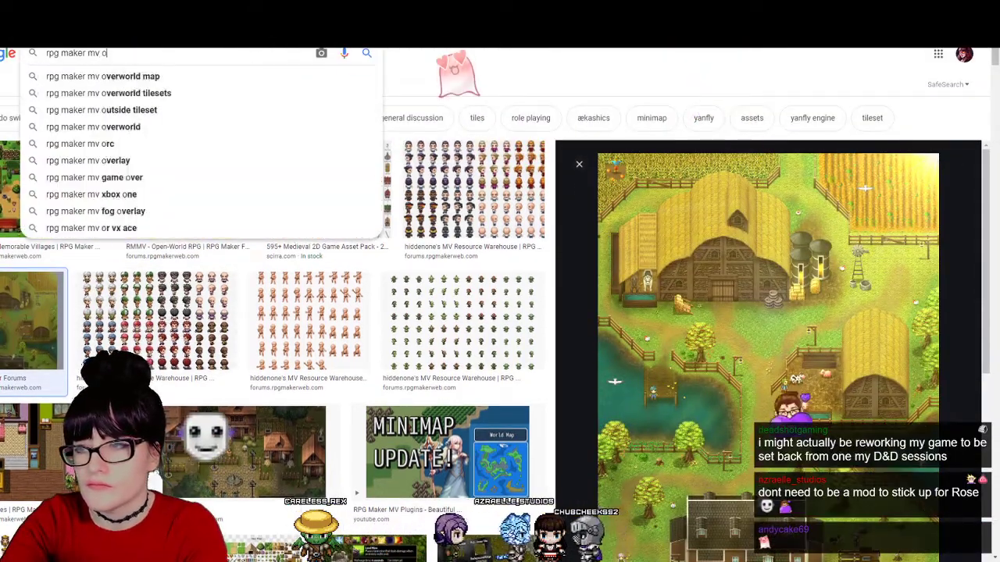
pyautogui.write('uts')
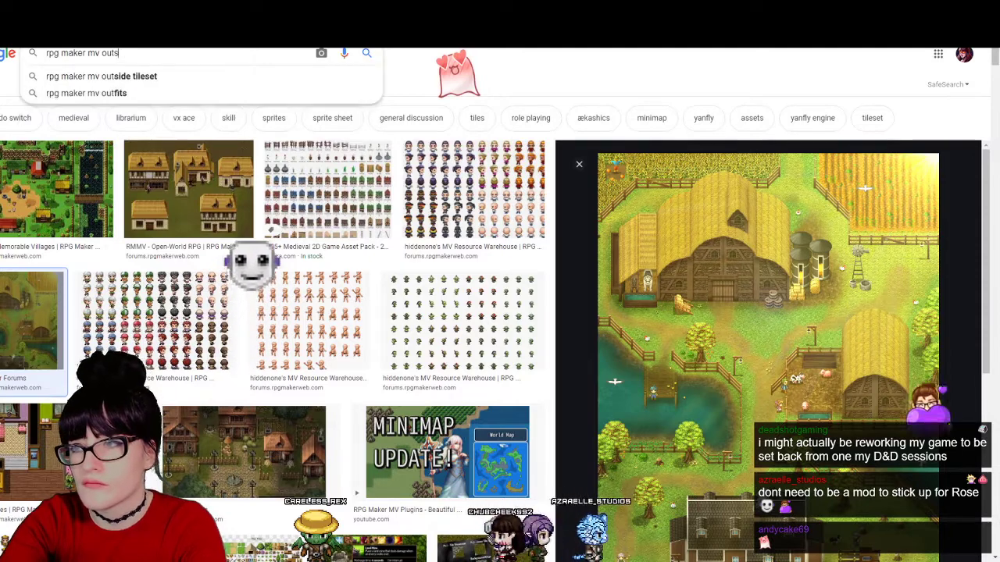
pyautogui.write('ide tileset')
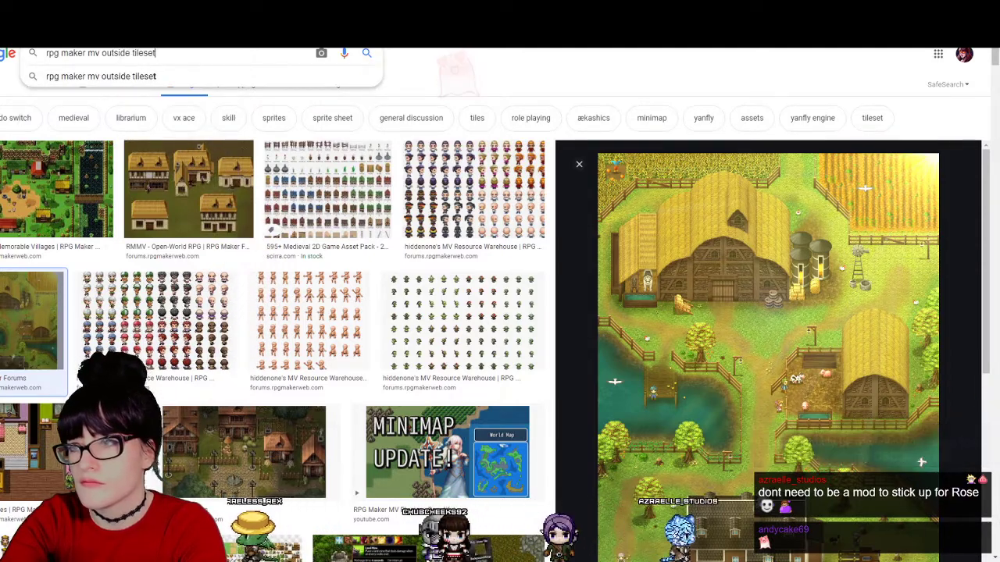
pyautogui.press('Return')
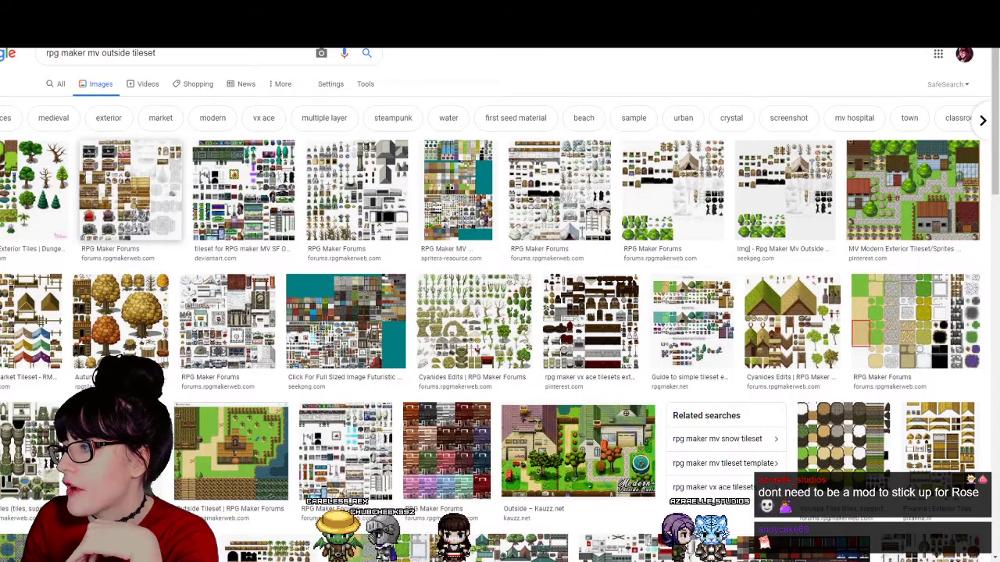
# Step: Preview the upper image results, from the Pixanna exterior tiles and the SeekPNG outside tileset to the guide to simple tileset edits
pyautogui.click(34, 189)
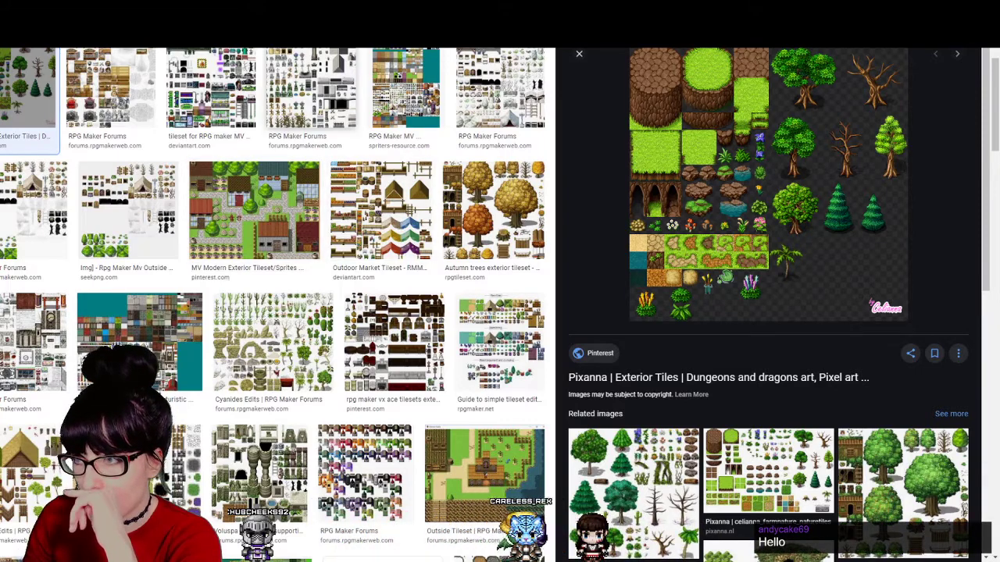
pyautogui.click(311, 87)
pyautogui.click(254, 211)
pyautogui.click(128, 211)
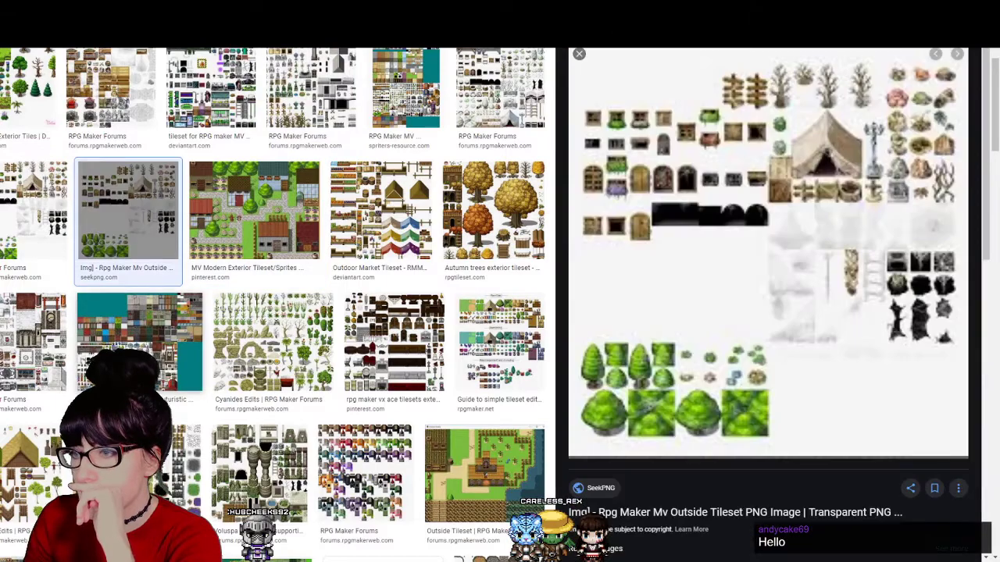
pyautogui.click(148, 336)
pyautogui.click(273, 341)
pyautogui.click(394, 341)
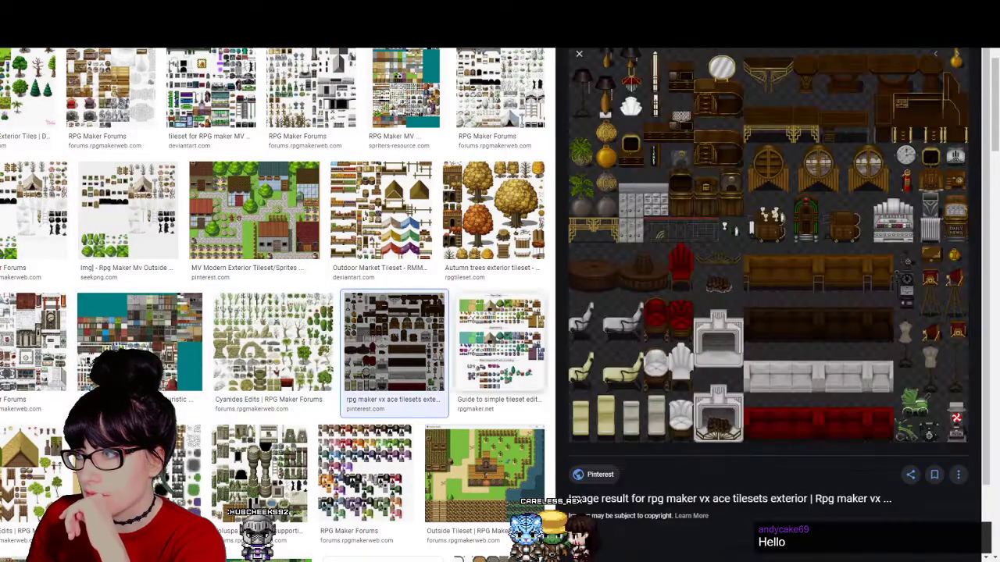
pyautogui.click(500, 341)
# Step: Preview the Voluspa Tiles result and the Cyanides Edits tileset with the large thatched roofs
pyautogui.scroll(-2, 500, 341)
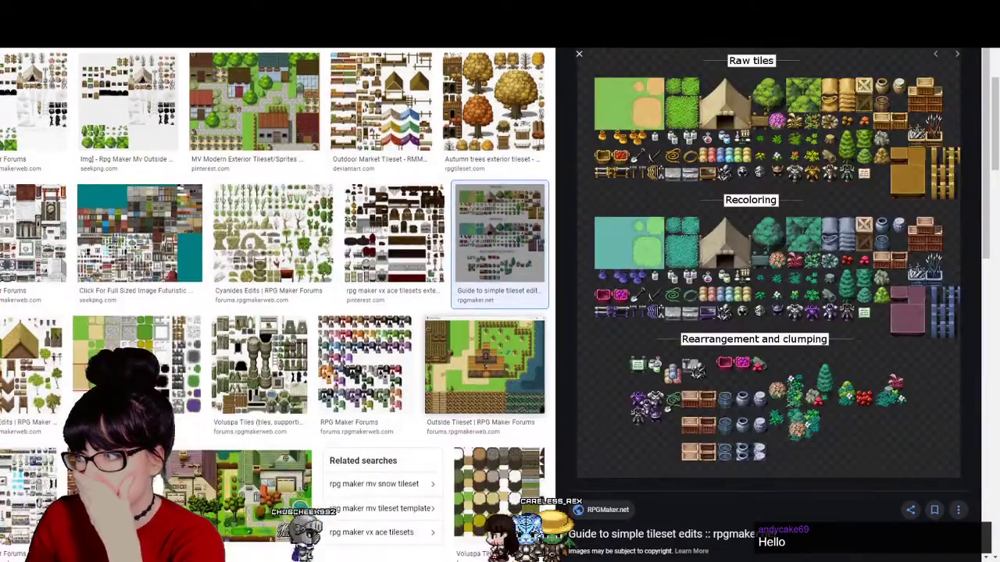
pyautogui.scroll(-2, 259, 257)
pyautogui.click(259, 255)
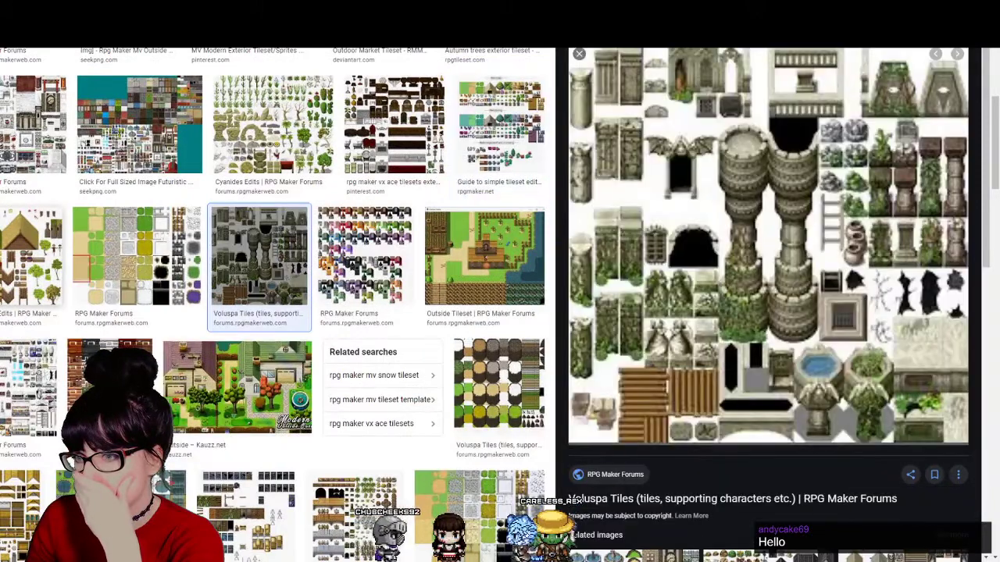
pyautogui.click(33, 256)
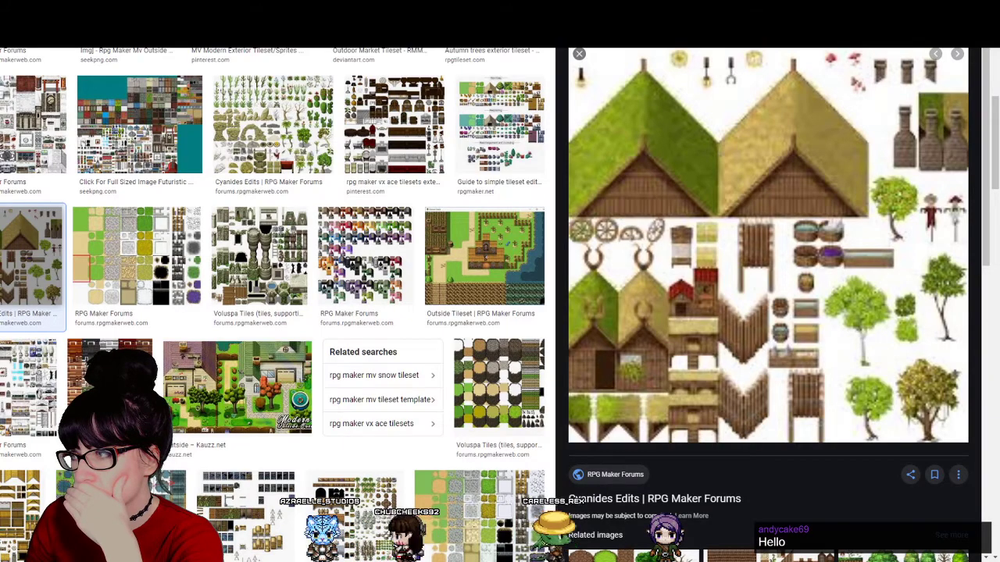
# Step: Preview tilesets further down the results, including Rpg Maker VX Resource planet, Maru's MV Bits, the modern Cyanides Edits and the RTP-Edits Package
pyautogui.scroll(-3, 274, 304)
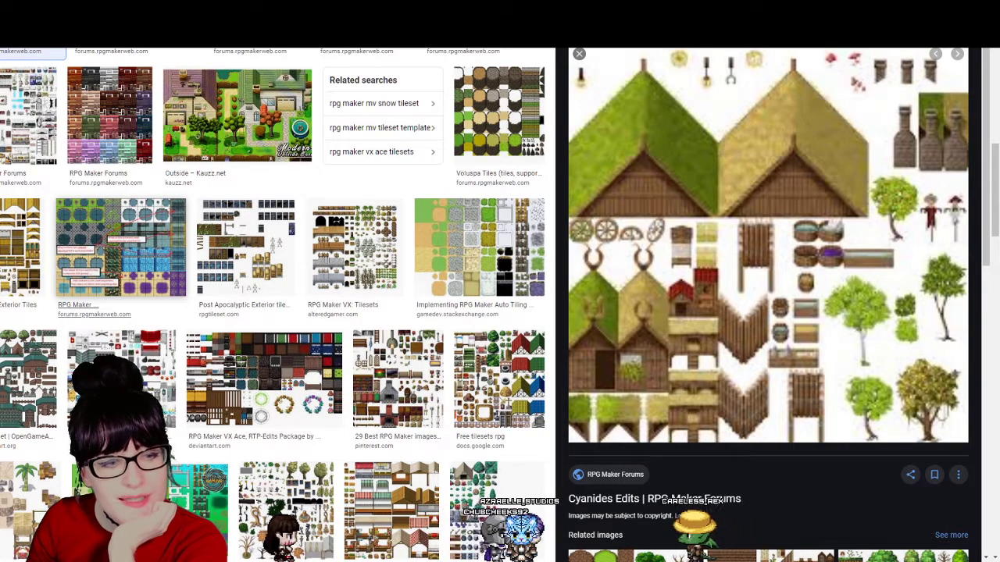
pyautogui.scroll(-3, 274, 304)
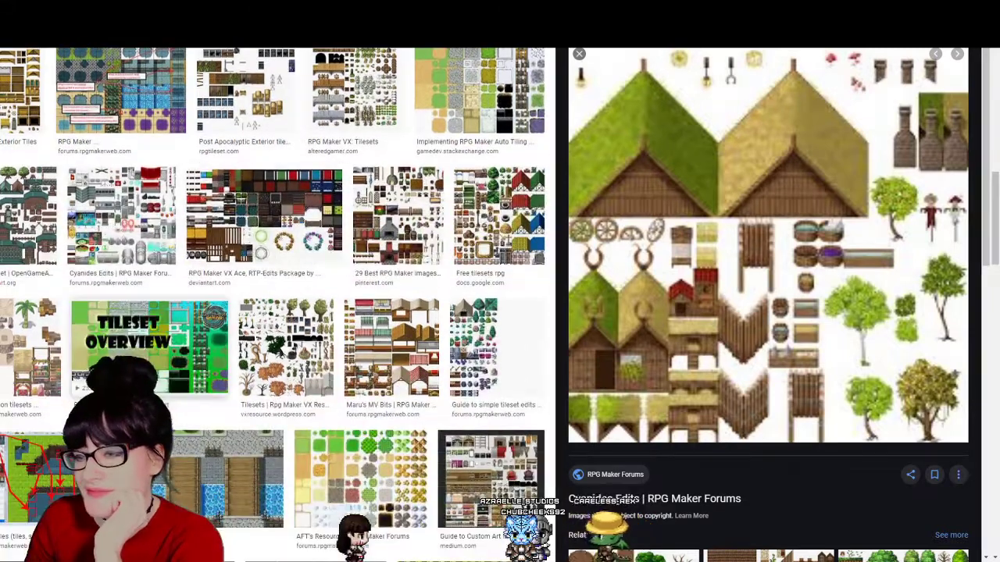
pyautogui.click(164, 346)
pyautogui.click(285, 348)
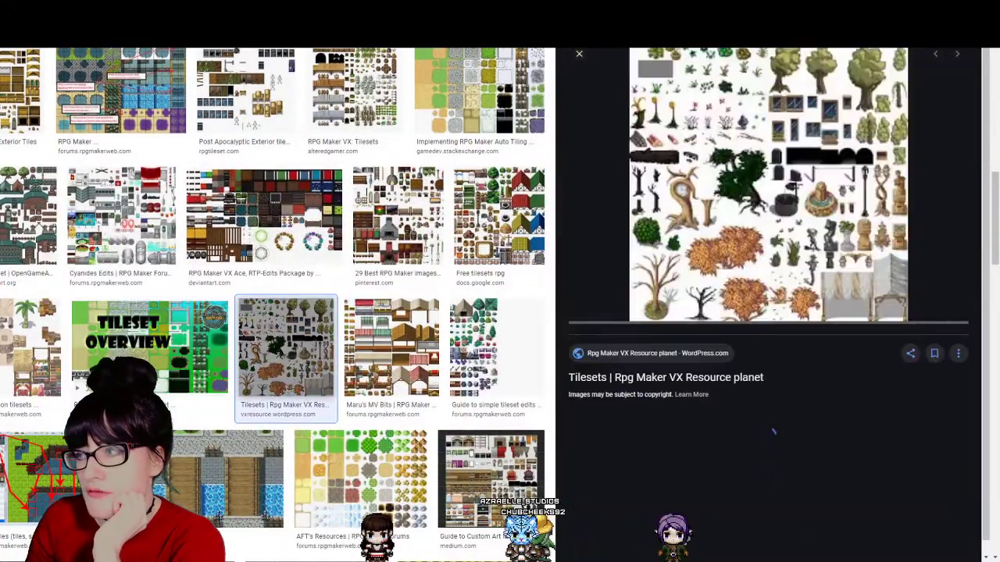
pyautogui.click(391, 348)
pyautogui.click(121, 214)
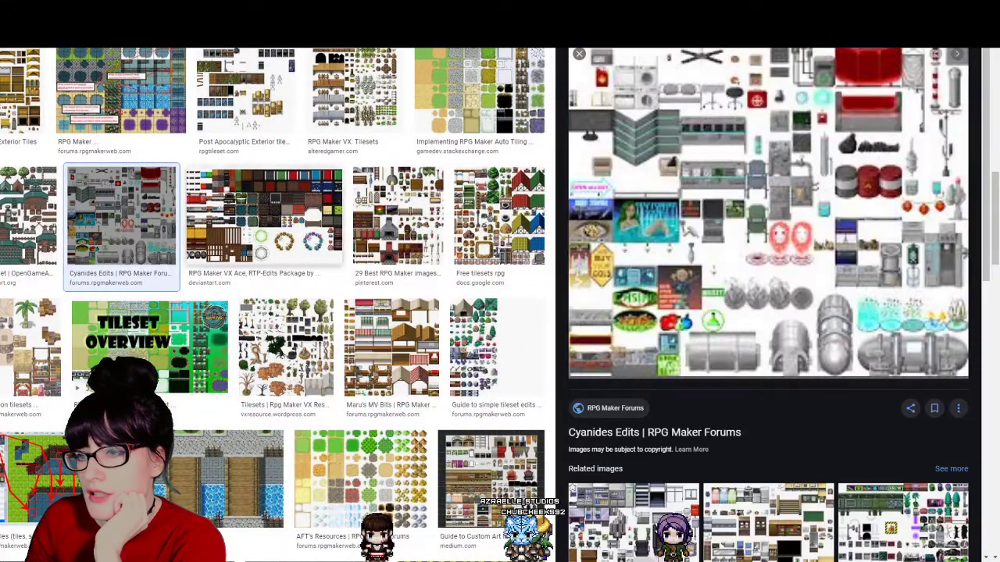
pyautogui.click(28, 218)
pyautogui.click(264, 215)
# Step: Preview the AFT's Resources ground tiles and return to the Rpg Maker VX Resource planet tileset
pyautogui.scroll(-3, 273, 305)
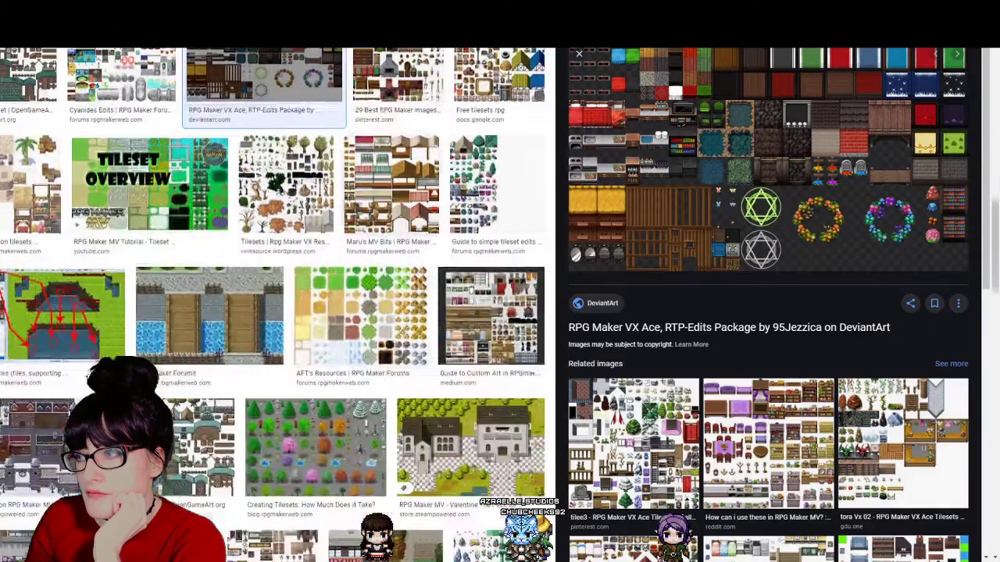
pyautogui.scroll(-1, 281, 304)
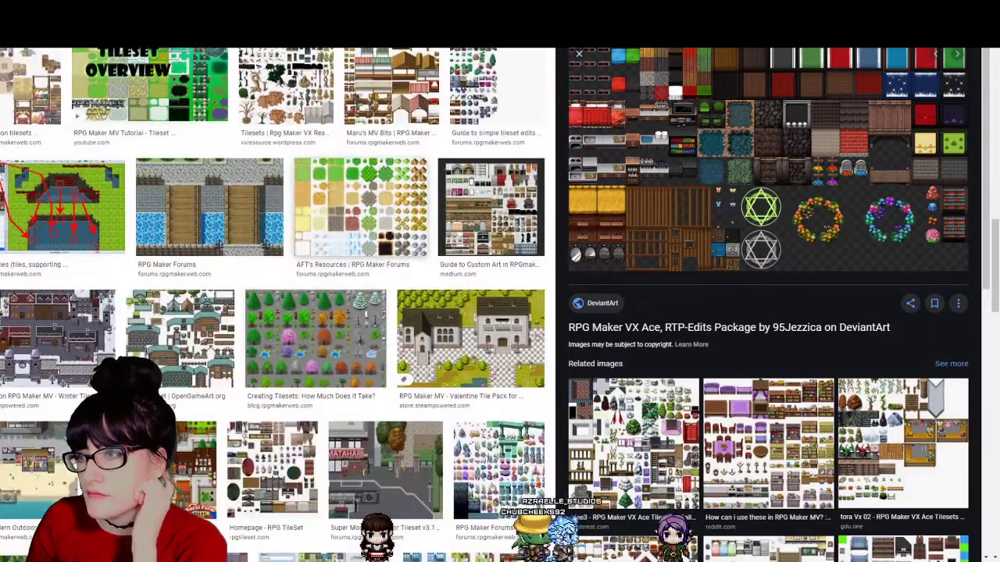
pyautogui.click(360, 207)
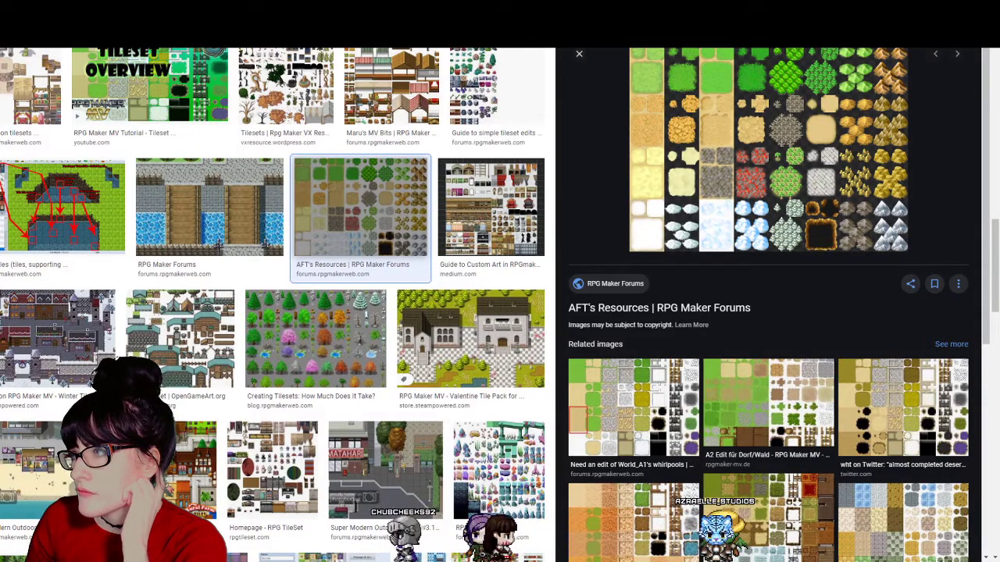
pyautogui.scroll(-1, 273, 304)
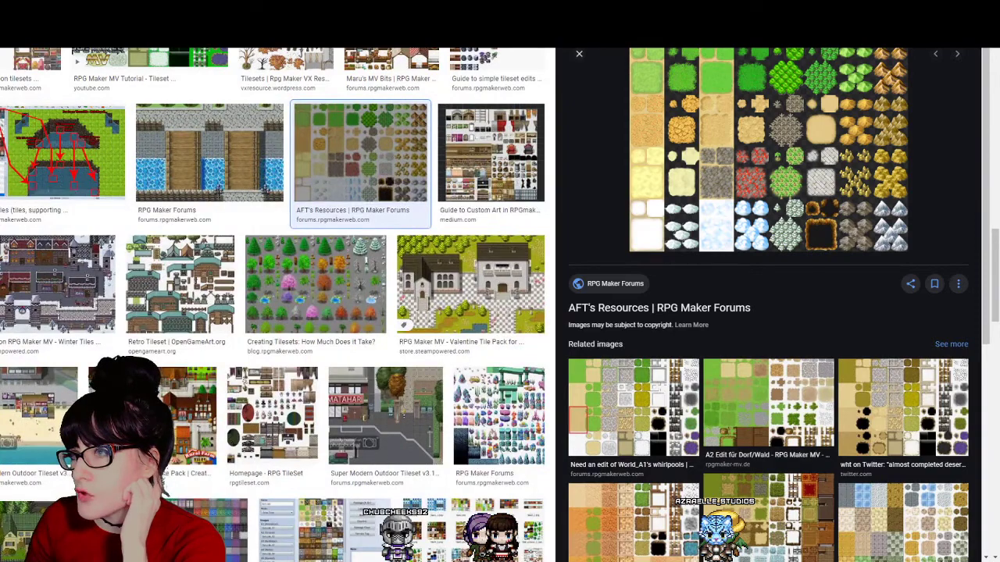
pyautogui.scroll(3, 273, 305)
pyautogui.click(285, 293)
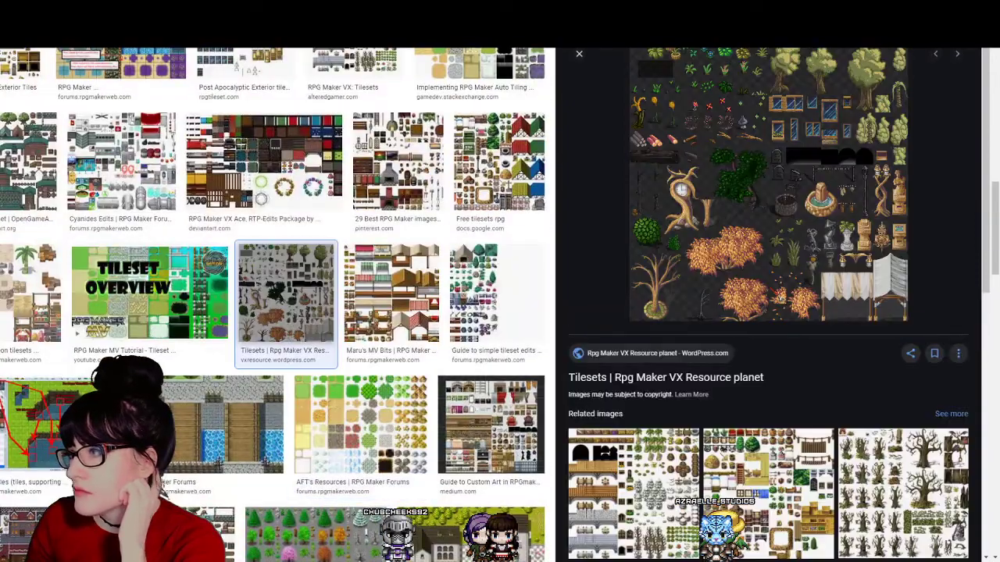
# Step: Find the RPGMaker.net result about using "Change Map Tileset" for 4 seasons and open its source page
pyautogui.scroll(-5, 273, 304)
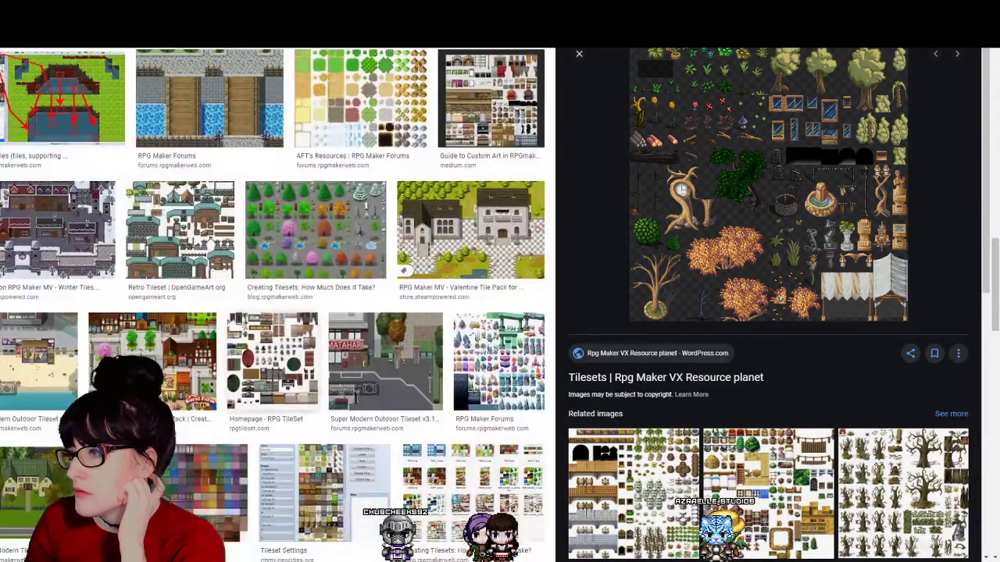
pyautogui.scroll(-3, 274, 305)
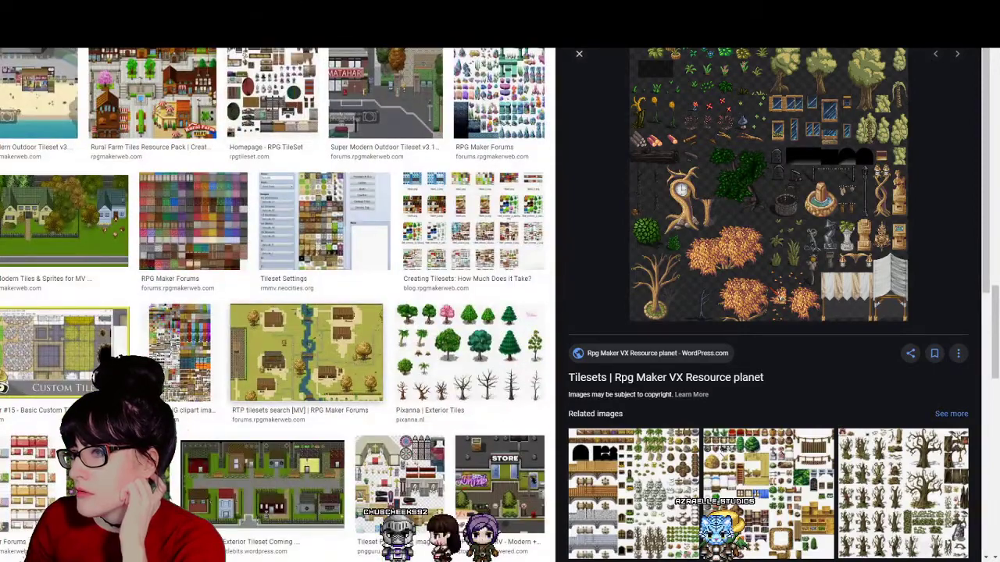
pyautogui.scroll(-4, 274, 304)
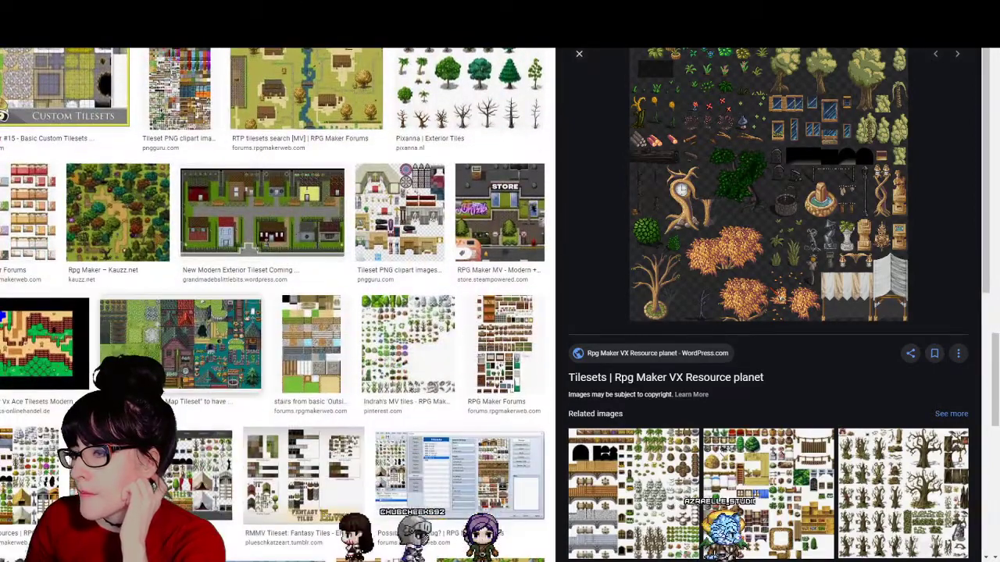
pyautogui.click(180, 344)
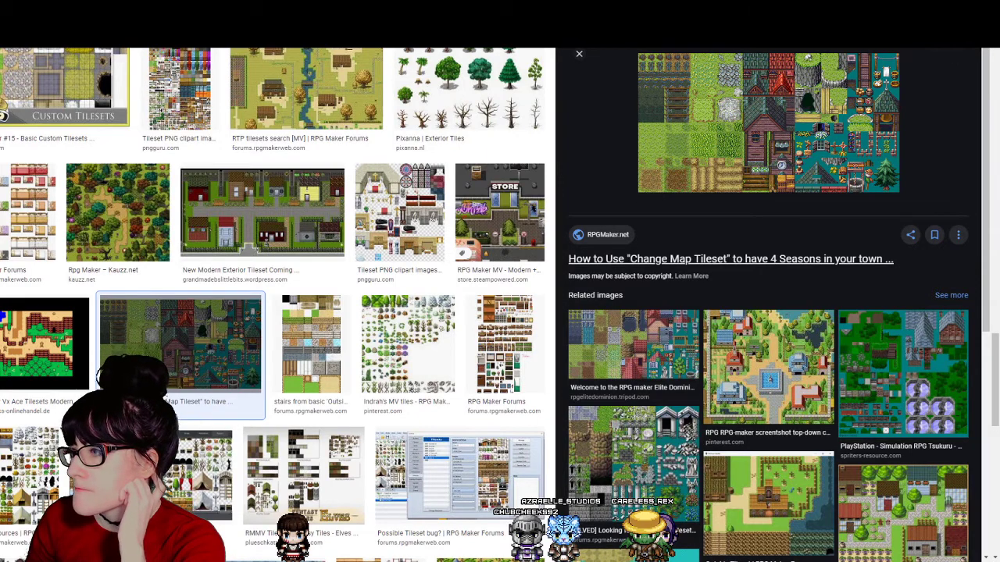
pyautogui.click(768, 123)
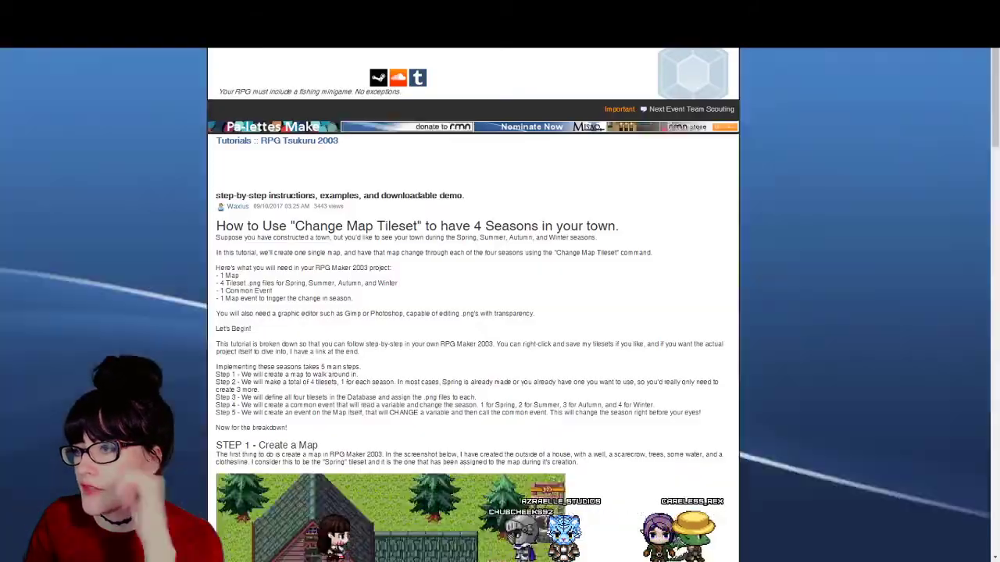
# Step: Skim the four-seasons tutorial from its introduction through the Step 1 map, seasonal tilesets and Step 4 common event instructions
pyautogui.scroll(-5, 473, 305)
pyautogui.scroll(-5, 473, 305)
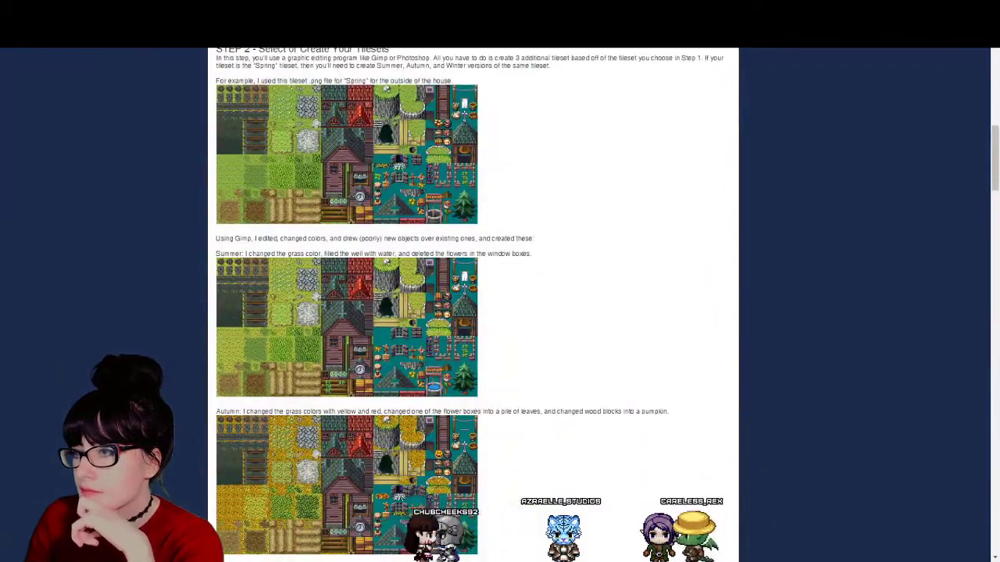
pyautogui.scroll(2, 474, 305)
pyautogui.scroll(5, 473, 304)
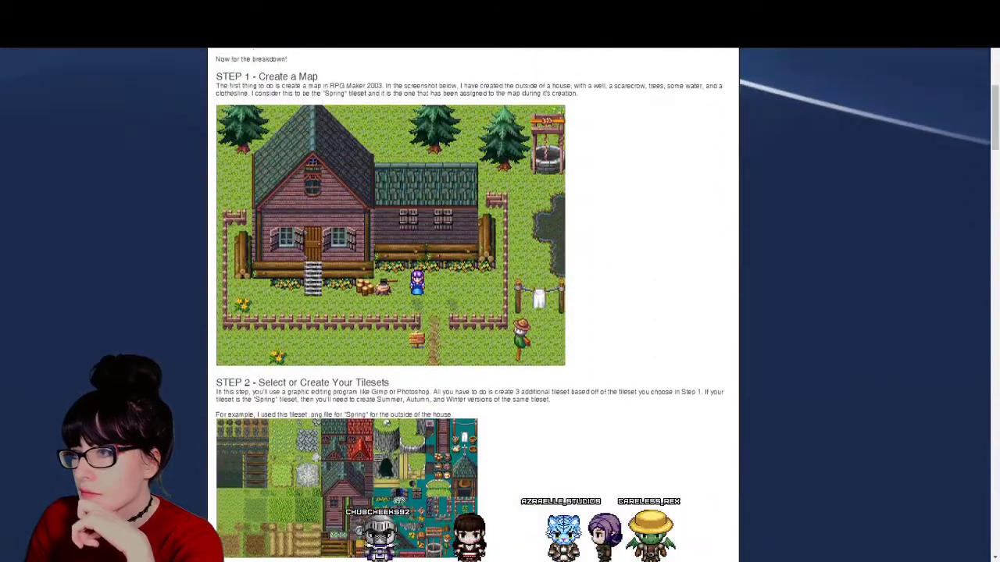
pyautogui.scroll(-15, 473, 304)
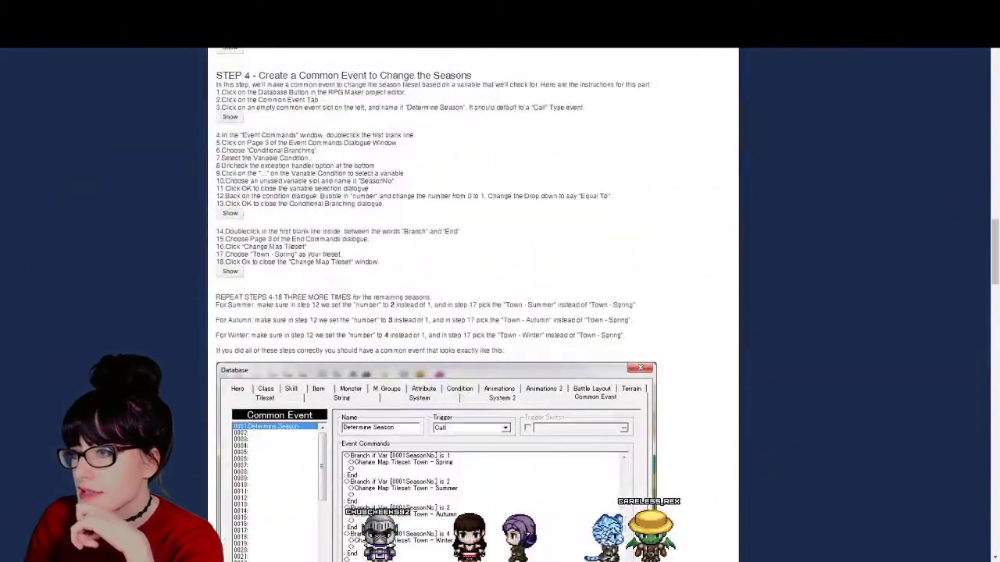
pyautogui.scroll(5, 473, 305)
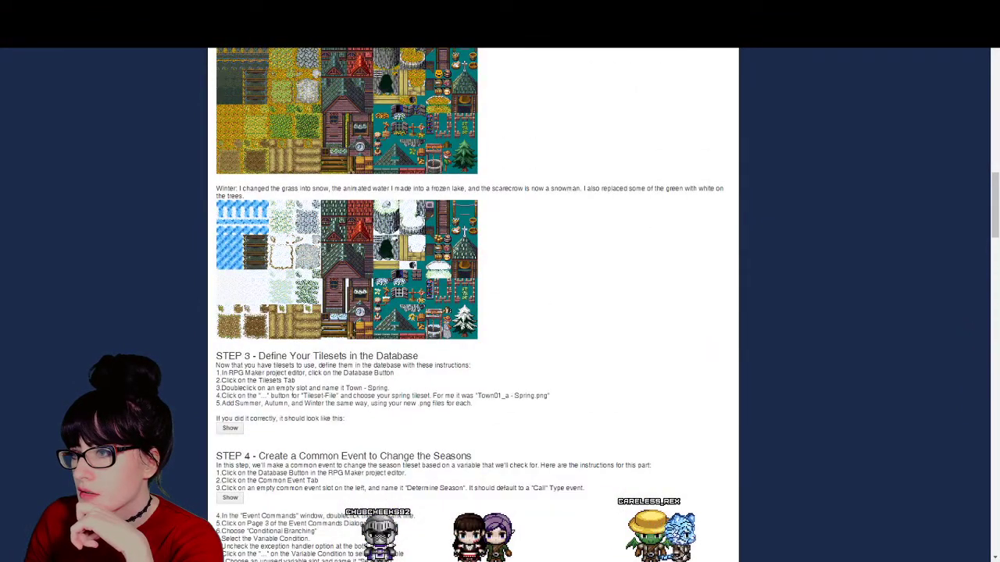
pyautogui.scroll(15, 474, 305)
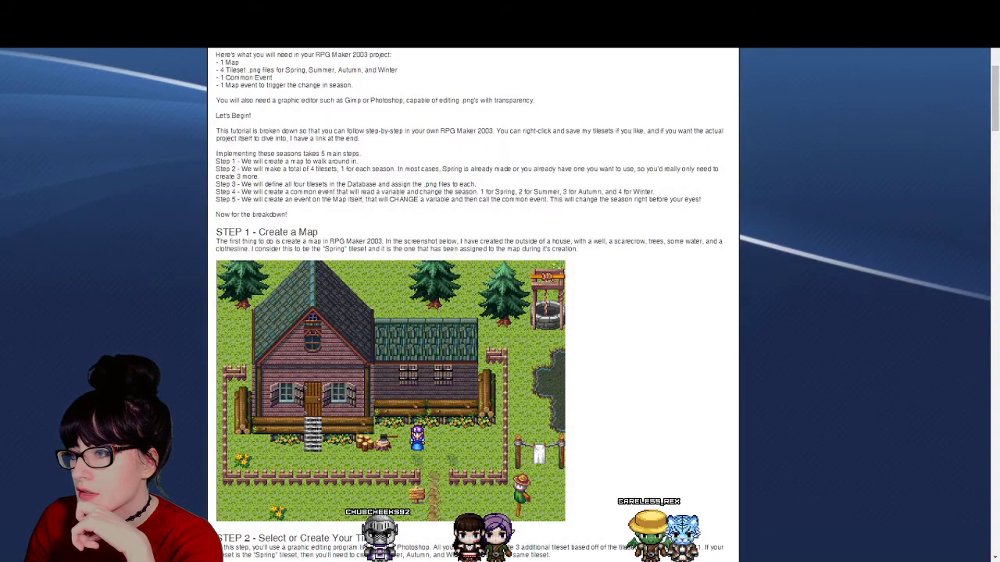
pyautogui.scroll(1, 474, 305)
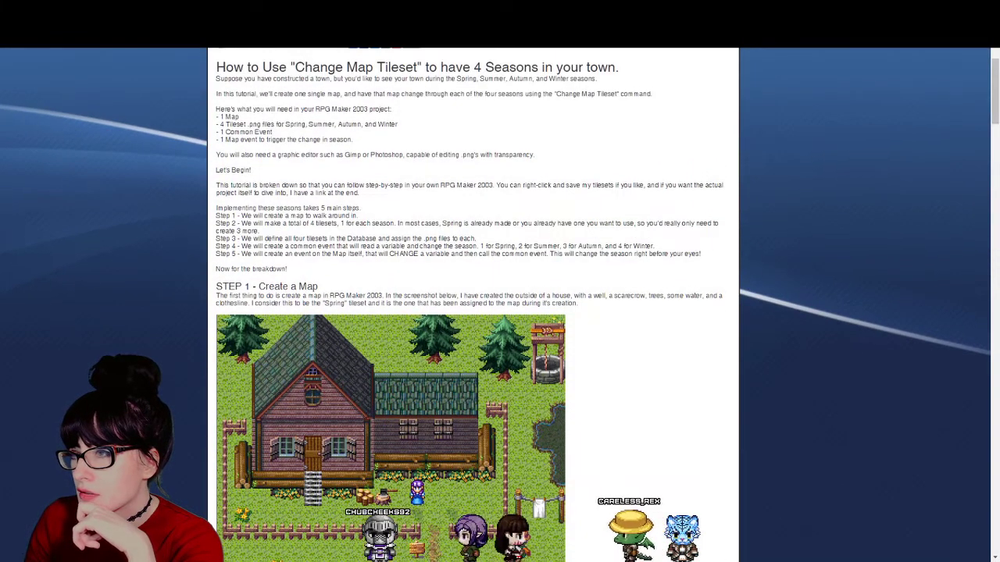
pyautogui.scroll(3, 473, 305)
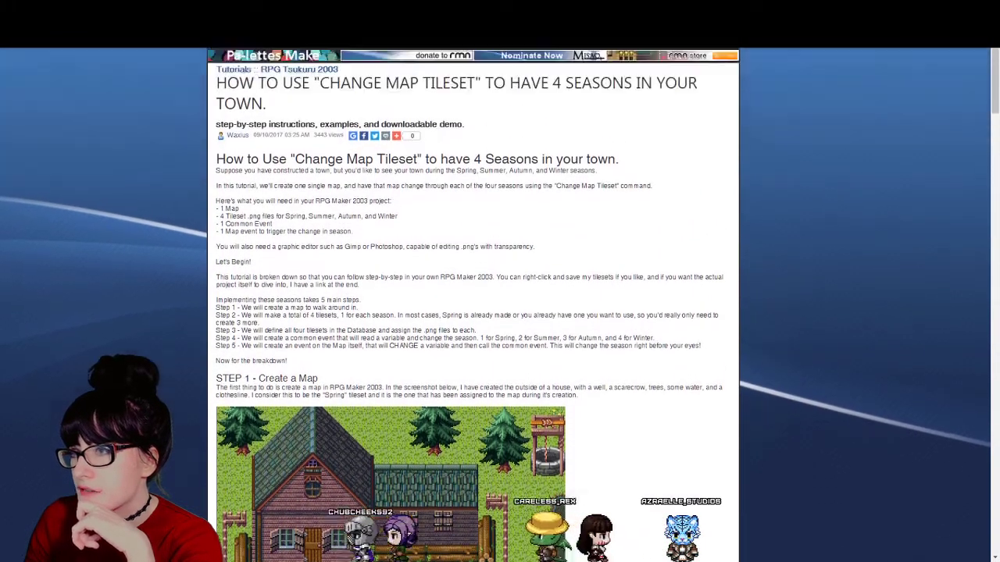
pyautogui.scroll(-1, 473, 304)
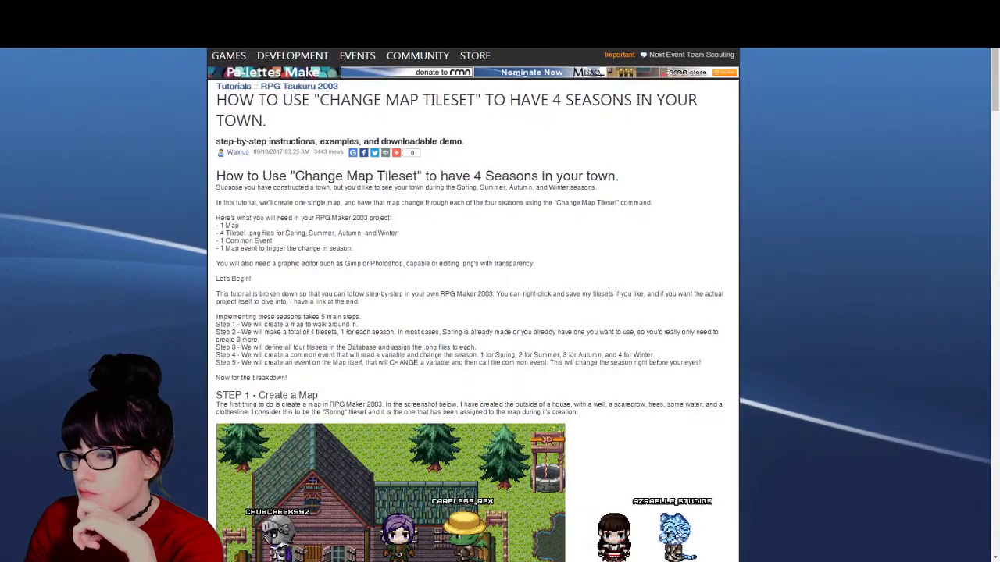
# Step: Examine the tutorial's finished Summer, Autumn and Winter house maps and compare them with the Autumn and Winter tilesets
pyautogui.scroll(-20, 473, 305)
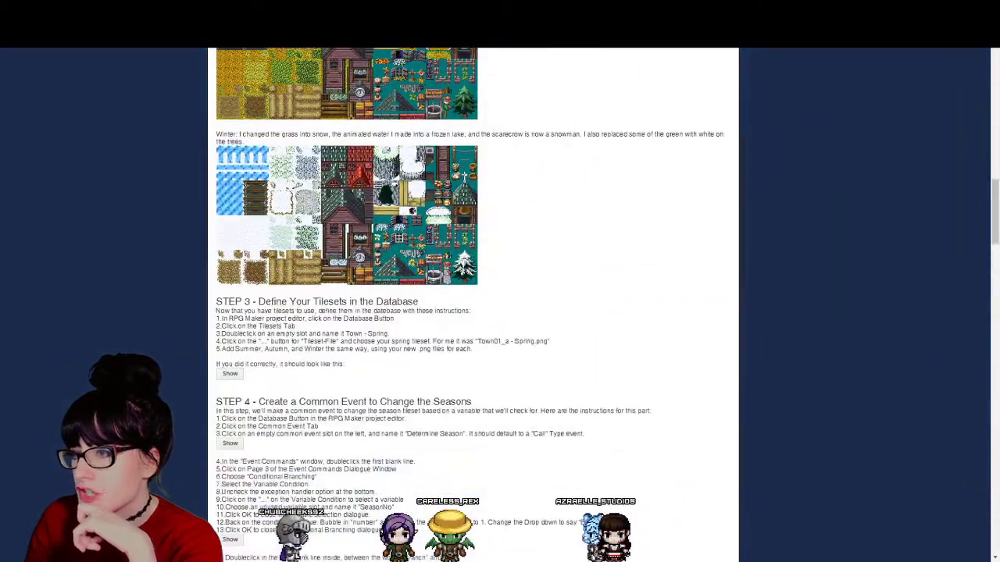
pyautogui.scroll(-20, 473, 304)
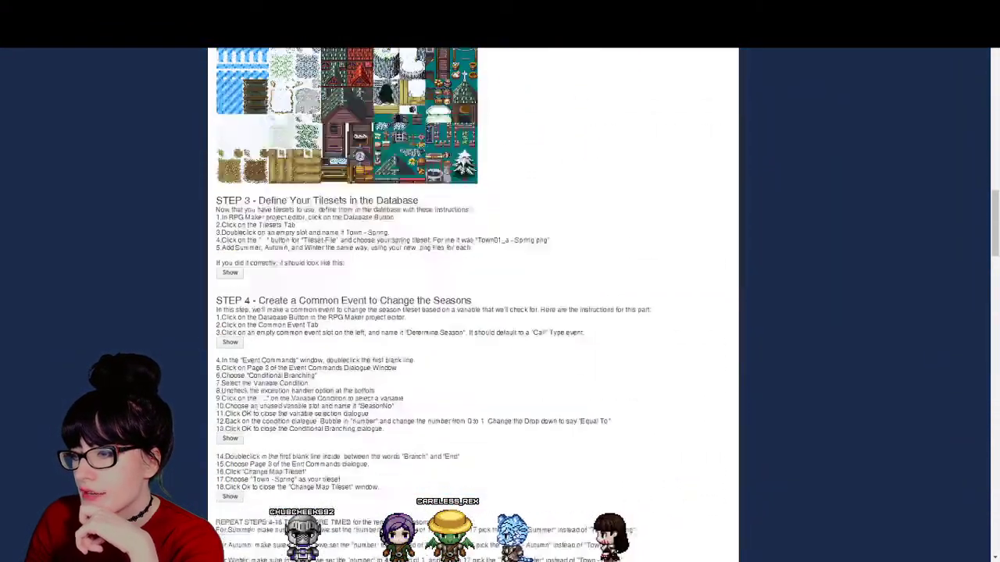
pyautogui.scroll(-12, 473, 304)
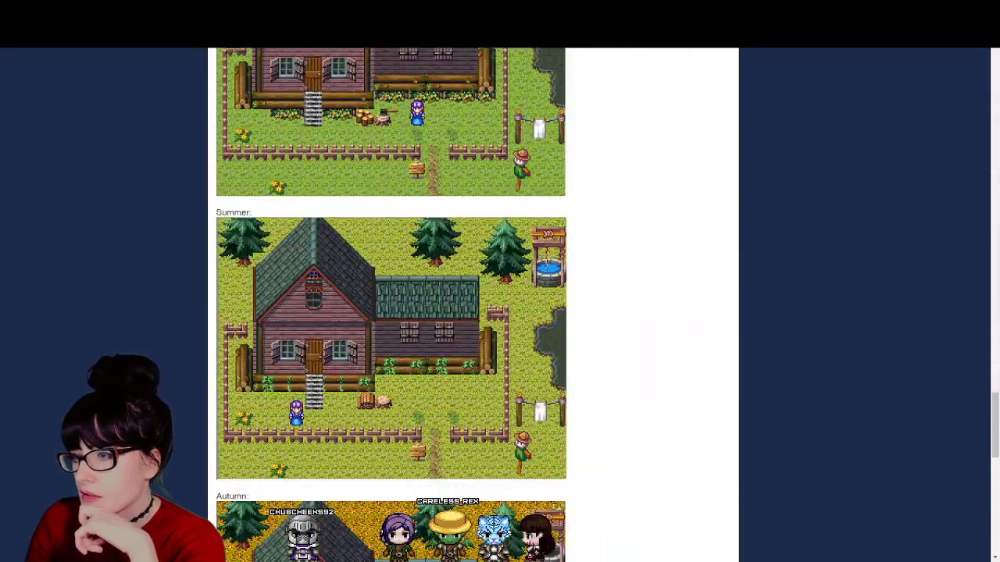
pyautogui.scroll(-6, 473, 305)
pyautogui.scroll(20, 473, 304)
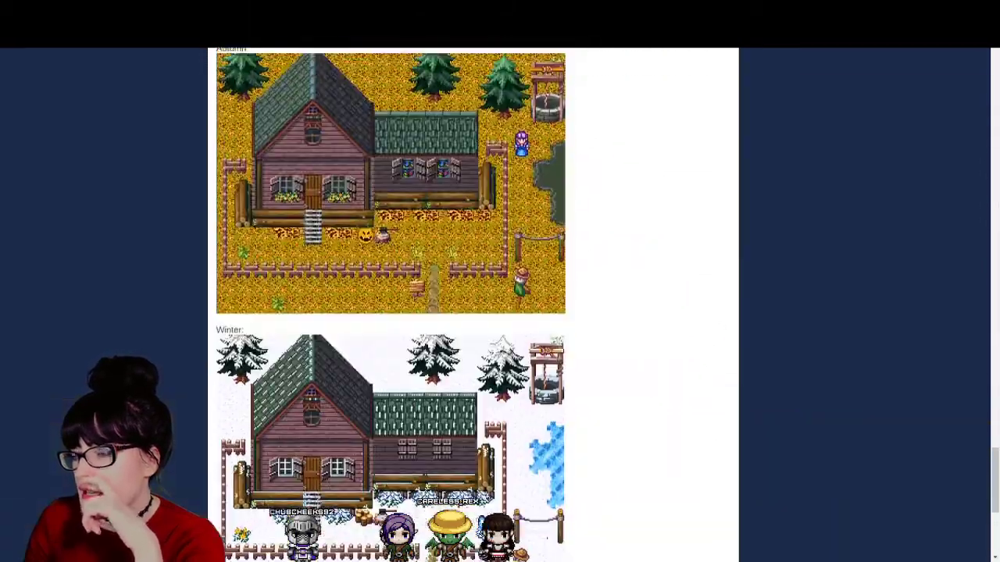
pyautogui.scroll(15, 474, 305)
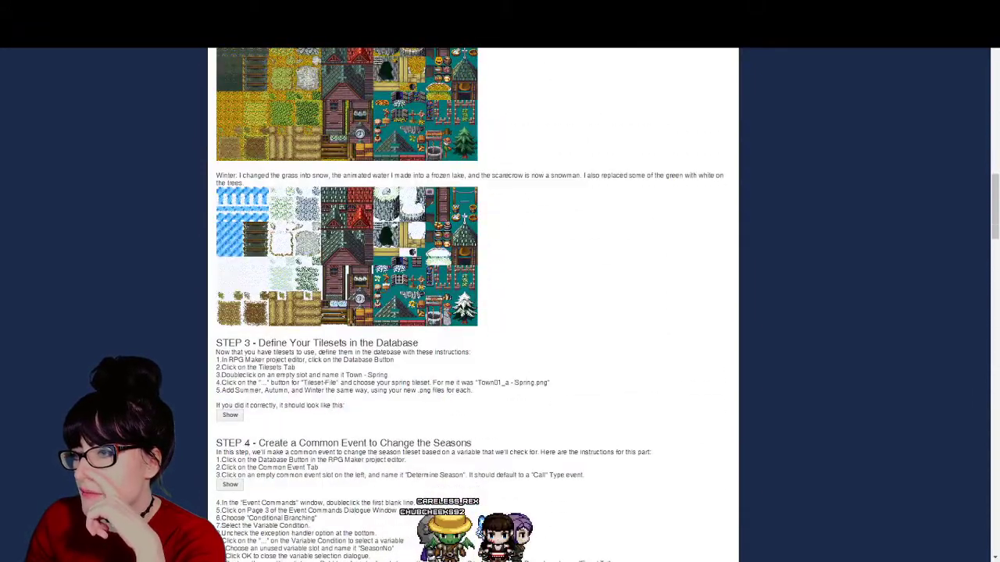
pyautogui.scroll(1, 474, 305)
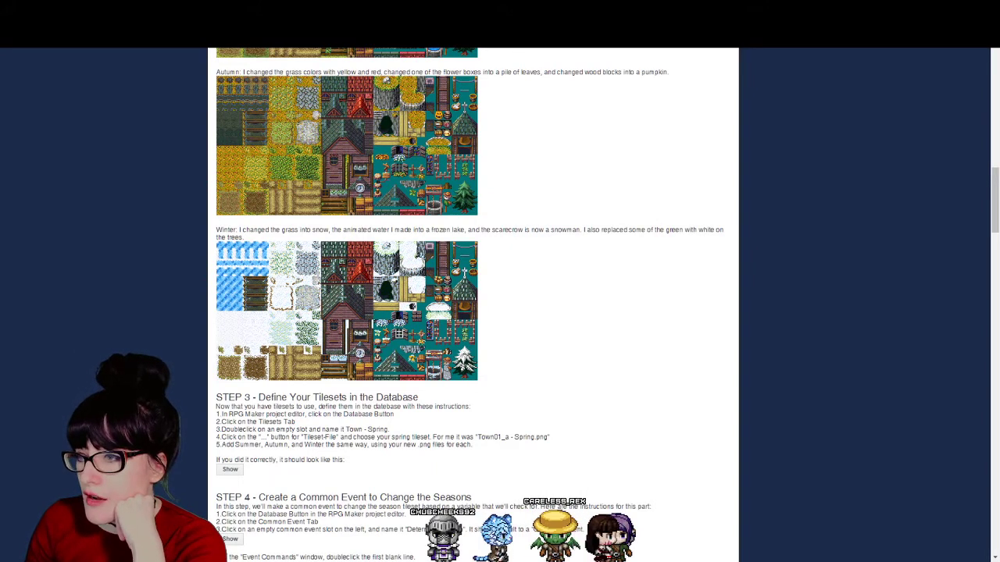
# Step: Revisit the town tilesets image results, preview the "Change Map Tileset" image, close the preview and return to the tutorial page
pyautogui.hotkey('ctrl', 'Tab')
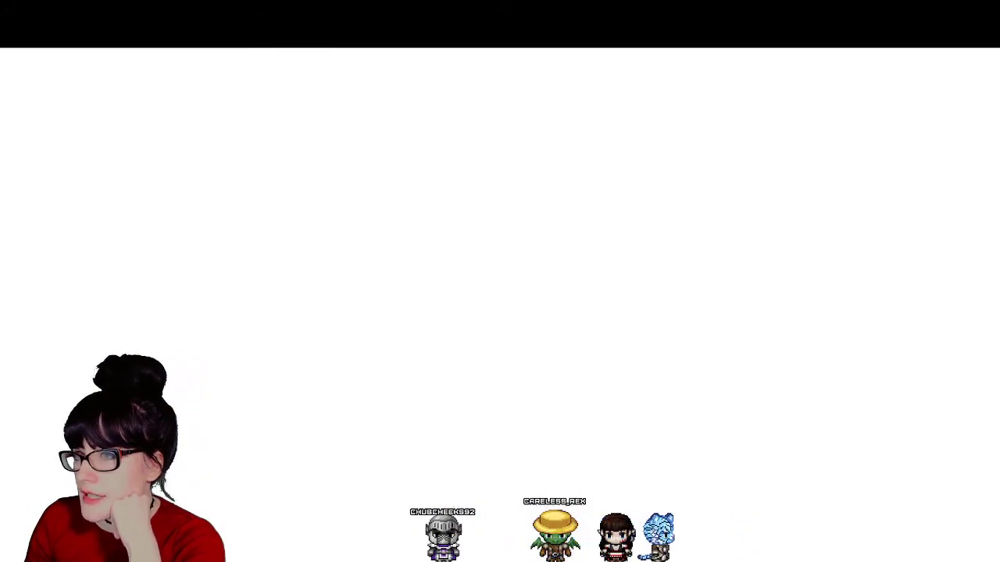
pyautogui.click(158, 164)
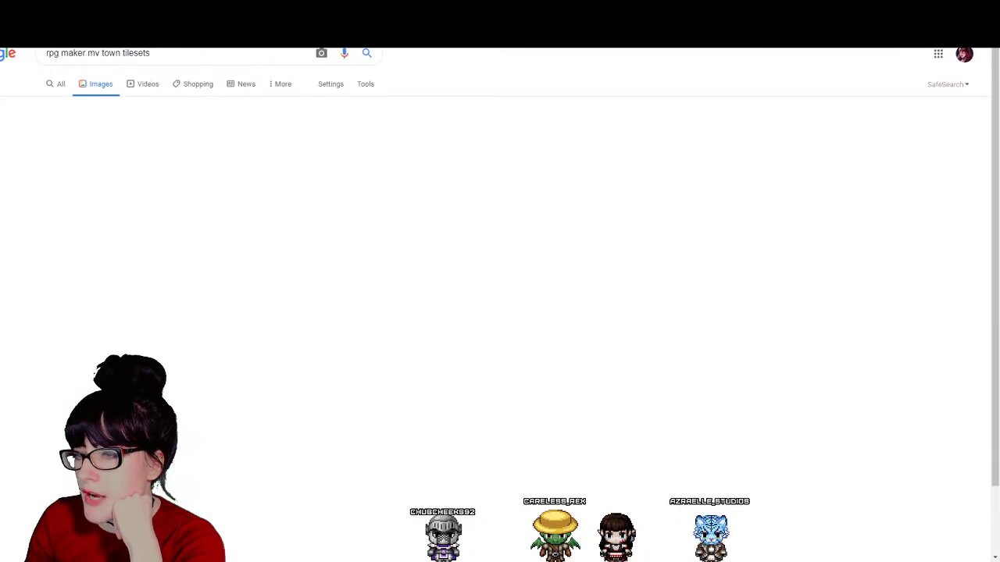
pyautogui.click(67, 150)
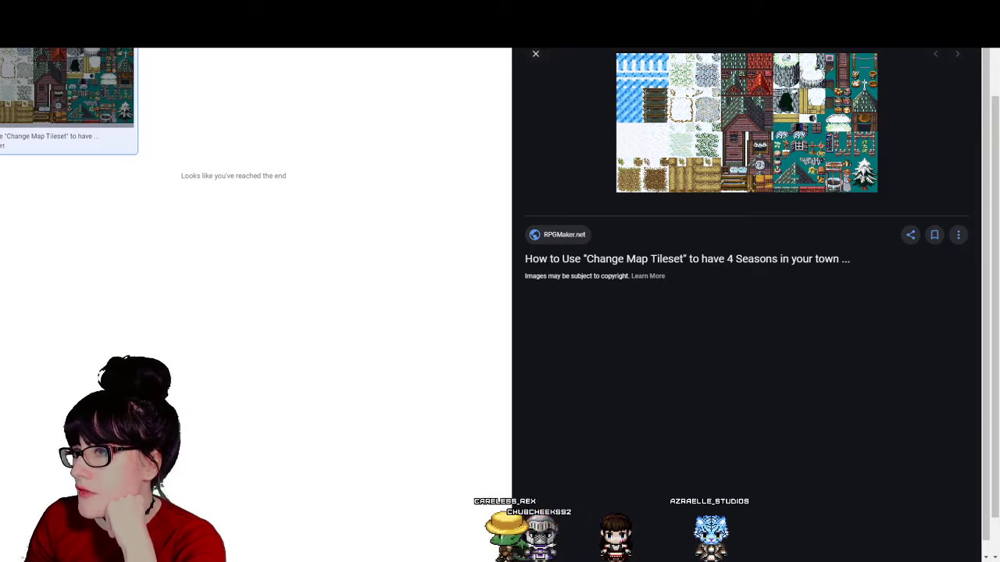
pyautogui.press('Escape')
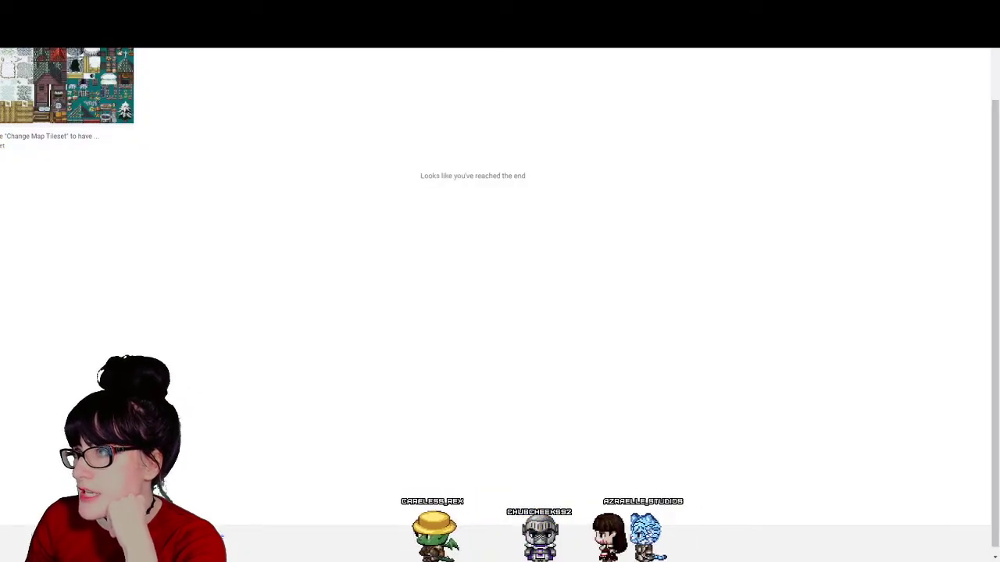
pyautogui.hotkey('ctrl', 'Tab')
# Step: Reread the tutorial's introduction and Step 1, and study the Spring, Summer, Autumn and Winter tilesets in Step 2
pyautogui.scroll(-3, 473, 305)
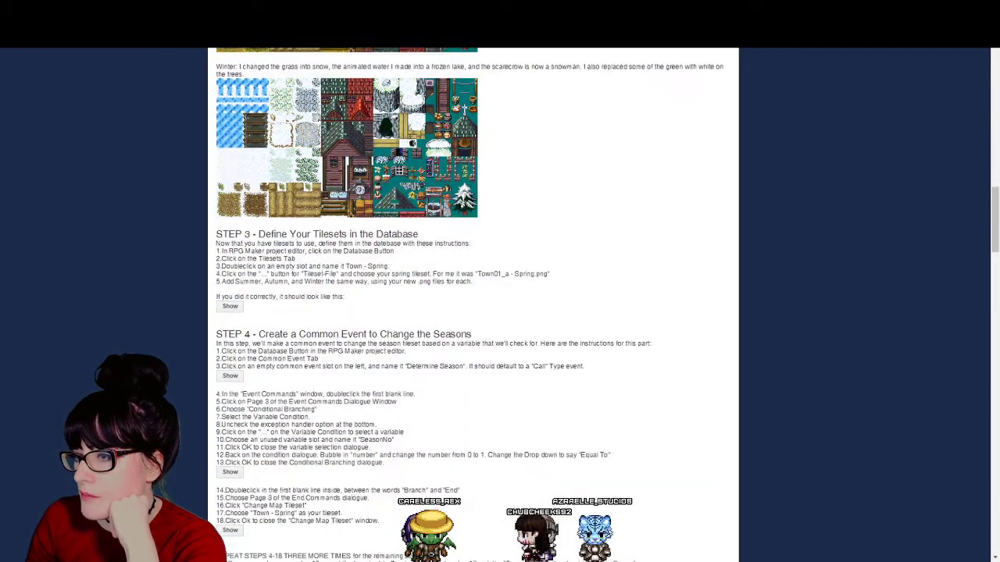
pyautogui.scroll(15, 473, 305)
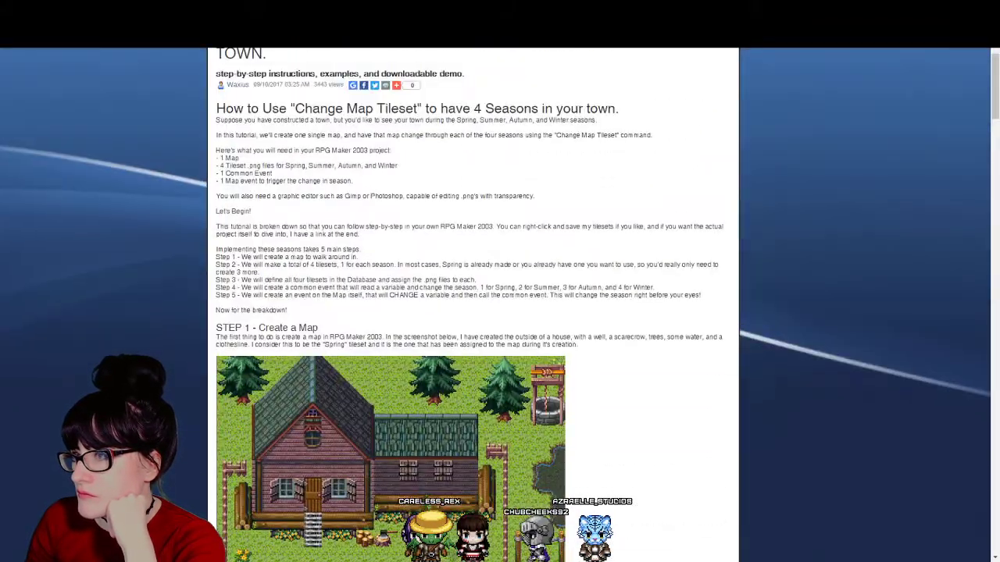
pyautogui.scroll(1, 472, 304)
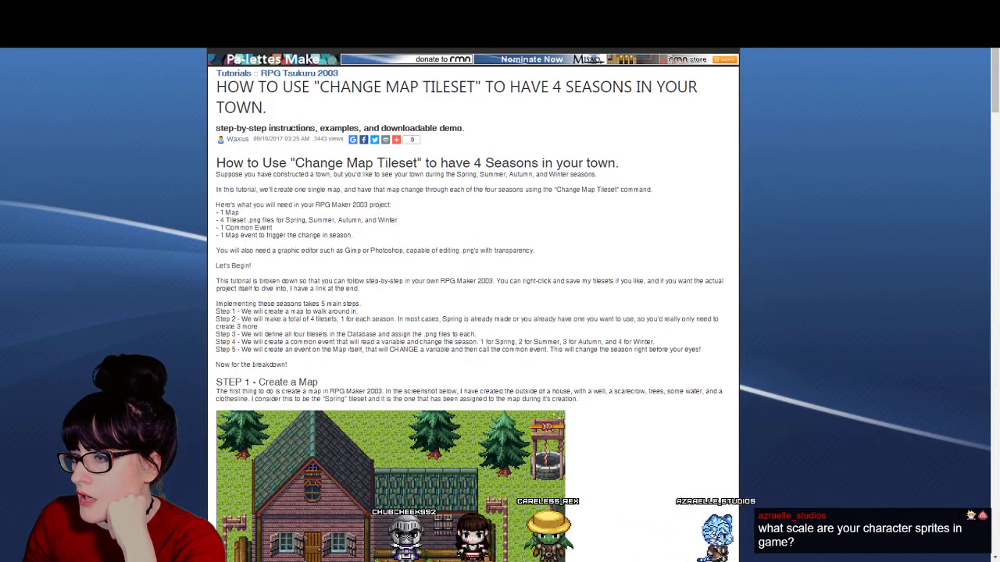
pyautogui.moveTo(321, 398); pyautogui.dragTo(581, 399)
pyautogui.scroll(-5, 500, 304)
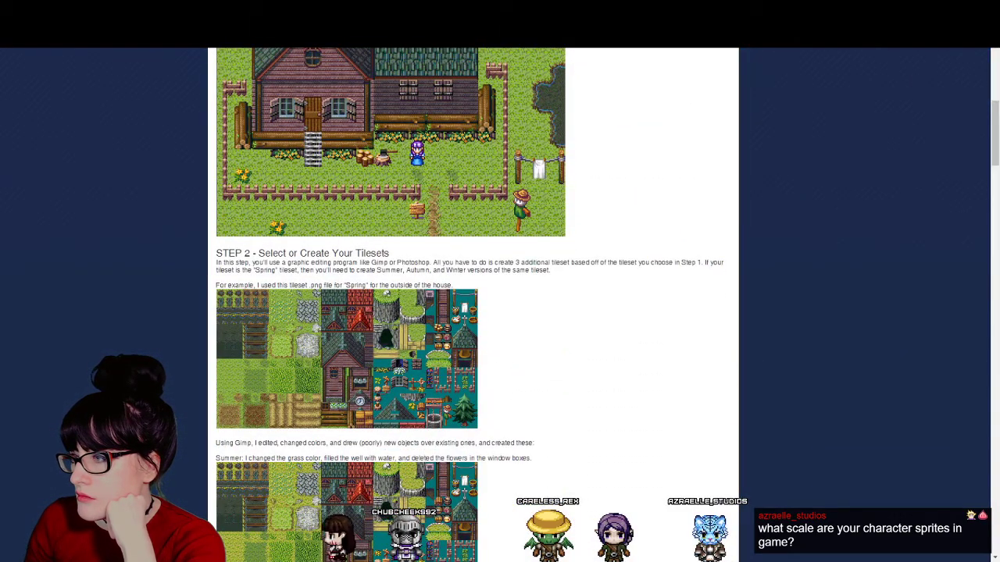
pyautogui.scroll(-1, 477, 304)
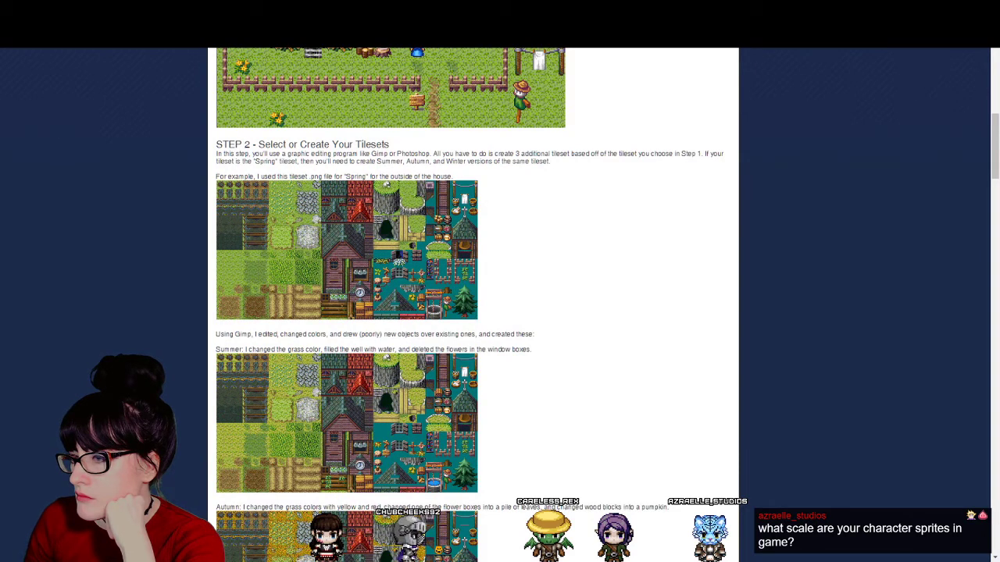
pyautogui.scroll(-2, 476, 304)
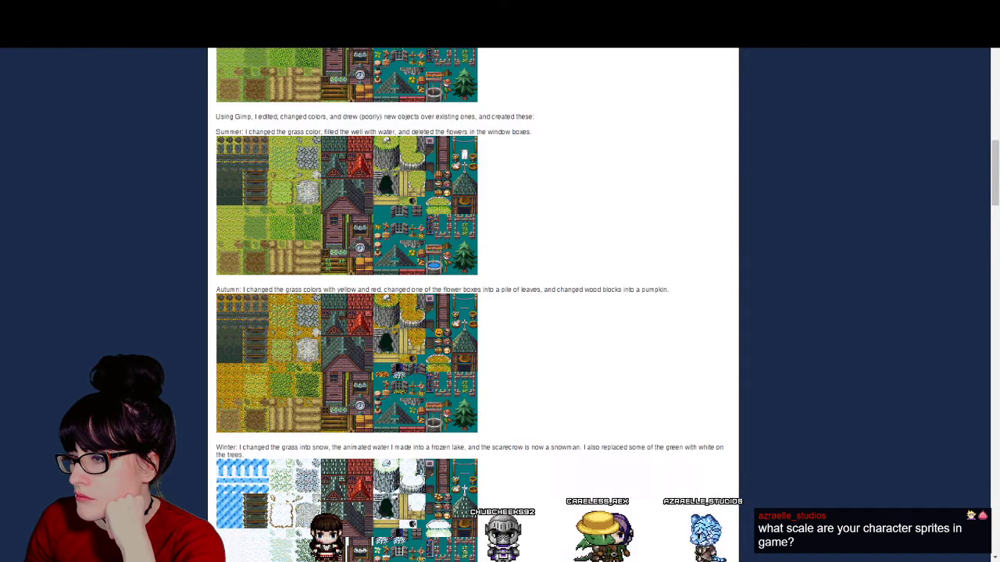
pyautogui.scroll(-2, 477, 305)
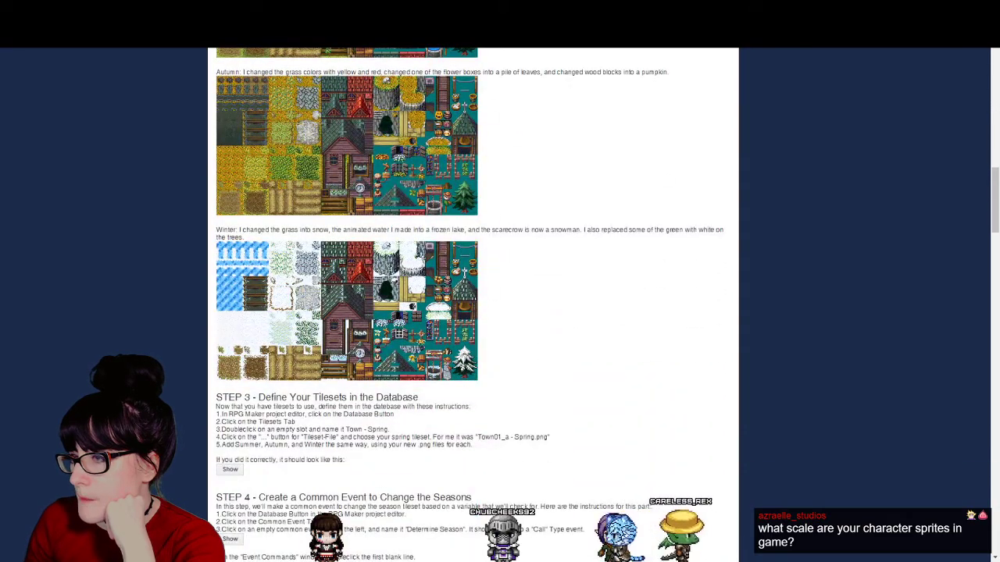
pyautogui.scroll(-2, 476, 305)
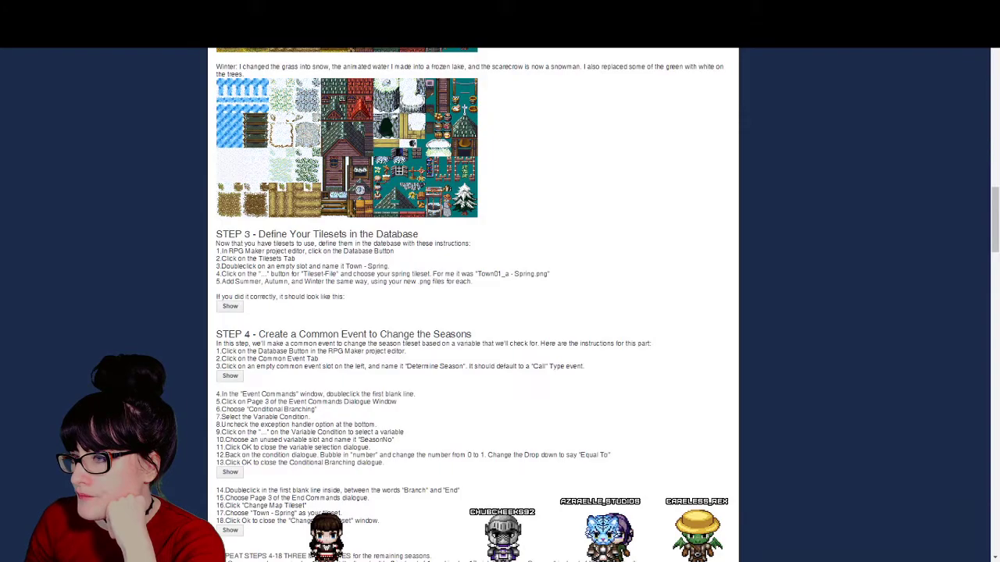
# Step: Review the Determine Season common event, the Step 5 map event and the final seasonal maps through to the closing links
pyautogui.scroll(-15, 476, 305)
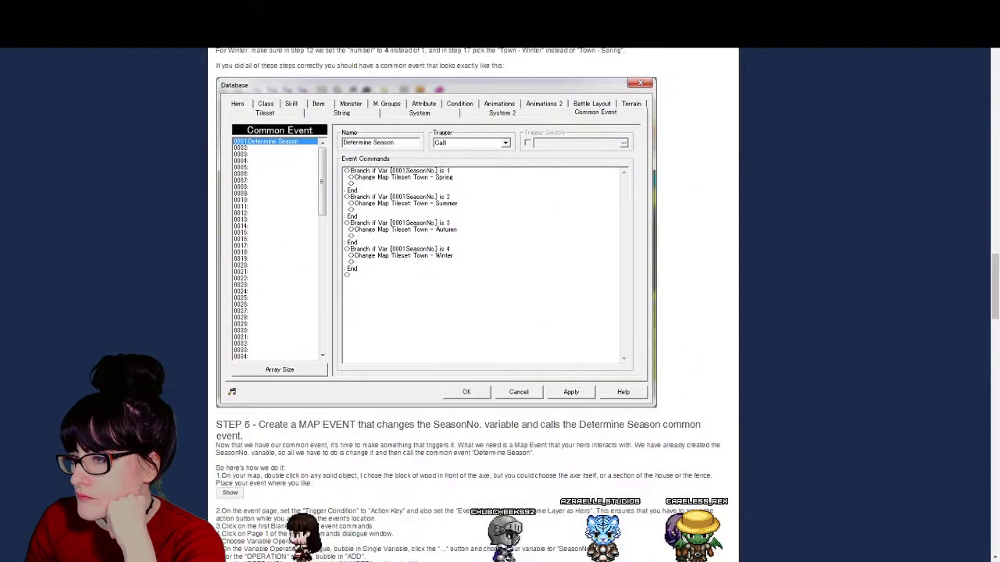
pyautogui.scroll(-8, 477, 304)
pyautogui.scroll(3, 477, 305)
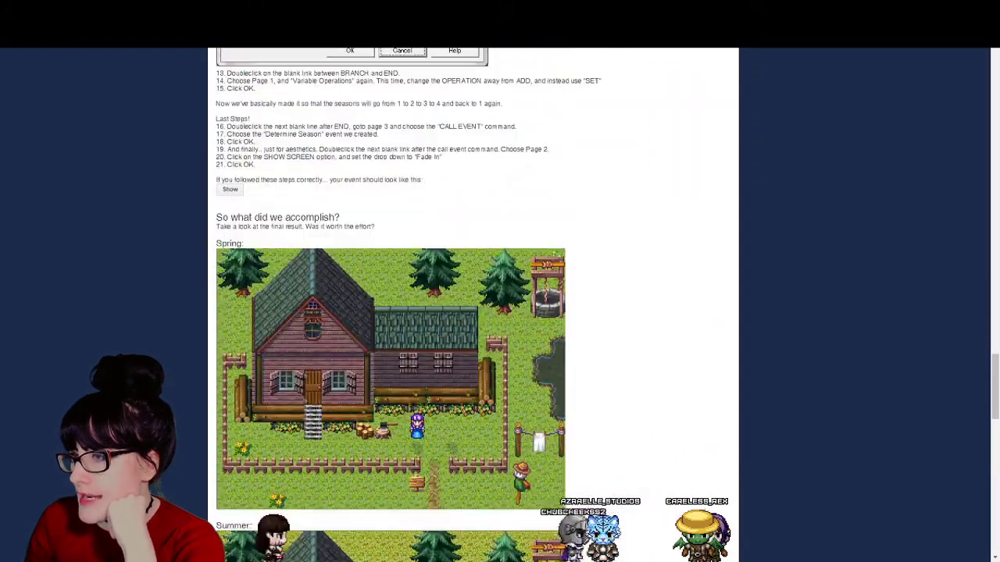
pyautogui.scroll(-12, 476, 304)
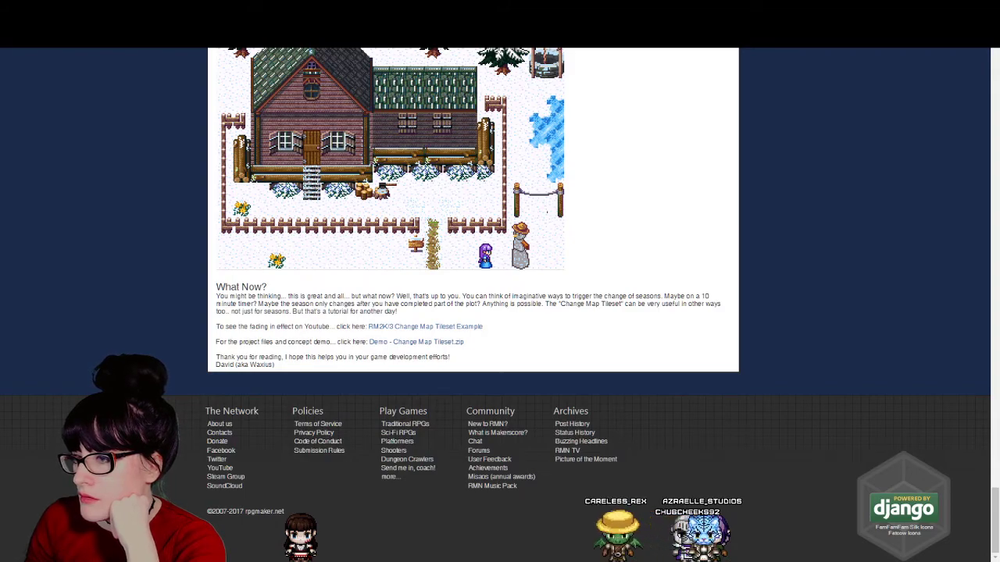
# Step: Look back over the tutorial's map event instructions, seasonal tilesets and Spring map, finishing at the article's title
pyautogui.scroll(20, 472, 305)
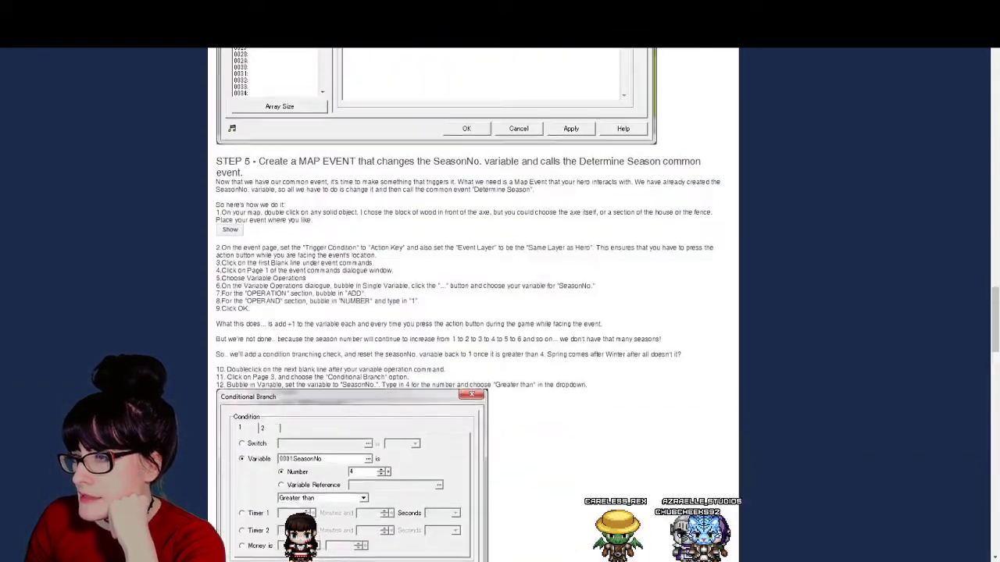
pyautogui.scroll(5, 473, 304)
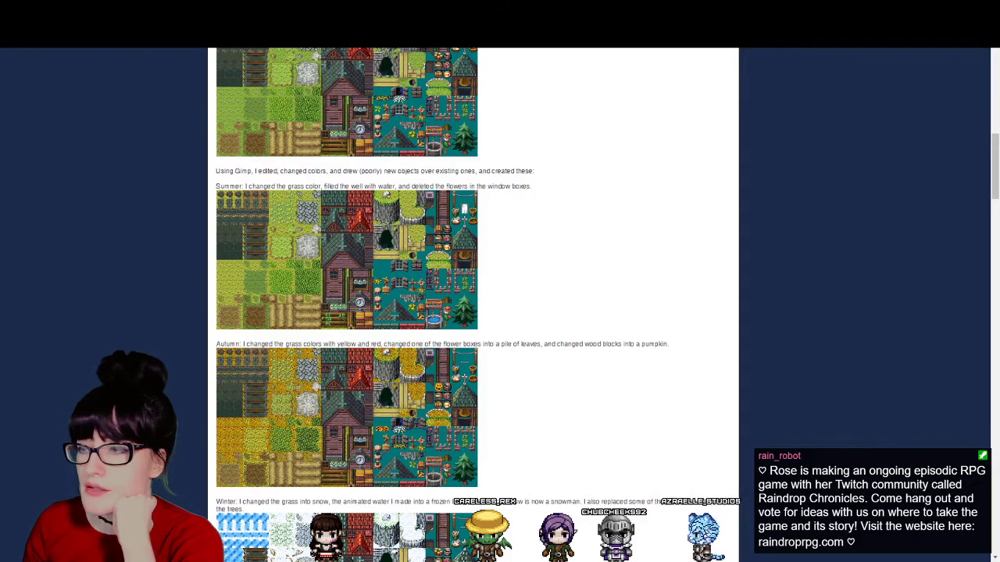
pyautogui.scroll(15, 473, 304)
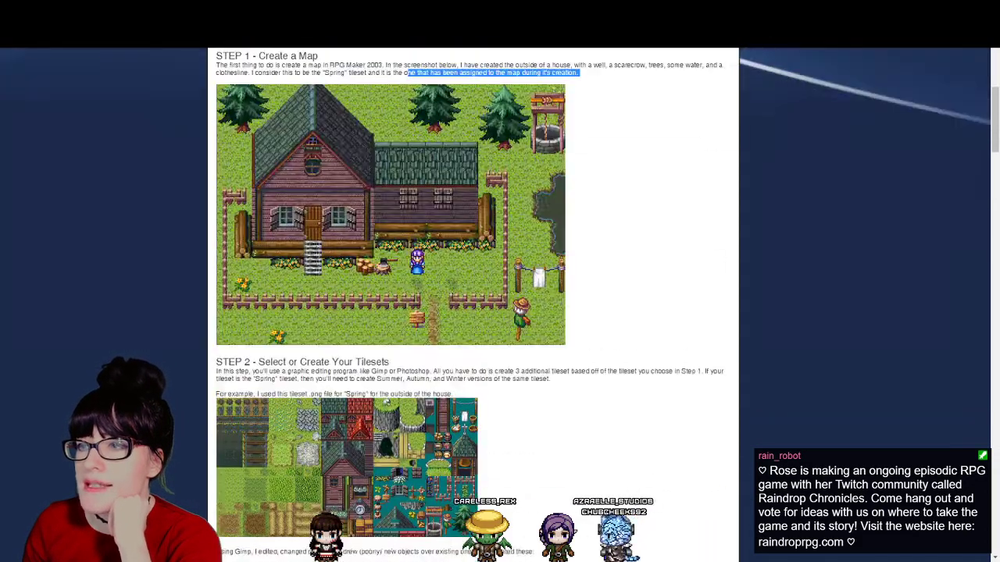
pyautogui.scroll(-20, 473, 304)
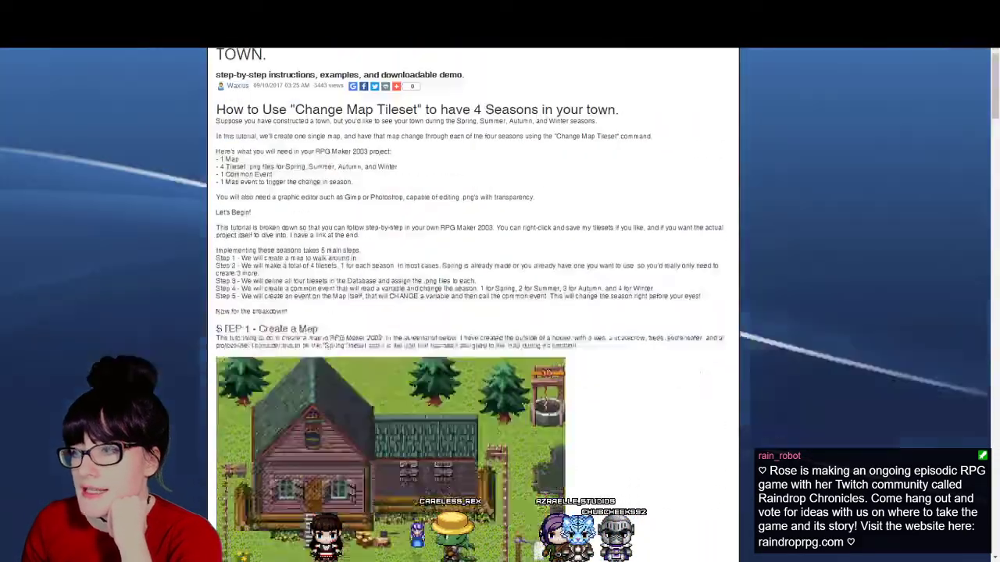
pyautogui.scroll(2, 473, 304)
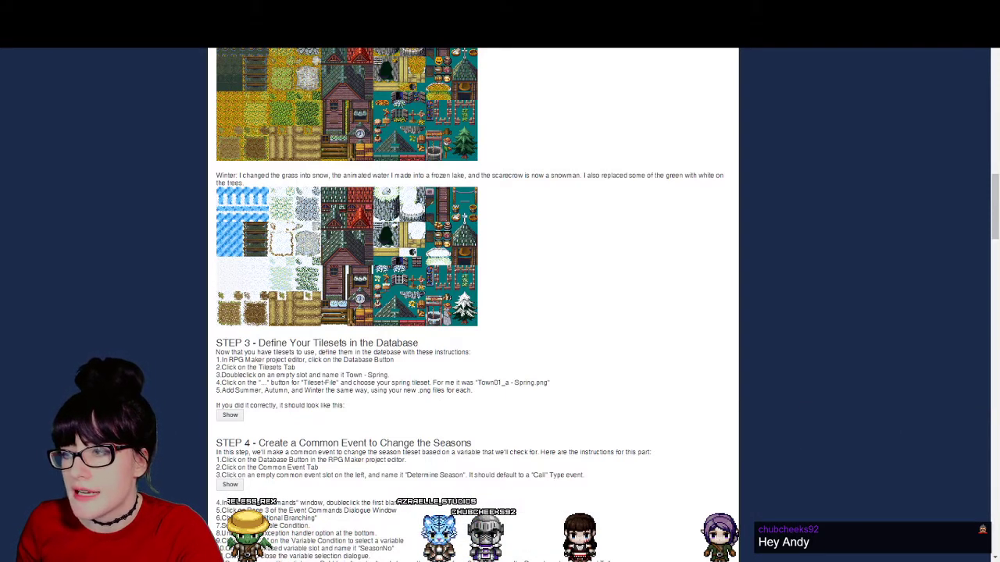
pyautogui.scroll(15, 472, 305)
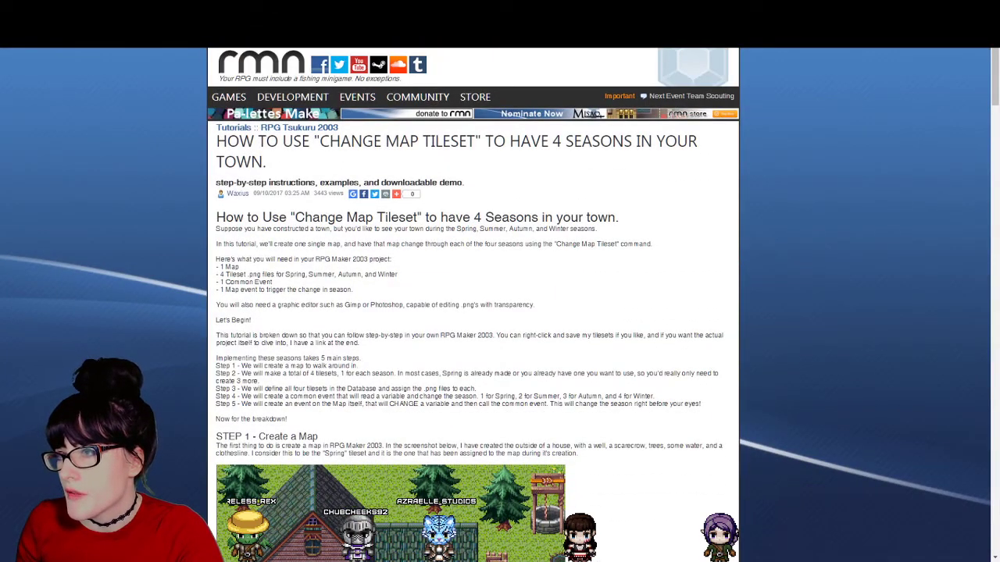
# Step: Reread the seasonal tileset tutorial from its introduction through the Autumn and Winter tilesets to the start of Step 4
pyautogui.scroll(-15, 472, 304)
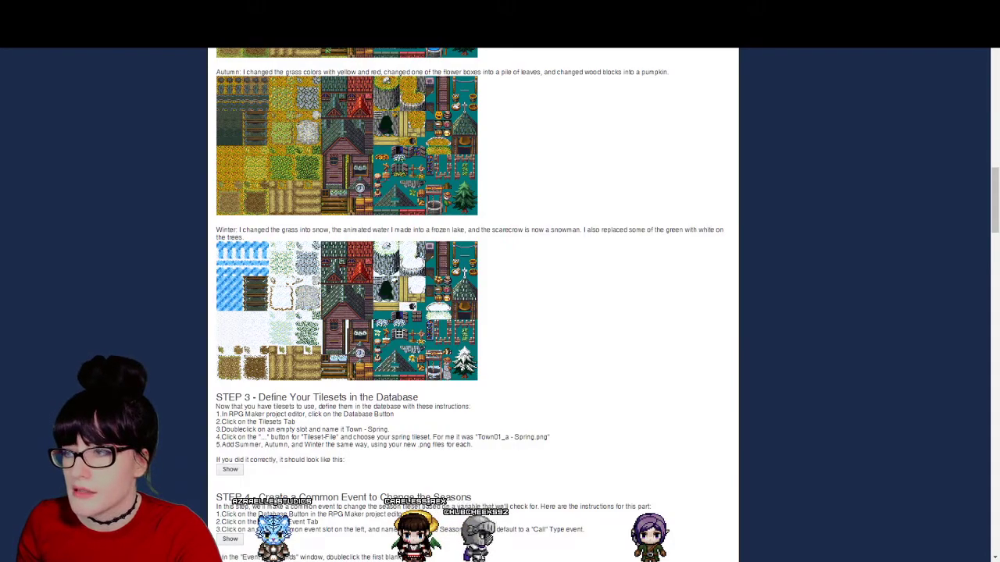
pyautogui.press('Home')
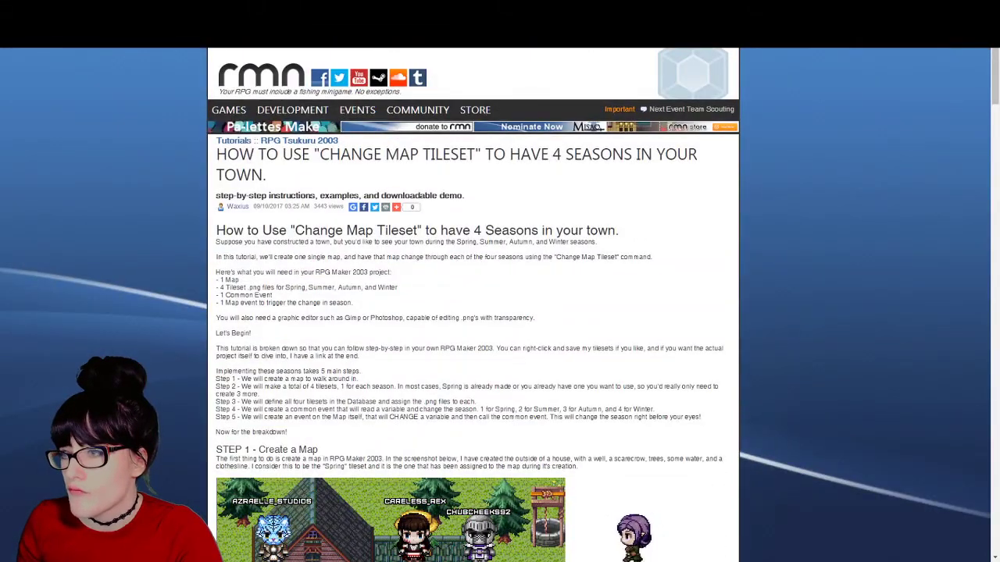
pyautogui.scroll(-15, 469, 304)
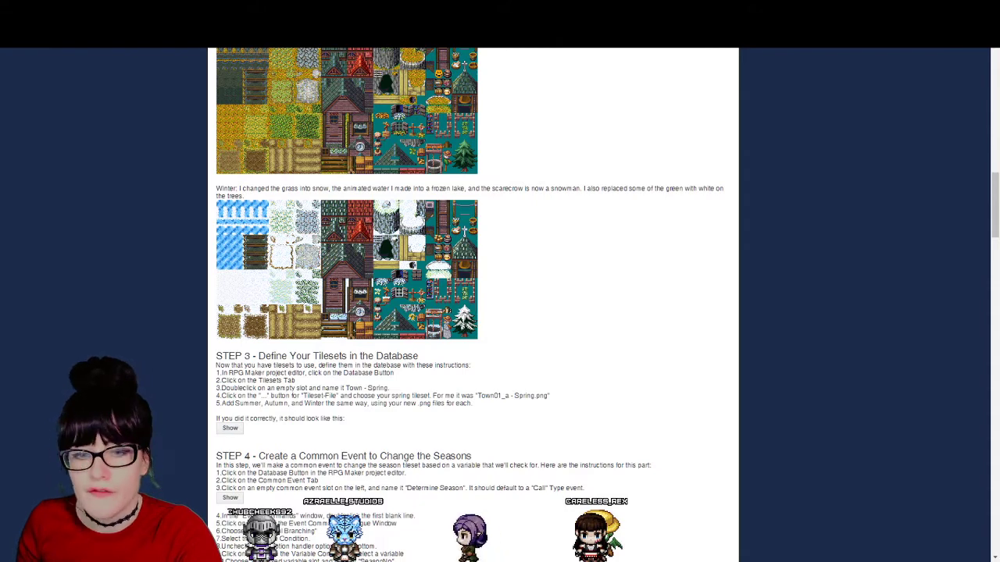
# Step: Switch to the Forest_A2 tileset in Photoshop and move the plowed field tile onto the upper part of the grey cobblestone-on-grass tile
pyautogui.hotkey('alt', 'Tab')
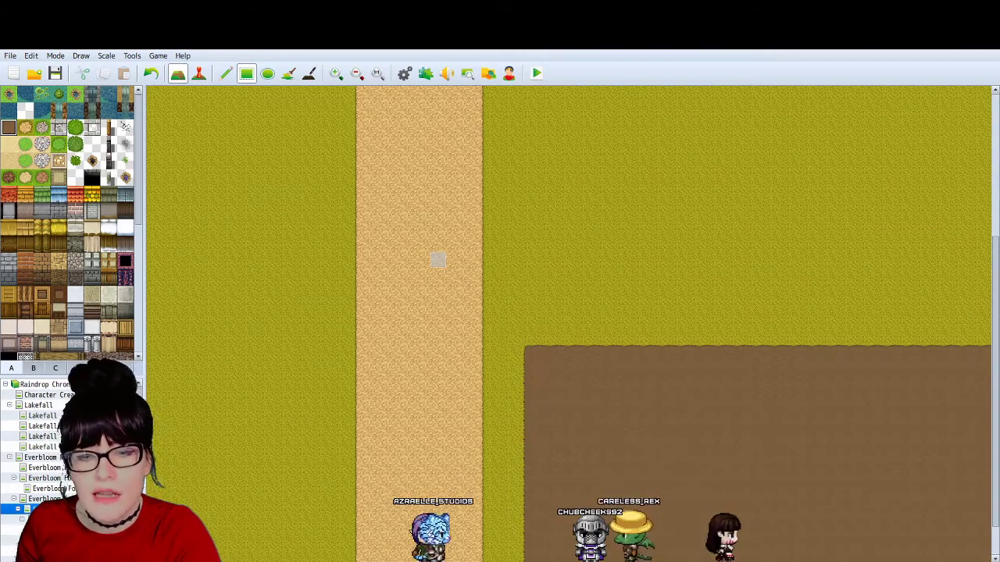
pyautogui.hotkey('alt', 'Tab')
pyautogui.hotkey('alt', 'Tab')
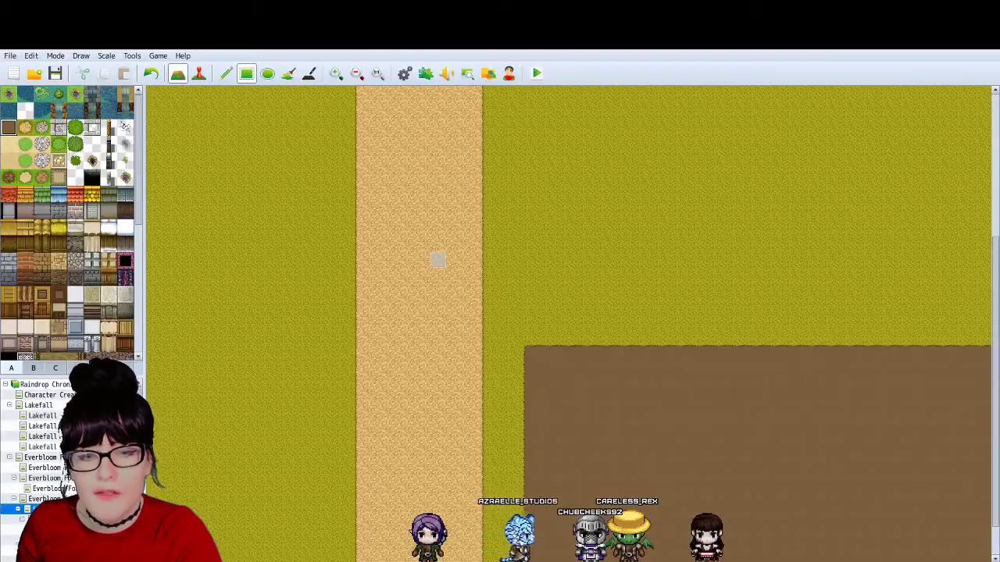
pyautogui.hotkey('alt', 'Tab')
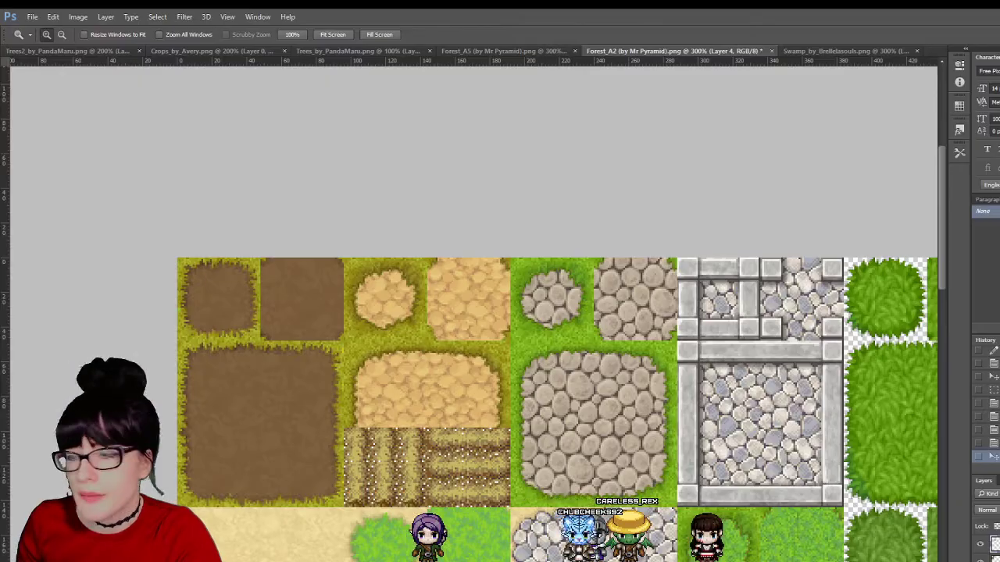
pyautogui.click(404, 465)
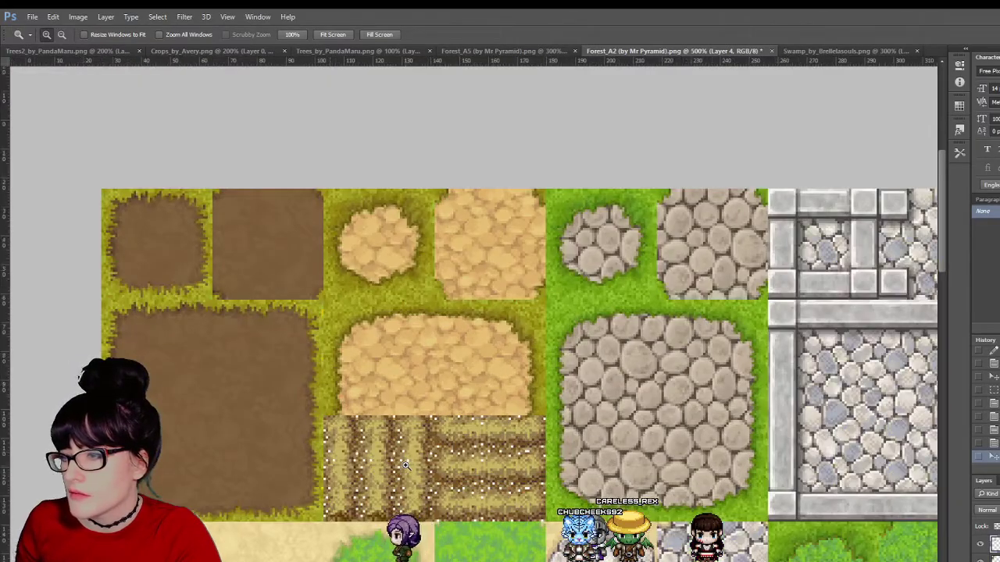
pyautogui.click(404, 463)
pyautogui.click(403, 460)
pyautogui.keyDown('alt'); pyautogui.click(403, 461); pyautogui.keyUp('alt')
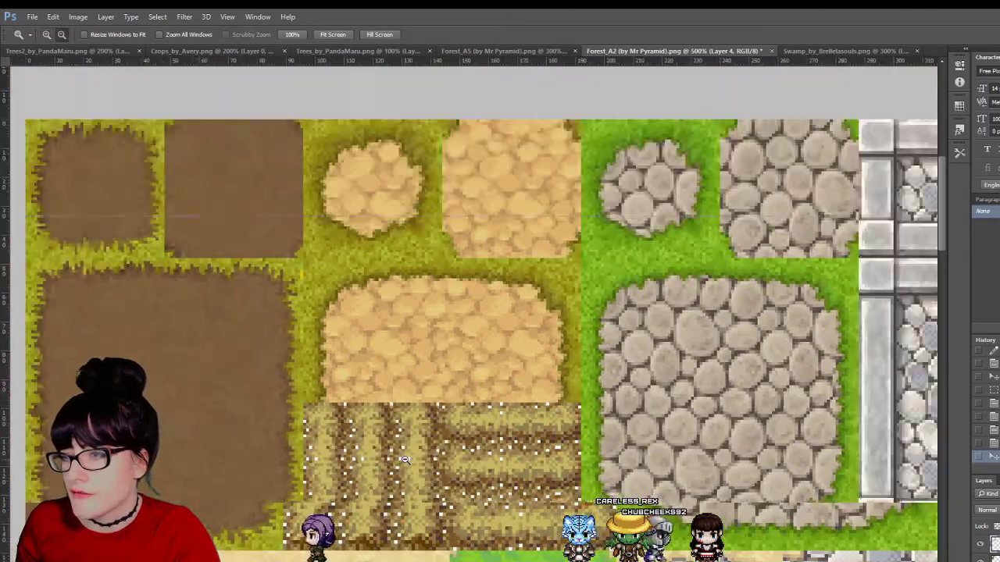
pyautogui.keyDown('alt'); pyautogui.click(405, 461); pyautogui.keyUp('alt')
pyautogui.keyDown('alt'); pyautogui.click(405, 461); pyautogui.keyUp('alt')
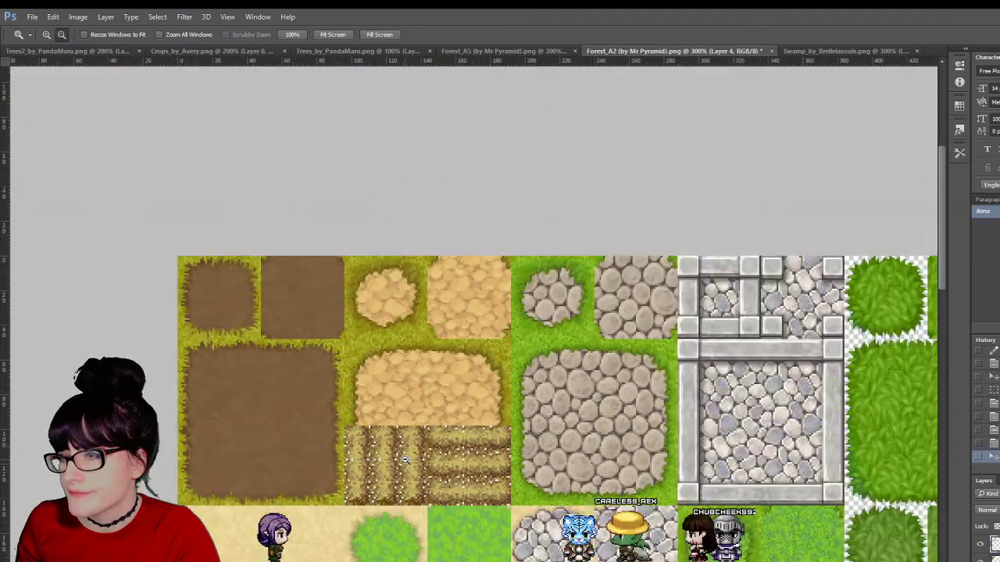
pyautogui.press('v')
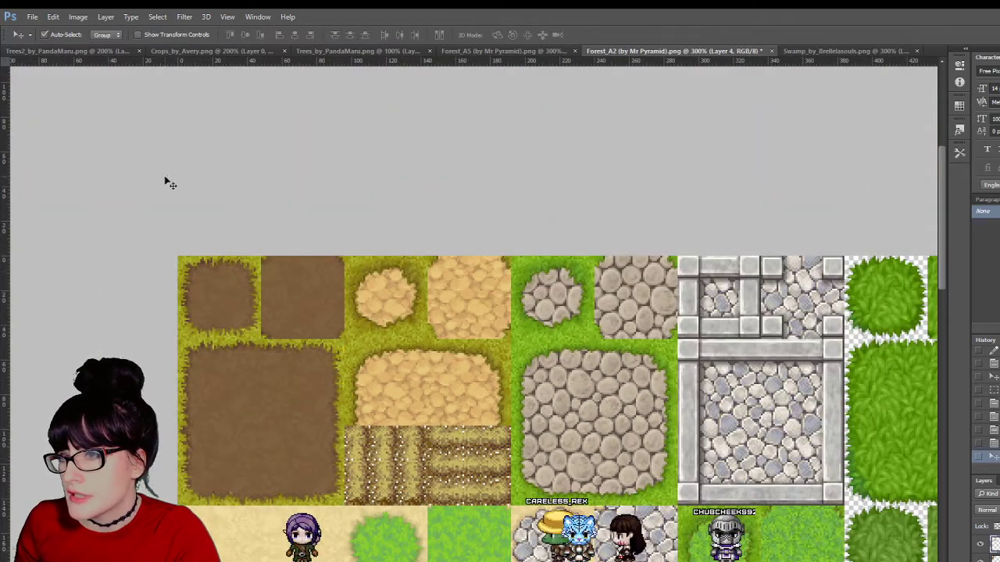
pyautogui.moveTo(414, 464); pyautogui.dragTo(581, 292)
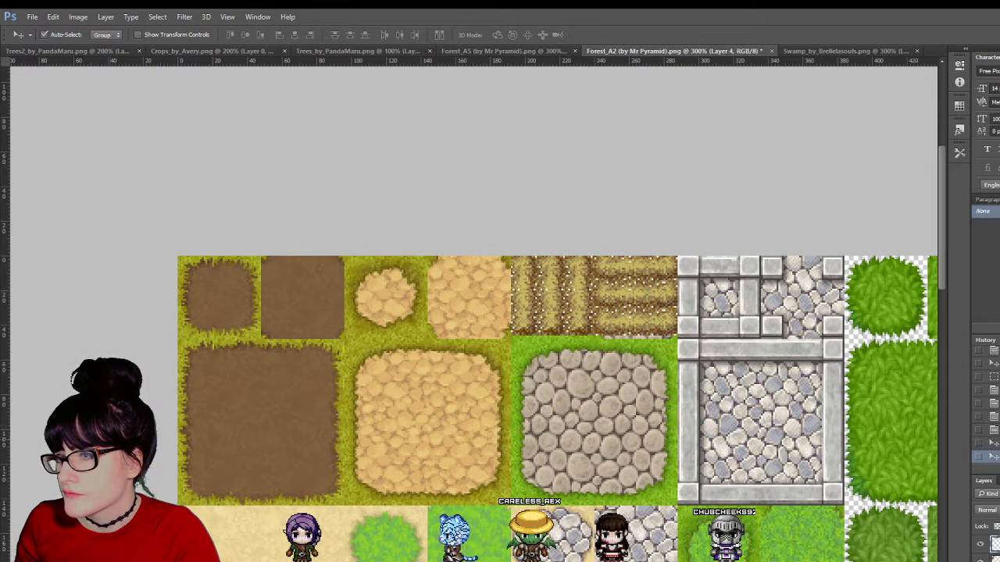
# Step: Inspect the moved plowed field tile up close and add a new layer above its layer
pyautogui.press('z')
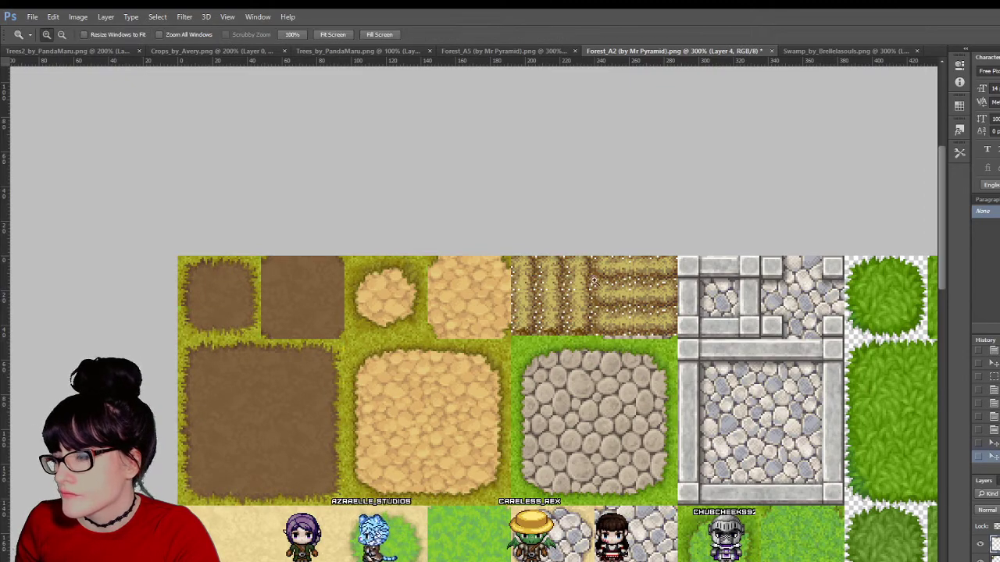
pyautogui.click(617, 277)
pyautogui.click(653, 299)
pyautogui.click(656, 301)
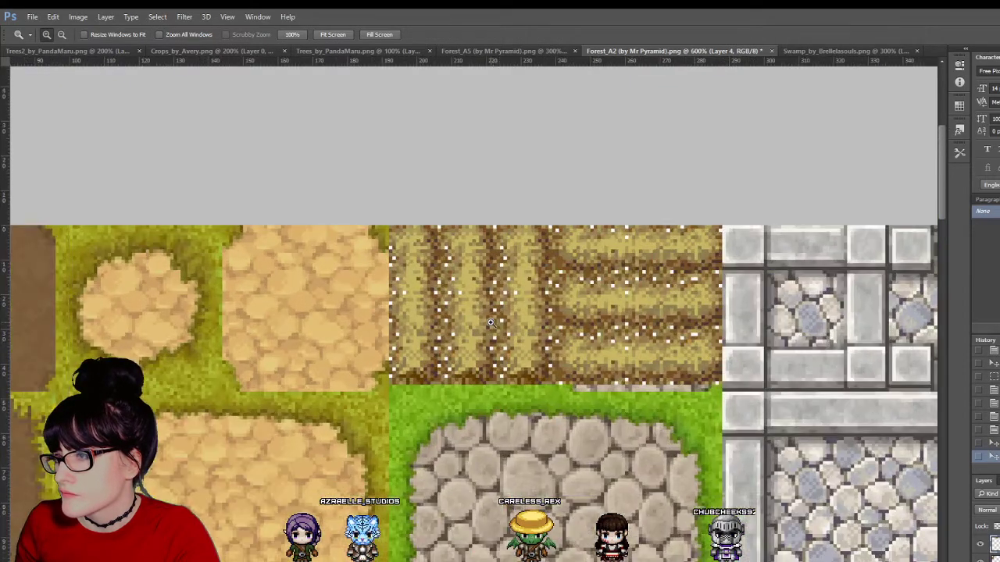
pyautogui.click(660, 305)
pyautogui.click(664, 310)
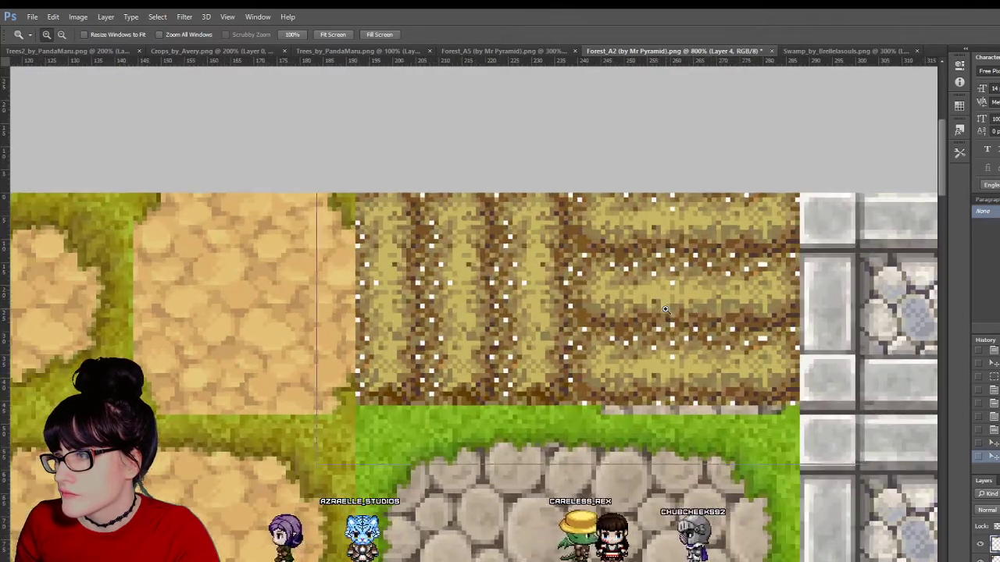
pyautogui.click(664, 310)
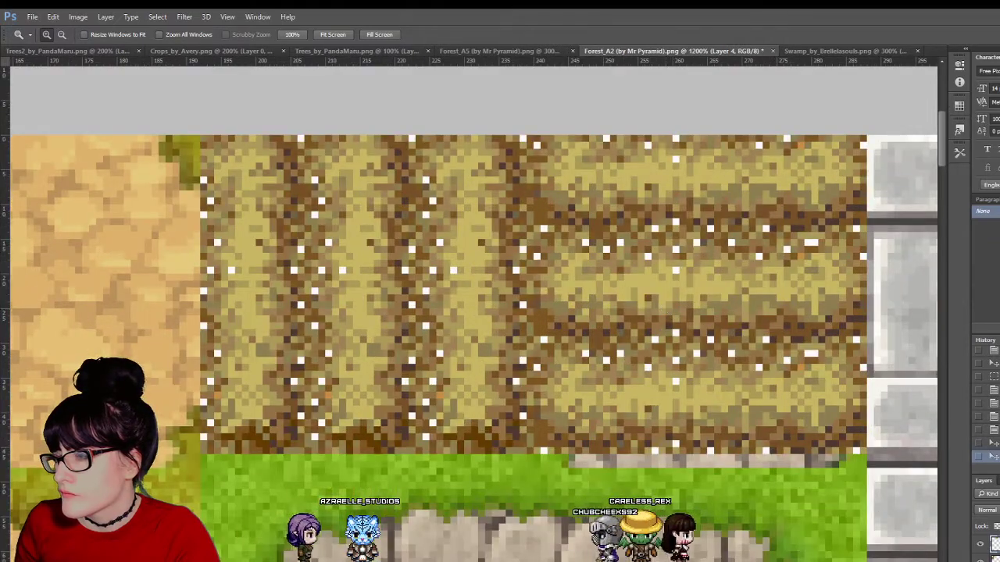
pyautogui.click(978, 543)
pyautogui.click(979, 544)
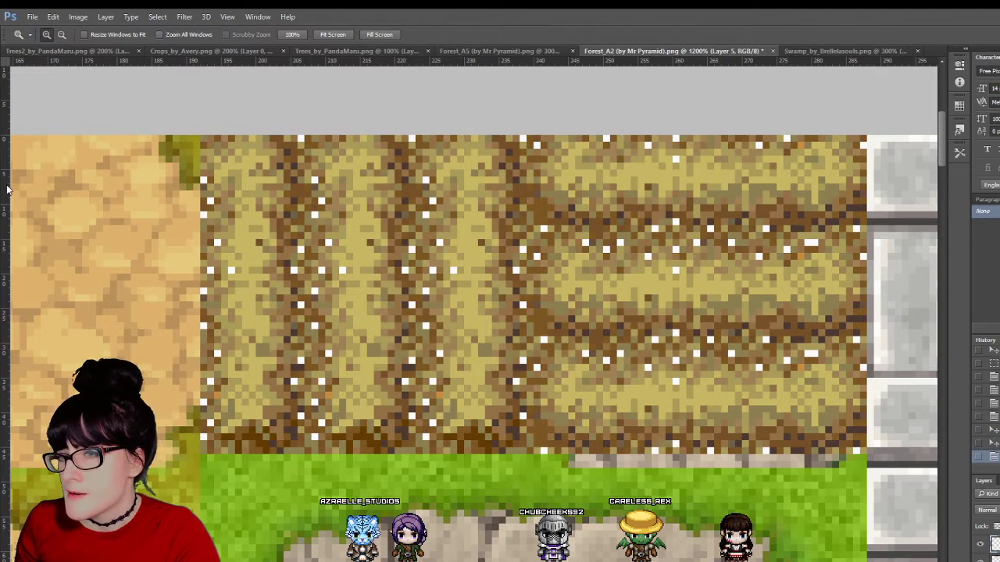
# Step: Pencil over white specks near the plowed field tile's left edge with a 1 px tip in a straw colour from the tile
pyautogui.press('j')
pyautogui.press('[')
pyautogui.press('[')
pyautogui.press('[')
pyautogui.press('[')
pyautogui.press('[')
pyautogui.press('[')
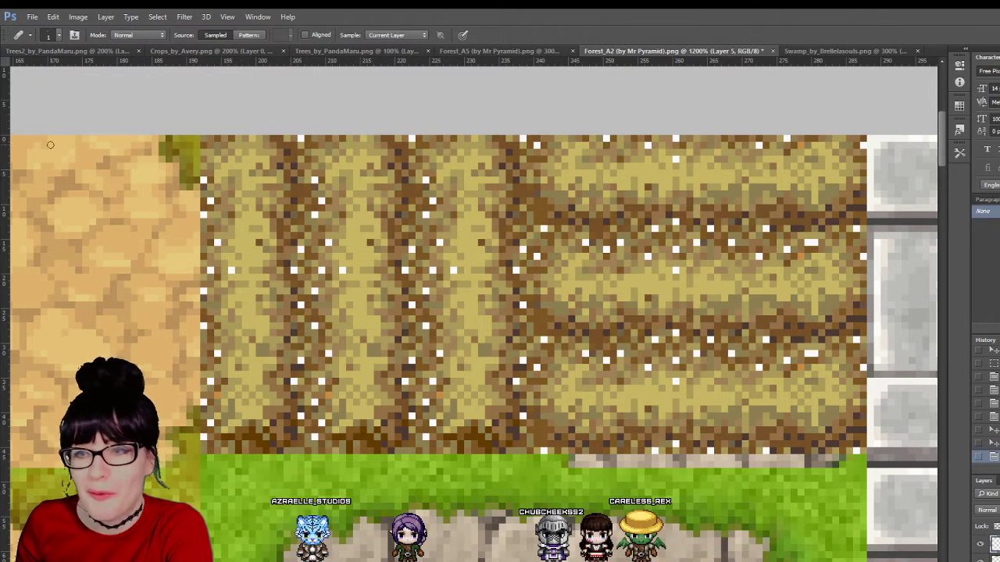
pyautogui.press('i')
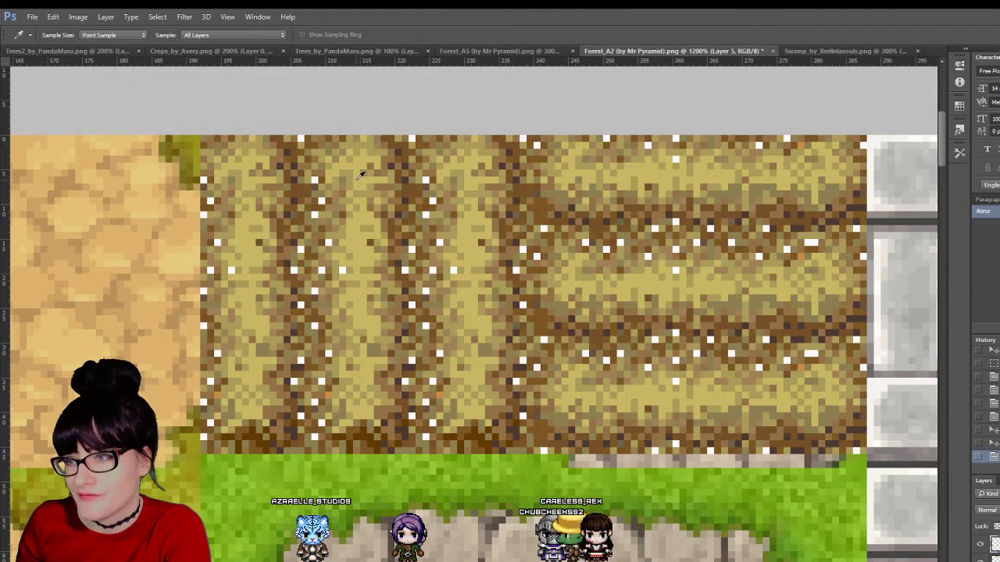
pyautogui.press('b')
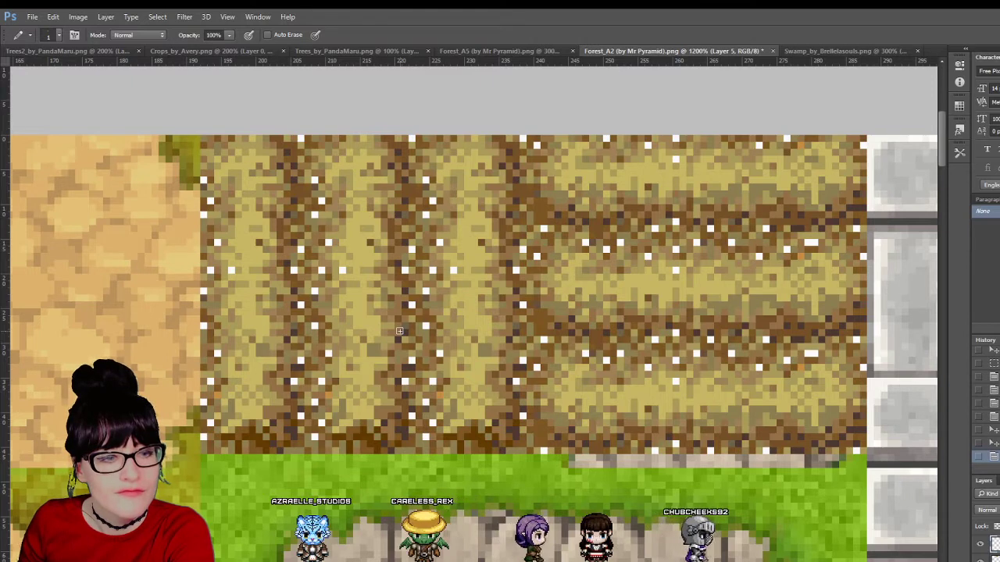
pyautogui.click(217, 242)
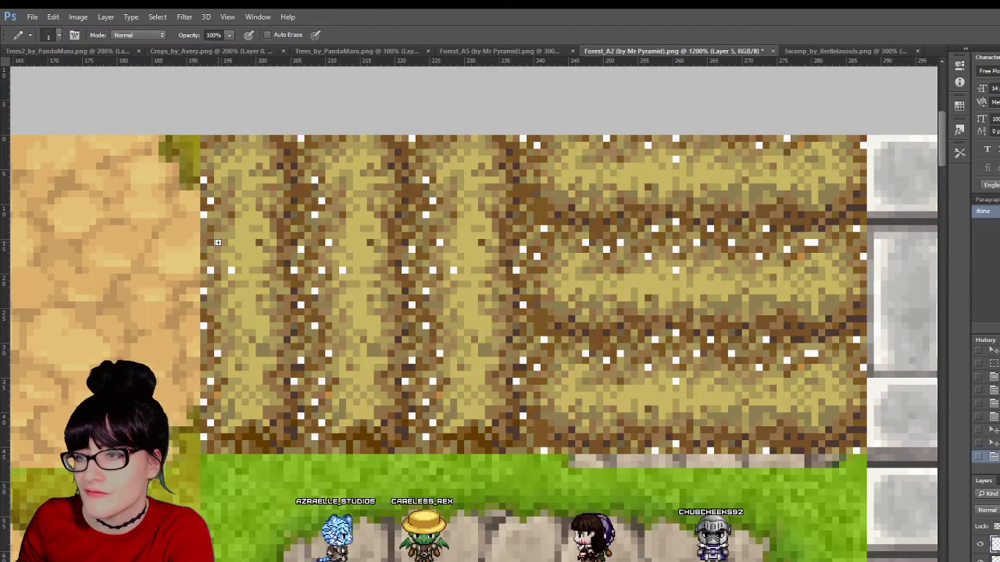
pyautogui.click(210, 201)
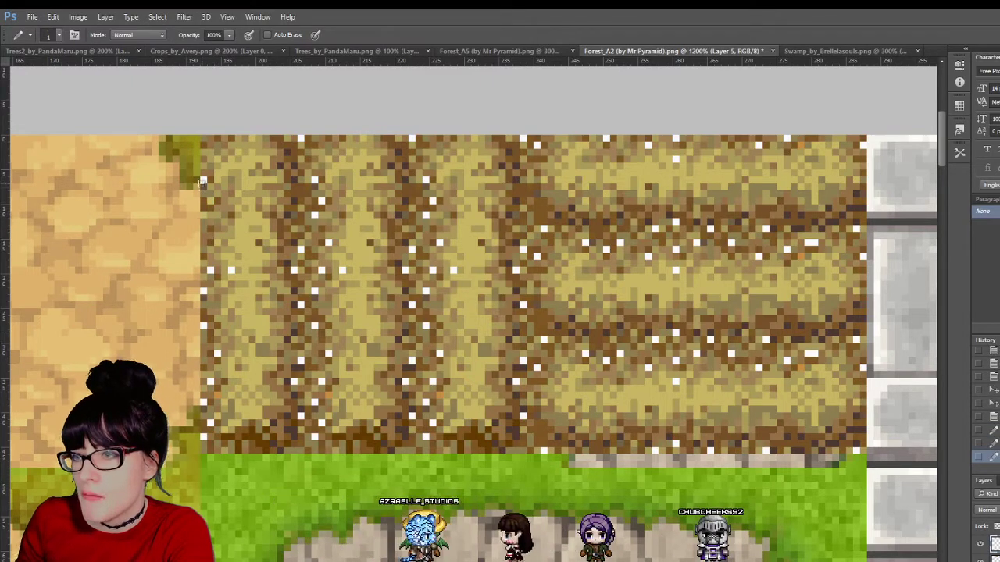
pyautogui.click(232, 269)
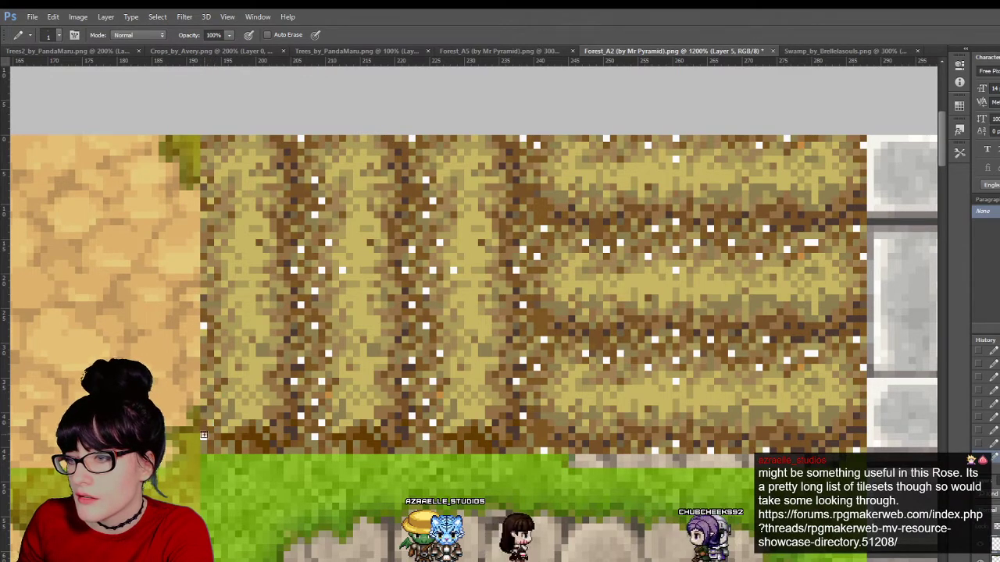
# Step: Select all the white specks on the plowed field tile's layer using the Magic Wand with Contiguous turned off
pyautogui.scroll(1, 250, 363)
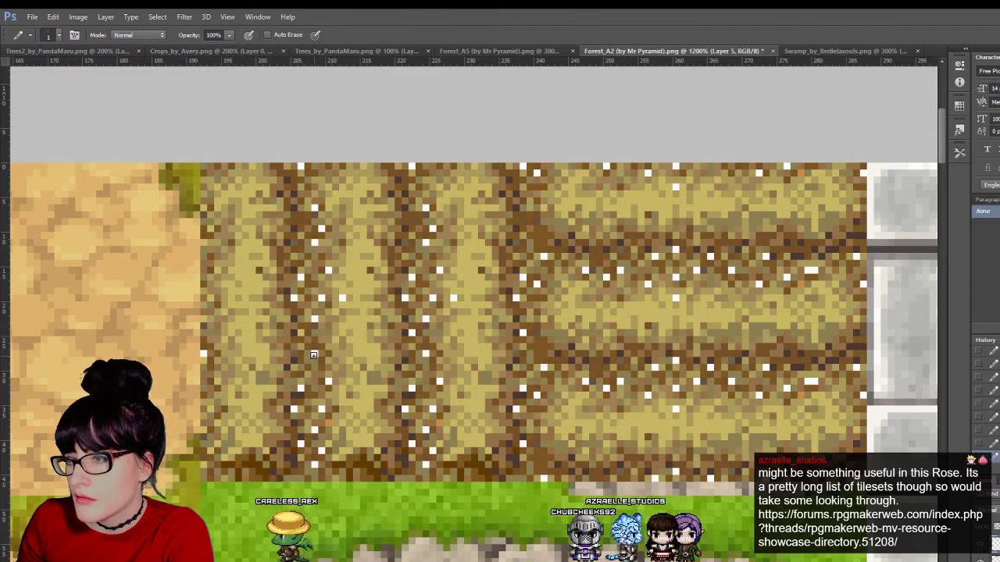
pyautogui.press('w')
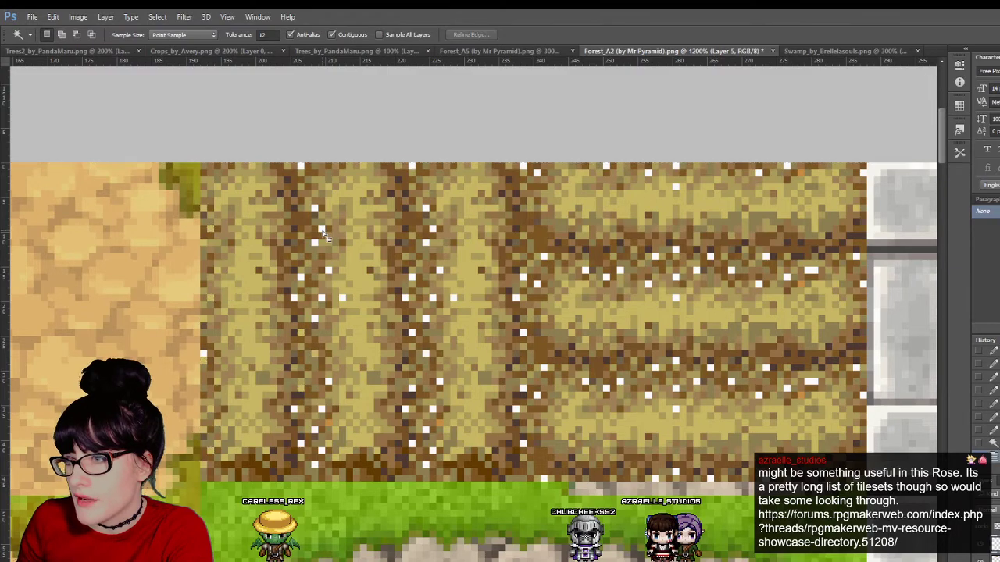
pyautogui.click(995, 558)
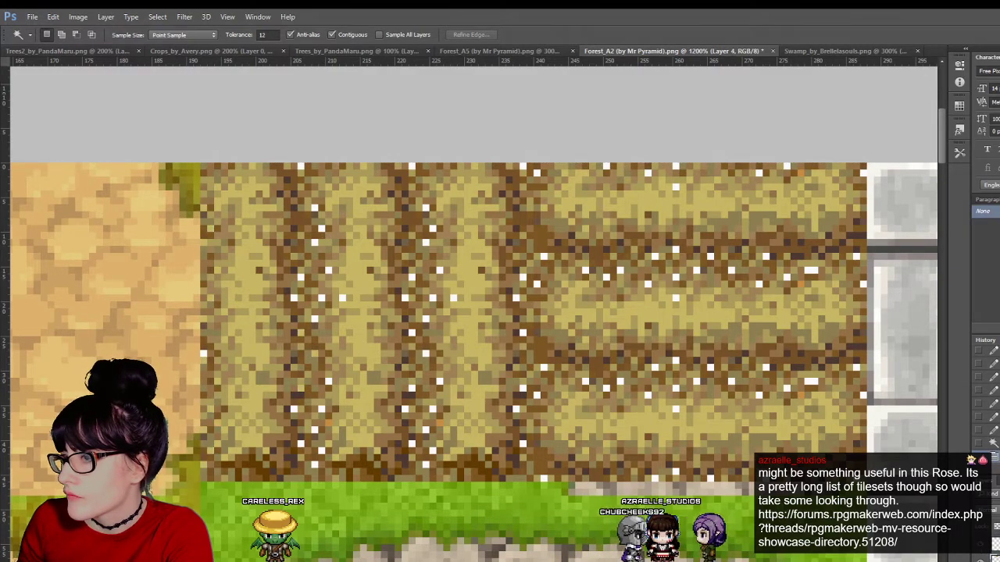
pyautogui.click(995, 544)
pyautogui.click(995, 557)
pyautogui.click(980, 557)
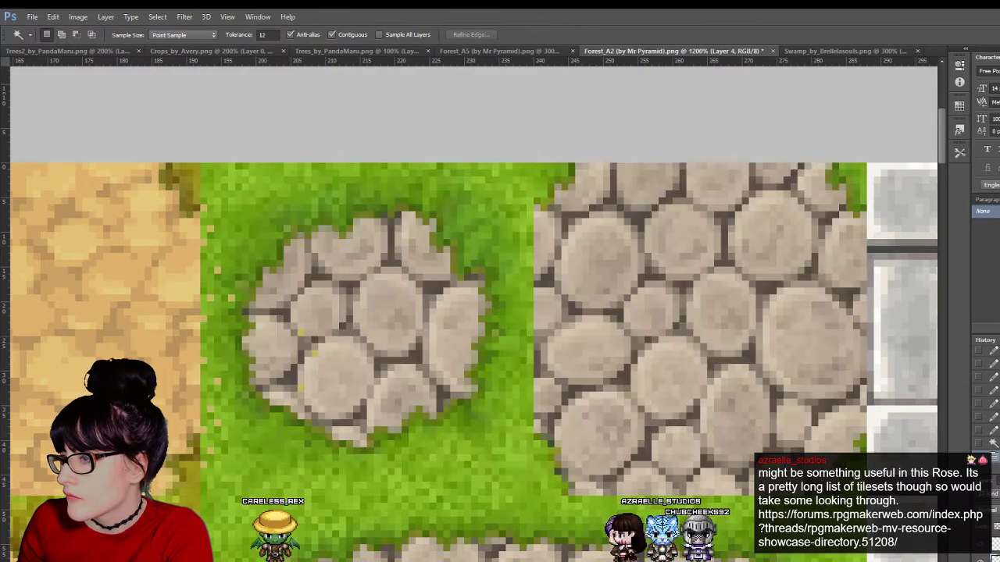
pyautogui.click(979, 558)
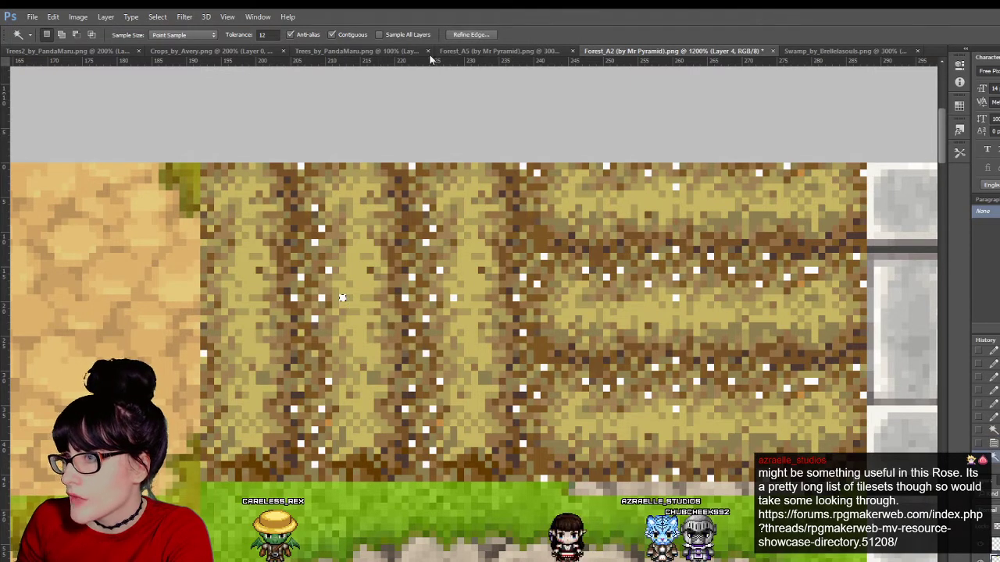
pyautogui.click(315, 208)
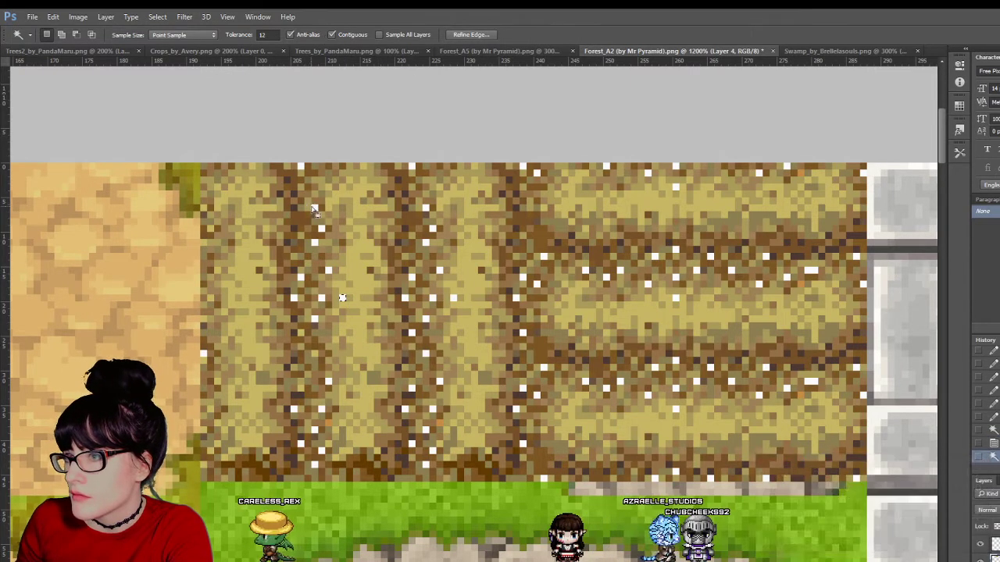
pyautogui.click(315, 208)
pyautogui.rightClick(315, 207)
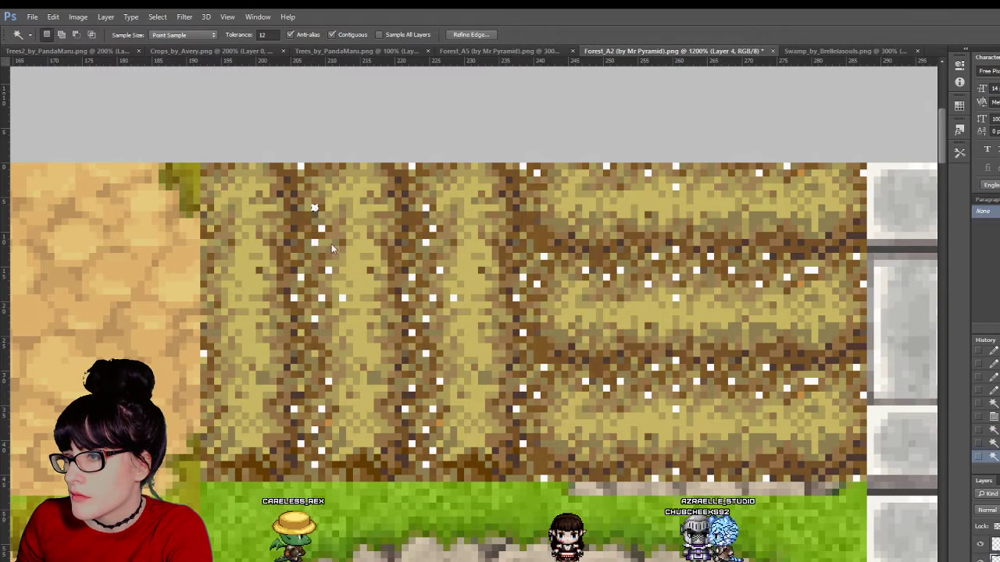
pyautogui.click(333, 342)
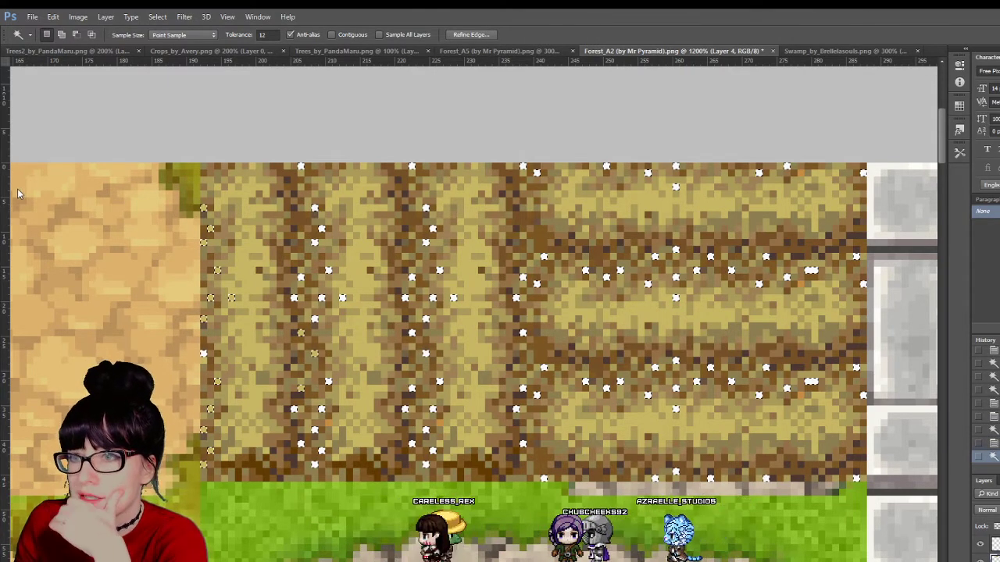
# Step: Paint the selected specks across the whole plowed field tile straw yellow with a 9 px brush
pyautogui.press('b')
pyautogui.hotkey('shift', 'b')
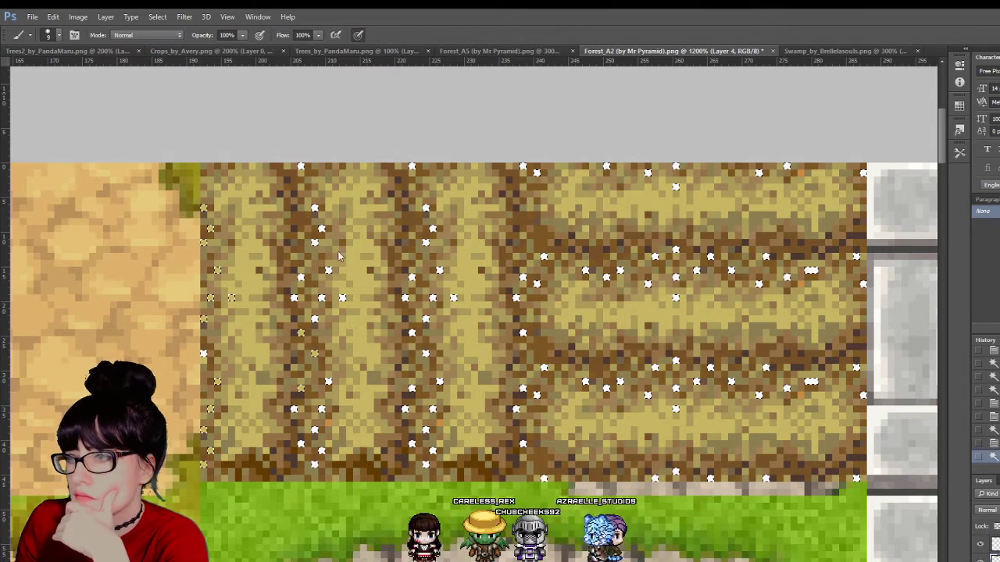
pyautogui.moveTo(316, 262)
pyautogui.mouseDown()
pyautogui.moveTo(351, 76)
pyautogui.moveTo(292, 329)
pyautogui.moveTo(222, 419)
pyautogui.mouseUp()
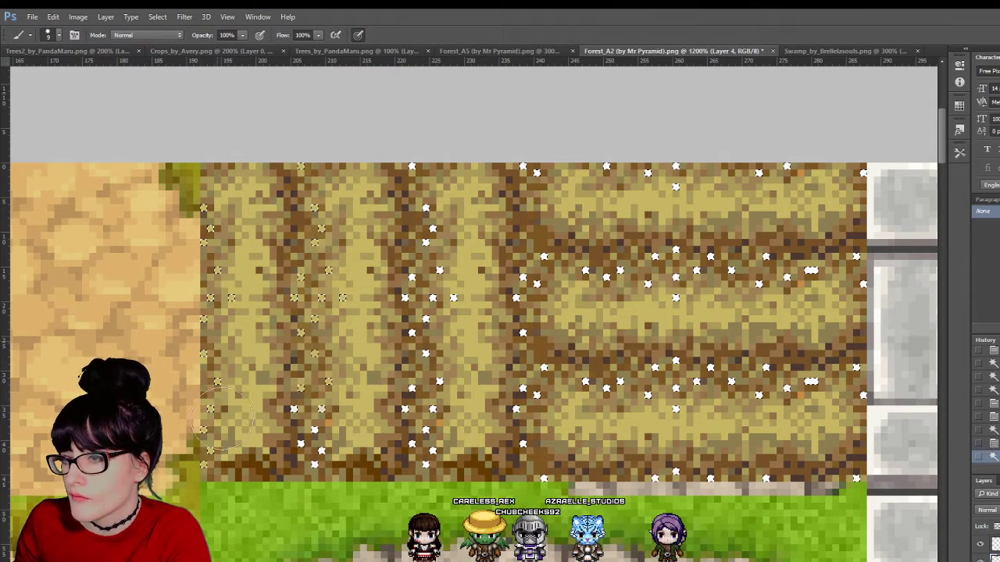
pyautogui.moveTo(422, 426); pyautogui.dragTo(418, 193)
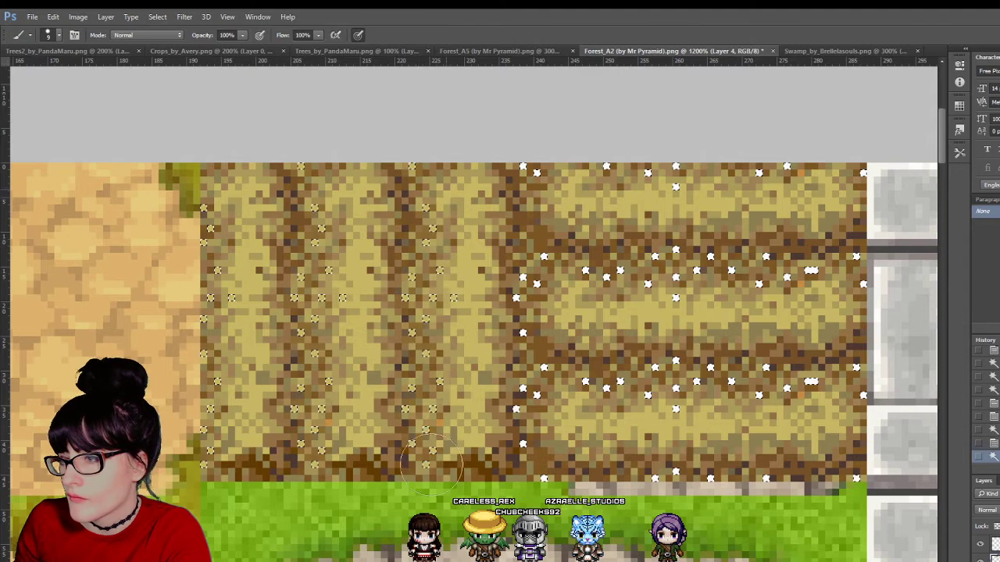
pyautogui.moveTo(431, 466)
pyautogui.mouseDown()
pyautogui.moveTo(599, 187)
pyautogui.moveTo(537, 234)
pyautogui.moveTo(707, 267)
pyautogui.moveTo(797, 243)
pyautogui.moveTo(754, 333)
pyautogui.moveTo(825, 366)
pyautogui.moveTo(864, 366)
pyautogui.moveTo(613, 422)
pyautogui.moveTo(559, 400)
pyautogui.moveTo(463, 423)
pyautogui.moveTo(706, 446)
pyautogui.moveTo(612, 466)
pyautogui.moveTo(808, 456)
pyautogui.moveTo(670, 488)
pyautogui.moveTo(727, 499)
pyautogui.mouseUp()
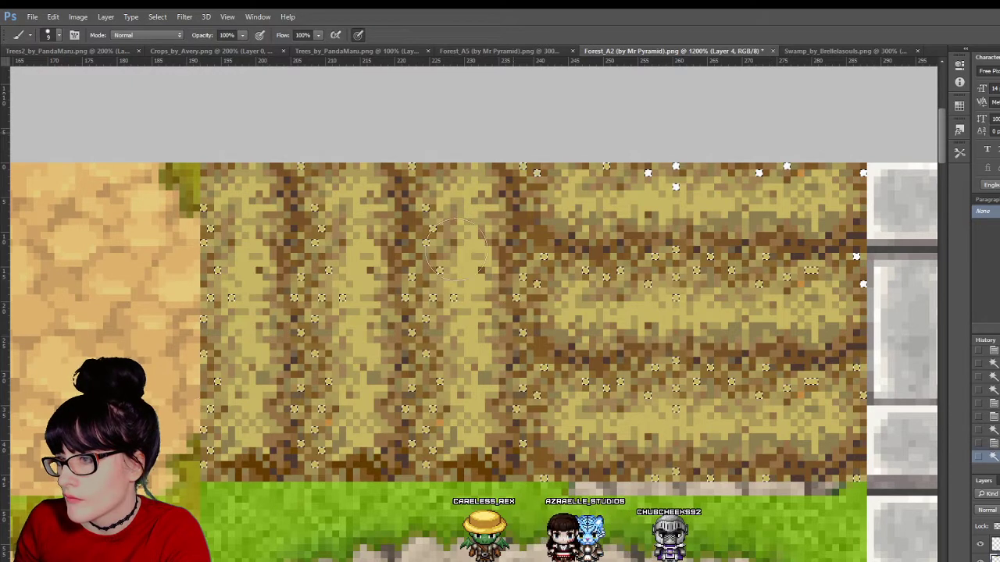
pyautogui.moveTo(457, 248)
pyautogui.mouseDown()
pyautogui.moveTo(479, 213)
pyautogui.moveTo(691, 257)
pyautogui.moveTo(863, 283)
pyautogui.mouseUp()
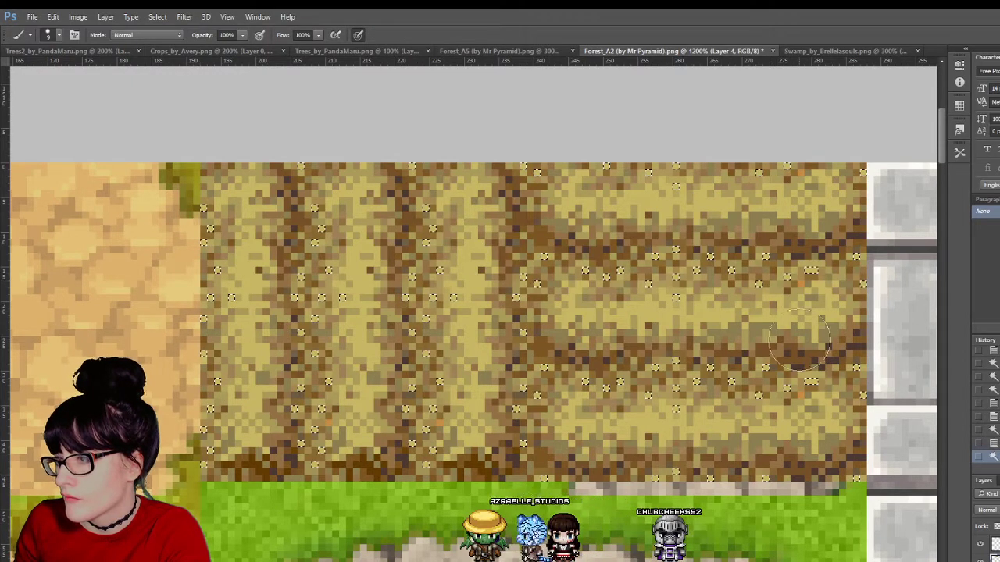
# Step: Clear the speck selection and nudge the plowed field tile slightly downward within the top row of the tileset
pyautogui.press('m')
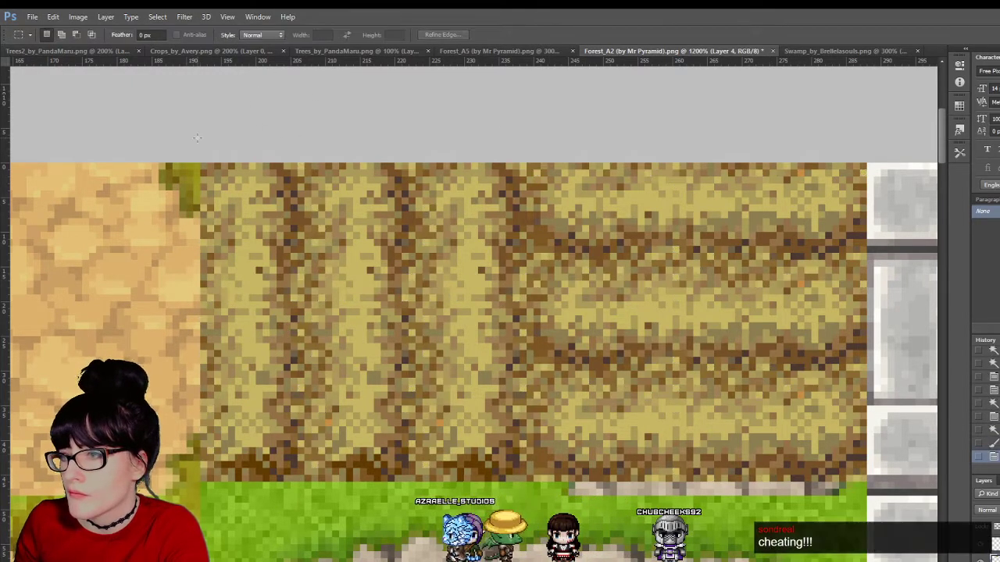
pyautogui.click(24, 290)
pyautogui.press('z')
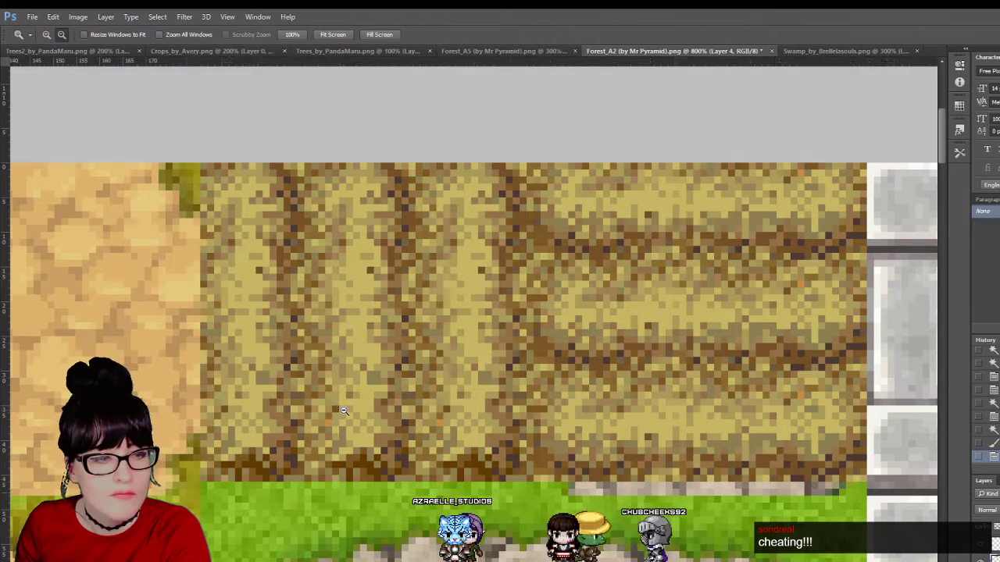
pyautogui.keyDown('alt'); pyautogui.click(343, 412); pyautogui.keyUp('alt')
pyautogui.keyDown('alt'); pyautogui.click(344, 411); pyautogui.keyUp('alt')
pyautogui.keyDown('alt'); pyautogui.click(344, 412); pyautogui.keyUp('alt')
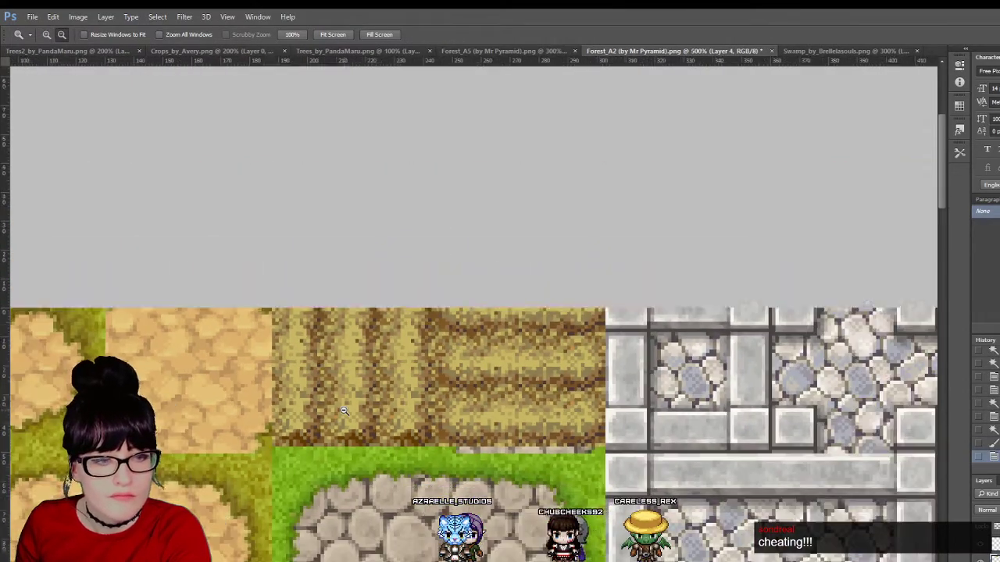
pyautogui.keyDown('alt'); pyautogui.click(313, 425); pyautogui.keyUp('alt')
pyautogui.keyDown('alt'); pyautogui.click(287, 437); pyautogui.keyUp('alt')
pyautogui.keyDown('alt'); pyautogui.click(287, 437); pyautogui.keyUp('alt')
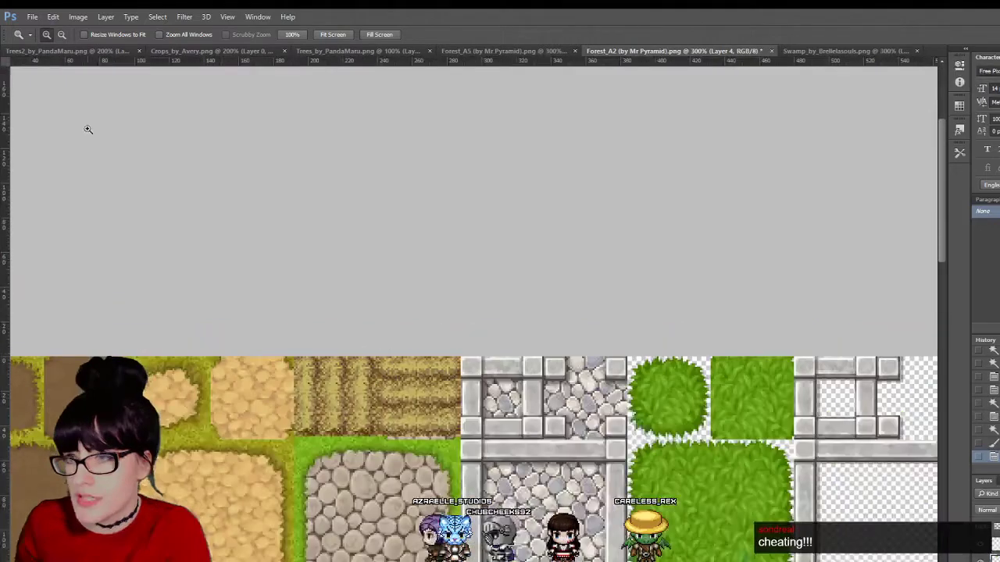
pyautogui.click(14, 85)
pyautogui.moveTo(327, 399)
pyautogui.mouseDown()
pyautogui.moveTo(492, 457)
pyautogui.moveTo(336, 413)
pyautogui.moveTo(343, 410)
pyautogui.moveTo(328, 486)
pyautogui.moveTo(322, 402)
pyautogui.mouseUp()
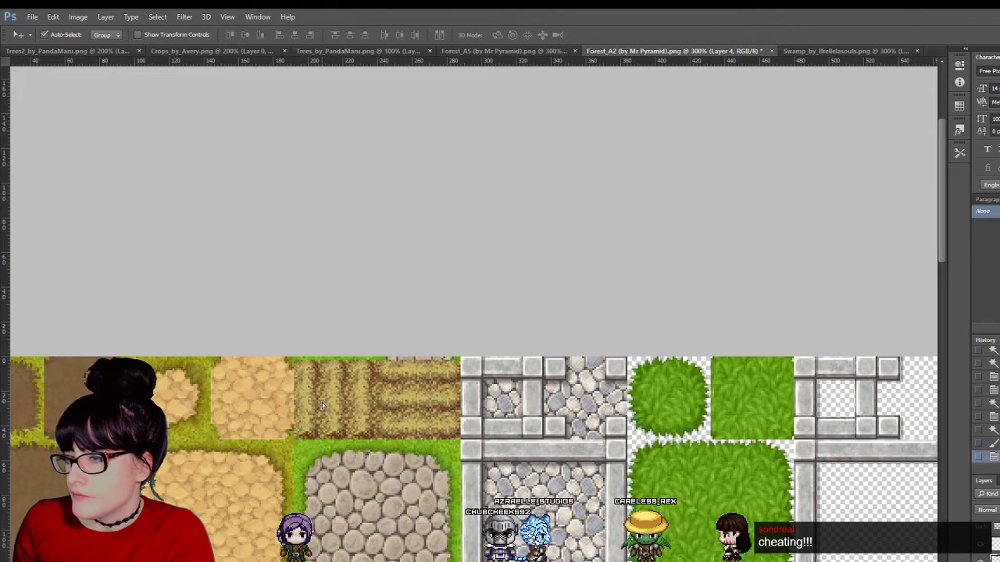
# Step: Move the plowed field tile to the first column of the second row, directly beneath the brown dirt tile
pyautogui.press('z')
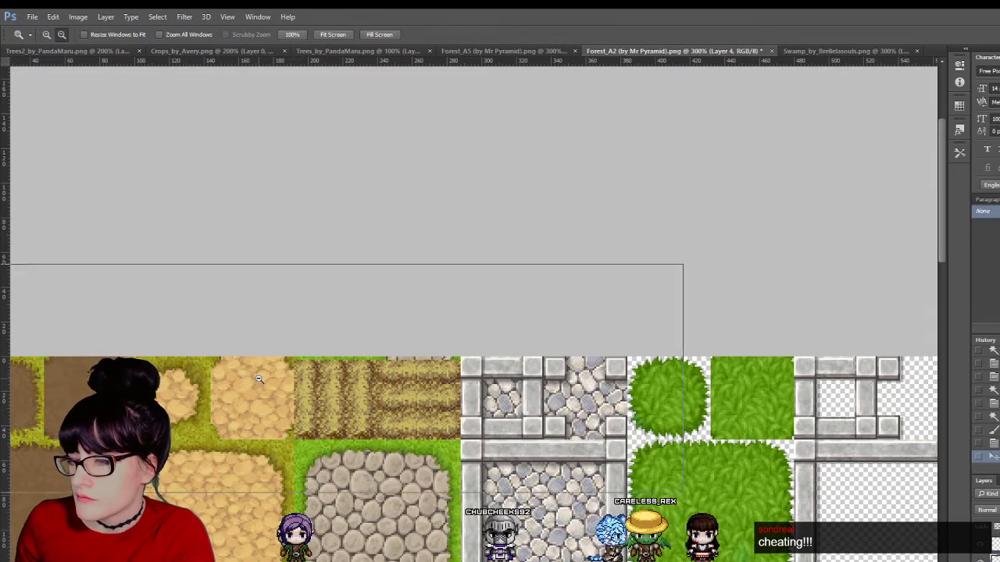
pyautogui.keyDown('alt'); pyautogui.click(253, 379); pyautogui.keyUp('alt')
pyautogui.keyDown('alt'); pyautogui.click(250, 460); pyautogui.keyUp('alt')
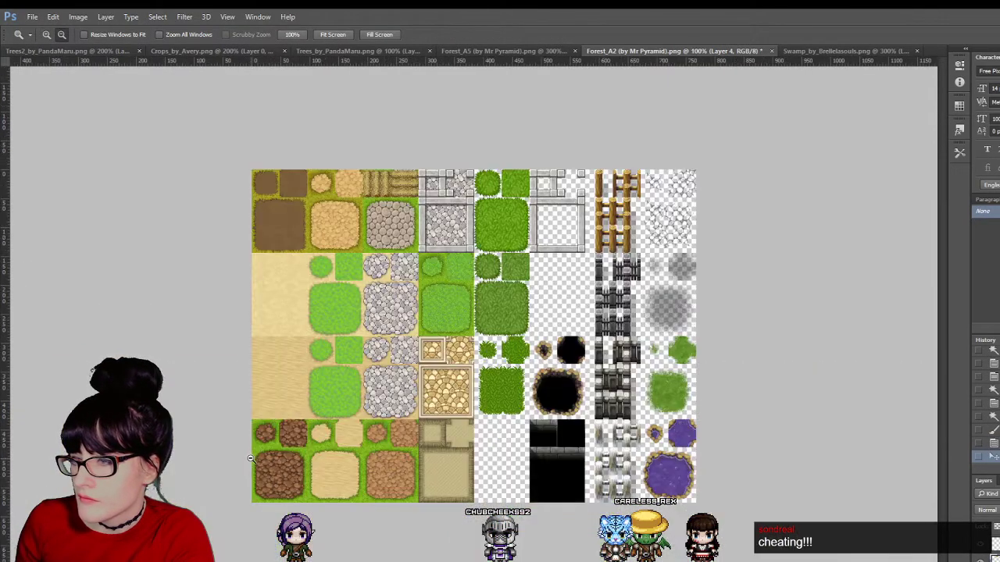
pyautogui.press('v')
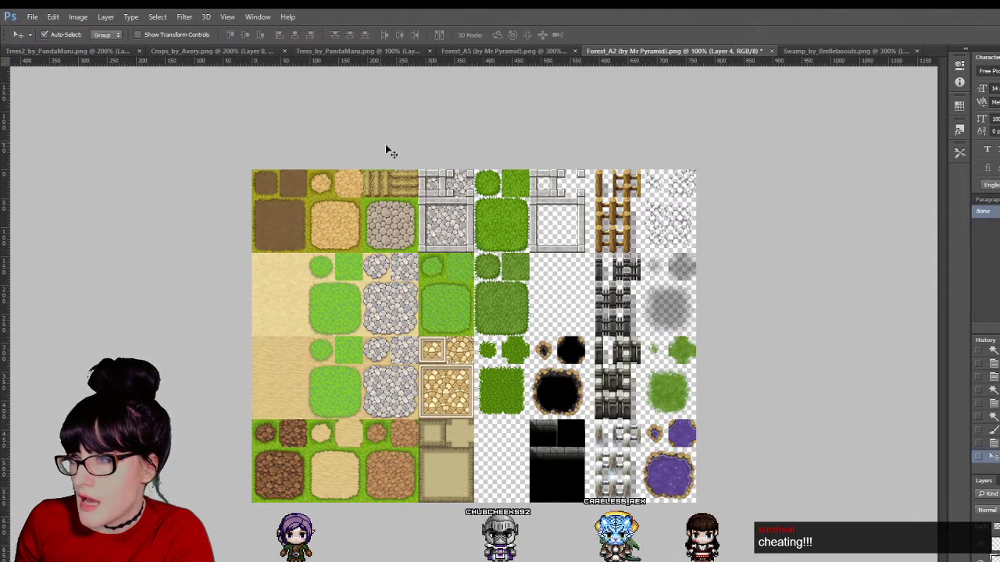
pyautogui.moveTo(388, 192); pyautogui.dragTo(303, 279)
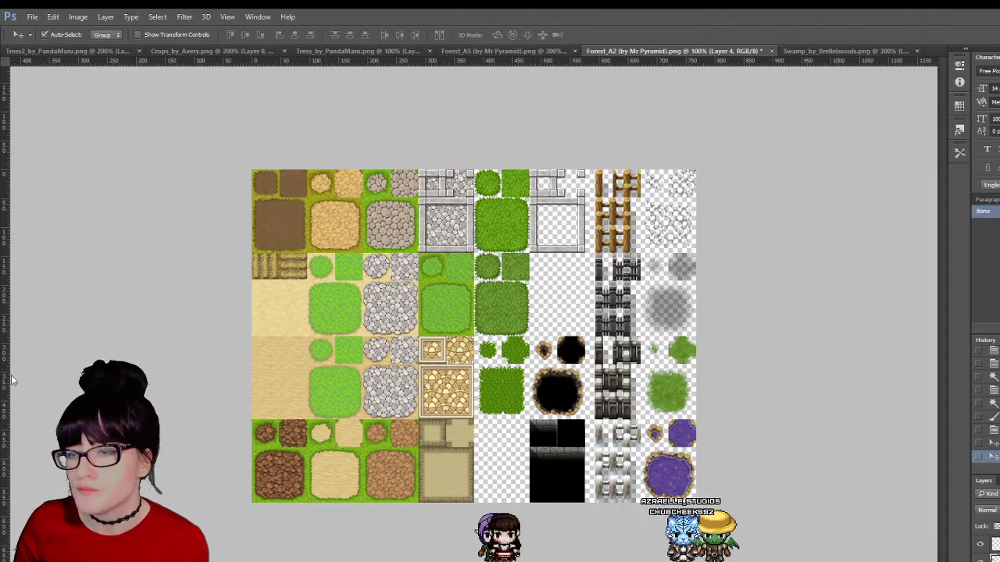
# Step: Fine-tune the plowed field tile's alignment with the sheet's left edge and the grass border of the dirt tile above
pyautogui.press('z')
pyautogui.click(279, 273)
pyautogui.click(278, 273)
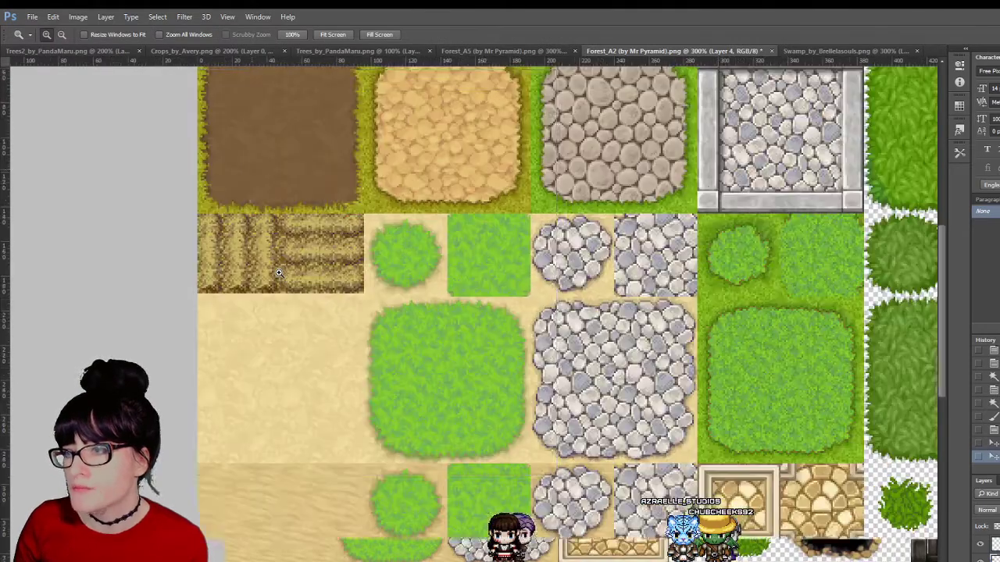
pyautogui.click(279, 273)
pyautogui.click(279, 272)
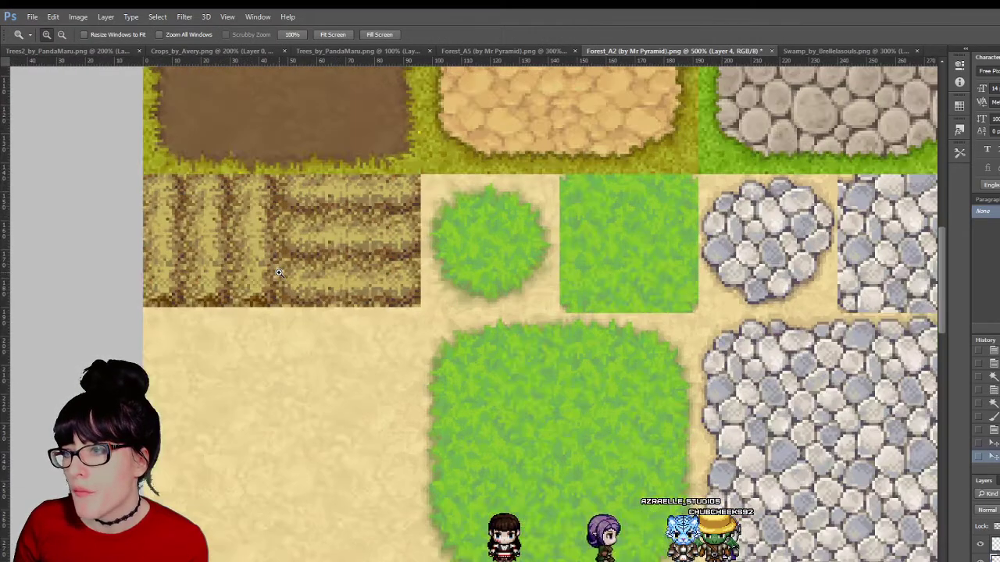
pyautogui.click(279, 273)
pyautogui.click(279, 272)
pyautogui.scroll(3, 136, 76)
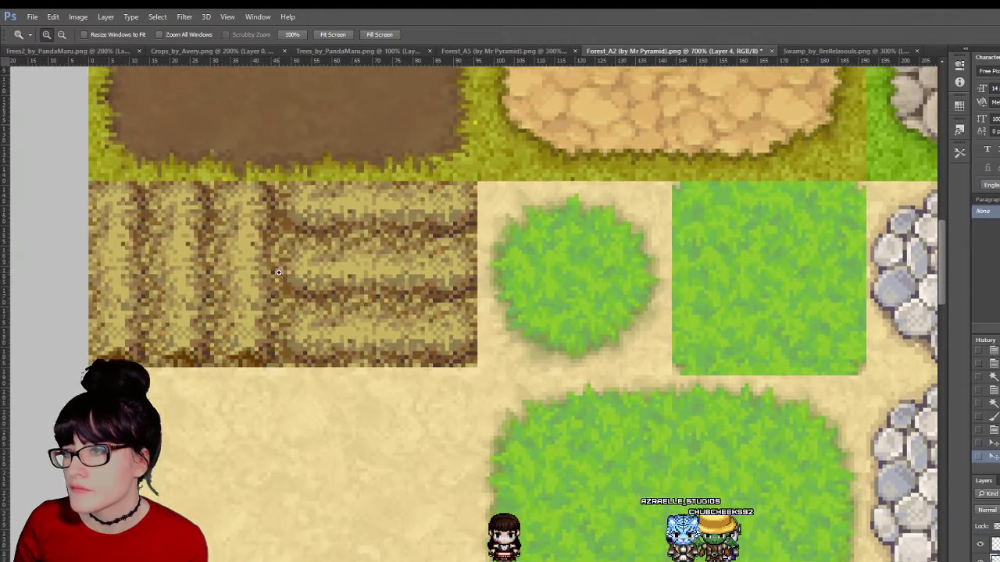
pyautogui.press('v')
pyautogui.moveTo(222, 316)
pyautogui.mouseDown()
pyautogui.moveTo(178, 297)
pyautogui.moveTo(207, 320)
pyautogui.moveTo(231, 320)
pyautogui.moveTo(220, 313)
pyautogui.mouseUp()
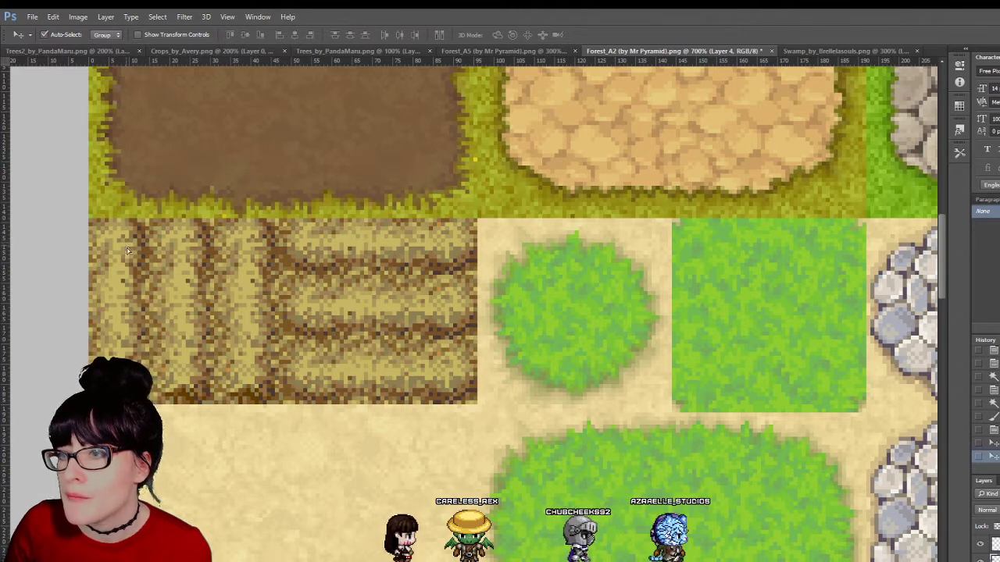
pyautogui.moveTo(127, 250); pyautogui.dragTo(123, 239)
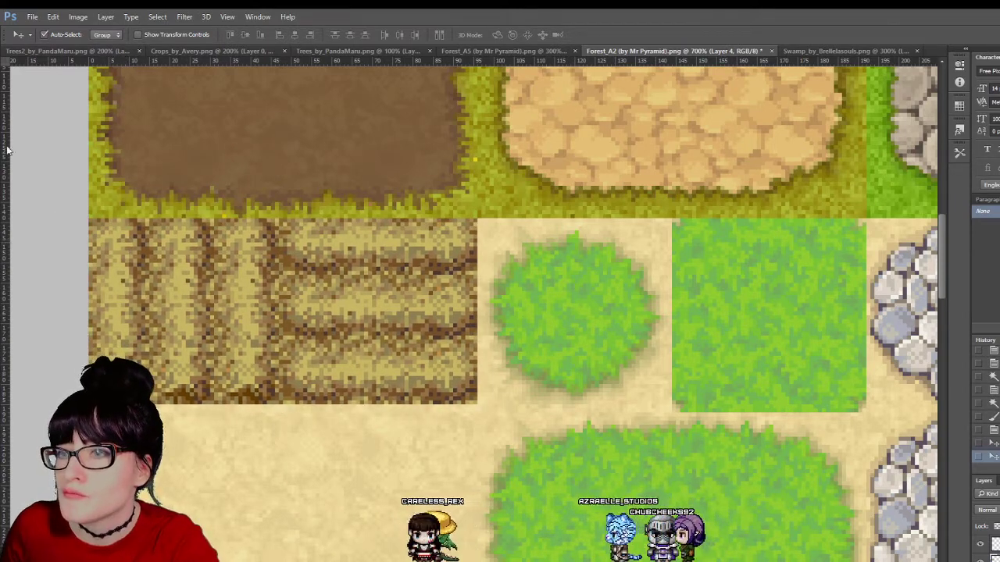
# Step: Try a non-contiguous Magic Wand selection of the plowed field tile's dark furrow pixels and clear it
pyautogui.press('w')
pyautogui.click(140, 232)
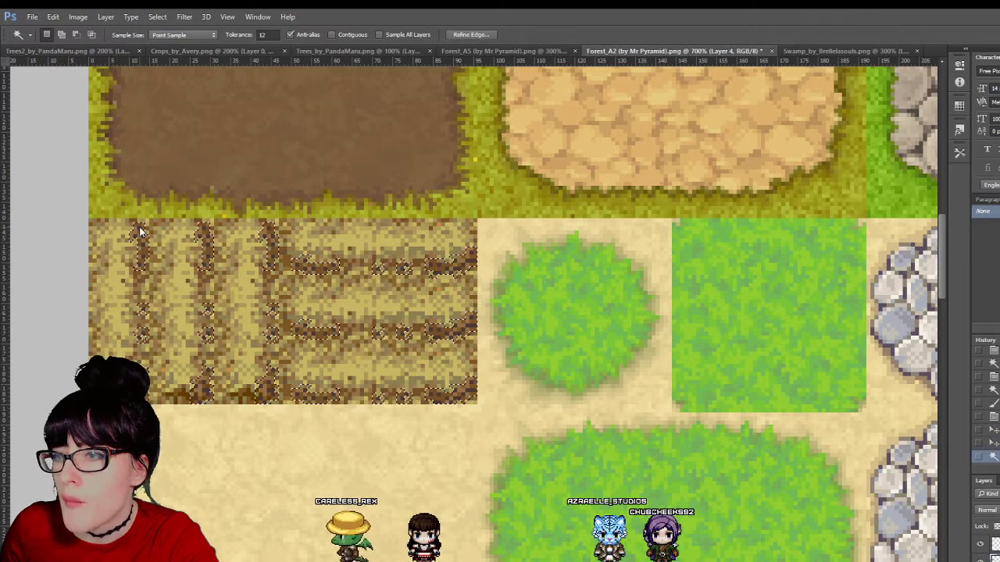
pyautogui.hotkey('ctrl', 'd')
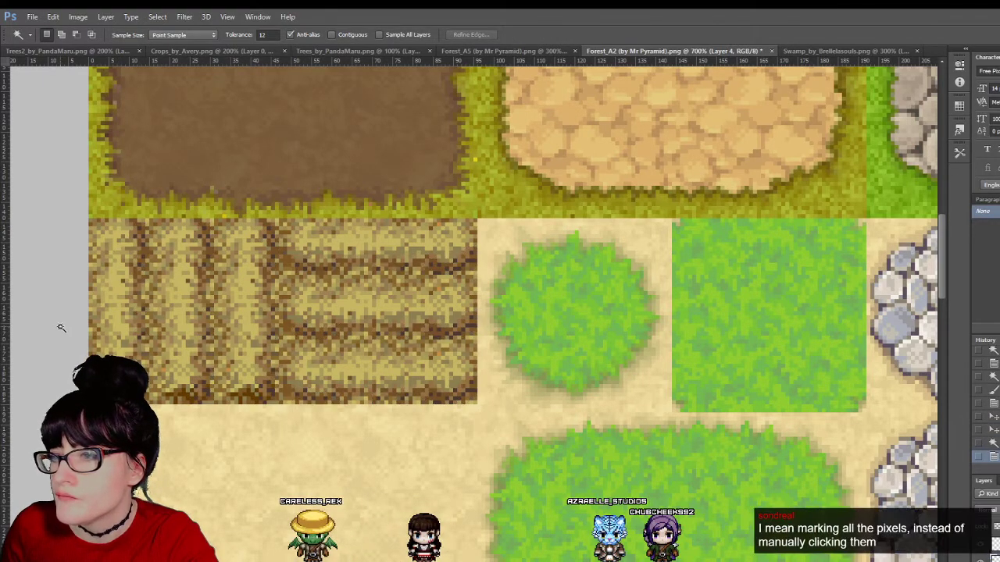
# Step: Try Magic Wand selections at several spots on the plowed field tile up close, clearing each one
pyautogui.scroll(3, 178, 246)
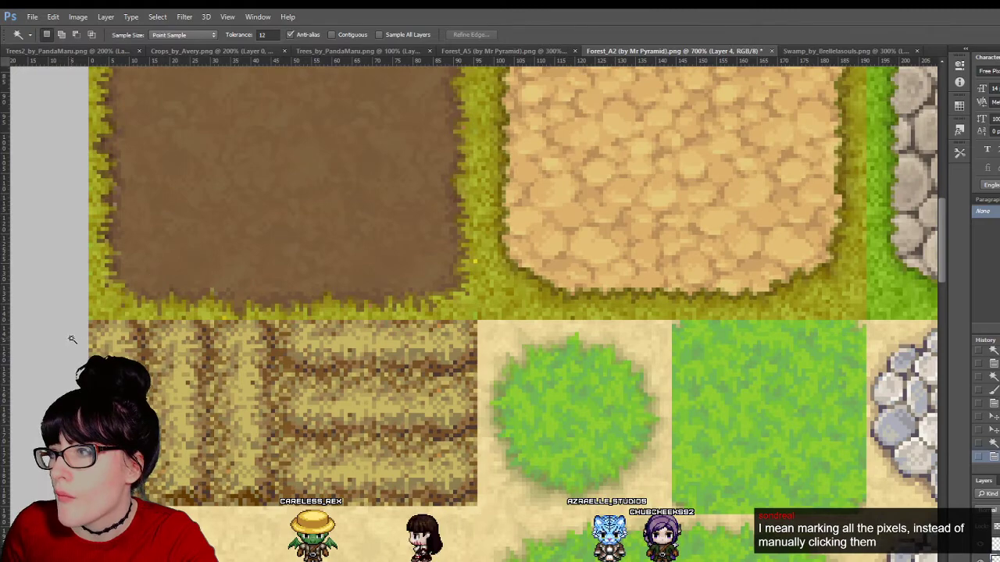
pyautogui.press('z')
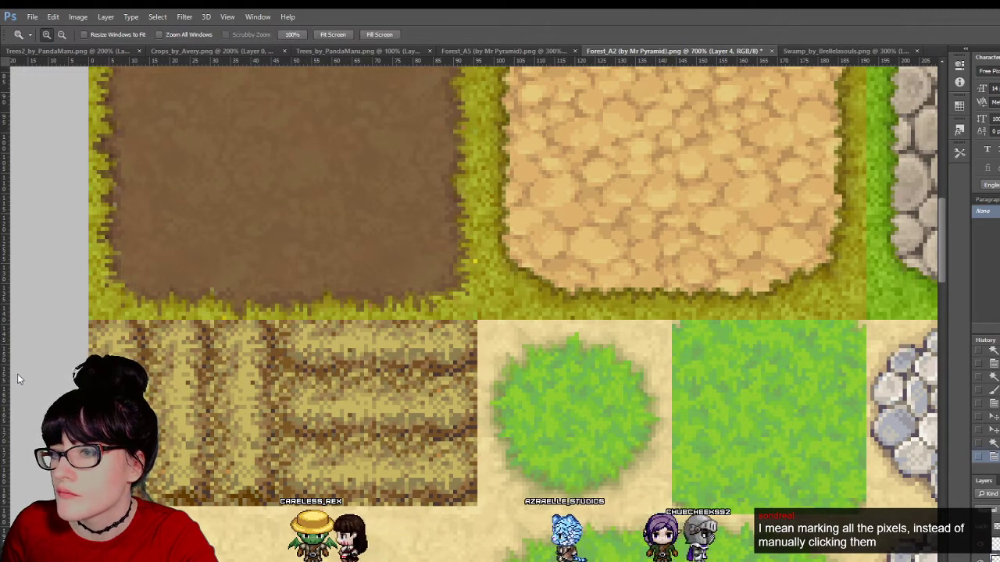
pyautogui.click(214, 363)
pyautogui.click(214, 363)
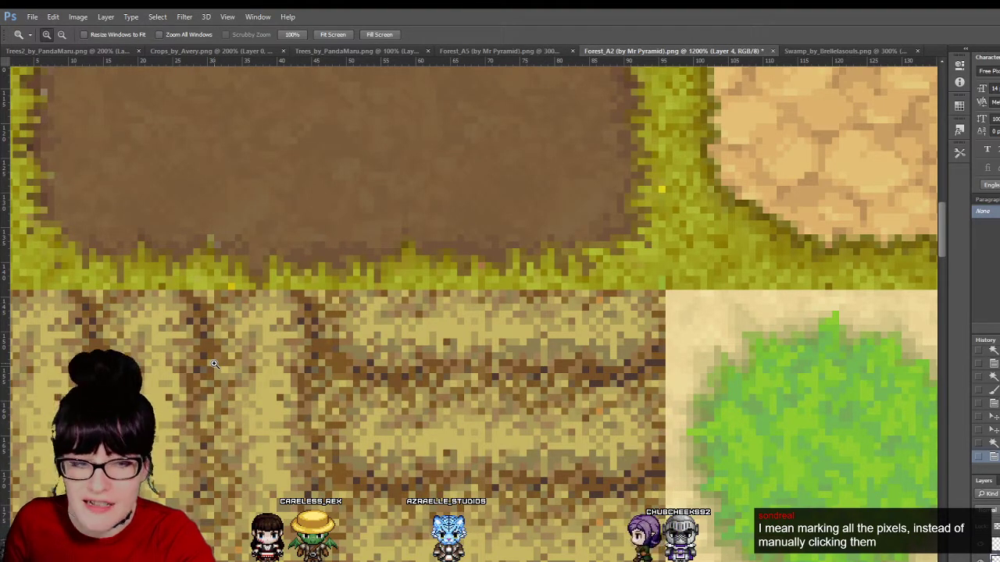
pyautogui.click(214, 363)
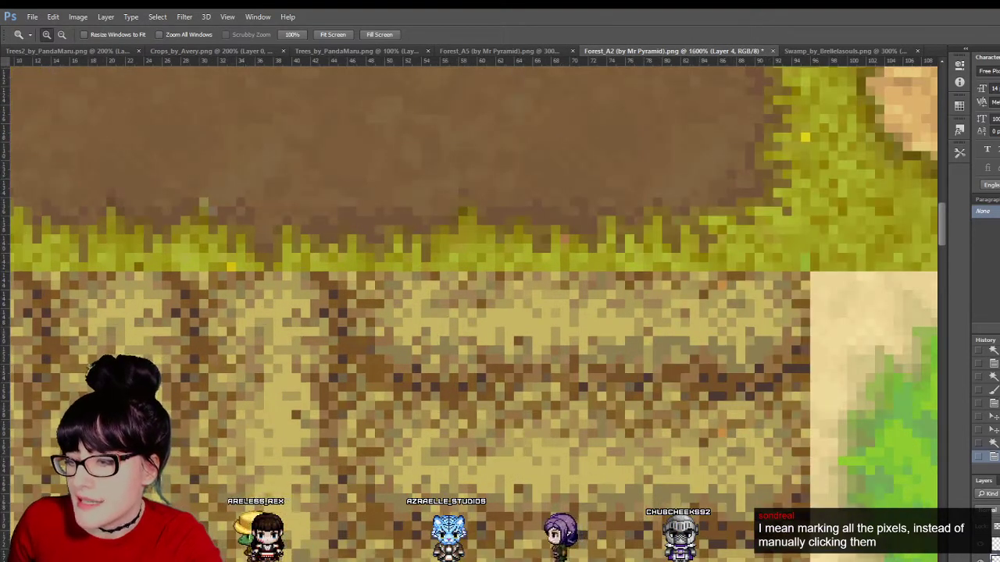
pyautogui.moveTo(193, 400); pyautogui.dragTo(335, 392)
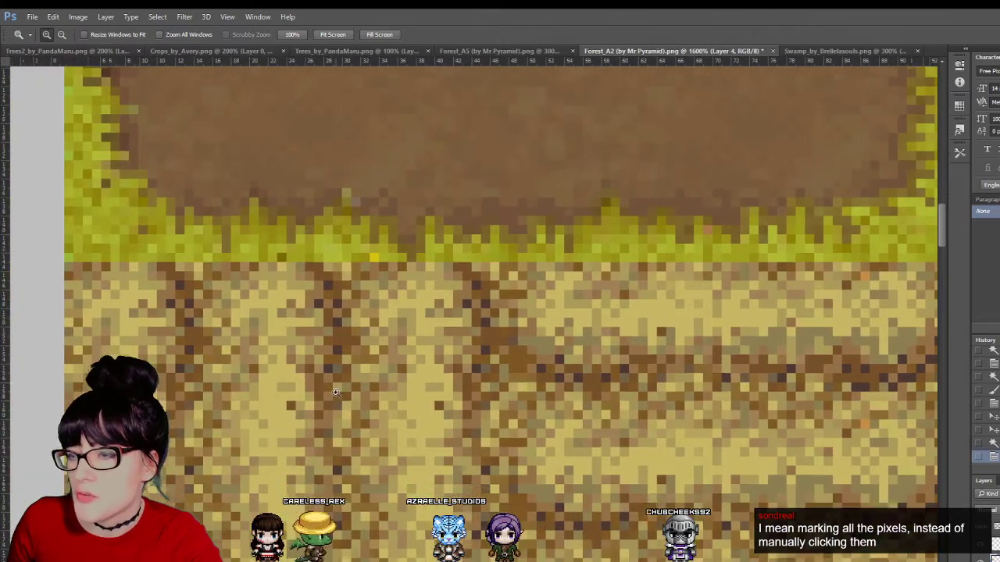
pyautogui.keyDown('alt'); pyautogui.click(328, 343); pyautogui.keyUp('alt')
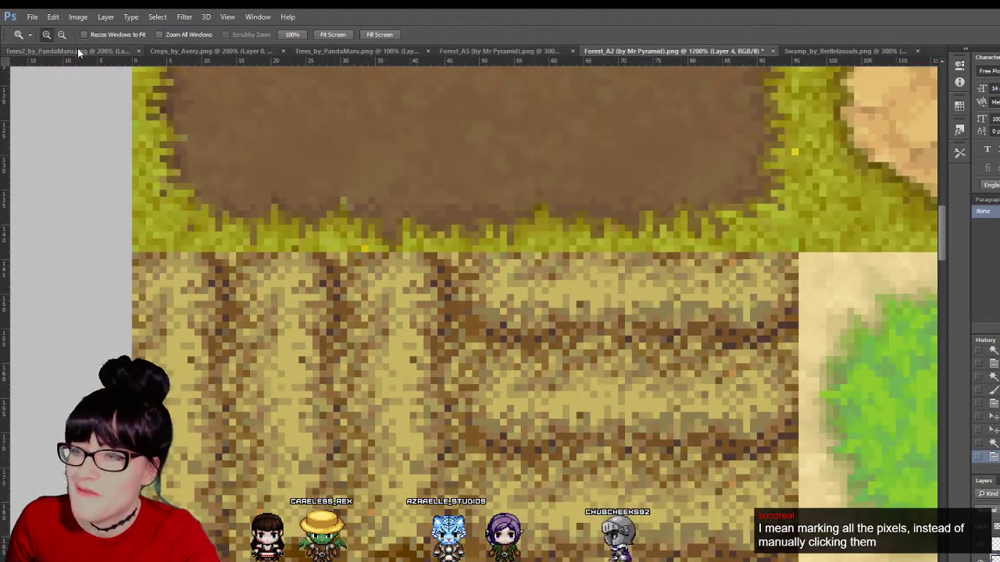
pyautogui.press('w')
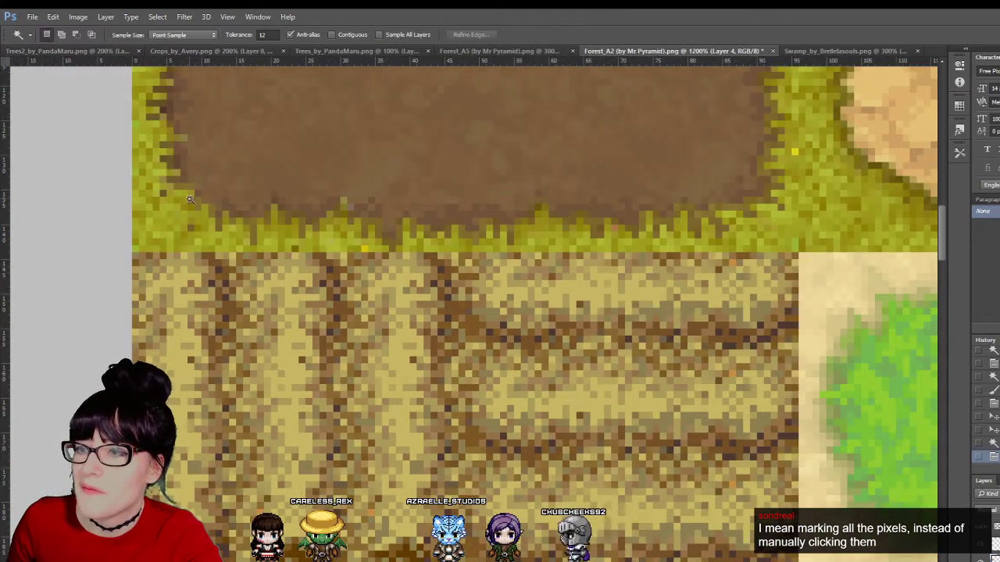
pyautogui.click(218, 268)
pyautogui.hotkey('ctrl', 'd')
pyautogui.click(610, 365)
pyautogui.hotkey('ctrl', 'd')
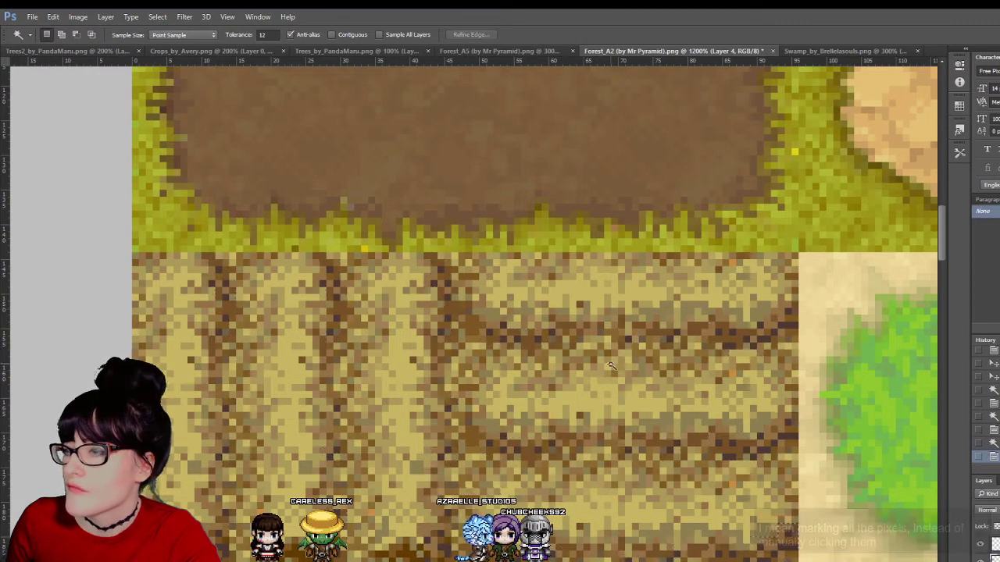
pyautogui.click(555, 336)
pyautogui.hotkey('ctrl', 'd')
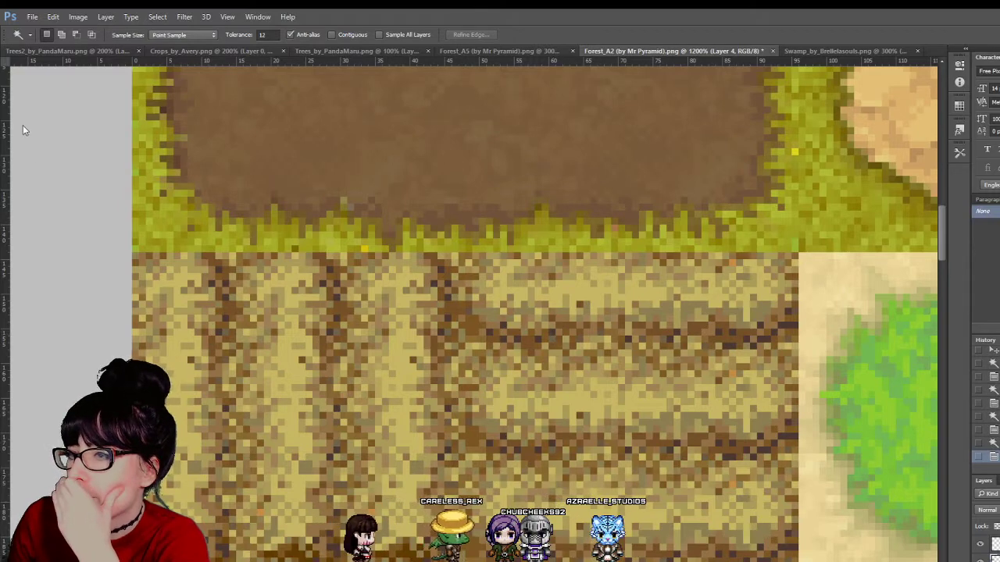
# Step: Pencil straw yellow with a 1 px tip over stray darker pixels in the plowed field tile's leftmost vertical ridge
pyautogui.press('i')
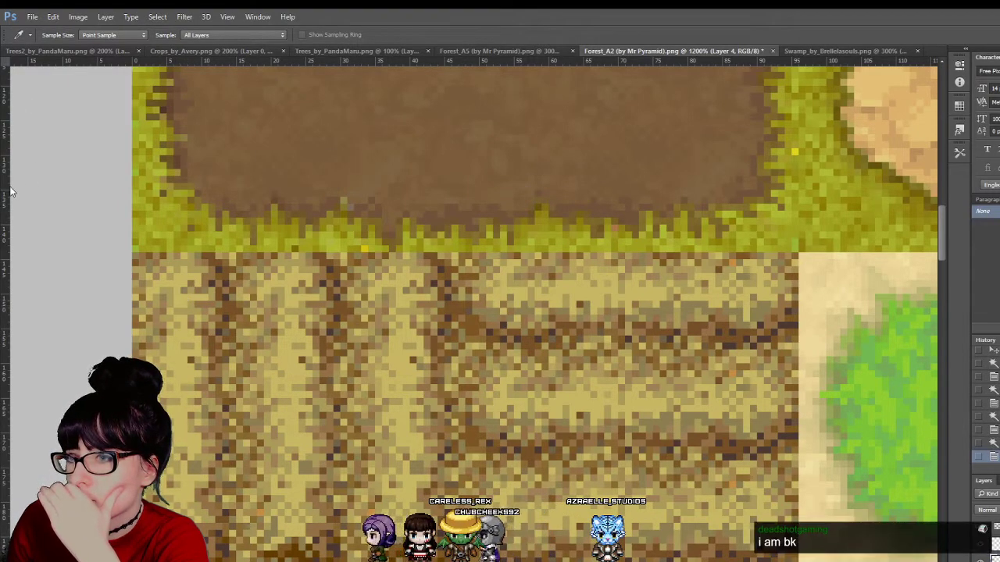
pyautogui.press('b')
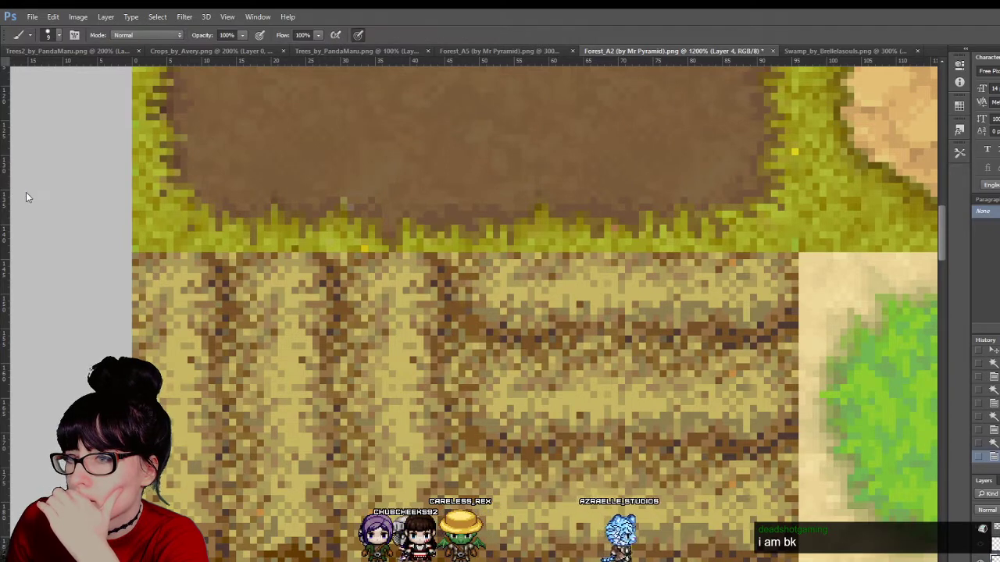
pyautogui.hotkey('shift', 'b')
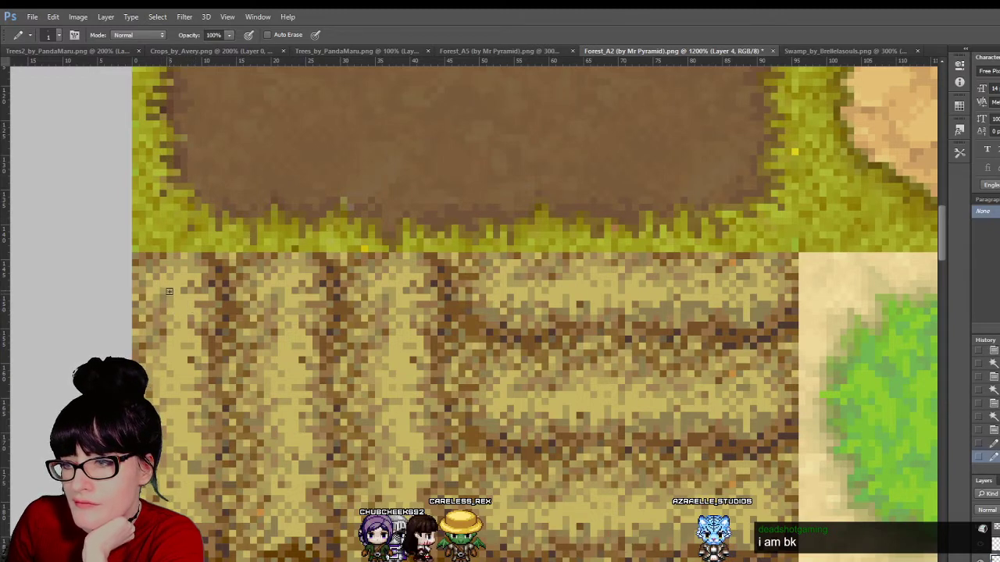
pyautogui.click(169, 292)
pyautogui.click(173, 304)
pyautogui.click(176, 272)
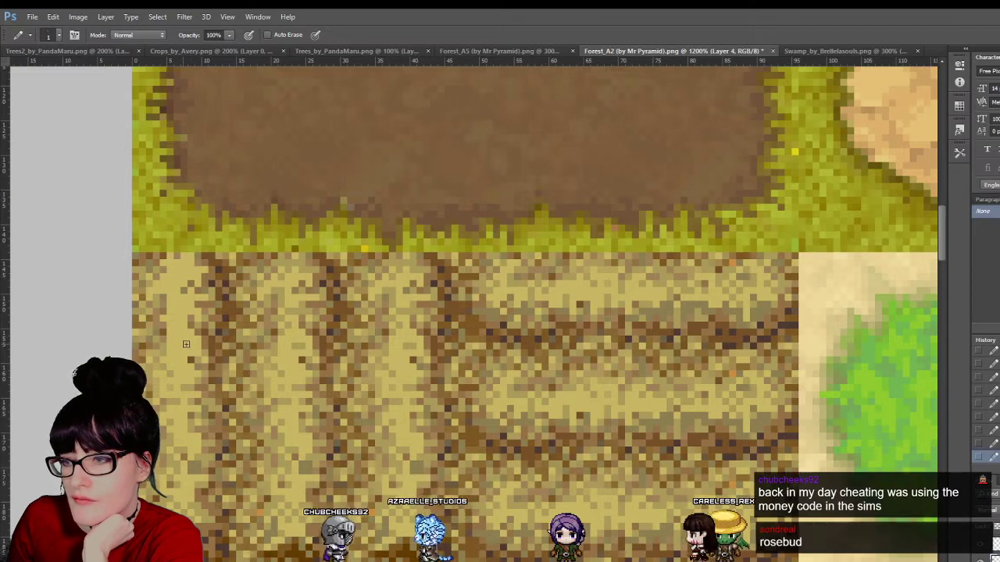
# Step: Review the retouched plowed field tile within the whole tileset and undo the pencil strokes on its leftmost ridge
pyautogui.press('z')
pyautogui.keyDown('alt'); pyautogui.click(425, 338); pyautogui.keyUp('alt')
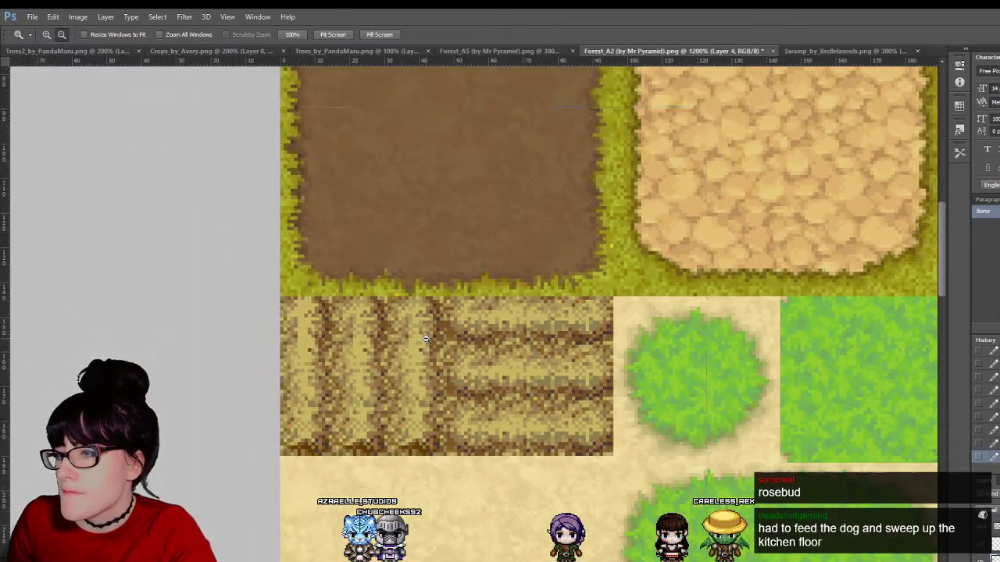
pyautogui.keyDown('alt'); pyautogui.click(426, 338); pyautogui.keyUp('alt')
pyautogui.keyDown('alt'); pyautogui.click(426, 338); pyautogui.keyUp('alt')
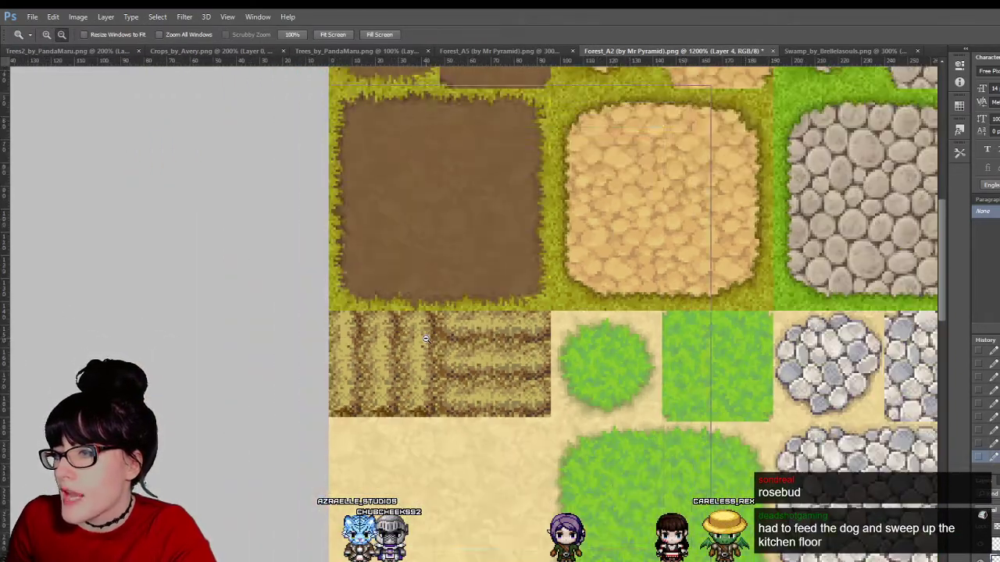
pyautogui.keyDown('alt'); pyautogui.click(426, 339); pyautogui.keyUp('alt')
pyautogui.keyDown('alt'); pyautogui.click(425, 338); pyautogui.keyUp('alt')
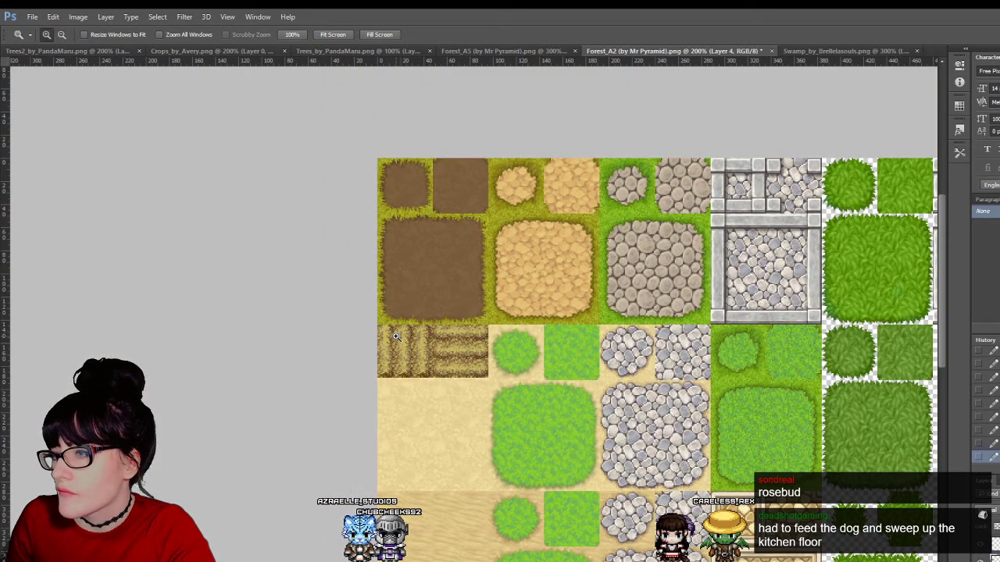
pyautogui.click(396, 335)
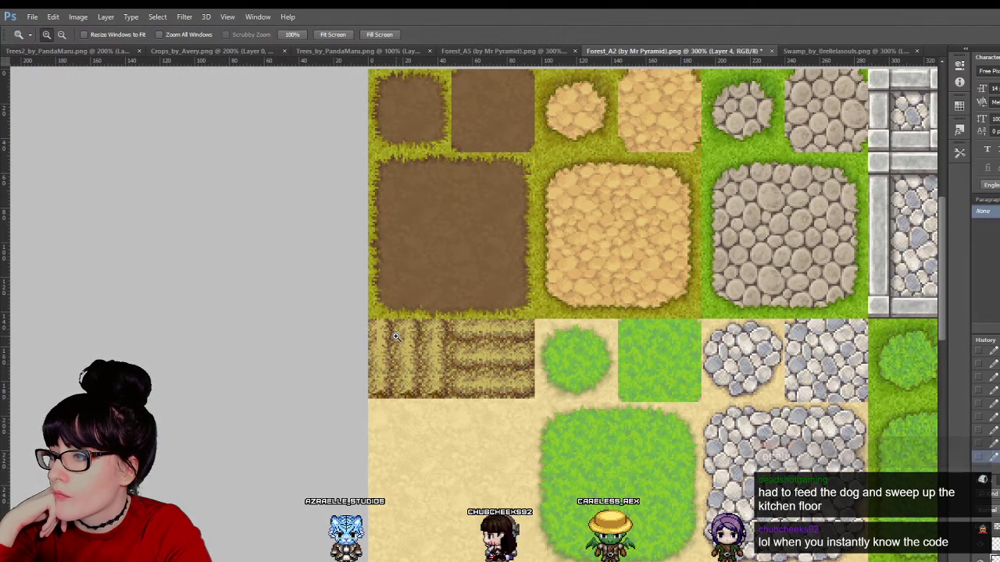
pyautogui.press('F7')
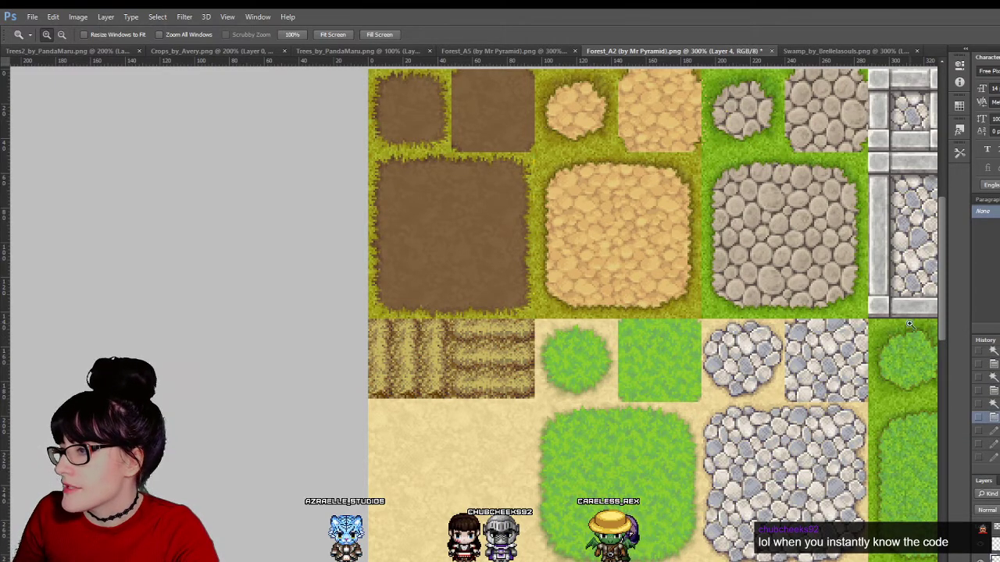
pyautogui.keyDown('alt'); pyautogui.click(610, 311); pyautogui.keyUp('alt')
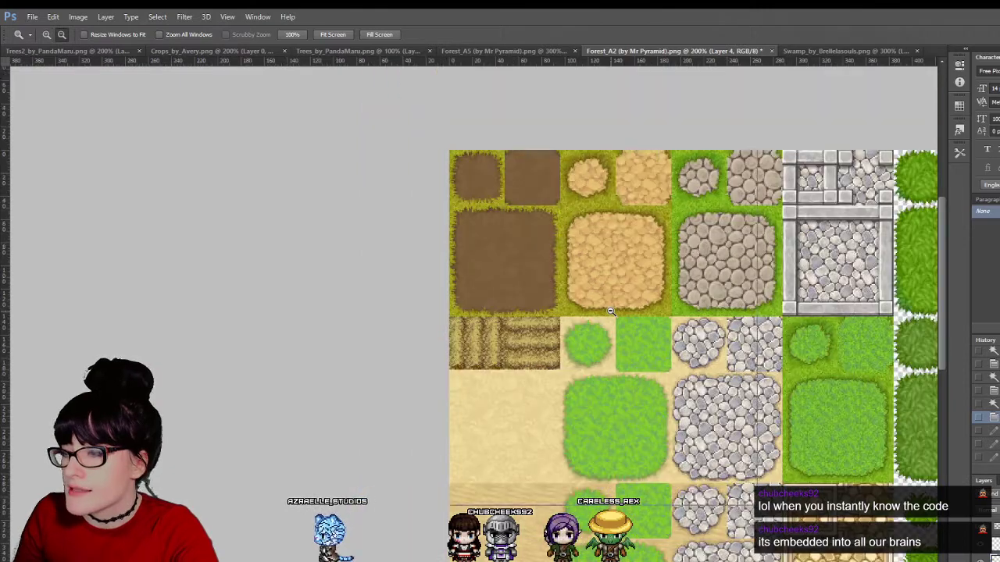
# Step: Try the plowed field tile over the stone-bordered path, the bright leafy grass and an empty slot in the tileset's lowest block
pyautogui.keyDown('alt'); pyautogui.click(610, 312); pyautogui.keyUp('alt')
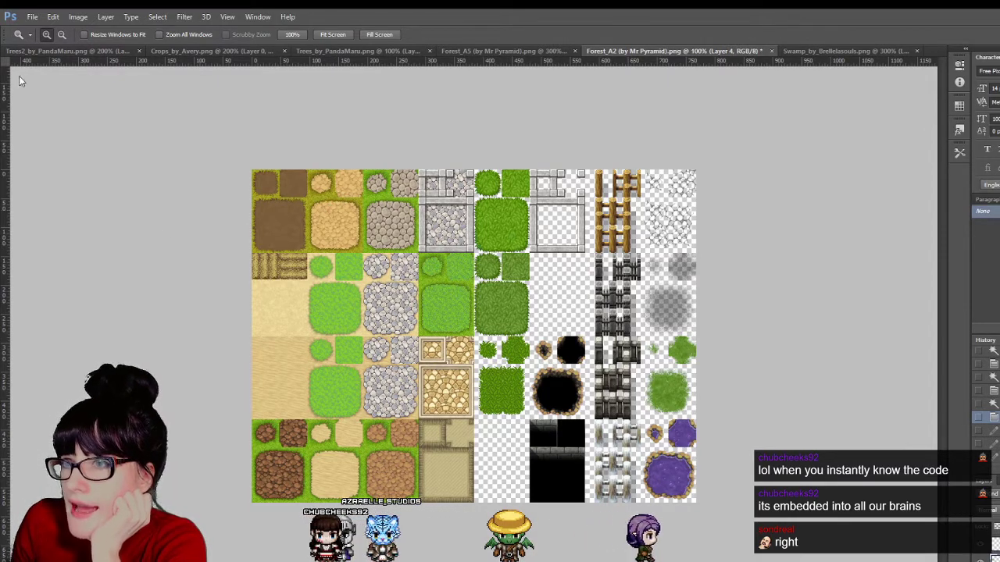
pyautogui.press('v')
pyautogui.moveTo(274, 261); pyautogui.dragTo(350, 174)
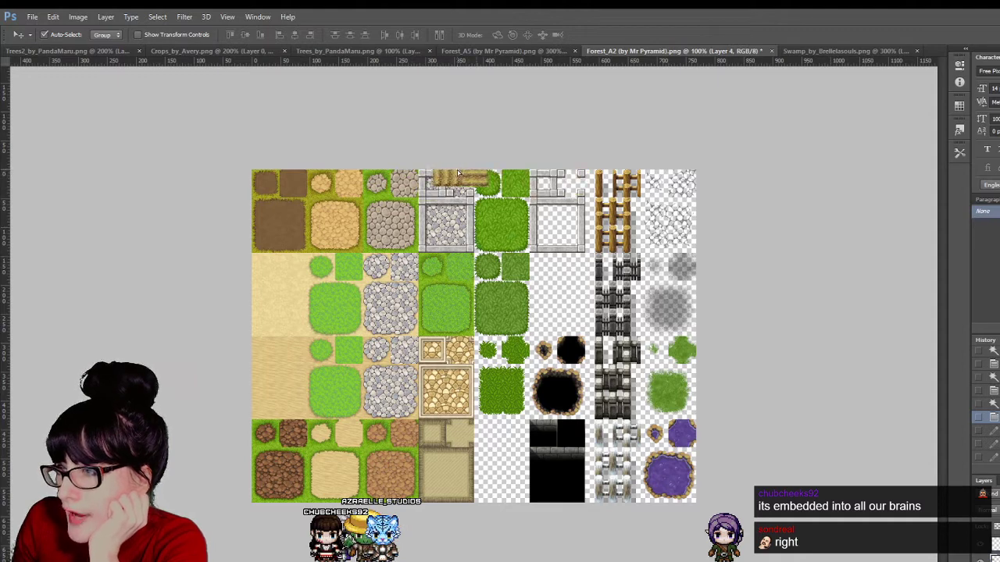
pyautogui.moveTo(458, 172); pyautogui.dragTo(441, 175)
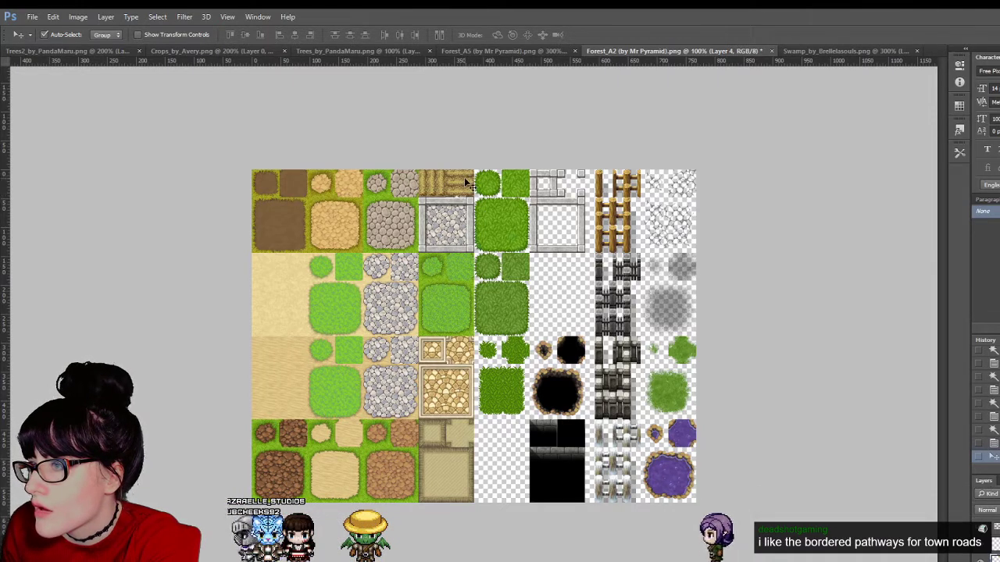
pyautogui.moveTo(467, 183); pyautogui.dragTo(521, 182)
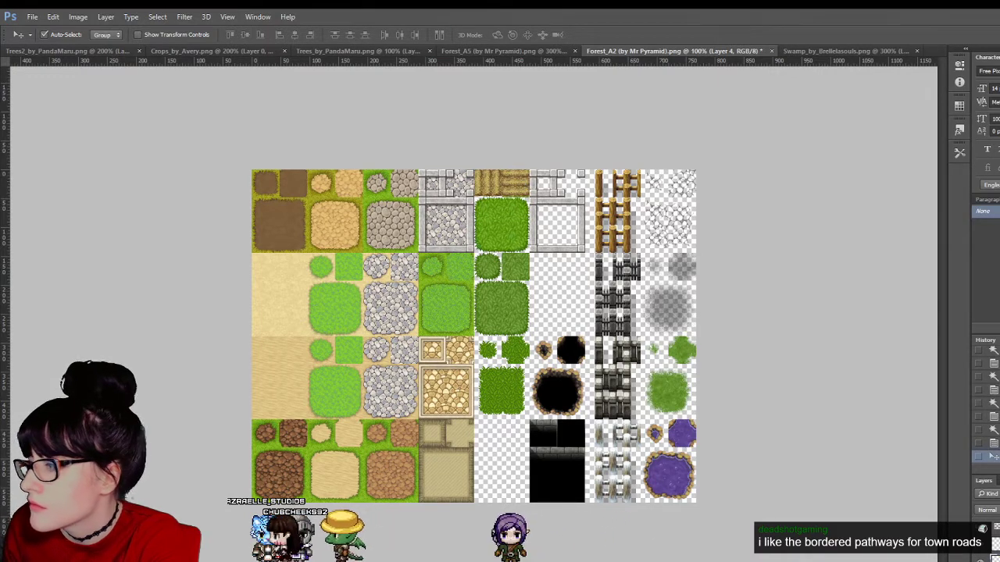
pyautogui.click(983, 559)
pyautogui.click(983, 559)
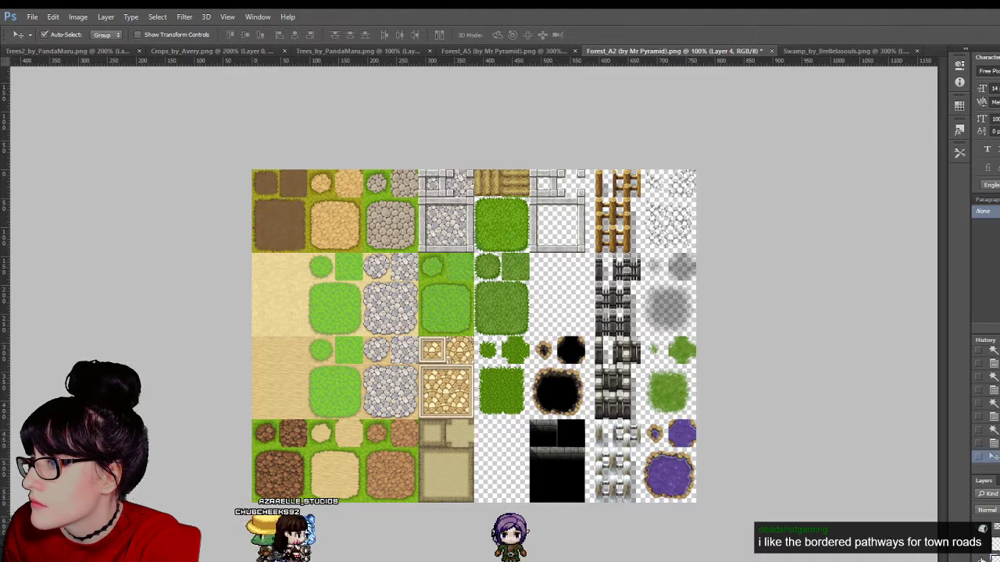
pyautogui.moveTo(524, 193); pyautogui.dragTo(526, 442)
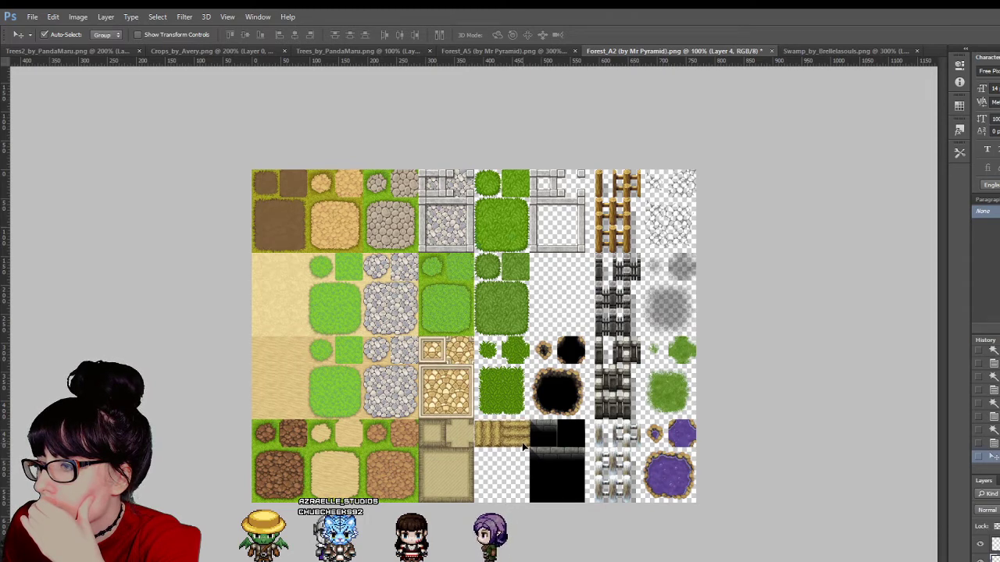
# Step: Move the plowed field tile into the empty slot beneath the hollow stone frame and nudge it into position
pyautogui.moveTo(483, 363); pyautogui.dragTo(538, 195)
pyautogui.press('z')
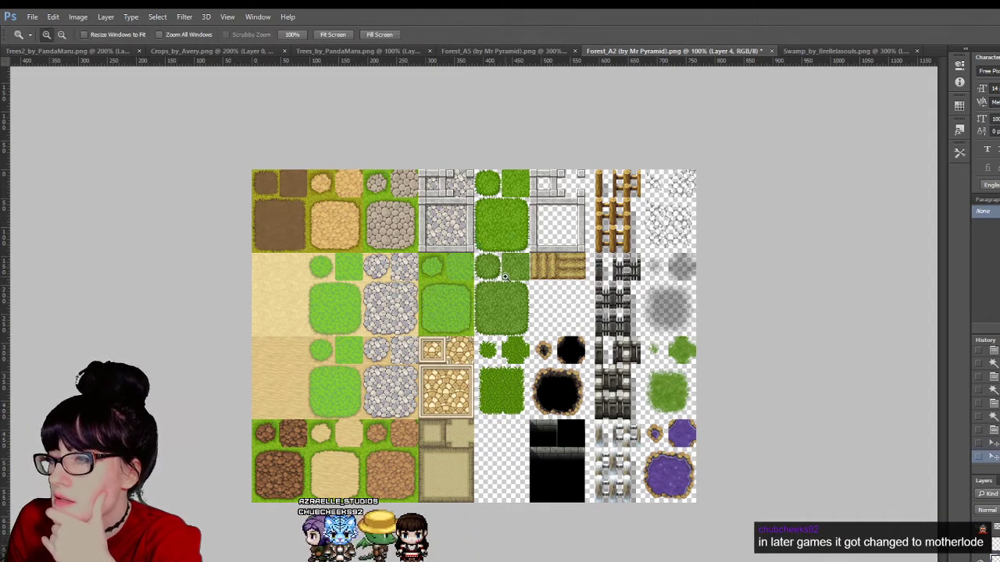
pyautogui.click(554, 256)
pyautogui.click(553, 256)
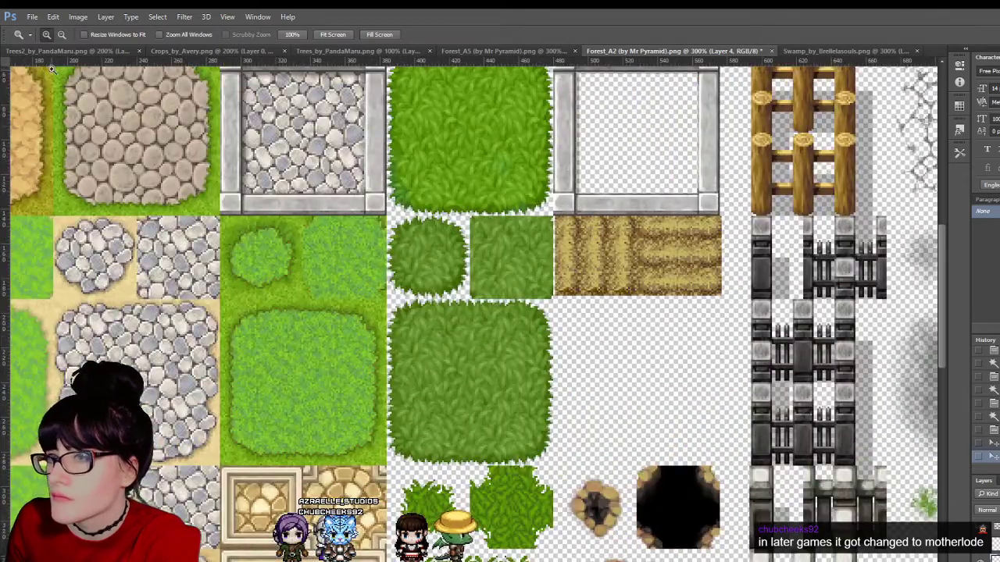
pyautogui.press('v')
pyautogui.press('Down')
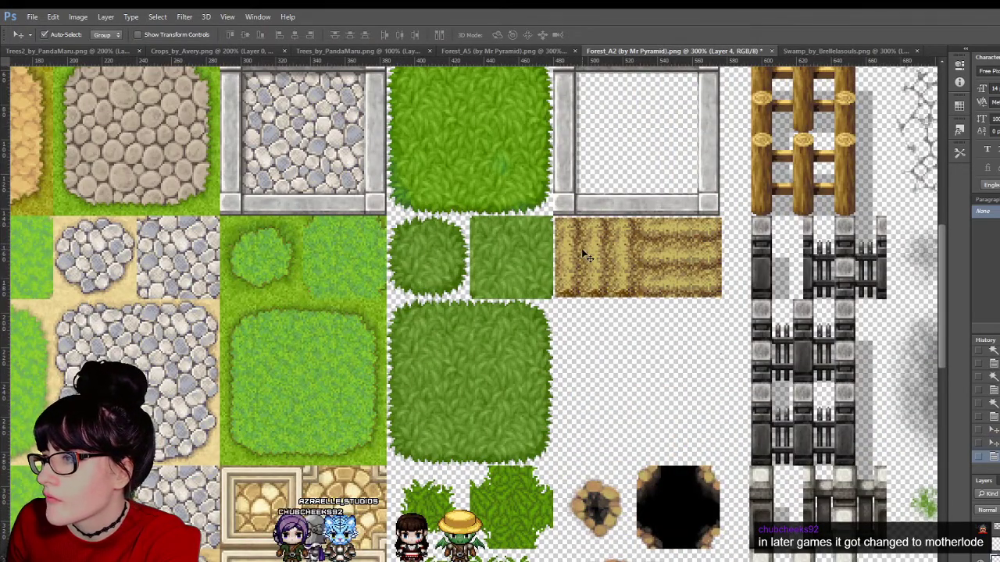
pyautogui.press('Right')
pyautogui.press('Left')
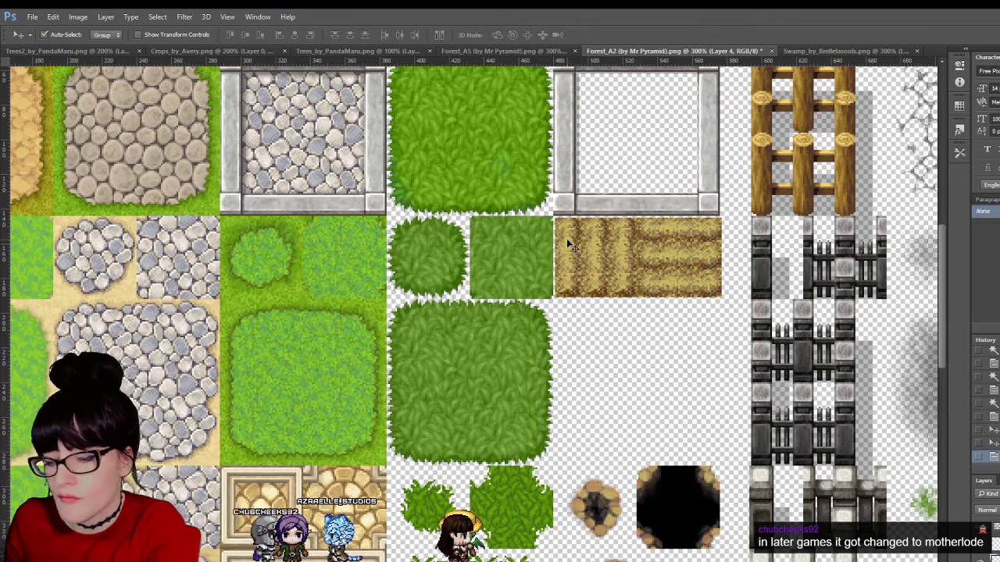
# Step: Show the grid and nudge the plowed field tile pixel by pixel to align it with its grid cells
pyautogui.hotkey('ctrl', "'")
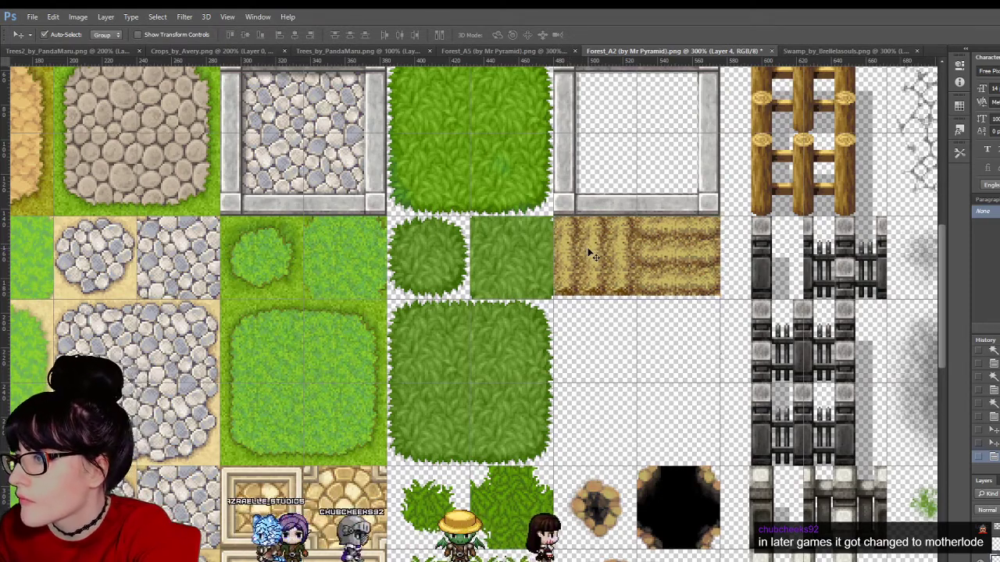
pyautogui.press('Down')
pyautogui.press('Up')
pyautogui.press('Down')
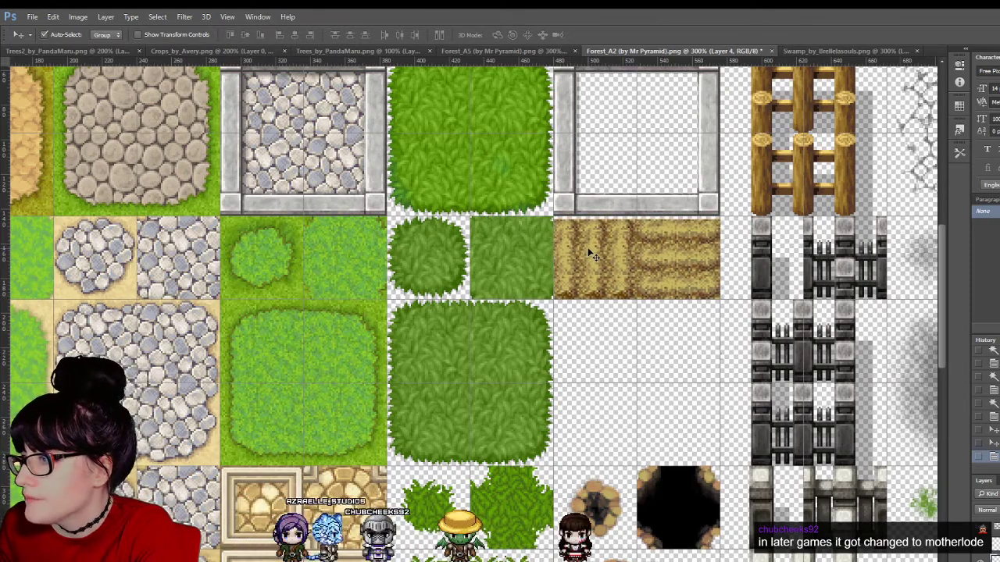
pyautogui.press('Right')
pyautogui.press('Left')
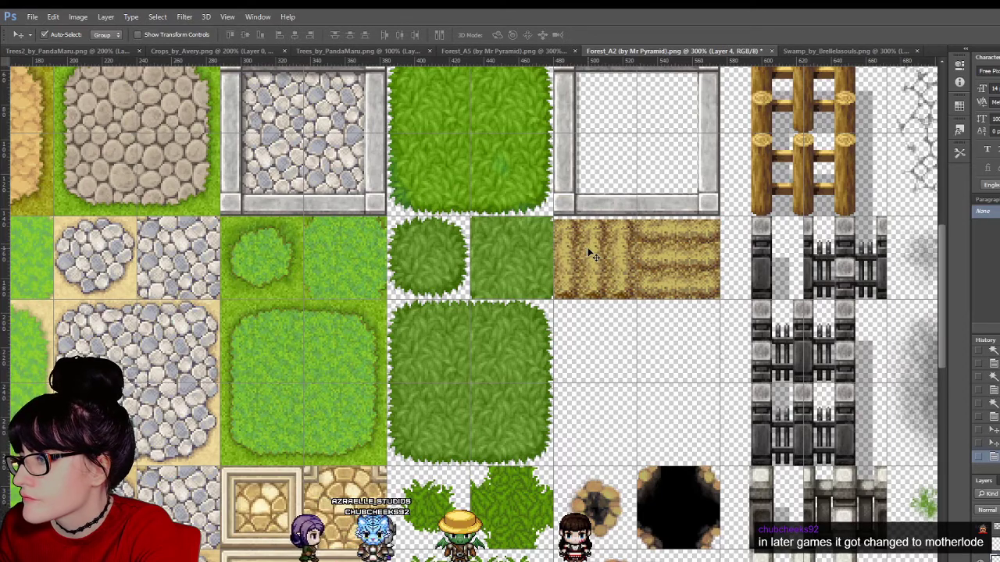
pyautogui.press('Up')
pyautogui.press('Up')
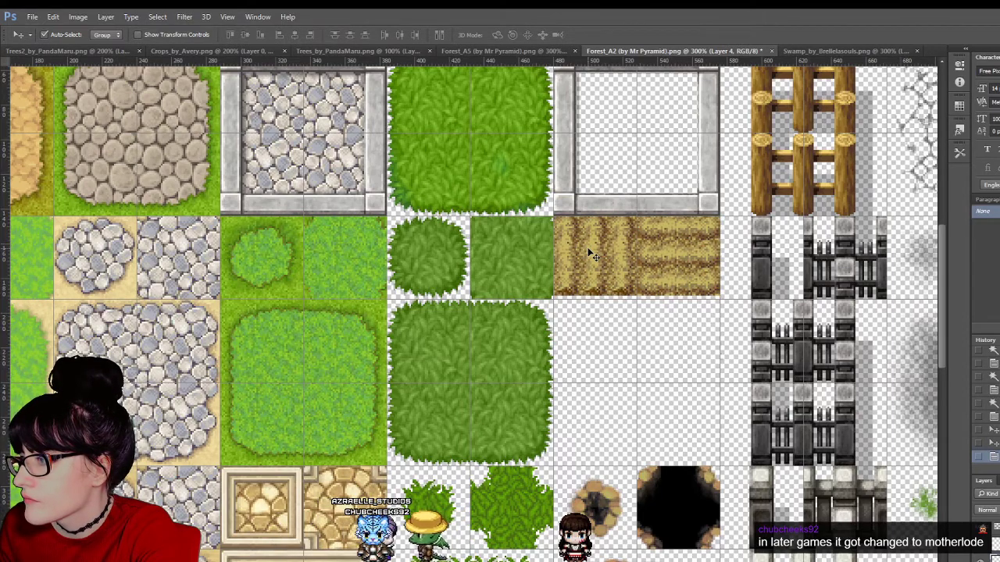
pyautogui.press('Down')
pyautogui.press('Down')
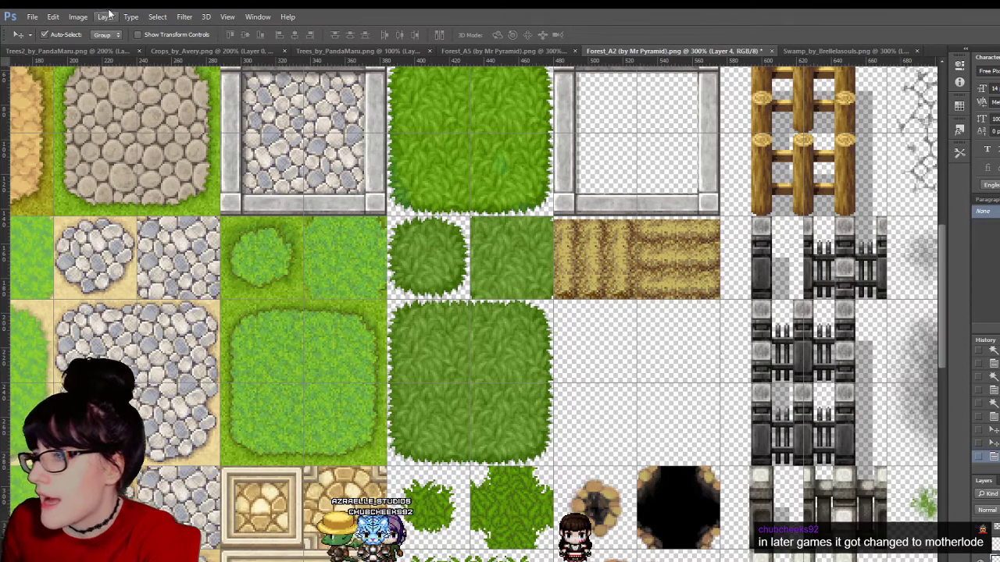
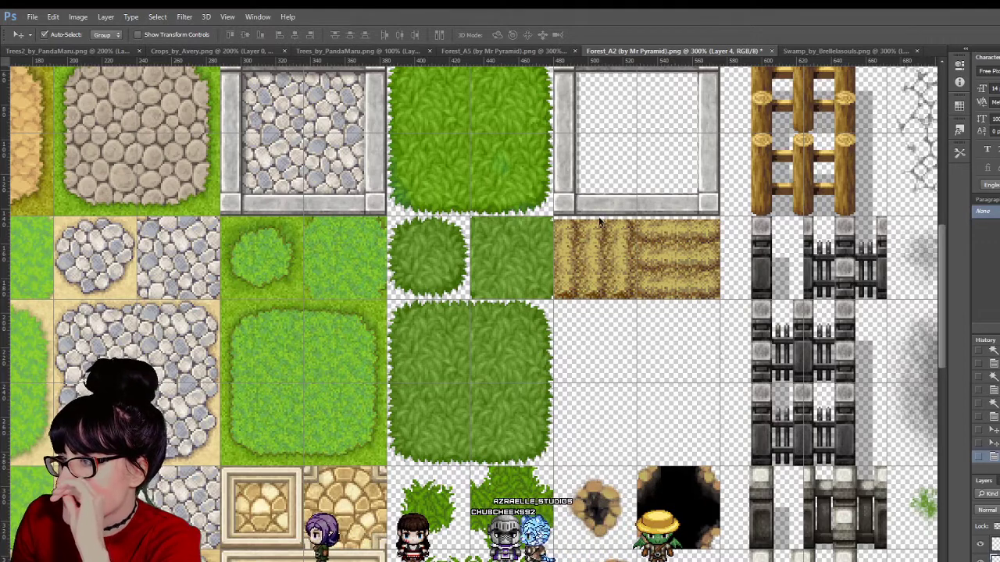
# Step: Switch to RPG Maker and check the tile palette for the plowed field tile
pyautogui.hotkey('alt', 'Tab')
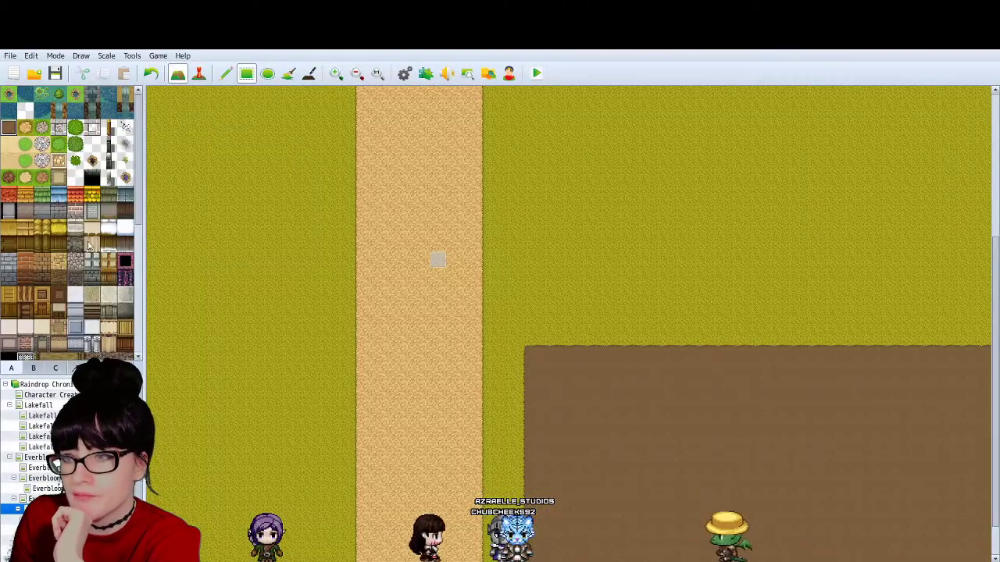
pyautogui.scroll(-1, 125, 113)
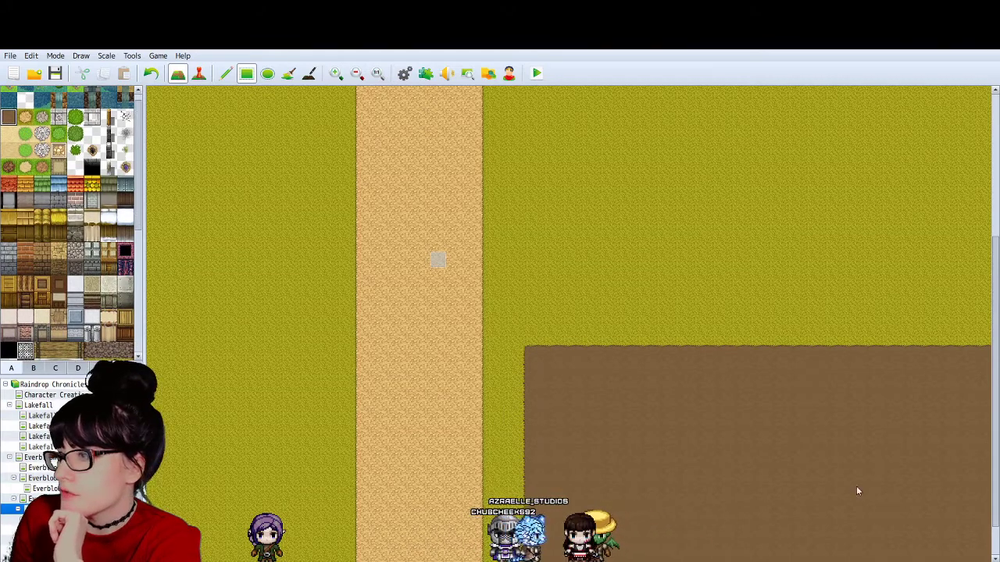
pyautogui.hotkey('alt', 'F4')
pyautogui.click(104, 63)
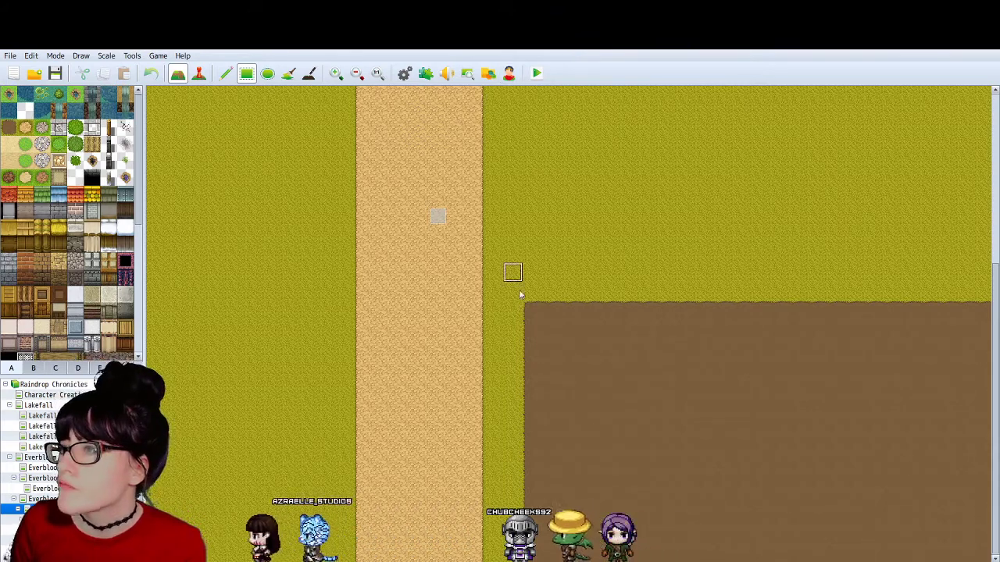
pyautogui.scroll(-1, 57, 139)
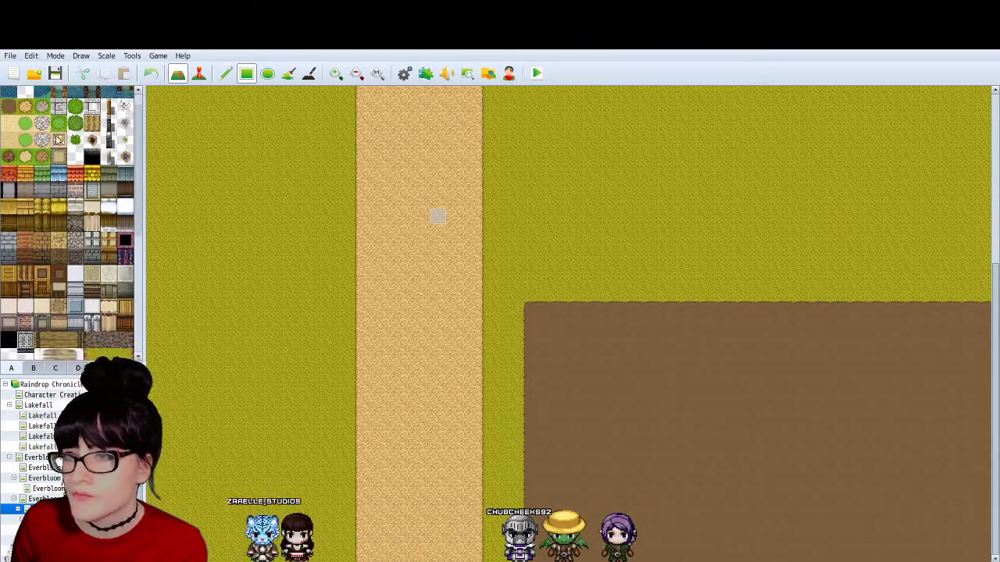
pyautogui.scroll(1, 42, 131)
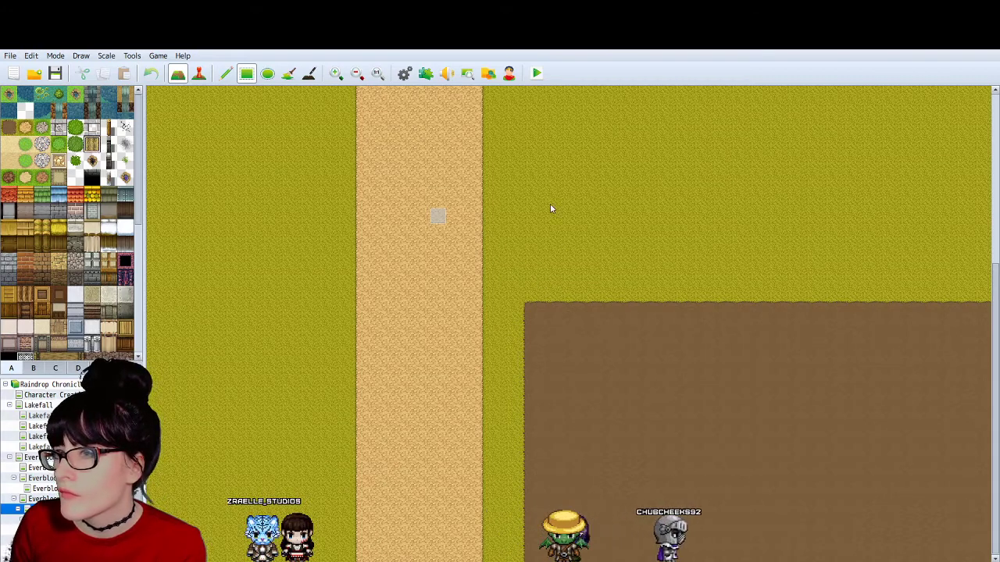
# Step: Try painting the dark leafy grass and plowed field tiles on the map around the sandy path, undoing the test tiles
pyautogui.click(533, 234)
pyautogui.click(75, 143)
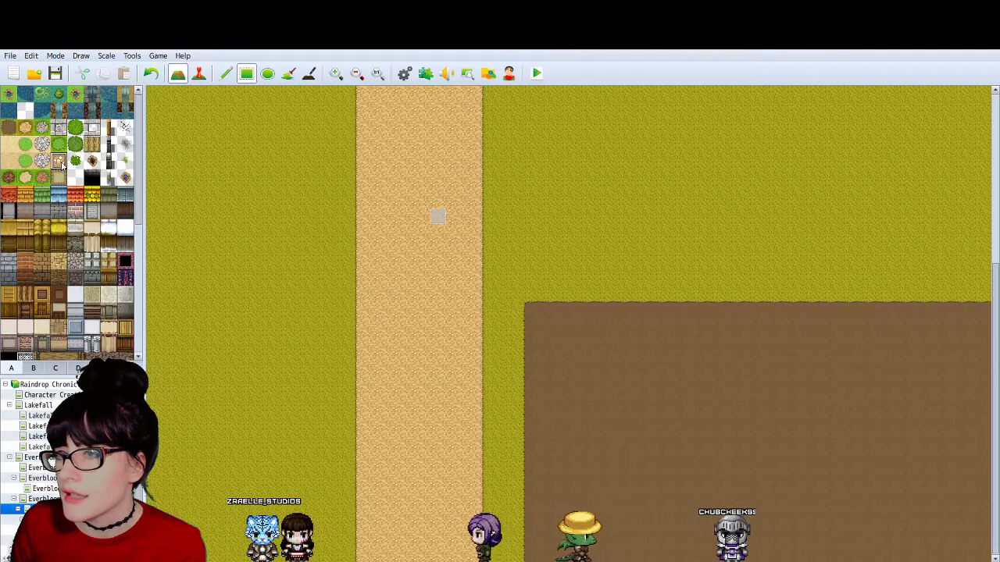
pyautogui.click(266, 199)
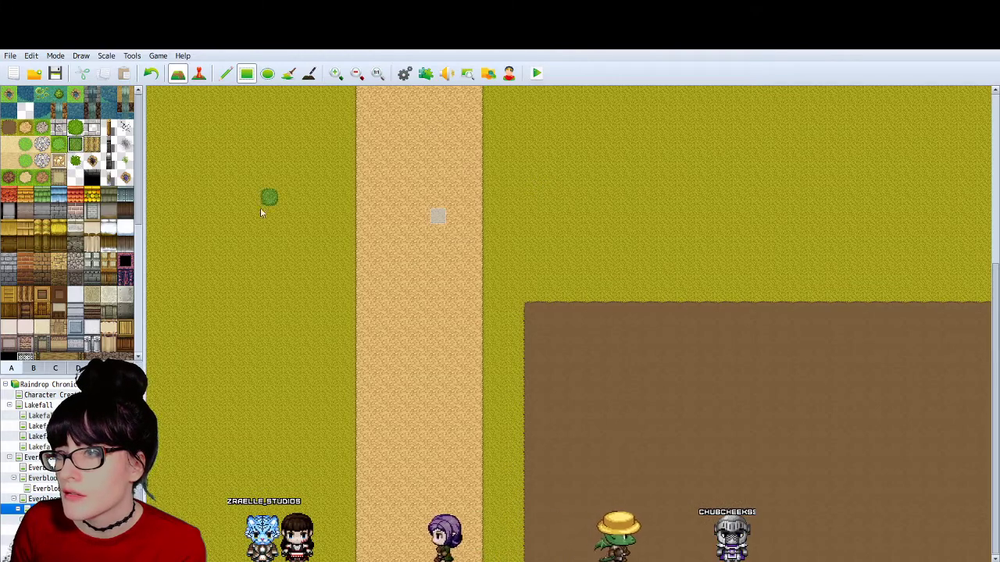
pyautogui.hotkey('ctrl', 'z')
pyautogui.click(93, 144)
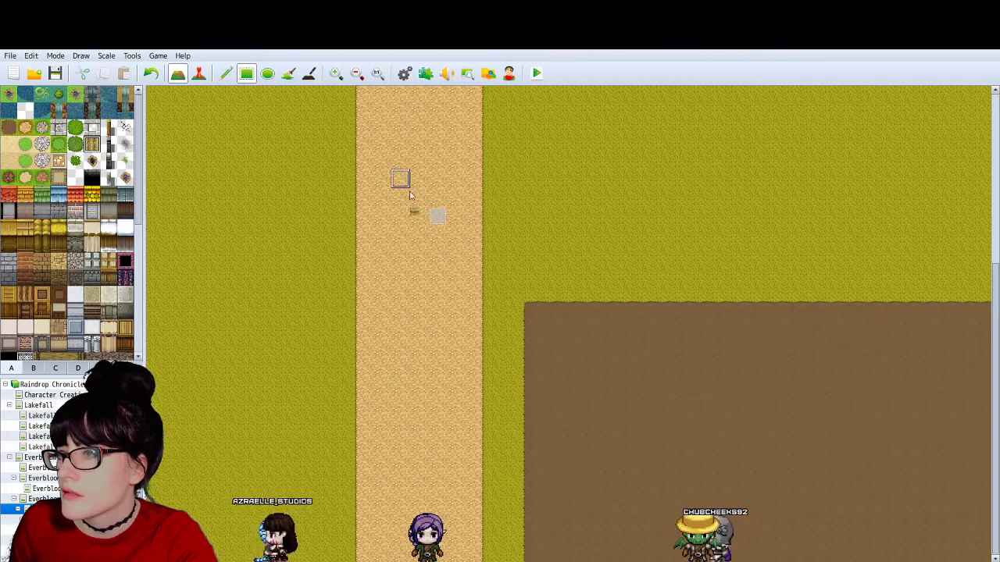
pyautogui.click(339, 218)
pyautogui.moveTo(383, 230); pyautogui.dragTo(653, 207)
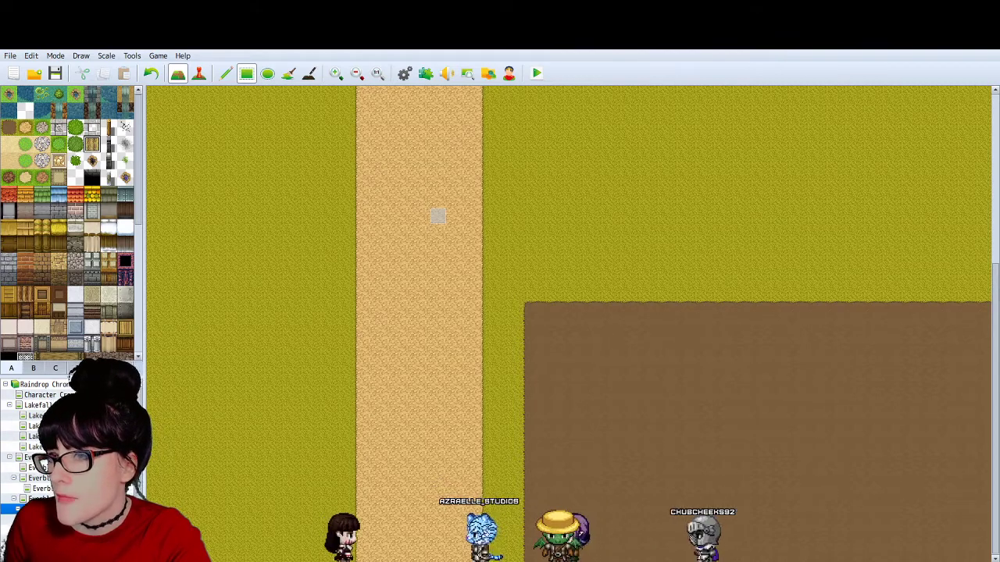
# Step: Return to Photoshop and cut the plowed field tile out of the Forest_A2 tileset
pyautogui.hotkey('alt', 'Tab')
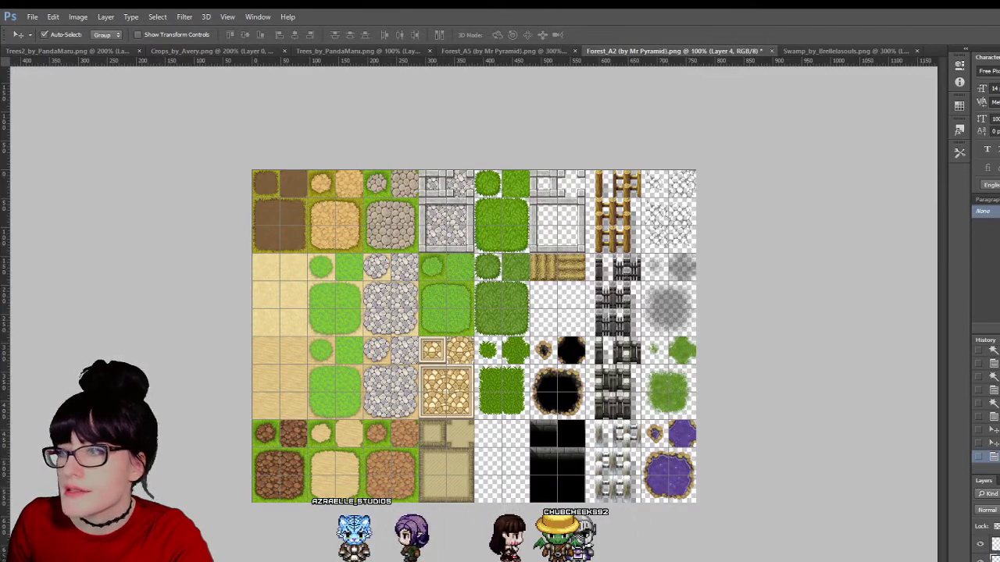
pyautogui.moveTo(571, 269)
pyautogui.mouseDown()
pyautogui.moveTo(495, 435)
pyautogui.moveTo(557, 277)
pyautogui.mouseUp()
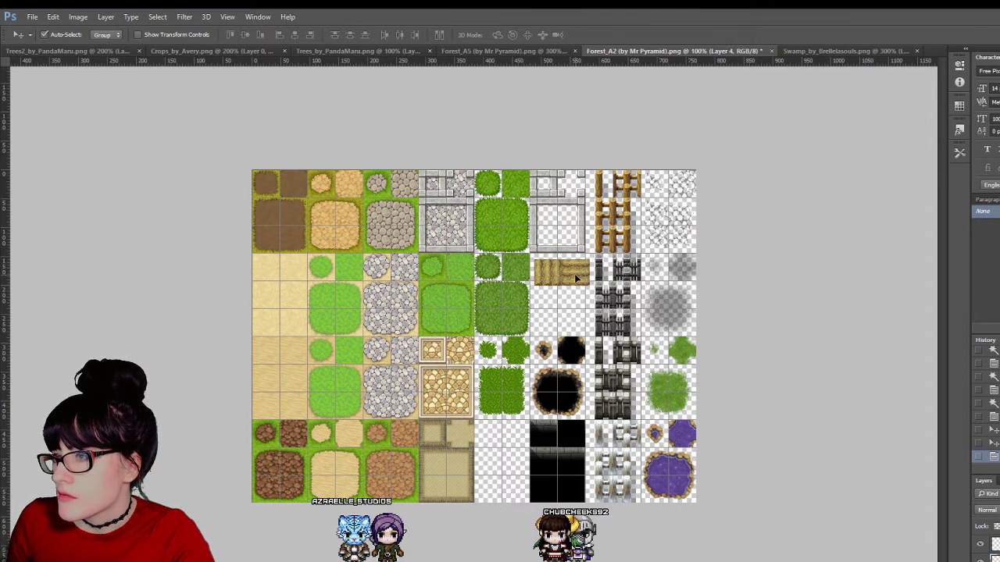
pyautogui.moveTo(566, 277); pyautogui.dragTo(571, 273)
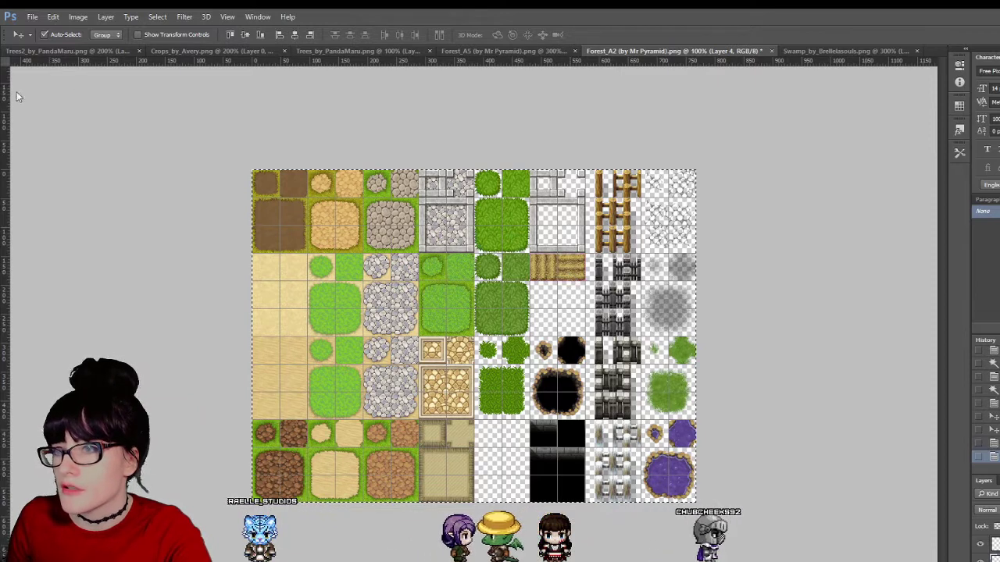
pyautogui.press('m')
pyautogui.hotkey('ctrl', 'a')
pyautogui.moveTo(529, 294); pyautogui.dragTo(588, 297)
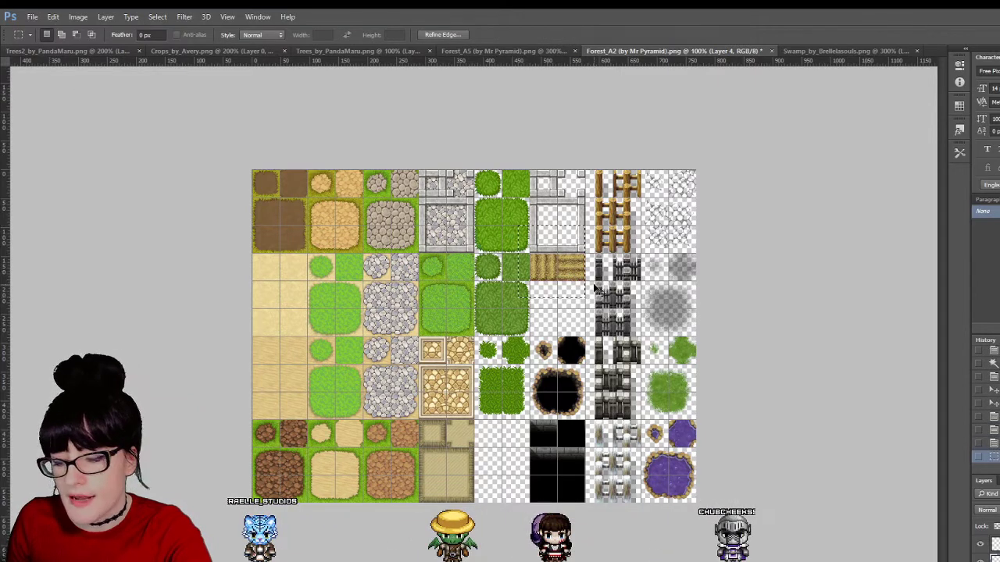
pyautogui.click(516, 240)
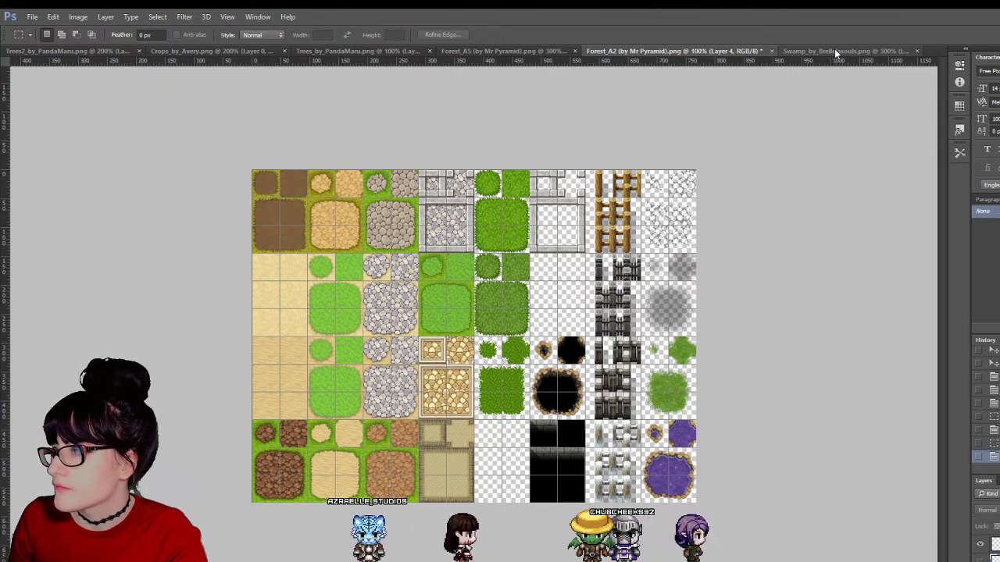
# Step: Paste the plowed field tile into the Forest_A5 tileset, in the empty slots beside the lower sandy steps, and nudge it into place
pyautogui.click(481, 53)
pyautogui.scroll(-3, 451, 222)
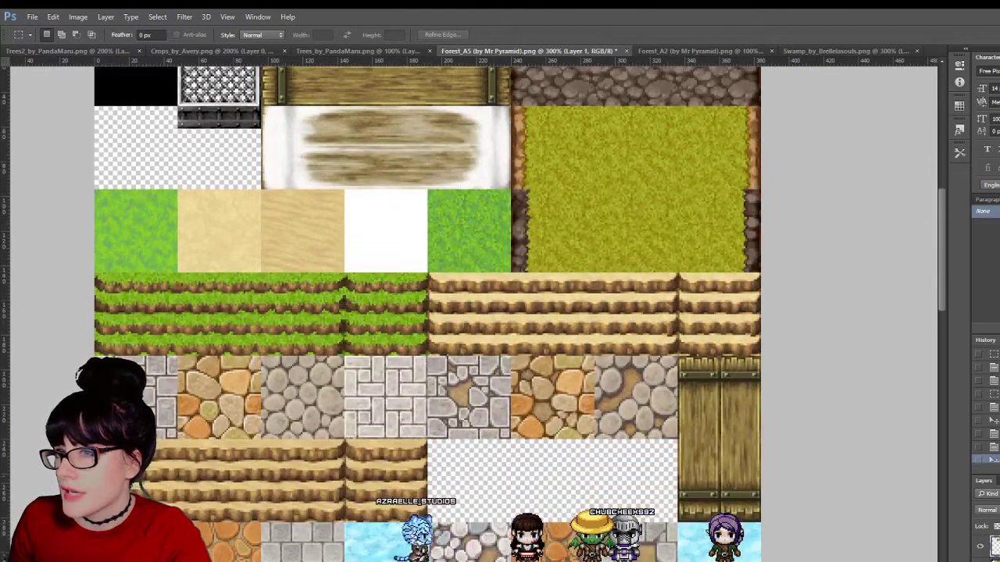
pyautogui.press('v')
pyautogui.scroll(1, 331, 228)
pyautogui.scroll(-8, 330, 229)
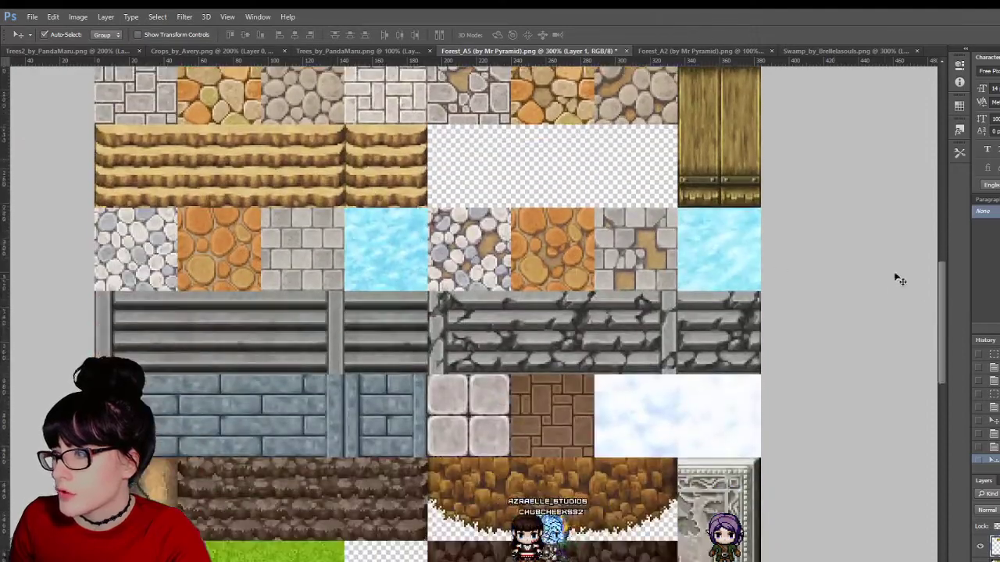
pyautogui.moveTo(941, 295); pyautogui.dragTo(949, 246)
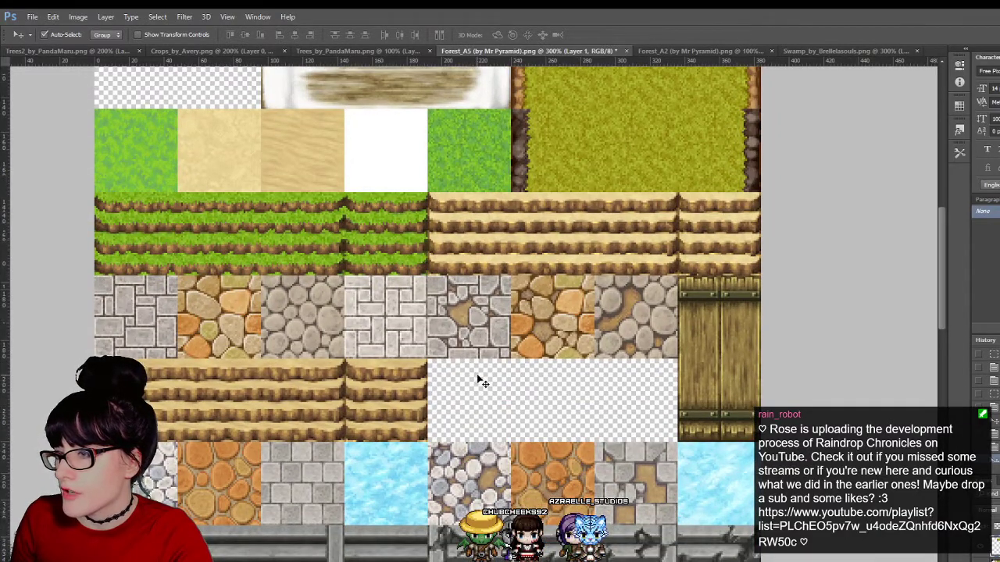
pyautogui.hotkey('ctrl', 'v')
pyautogui.moveTo(457, 303); pyautogui.dragTo(494, 360)
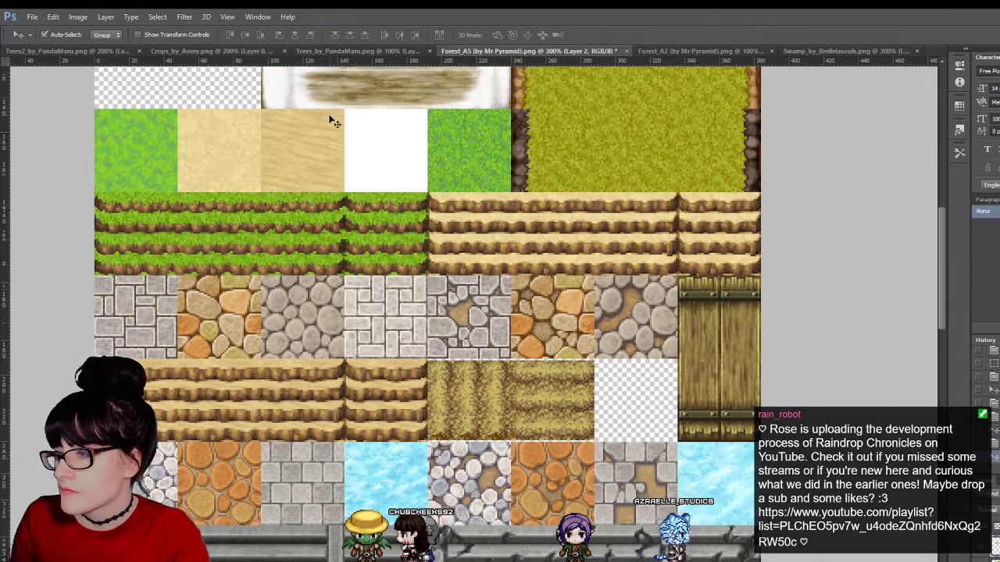
pyautogui.press('Right')
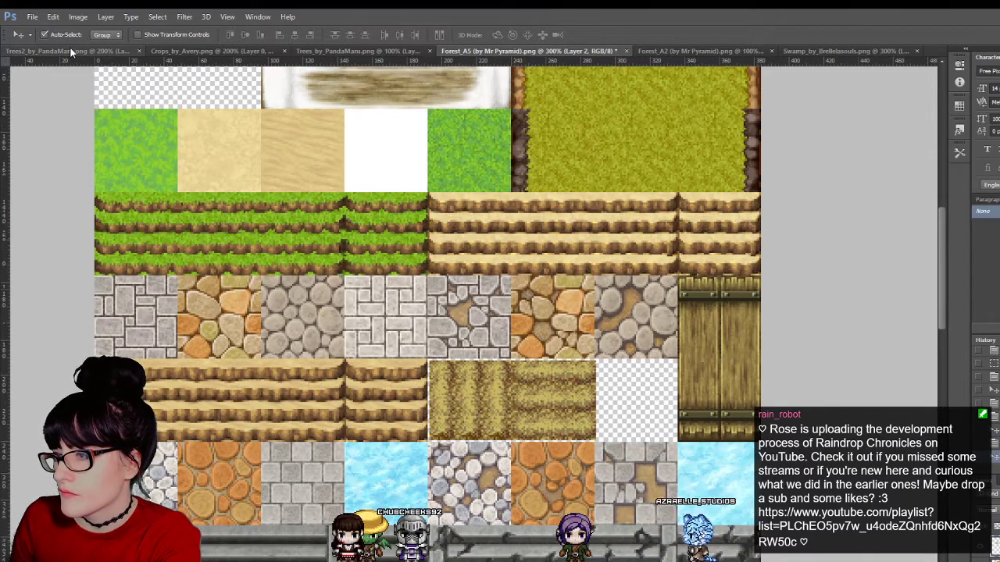
# Step: Nudge the plowed field tile left into its slot in Forest_A5 and switch to RPG Maker
pyautogui.press('Left')
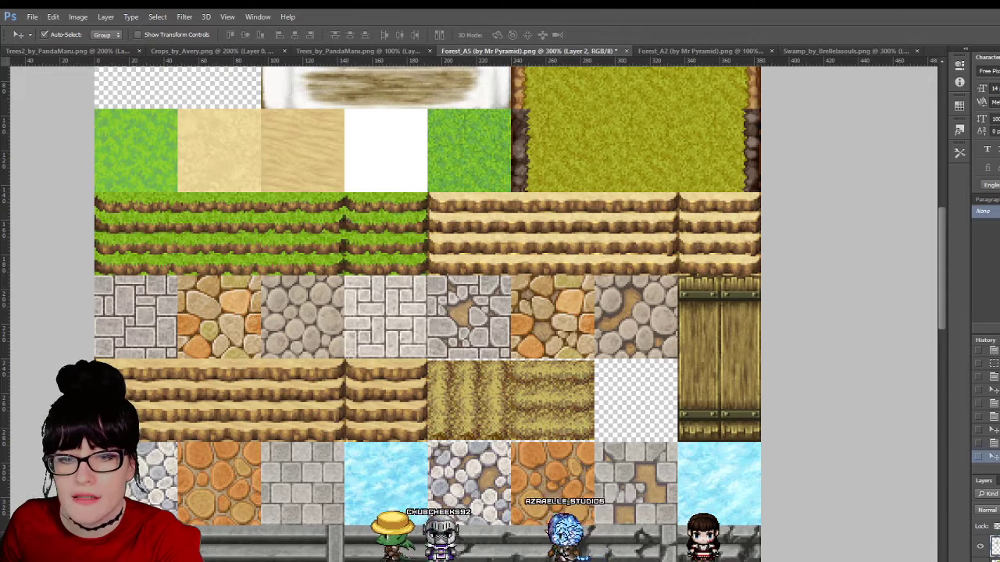
pyautogui.hotkey('alt', 'Tab')
pyautogui.hotkey('alt', 'Tab')
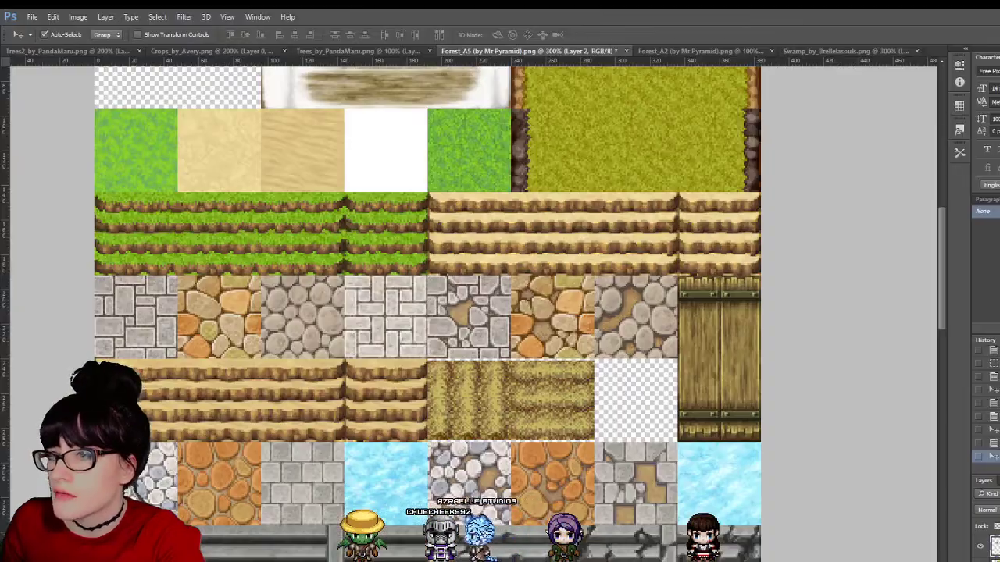
pyautogui.hotkey('alt', 'Tab')
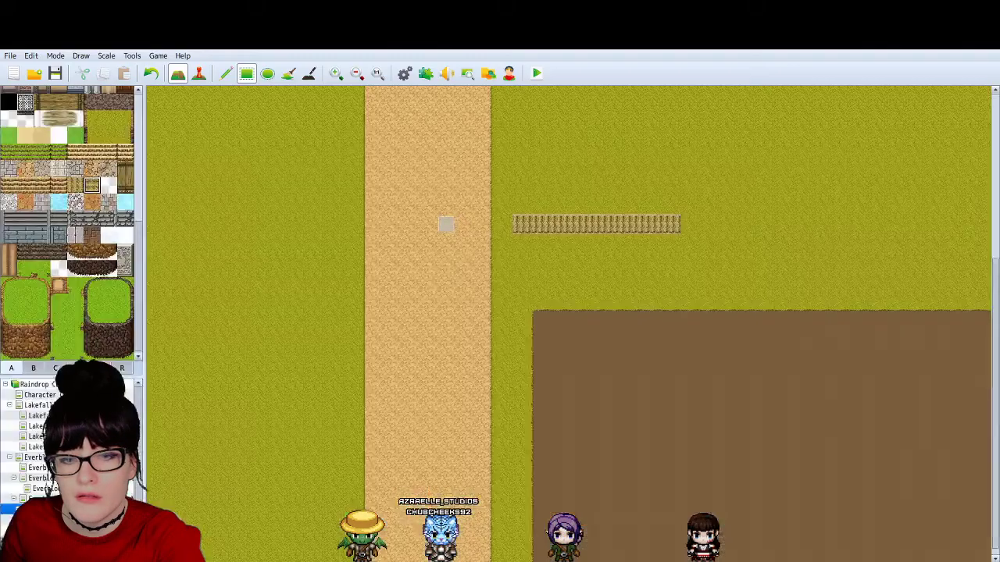
# Step: Undo the vertical-furrow test row and paint a row of horizontal-furrow plowed tiles across the grass above the brown field
pyautogui.hotkey('ctrl', 'z')
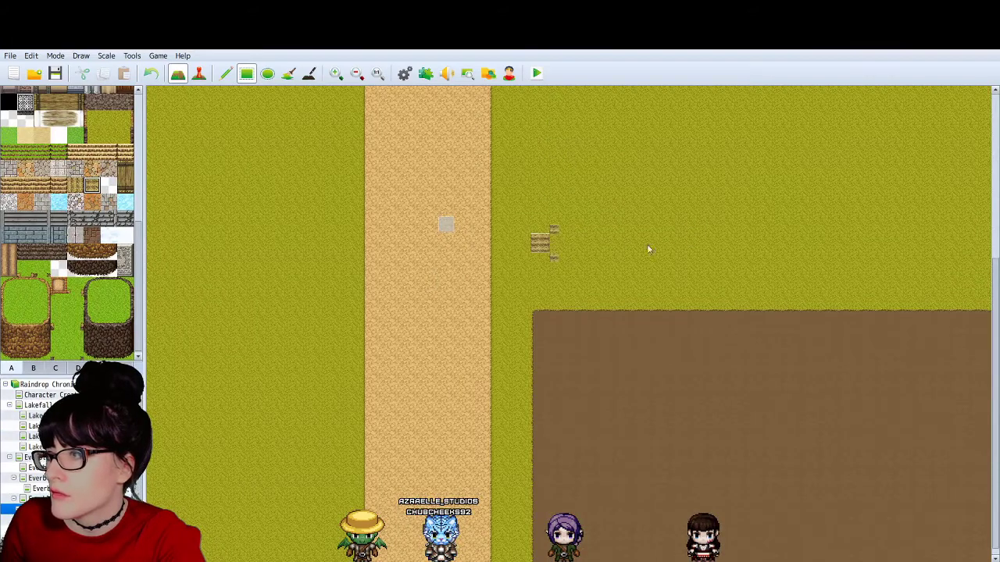
pyautogui.moveTo(646, 248); pyautogui.dragTo(939, 248)
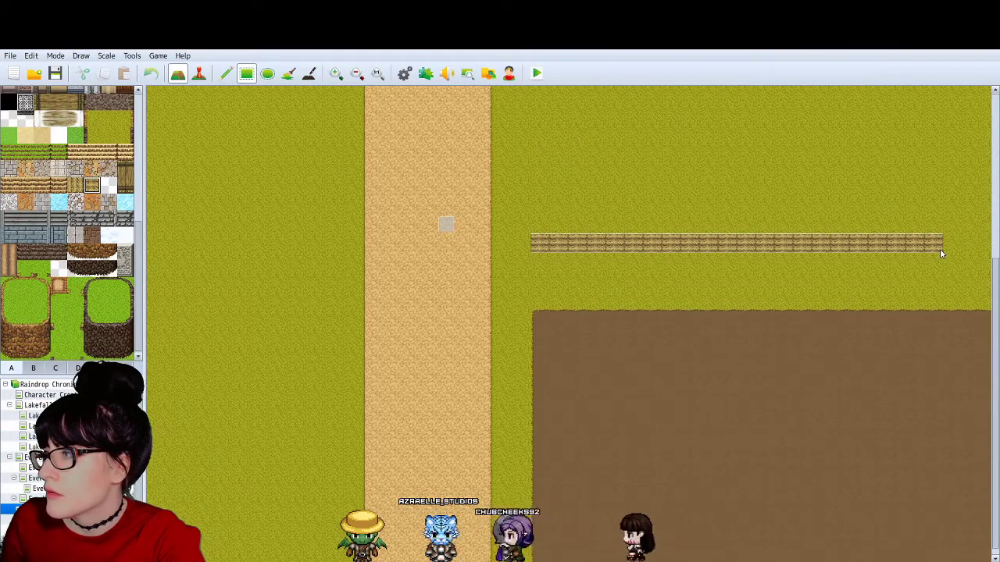
pyautogui.click(337, 72)
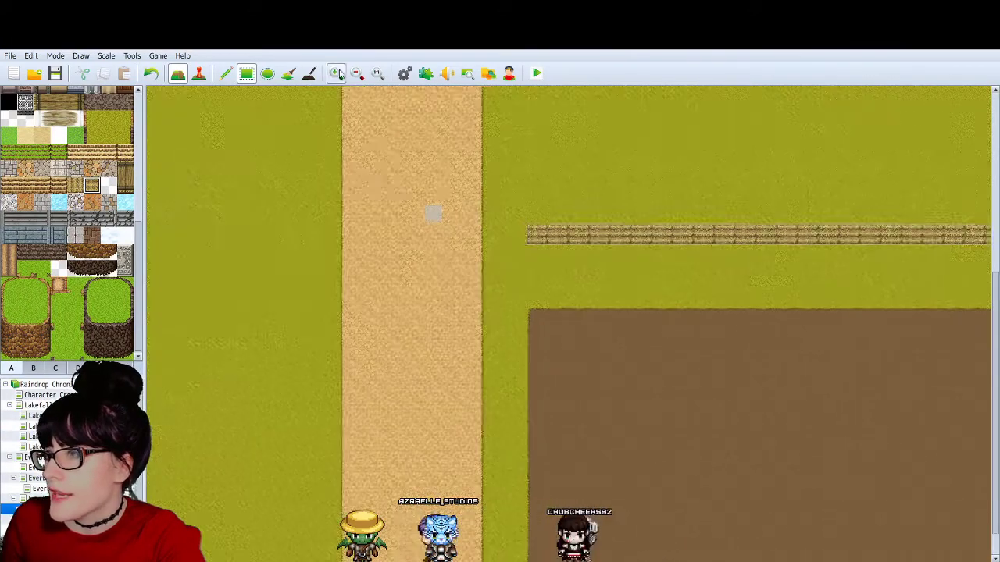
pyautogui.click(339, 74)
pyautogui.click(340, 75)
pyautogui.click(339, 74)
pyautogui.click(338, 73)
pyautogui.scroll(1, 484, 204)
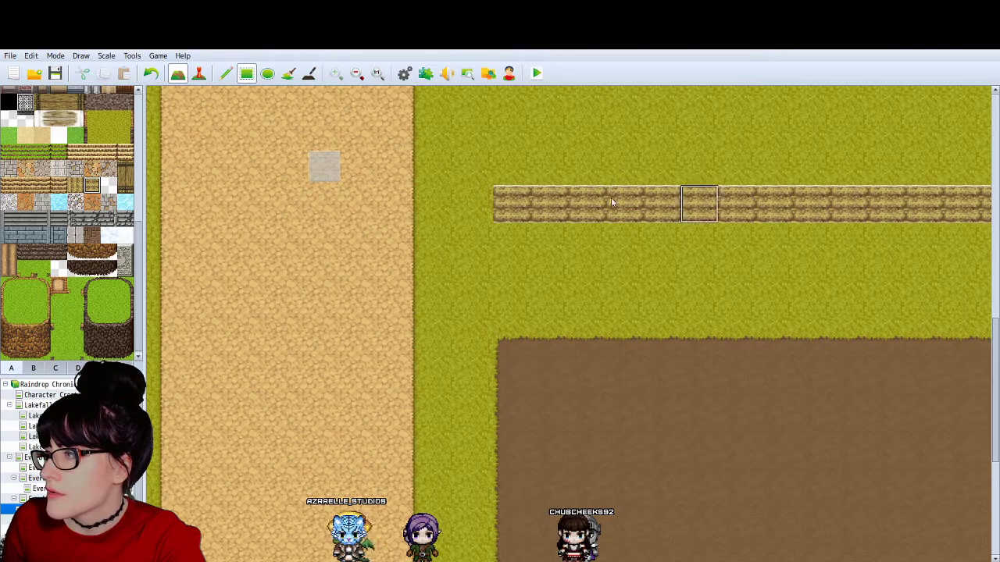
# Step: Examine how the horizontal-furrow row repeats at several zoom levels, and undo the test row
pyautogui.click(355, 73)
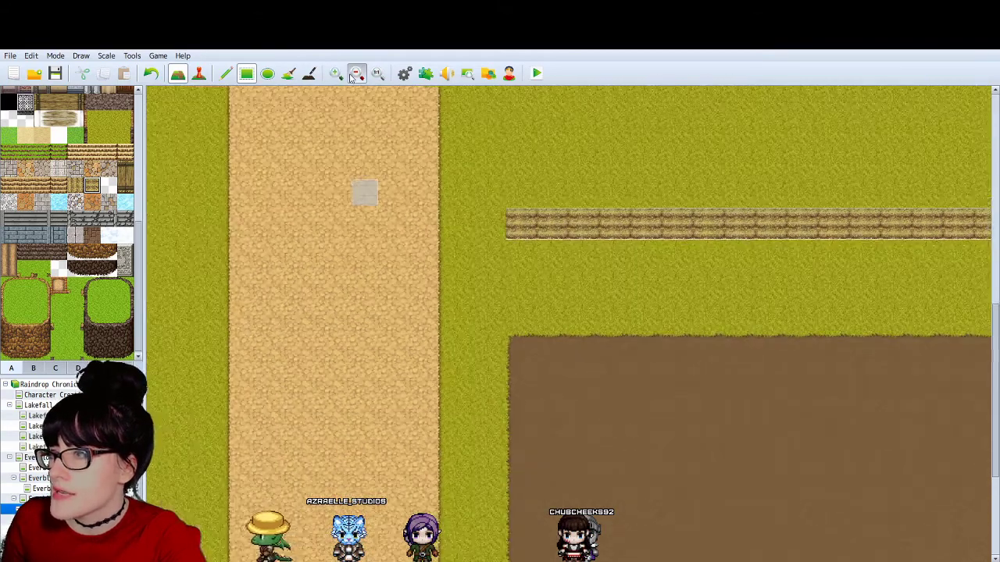
pyautogui.click(356, 74)
pyautogui.click(355, 73)
pyautogui.click(355, 73)
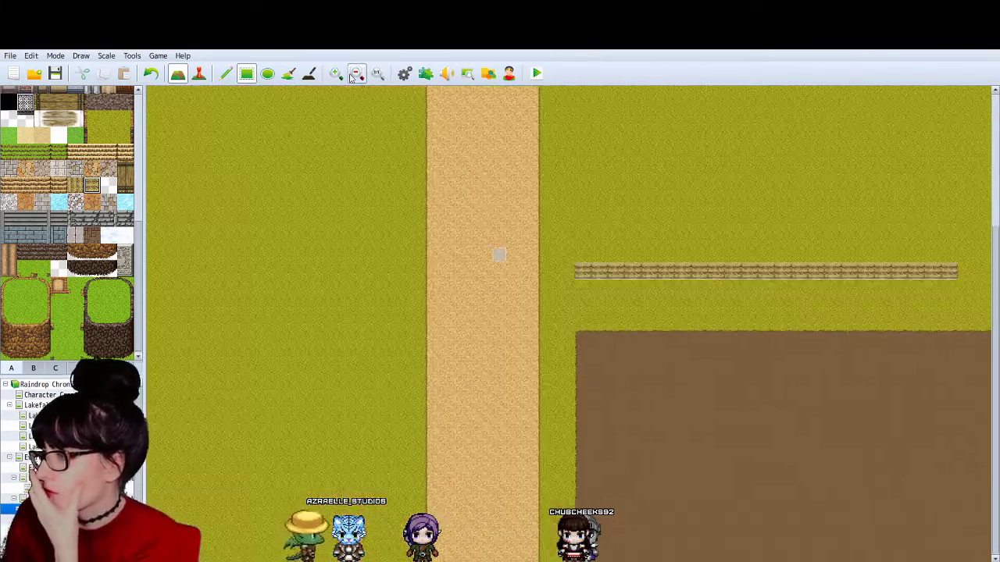
pyautogui.click(356, 73)
pyautogui.click(355, 73)
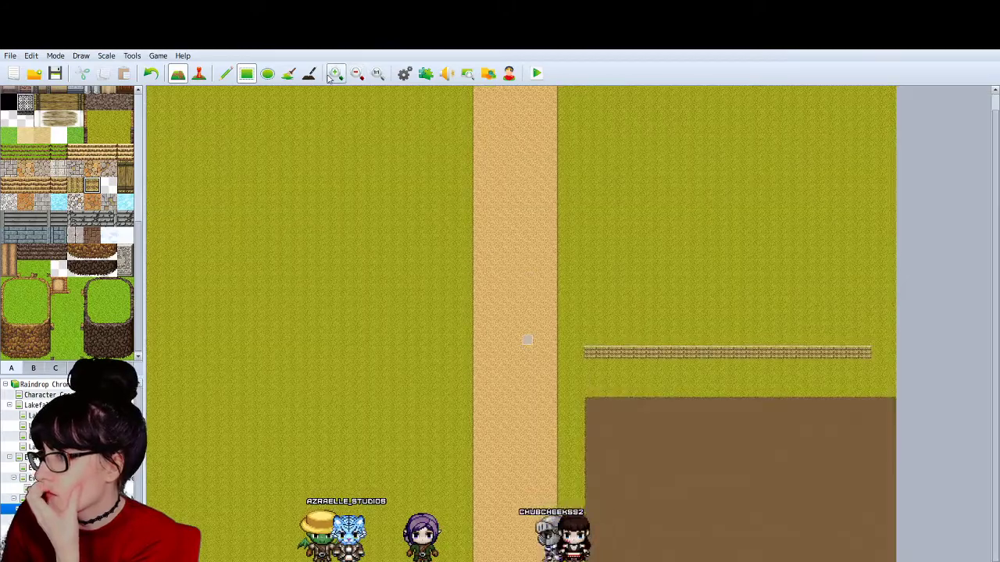
pyautogui.click(335, 73)
pyautogui.click(334, 73)
pyautogui.click(334, 73)
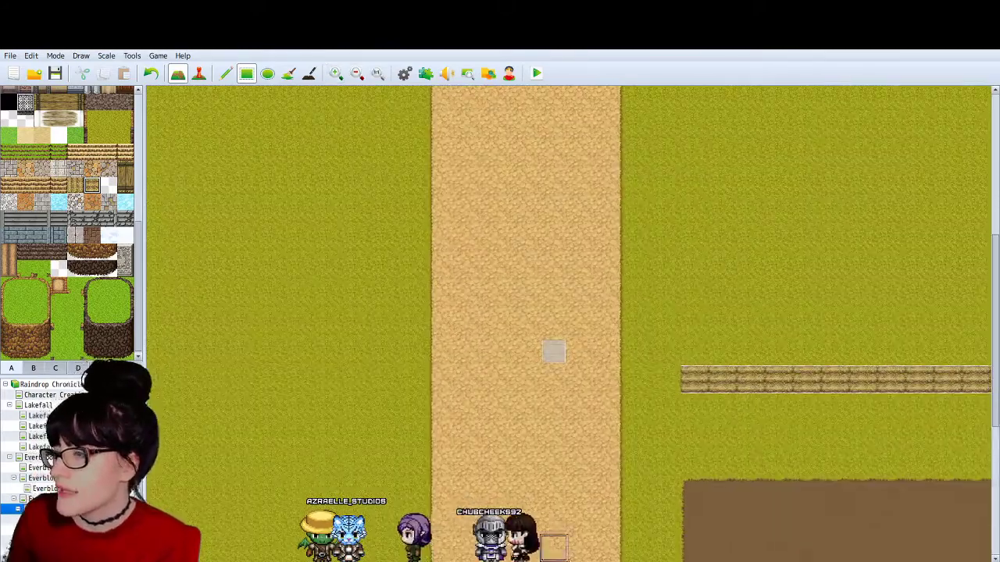
pyautogui.moveTo(556, 561); pyautogui.dragTo(697, 561)
pyautogui.click(160, 72)
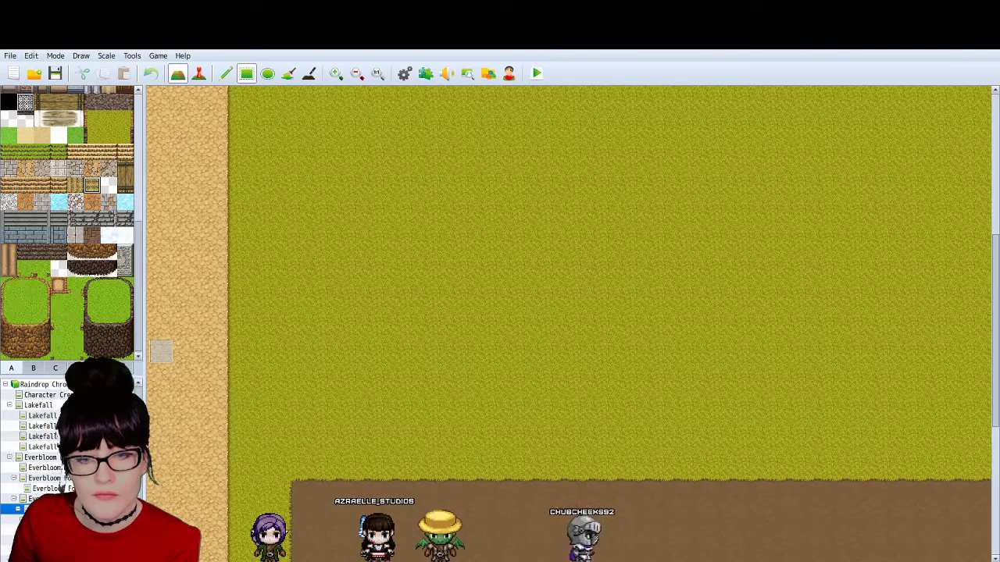
# Step: Return to Photoshop, check the Forest_A2 and Swamp tilesets, and examine the horizontal-furrow tile's edges in Forest_A5 up close
pyautogui.hotkey('alt', 'Tab')
pyautogui.click(548, 382)
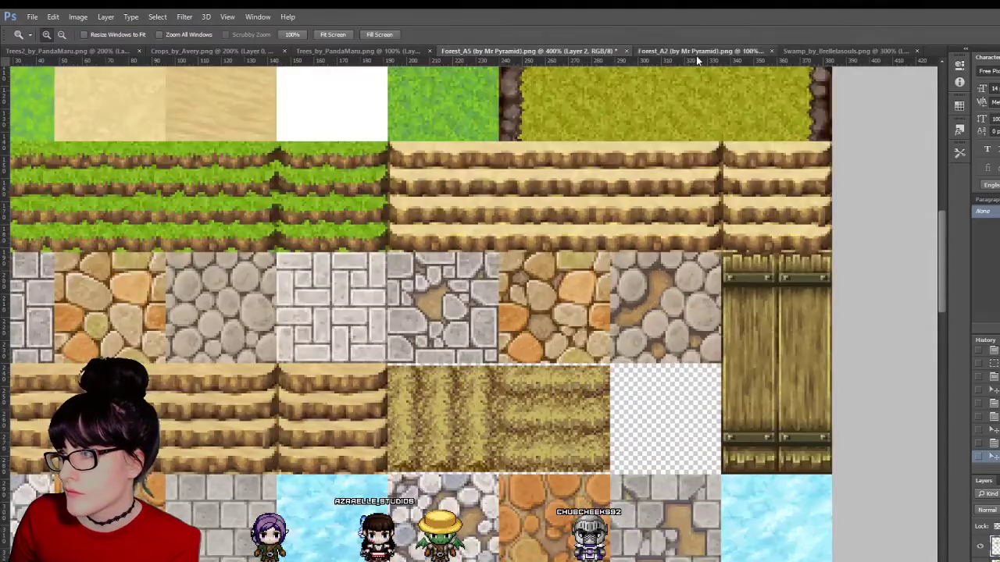
pyautogui.click(695, 52)
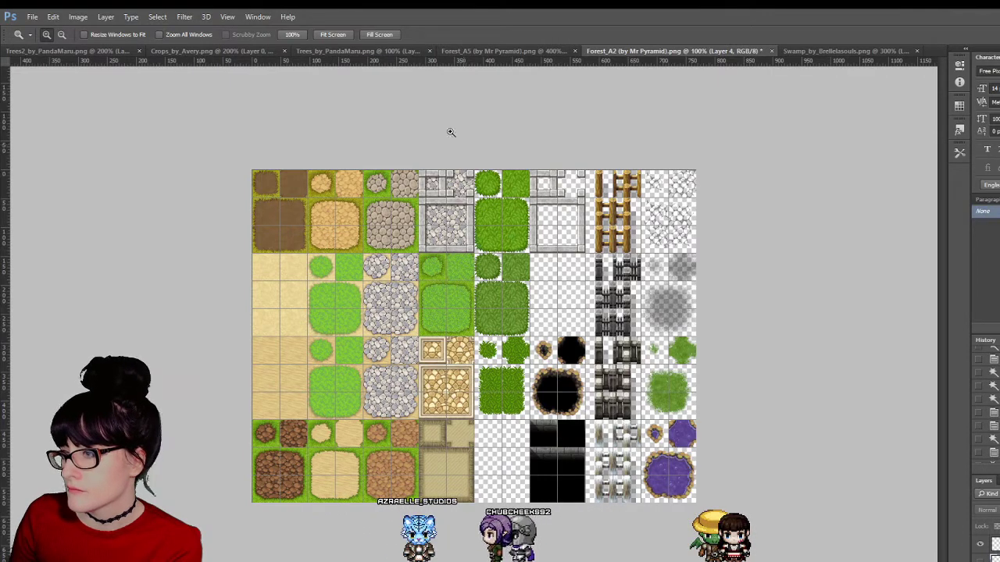
pyautogui.click(835, 49)
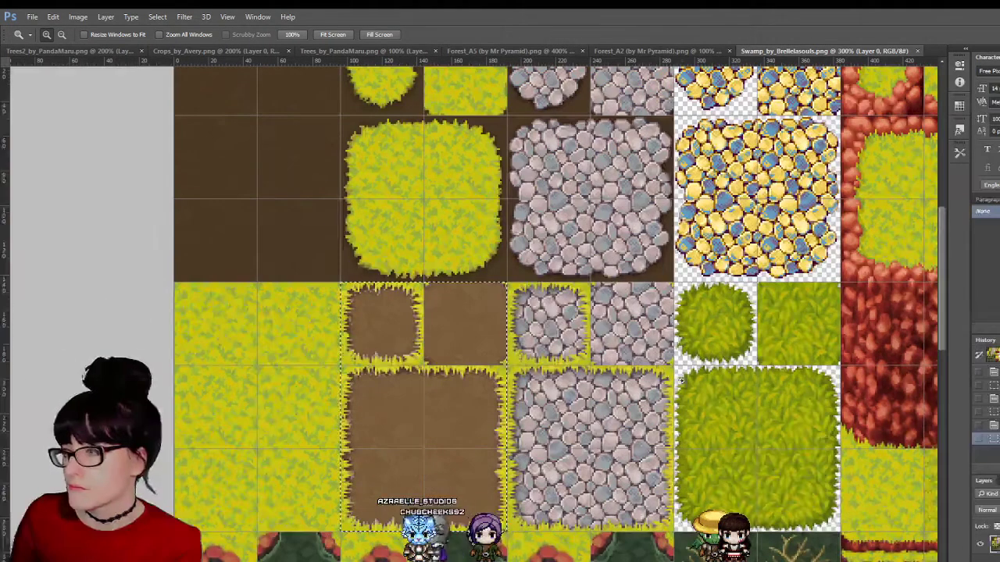
pyautogui.click(547, 51)
pyautogui.click(649, 422)
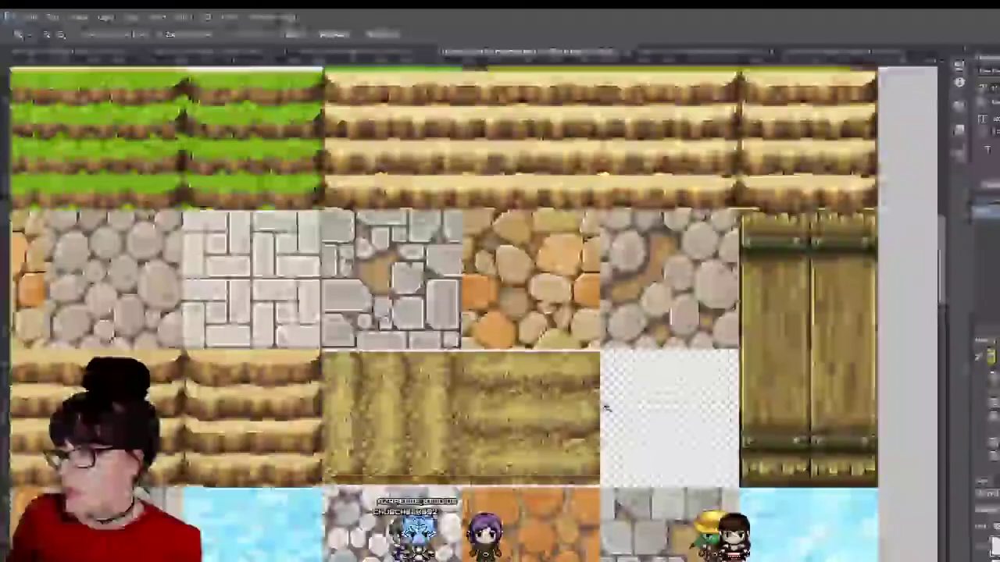
pyautogui.click(592, 408)
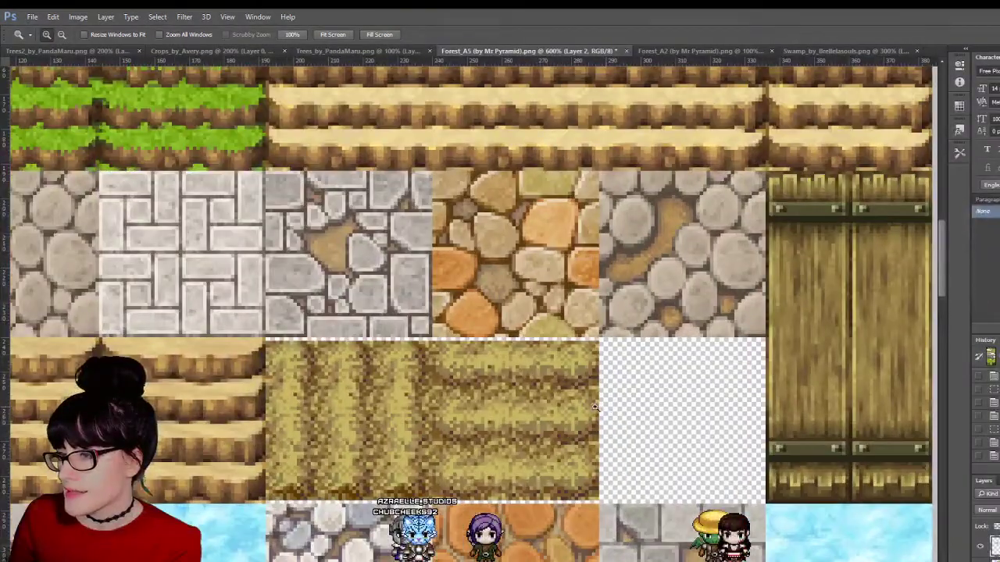
pyautogui.click(699, 483)
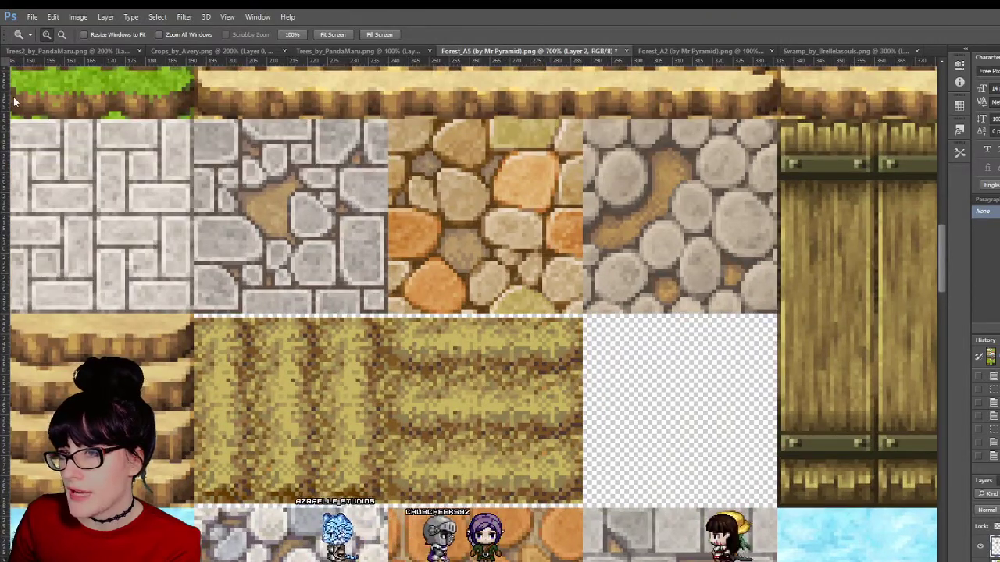
# Step: Try to move a selected copy of the horizontal-furrow tile into the adjacent empty slot, and undo the move
pyautogui.press('m')
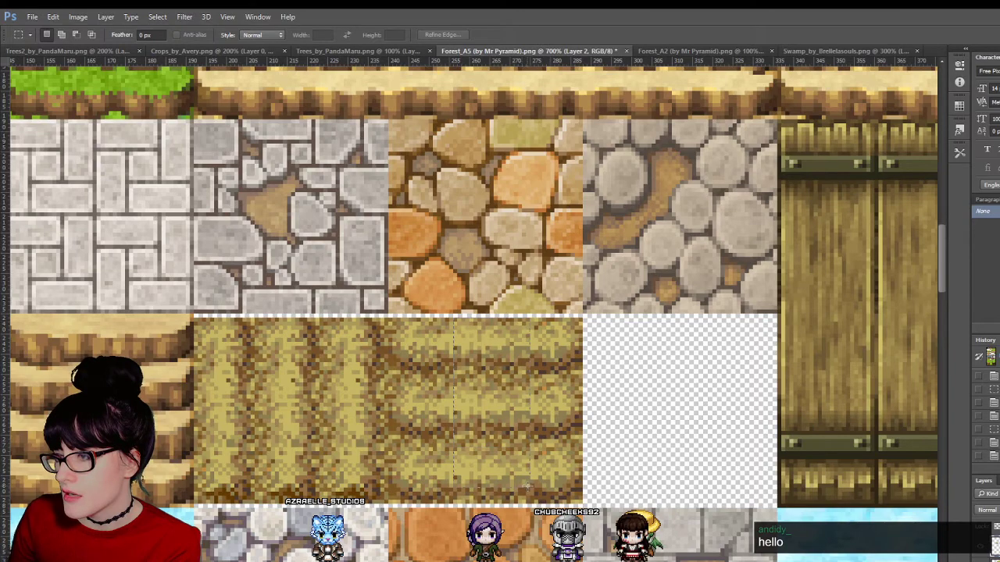
pyautogui.moveTo(548, 498); pyautogui.dragTo(583, 504)
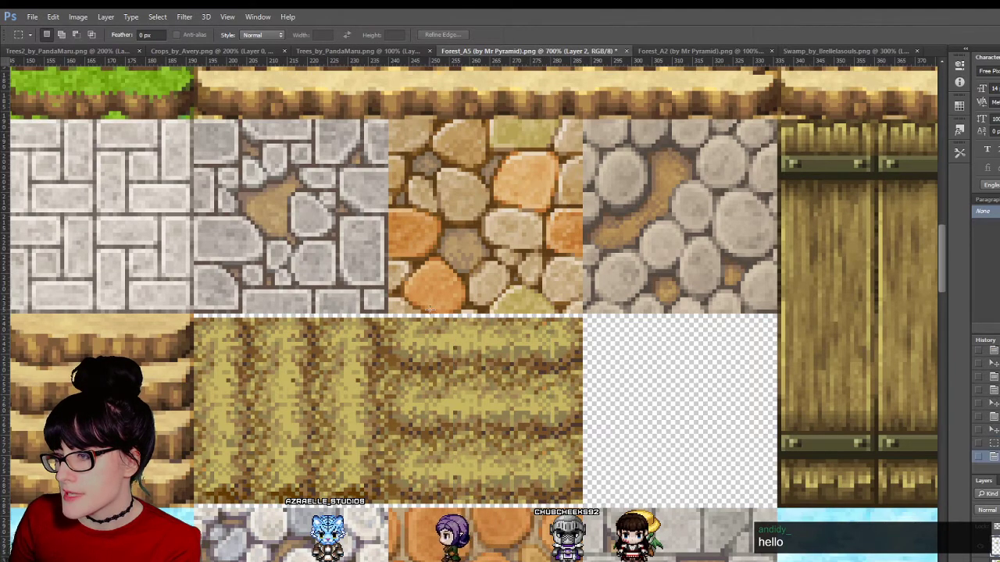
pyautogui.press('v')
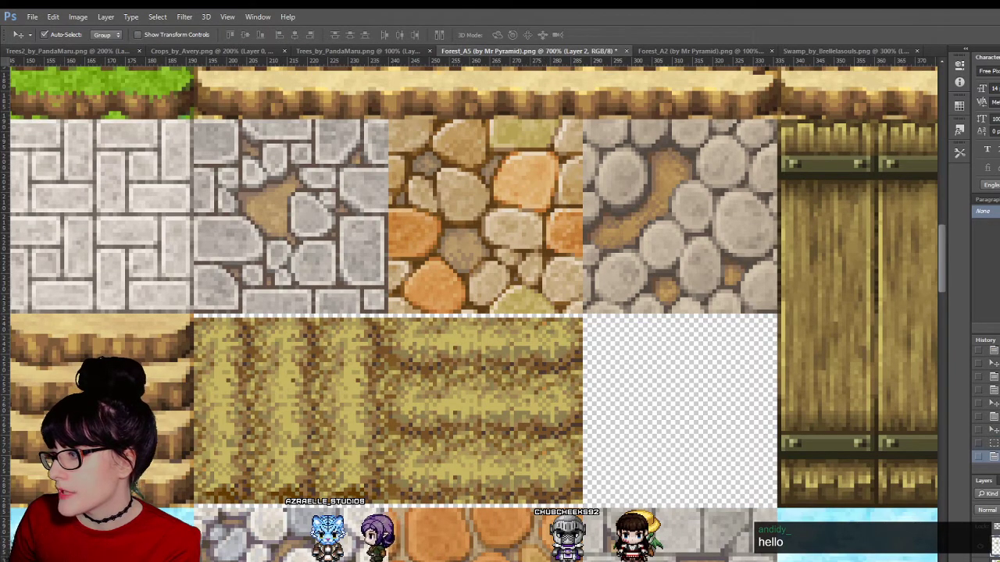
pyautogui.moveTo(480, 438); pyautogui.dragTo(674, 447)
pyautogui.hotkey('ctrl', 'z')
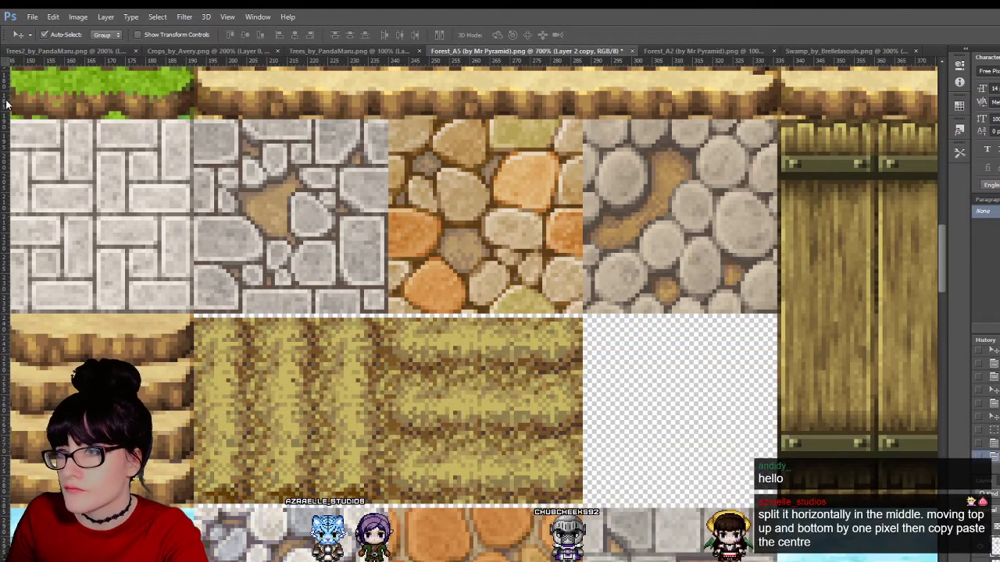
# Step: Paste a copy of the horizontal-furrow tile and place it in the empty slot beside the original
pyautogui.press('m')
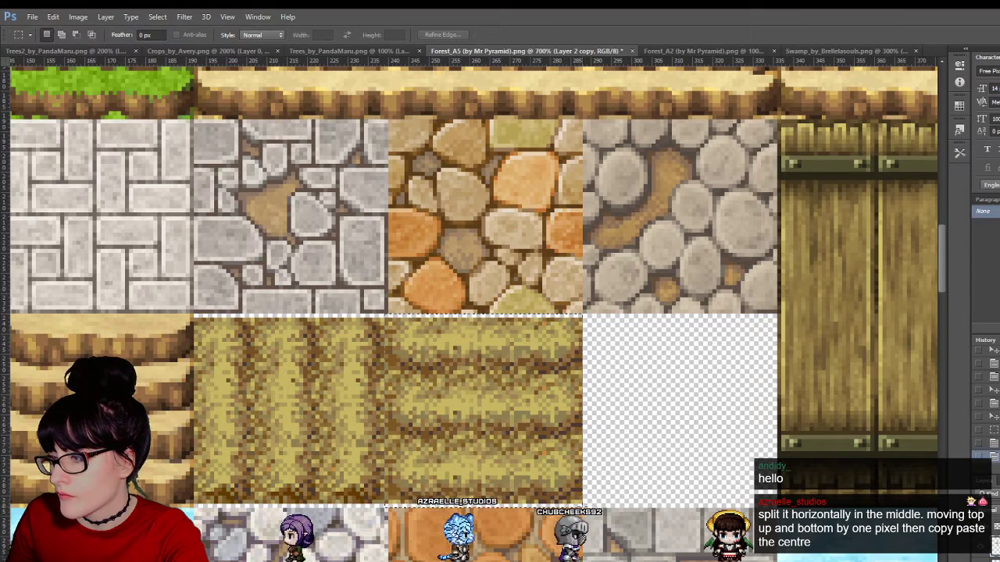
pyautogui.hotkey('ctrl', 'v')
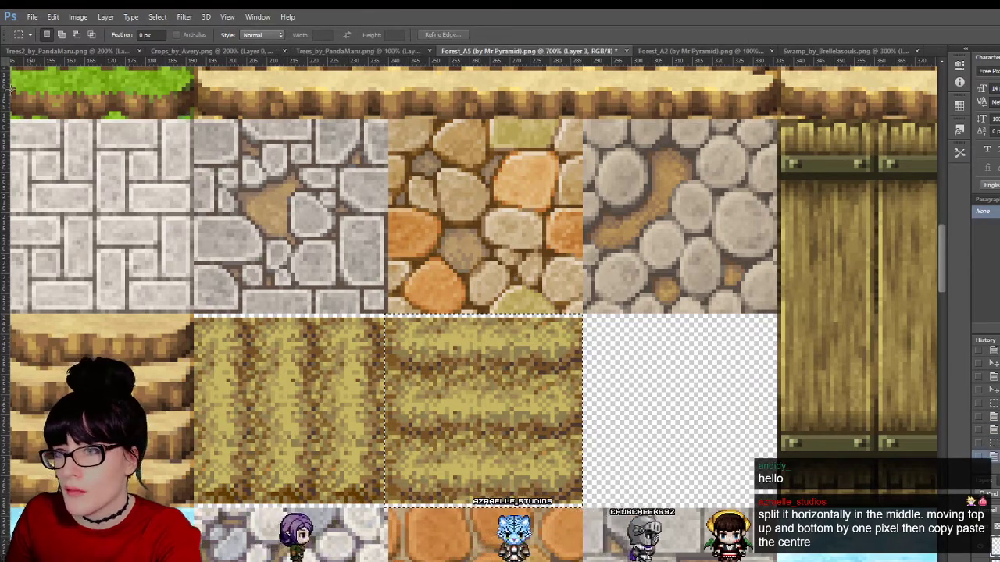
pyautogui.press('v')
pyautogui.moveTo(494, 458); pyautogui.dragTo(690, 458)
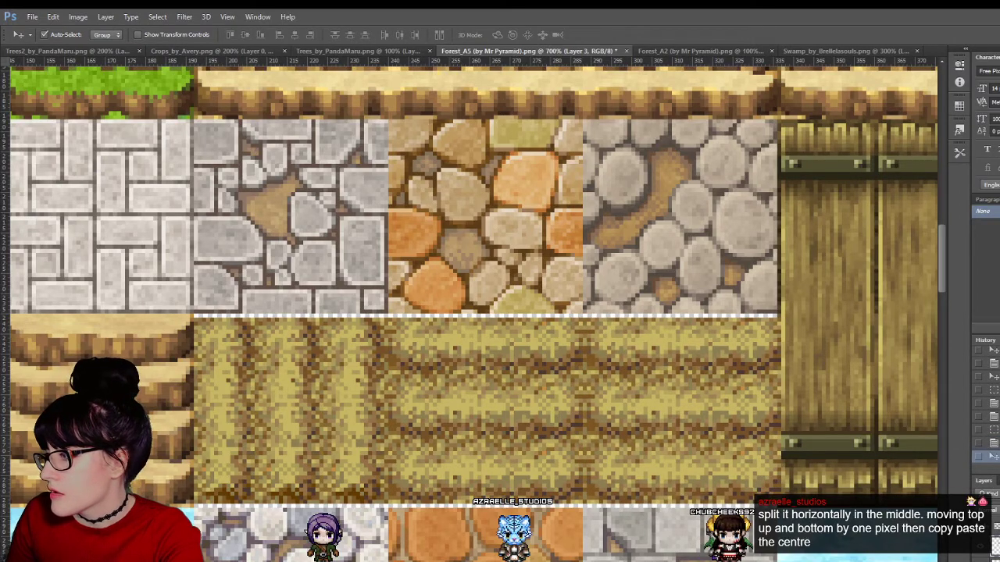
pyautogui.hotkey('ctrl', 'z')
pyautogui.hotkey('ctrl', 'z')
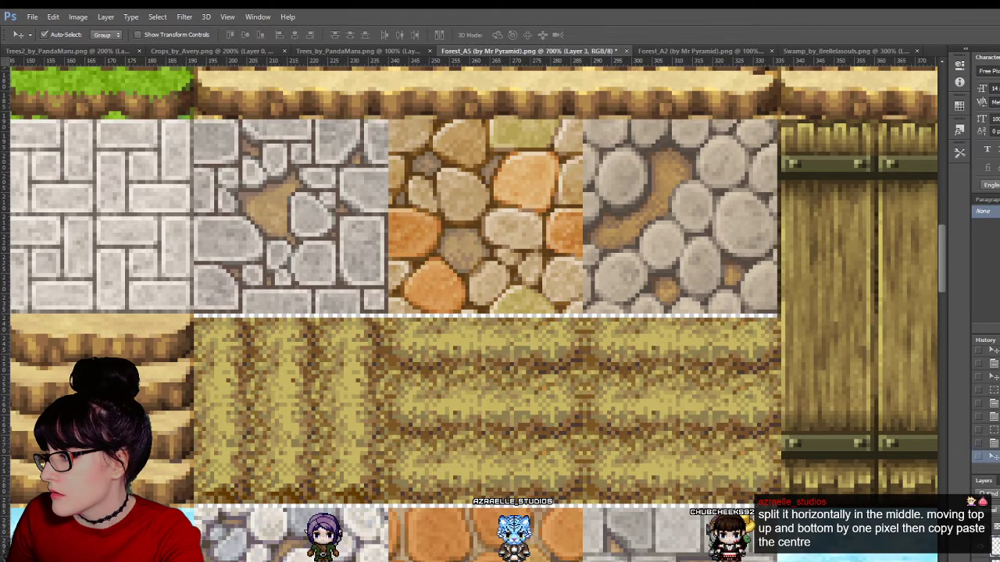
# Step: Copy a strip from the middle of the horizontal-furrow tile to a new layer and place it over the seam between the two tiles
pyautogui.click(488, 426)
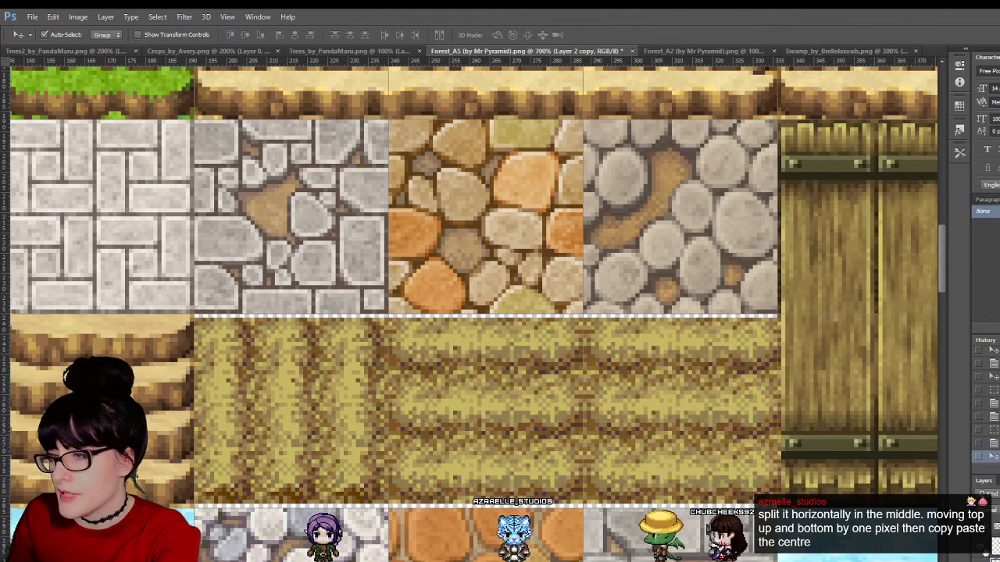
pyautogui.scroll(-2, 667, 404)
pyautogui.scroll(-3, 668, 404)
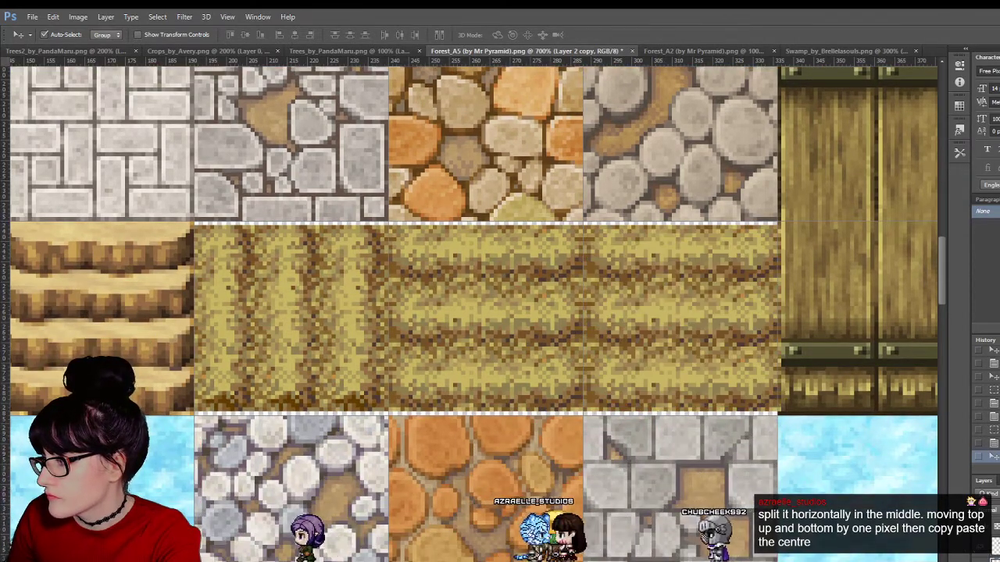
pyautogui.press('m')
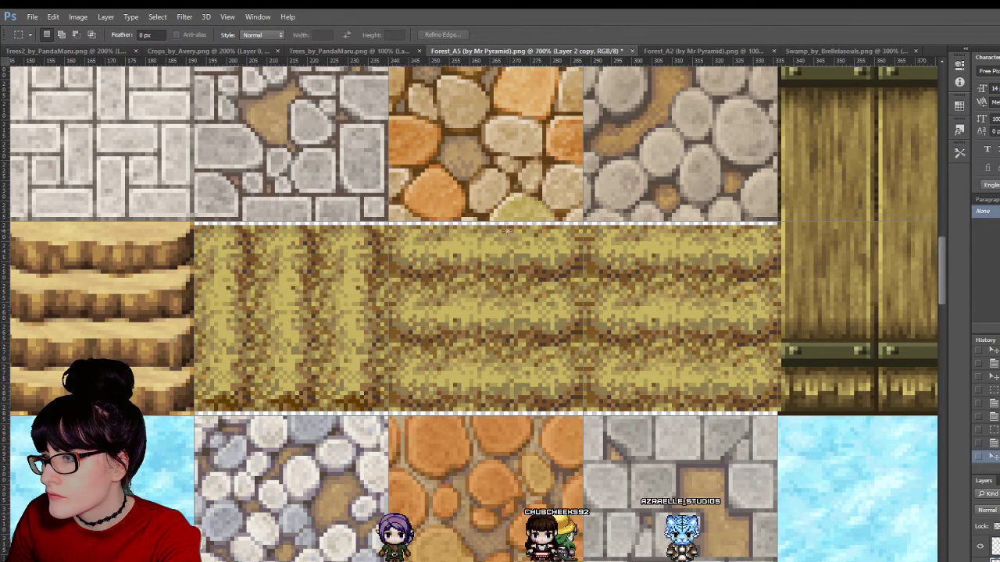
pyautogui.moveTo(505, 231); pyautogui.dragTo(531, 412)
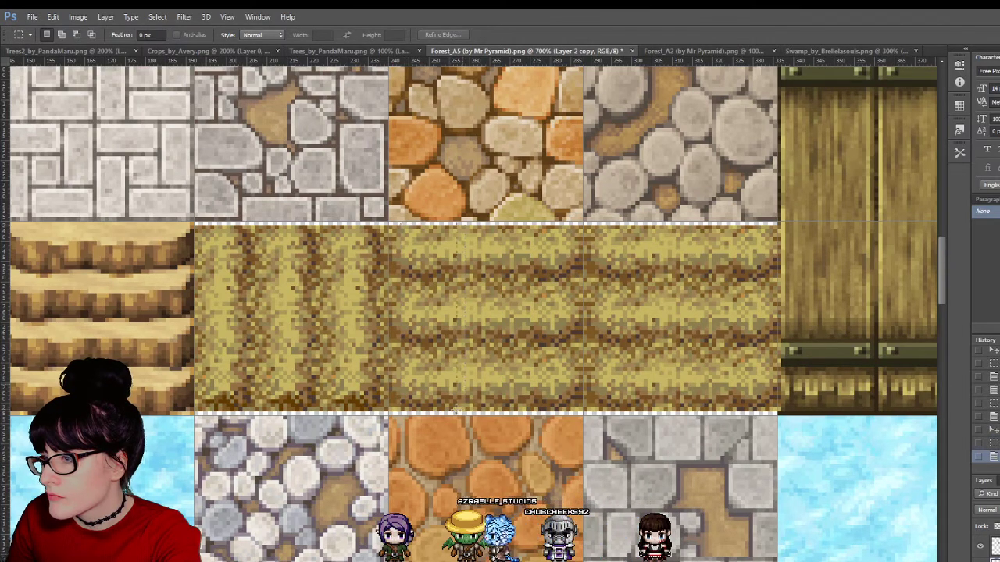
pyautogui.hotkey('ctrl', 'j')
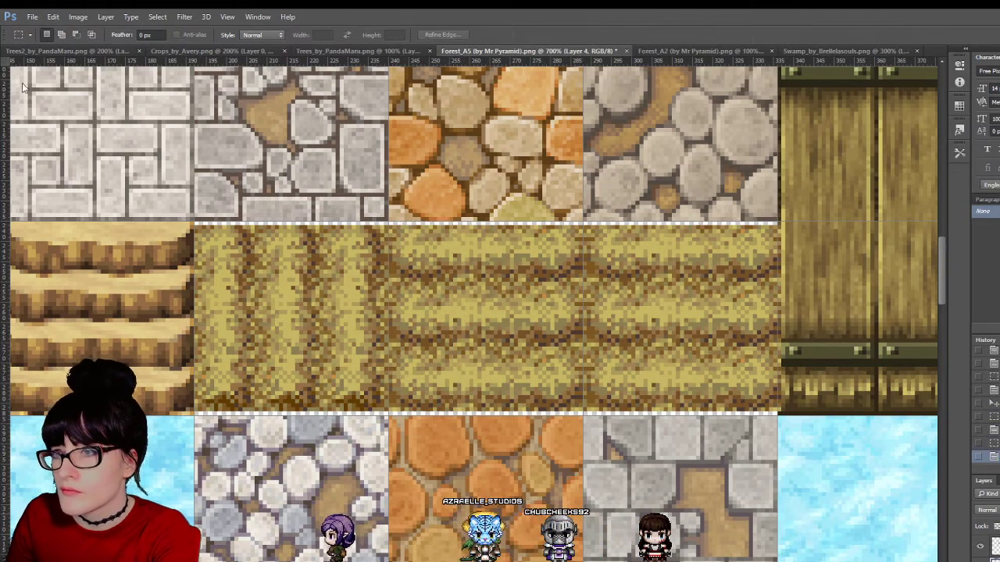
pyautogui.press('v')
pyautogui.moveTo(440, 316); pyautogui.dragTo(602, 337)
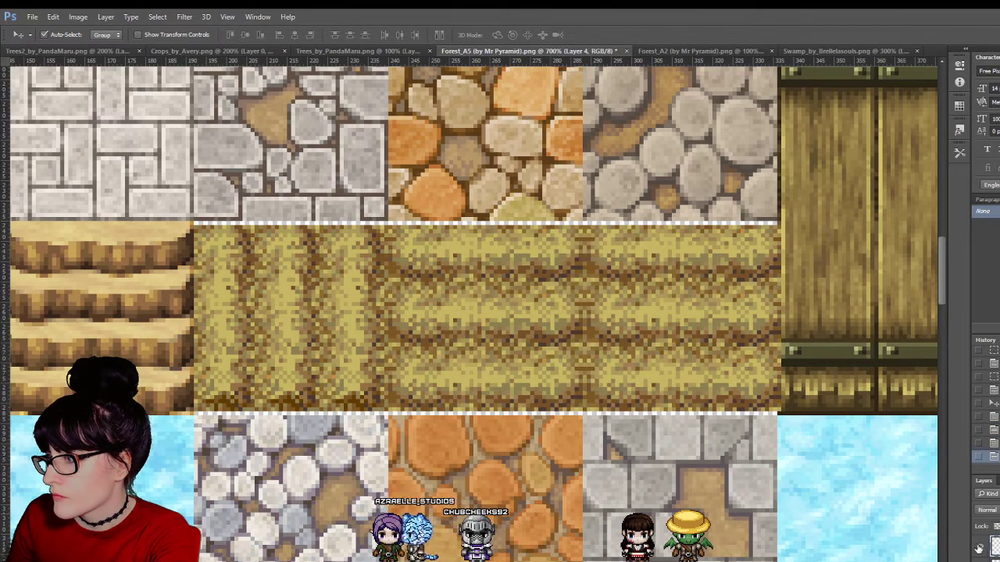
# Step: Inspect the patched seam between the two horizontal-furrow tiles at several zoom levels
pyautogui.press('z')
pyautogui.keyDown('alt'); pyautogui.click(654, 328); pyautogui.keyUp('alt')
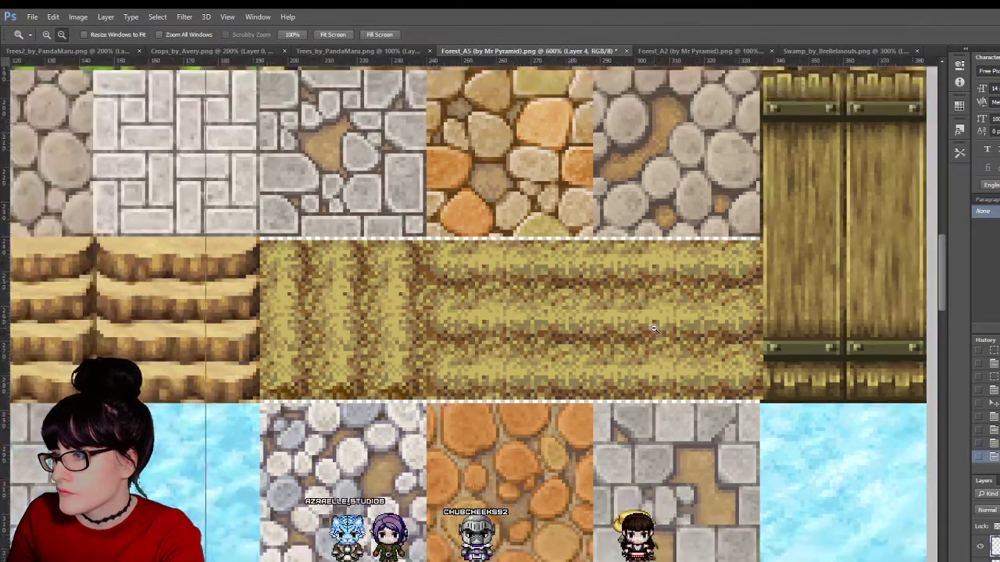
pyautogui.keyDown('alt'); pyautogui.click(653, 328); pyautogui.keyUp('alt')
pyautogui.keyDown('alt'); pyautogui.click(653, 328); pyautogui.keyUp('alt')
pyautogui.keyDown('alt'); pyautogui.click(654, 328); pyautogui.keyUp('alt')
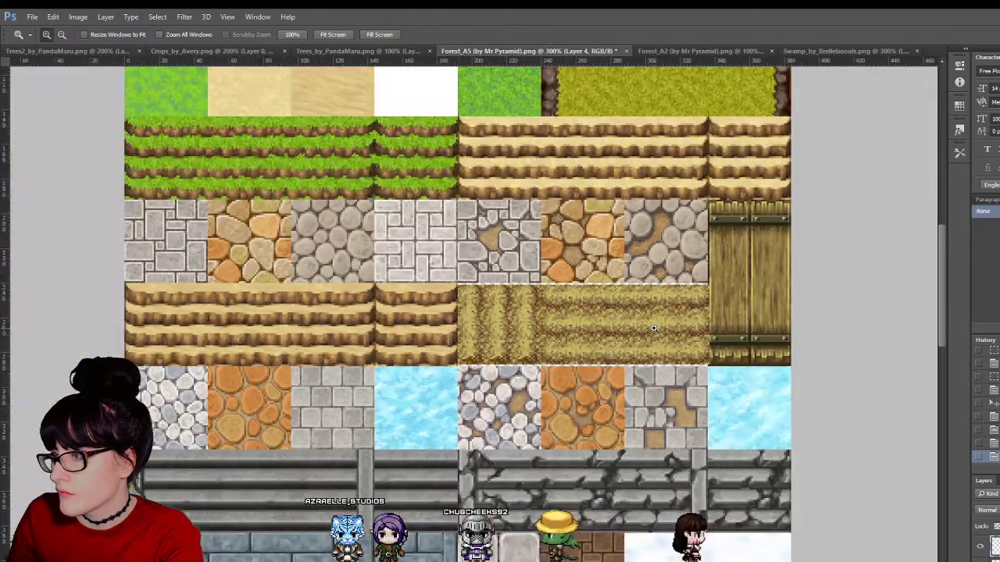
pyautogui.click(619, 333)
pyautogui.click(619, 333)
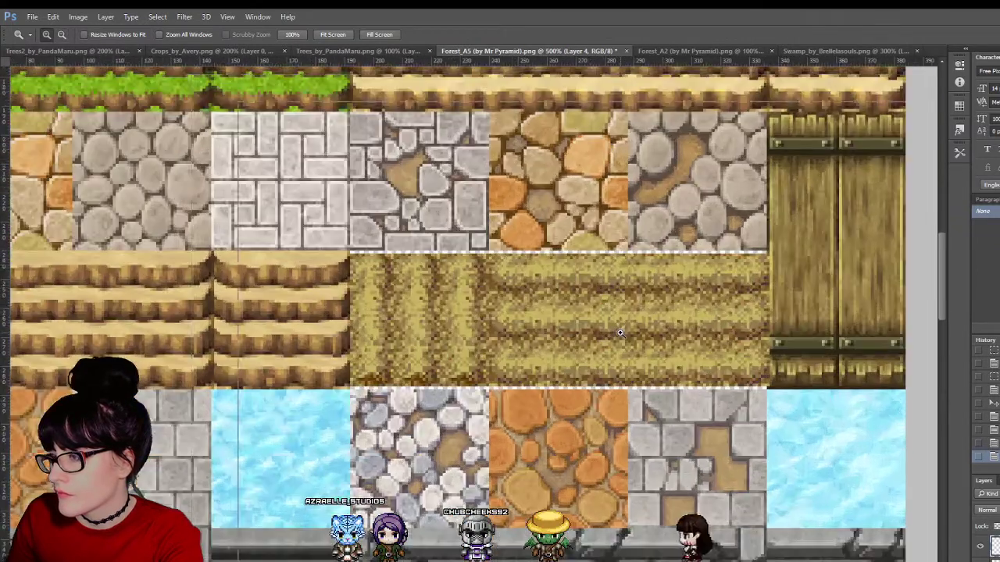
# Step: Merge the seam patch with the two horizontal-furrow tiles on one layer
pyautogui.click(619, 332)
pyautogui.click(619, 332)
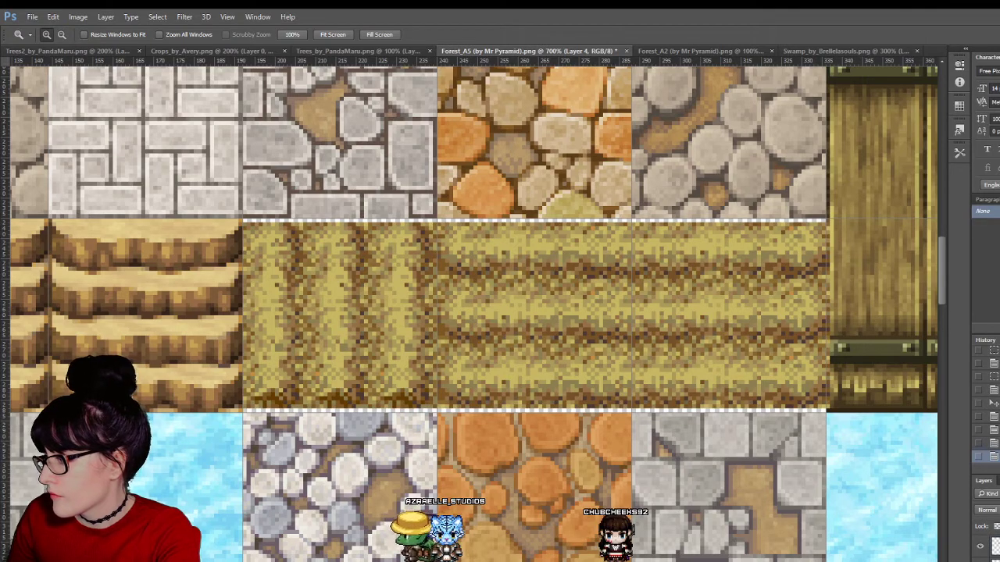
pyautogui.keyDown('shift'); pyautogui.click(995, 556); pyautogui.keyUp('shift')
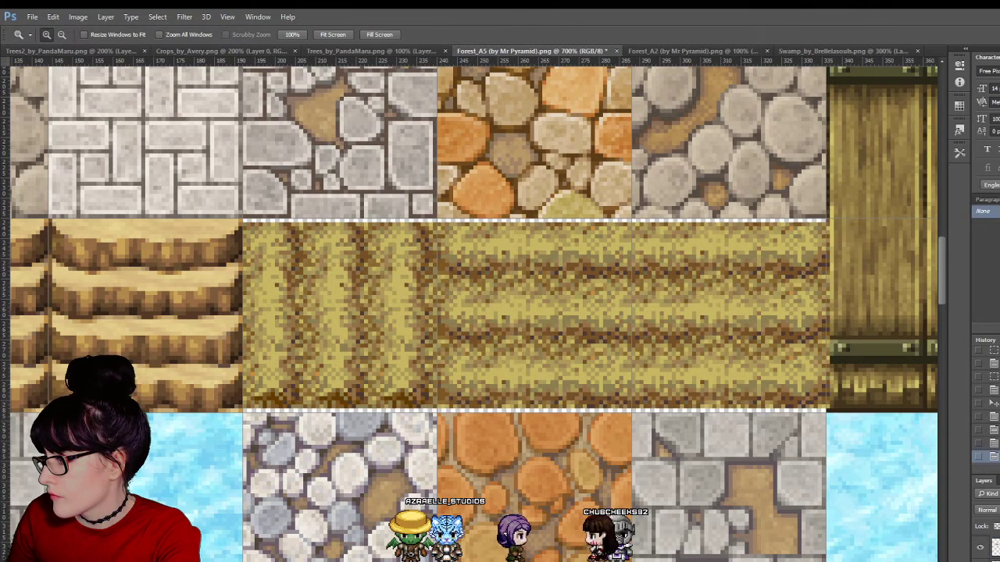
pyautogui.hotkey('ctrl', 'e')
pyautogui.keyDown('shift'); pyautogui.click(995, 556); pyautogui.keyUp('shift')
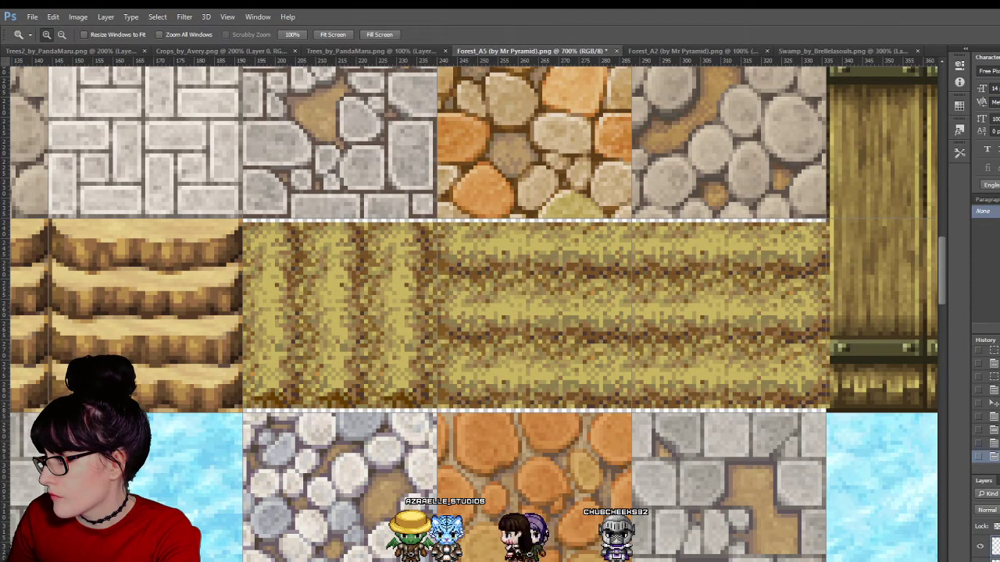
pyautogui.hotkey('ctrl', 'e')
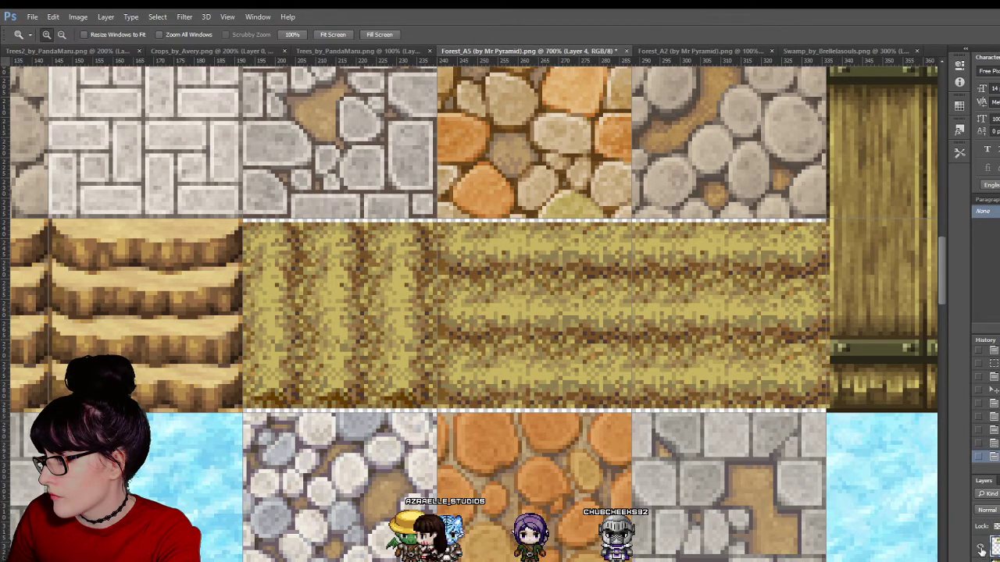
# Step: Cut off the narrow strip of the merged furrow texture that overhangs the second tile's outer edge
pyautogui.click(980, 546)
pyautogui.click(980, 547)
pyautogui.press('m')
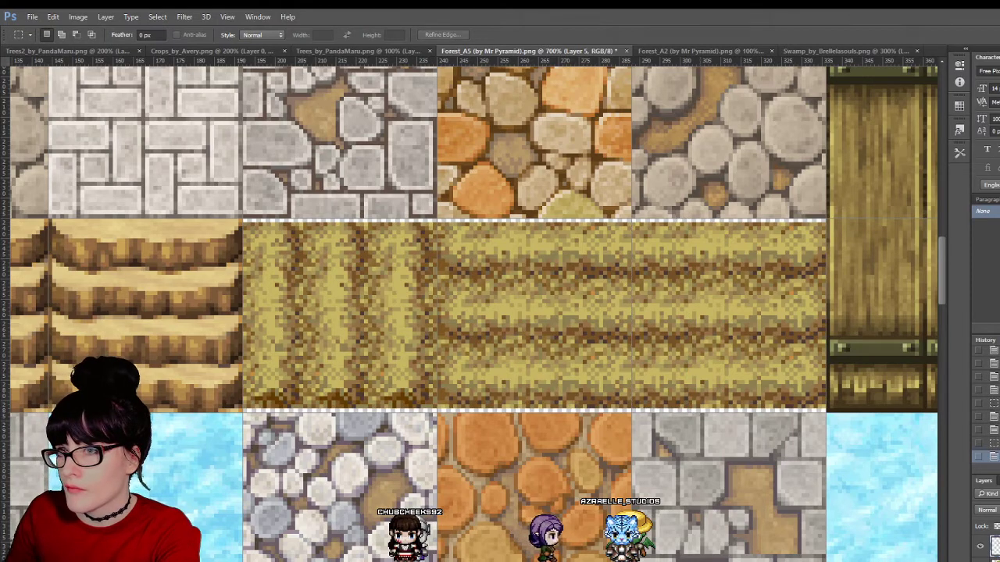
pyautogui.press('v')
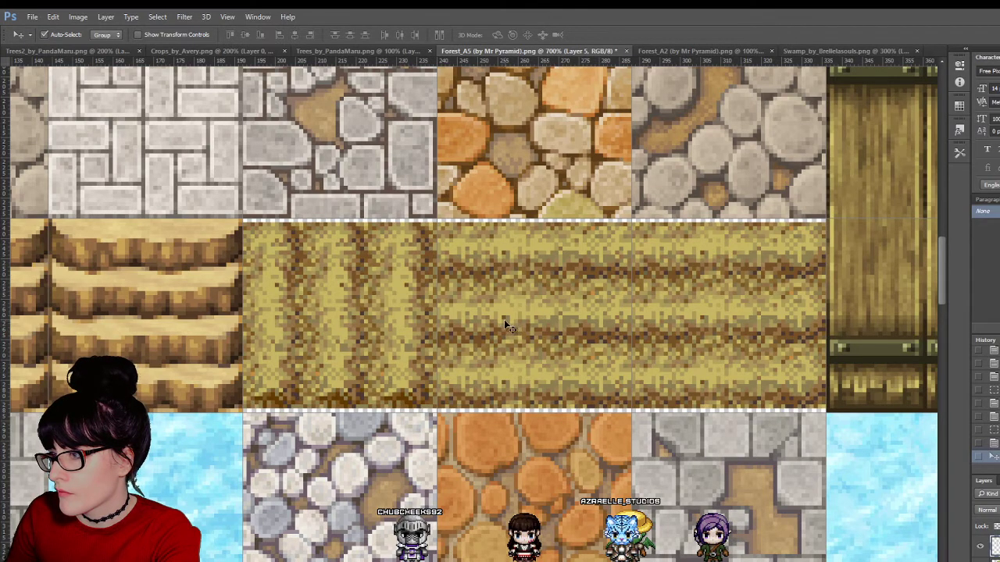
# Step: Delete the second horizontal-furrow tile and the vertical-furrow tile, keeping only the middle tile
pyautogui.press('m')
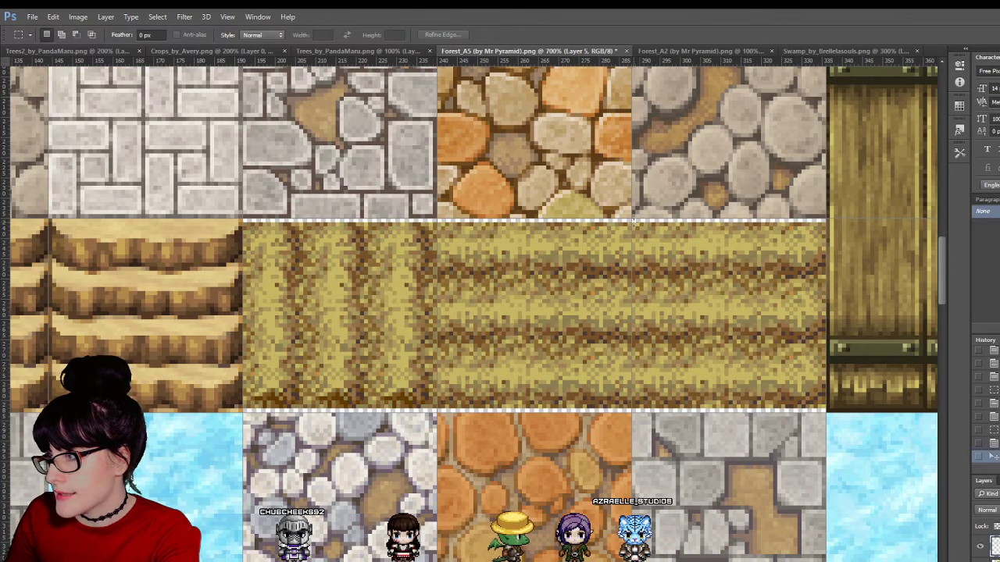
pyautogui.moveTo(827, 410); pyautogui.dragTo(826, 410)
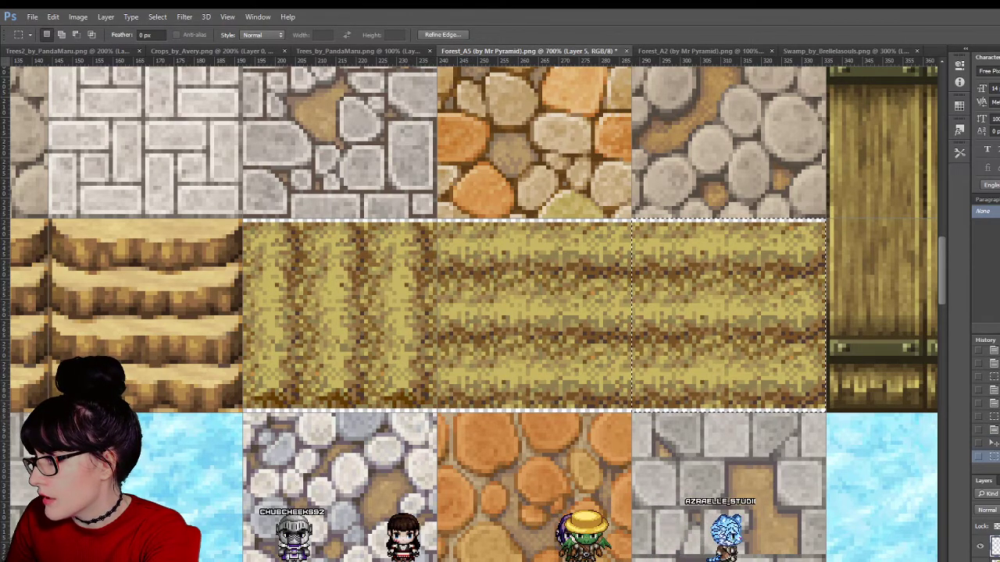
pyautogui.press('Delete')
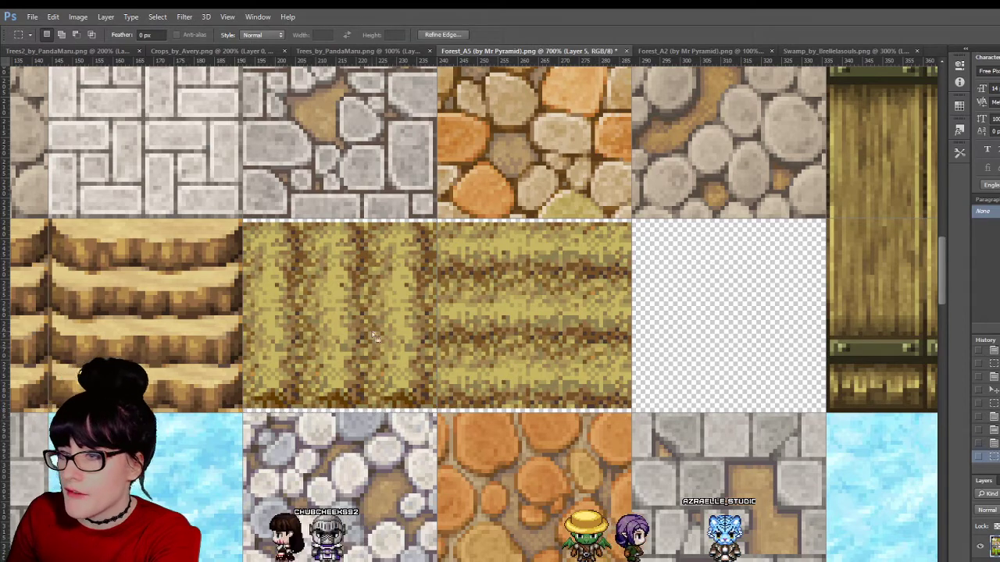
pyautogui.press('Delete')
pyautogui.hotkey('ctrl', 'd')
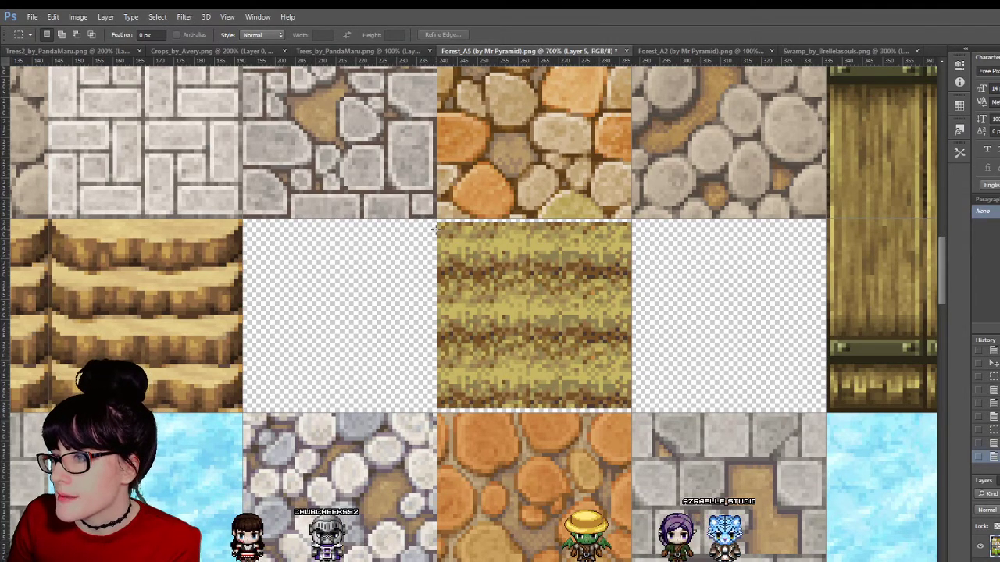
# Step: Inspect the remaining horizontal-furrow tile among its neighbouring tiles at several zoom levels
pyautogui.press('z')
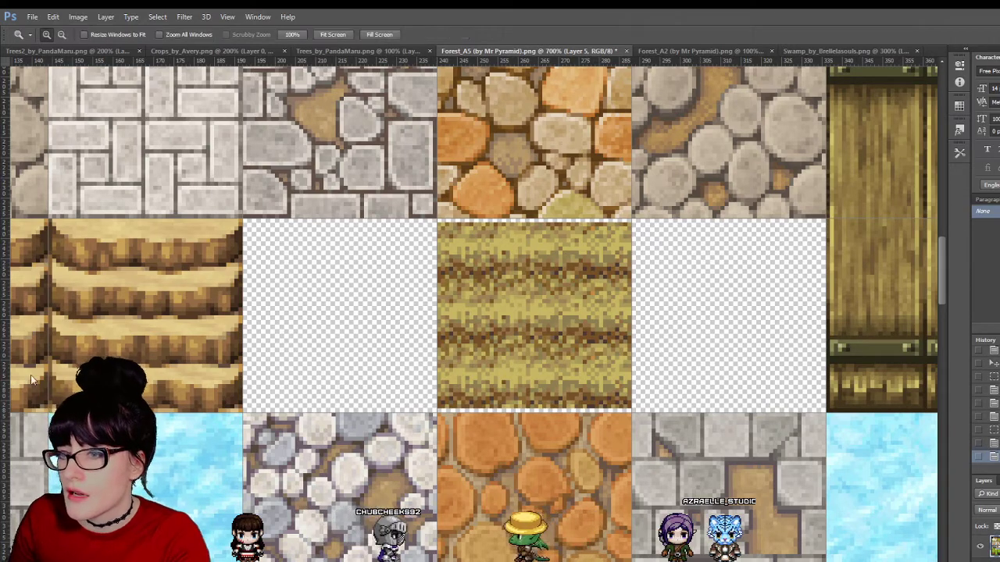
pyautogui.keyDown('alt'); pyautogui.click(543, 319); pyautogui.keyUp('alt')
pyautogui.keyDown('alt'); pyautogui.click(543, 319); pyautogui.keyUp('alt')
pyautogui.keyDown('alt'); pyautogui.click(543, 319); pyautogui.keyUp('alt')
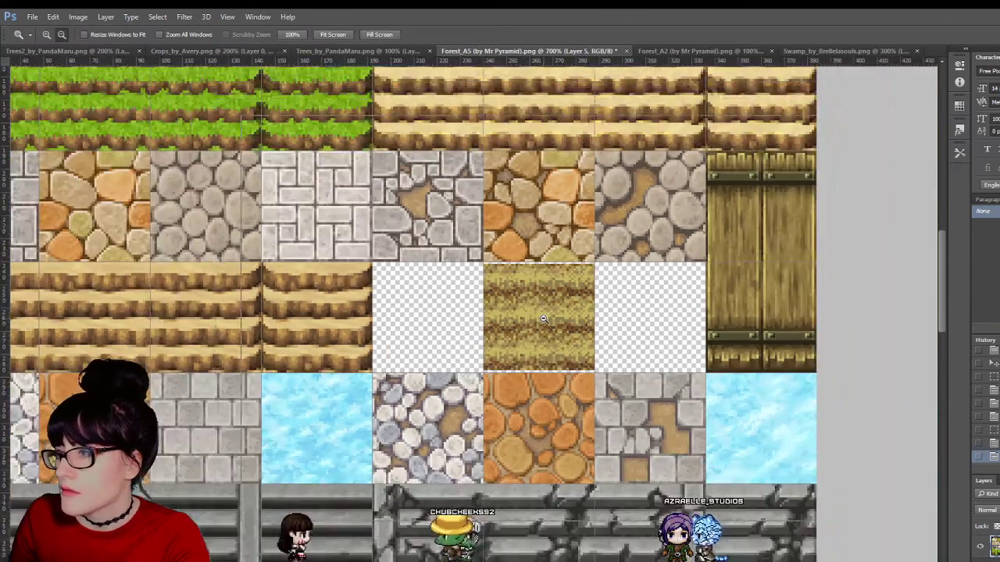
pyautogui.keyDown('alt'); pyautogui.click(545, 314); pyautogui.keyUp('alt')
pyautogui.keyDown('alt'); pyautogui.click(547, 306); pyautogui.keyUp('alt')
pyautogui.click(549, 299)
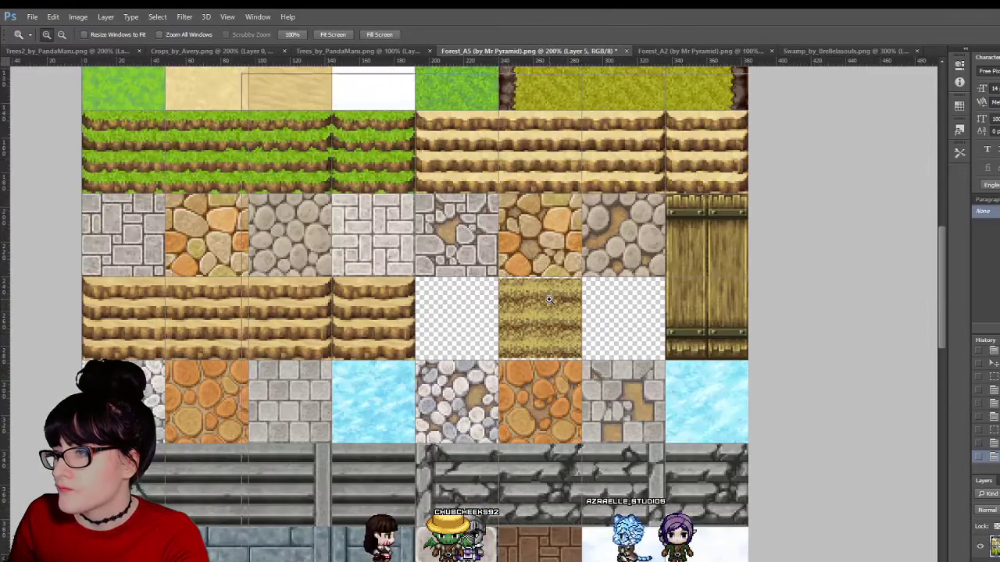
pyautogui.click(549, 299)
pyautogui.click(549, 299)
pyautogui.click(549, 299)
pyautogui.click(549, 299)
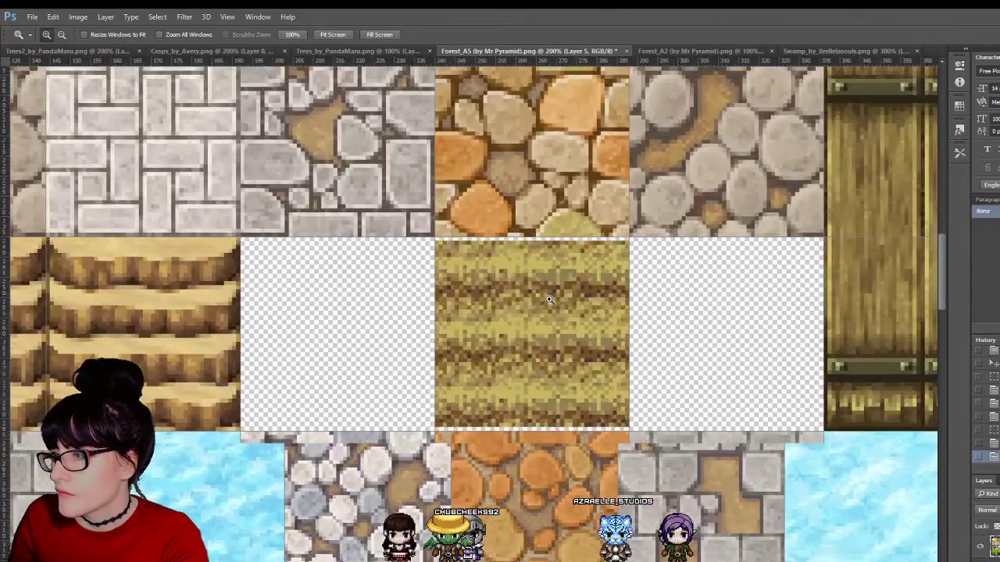
pyautogui.click(549, 300)
pyautogui.click(549, 299)
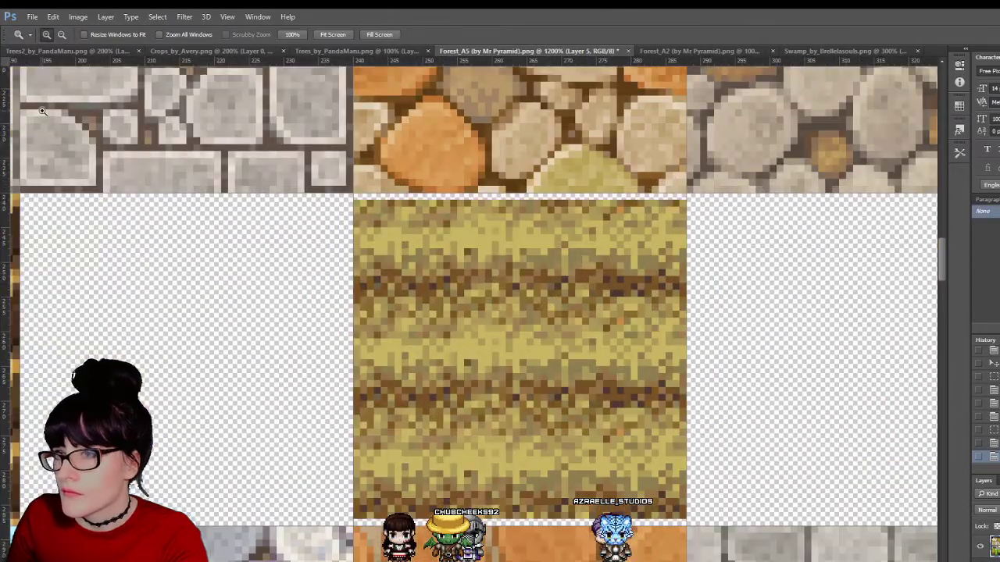
# Step: Fill the gap below the furrow tile with a copied pixel row, wrap its overhang to the opposite end, and merge it
pyautogui.press('m')
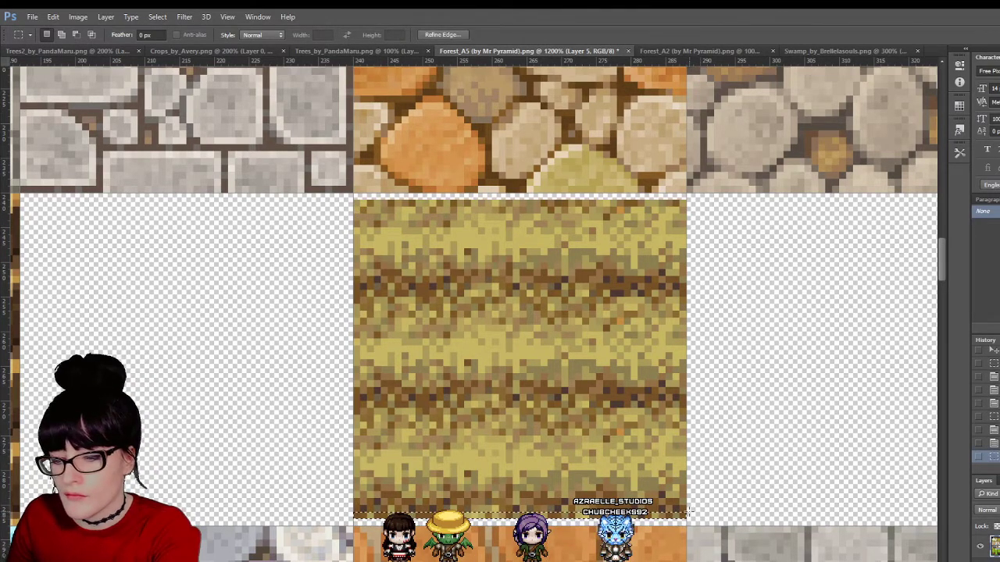
pyautogui.press('v')
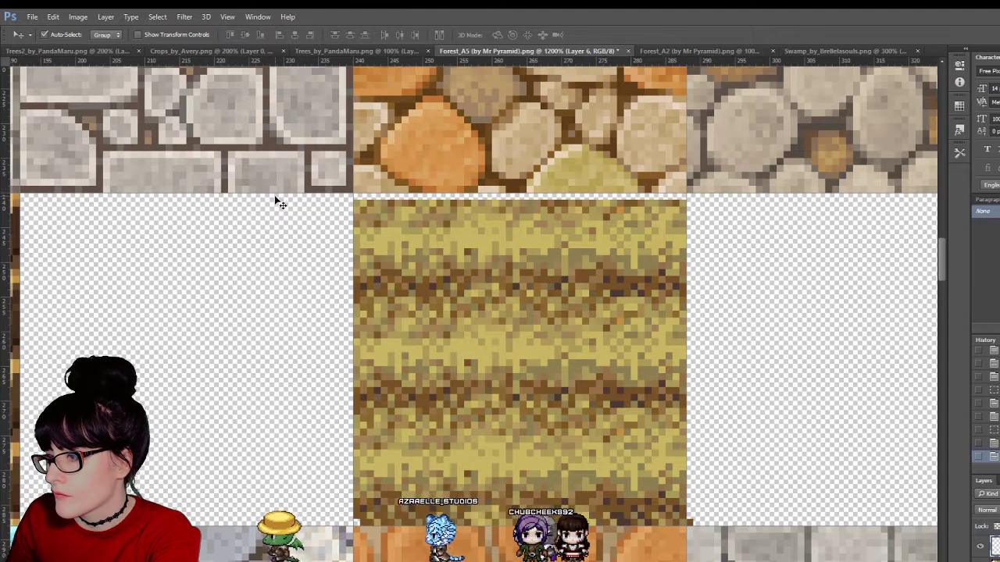
pyautogui.press('m')
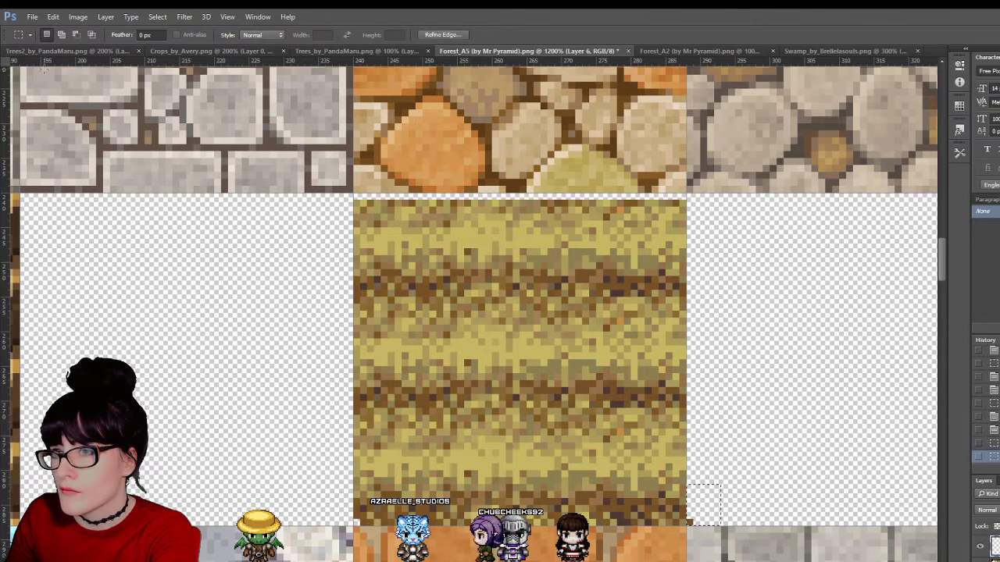
pyautogui.press('v')
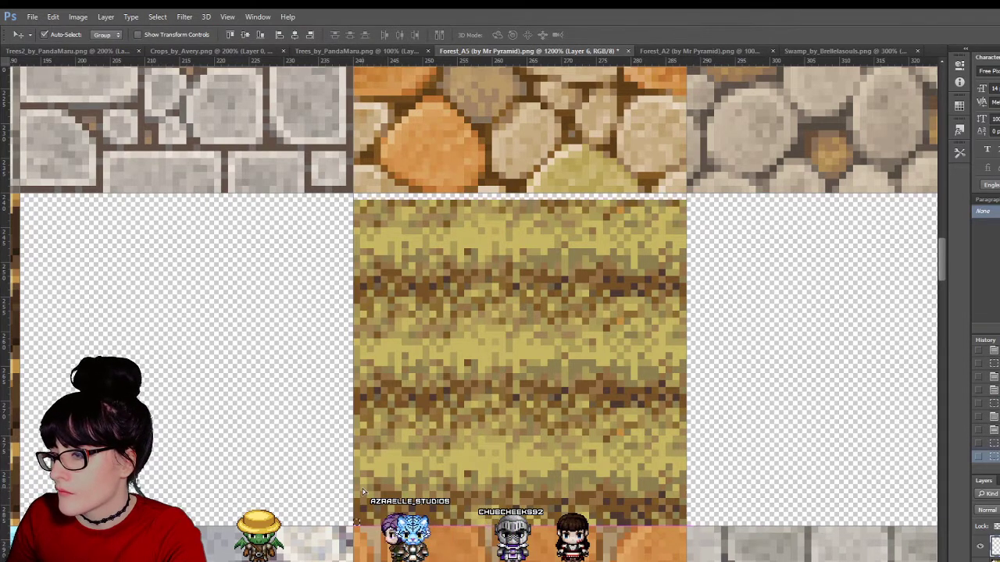
pyautogui.press('m')
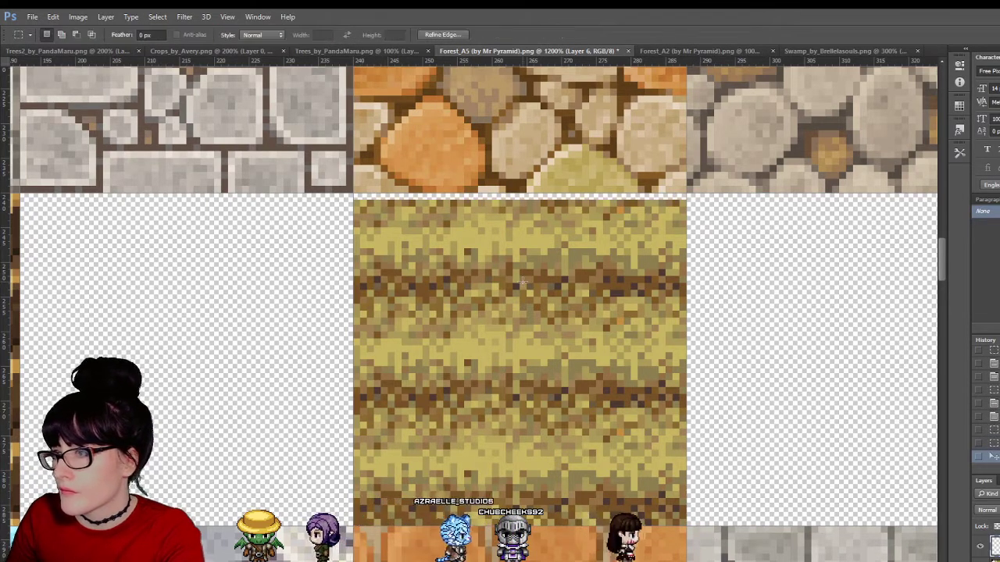
pyautogui.hotkey('ctrl', 'd')
pyautogui.hotkey('ctrl', 'e')
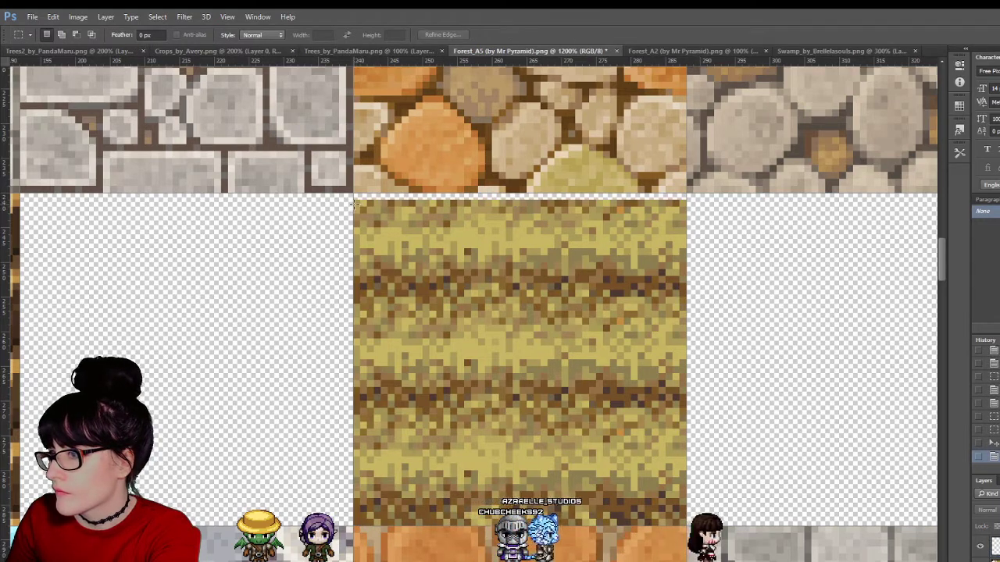
# Step: Copy the furrow tile's uppermost pixel row to a new layer and place it in the gap above, offset sideways
pyautogui.moveTo(353, 203); pyautogui.dragTo(802, 206)
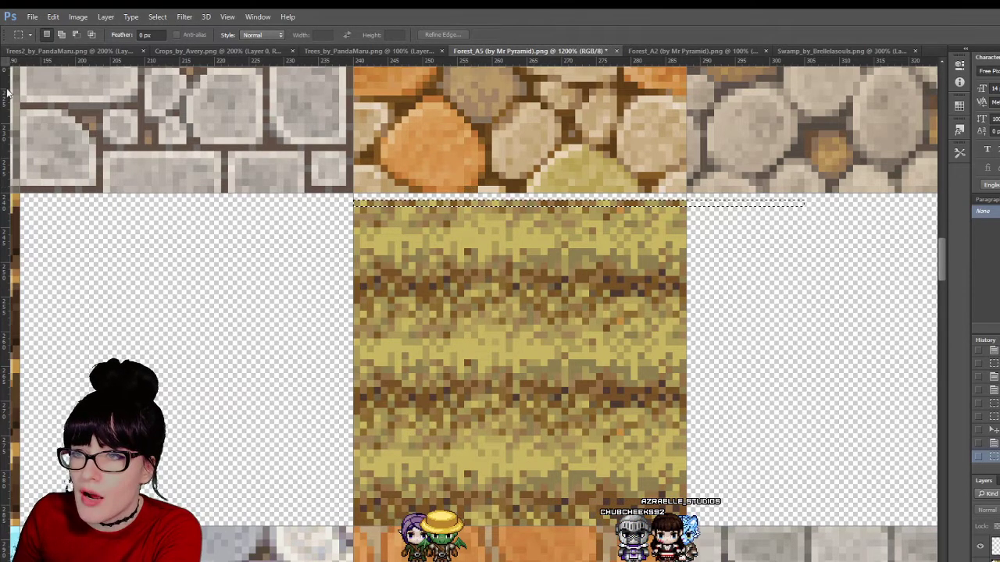
pyautogui.press('v')
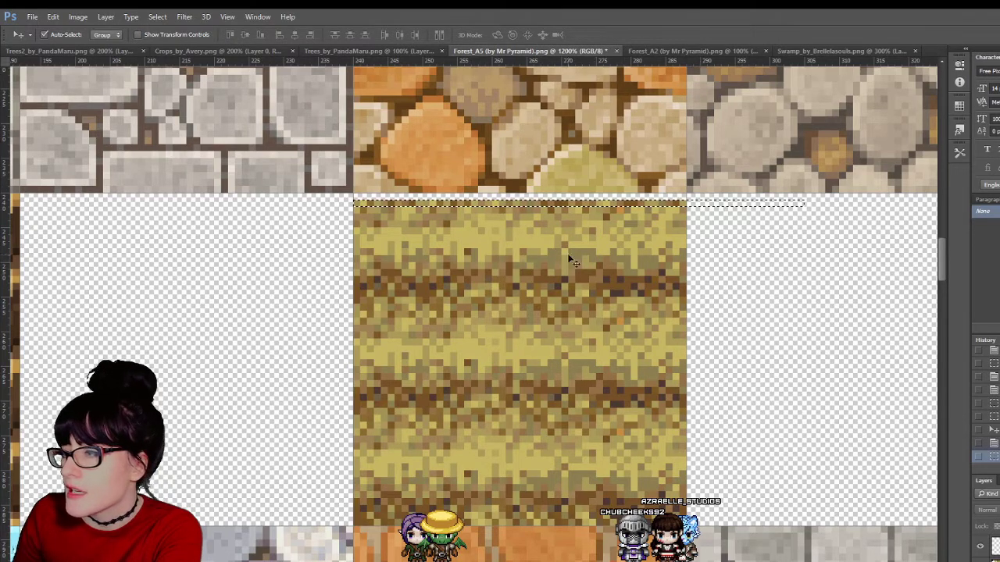
pyautogui.click(995, 547)
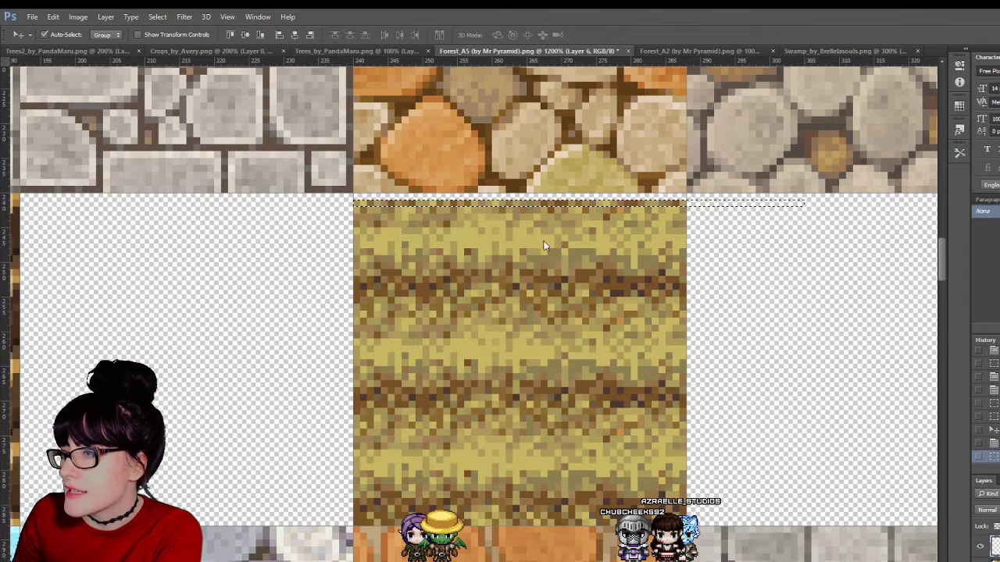
pyautogui.press('Up')
pyautogui.press('Up')
pyautogui.press('Up')
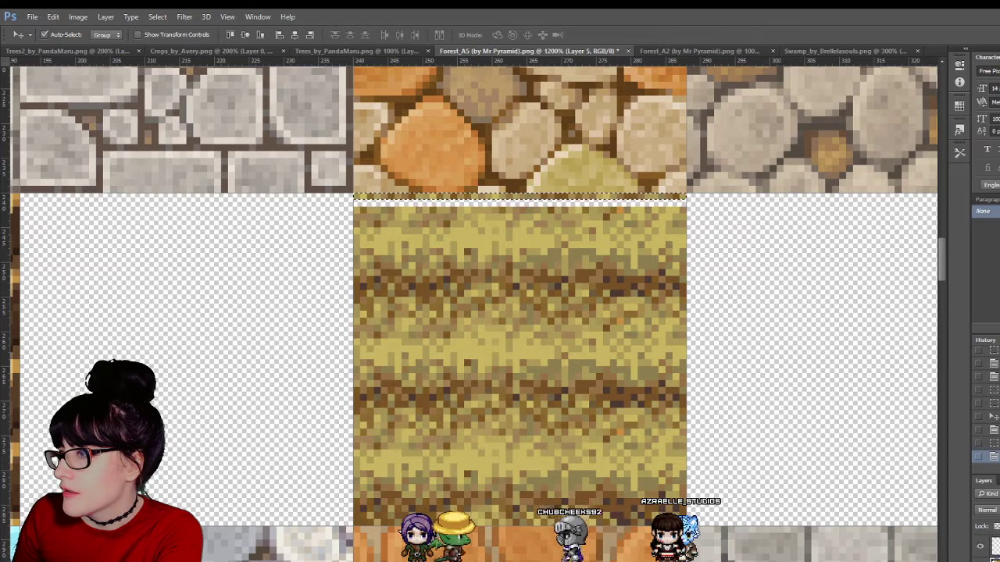
pyautogui.hotkey('ctrl', 'd')
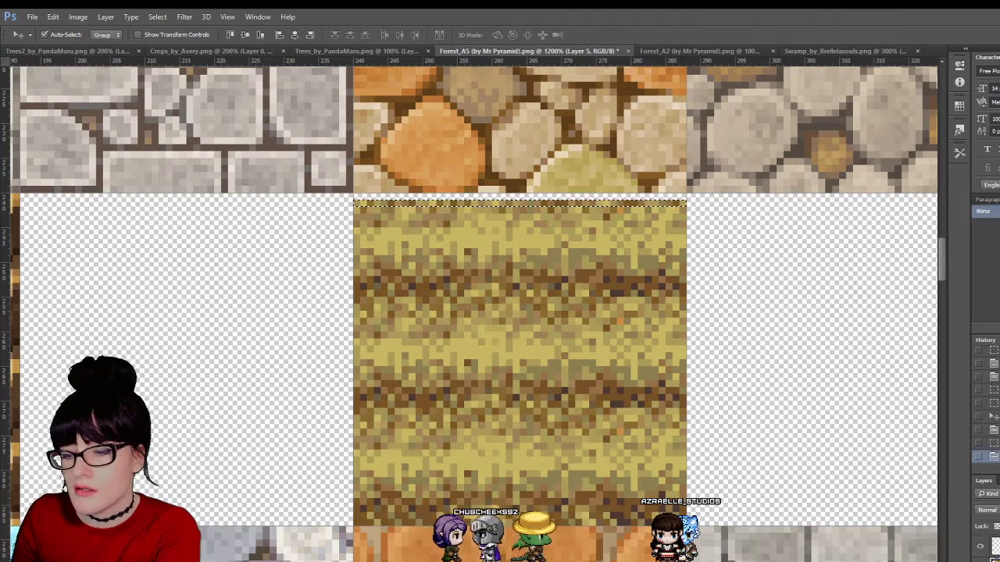
pyautogui.press('Up')
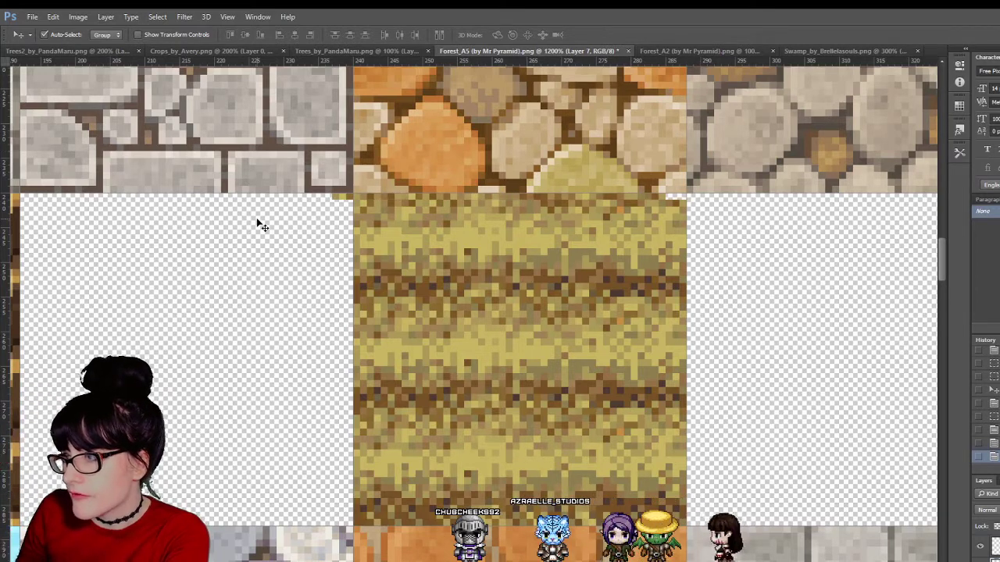
# Step: Move the copied row's overhanging pixels to its opposite end to close the tile's corner gap, and deselect
pyautogui.press('m')
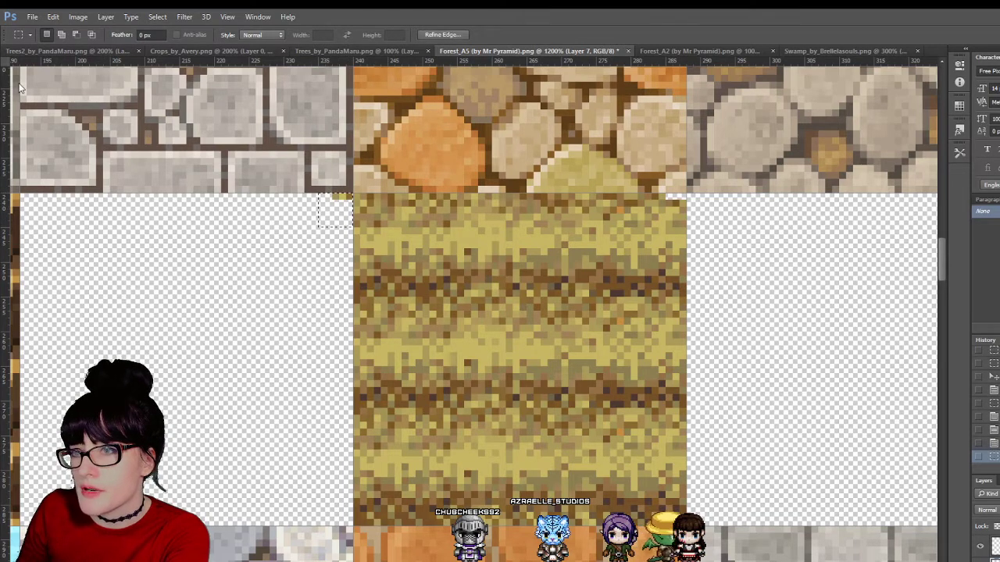
pyautogui.press('v')
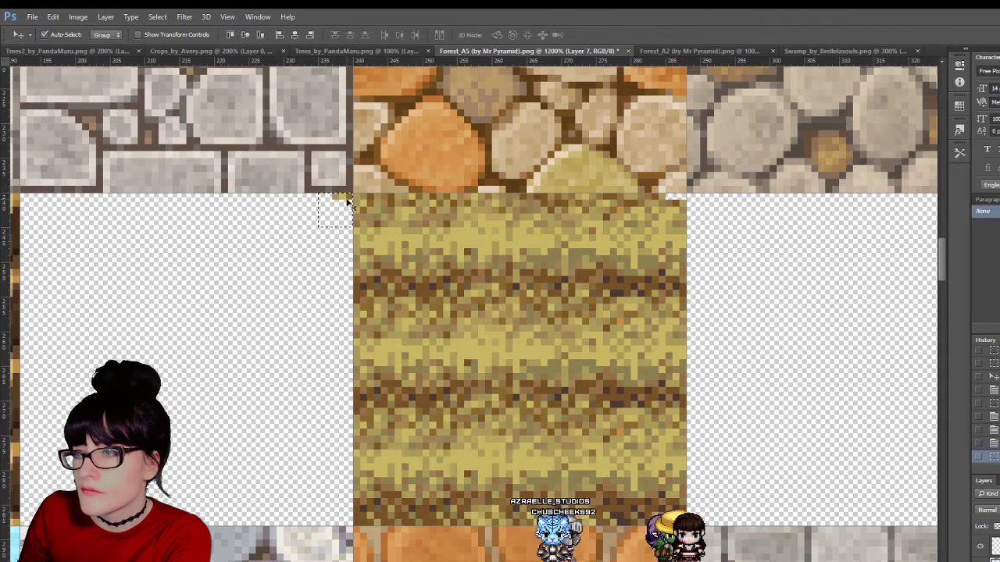
pyautogui.moveTo(337, 200); pyautogui.dragTo(684, 200)
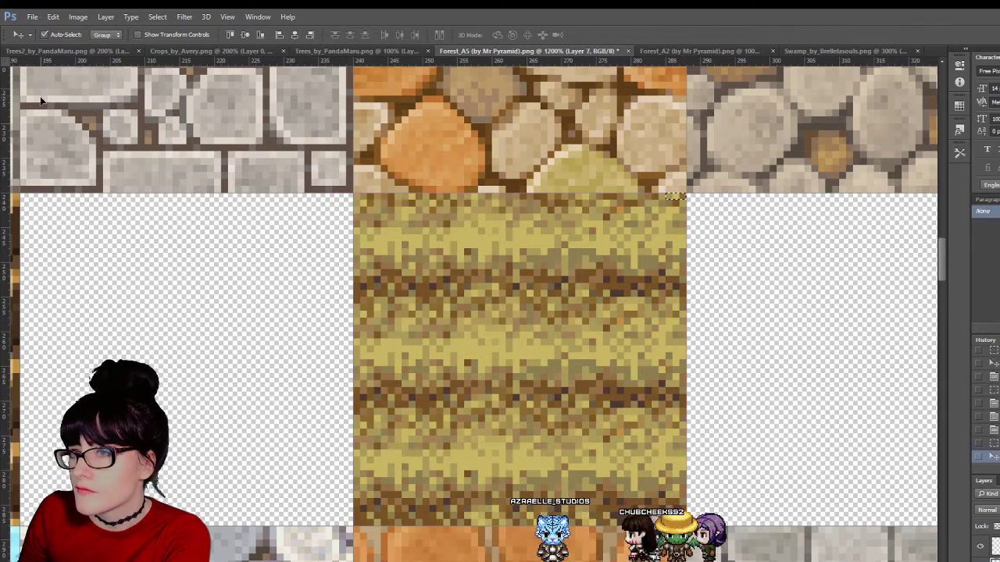
pyautogui.press('m')
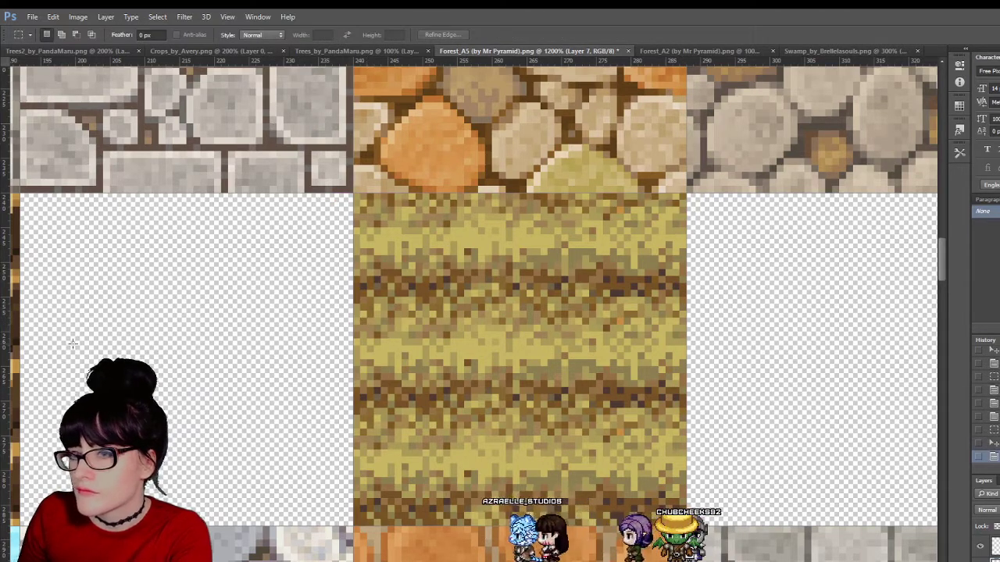
# Step: Inspect the filled-in horizontal-furrow tile against the rest of the tileset at lower zoom levels
pyautogui.press('z')
pyautogui.keyDown('alt'); pyautogui.click(562, 338); pyautogui.keyUp('alt')
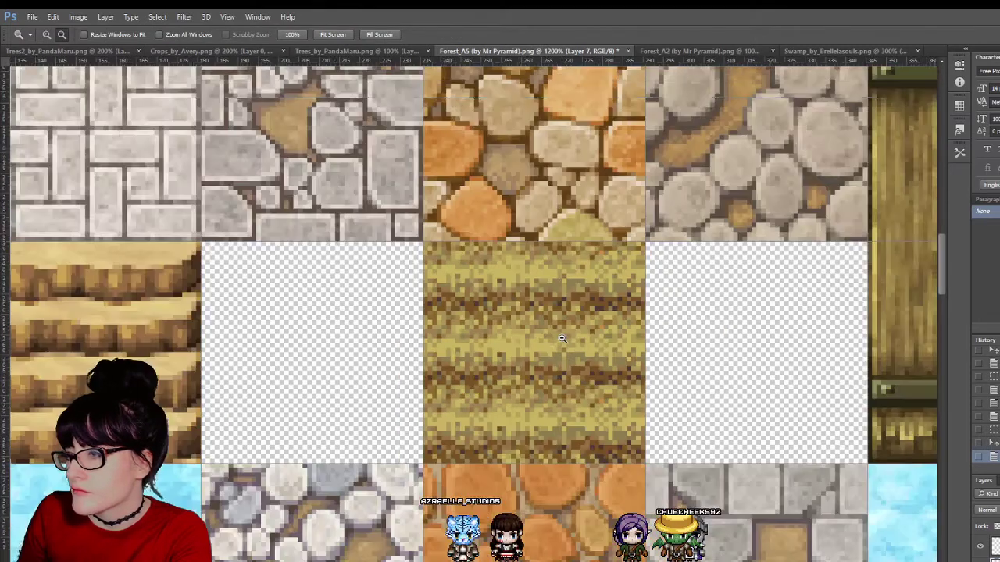
pyautogui.keyDown('alt'); pyautogui.click(561, 338); pyautogui.keyUp('alt')
pyautogui.keyDown('alt'); pyautogui.click(562, 339); pyautogui.keyUp('alt')
pyautogui.keyDown('alt'); pyautogui.click(570, 341); pyautogui.keyUp('alt')
pyautogui.keyDown('alt'); pyautogui.click(581, 345); pyautogui.keyUp('alt')
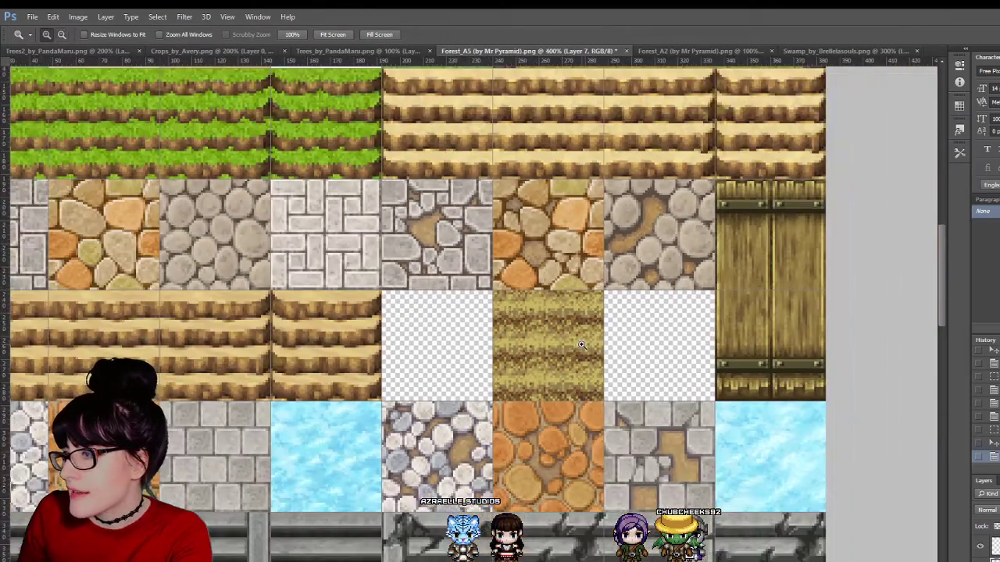
pyautogui.keyDown('alt'); pyautogui.click(581, 344); pyautogui.keyUp('alt')
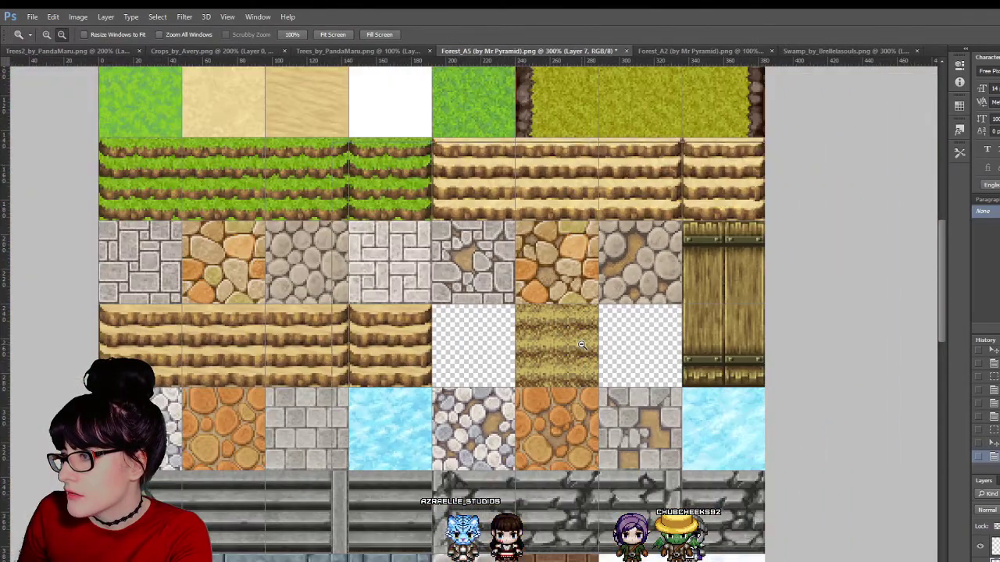
pyautogui.keyDown('alt'); pyautogui.click(581, 344); pyautogui.keyUp('alt')
pyautogui.click(581, 345)
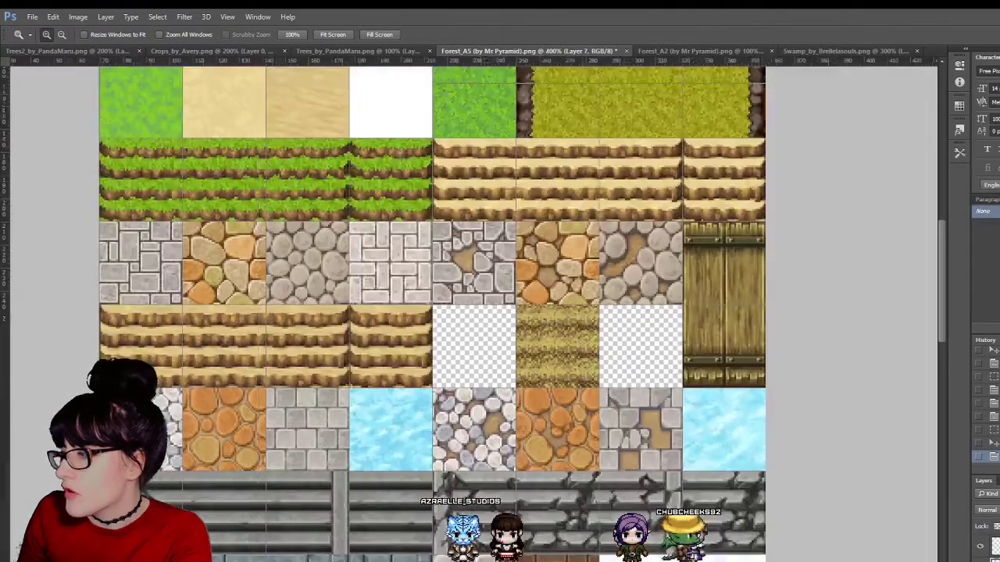
# Step: Duplicate the horizontal-furrow tile into the empty cells on both sides so three copies sit in a row
pyautogui.click(581, 345)
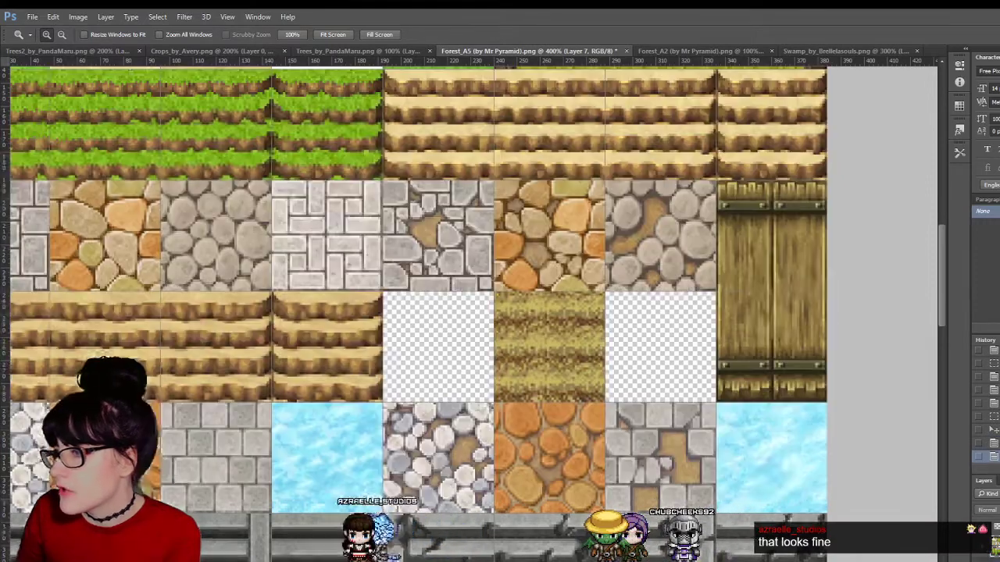
pyautogui.press('m')
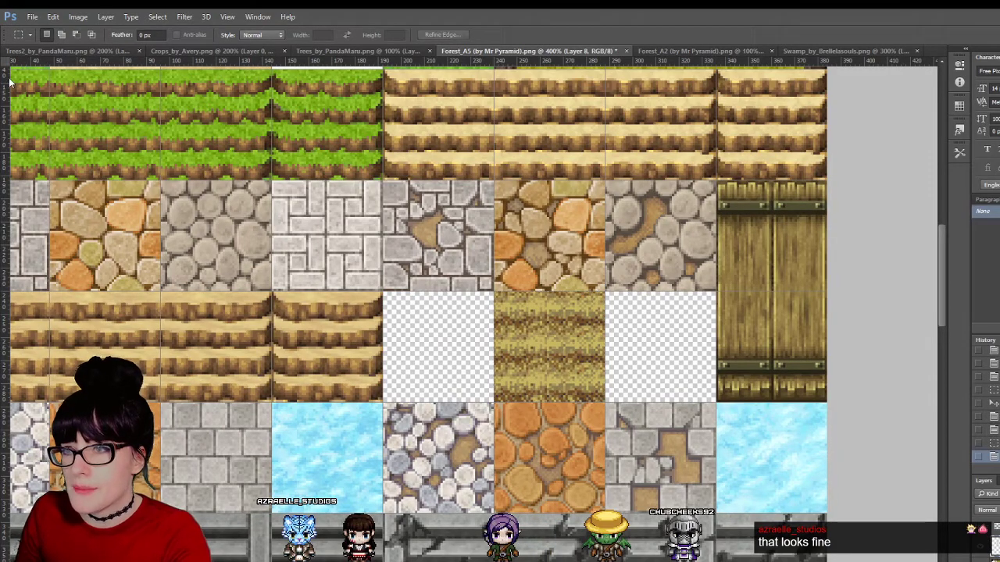
pyautogui.press('v')
pyautogui.moveTo(495, 337); pyautogui.dragTo(418, 337)
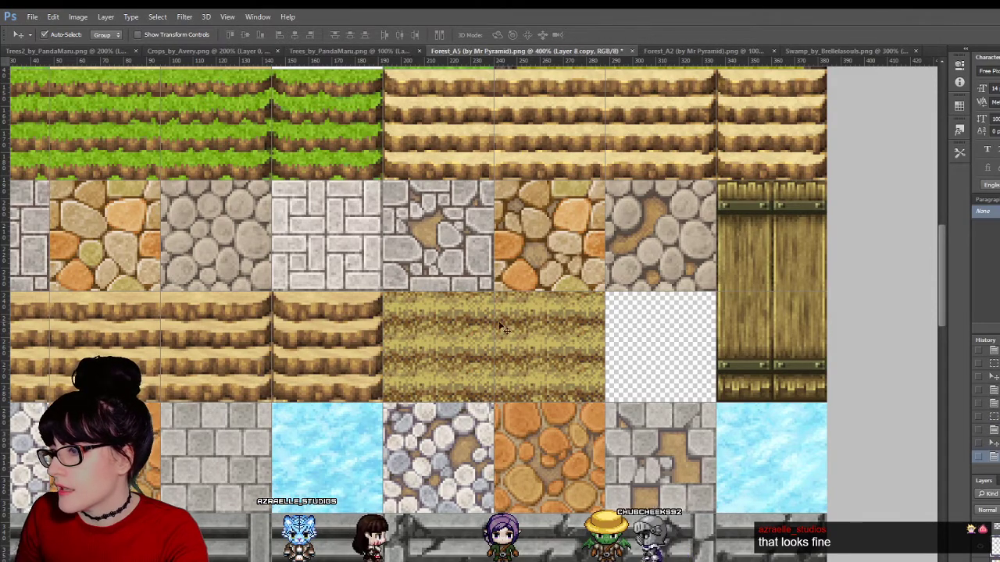
pyautogui.moveTo(558, 376); pyautogui.dragTo(411, 363)
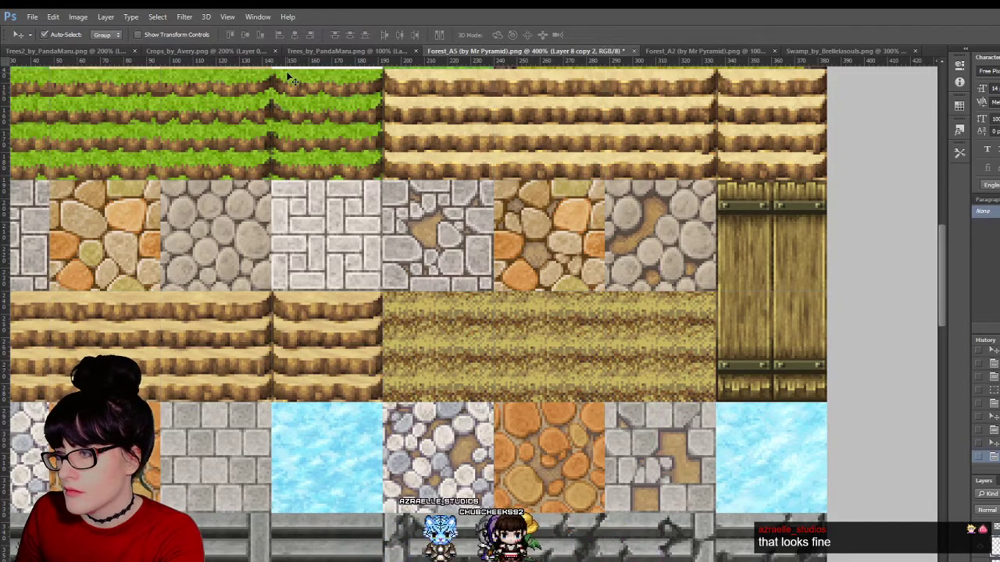
# Step: Examine the seams between the three horizontal-furrow tiles at several zoom levels
pyautogui.press('z')
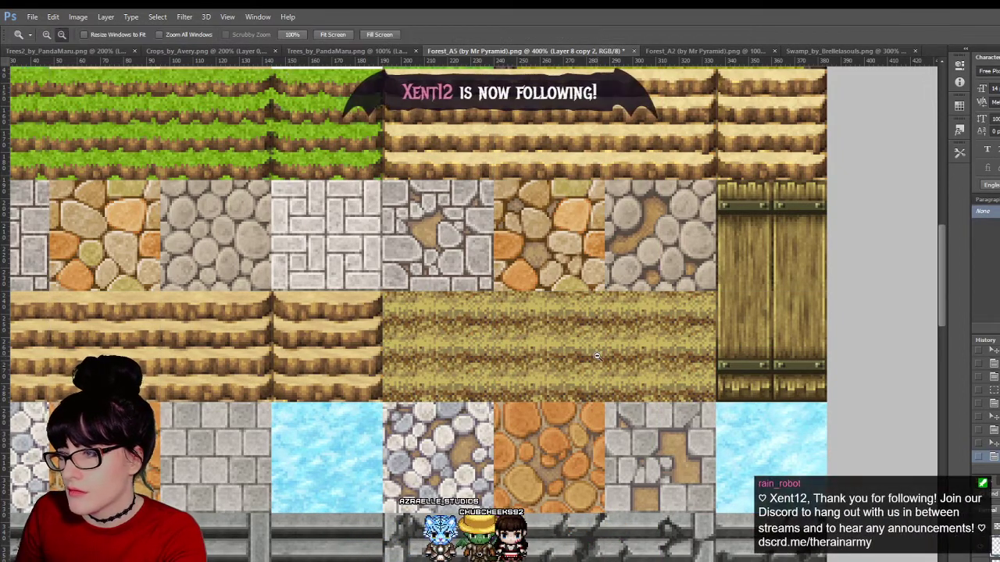
pyautogui.keyDown('alt'); pyautogui.click(596, 356); pyautogui.keyUp('alt')
pyautogui.keyDown('alt'); pyautogui.click(549, 347); pyautogui.keyUp('alt')
pyautogui.keyDown('alt'); pyautogui.click(546, 347); pyautogui.keyUp('alt')
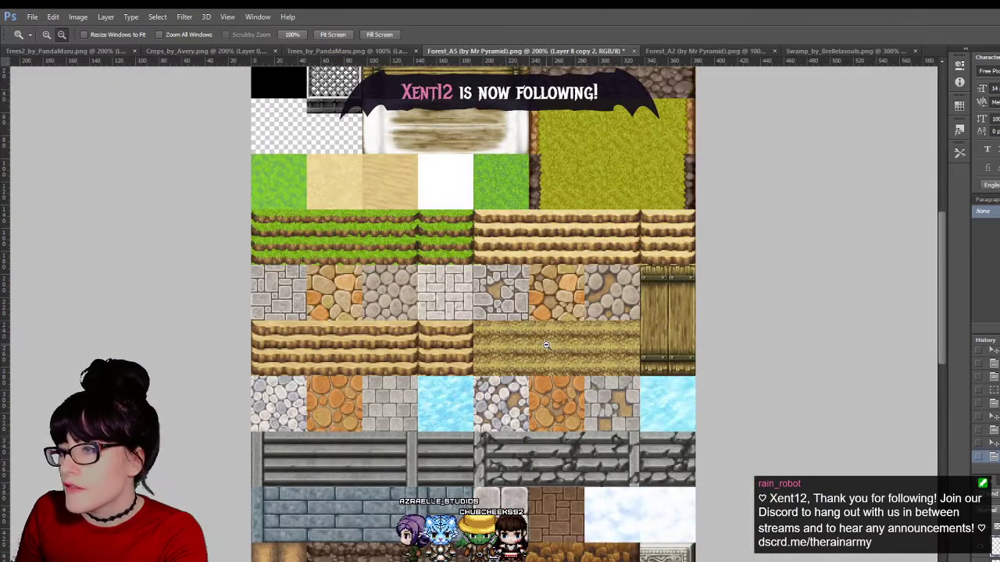
pyautogui.keyDown('alt'); pyautogui.click(603, 445); pyautogui.keyUp('alt')
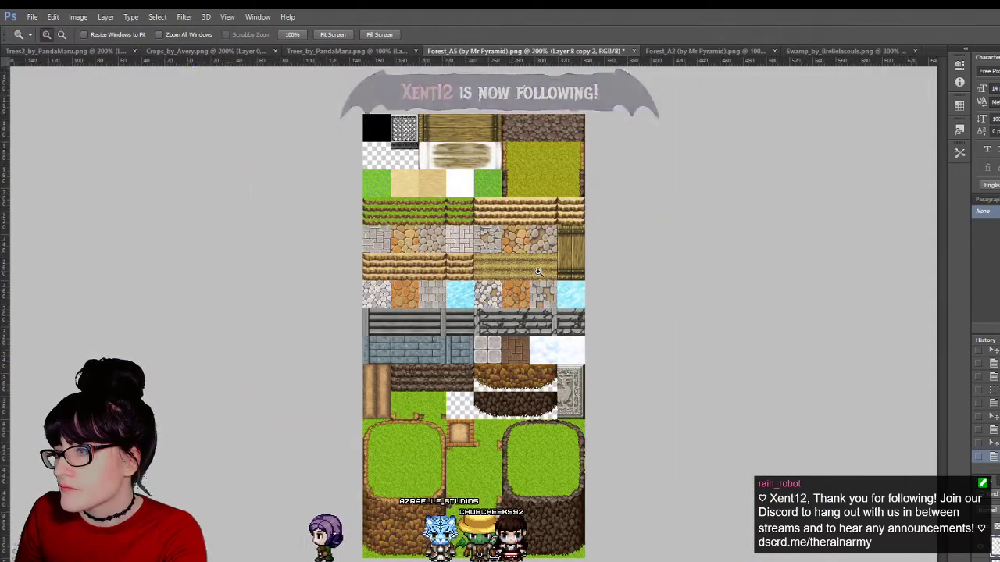
pyautogui.click(521, 318)
pyautogui.keyDown('alt'); pyautogui.click(501, 271); pyautogui.keyUp('alt')
pyautogui.keyDown('alt'); pyautogui.click(529, 324); pyautogui.keyUp('alt')
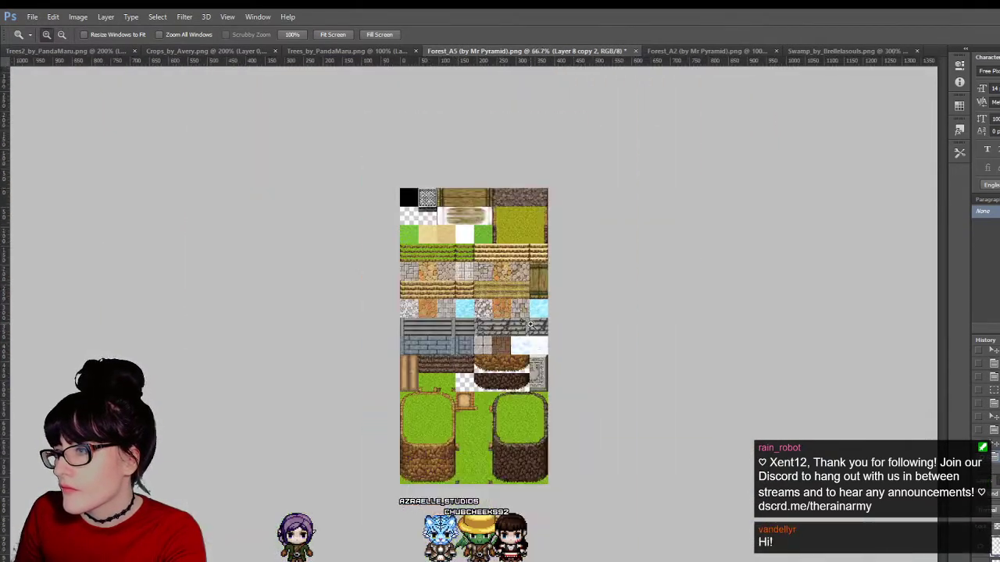
pyautogui.click(528, 281)
pyautogui.click(538, 272)
pyautogui.click(550, 259)
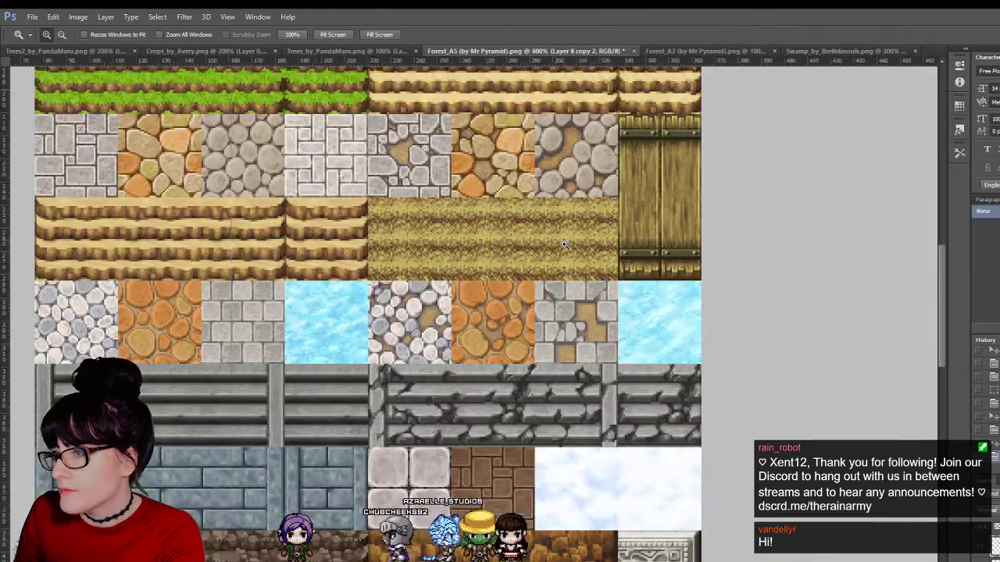
pyautogui.click(564, 245)
pyautogui.click(561, 243)
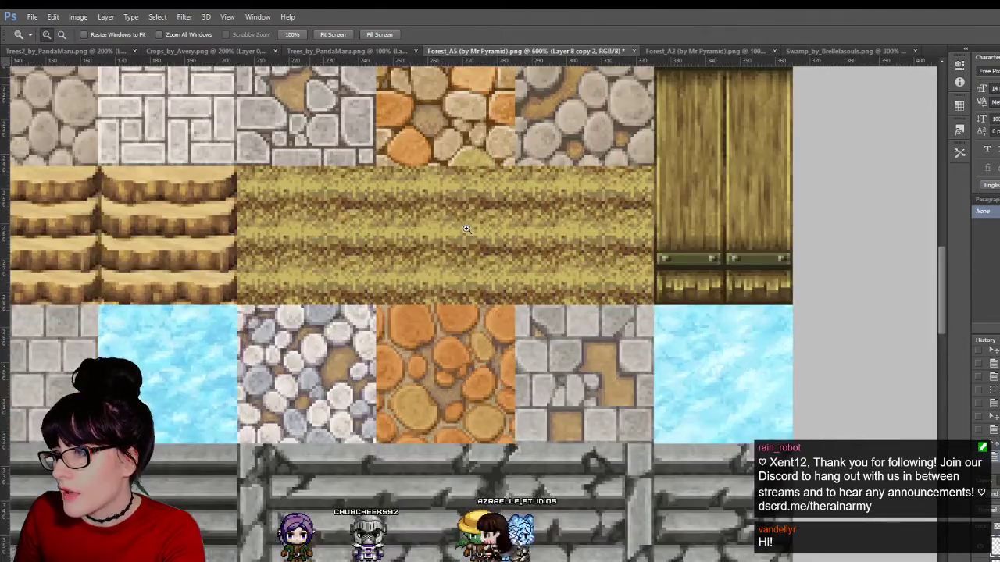
pyautogui.click(466, 228)
pyautogui.click(466, 228)
pyautogui.scroll(2, 658, 180)
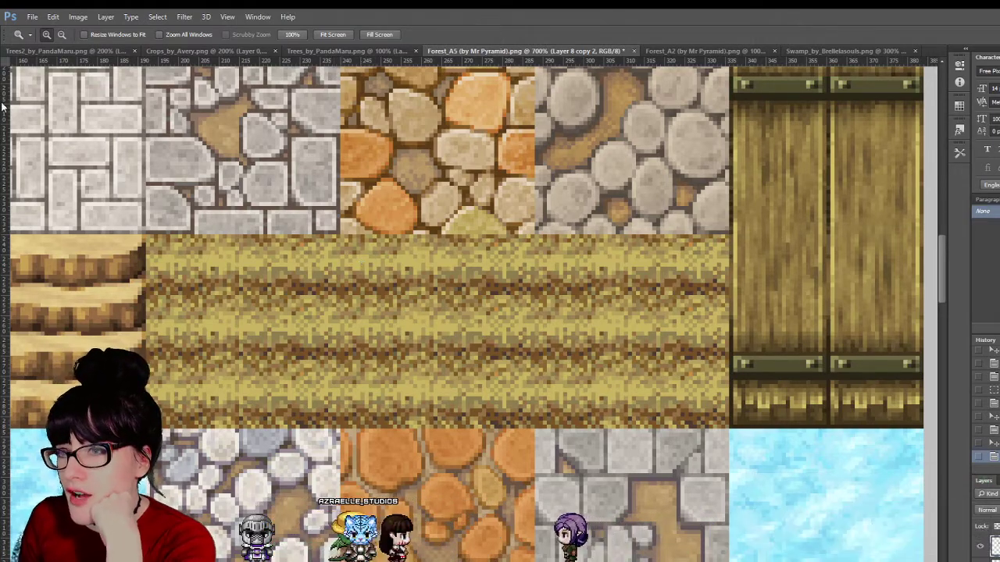
# Step: Clear the two furrow tiles nearest the wooden door, leaving only the one beside the sand-coloured ledge tiles
pyautogui.press('m')
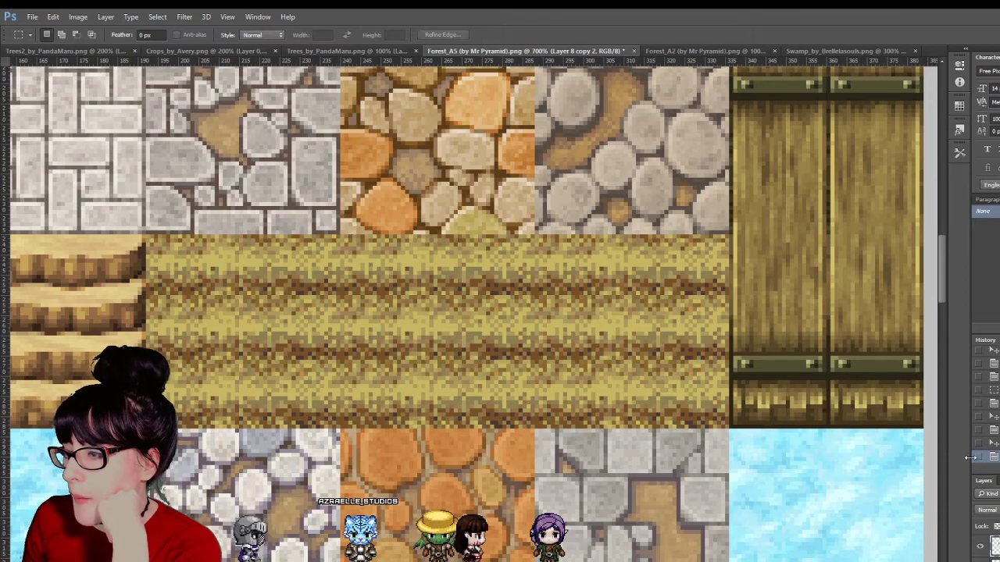
pyautogui.scroll(-4, 469, 312)
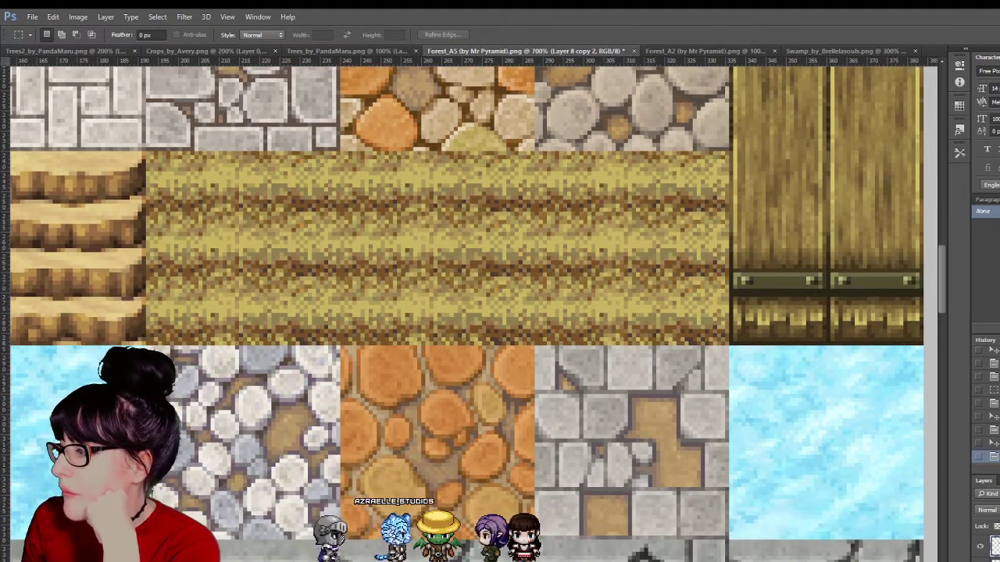
pyautogui.scroll(2, 545, 401)
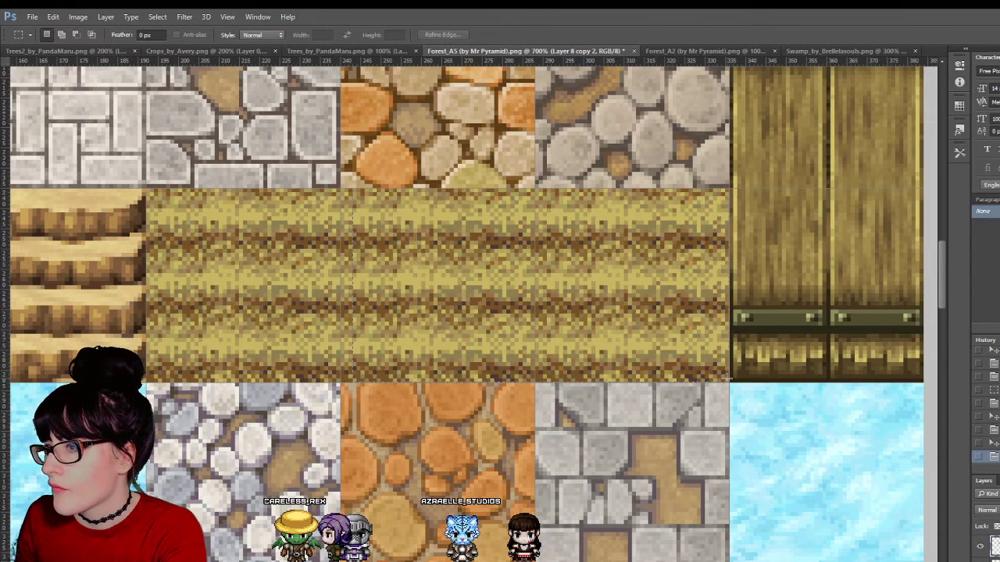
pyautogui.moveTo(728, 378); pyautogui.dragTo(731, 383)
pyautogui.press('Left')
pyautogui.press('Left')
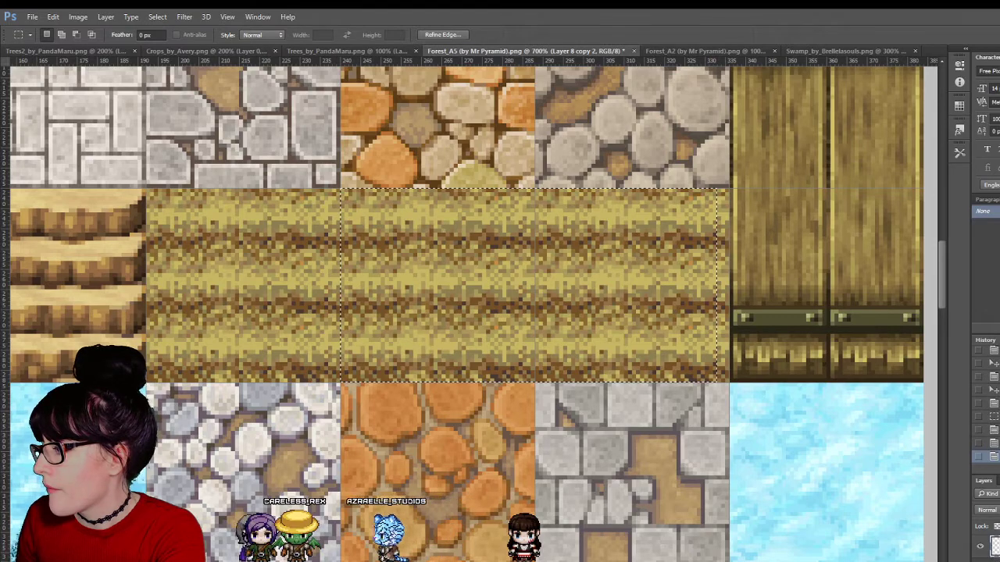
pyautogui.press('Left')
pyautogui.press('Right')
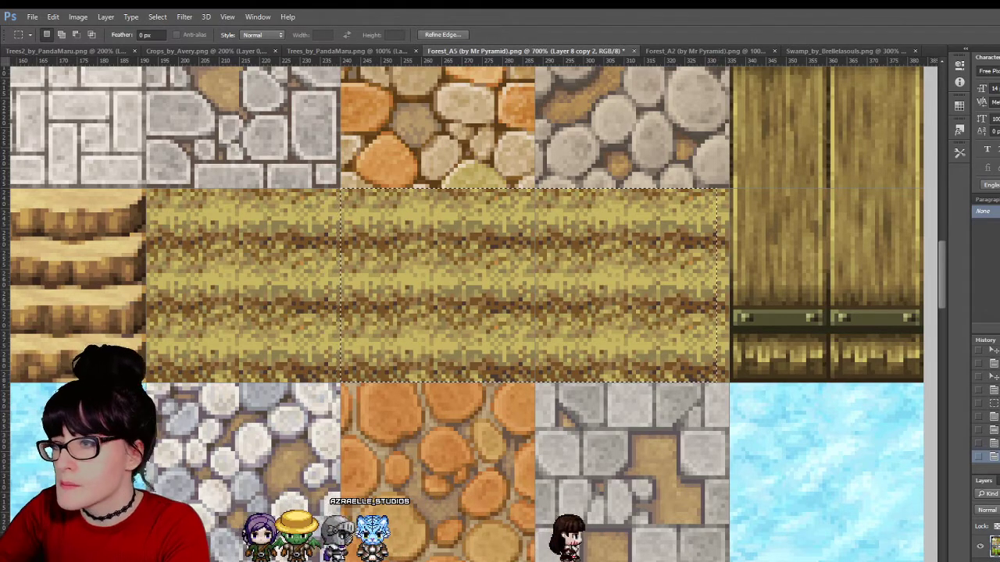
pyautogui.press('Delete')
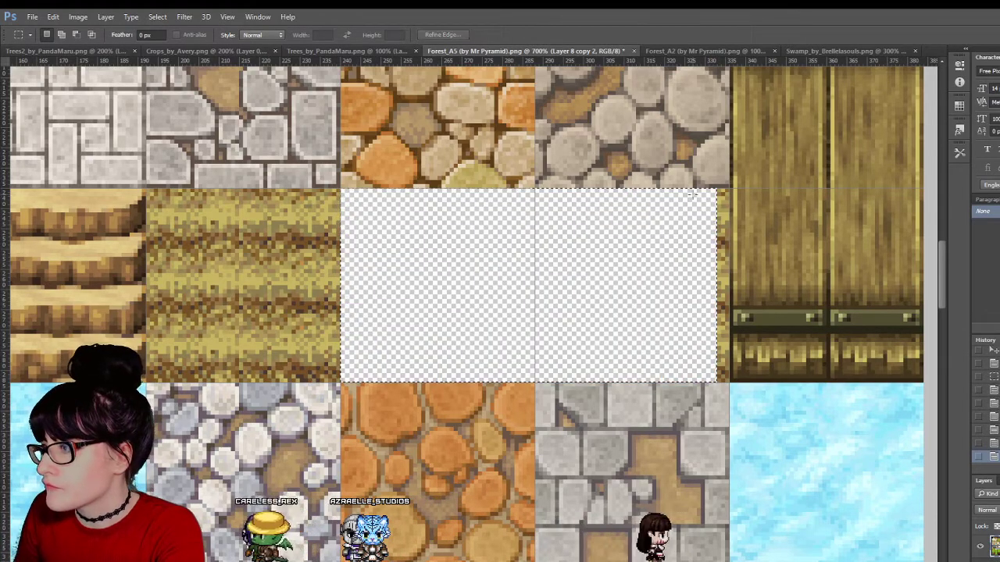
pyautogui.moveTo(692, 191); pyautogui.dragTo(728, 383)
pyautogui.press('Delete')
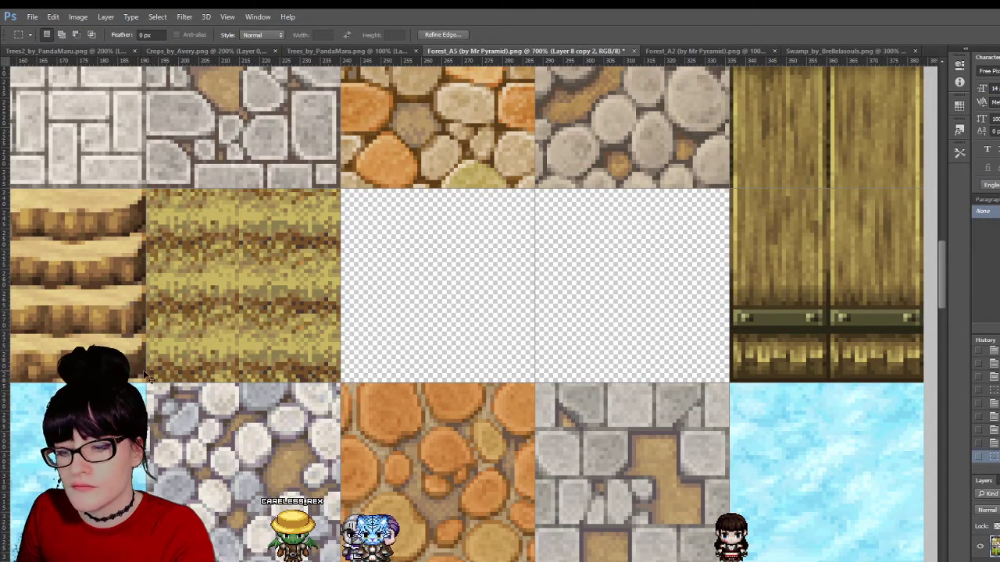
# Step: Copy the horizontal-furrow tile into the adjacent empty cell and rotate the copy a quarter turn to make vertical furrows
pyautogui.press('v')
pyautogui.moveTo(242, 253); pyautogui.dragTo(438, 251)
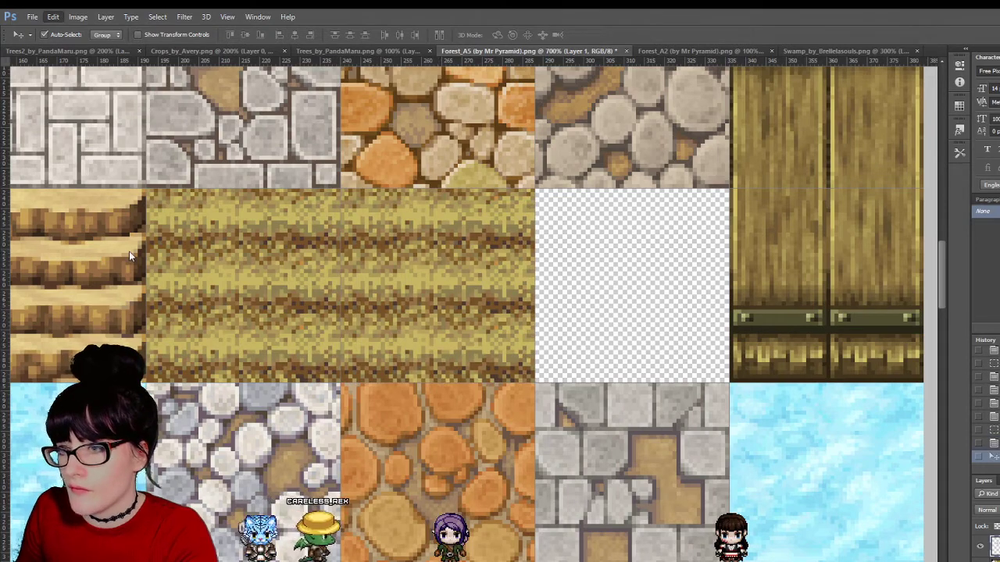
pyautogui.click(257, 351)
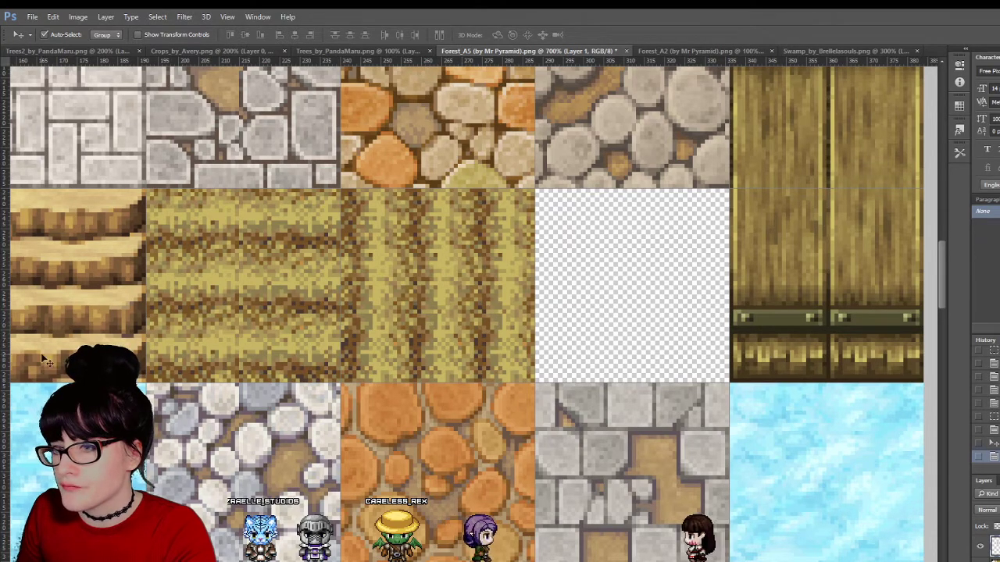
# Step: Compare the horizontal- and vertical-furrow tiles with the rest of the tileset at lower zoom levels
pyautogui.press('z')
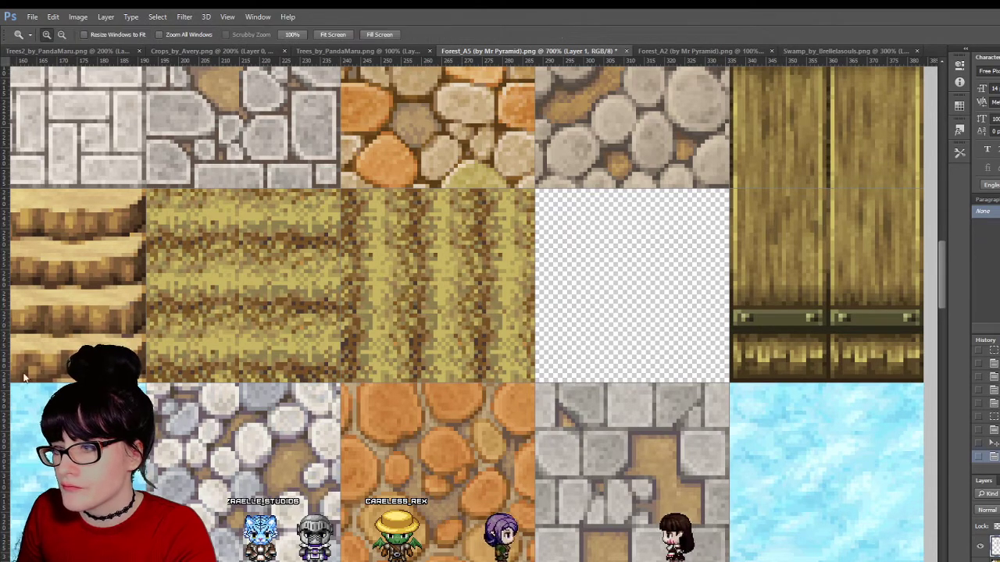
pyautogui.click(452, 259)
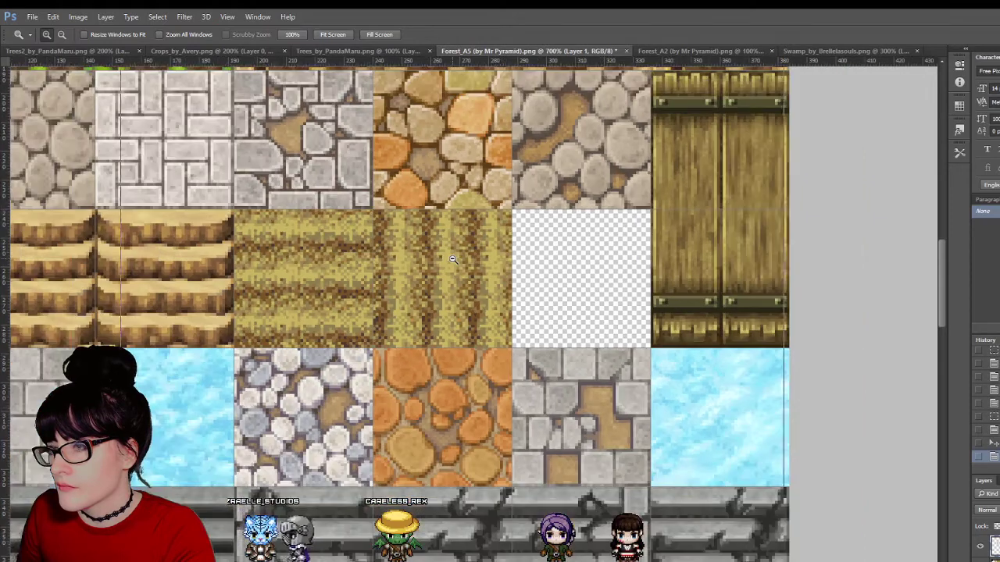
pyautogui.click(452, 259)
pyautogui.click(452, 259)
pyautogui.click(453, 259)
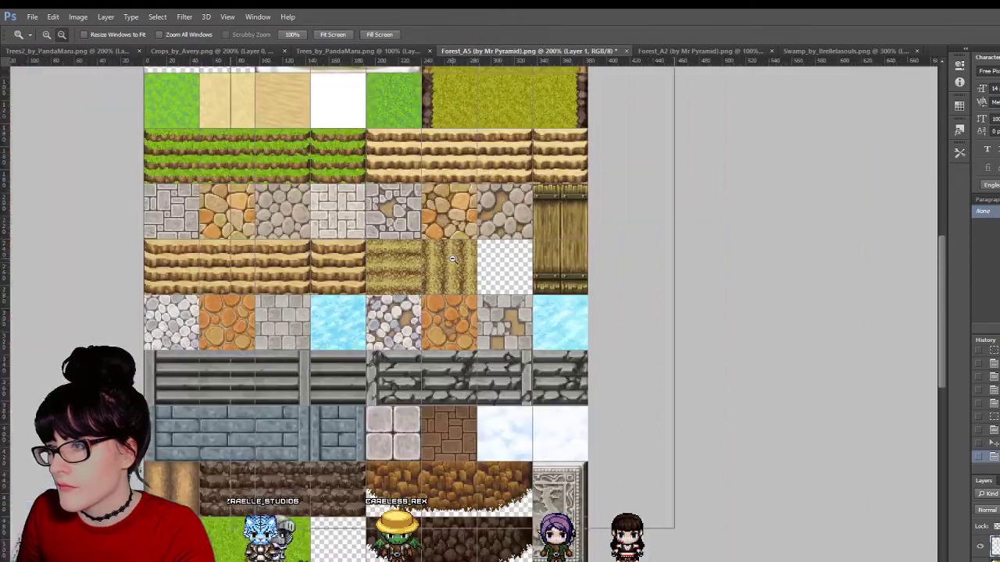
pyautogui.click(452, 259)
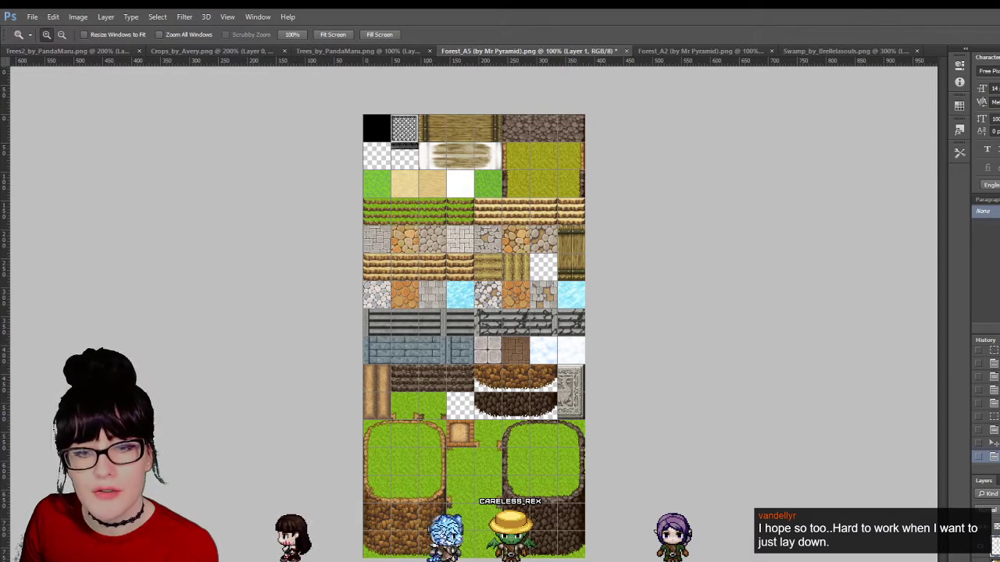
# Step: Switch to RPG Maker and examine the map's field area and the tiles available in its tileset palette
pyautogui.hotkey('alt', 'Tab')
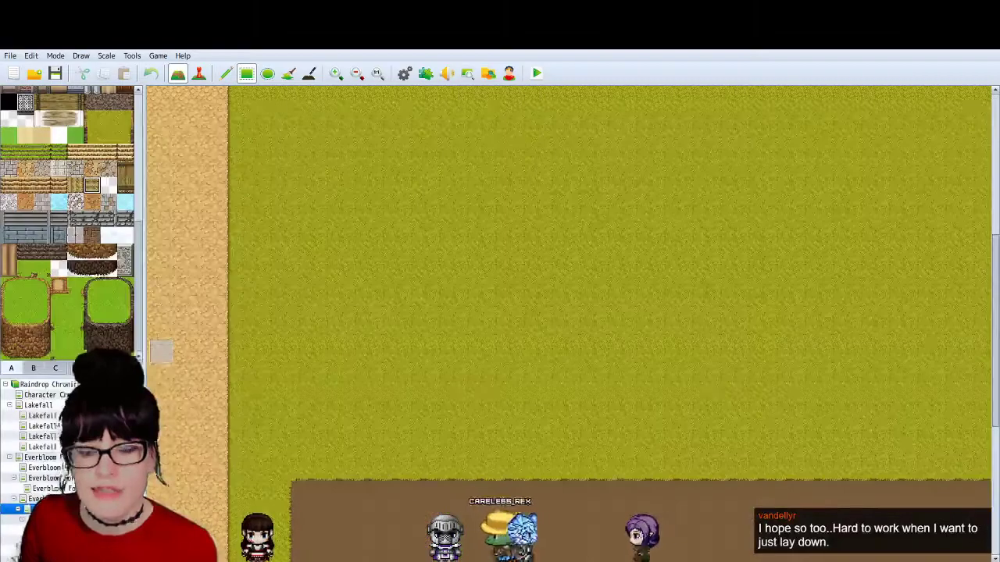
pyautogui.hscroll(-5, 449, 403)
pyautogui.scroll(-1, 449, 404)
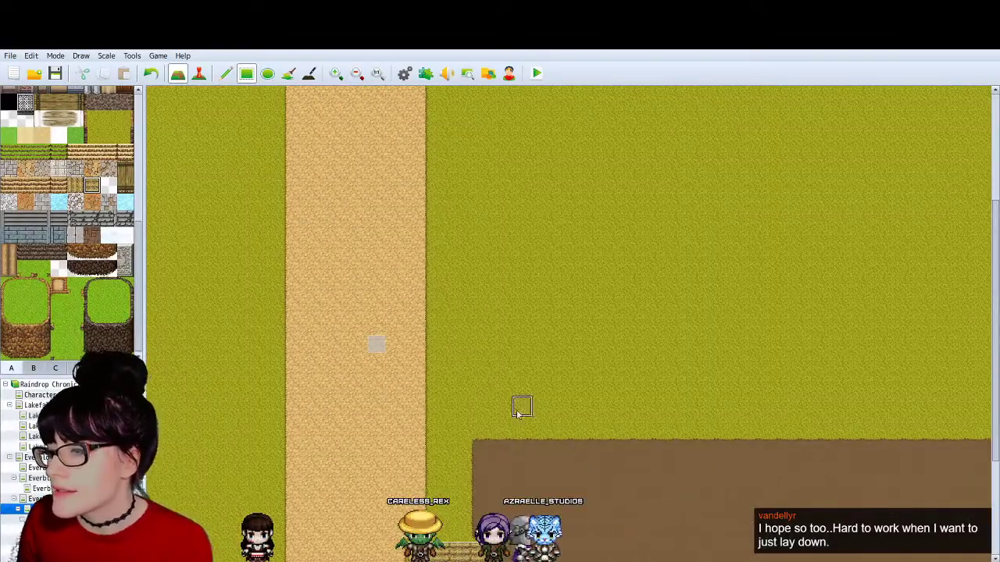
pyautogui.hscroll(-3, 560, 447)
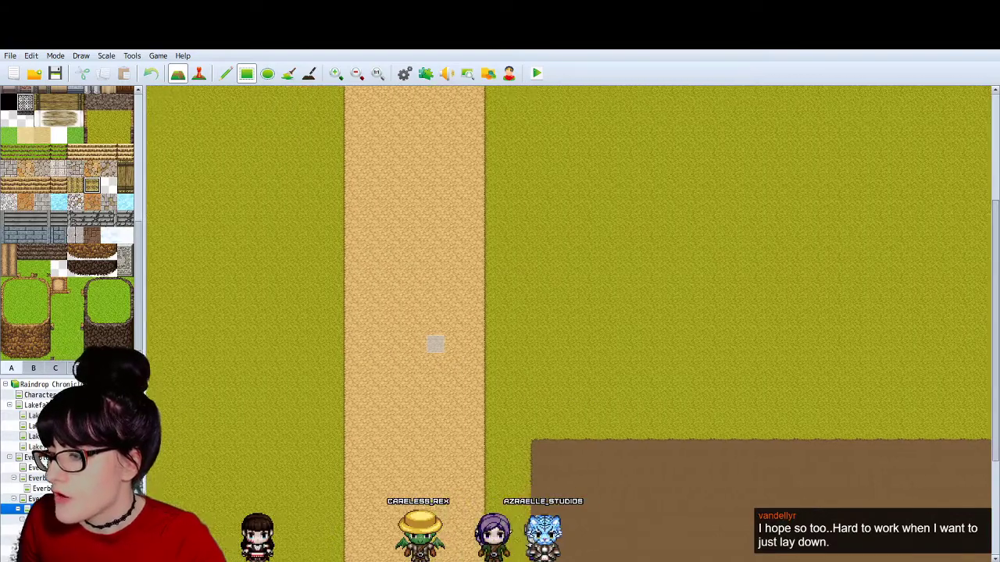
pyautogui.scroll(-3, 560, 447)
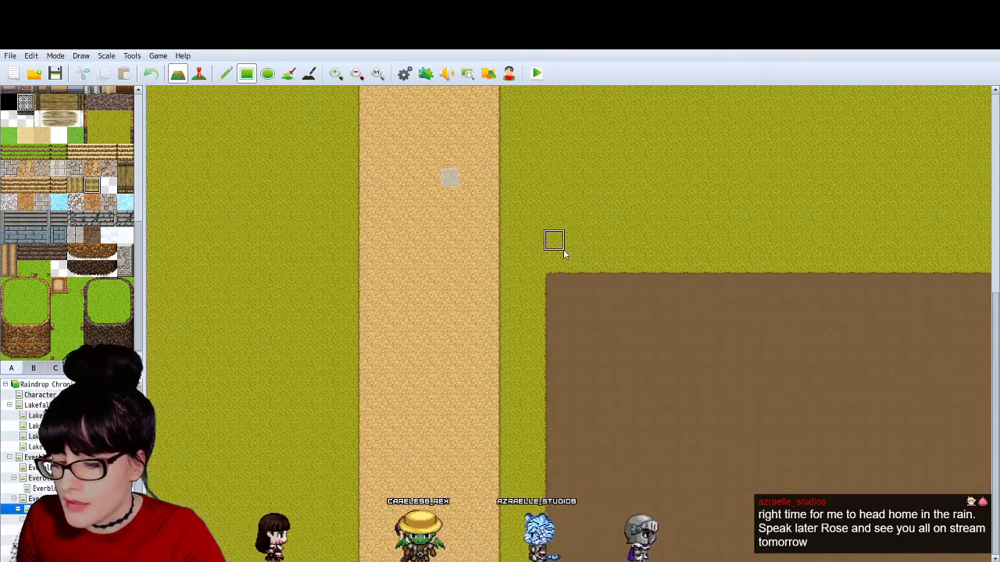
pyautogui.scroll(3, 578, 301)
pyautogui.scroll(3, 582, 314)
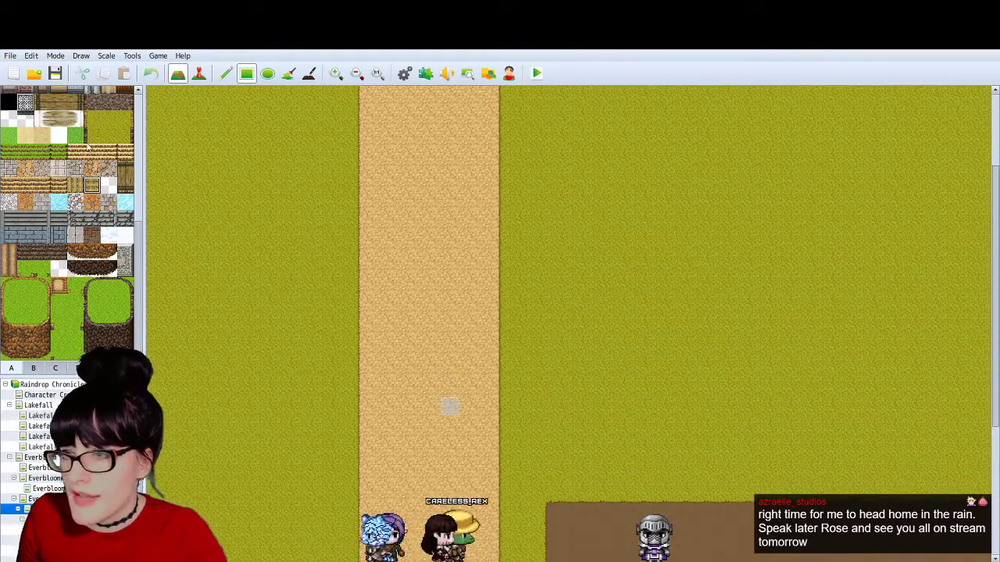
pyautogui.scroll(5, 89, 119)
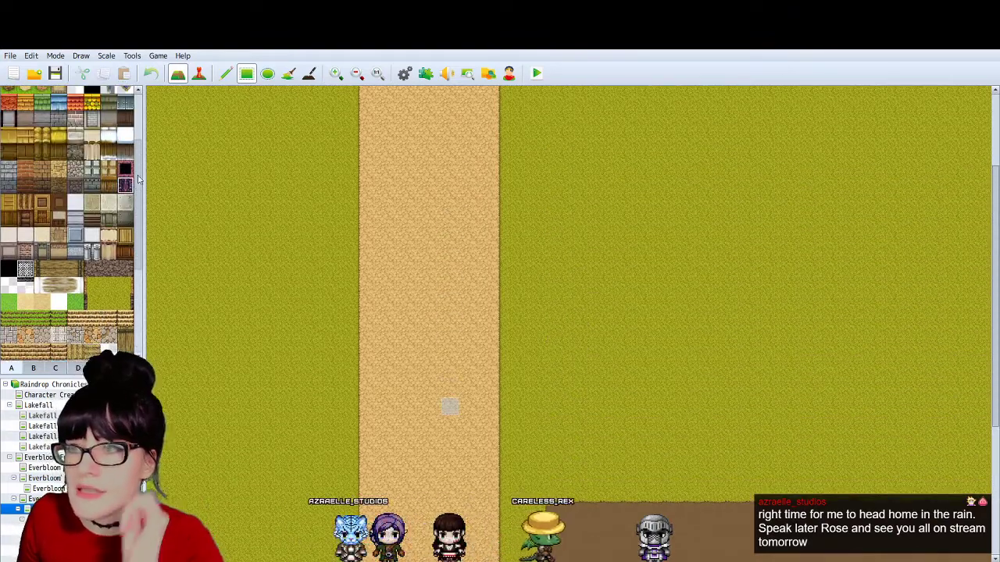
pyautogui.scroll(-5, 136, 160)
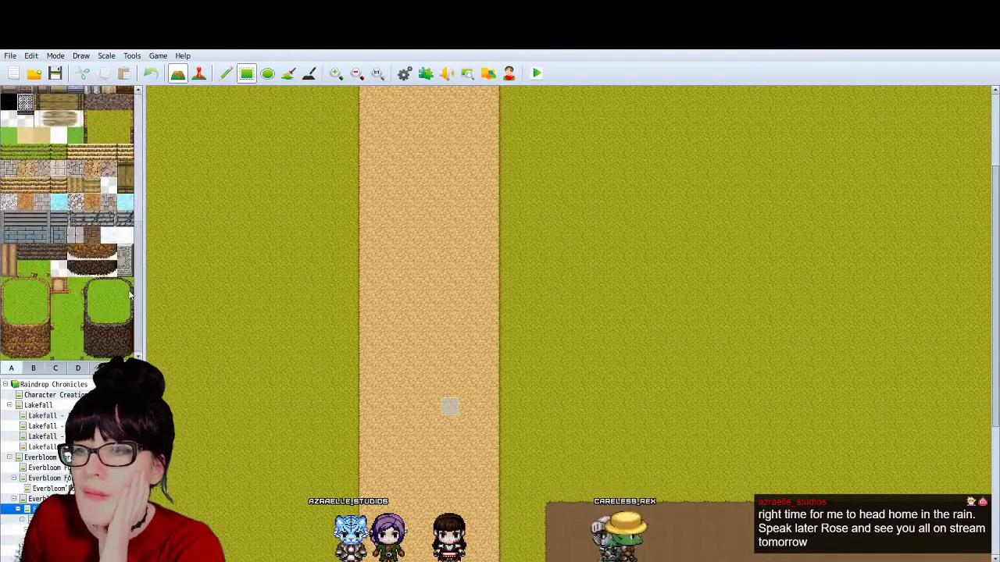
pyautogui.scroll(5, 72, 287)
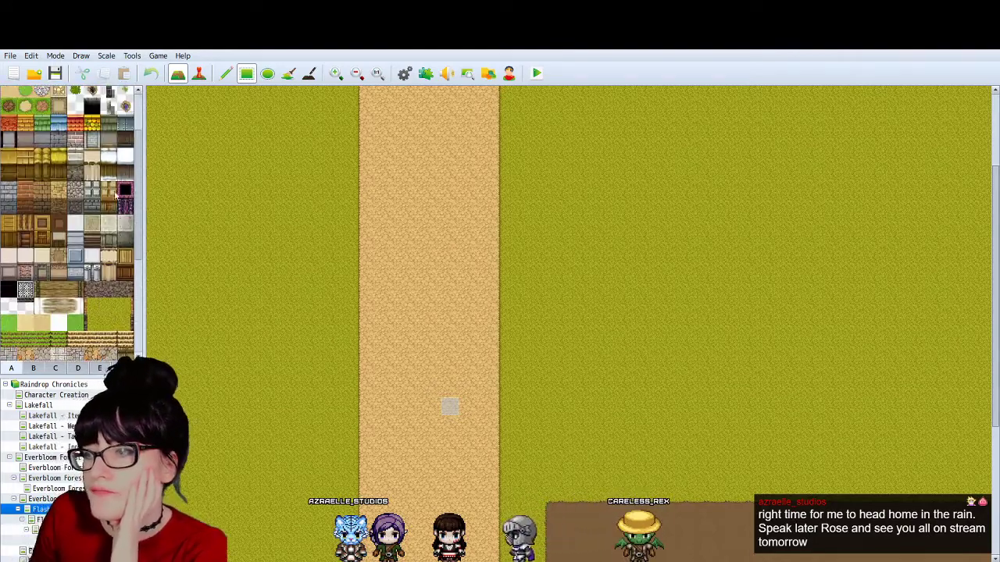
pyautogui.scroll(2, 118, 152)
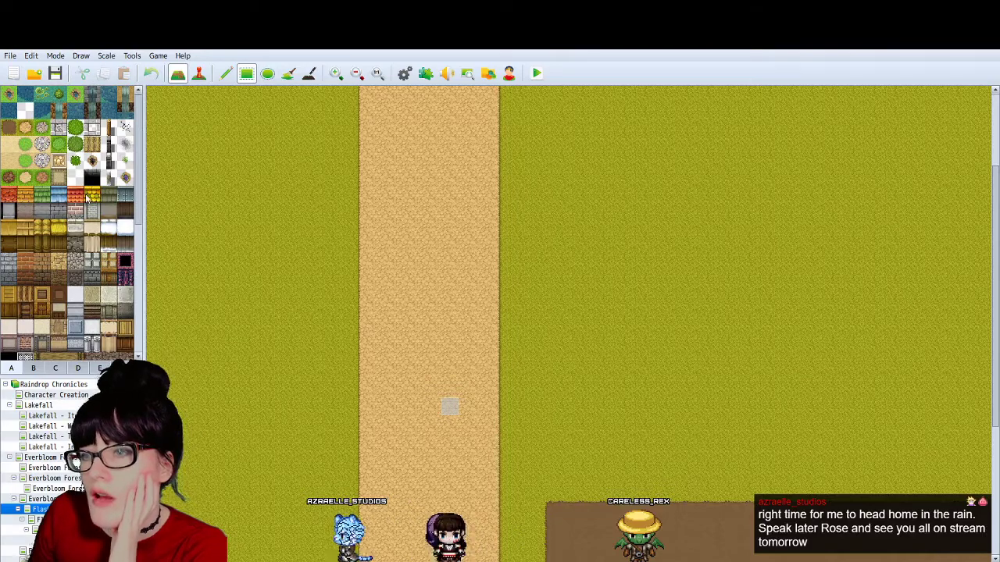
# Step: Start a playtest of the game, saving the changes to the project
pyautogui.click(537, 72)
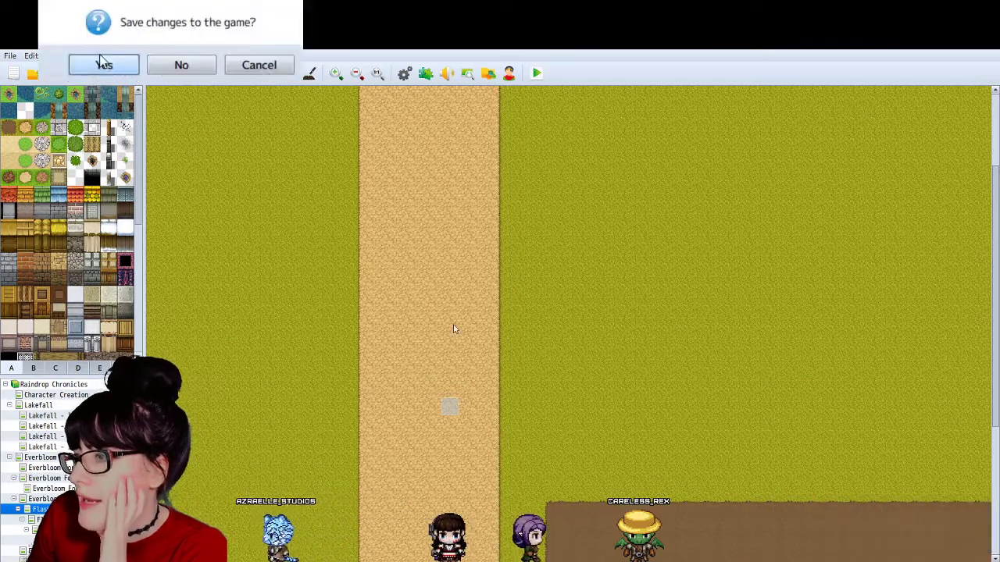
pyautogui.click(101, 62)
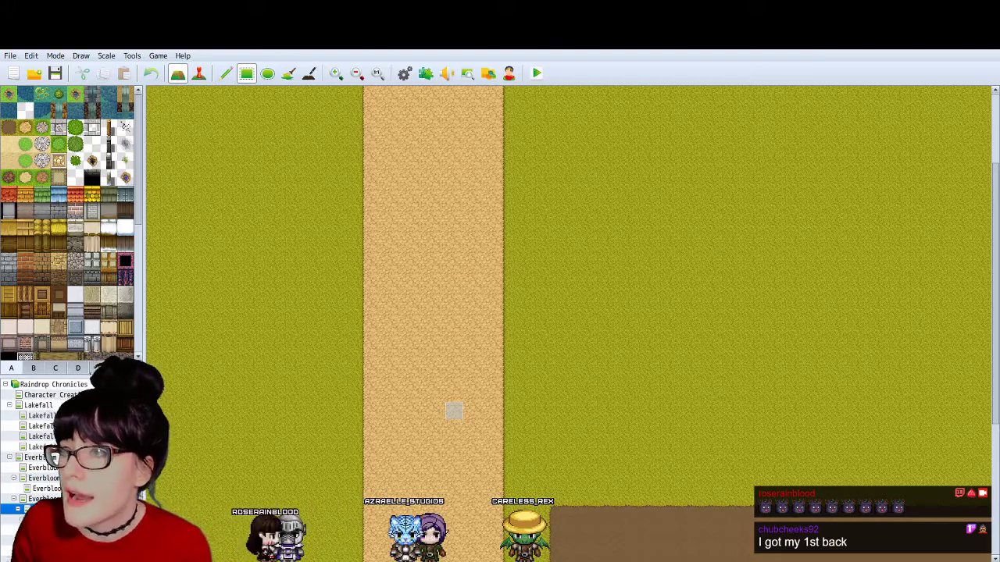
# Step: Fill a large rectangle of the grass left of the sand path with the plain brown soil tile
pyautogui.scroll(-4, 453, 149)
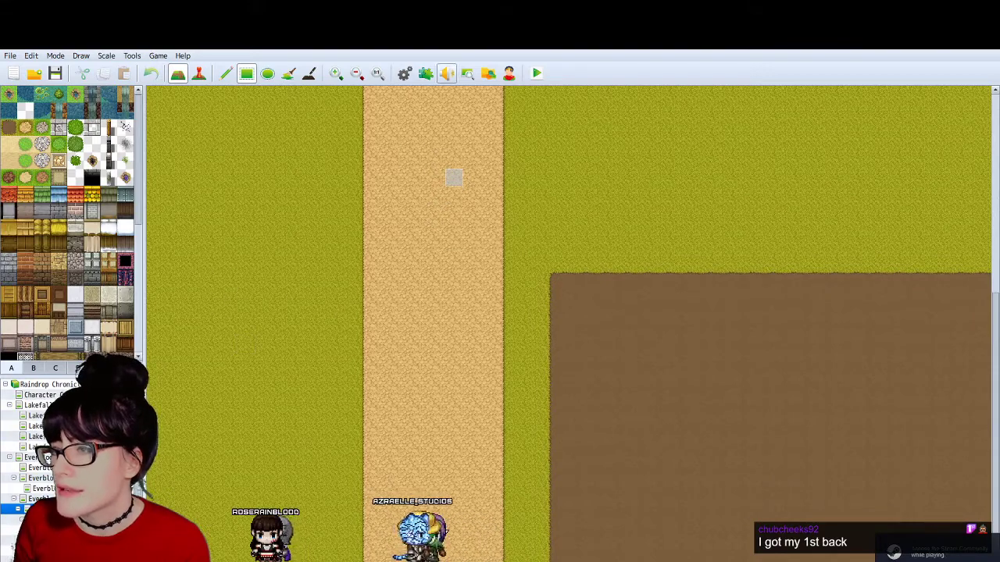
pyautogui.click(357, 73)
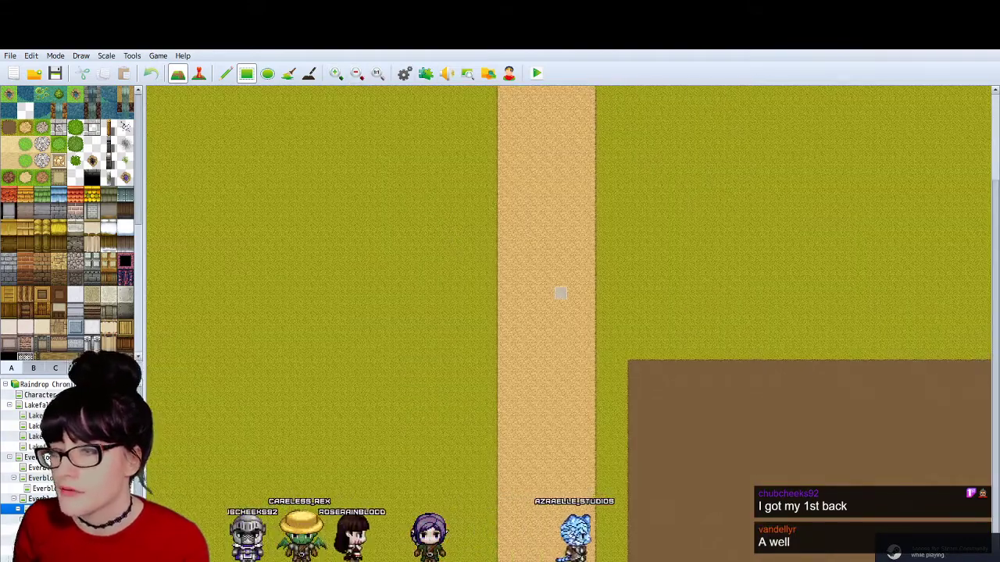
pyautogui.scroll(-5, 92, 252)
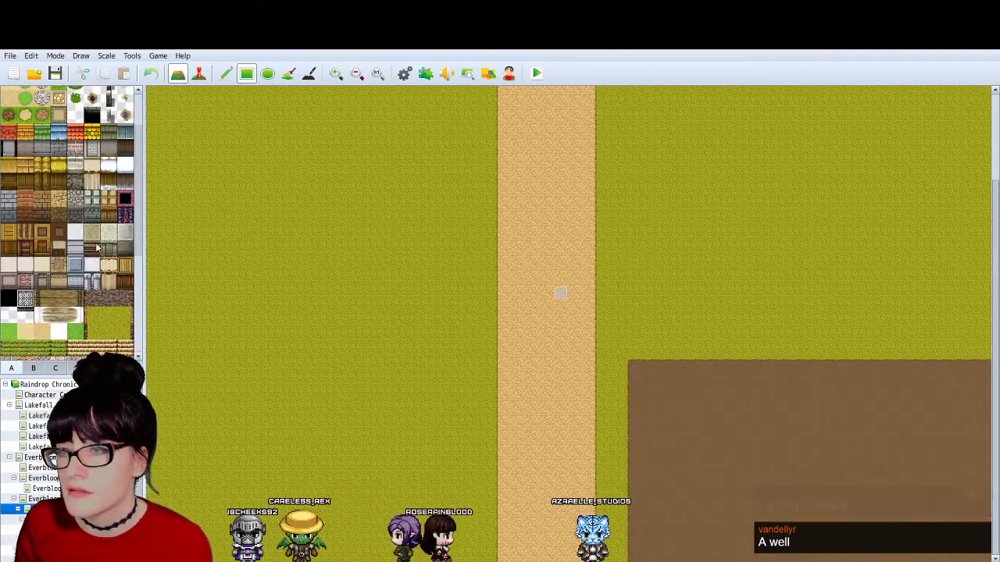
pyautogui.scroll(5, 32, 173)
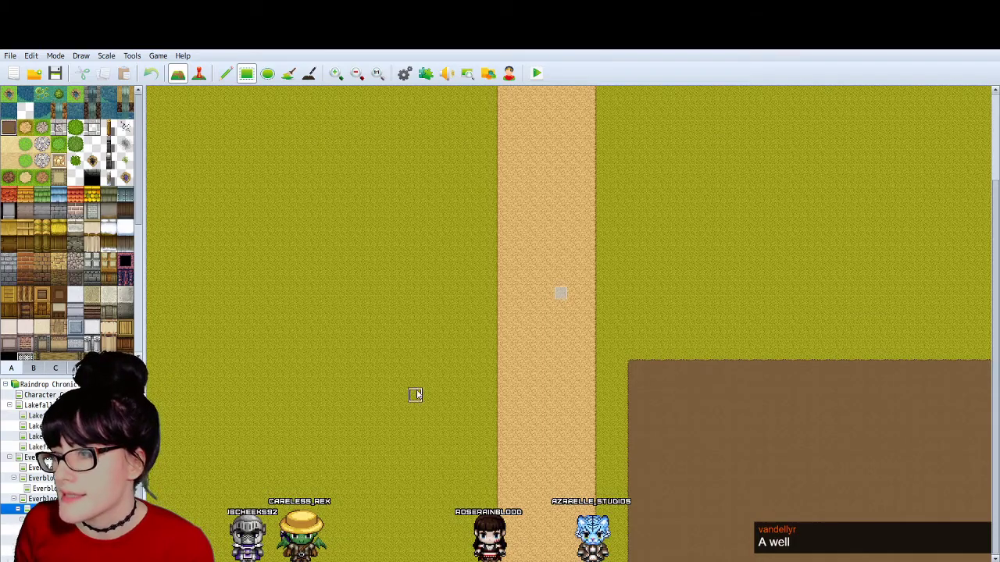
pyautogui.scroll(2, 202, 218)
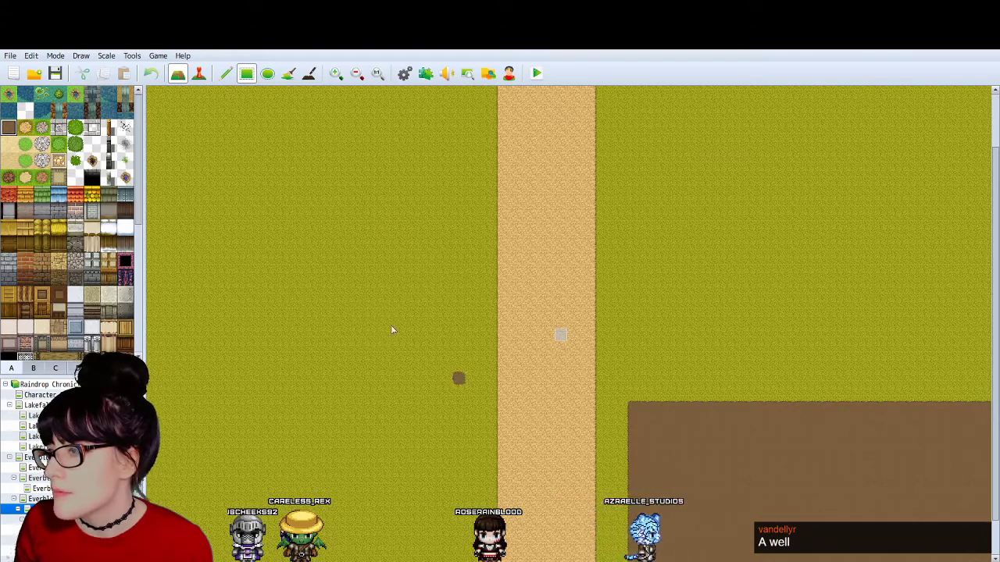
pyautogui.moveTo(463, 382)
pyautogui.mouseDown()
pyautogui.moveTo(148, 125)
pyautogui.moveTo(149, 154)
pyautogui.mouseUp()
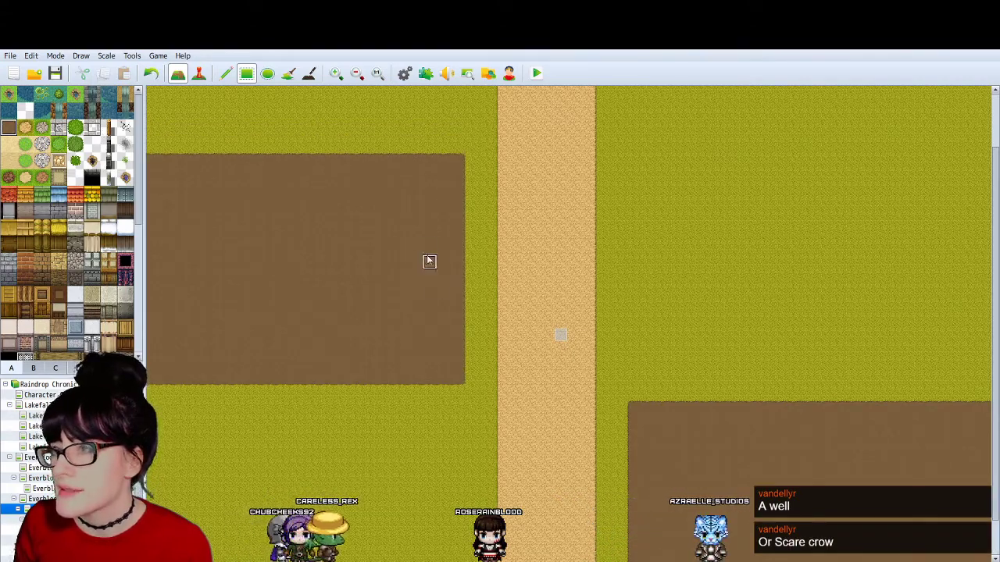
# Step: Compare the layout of the soil fields beside the path with the farm reference scene
pyautogui.scroll(2, 429, 261)
pyautogui.hscroll(-2, 474, 468)
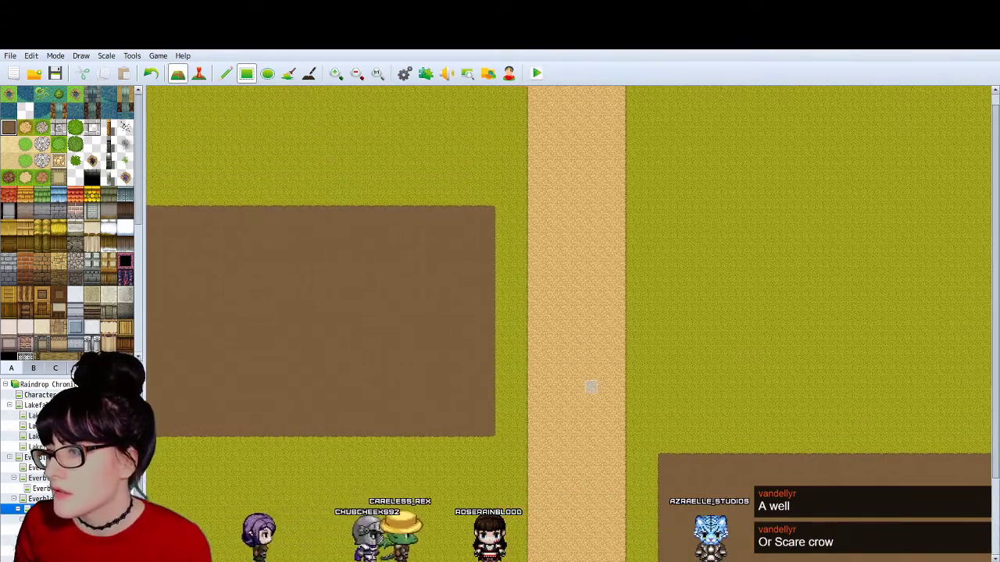
pyautogui.hscroll(2, 604, 553)
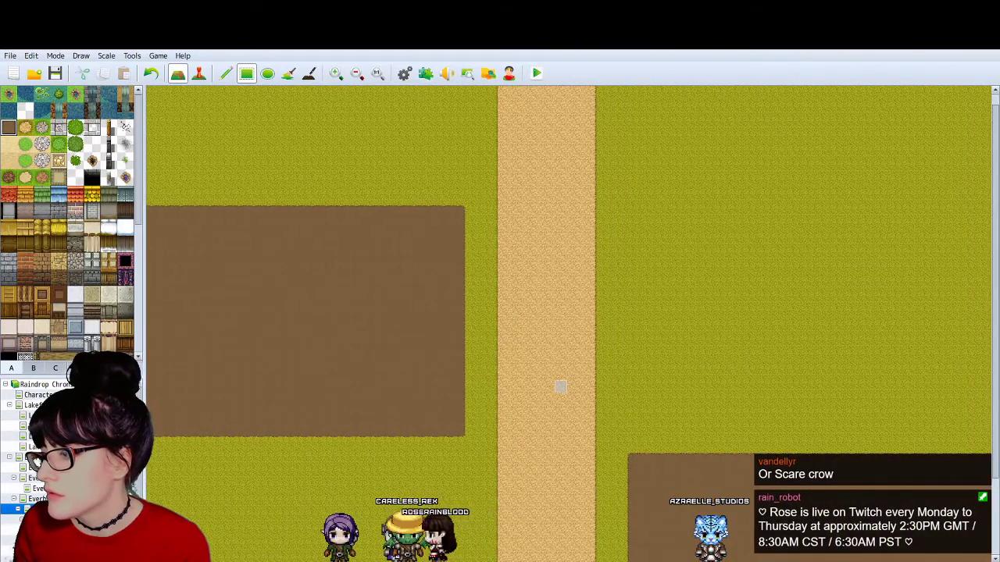
pyautogui.scroll(-4, 647, 312)
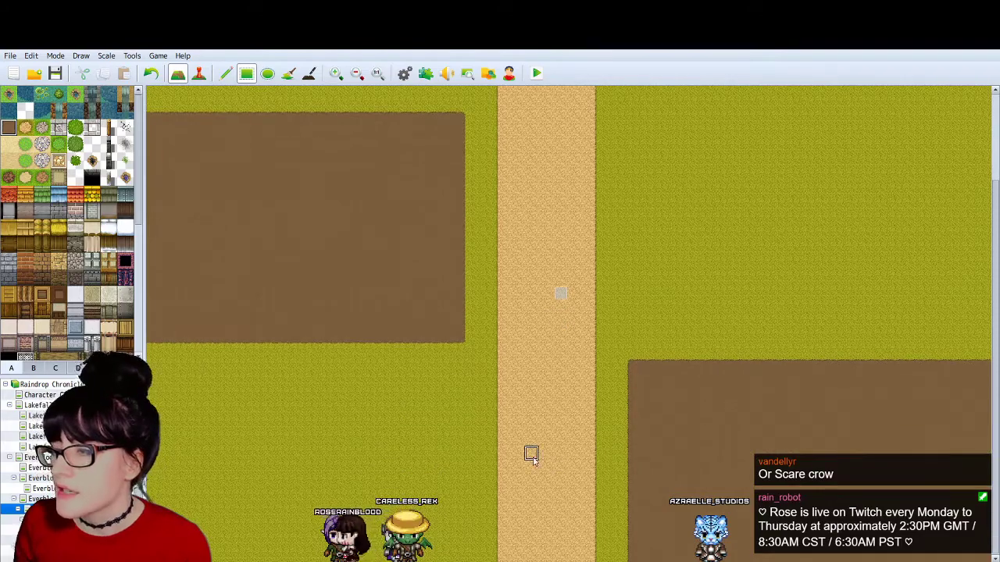
pyautogui.scroll(4, 535, 478)
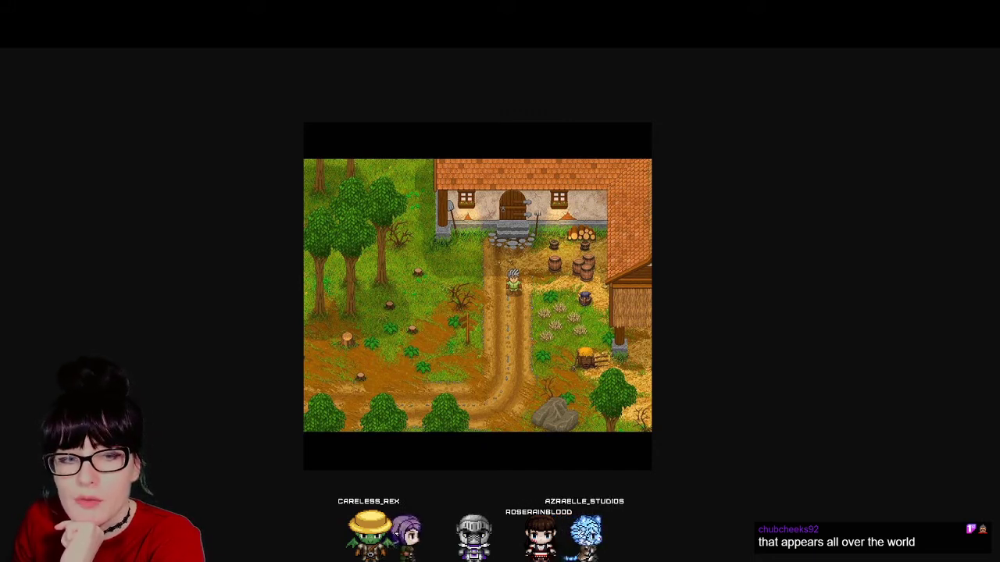
pyautogui.hotkey('alt', 'Tab')
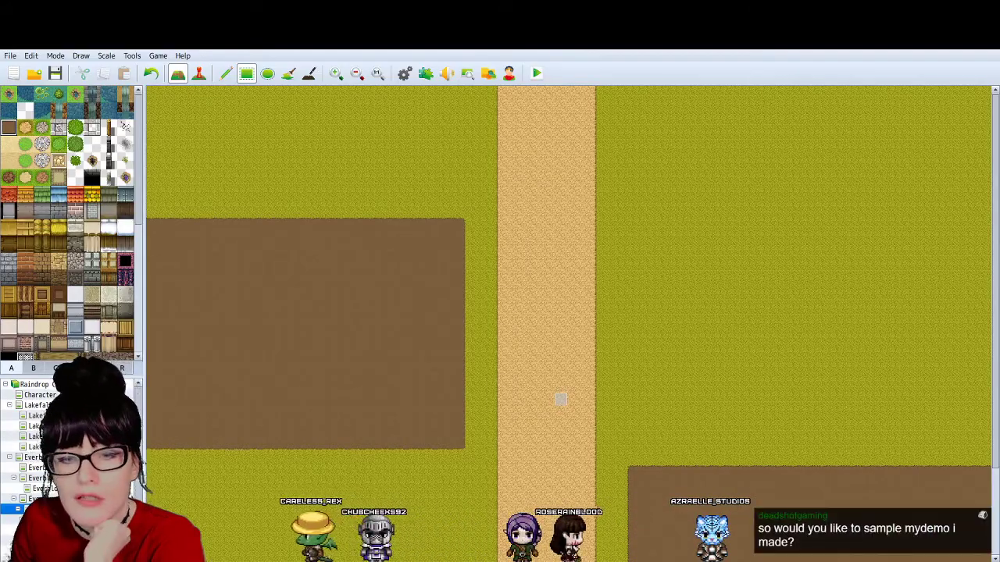
pyautogui.hotkey('alt', 'Tab')
pyautogui.hotkey('alt', 'Tab')
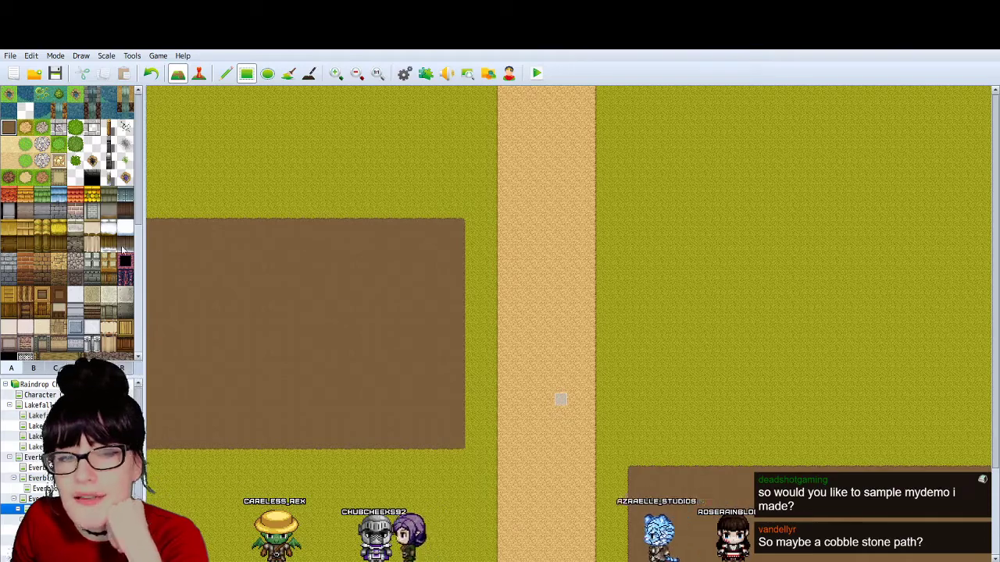
# Step: Try the horizontal-furrow tile in a rectangle on the grass right of the path and undo the fill
pyautogui.scroll(-3, 395, 280)
pyautogui.scroll(3, 487, 308)
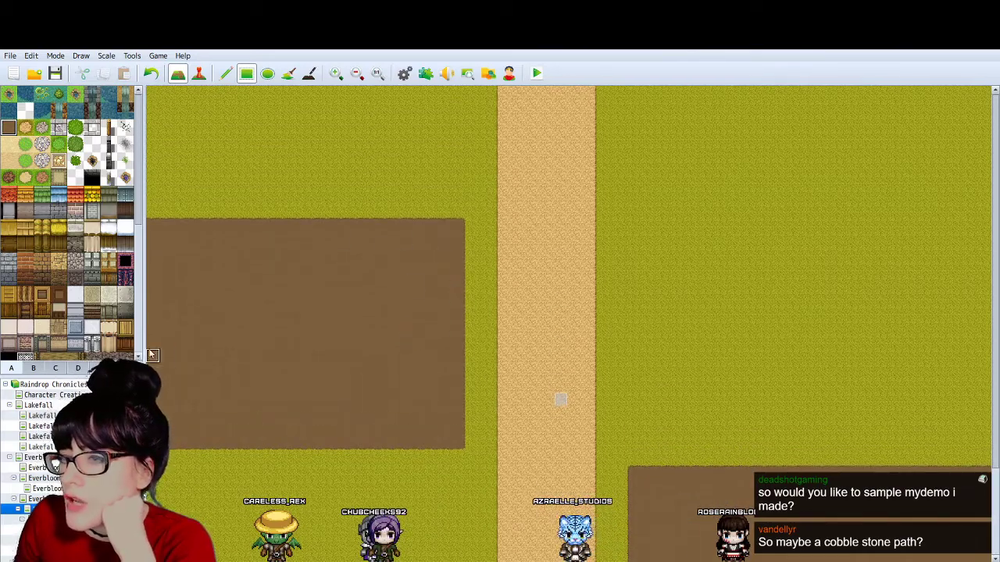
pyautogui.scroll(-10, 81, 195)
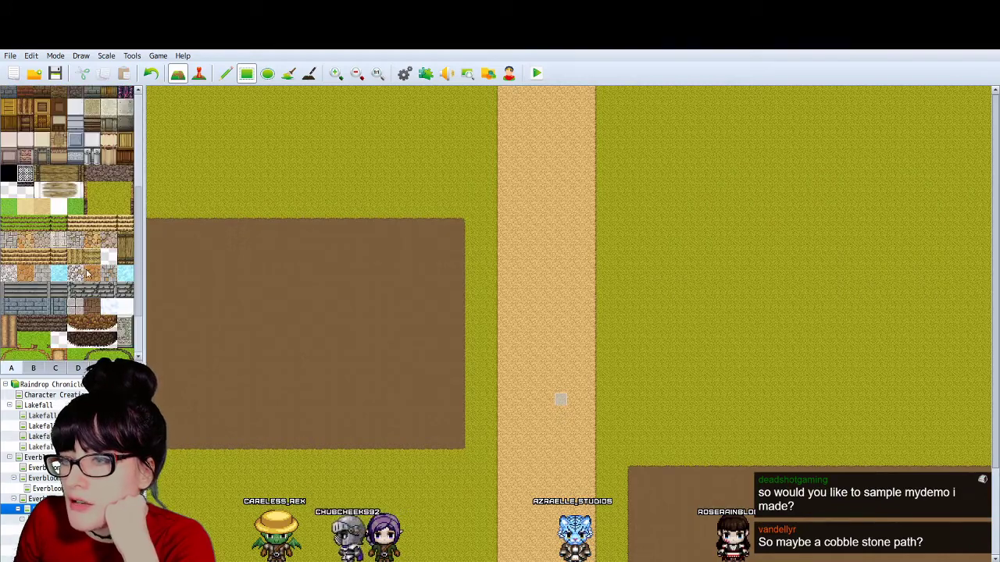
pyautogui.scroll(3, 94, 289)
pyautogui.scroll(1, 101, 264)
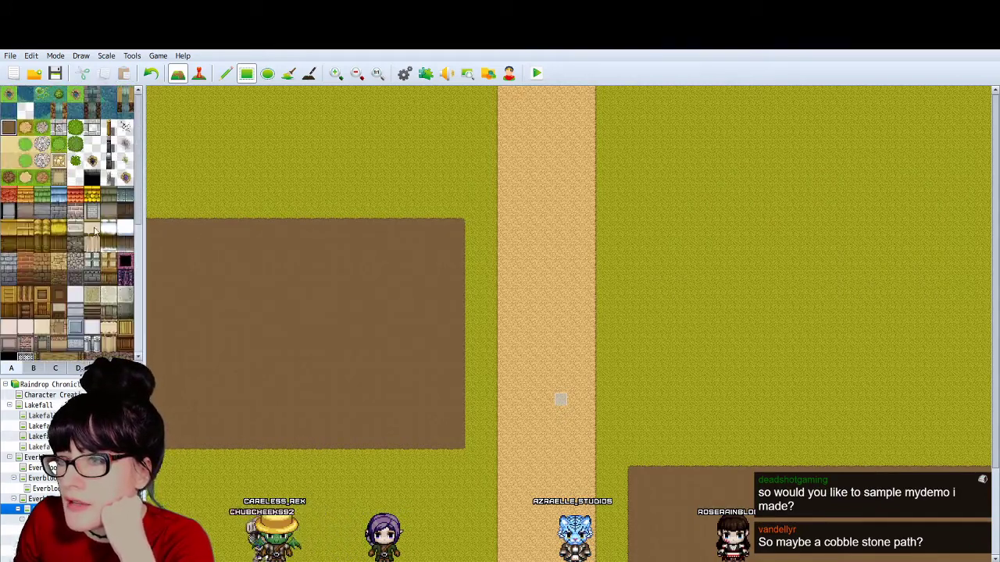
pyautogui.scroll(-6, 94, 170)
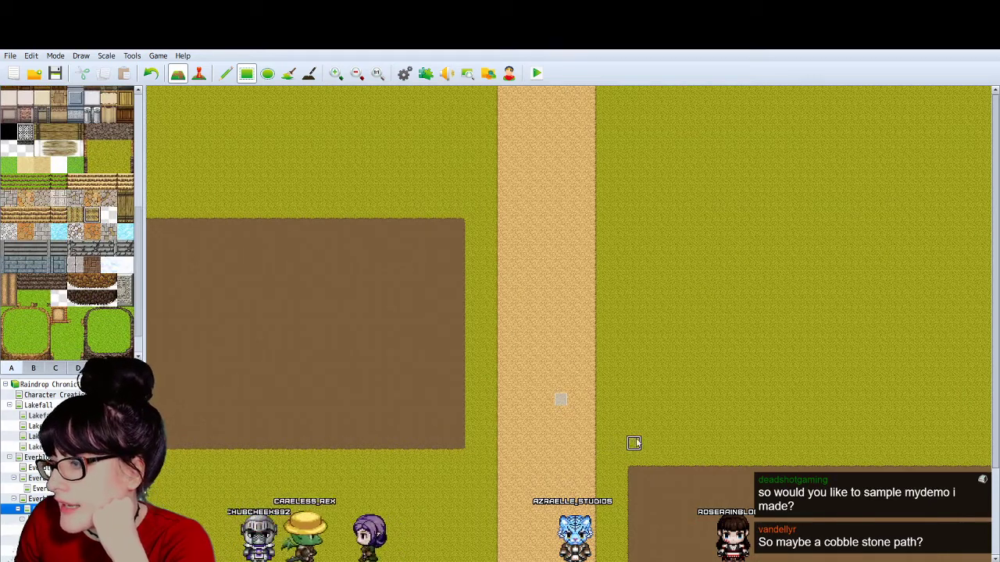
pyautogui.moveTo(633, 442)
pyautogui.mouseDown()
pyautogui.moveTo(988, 246)
pyautogui.moveTo(990, 219)
pyautogui.mouseUp()
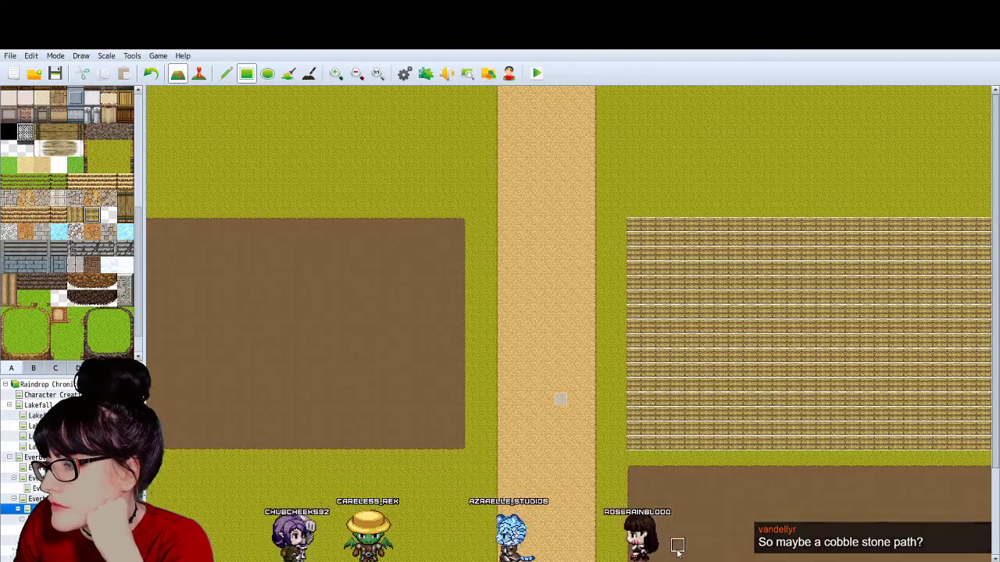
pyautogui.scroll(-2, 67, 222)
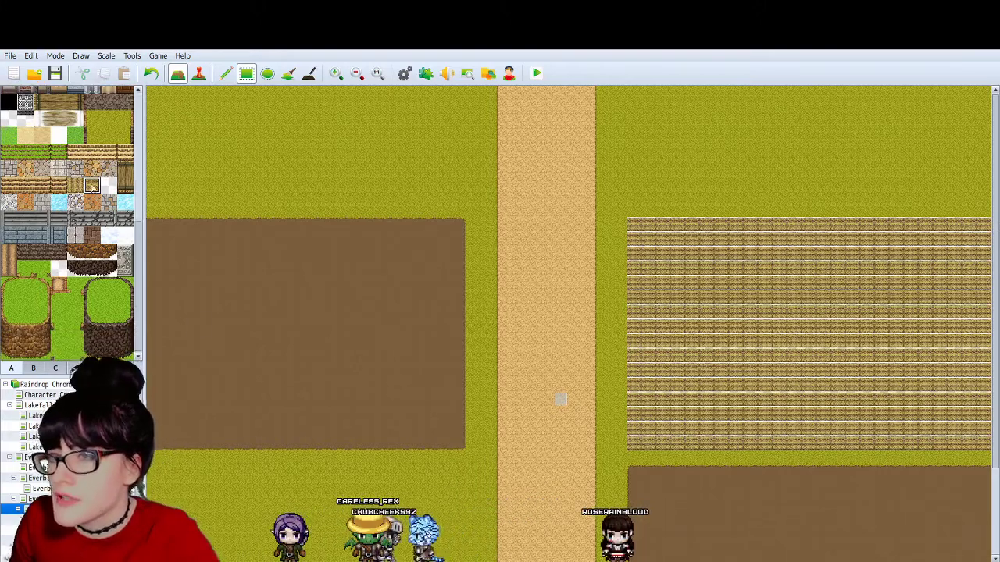
pyautogui.hotkey('ctrl', 'z')
# Step: Fill a rectangle on the grass right of the path, just above the soil field, with the horizontal-furrow tile
pyautogui.scroll(-10, 90, 262)
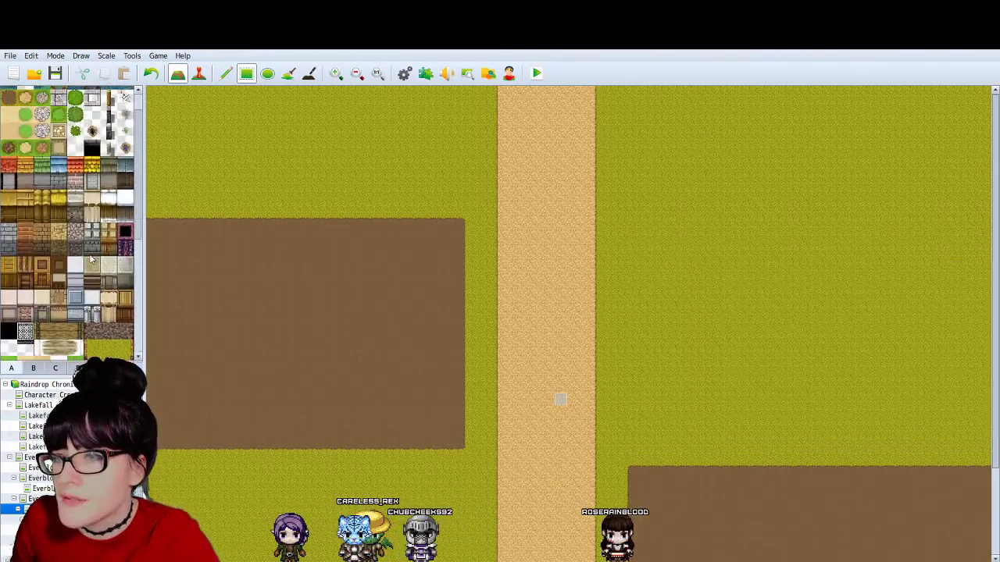
pyautogui.scroll(-6, 91, 281)
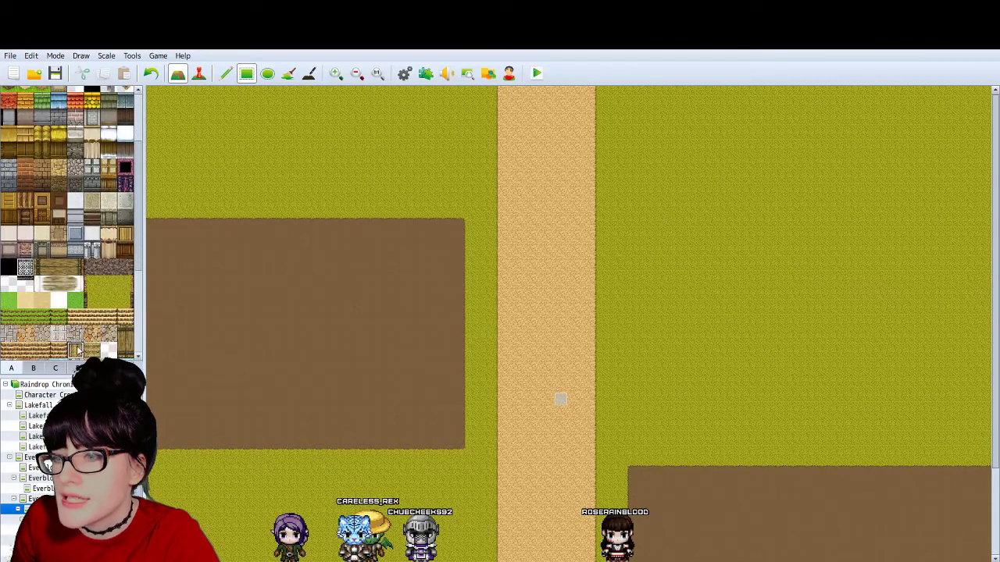
pyautogui.scroll(-1, 234, 329)
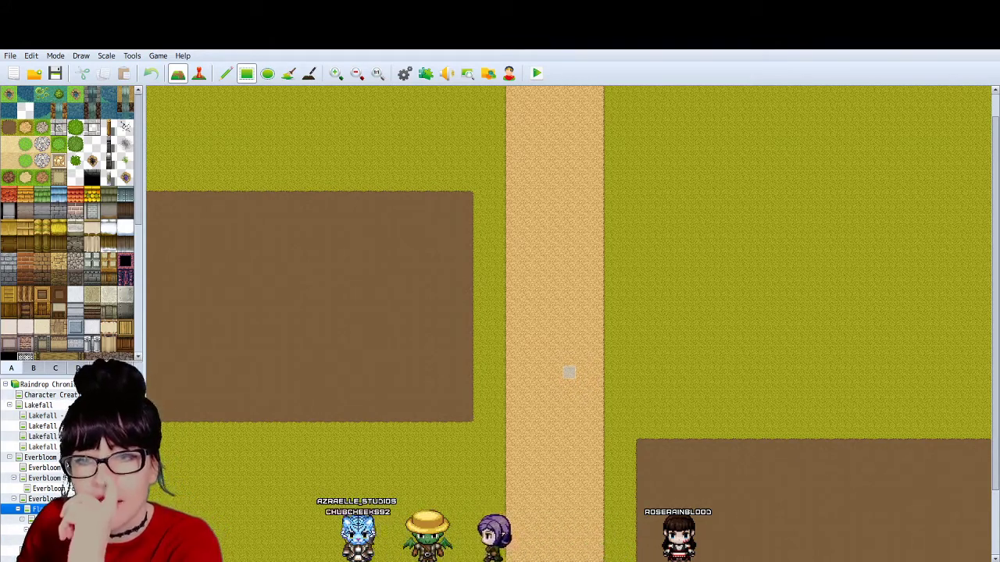
pyautogui.scroll(-2, 583, 332)
pyautogui.scroll(3, 583, 326)
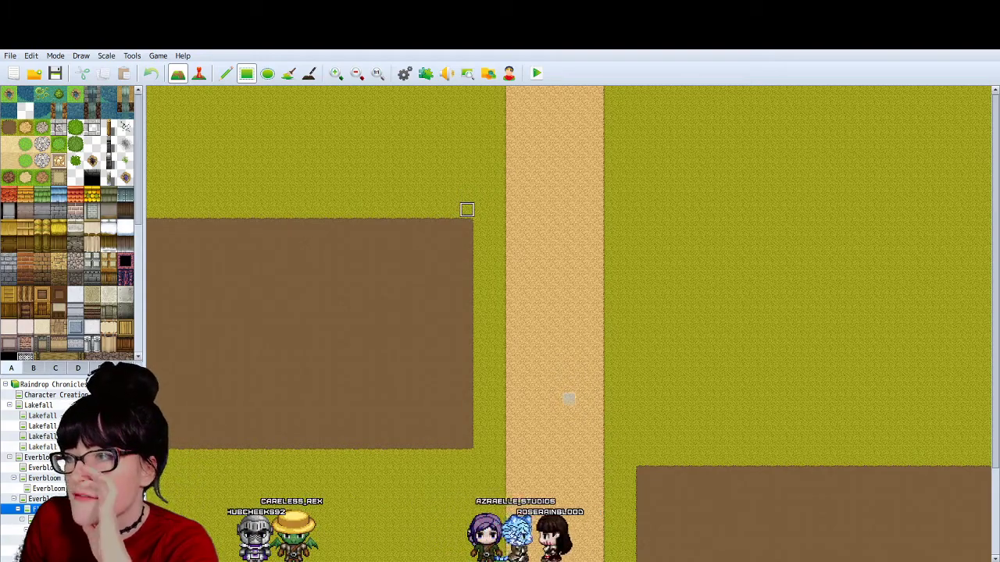
pyautogui.scroll(-3, 569, 418)
pyautogui.scroll(-1, 569, 418)
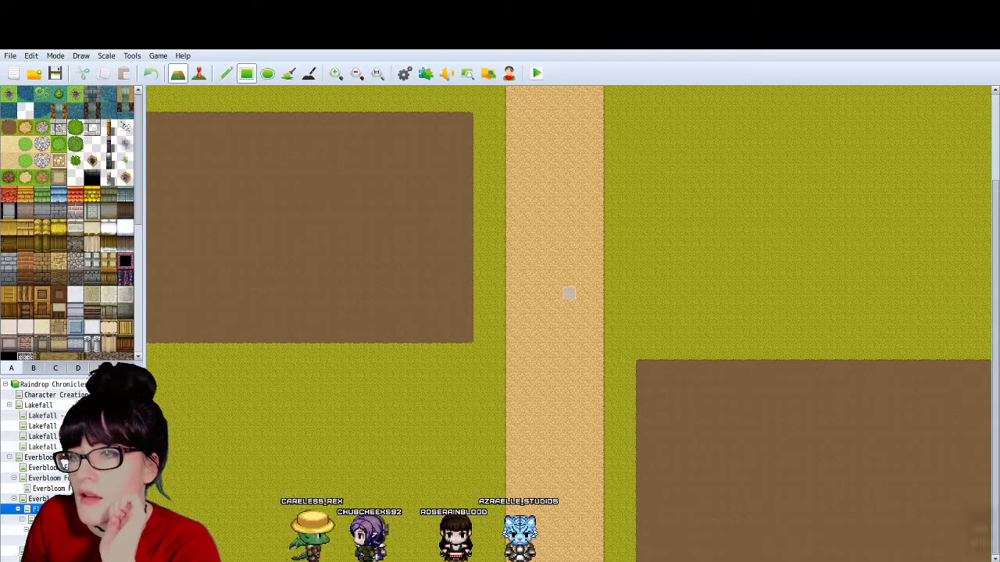
pyautogui.scroll(-4, 69, 223)
pyautogui.scroll(-3, 76, 281)
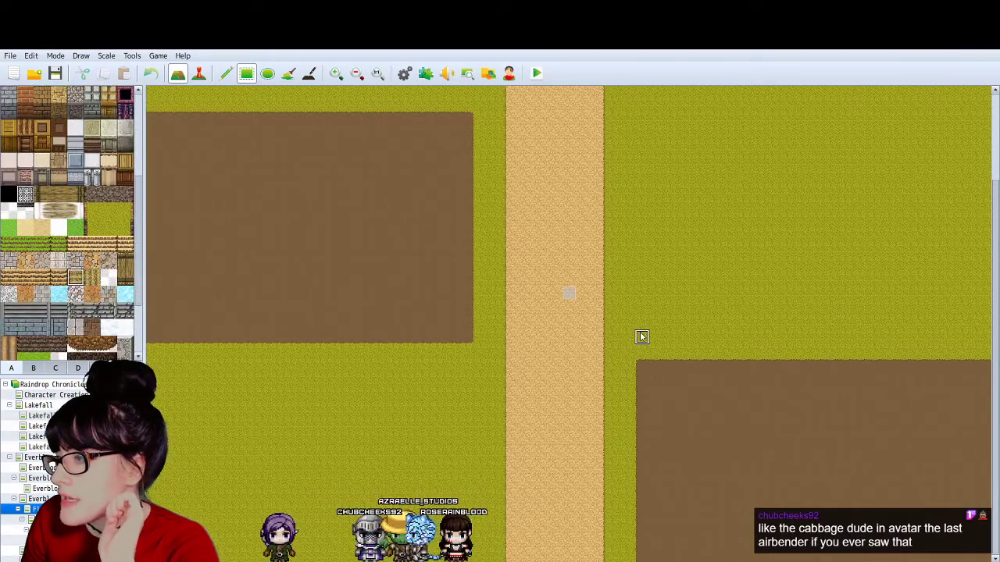
pyautogui.moveTo(639, 344)
pyautogui.mouseDown()
pyautogui.moveTo(996, 172)
pyautogui.moveTo(997, 115)
pyautogui.mouseUp()
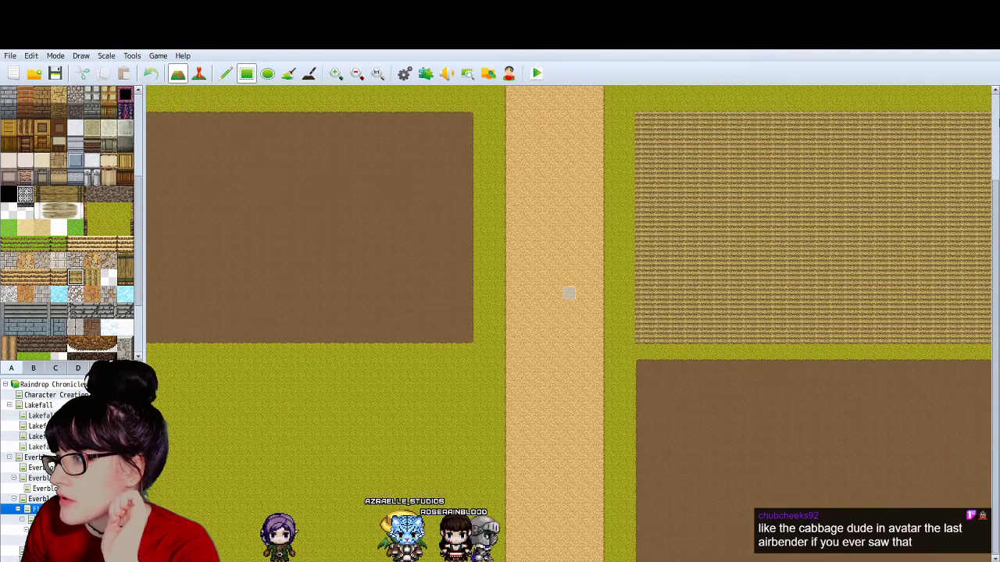
# Step: Examine how the horizontal-furrow field tiles and compares with the plain soil fields at several zoom levels
pyautogui.hscroll(1, 764, 279)
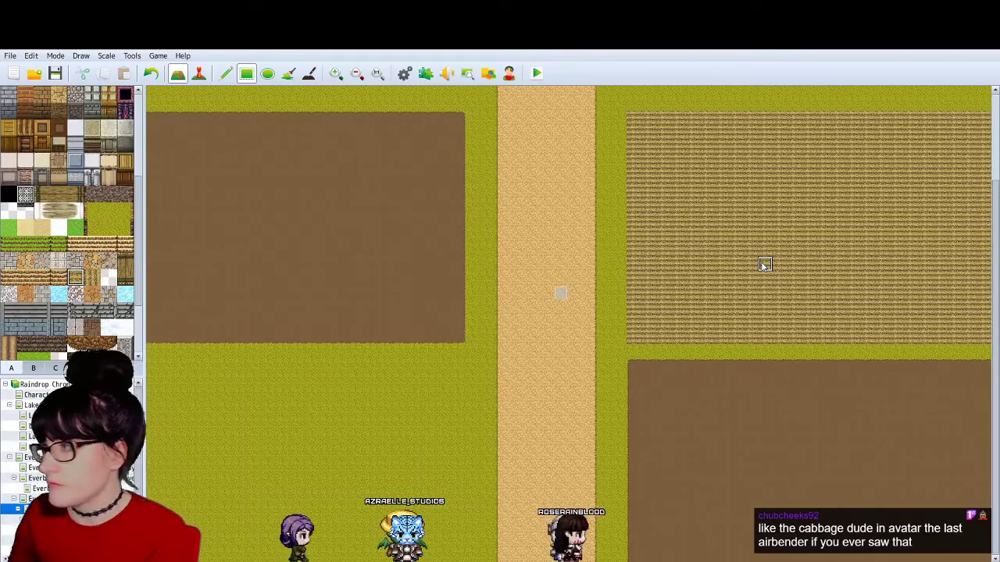
pyautogui.click(335, 73)
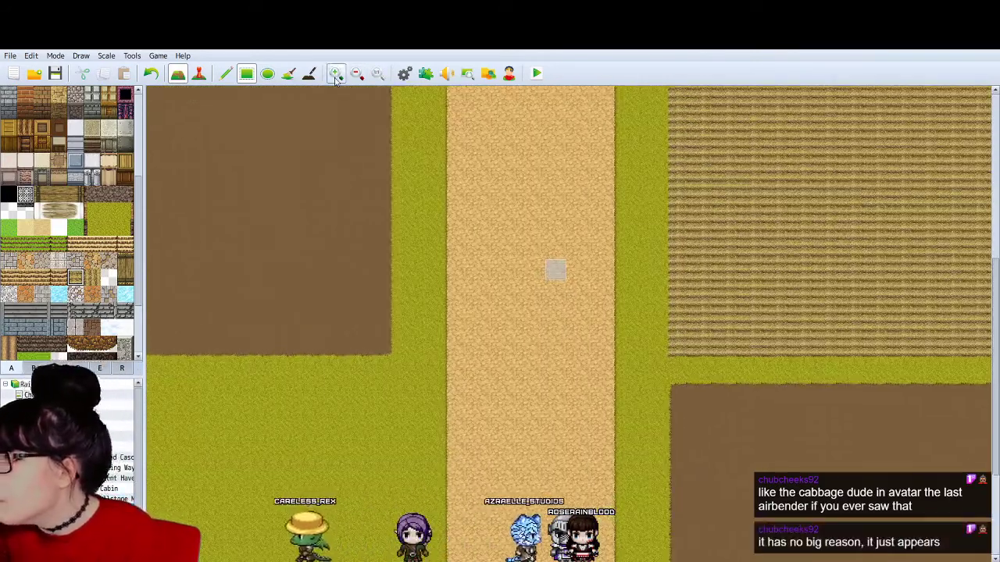
pyautogui.click(355, 73)
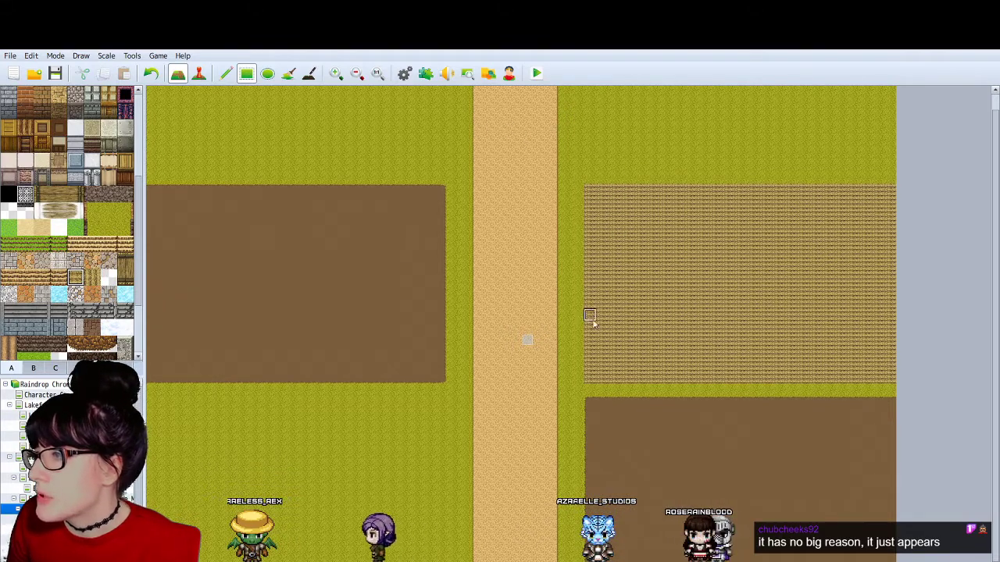
pyautogui.click(336, 73)
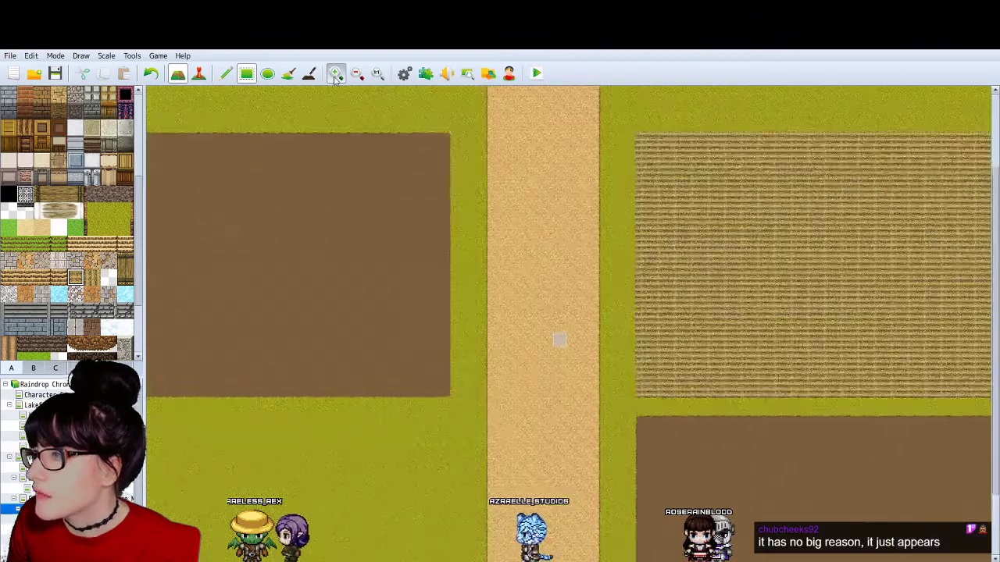
pyautogui.click(336, 73)
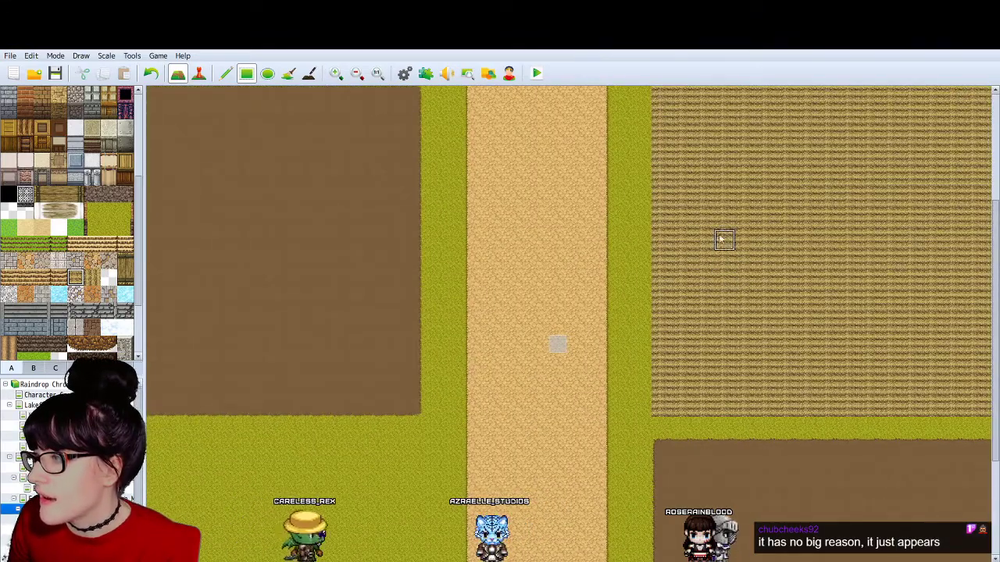
pyautogui.scroll(3, 835, 323)
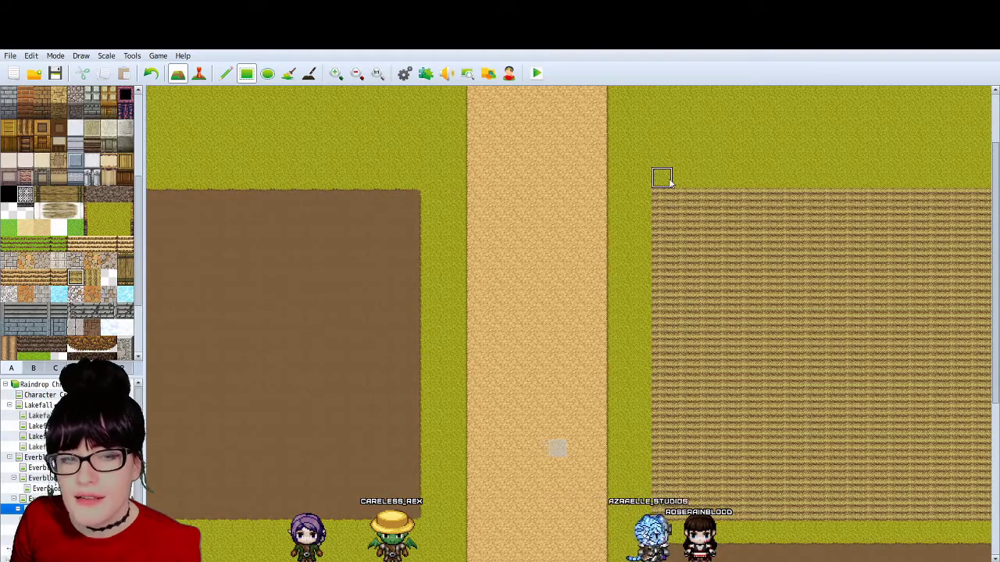
pyautogui.scroll(-5, 669, 181)
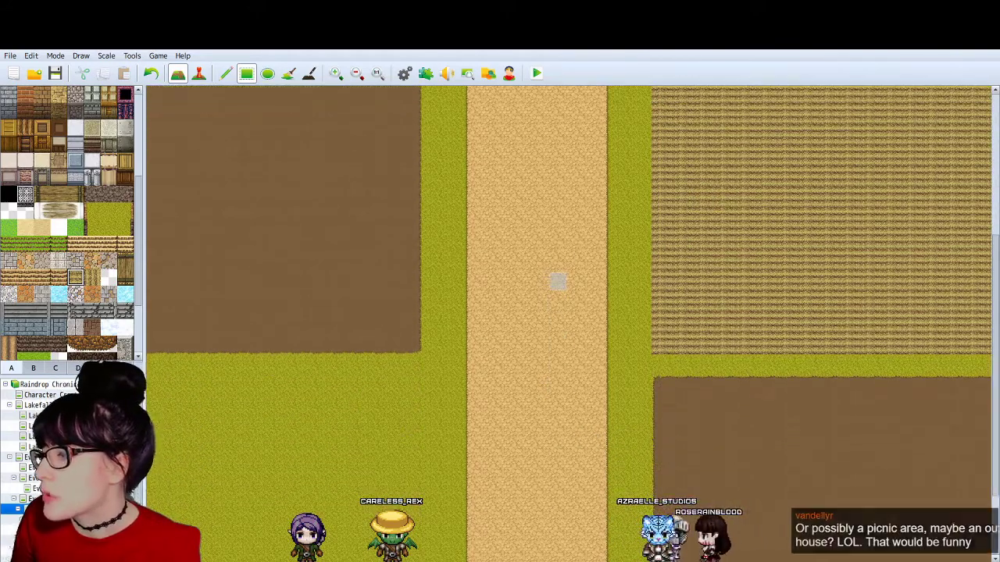
pyautogui.hscroll(-6, 450, 545)
pyautogui.hscroll(6, 450, 544)
pyautogui.hscroll(-6, 450, 544)
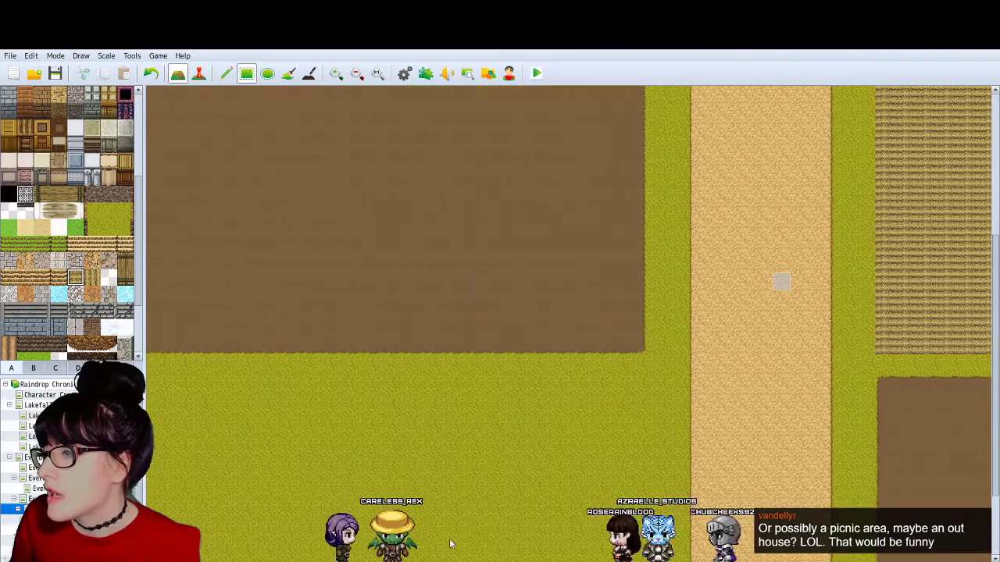
pyautogui.scroll(6, 719, 341)
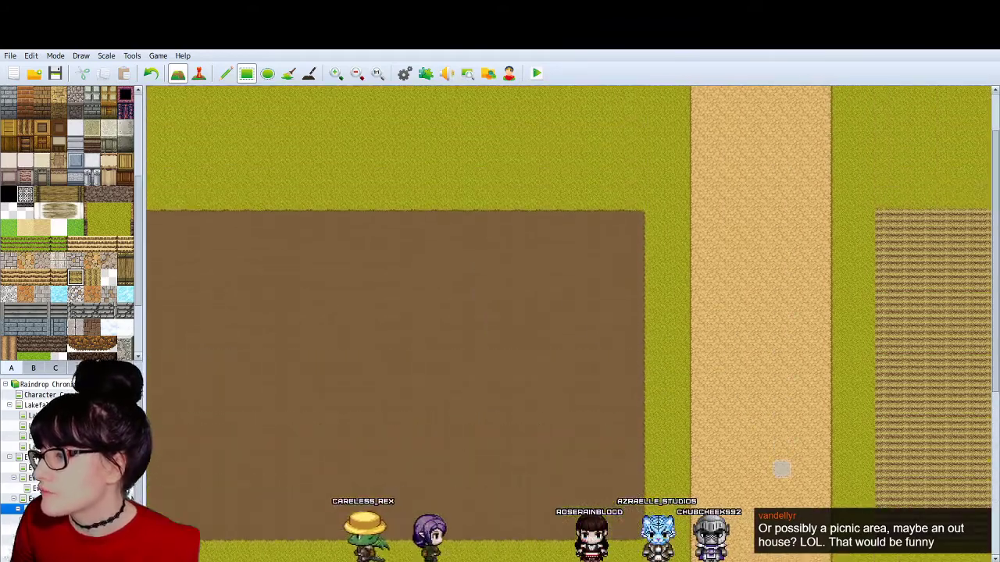
pyautogui.hscroll(7, 780, 469)
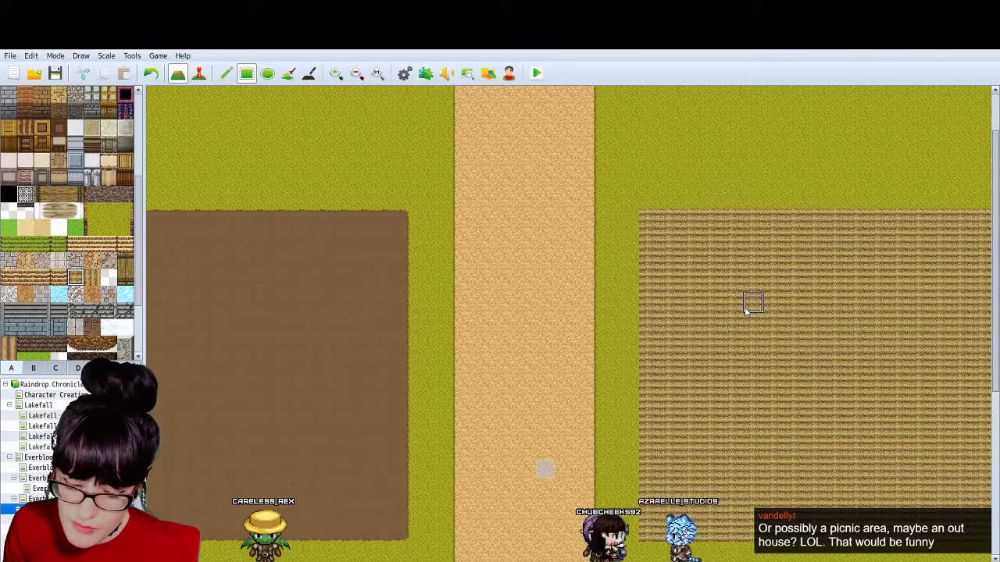
# Step: Fill a rectangle on the grass left of the path, just below the soil field, with the horizontal-furrow tile
pyautogui.scroll(-5, 746, 310)
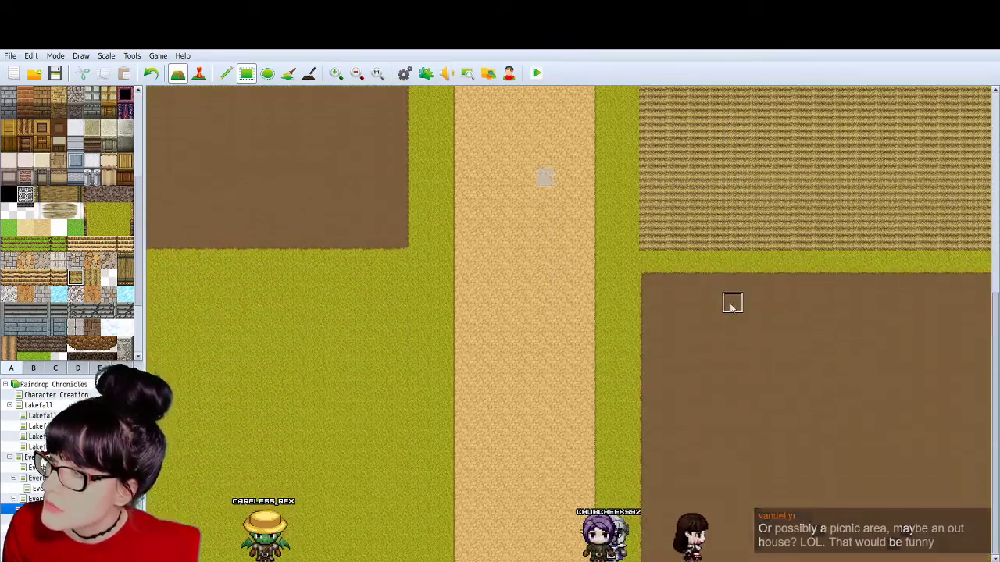
pyautogui.scroll(4, 730, 301)
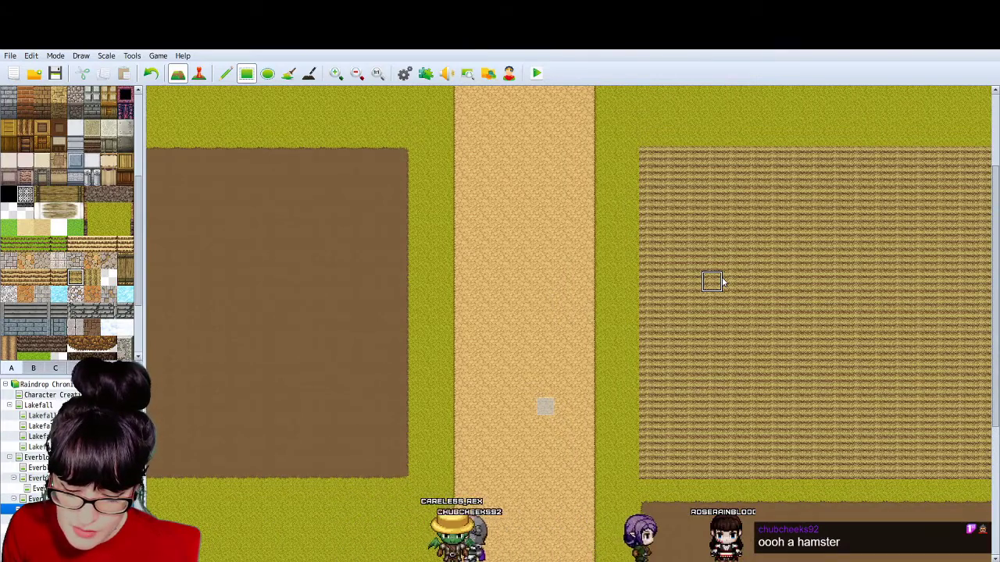
pyautogui.scroll(-4, 669, 302)
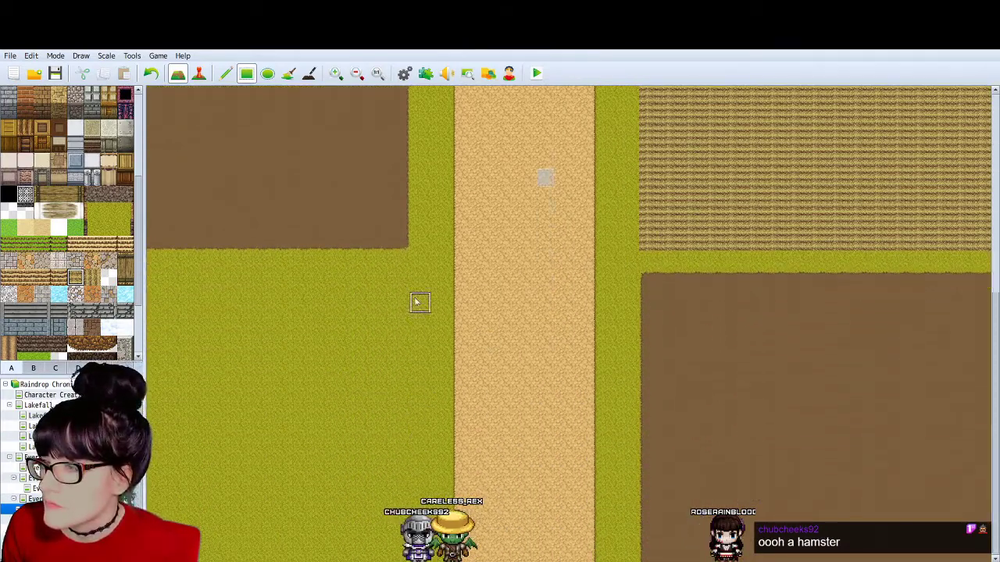
pyautogui.hscroll(-4, 569, 323)
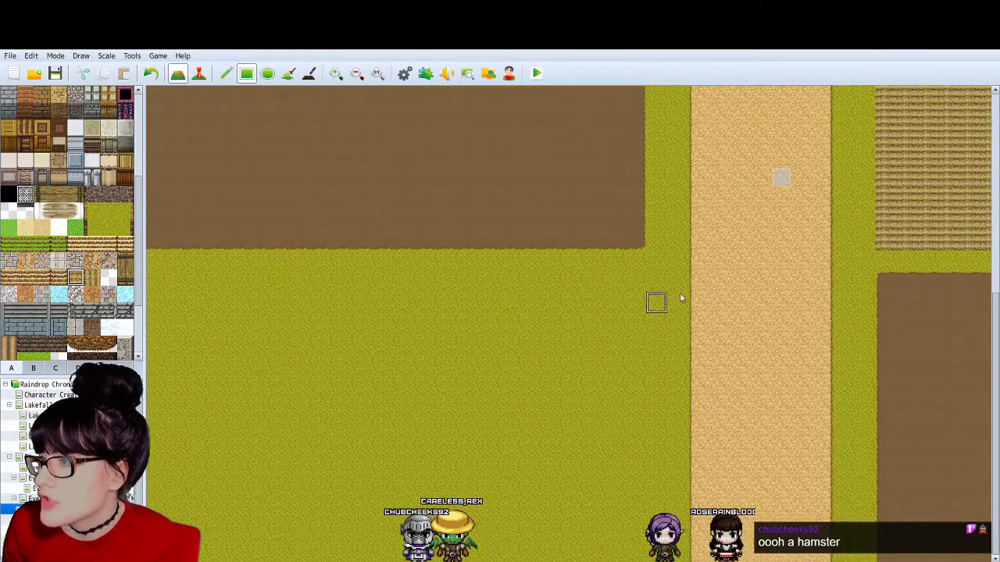
pyautogui.moveTo(641, 289); pyautogui.dragTo(152, 547)
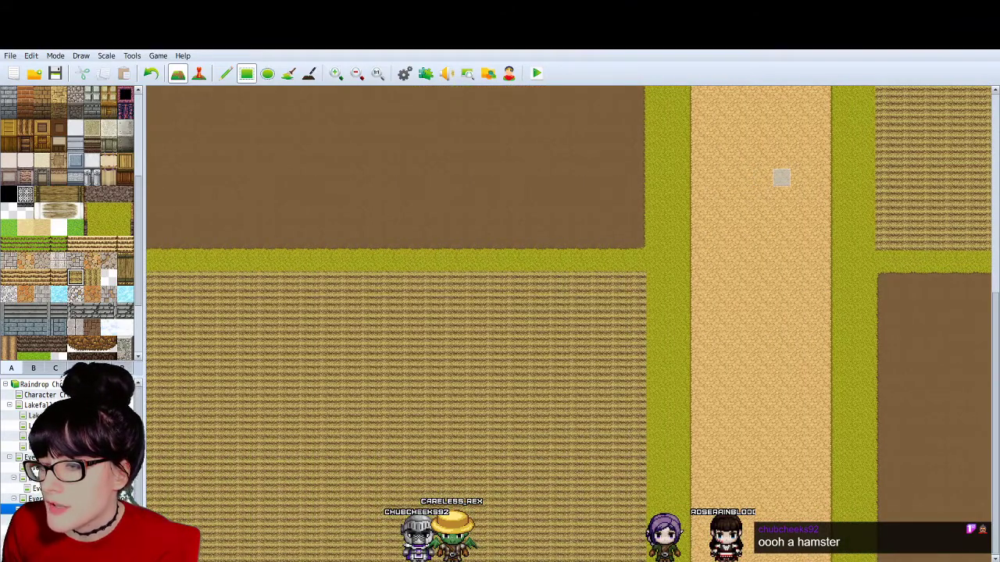
# Step: Try the bright yellow straw tile as a fill over the furrow field right of the path
pyautogui.scroll(1, 635, 272)
pyautogui.scroll(3, 635, 271)
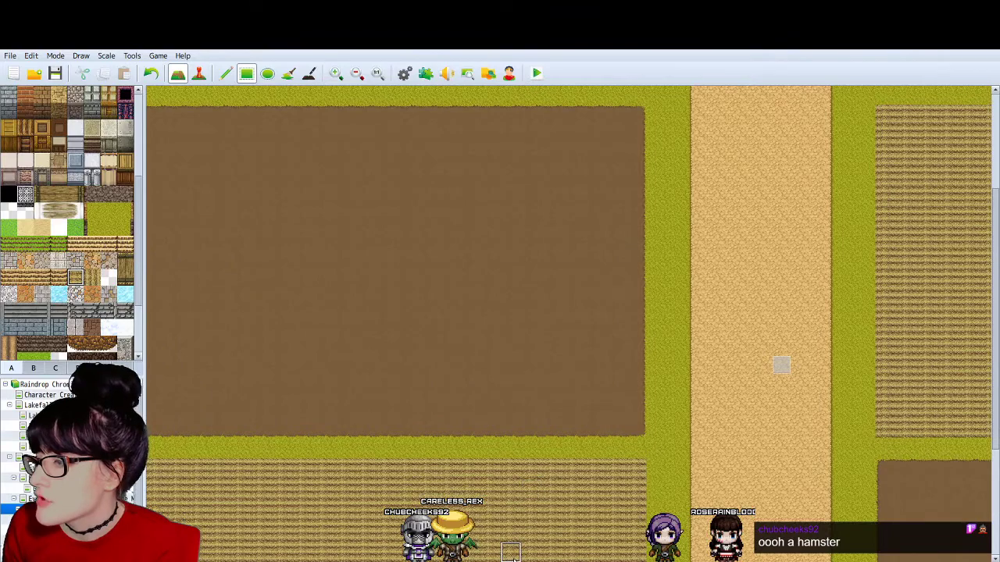
pyautogui.hscroll(5, 513, 556)
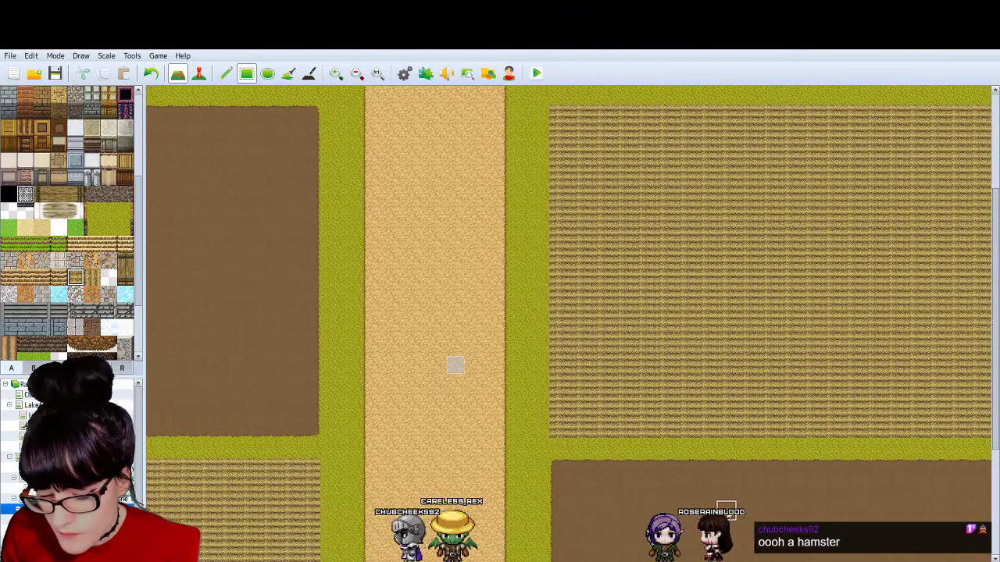
pyautogui.scroll(-2, 575, 314)
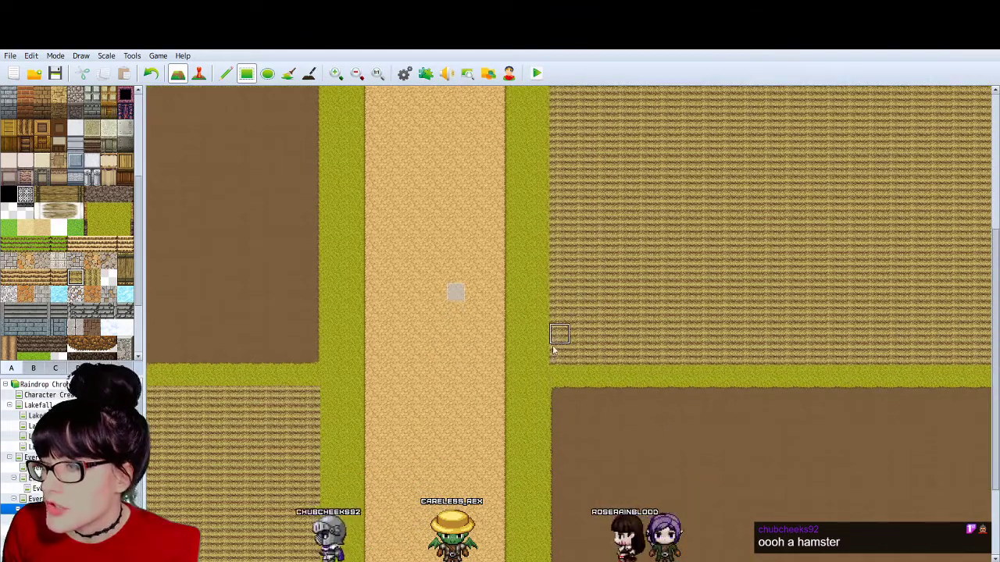
pyautogui.scroll(3, 584, 234)
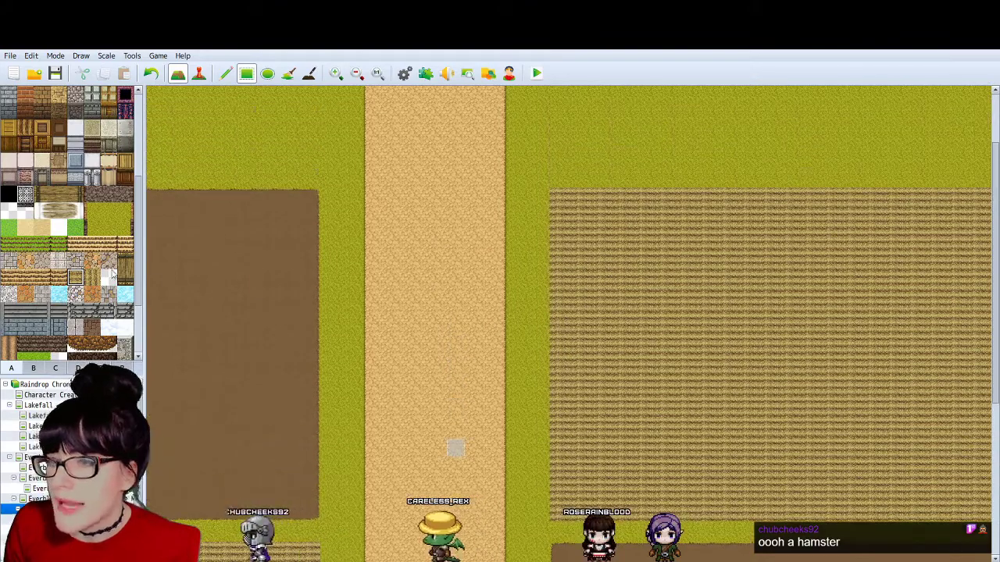
pyautogui.scroll(-3, 82, 220)
pyautogui.scroll(-6, 82, 220)
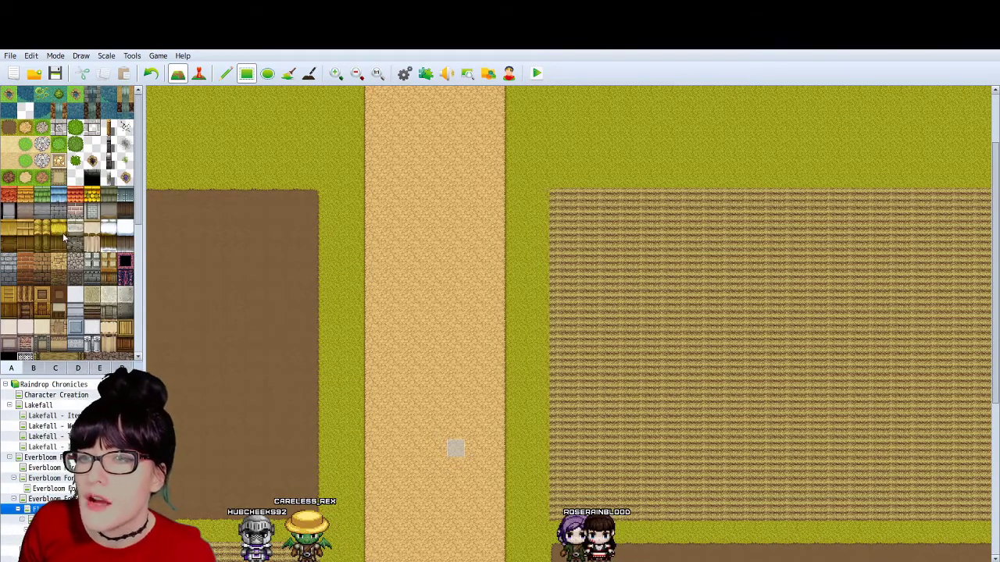
pyautogui.click(63, 232)
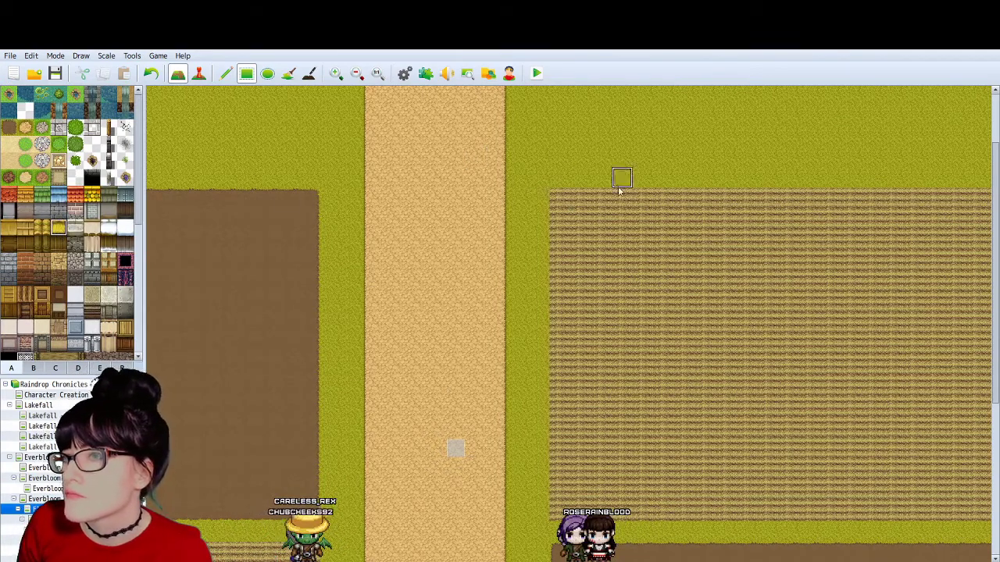
pyautogui.moveTo(575, 202); pyautogui.dragTo(676, 211)
pyautogui.moveTo(936, 182); pyautogui.dragTo(986, 511)
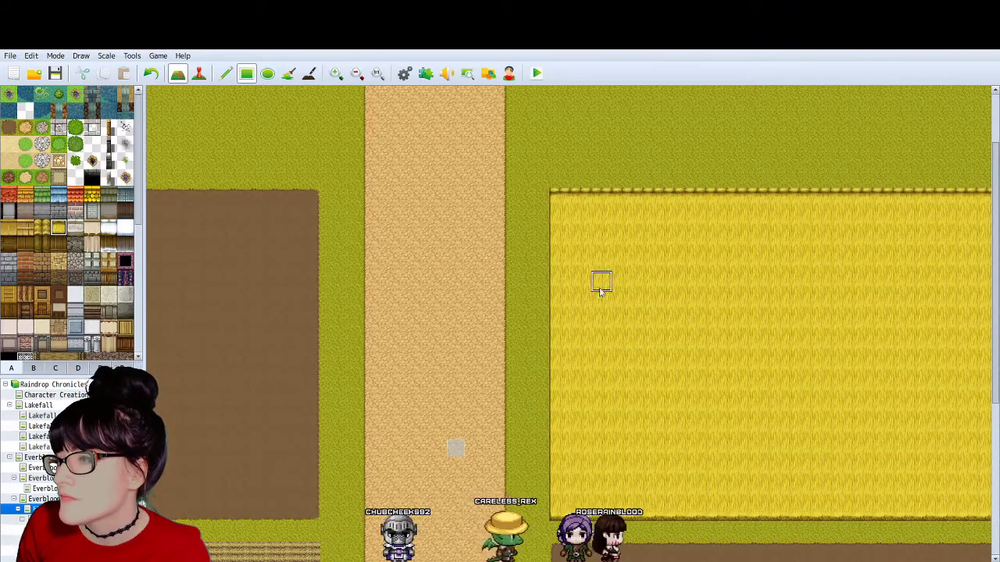
pyautogui.scroll(-3, 594, 289)
pyautogui.scroll(1, 670, 221)
pyautogui.scroll(1, 671, 221)
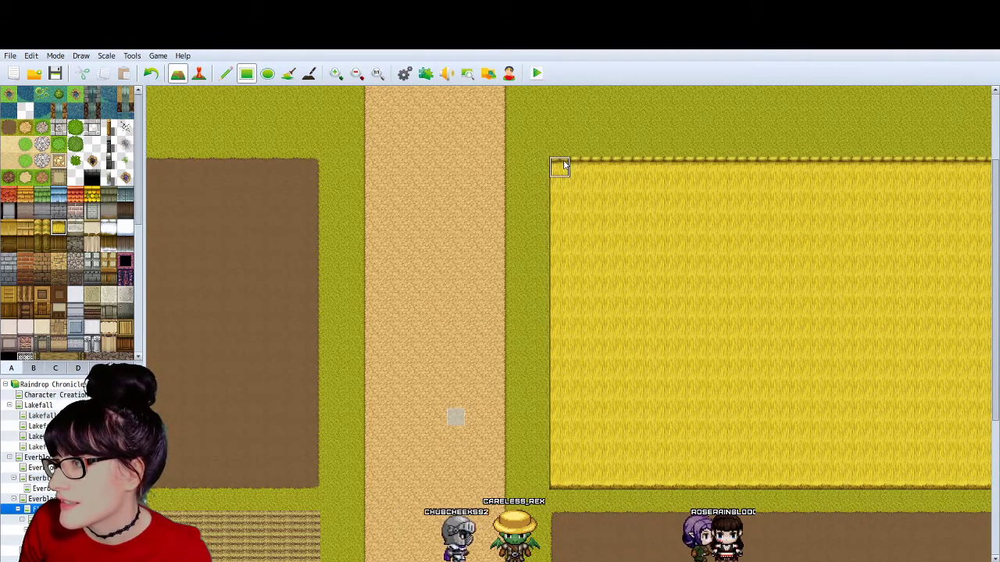
pyautogui.scroll(-2, 393, 437)
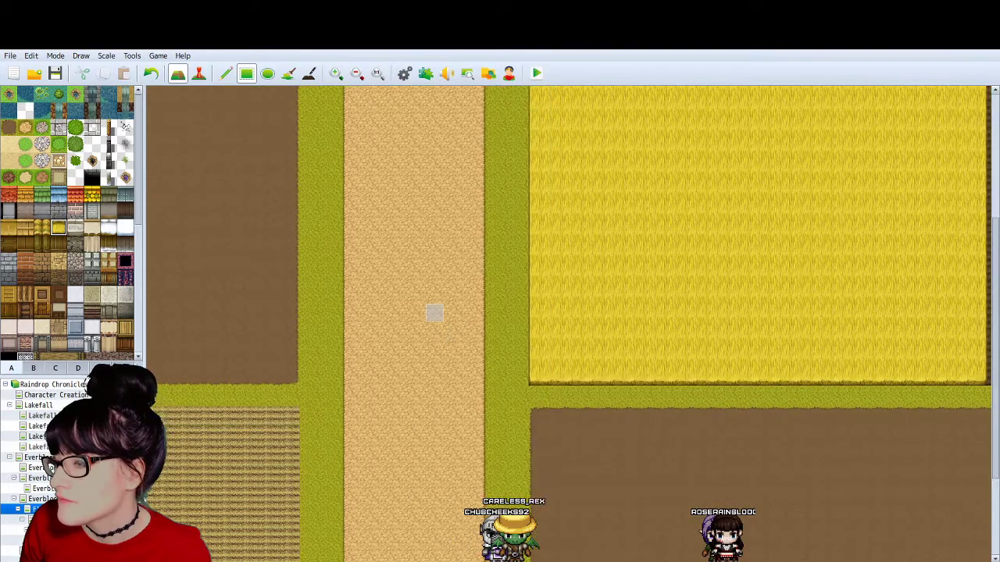
# Step: Try the bright yellow straw tile as a fill over the furrow field left of the path
pyautogui.hscroll(-6, 614, 456)
pyautogui.scroll(-1, 613, 457)
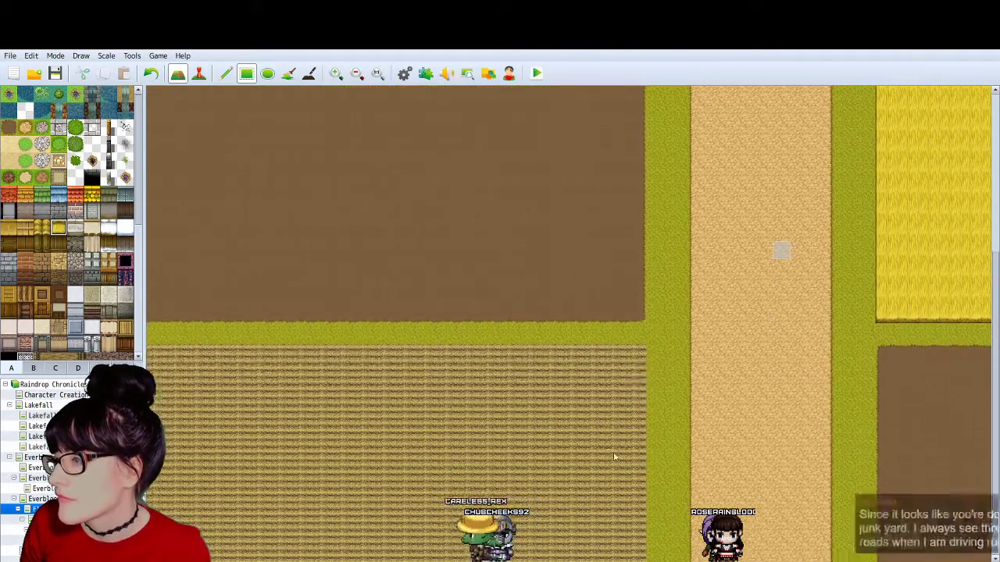
pyautogui.moveTo(635, 354); pyautogui.dragTo(157, 560)
pyautogui.scroll(-1, 320, 455)
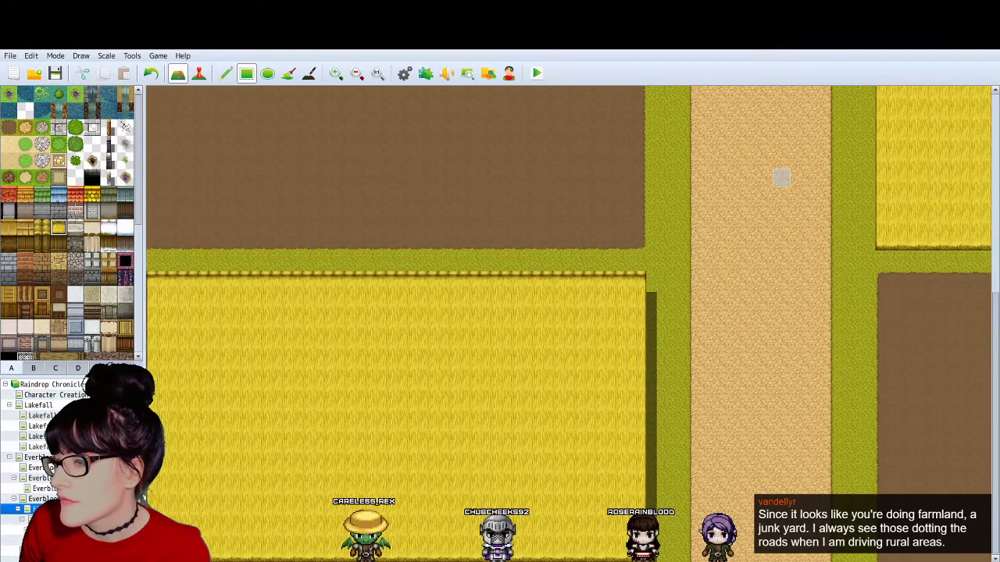
# Step: Compare the yellow straw fields on both sides of the path and undo both fills
pyautogui.scroll(3, 614, 435)
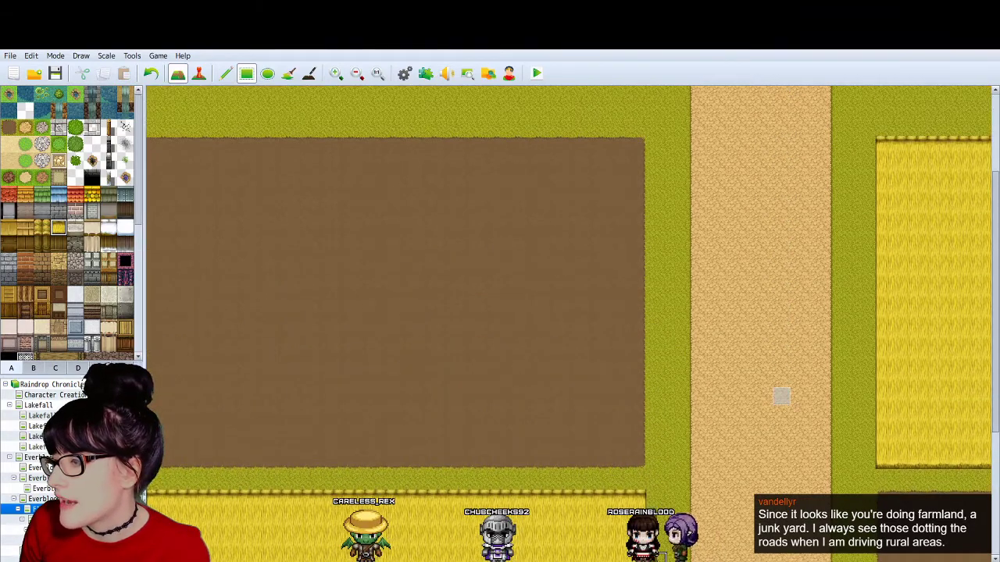
pyautogui.hscroll(5, 599, 535)
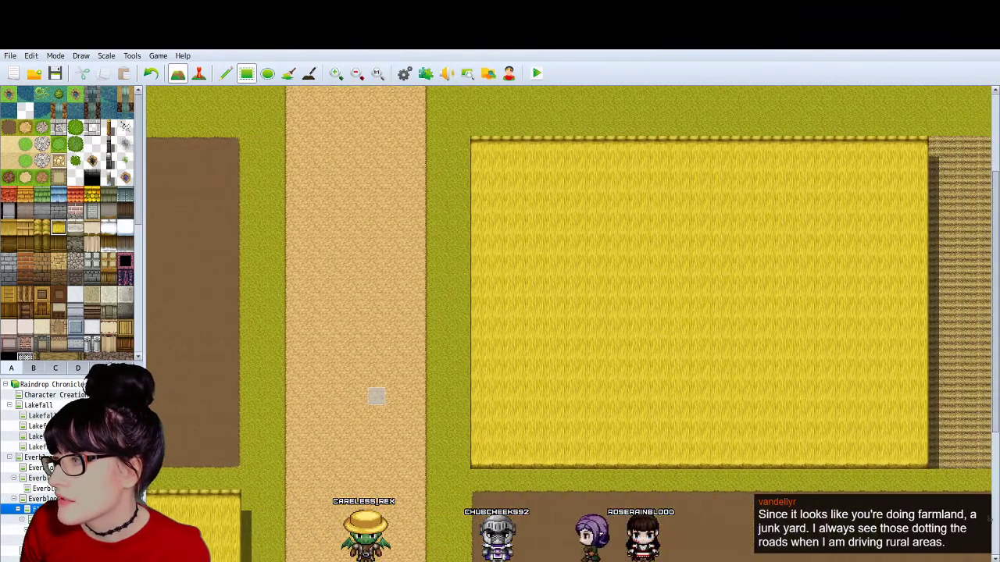
pyautogui.hscroll(-5, 599, 535)
pyautogui.click(356, 73)
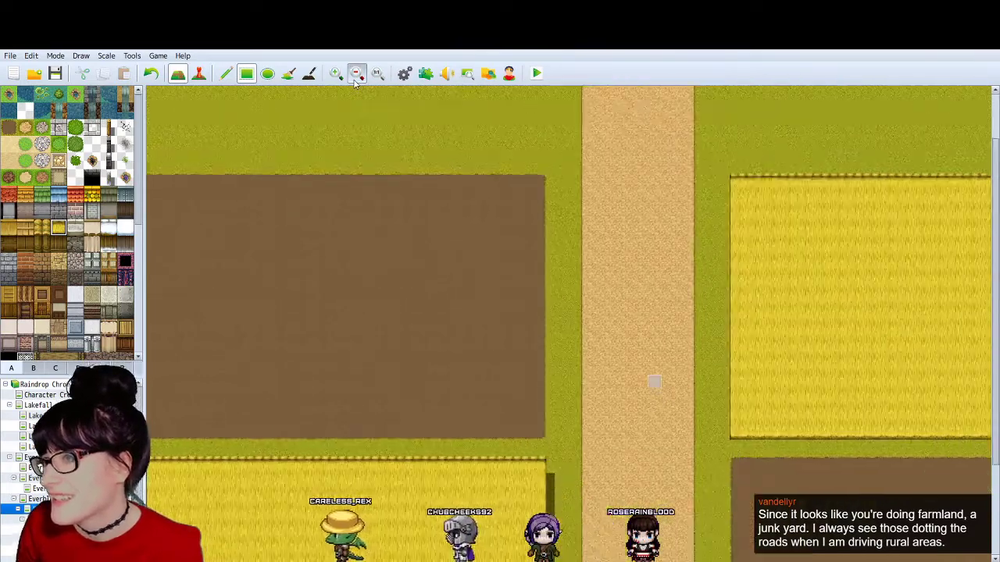
pyautogui.click(357, 73)
pyautogui.click(336, 74)
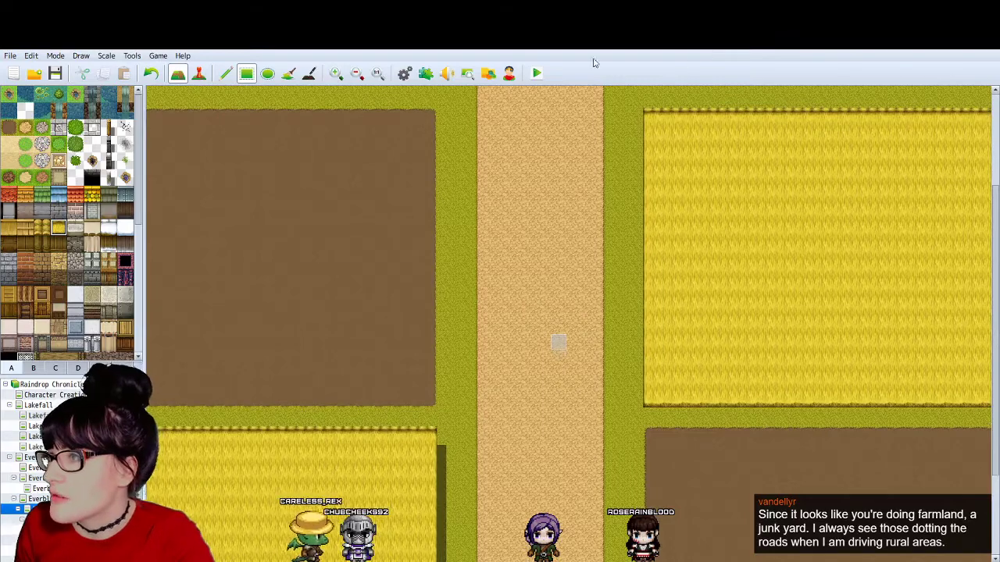
pyautogui.click(152, 73)
pyautogui.click(153, 73)
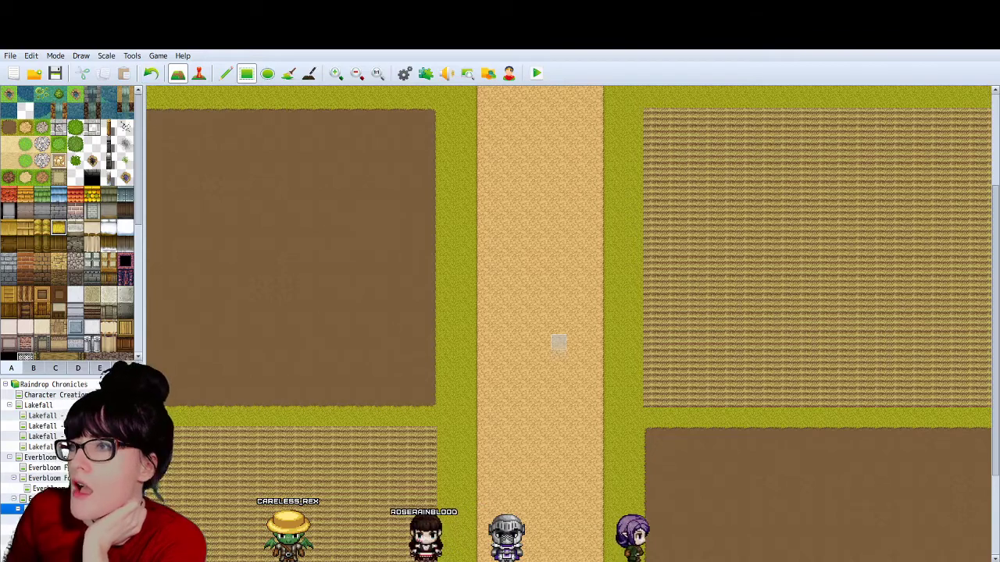
# Step: Examine how the furrow and soil fields alternate on both sides of the path at different zoom levels
pyautogui.click(357, 73)
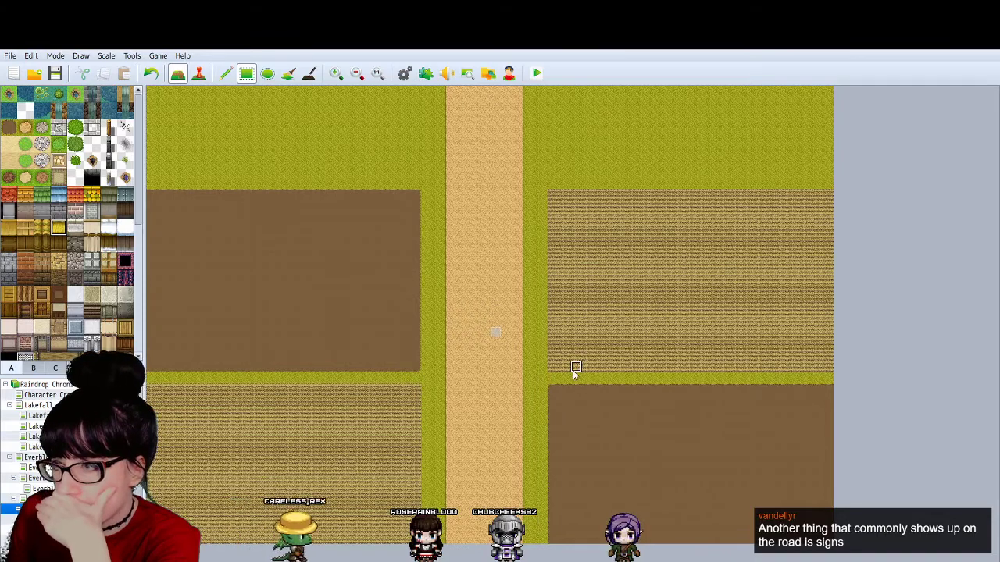
pyautogui.click(335, 74)
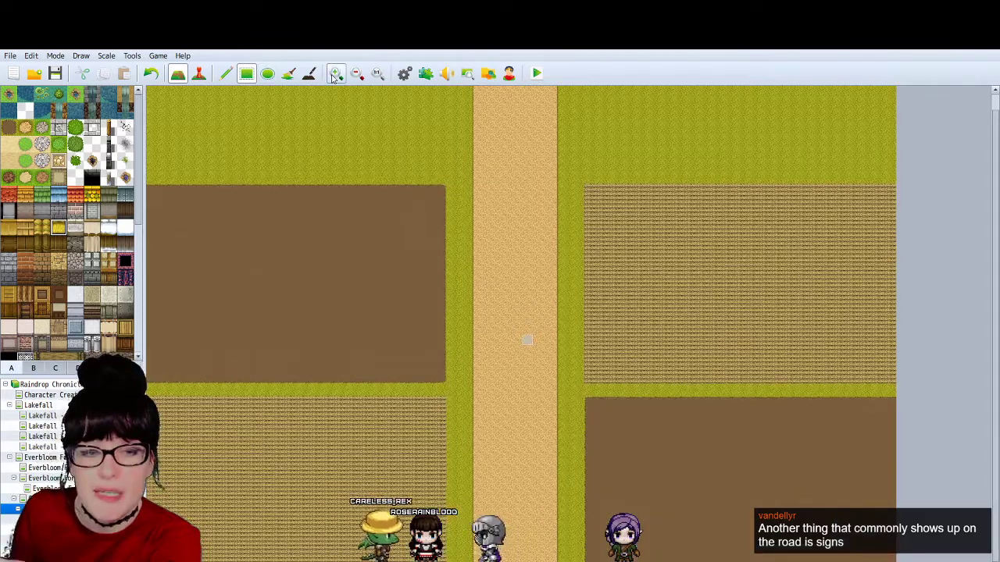
pyautogui.click(334, 74)
pyautogui.scroll(-1, 484, 226)
pyautogui.scroll(-1, 495, 238)
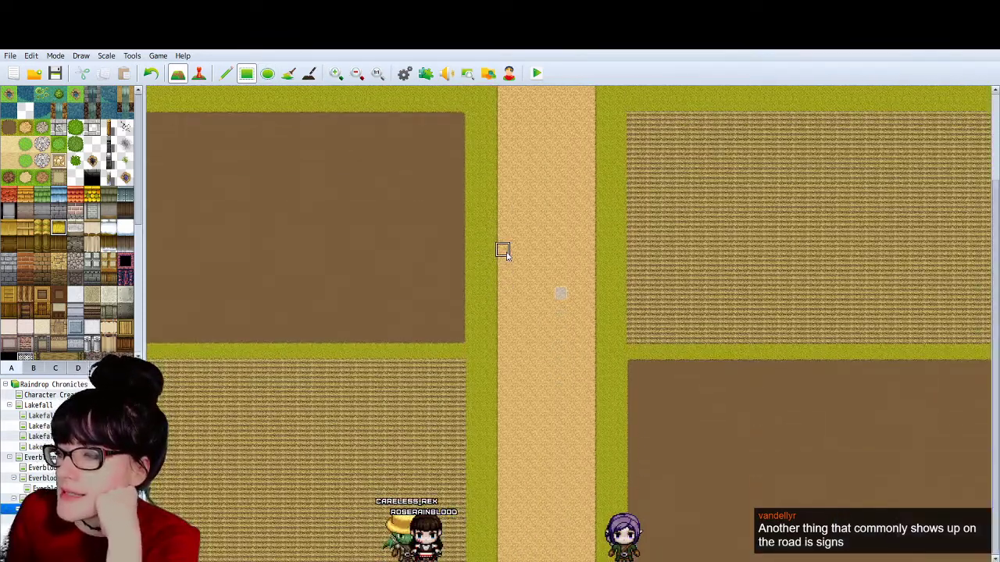
pyautogui.scroll(3, 533, 235)
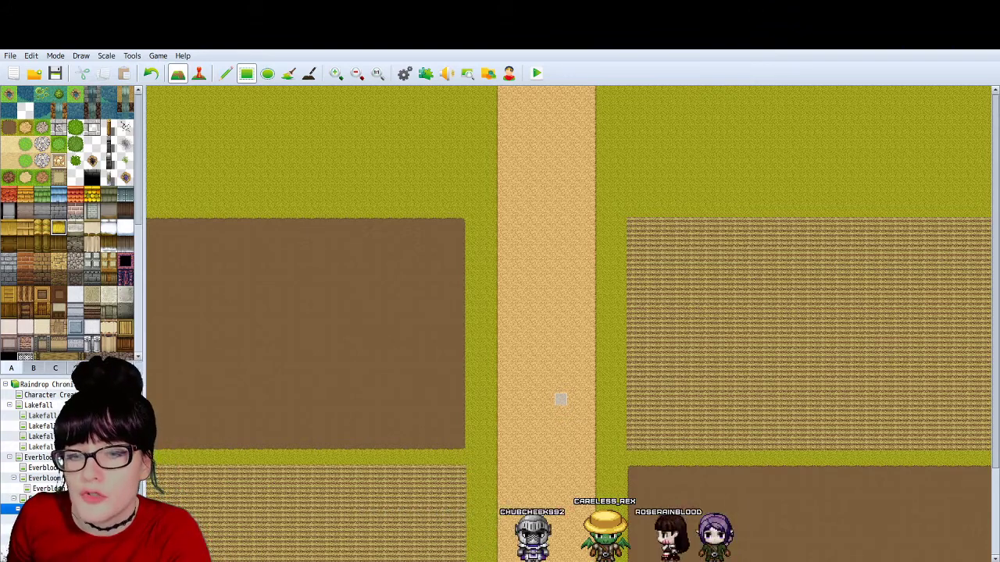
pyautogui.scroll(-4, 568, 324)
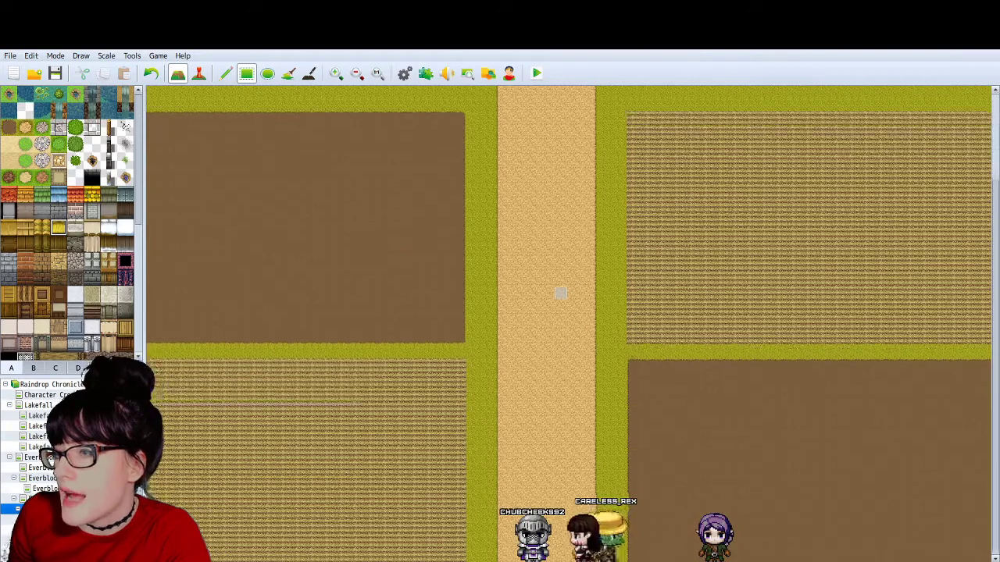
pyautogui.hscroll(-1, 532, 409)
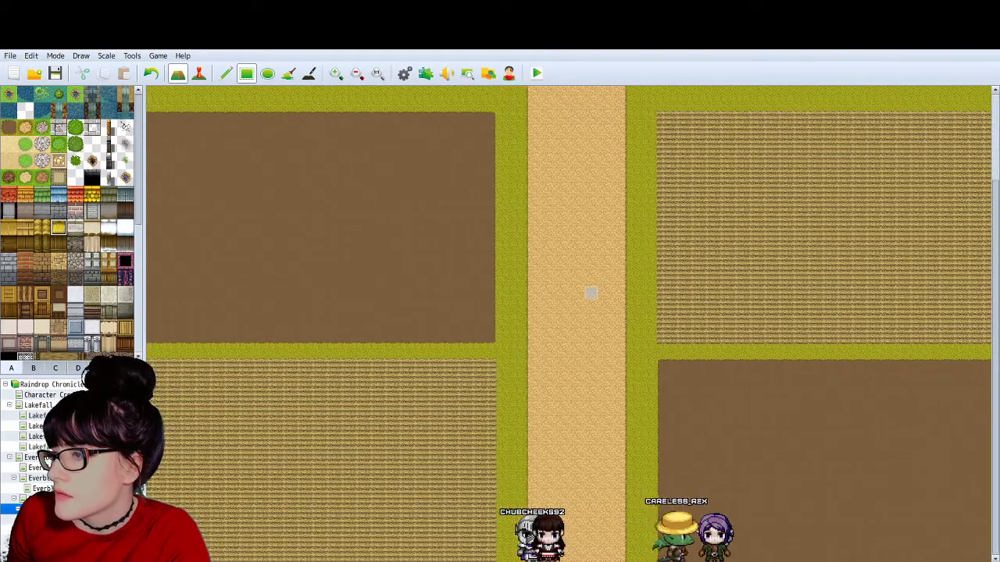
# Step: Cover the furrow field right of the path with the bright yellow straw tile, extending it to the map's right edge
pyautogui.scroll(4, 532, 409)
pyautogui.moveTo(661, 222)
pyautogui.mouseDown()
pyautogui.moveTo(960, 401)
pyautogui.moveTo(990, 447)
pyautogui.mouseUp()
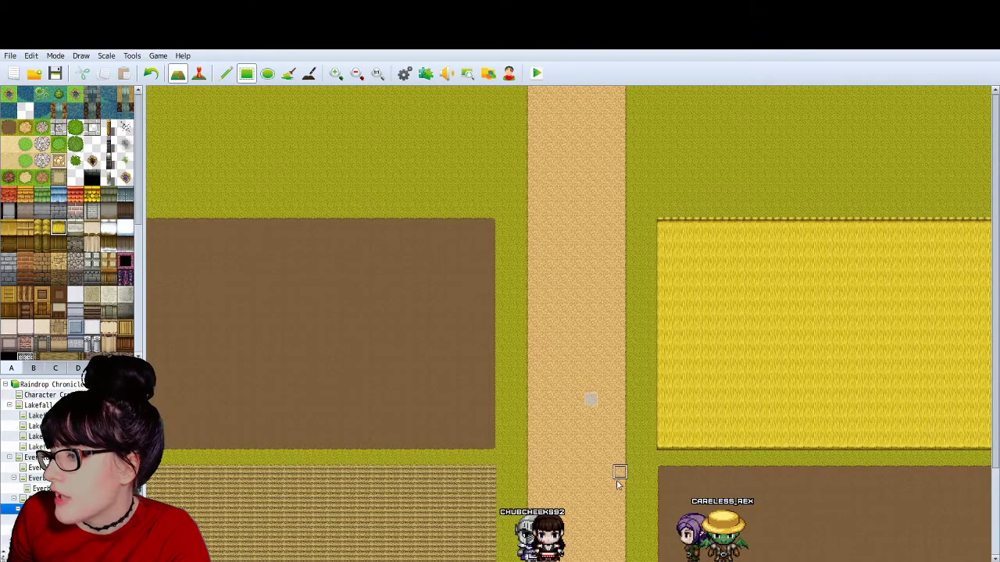
pyautogui.click(336, 73)
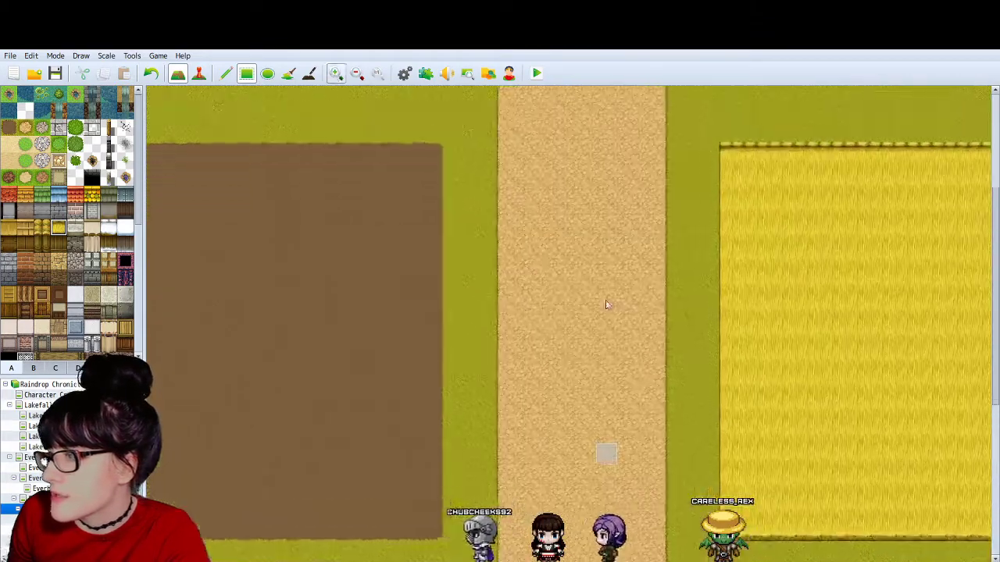
pyautogui.hscroll(5, 607, 304)
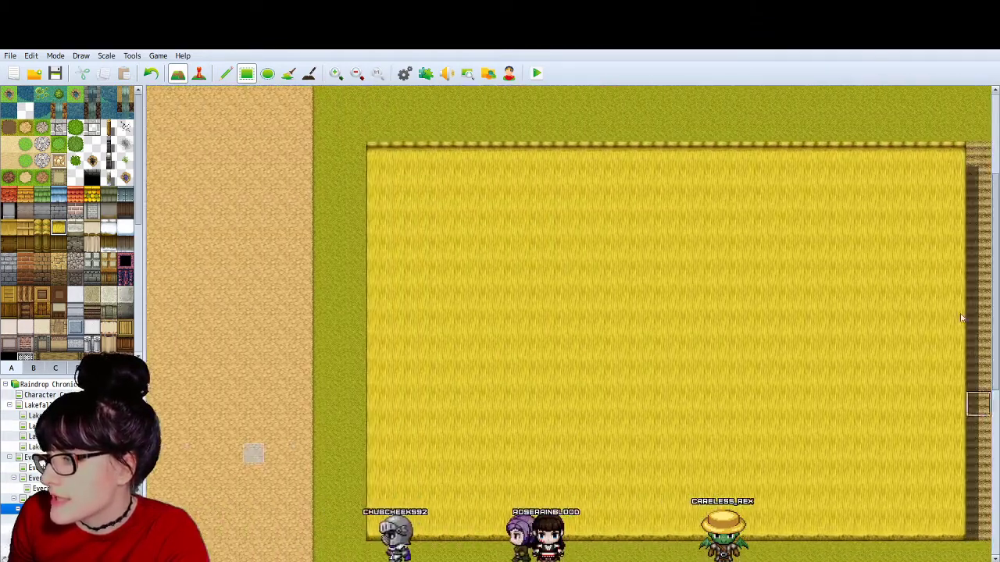
pyautogui.moveTo(978, 149); pyautogui.dragTo(986, 538)
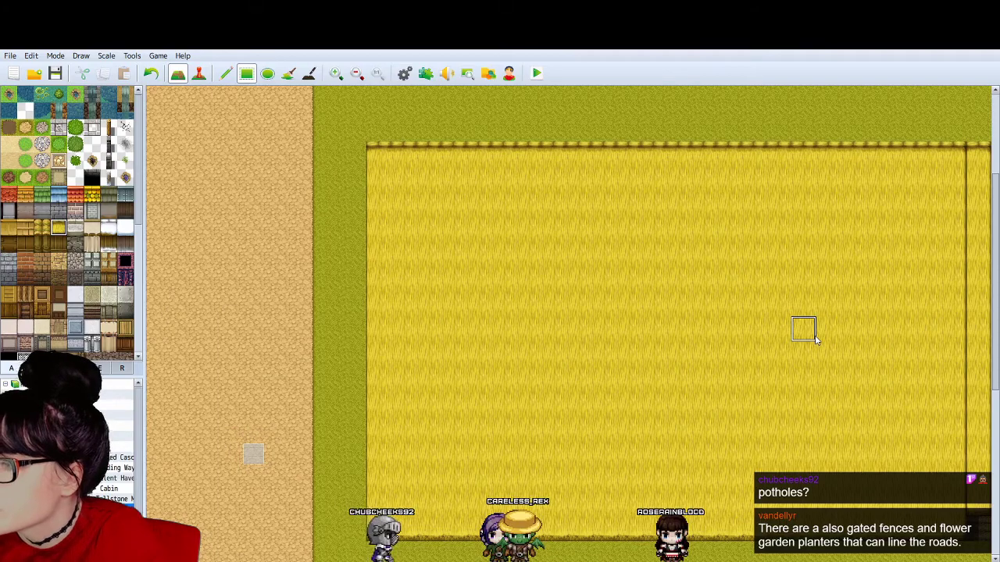
# Step: Check how the yellow straw field looks beside the soil and furrow fields at several zoom levels
pyautogui.click(357, 73)
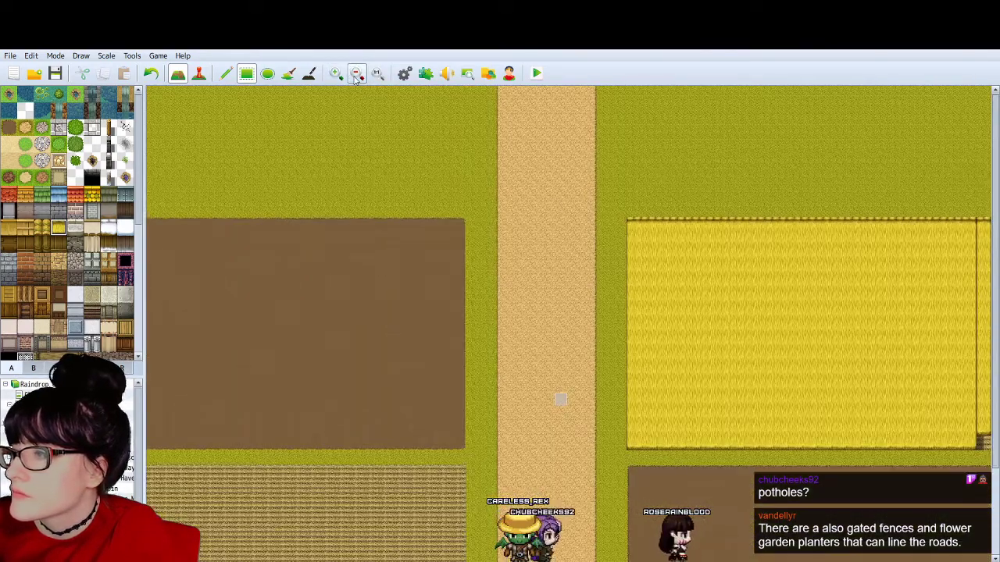
pyautogui.click(356, 75)
pyautogui.click(353, 76)
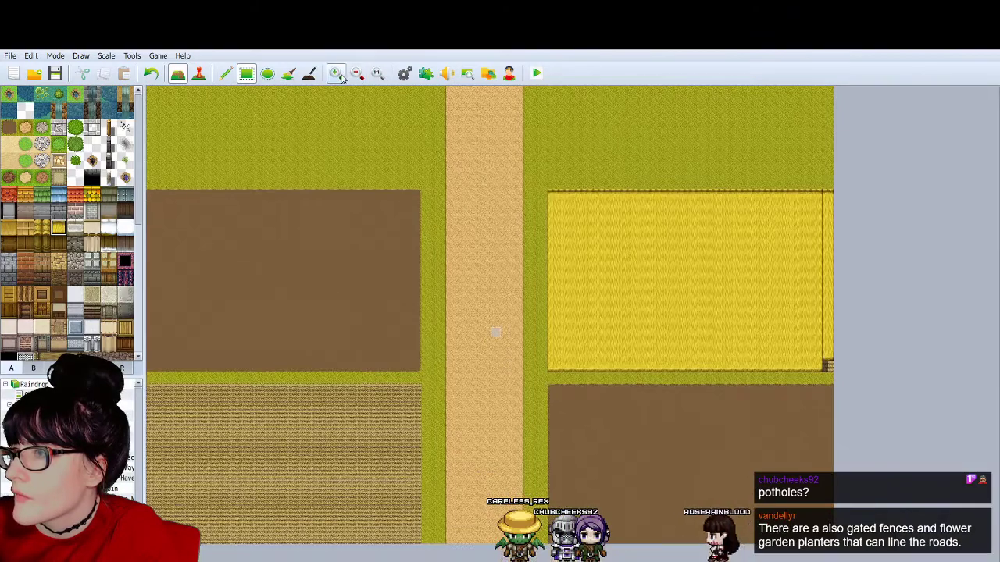
pyautogui.click(339, 75)
pyautogui.click(340, 77)
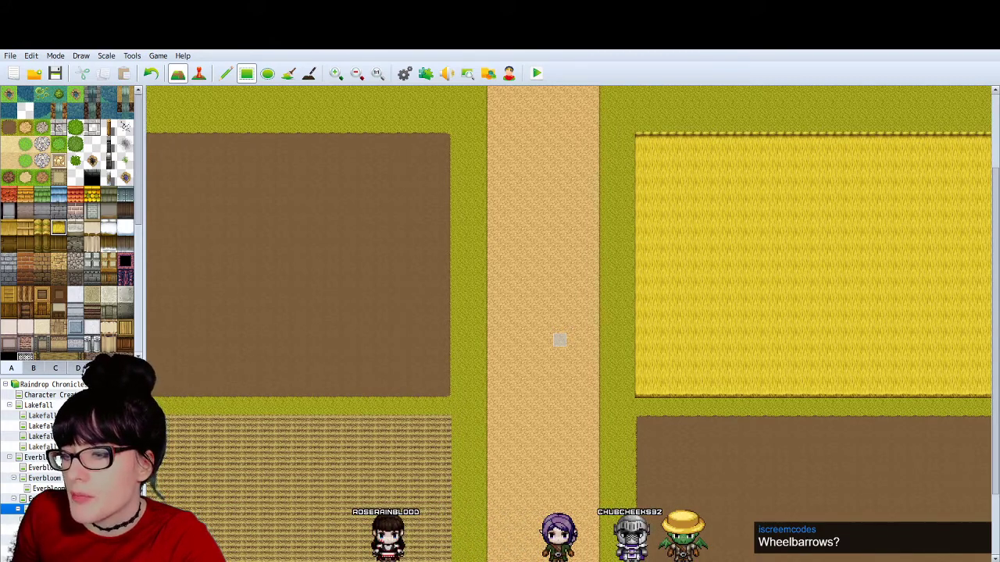
pyautogui.scroll(-1, 559, 339)
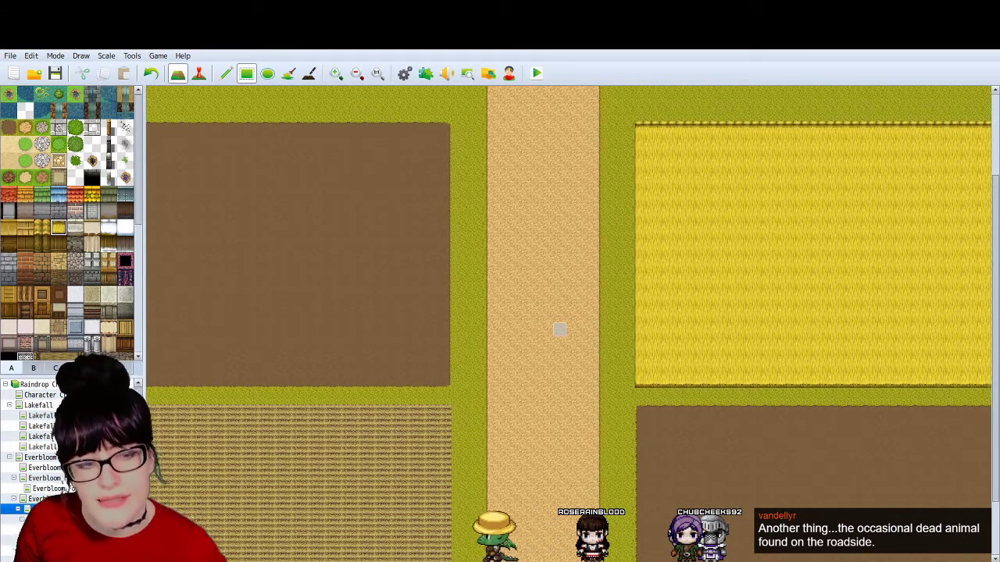
# Step: Look briefly at the small barrel room map nested under the field map, then return to the fields
pyautogui.scroll(-1, 492, 242)
pyautogui.scroll(-1, 493, 255)
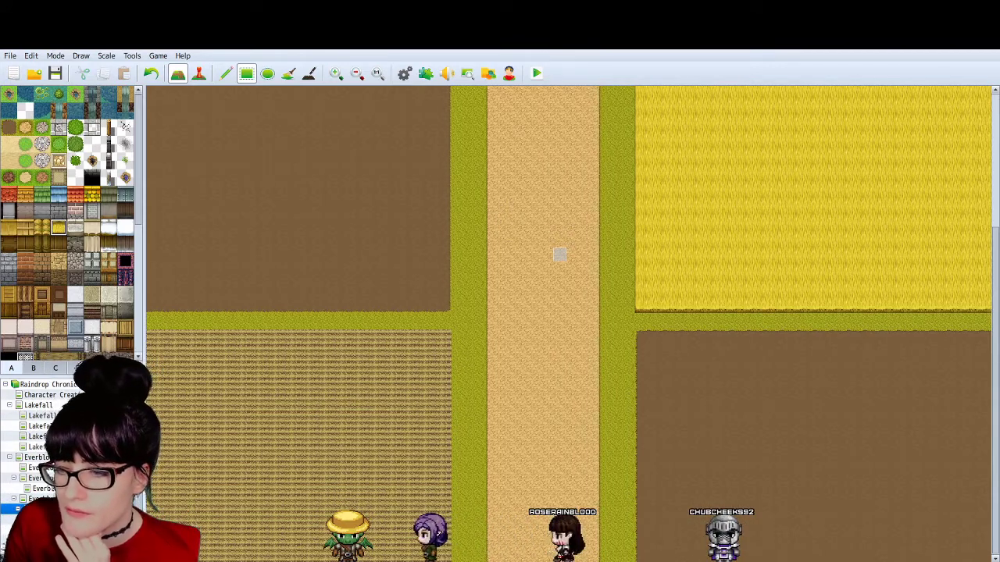
pyautogui.click(58, 519)
pyautogui.click(335, 73)
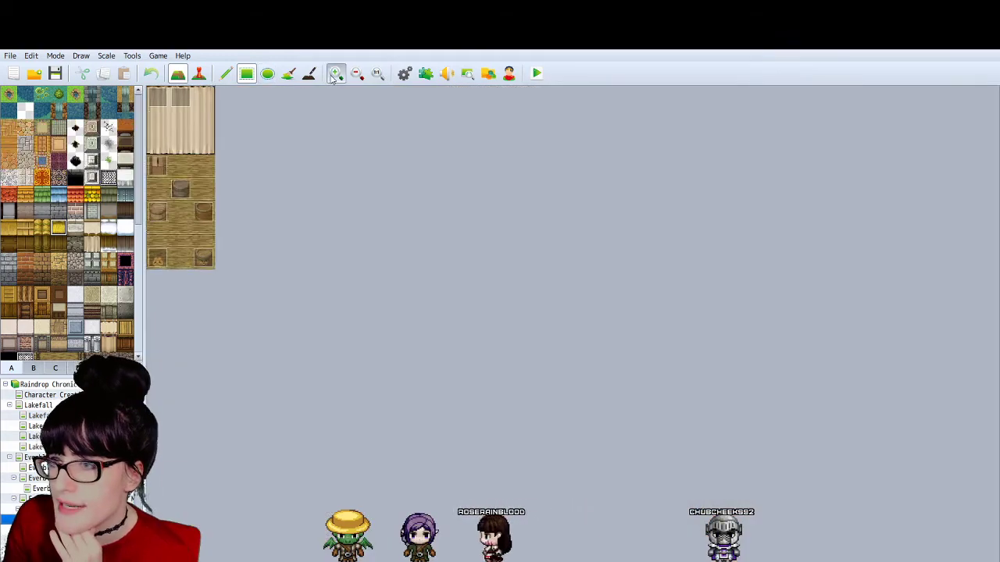
pyautogui.press('Up')
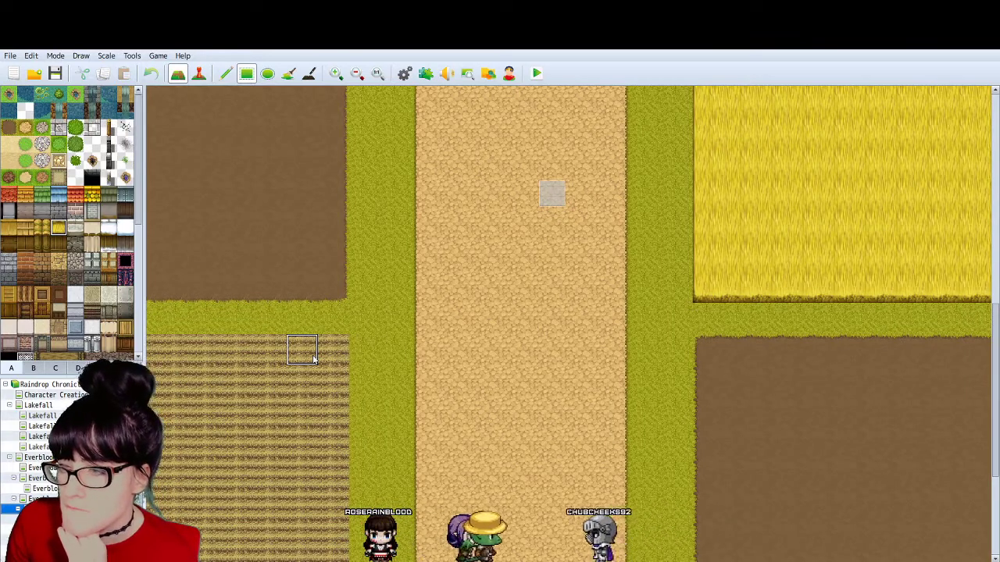
# Step: Examine the soil, furrow and yellow straw fields on both sides of the path at two zoom levels
pyautogui.moveTo(555, 561)
pyautogui.mouseDown()
pyautogui.moveTo(492, 560)
pyautogui.moveTo(537, 561)
pyautogui.mouseUp()
pyautogui.scroll(-2, 538, 475)
pyautogui.scroll(-3, 537, 474)
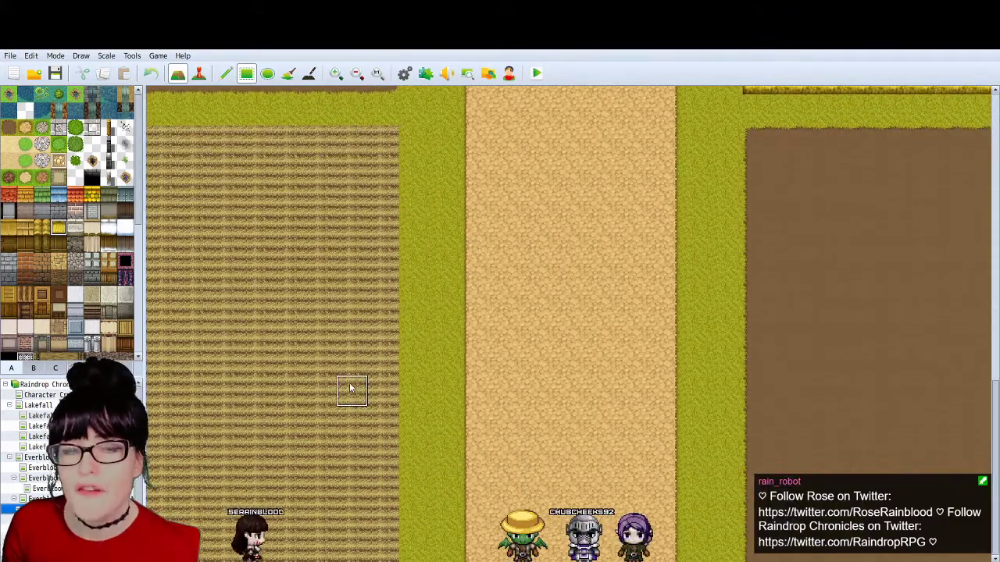
pyautogui.scroll(3, 422, 281)
pyautogui.scroll(10, 430, 293)
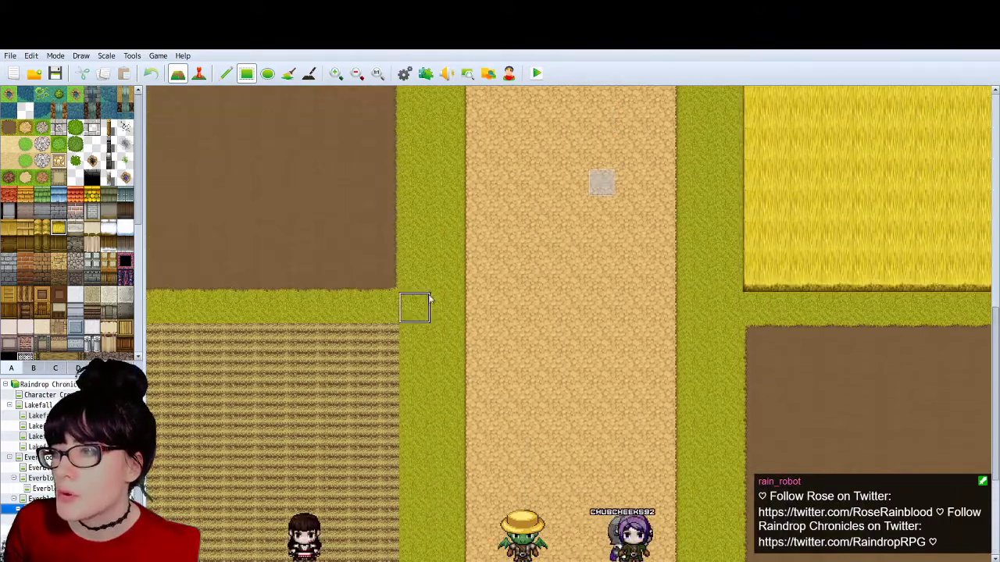
pyautogui.scroll(4, 427, 301)
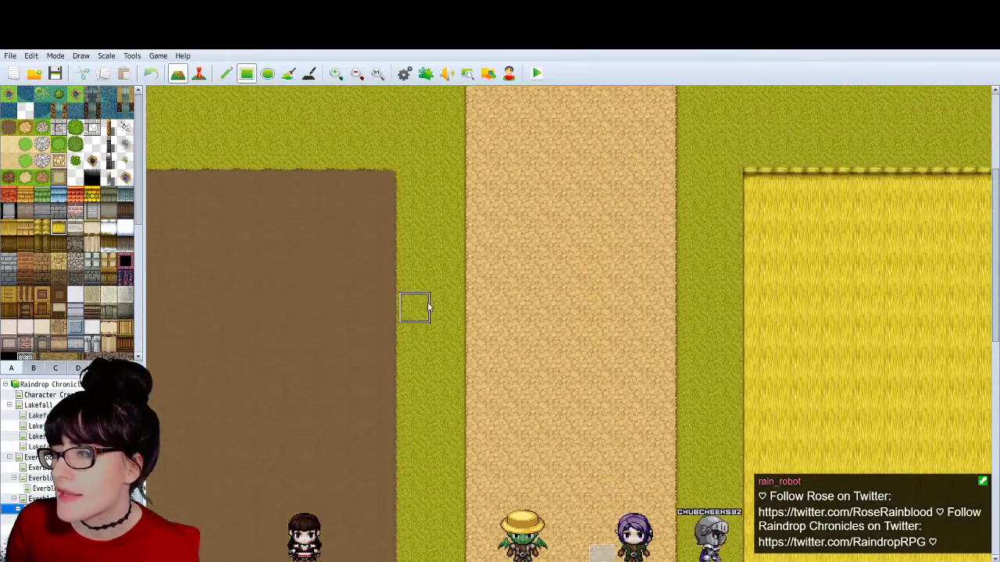
pyautogui.scroll(2, 573, 324)
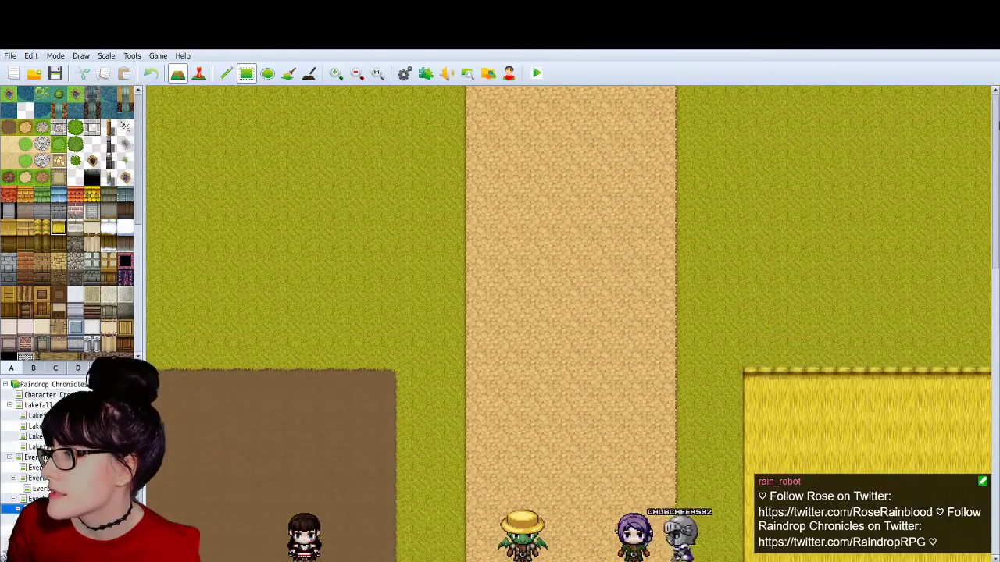
pyautogui.scroll(-12, 574, 324)
pyautogui.scroll(3, 573, 324)
pyautogui.scroll(6, 568, 324)
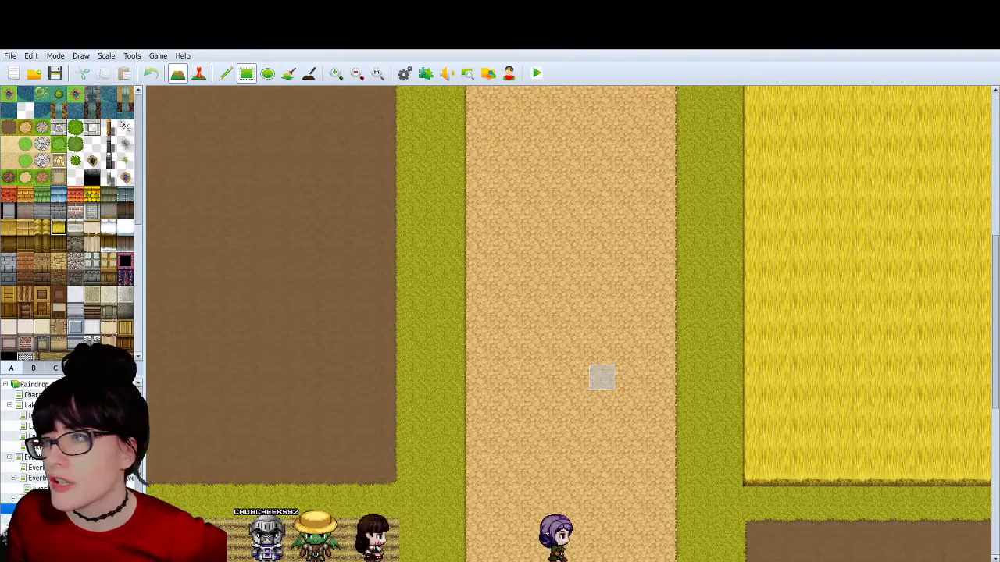
pyautogui.click(356, 73)
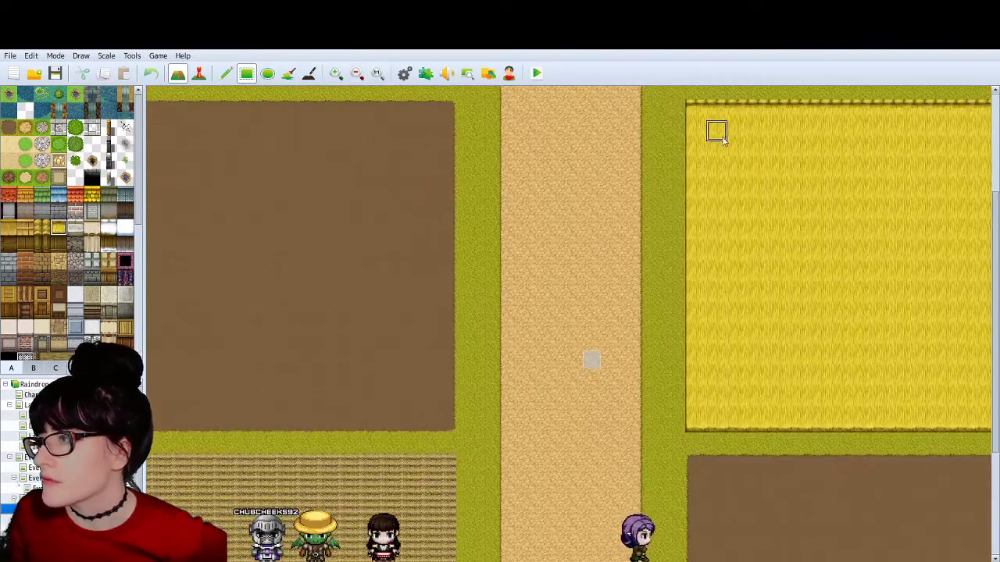
pyautogui.scroll(1, 722, 139)
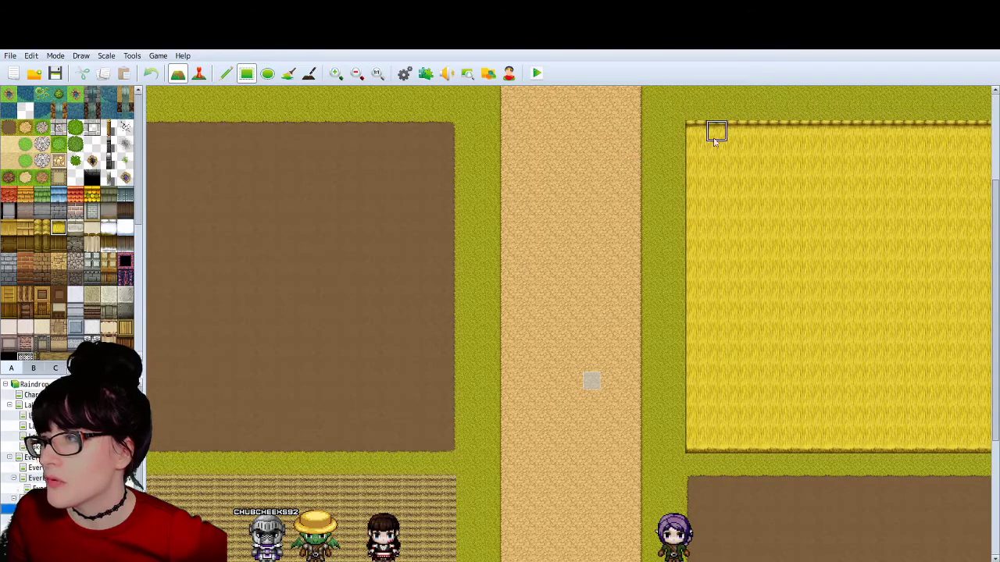
pyautogui.scroll(-8, 864, 196)
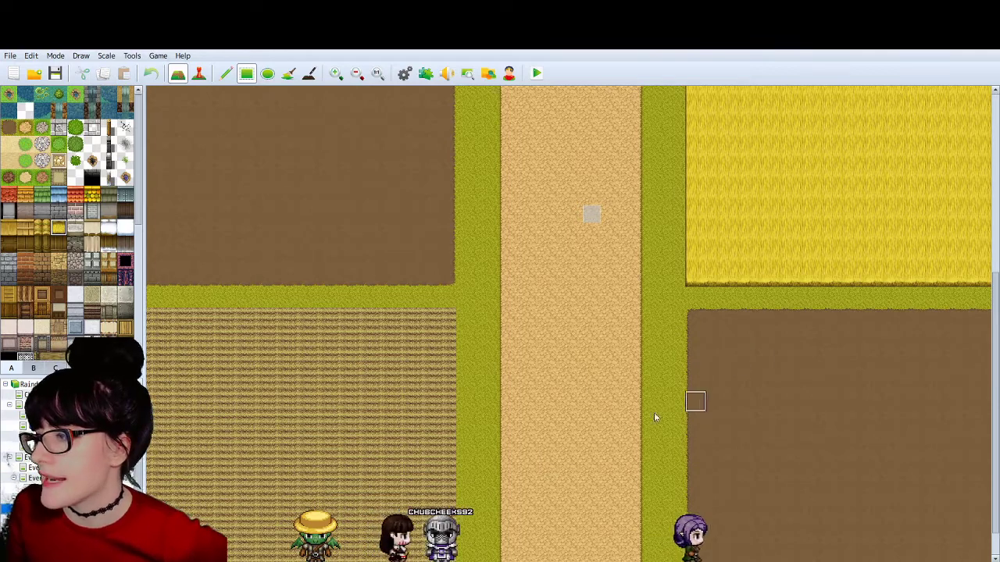
pyautogui.scroll(3, 612, 305)
pyautogui.scroll(6, 611, 305)
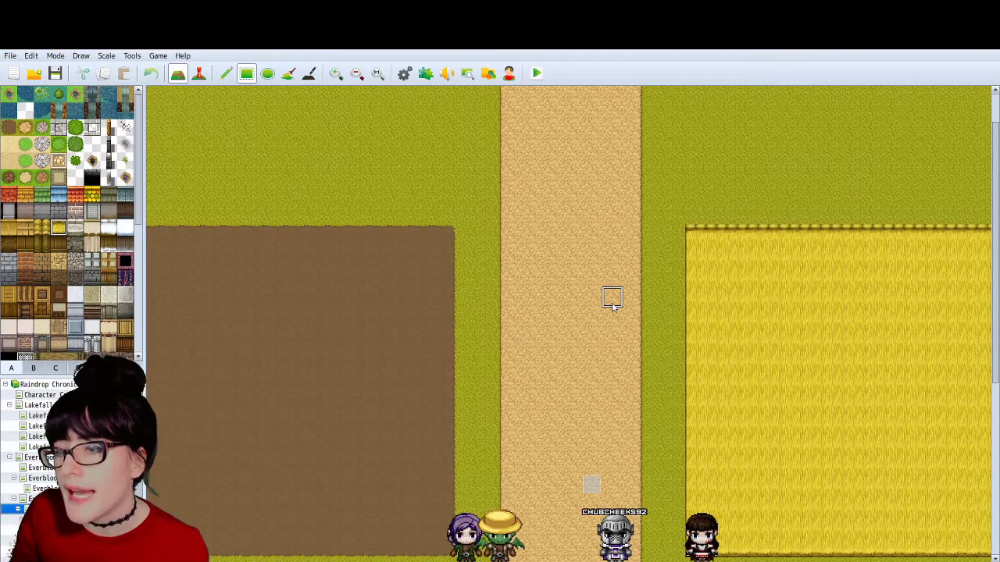
# Step: Inspect the small room map with the cloth wall and barrels up close, and compare it with the field map
pyautogui.click(47, 519)
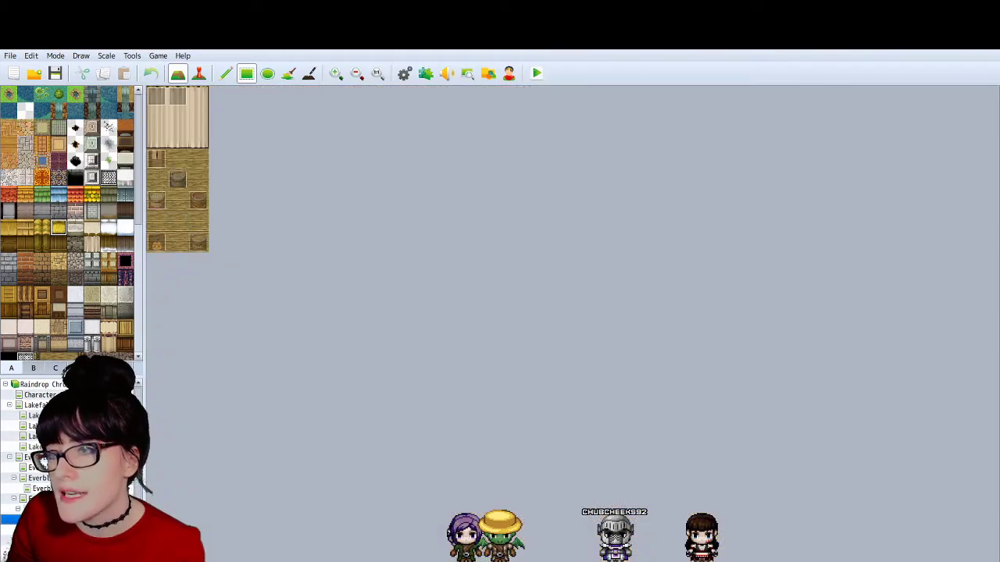
pyautogui.click(335, 72)
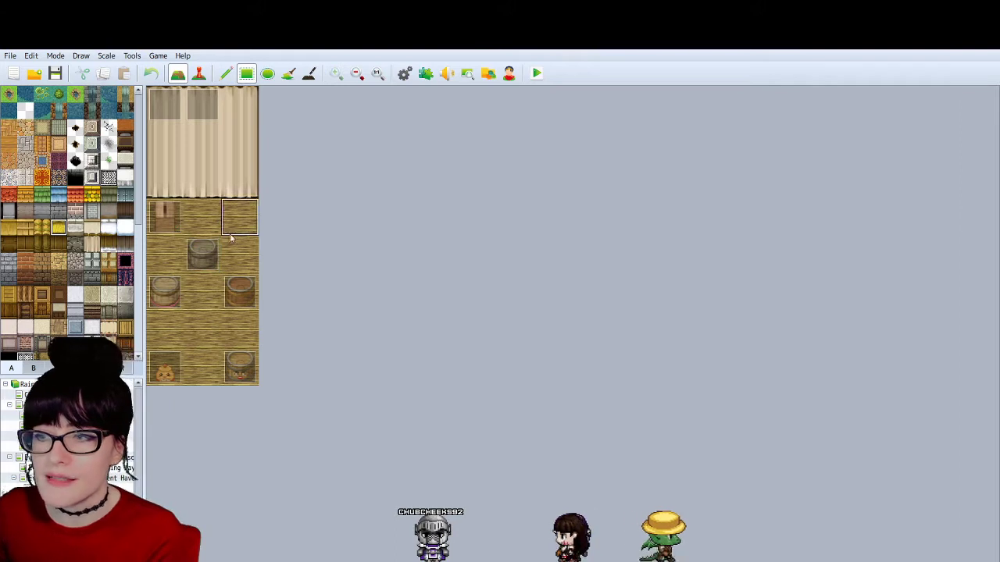
pyautogui.click(242, 355)
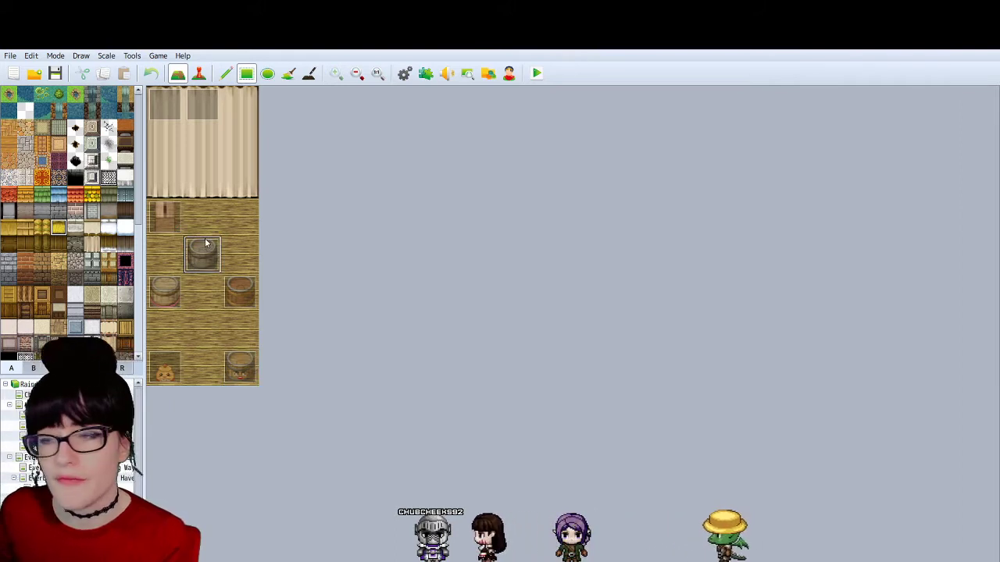
pyautogui.click(206, 375)
pyautogui.click(165, 105)
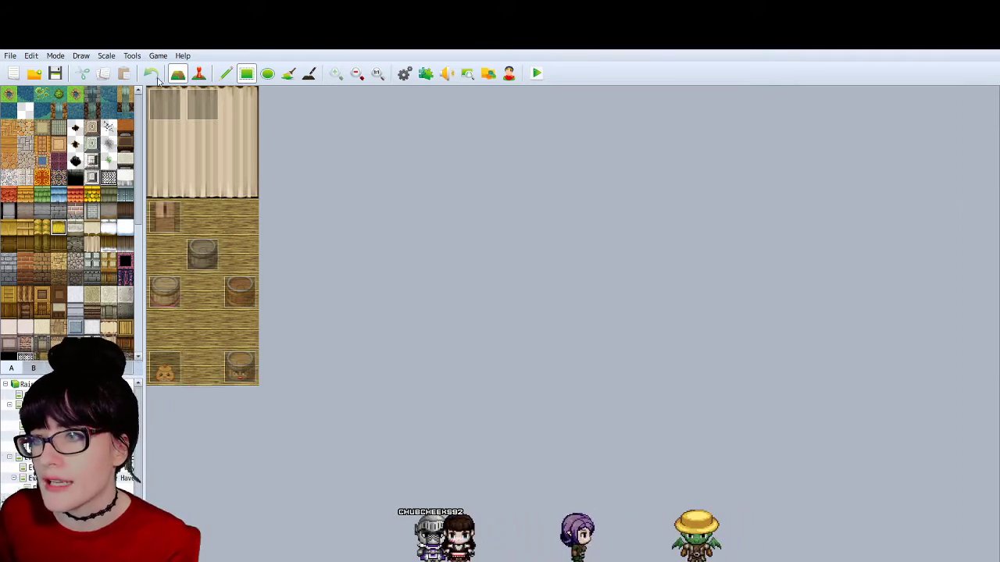
pyautogui.click(154, 323)
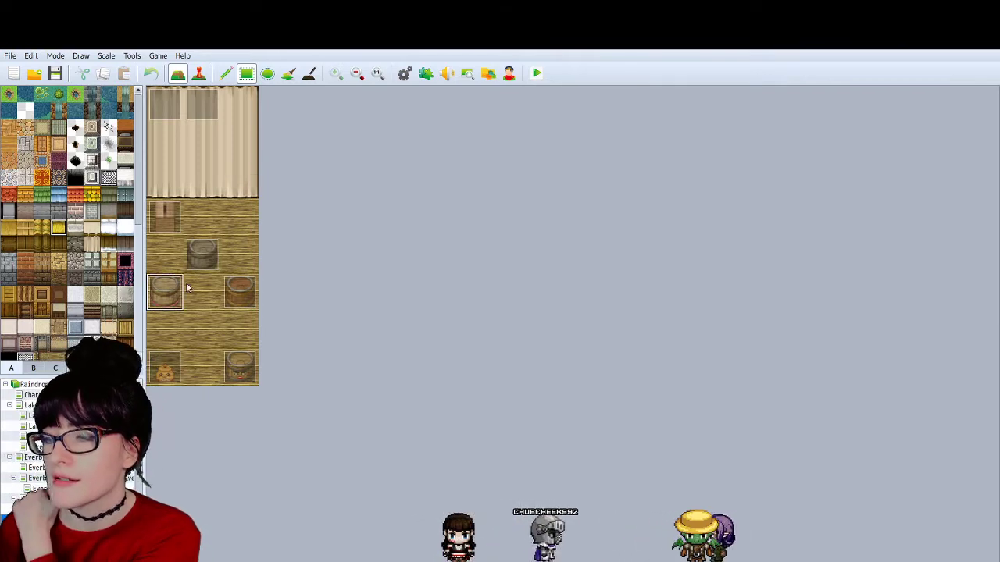
pyautogui.click(220, 265)
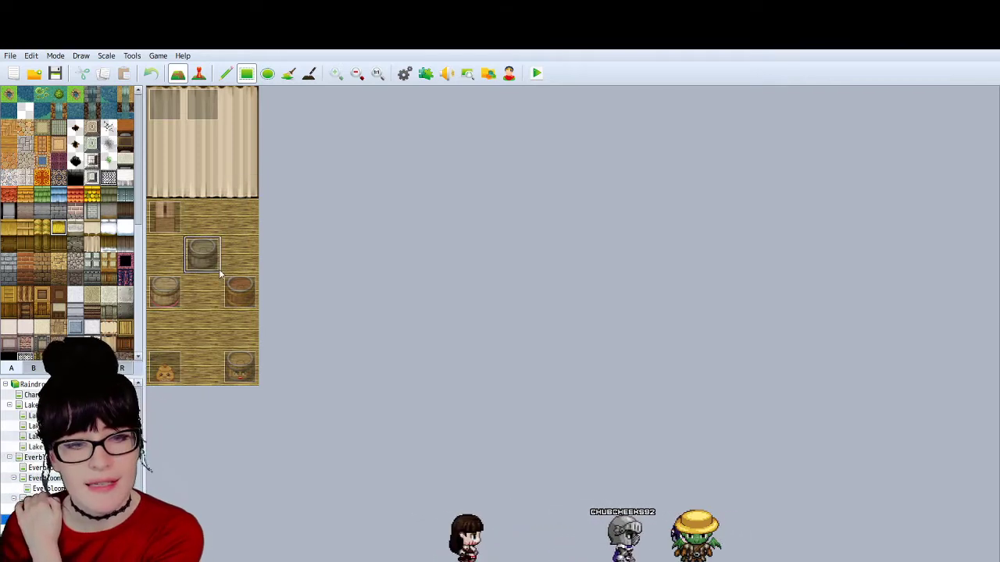
pyautogui.click(217, 305)
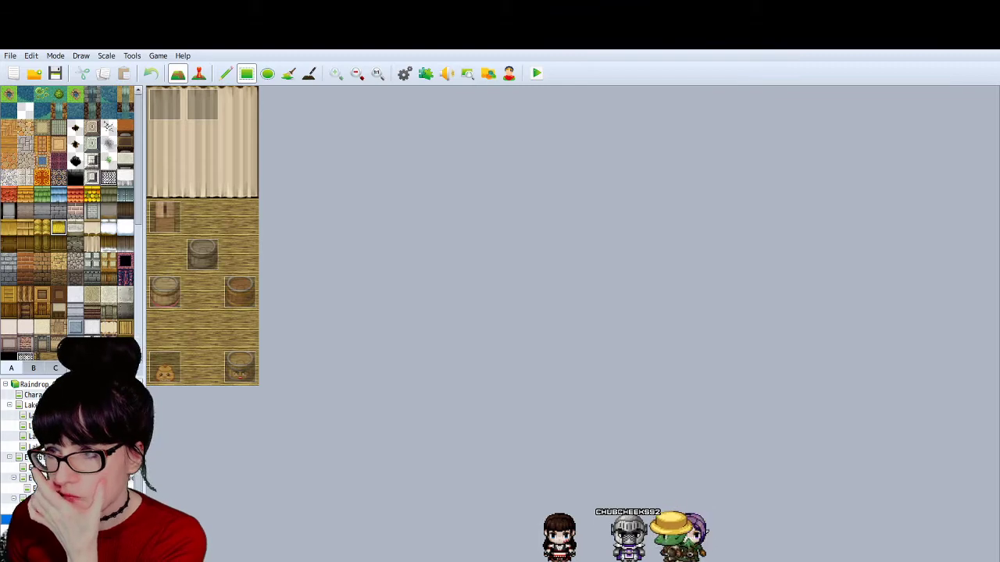
pyautogui.click(47, 509)
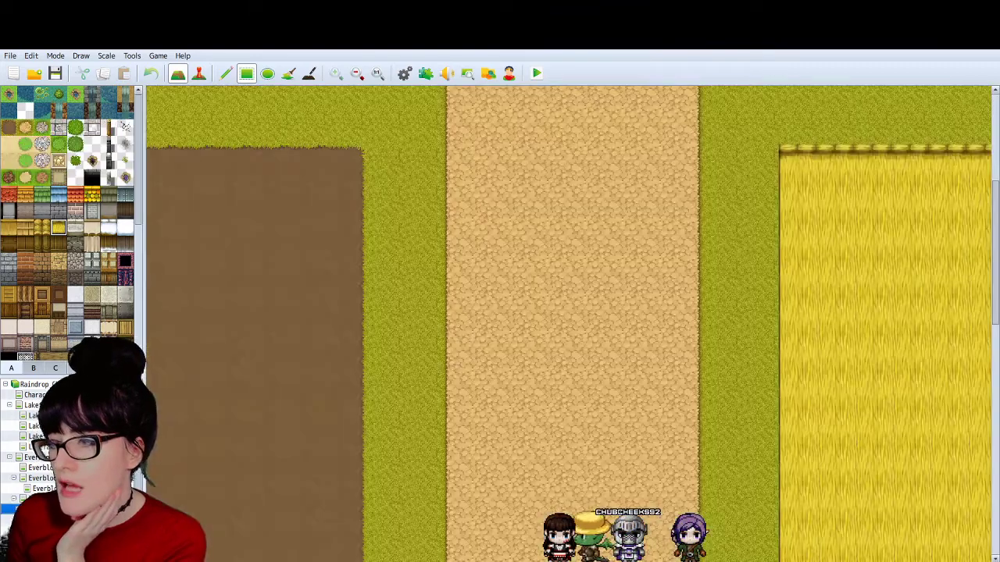
pyautogui.click(47, 519)
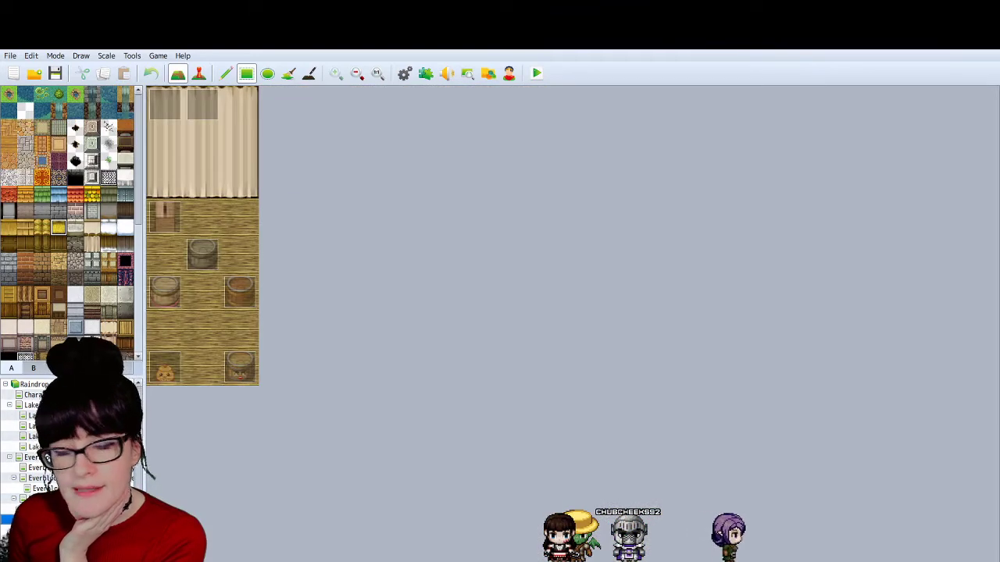